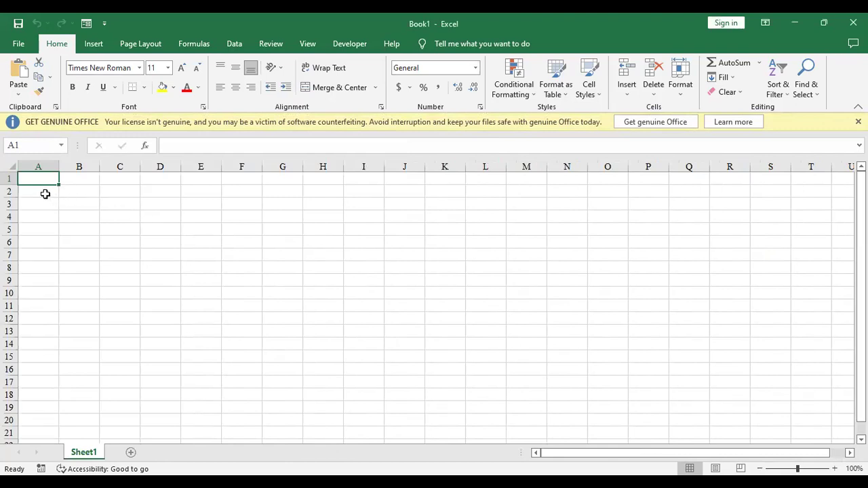
Enter the title "Capital Budgeting Analysis" in cell A2.
{"action": "left_click", "coordinate": [45, 194]}
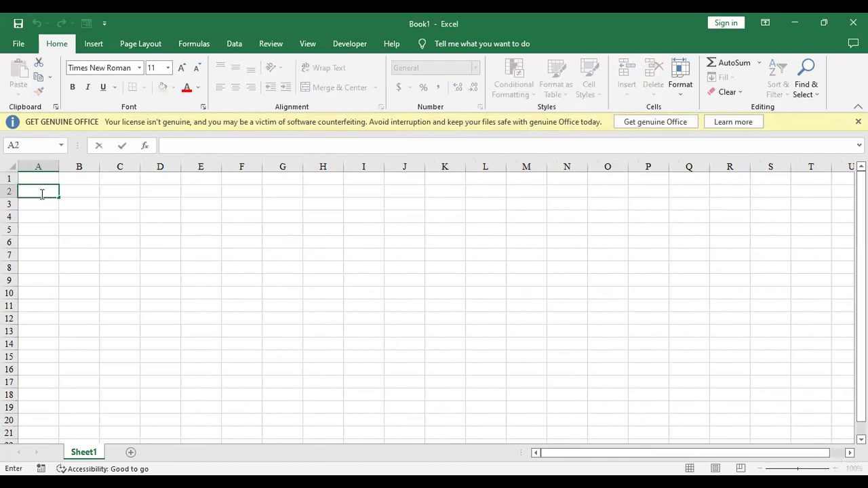
{"action": "type", "text": "Capital Bug"}
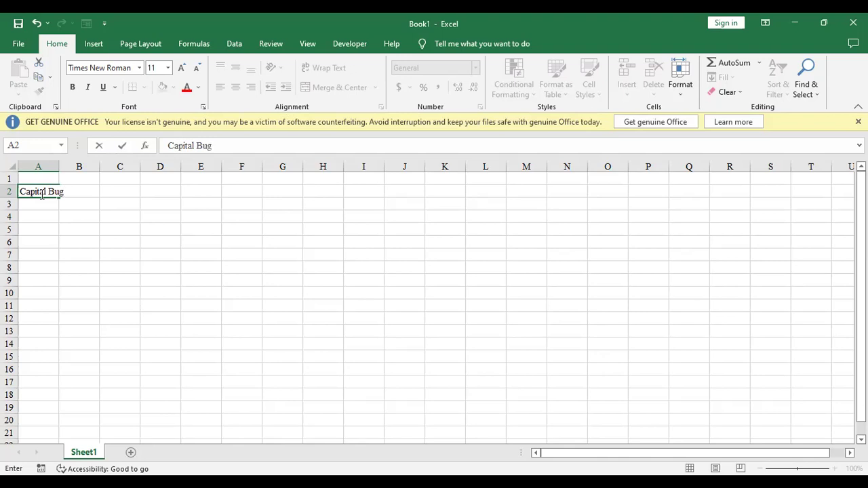
{"action": "key", "text": "BackSpace"}
{"action": "type", "text": "deg"}
{"action": "key", "text": "BackSpace"}
{"action": "key", "text": "BackSpace"}
{"action": "key", "text": "BackSpace"}
{"action": "type", "text": "dgeting Ana"}
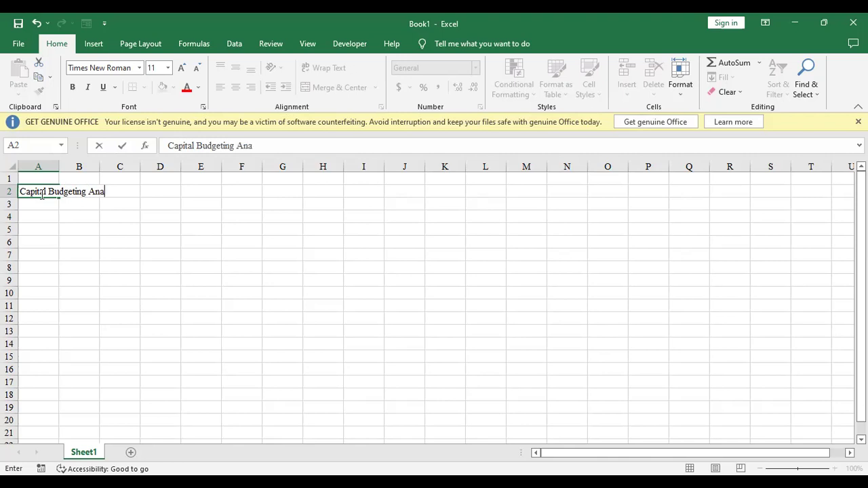
{"action": "type", "text": "lysis"}
{"action": "left_click", "coordinate": [118, 240]}
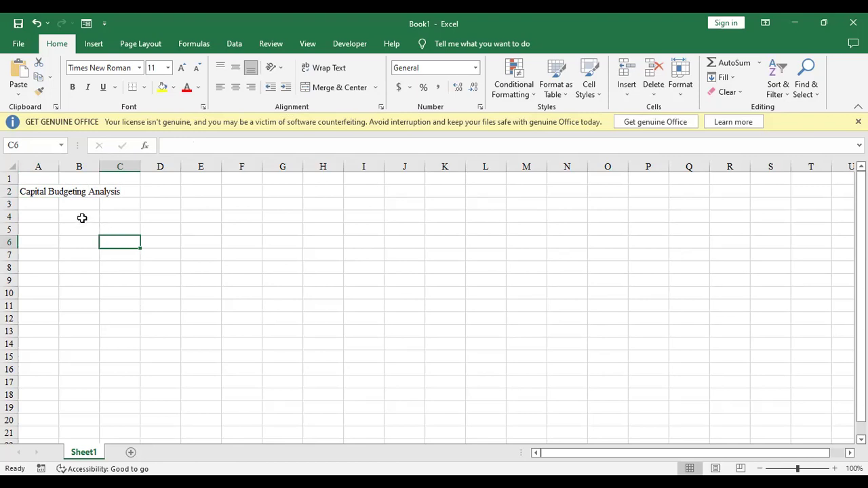
Enter the heading "Project 1" in cell D4 and widen column D to nearly double its width.
{"action": "left_click", "coordinate": [81, 216]}
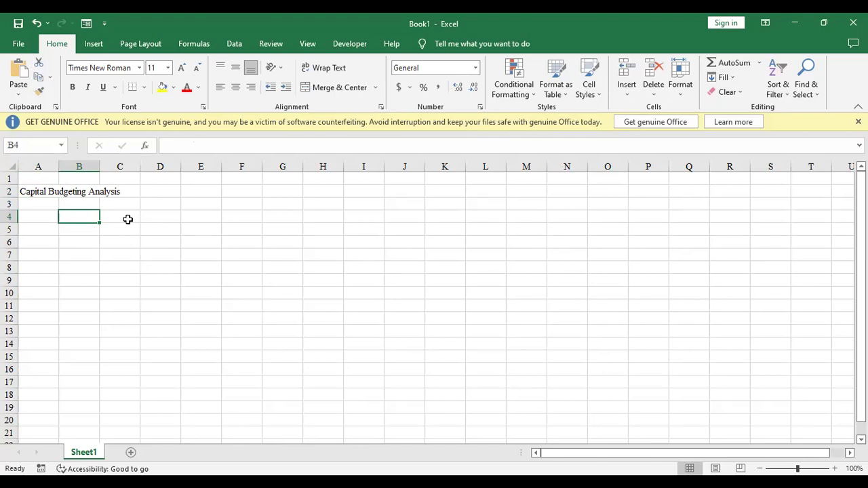
{"action": "left_click", "coordinate": [150, 219]}
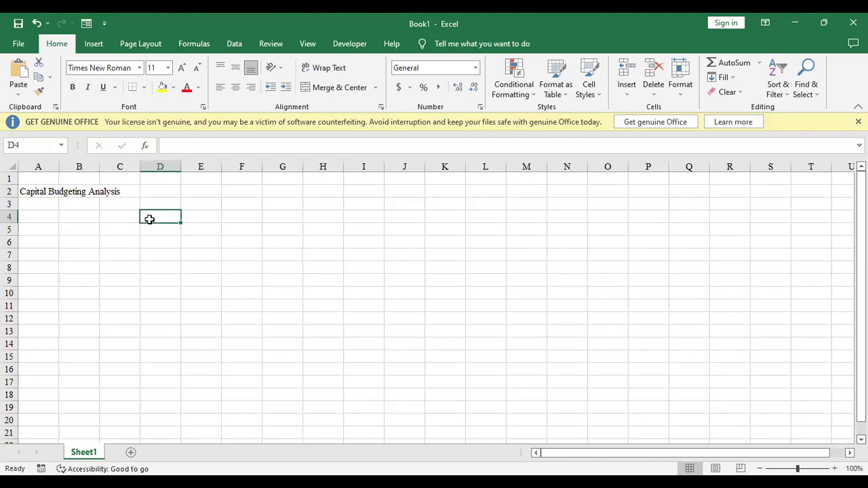
{"action": "type", "text": "P"}
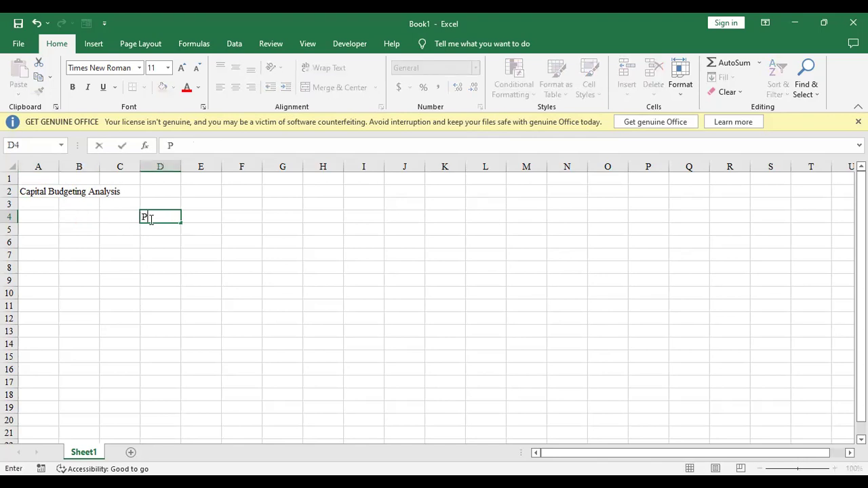
{"action": "type", "text": "roject 1"}
{"action": "left_click", "coordinate": [207, 242]}
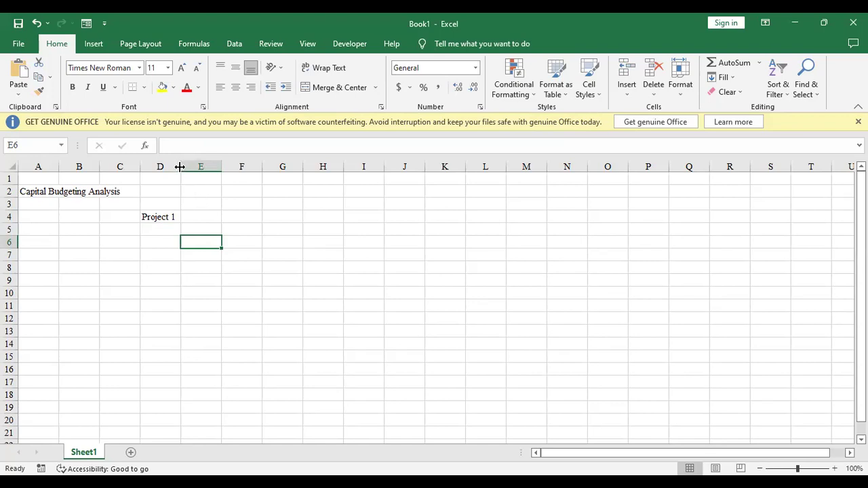
{"action": "left_click_drag", "start_coordinate": [180, 166], "coordinate": [213, 170]}
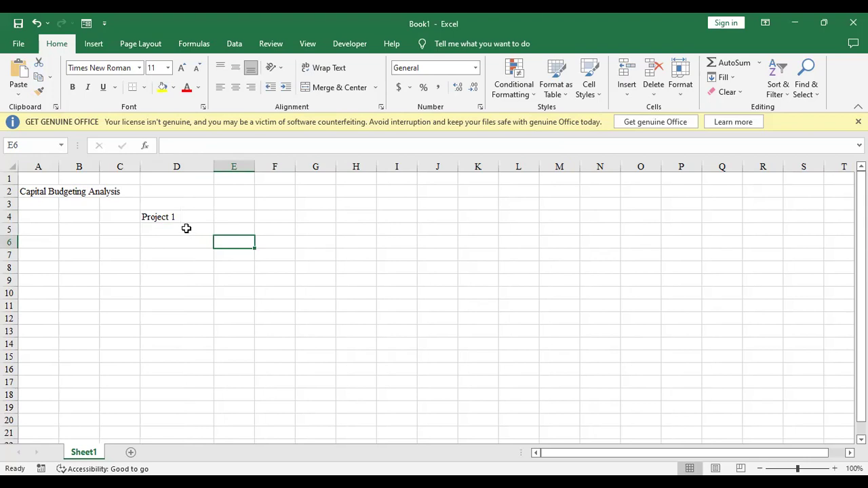
Label cell D5 "Years" and enter the year numbers 0 through 5 across E5 to J5.
{"action": "left_click", "coordinate": [186, 229]}
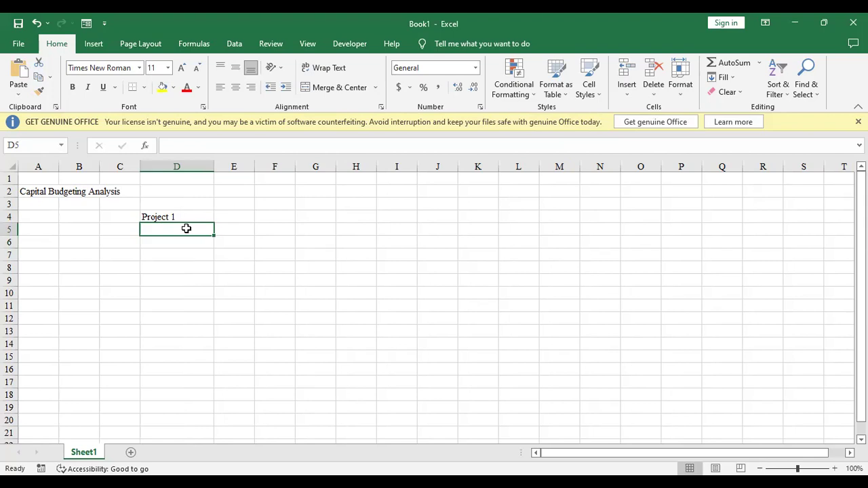
{"action": "type", "text": "Years"}
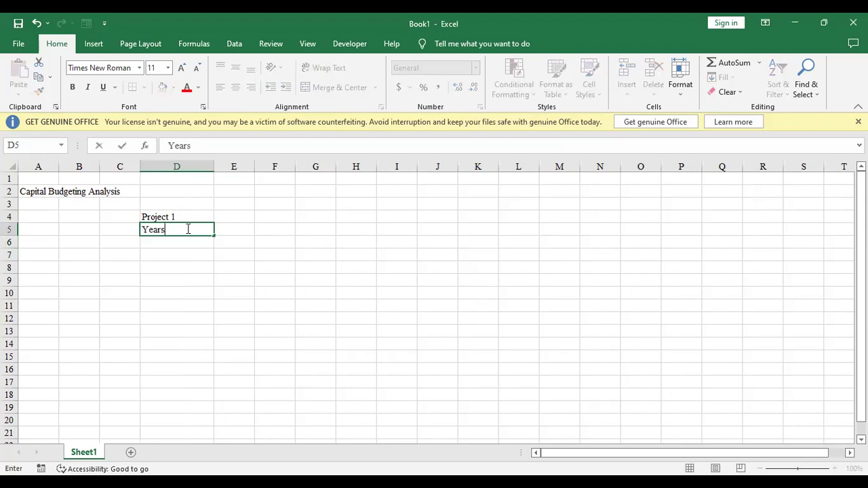
{"action": "left_click", "coordinate": [223, 230]}
{"action": "type", "text": "0"}
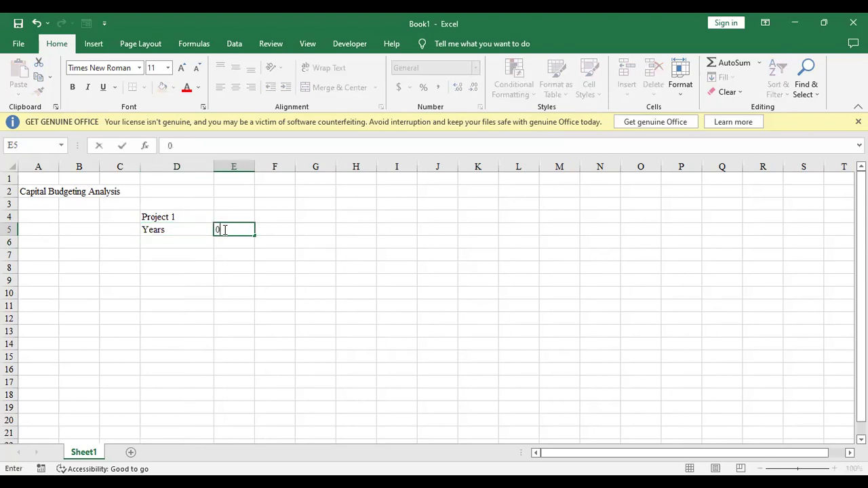
{"action": "key", "text": "Tab"}
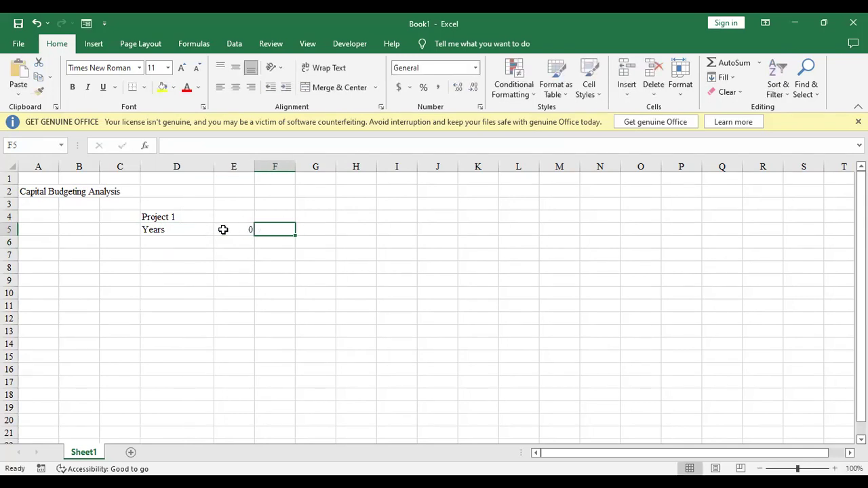
{"action": "type", "text": "1"}
{"action": "key", "text": "Tab"}
{"action": "type", "text": "2"}
{"action": "key", "text": "Tab"}
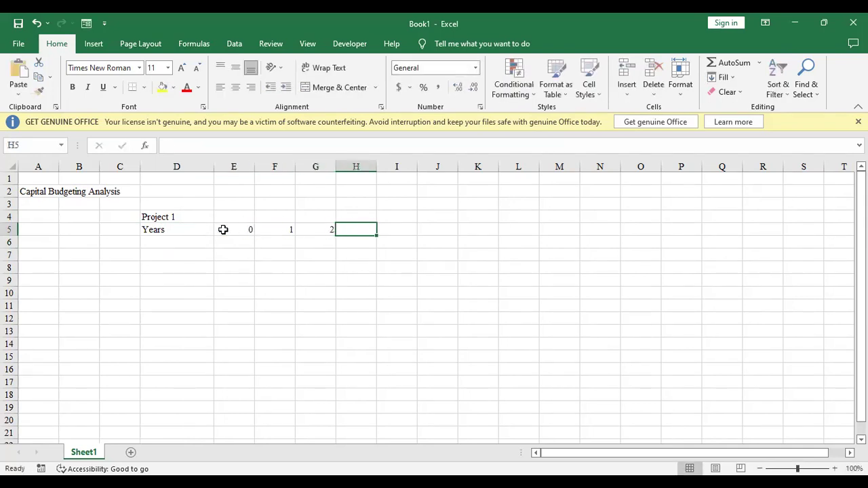
{"action": "type", "text": "3"}
{"action": "key", "text": "Tab"}
{"action": "type", "text": "4"}
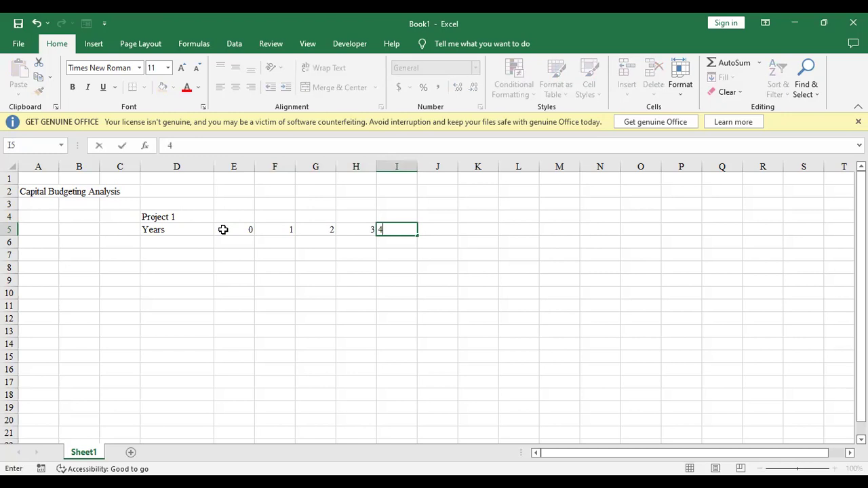
{"action": "key", "text": "Tab"}
{"action": "type", "text": "5"}
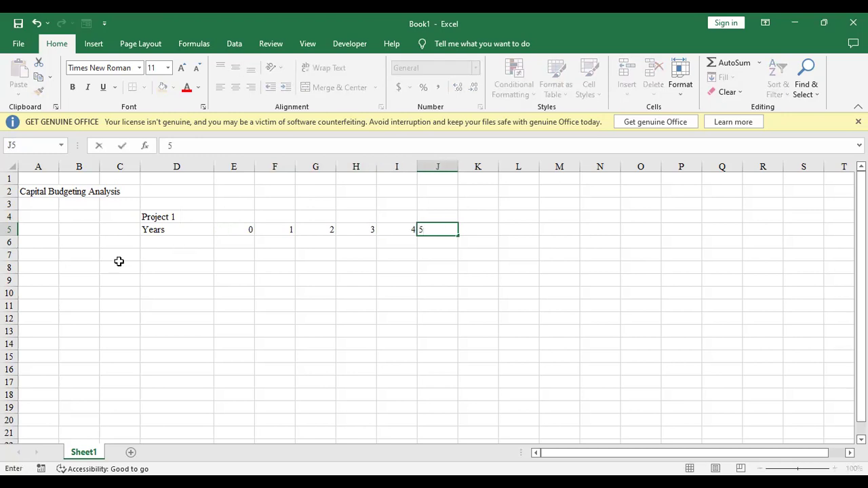
Label cell D6 "Cash inflows" and enter the year 0 amount in E6 as the negative value (1500).
{"action": "left_click", "coordinate": [152, 243]}
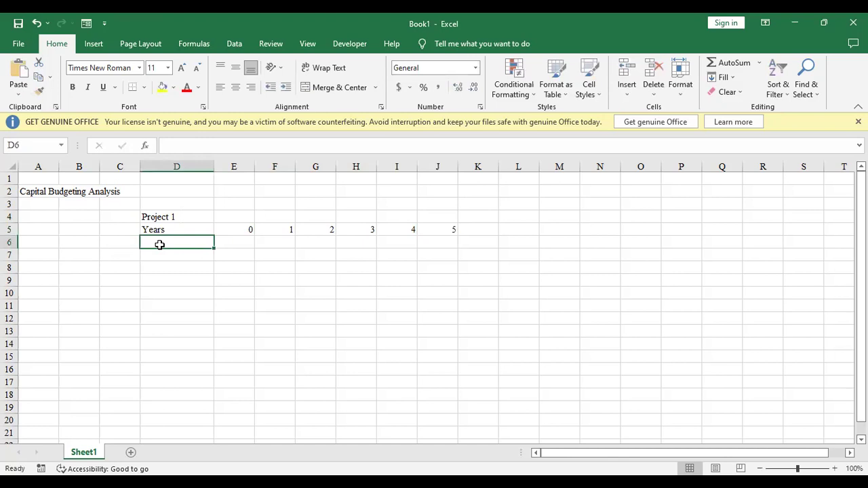
{"action": "type", "text": "Cash"}
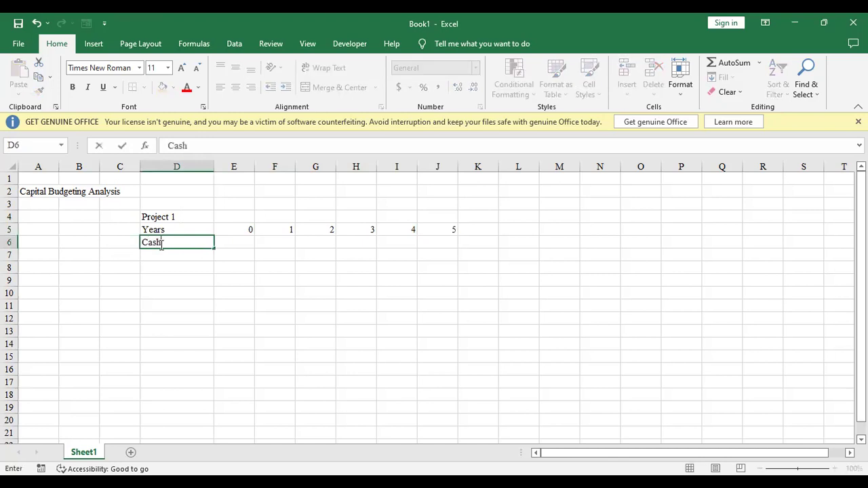
{"action": "type", "text": " inflows"}
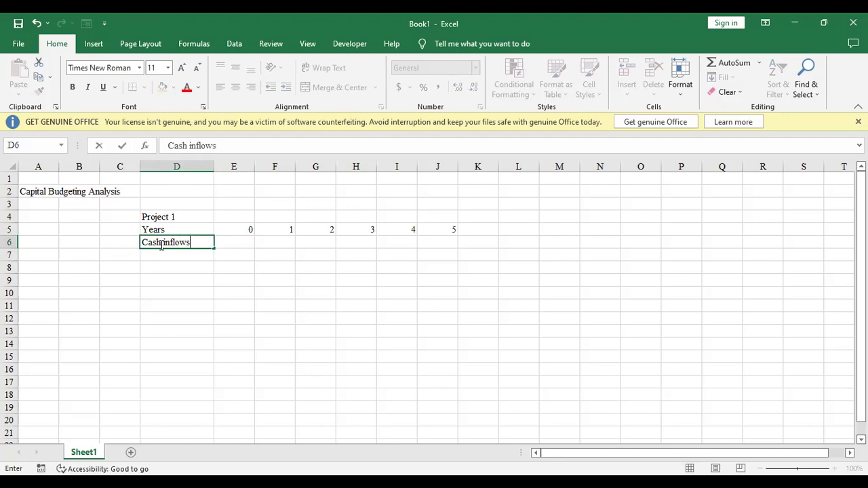
{"action": "left_click", "coordinate": [226, 243]}
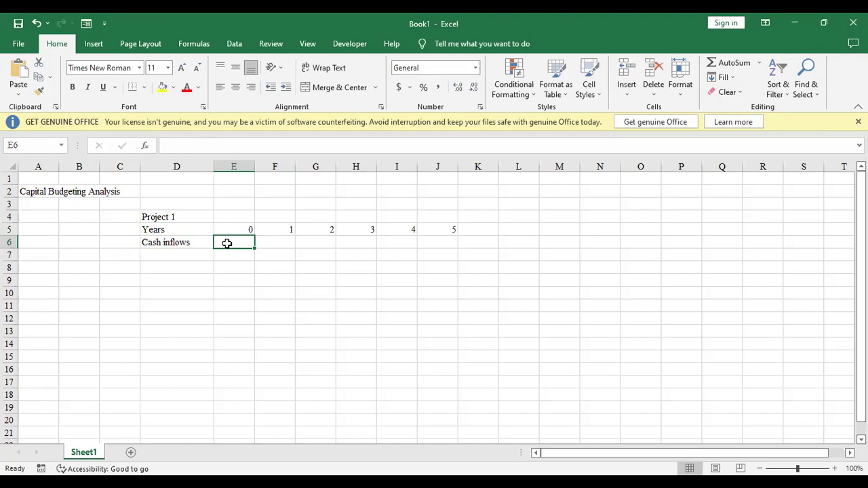
{"action": "type", "text": "("}
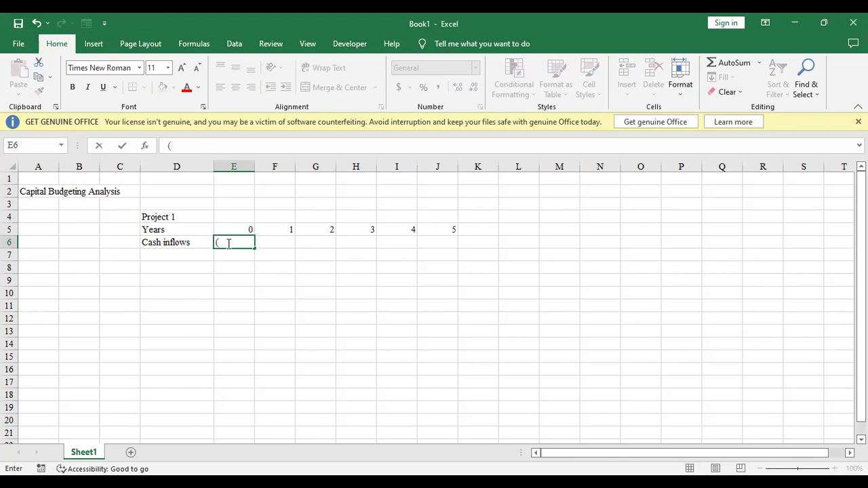
{"action": "type", "text": "15"}
{"action": "type", "text": "00"}
{"action": "type", "text": ")"}
{"action": "key", "text": "BackSpace"}
{"action": "type", "text": ")"}
Enter the cash inflows 350, 400, 570, 720 and 800 for years 1 to 5 in F6 through J6.
{"action": "left_click", "coordinate": [268, 244]}
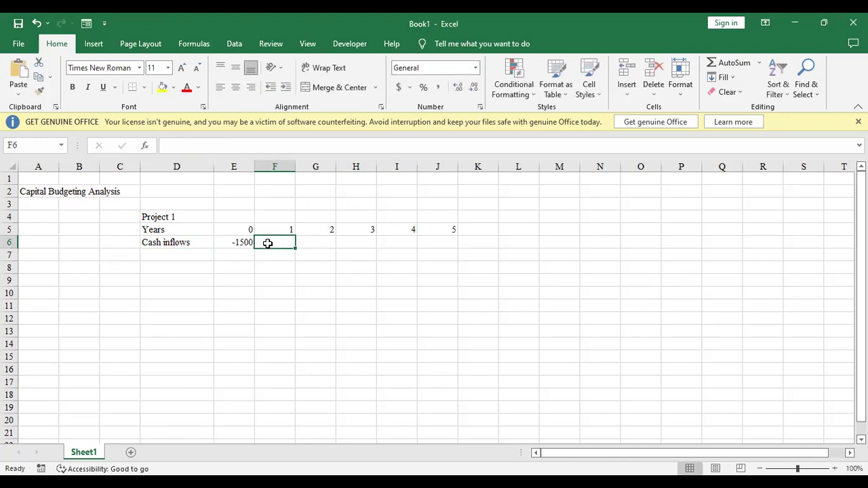
{"action": "type", "text": "350"}
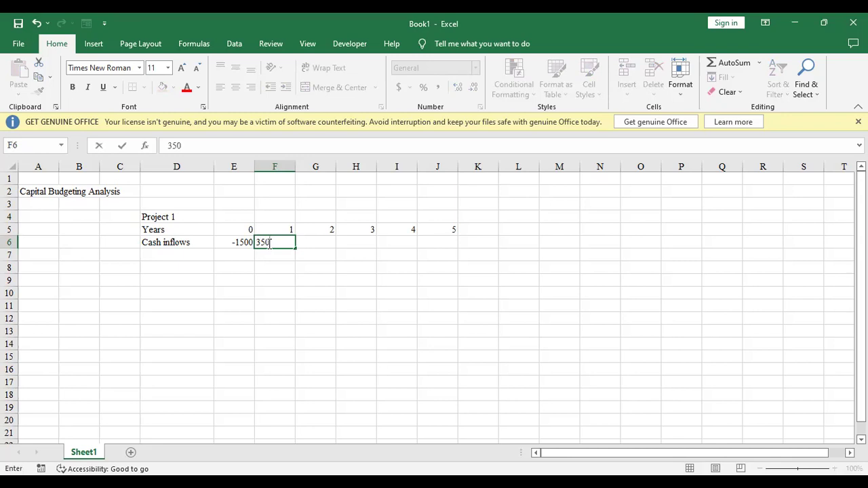
{"action": "key", "text": "Tab"}
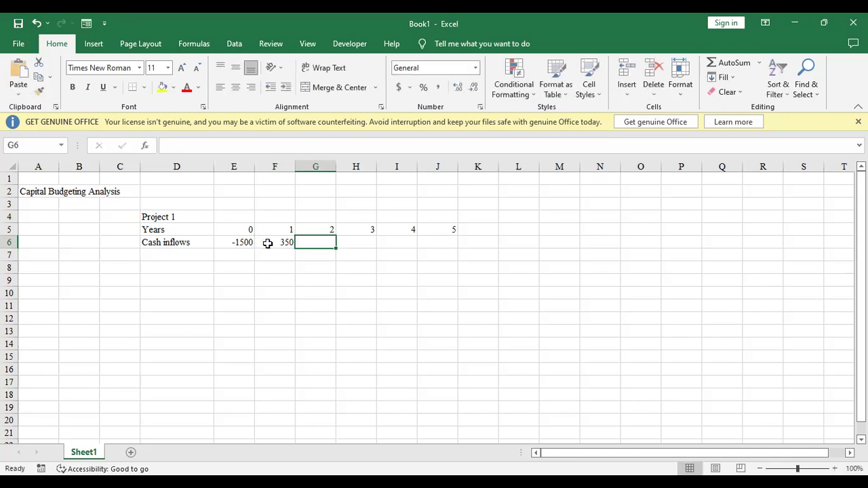
{"action": "type", "text": "400"}
{"action": "key", "text": "Tab"}
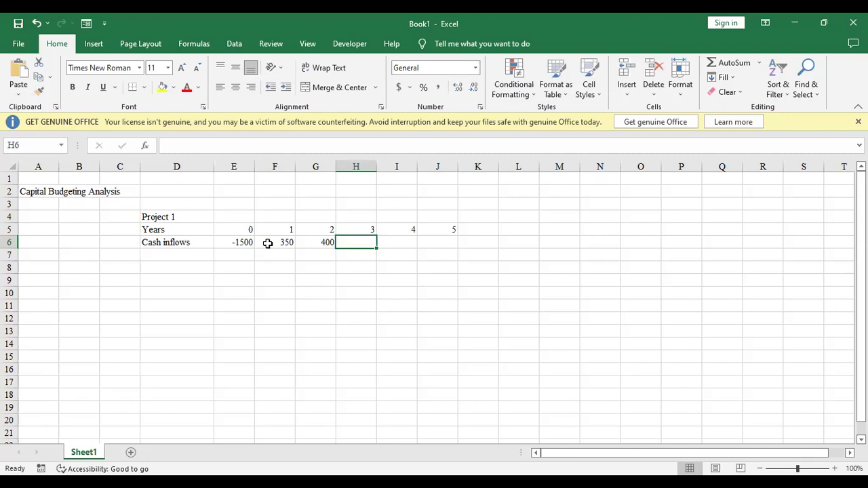
{"action": "type", "text": "570"}
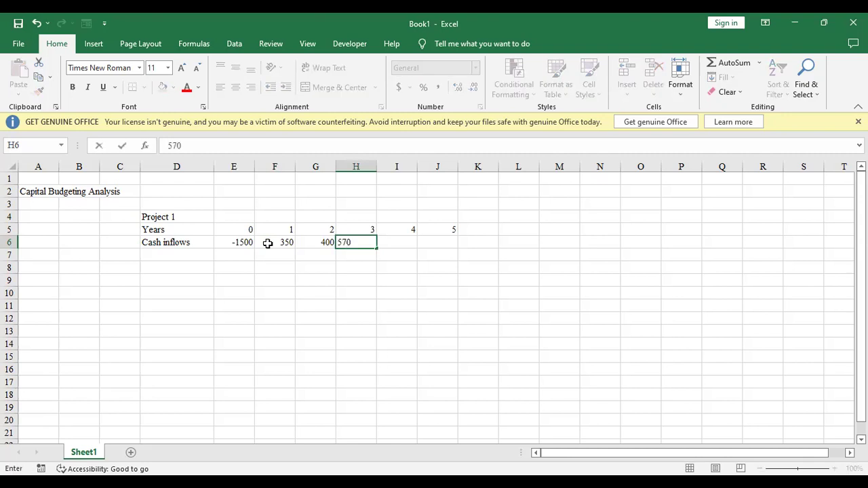
{"action": "key", "text": "Tab"}
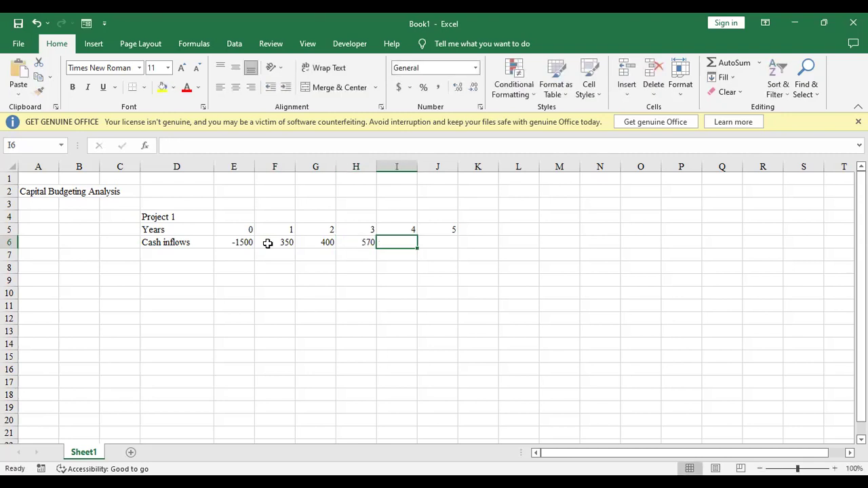
{"action": "type", "text": "720"}
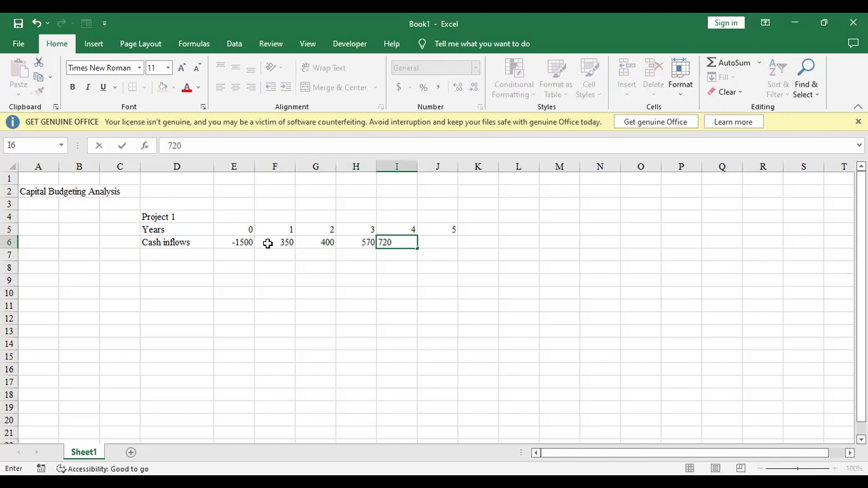
{"action": "key", "text": "Tab"}
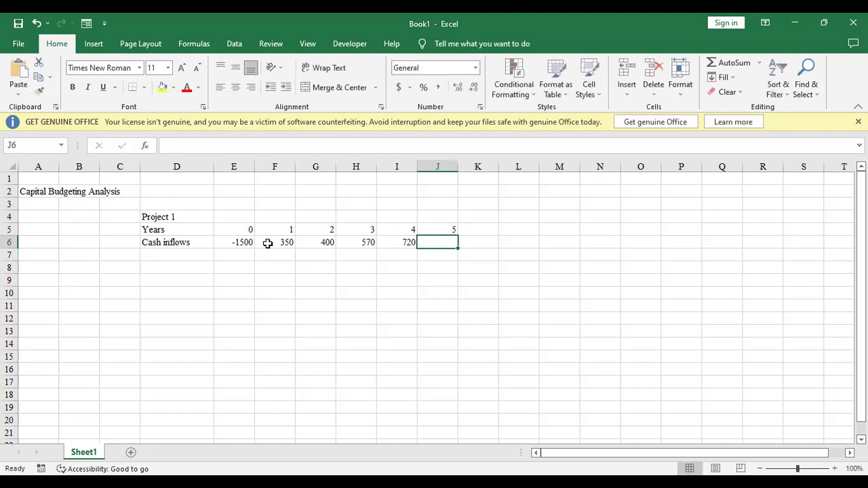
{"action": "type", "text": "800"}
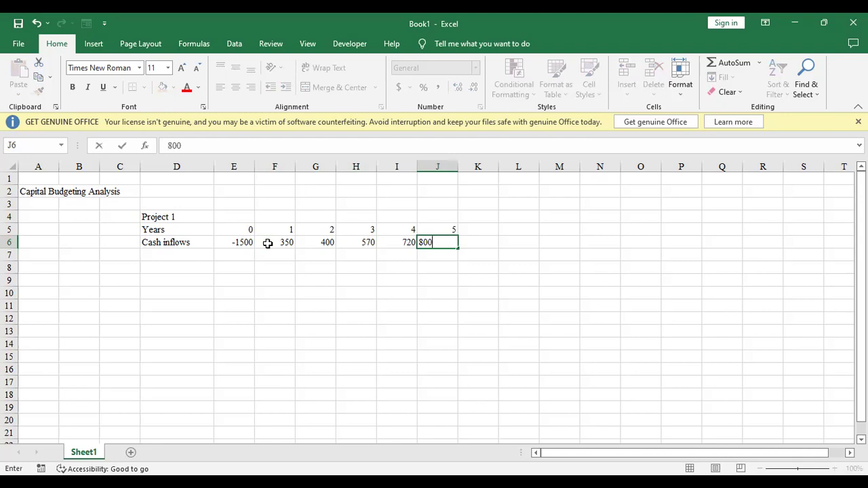
Move the year 0 amount of -1500 from E6 down to E7, and select D7 beside it.
{"action": "left_click", "coordinate": [187, 255]}
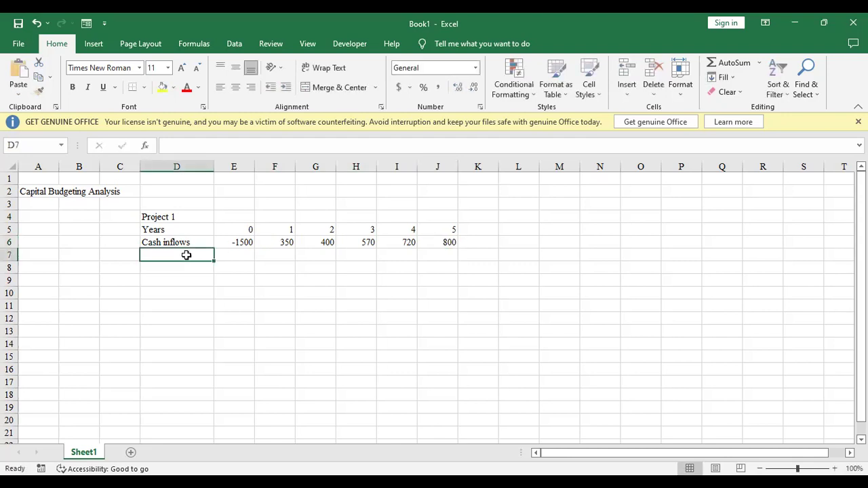
{"action": "left_click", "coordinate": [225, 245]}
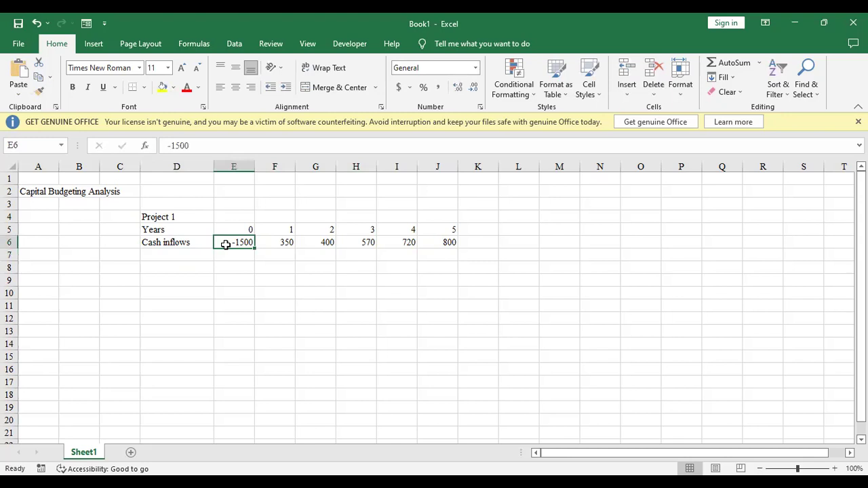
{"action": "key", "text": "ctrl+c"}
{"action": "left_click", "coordinate": [234, 256]}
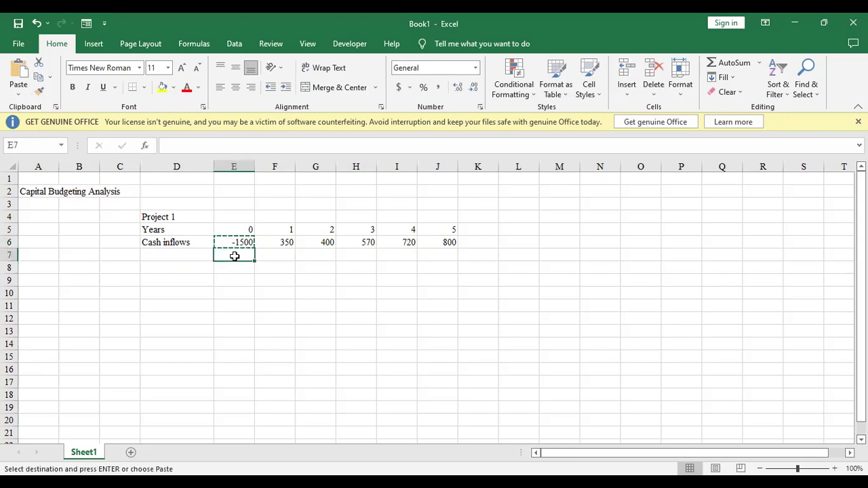
{"action": "key", "text": "ctrl+v"}
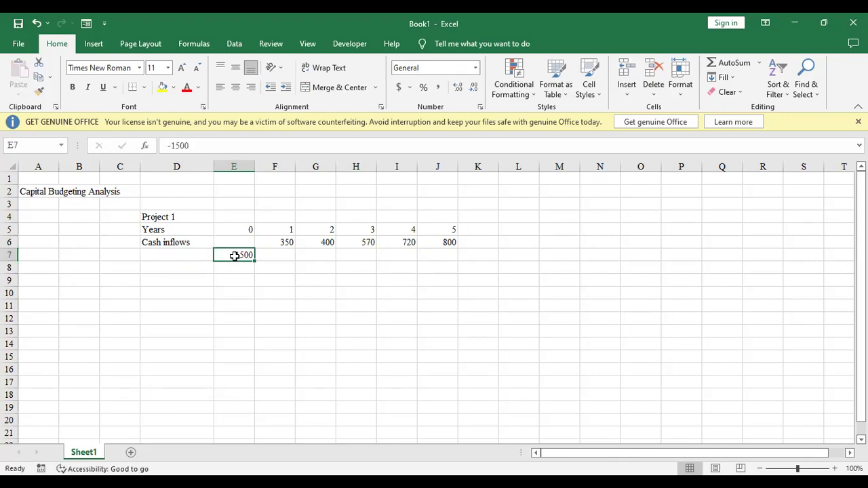
{"action": "left_click", "coordinate": [192, 258]}
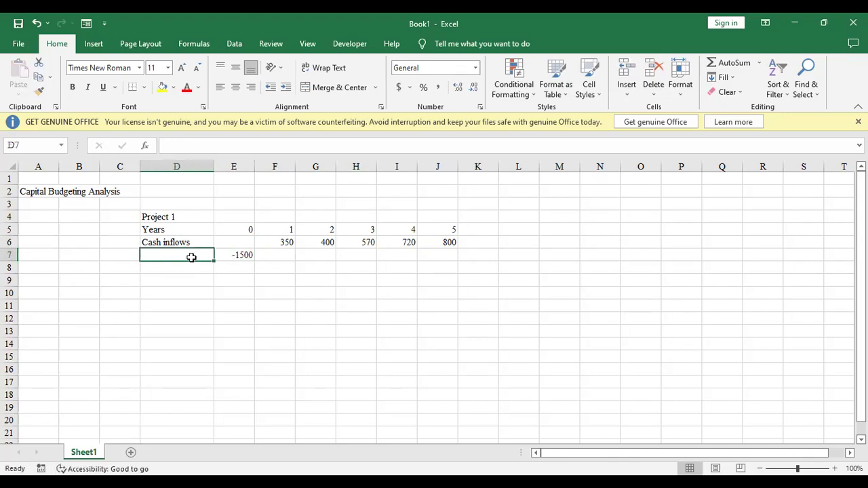
Label cell D7 "Cash Outflows".
{"action": "type", "text": "Ca"}
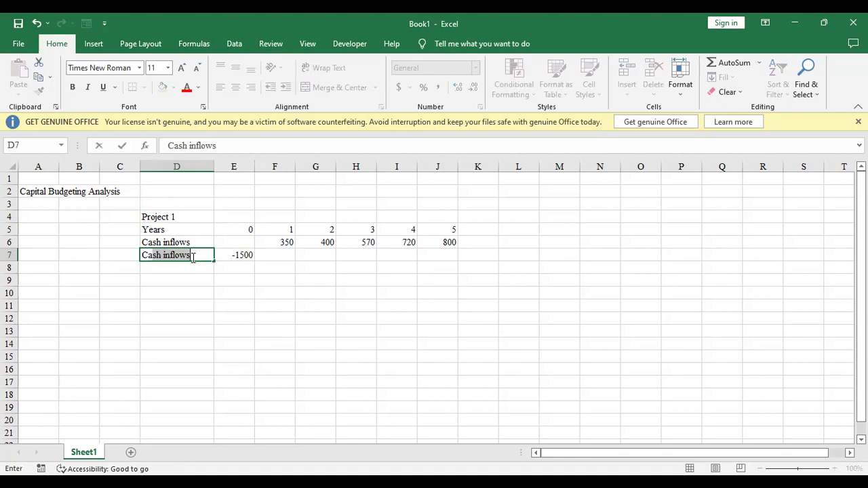
{"action": "type", "text": "sh Ou"}
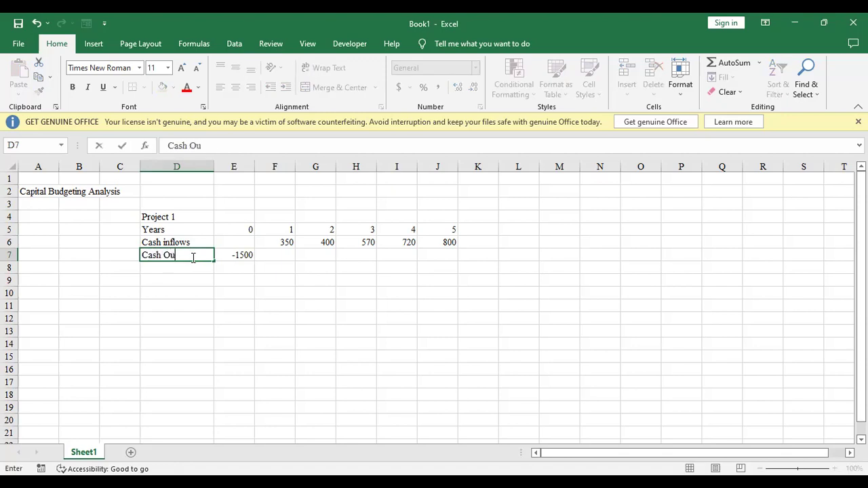
{"action": "type", "text": "tflows"}
Enter cash outflows of (50) as negative values for years 1 and 2 in F7 and G7.
{"action": "left_click", "coordinate": [281, 256]}
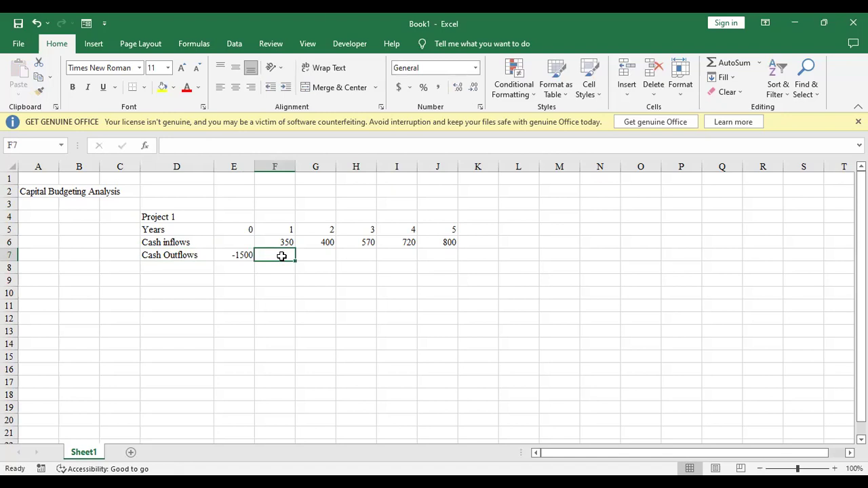
{"action": "type", "text": "("}
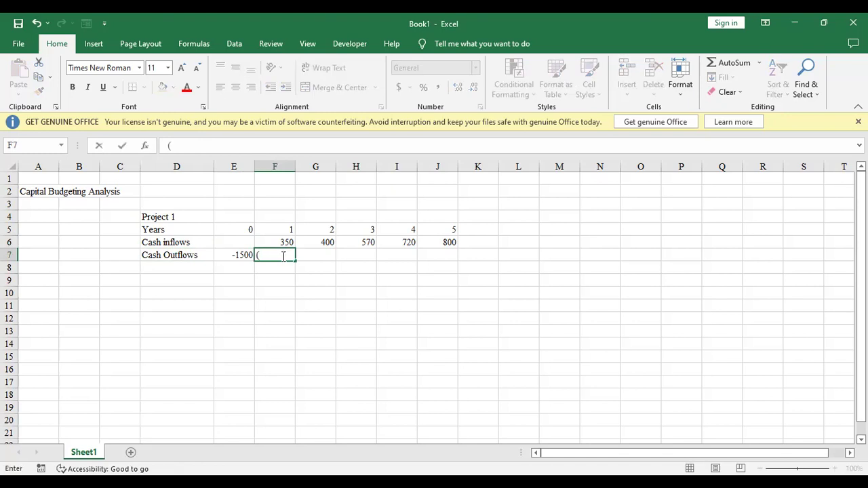
{"action": "type", "text": "50)"}
{"action": "key", "text": "Tab"}
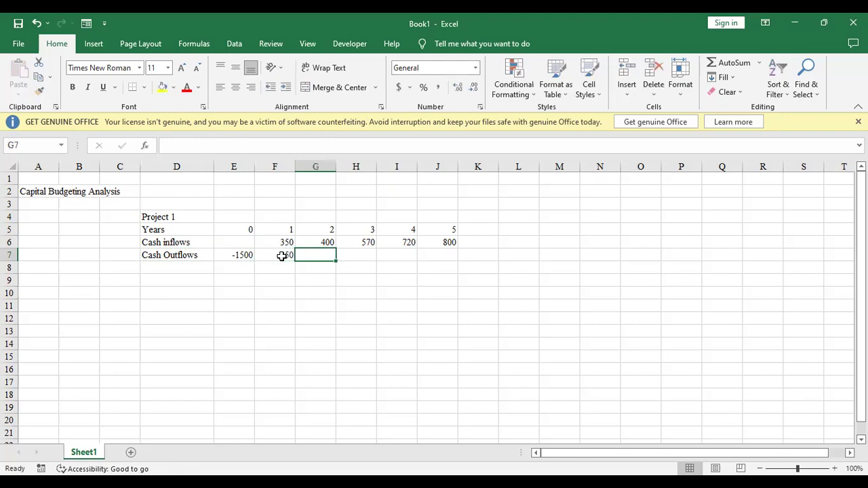
{"action": "type", "text": "("}
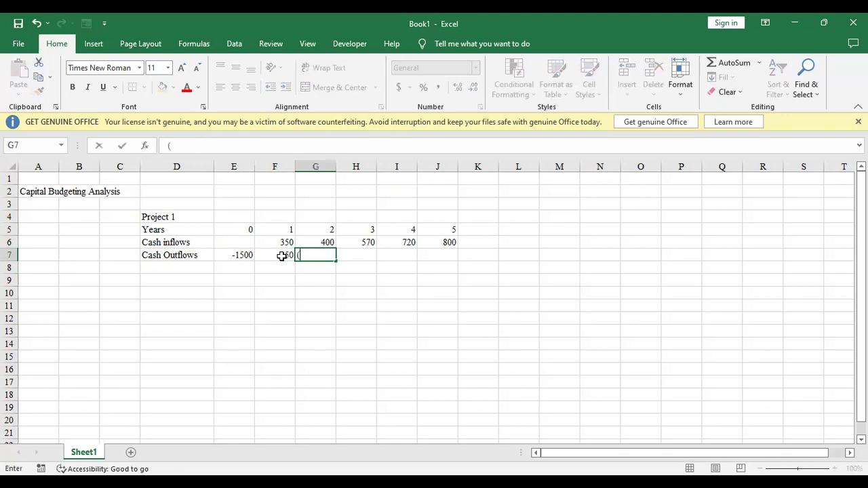
{"action": "type", "text": "120)"}
{"action": "key", "text": "BackSpace"}
{"action": "key", "text": "BackSpace"}
{"action": "key", "text": "BackSpace"}
{"action": "key", "text": "BackSpace"}
{"action": "type", "text": "50"}
{"action": "key", "text": "Tab"}
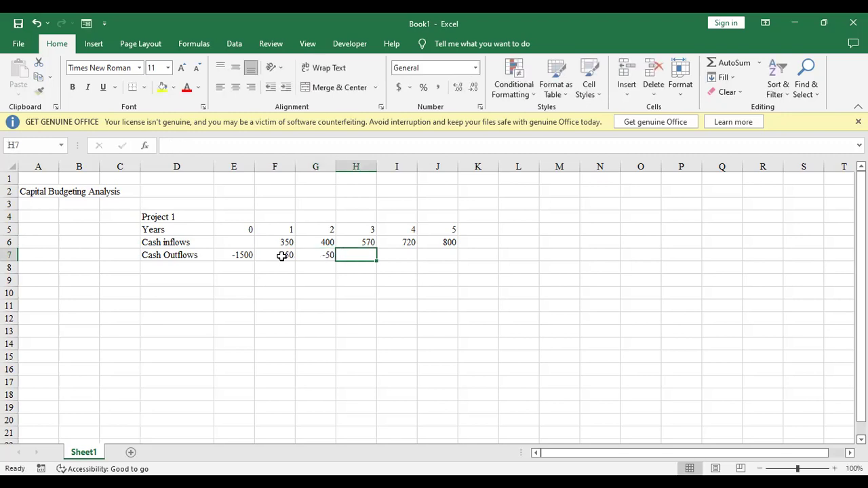
Enter cash outflows of -50 for years 3, 4 and 5 in H7 through J7.
{"action": "type", "text": "(50)"}
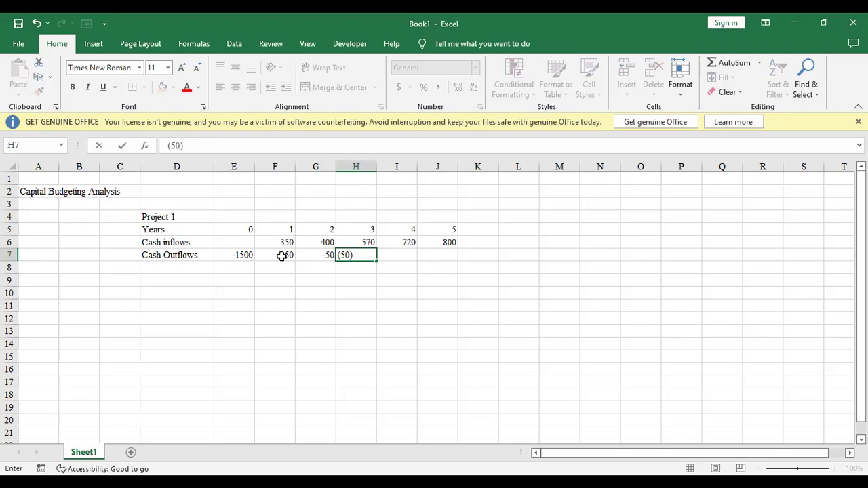
{"action": "key", "text": "Tab"}
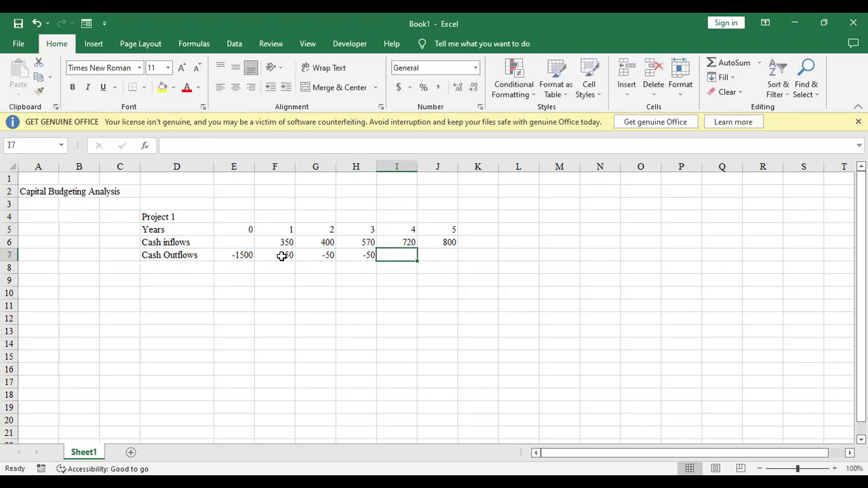
{"action": "type", "text": "-"}
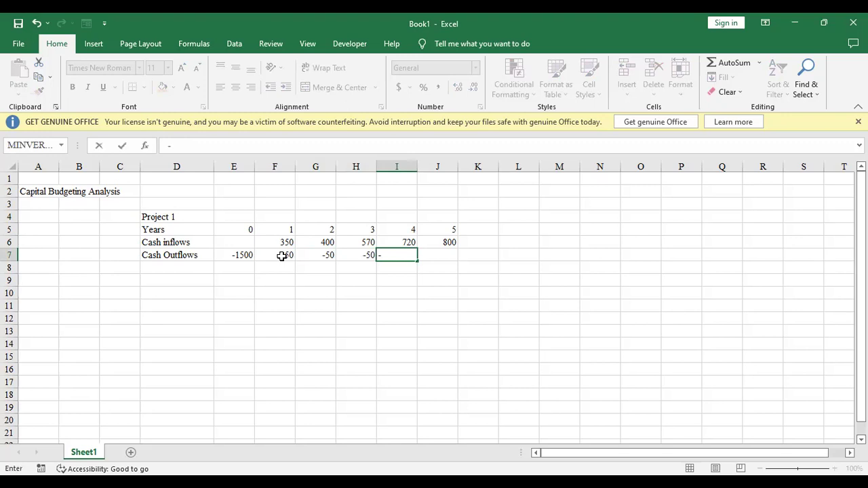
{"action": "type", "text": "5000"}
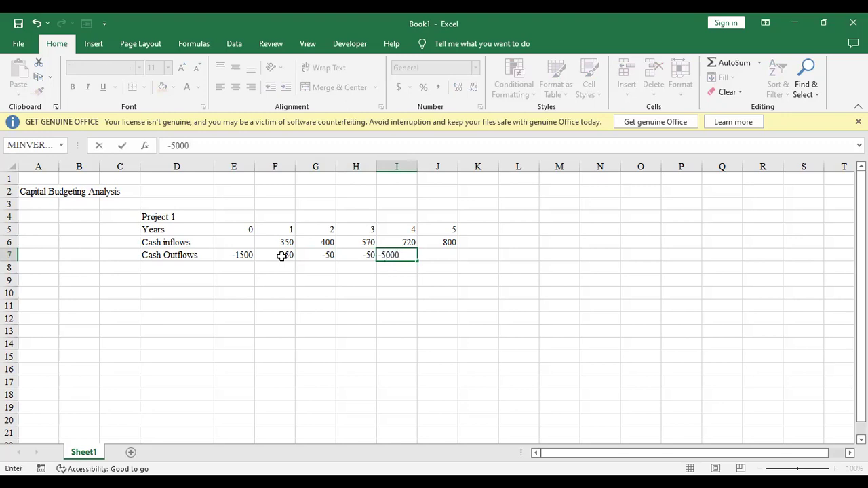
{"action": "key", "text": "BackSpace"}
{"action": "key", "text": "BackSpace"}
{"action": "key", "text": "Return"}
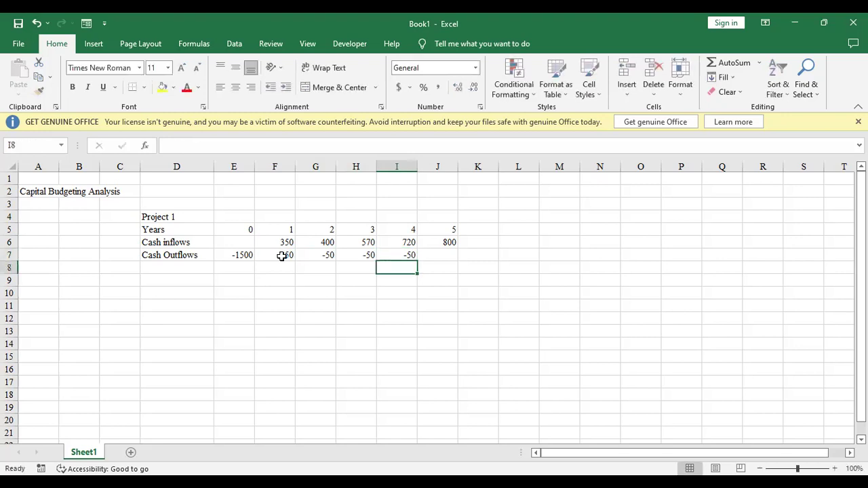
{"action": "left_click", "coordinate": [432, 254]}
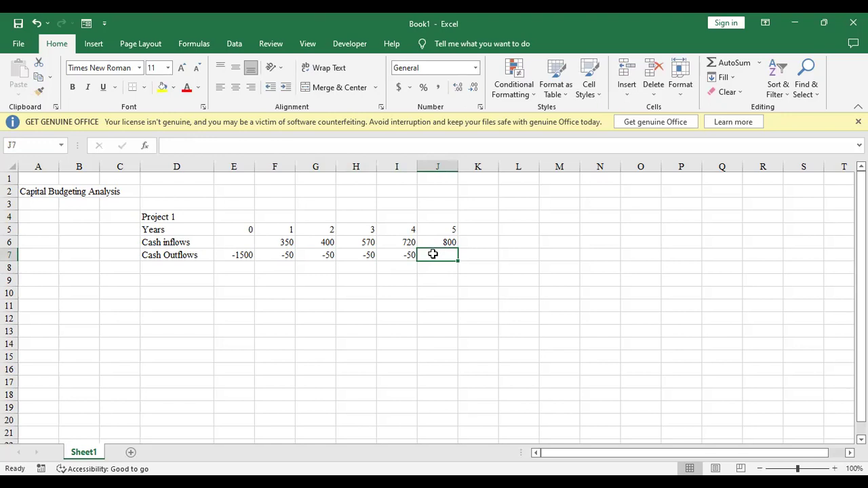
{"action": "type", "text": "("}
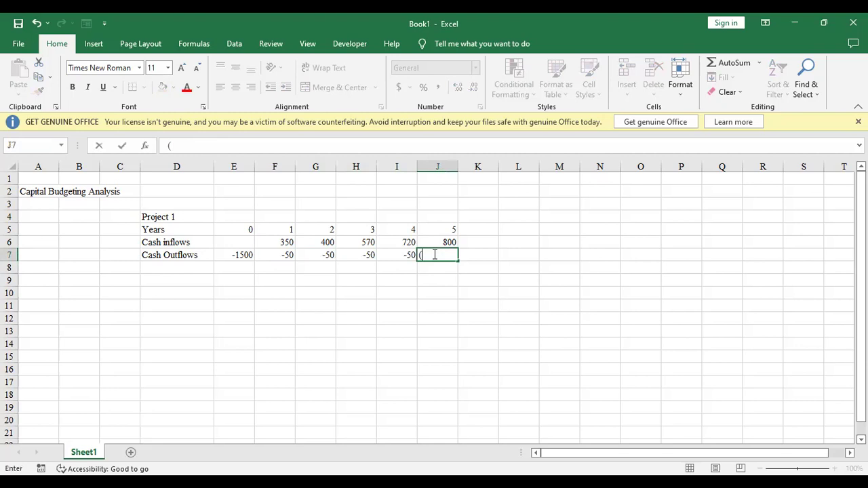
{"action": "type", "text": "50)"}
{"action": "left_click", "coordinate": [467, 282]}
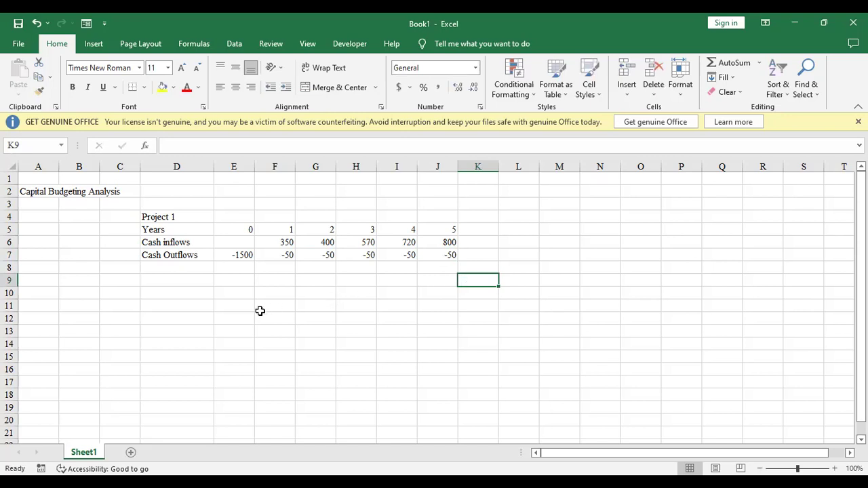
Label cell D8 "Net Cashflows" below the cash outflows row.
{"action": "left_click", "coordinate": [174, 267]}
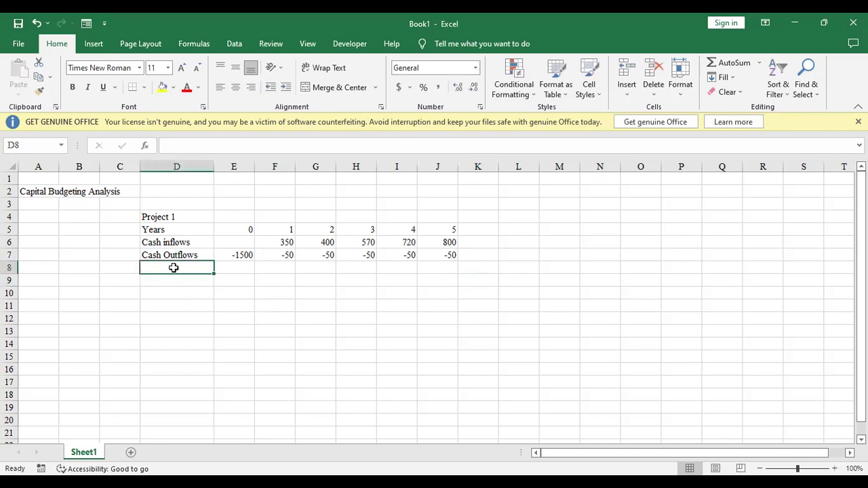
{"action": "type", "text": "Net"}
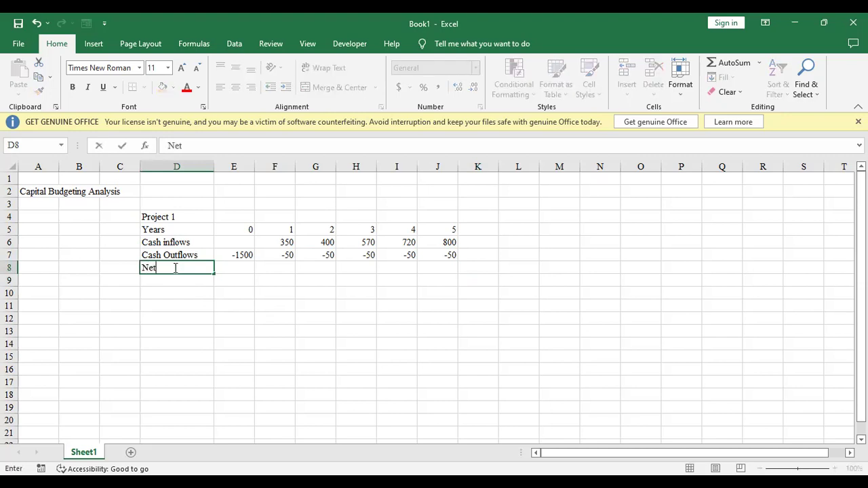
{"action": "type", "text": " Cashflows"}
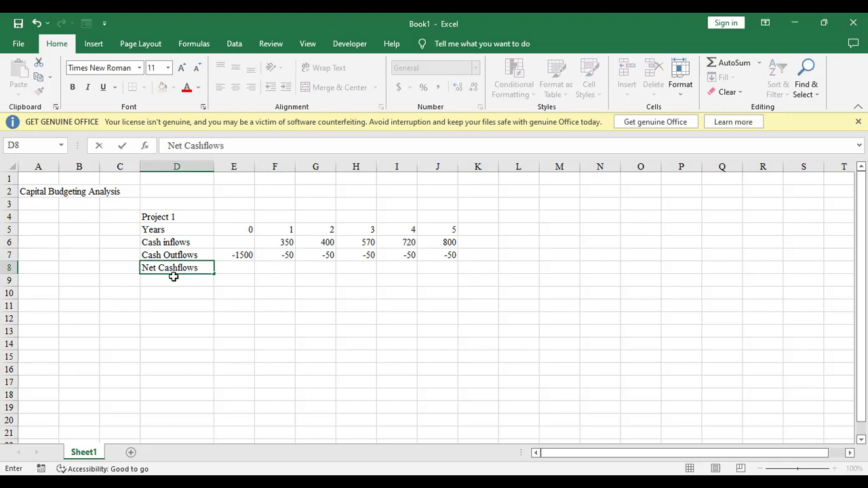
{"action": "left_click", "coordinate": [223, 294]}
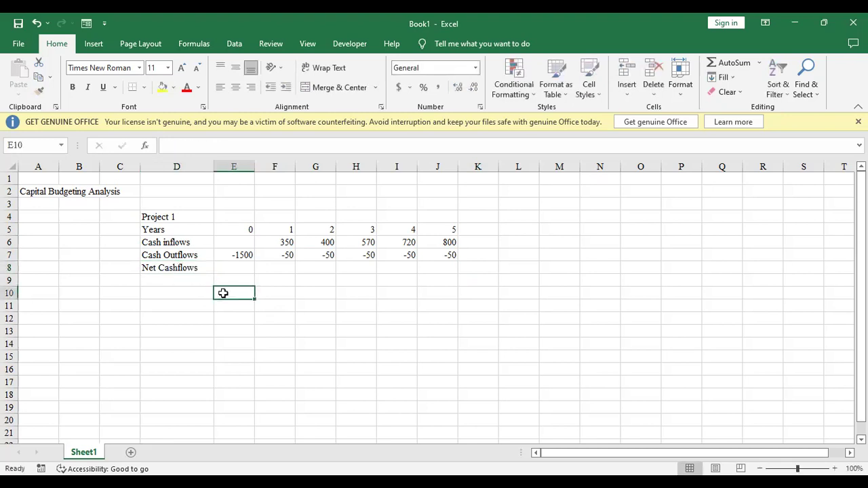
Label cell D9 "Cummulative Cashflows" and widen column D so that the whole label fits.
{"action": "left_click", "coordinate": [180, 281]}
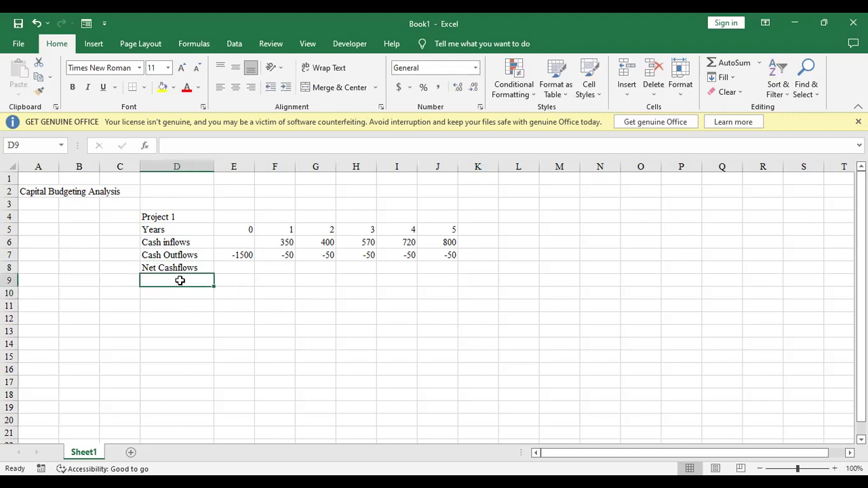
{"action": "type", "text": "Cummulativ"}
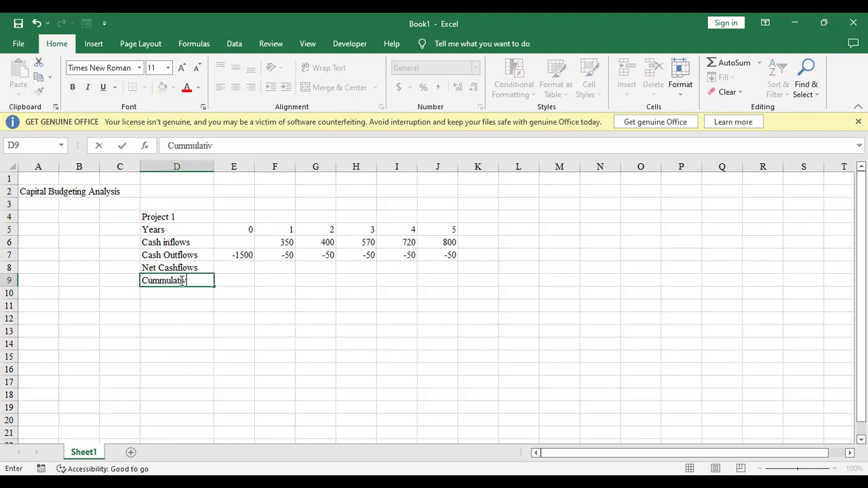
{"action": "type", "text": "e Cashflows"}
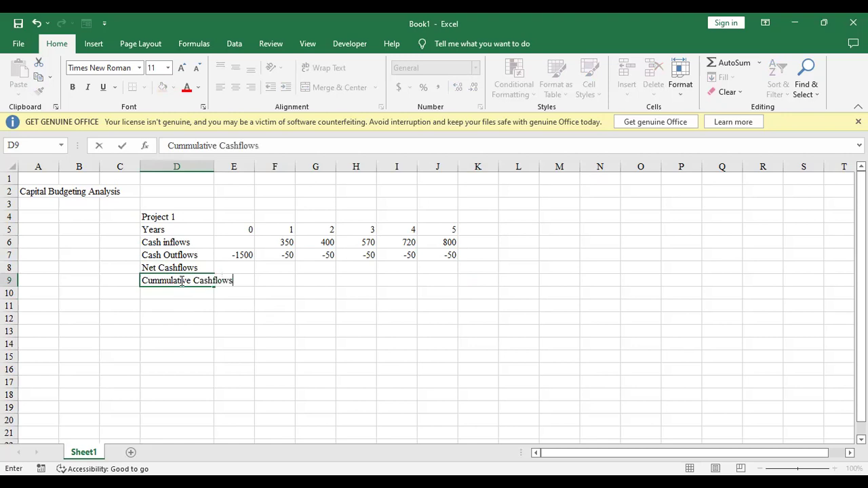
{"action": "left_click", "coordinate": [249, 342]}
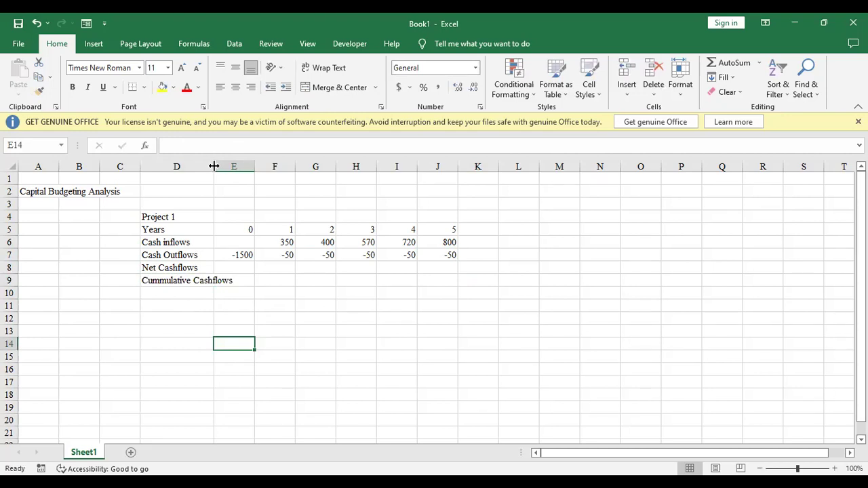
{"action": "left_click_drag", "start_coordinate": [213, 166], "coordinate": [217, 167]}
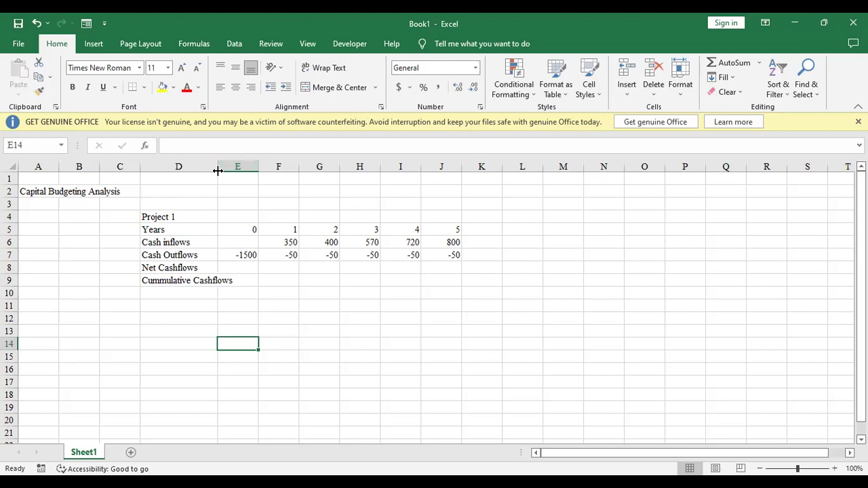
{"action": "left_click_drag", "start_coordinate": [217, 171], "coordinate": [238, 171]}
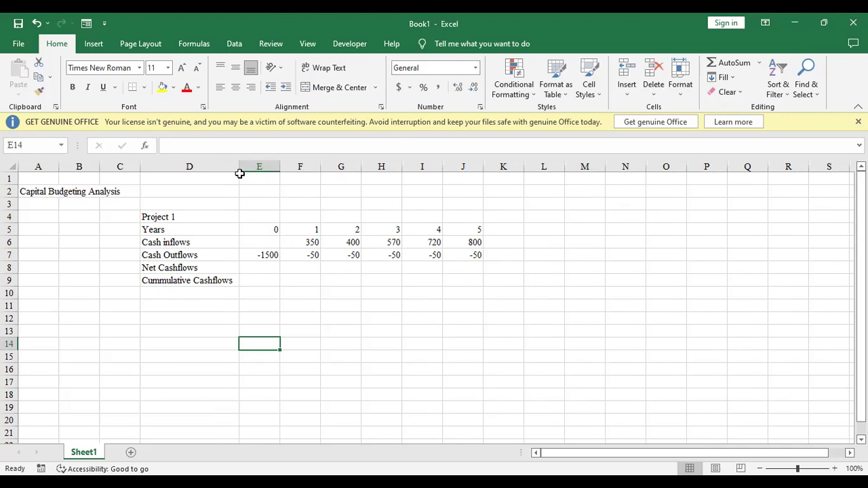
Label cell D11 "Discount rate" and enter 8% beside it in E11.
{"action": "left_click", "coordinate": [212, 306]}
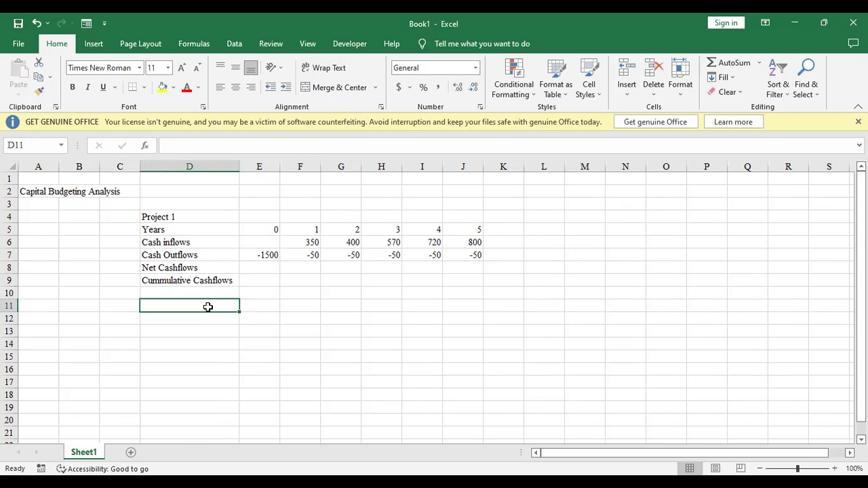
{"action": "type", "text": "Discount rate"}
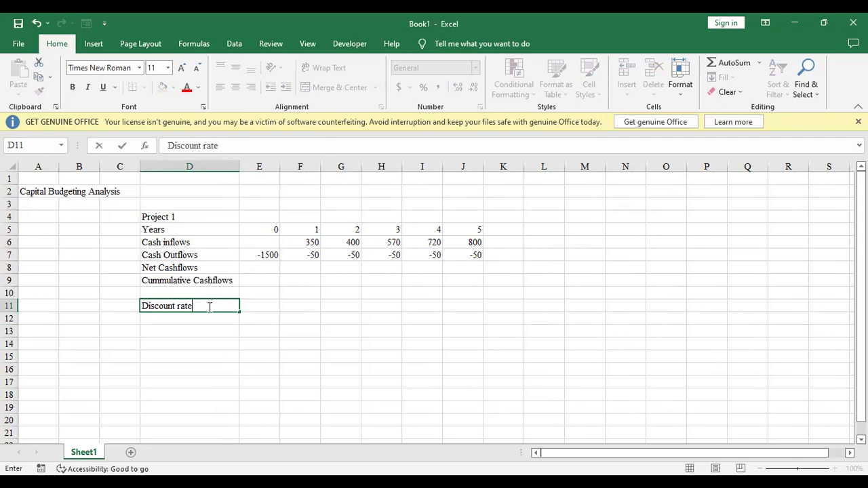
{"action": "left_click", "coordinate": [263, 306]}
{"action": "type", "text": "8"}
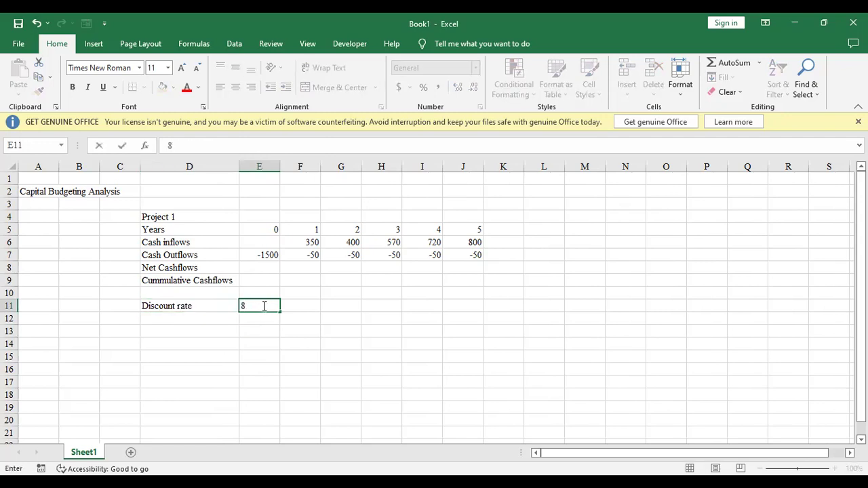
{"action": "type", "text": "%"}
Add the labels "NPV", "IRR" and "PBP" in cells D12, D13 and D14.
{"action": "left_click", "coordinate": [213, 318]}
{"action": "type", "text": "NPV"}
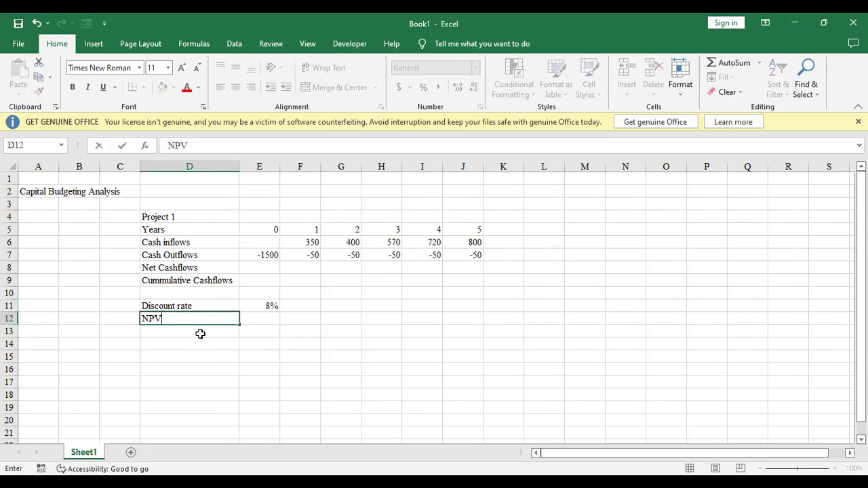
{"action": "left_click", "coordinate": [200, 332]}
{"action": "type", "text": "IRR"}
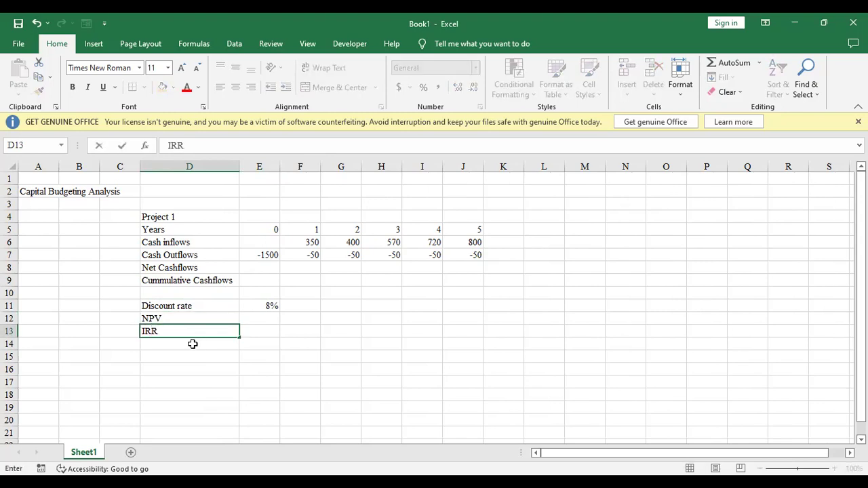
{"action": "left_click", "coordinate": [191, 345]}
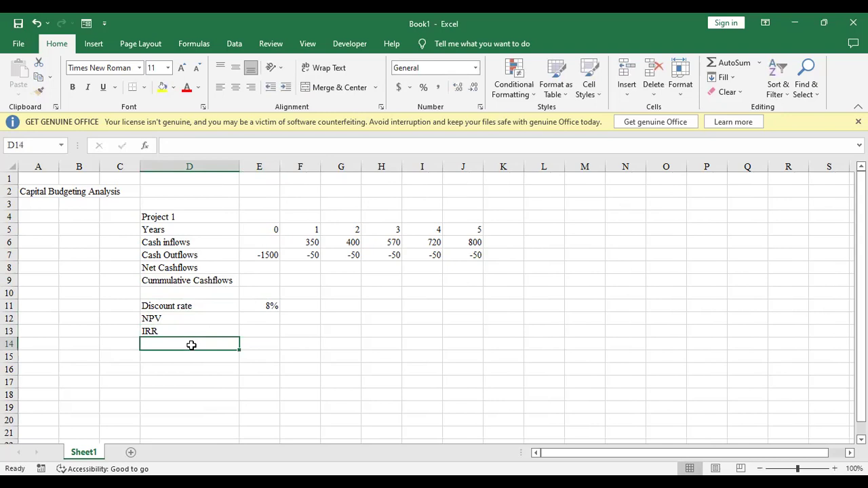
{"action": "type", "text": "PBP"}
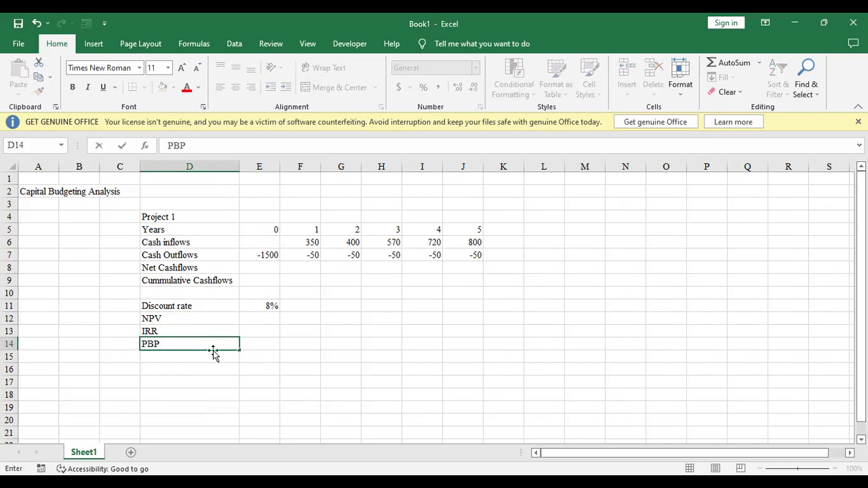
{"action": "left_click", "coordinate": [272, 371]}
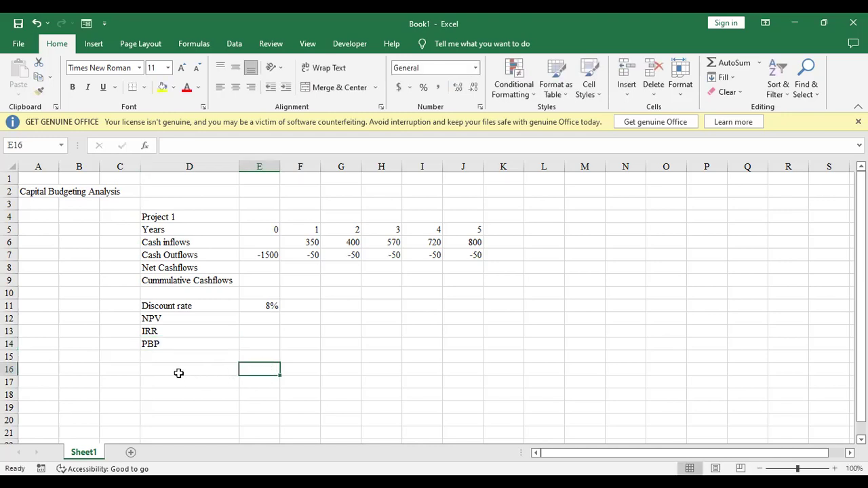
Label cell D16 "Project 2" to begin a second project block below the PBP row.
{"action": "left_click", "coordinate": [176, 372]}
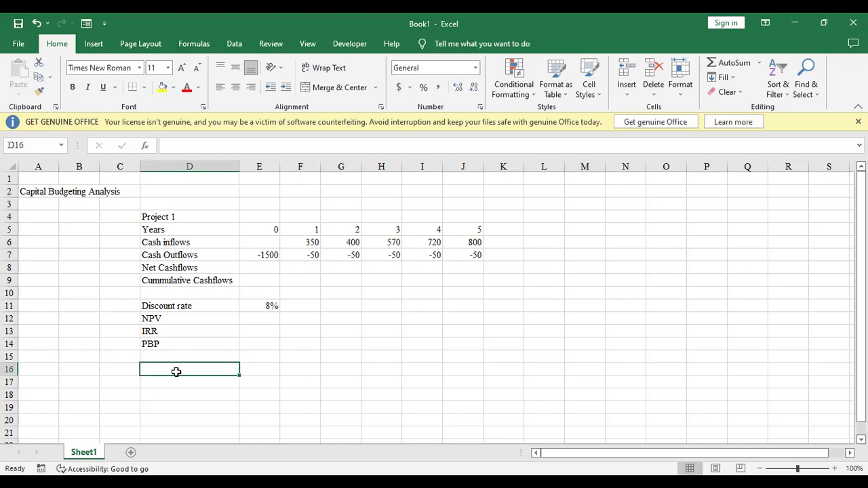
{"action": "type", "text": "P"}
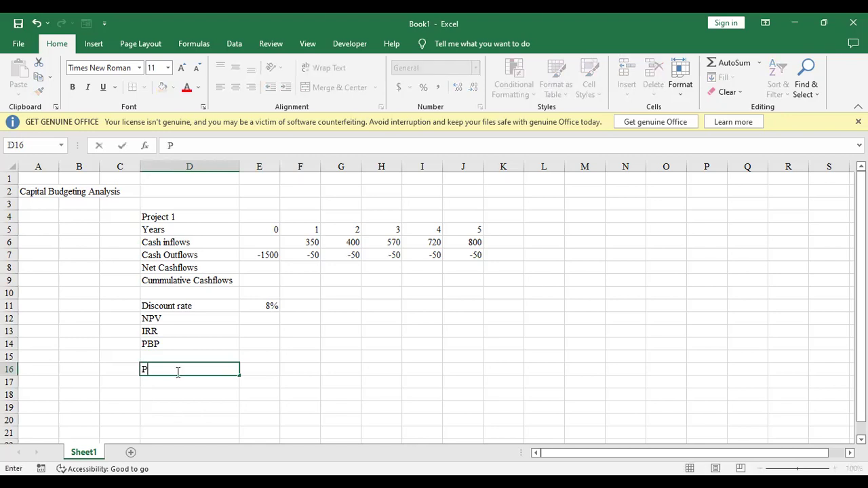
{"action": "type", "text": "roject 2"}
Copy the four labels from "Cash inflows" to "Cummulative Cashflows" in D6:D9 to D17:D20 under Project 2.
{"action": "left_click_drag", "start_coordinate": [151, 242], "coordinate": [157, 275]}
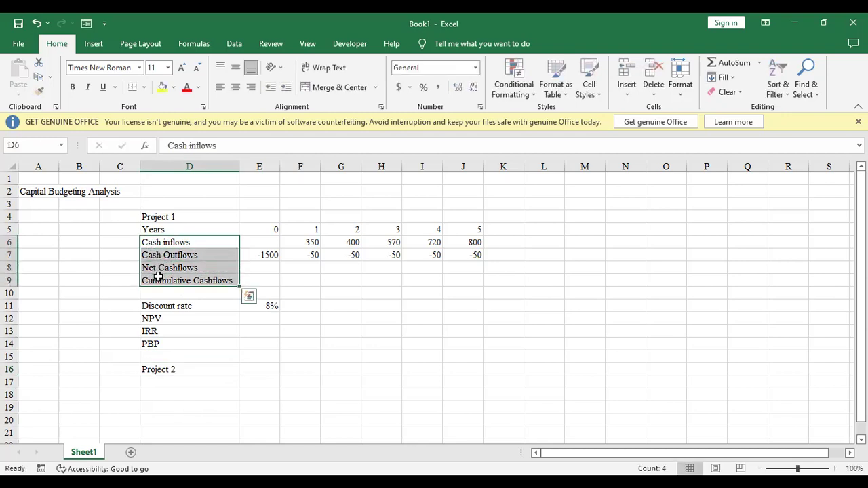
{"action": "key", "text": "ctrl+c"}
{"action": "left_click", "coordinate": [164, 381]}
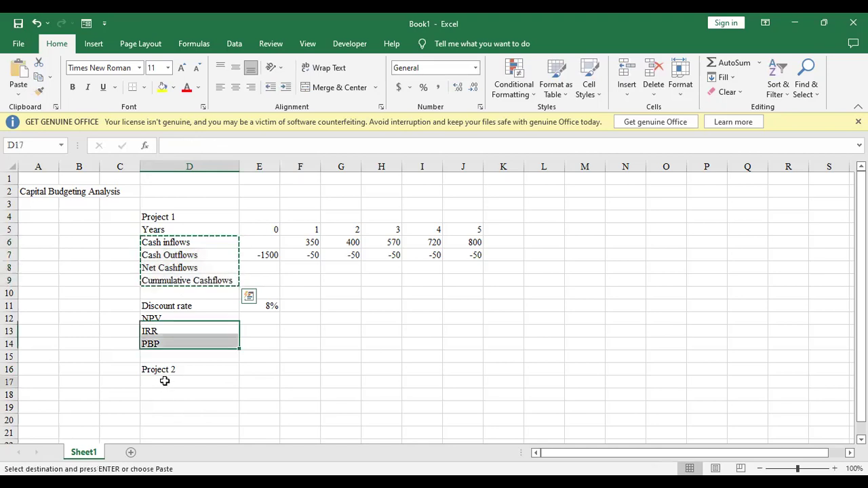
{"action": "key", "text": "ctrl+v"}
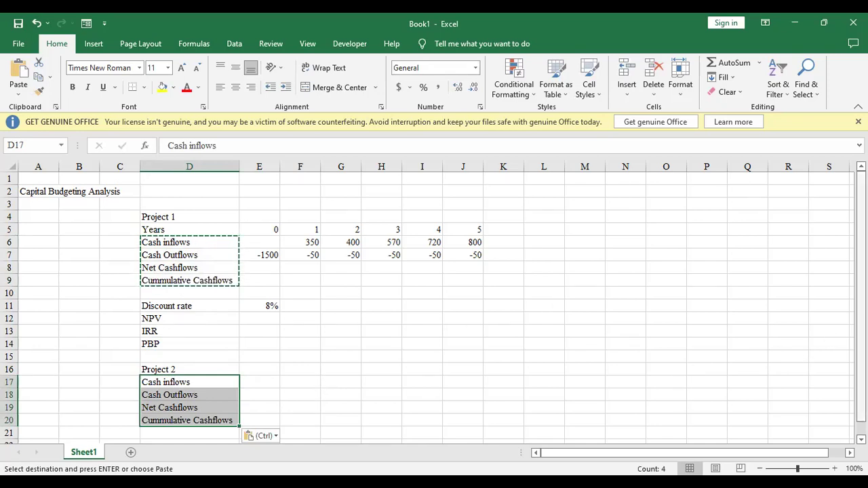
Enter Project 2's cash inflows for years 1 to 5 in F17:J17: 250, 430, 650, 720 and 840.
{"action": "left_click_drag", "start_coordinate": [860, 316], "coordinate": [861, 326]}
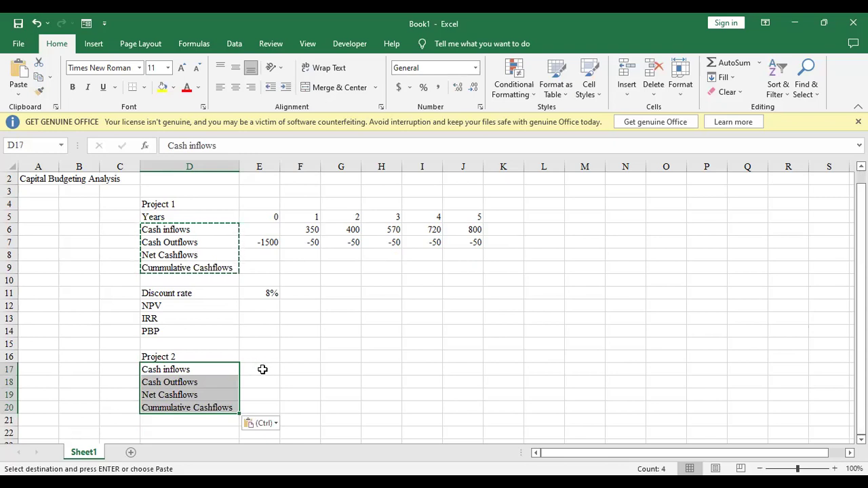
{"action": "left_click", "coordinate": [296, 371]}
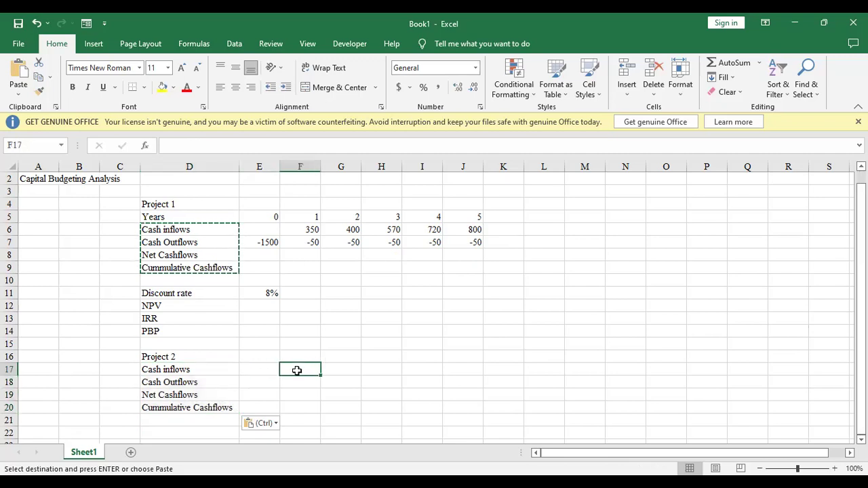
{"action": "type", "text": "250"}
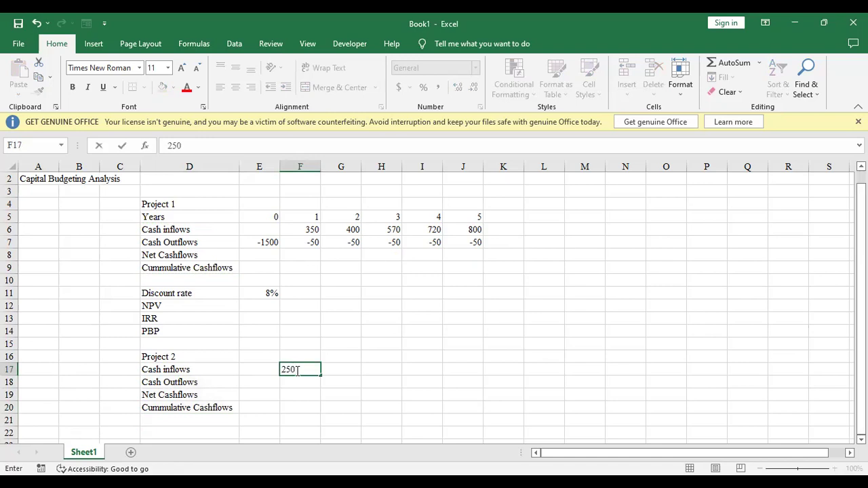
{"action": "key", "text": "Tab"}
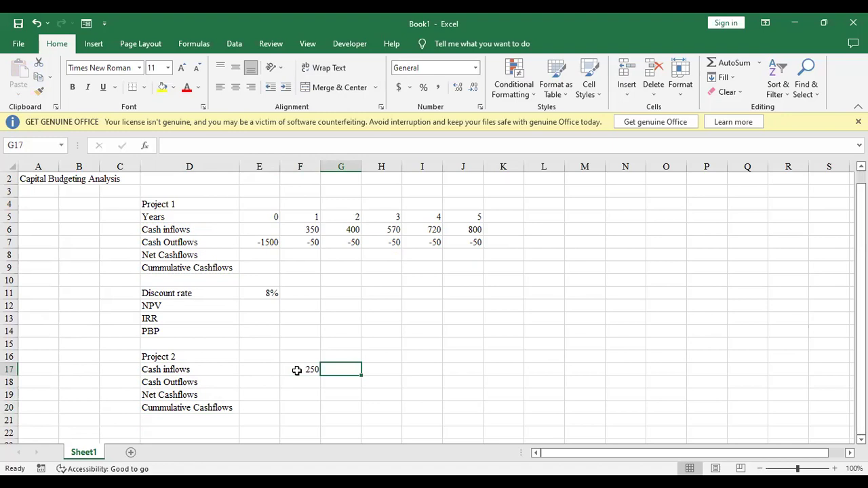
{"action": "type", "text": "430"}
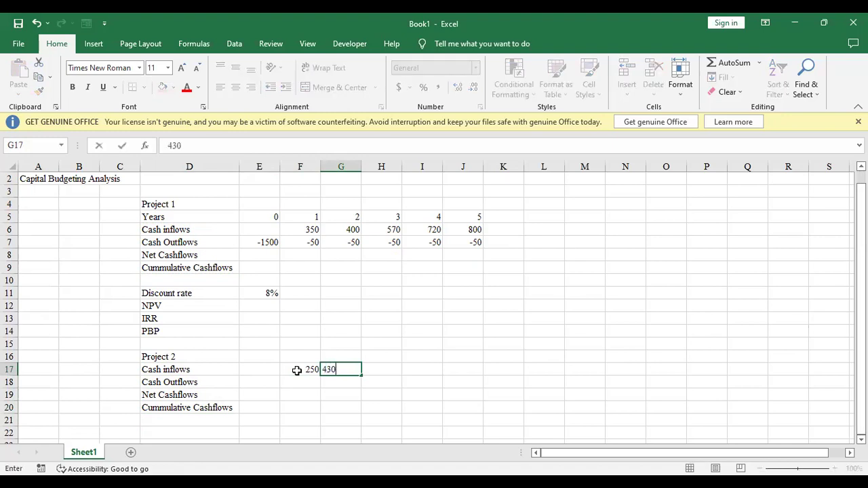
{"action": "key", "text": "Tab"}
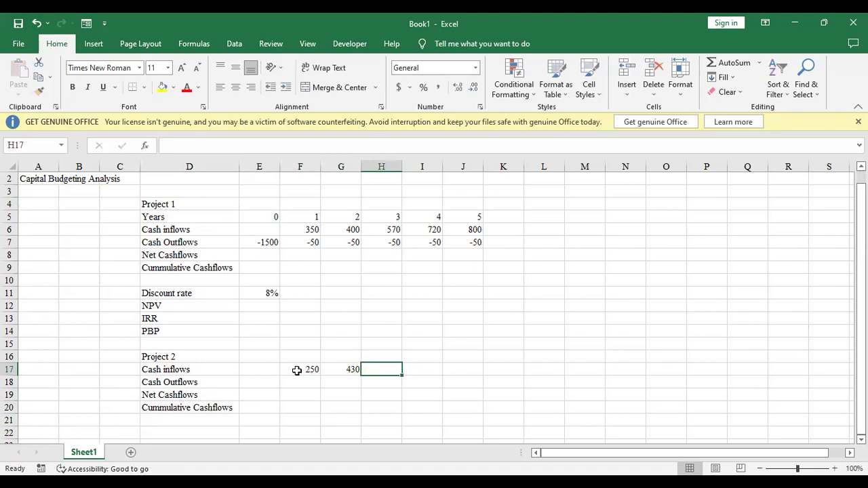
{"action": "type", "text": "650"}
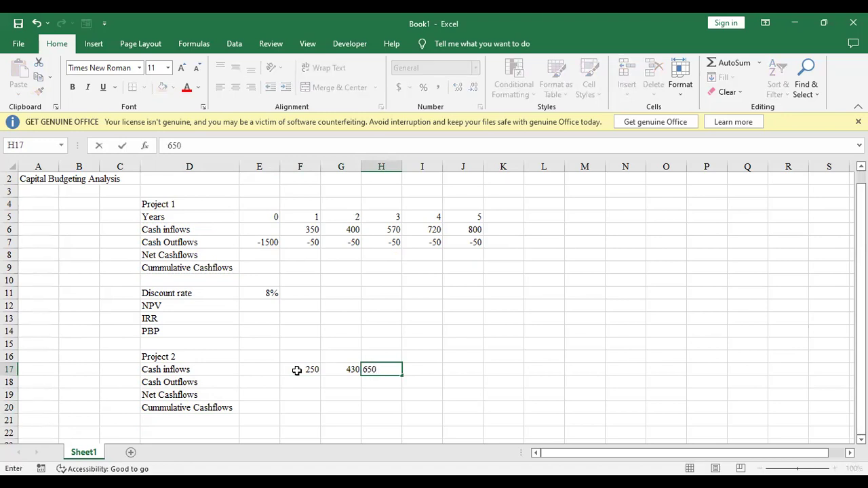
{"action": "key", "text": "Tab"}
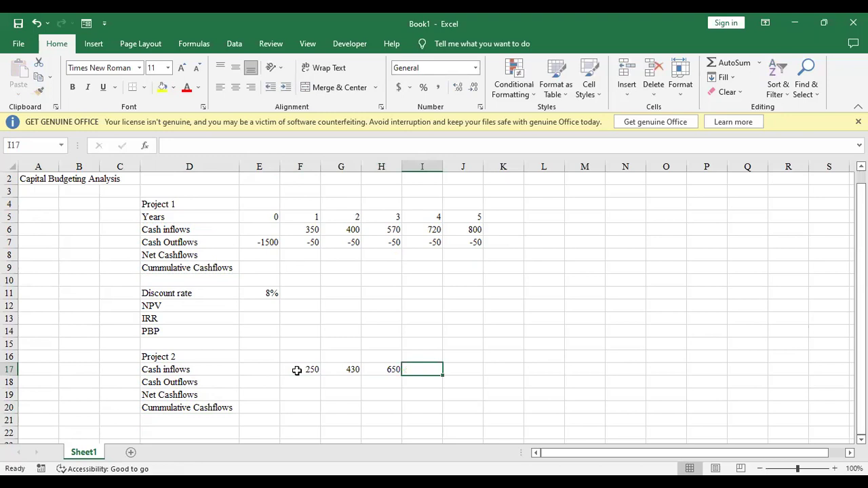
{"action": "type", "text": "720"}
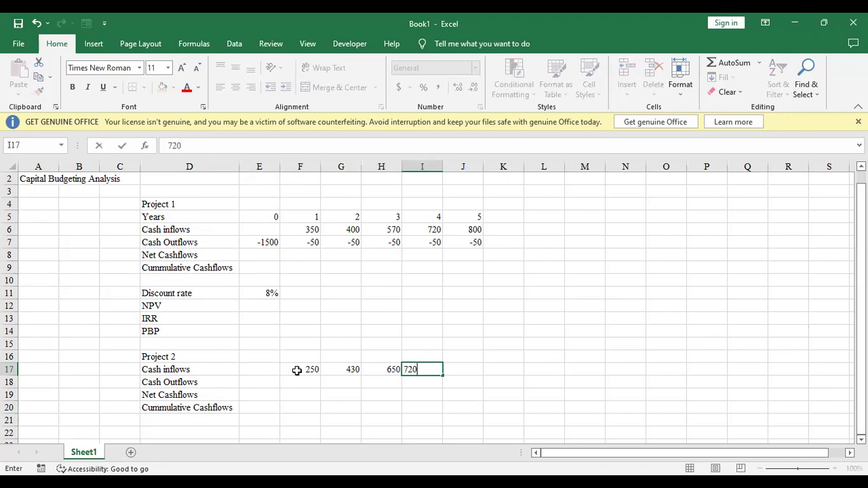
{"action": "key", "text": "Tab"}
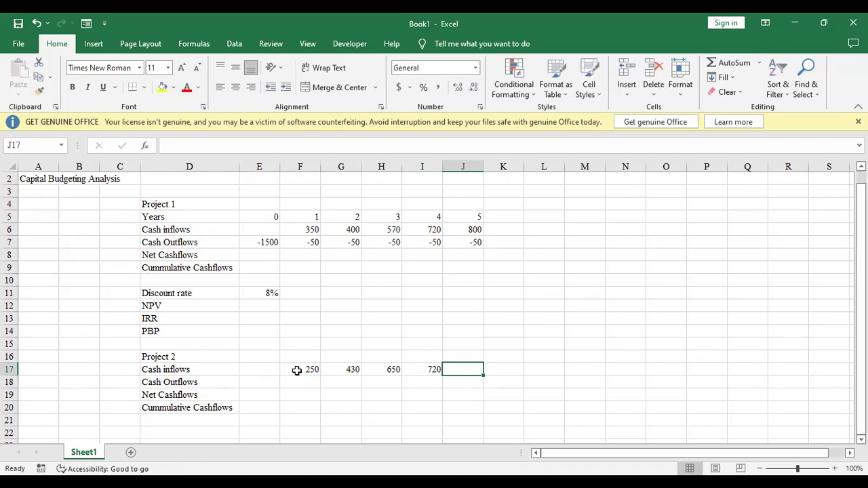
{"action": "type", "text": "840"}
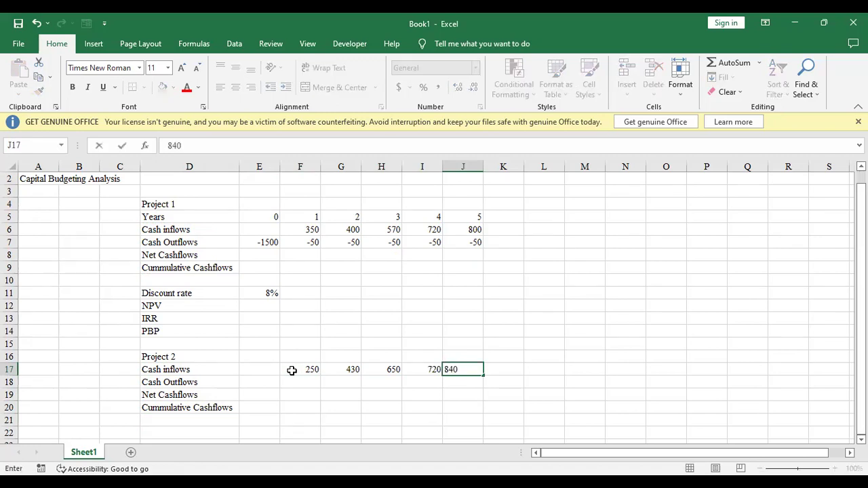
Enter -2500 in E18 as Project 2's year 0 cash outflow.
{"action": "left_click", "coordinate": [270, 382]}
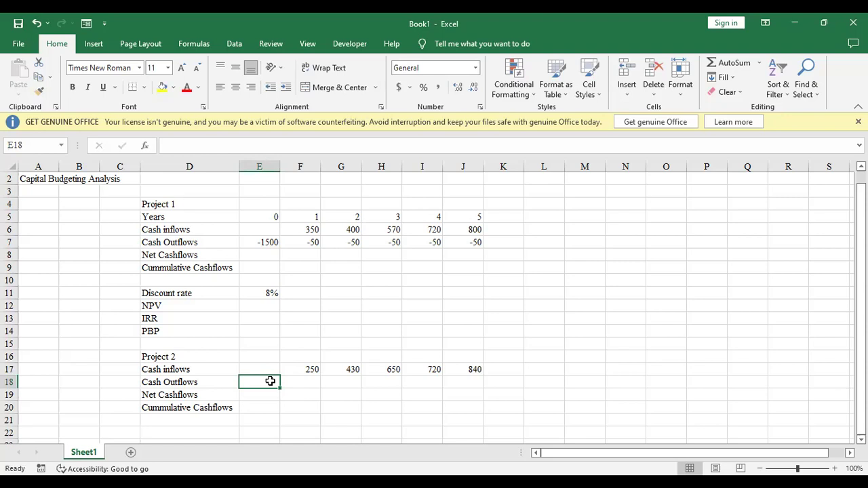
{"action": "type", "text": "("}
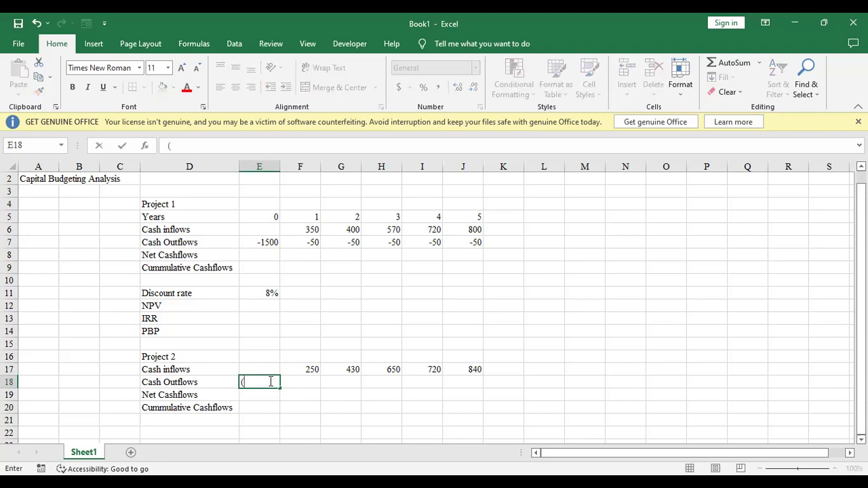
{"action": "type", "text": "2500)"}
Copy Project 1's yearly -50 cash outflows from F7:J7 to F18:J18 for Project 2.
{"action": "left_click", "coordinate": [299, 383]}
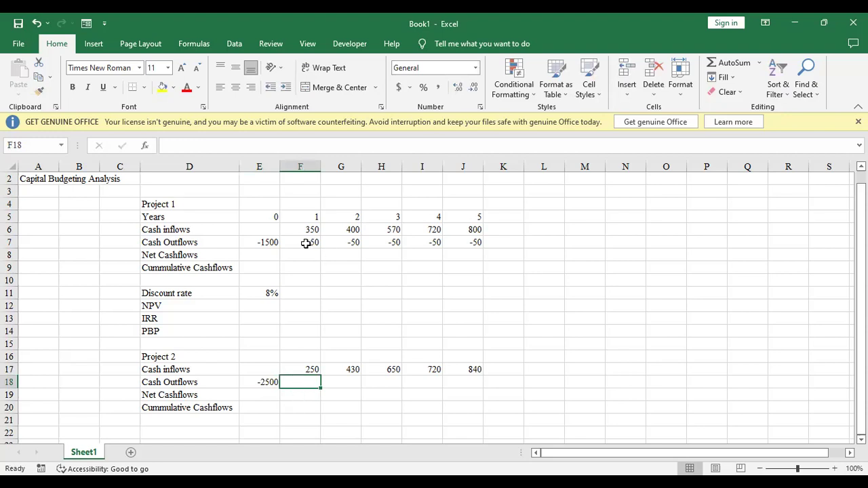
{"action": "left_click_drag", "start_coordinate": [306, 244], "coordinate": [435, 241]}
{"action": "left_click_drag", "start_coordinate": [442, 245], "coordinate": [450, 244]}
{"action": "key", "text": "ctrl+c"}
{"action": "left_click", "coordinate": [312, 382]}
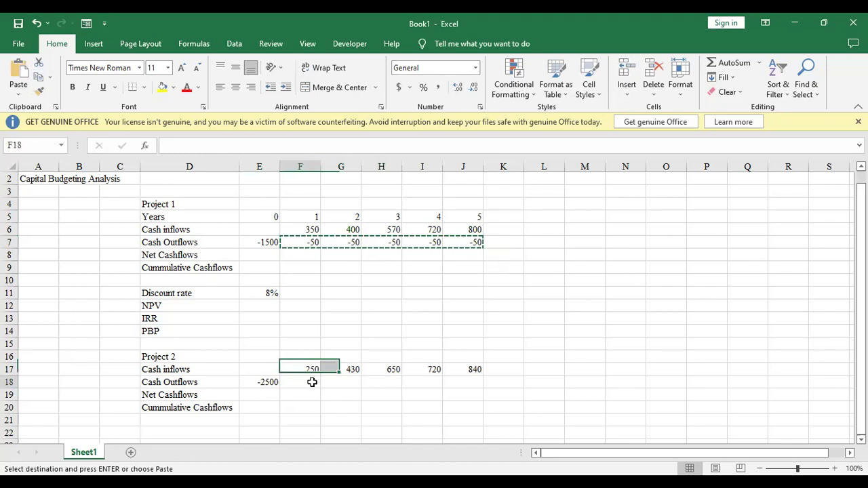
{"action": "key", "text": "ctrl+v"}
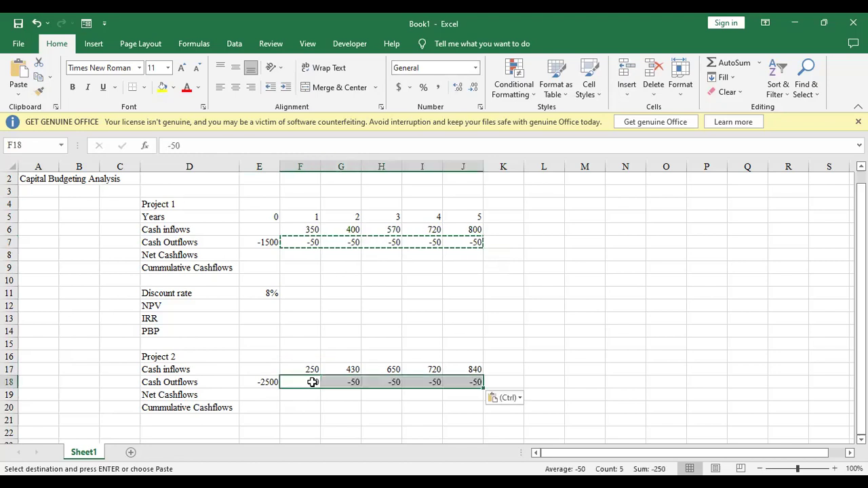
{"action": "left_click", "coordinate": [546, 306]}
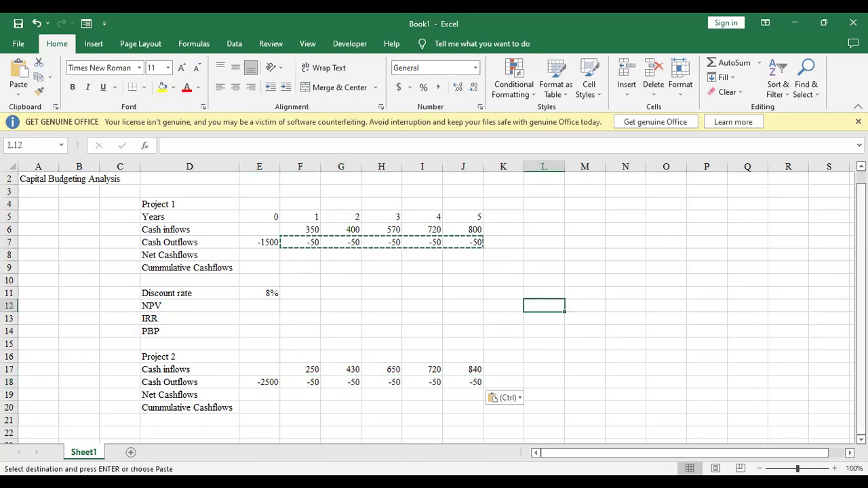
Copy the Discount rate, NPV, IRR and PBP block with its 8% rate from D11:E14 to D22:E25 for Project 2.
{"action": "mouse_move", "coordinate": [861, 271]}
{"action": "left_mouse_down"}
{"action": "mouse_move", "coordinate": [861, 261]}
{"action": "mouse_move", "coordinate": [861, 271]}
{"action": "left_mouse_up"}
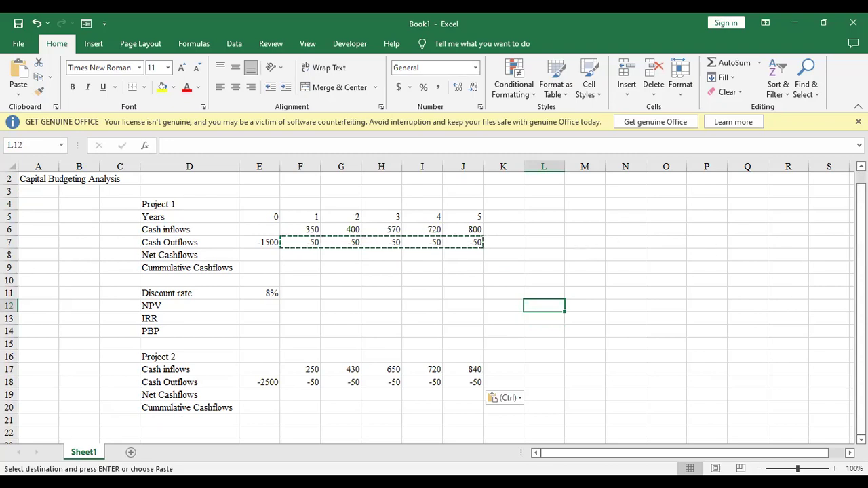
{"action": "left_click_drag", "start_coordinate": [861, 276], "coordinate": [860, 276]}
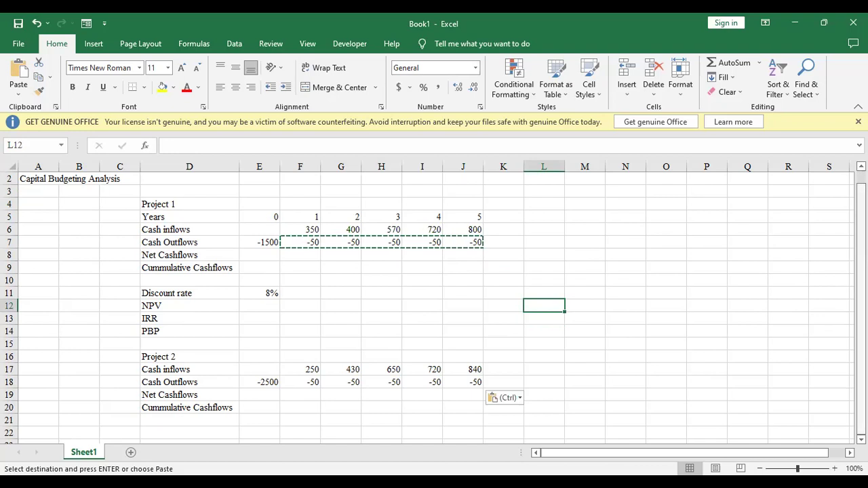
{"action": "scroll", "coordinate": [424, 297], "scroll_direction": "down", "scroll_amount": 2}
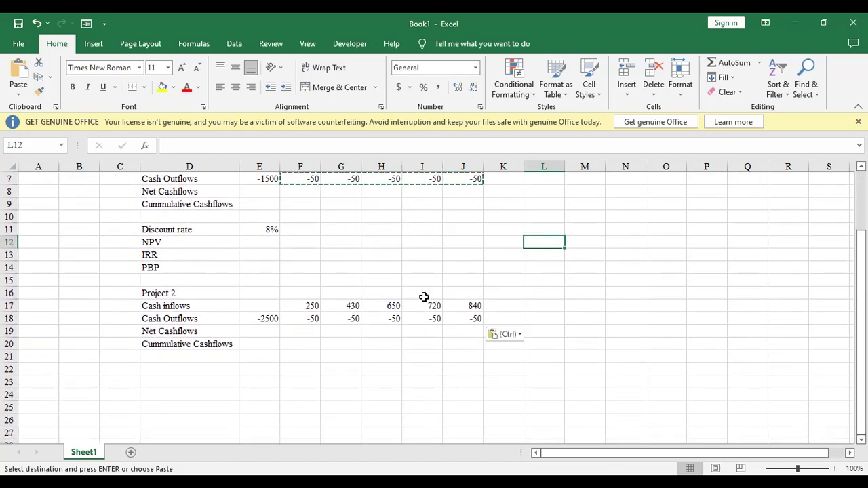
{"action": "left_click", "coordinate": [170, 230]}
{"action": "left_click_drag", "start_coordinate": [169, 231], "coordinate": [258, 266]}
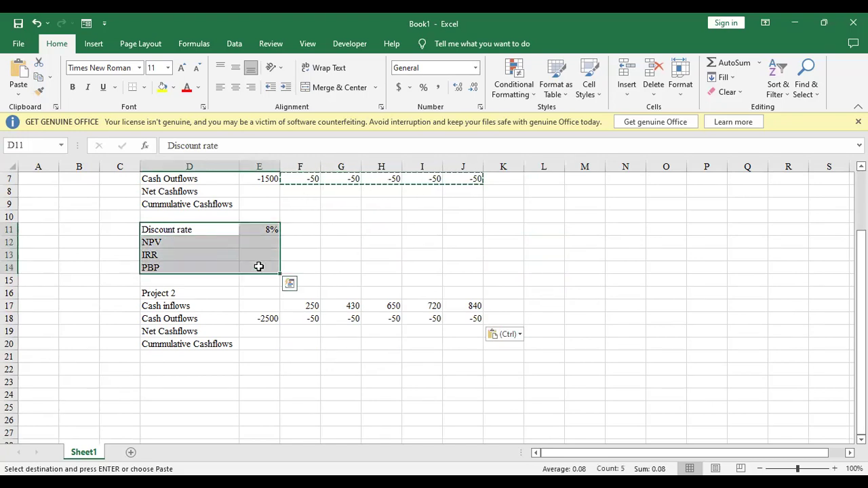
{"action": "key", "text": "ctrl+c"}
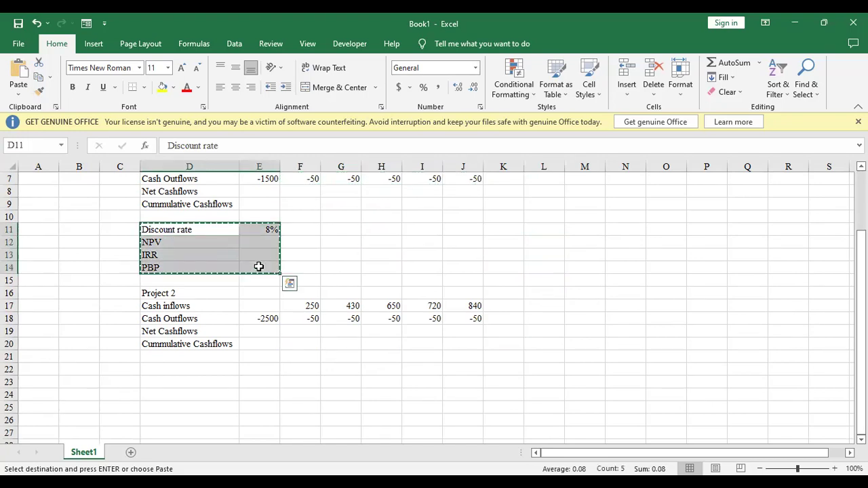
{"action": "left_click", "coordinate": [164, 370]}
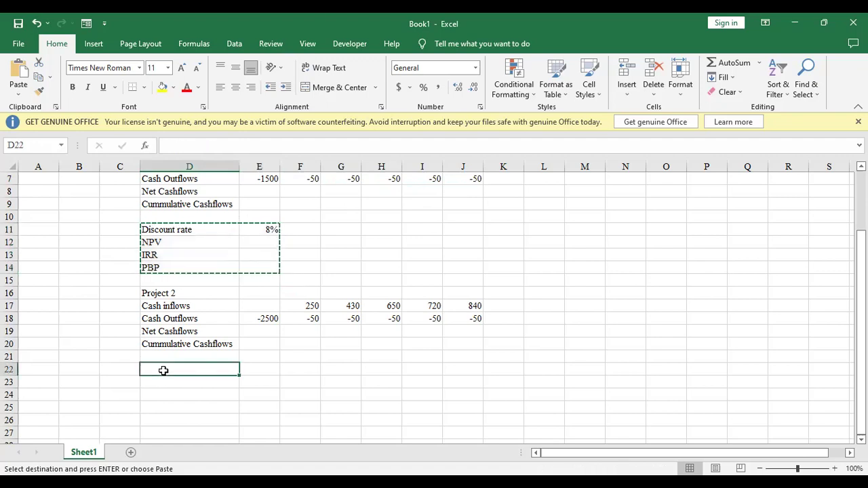
{"action": "key", "text": "ctrl+v"}
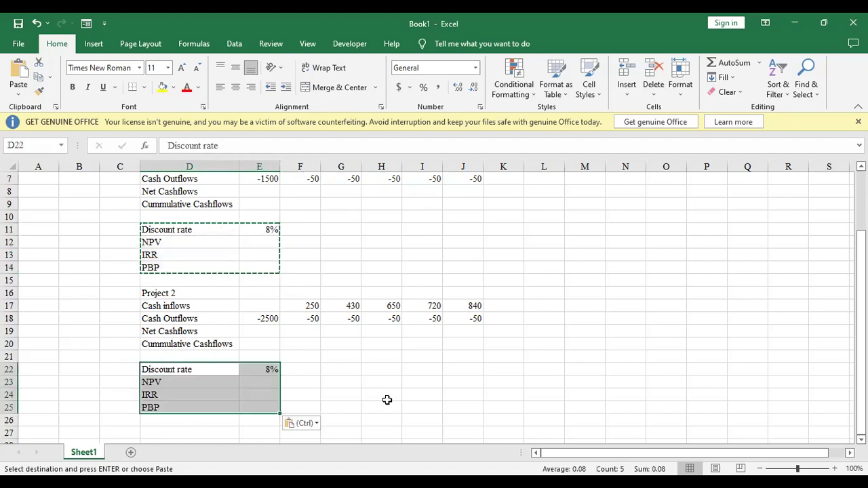
{"action": "left_click", "coordinate": [412, 394]}
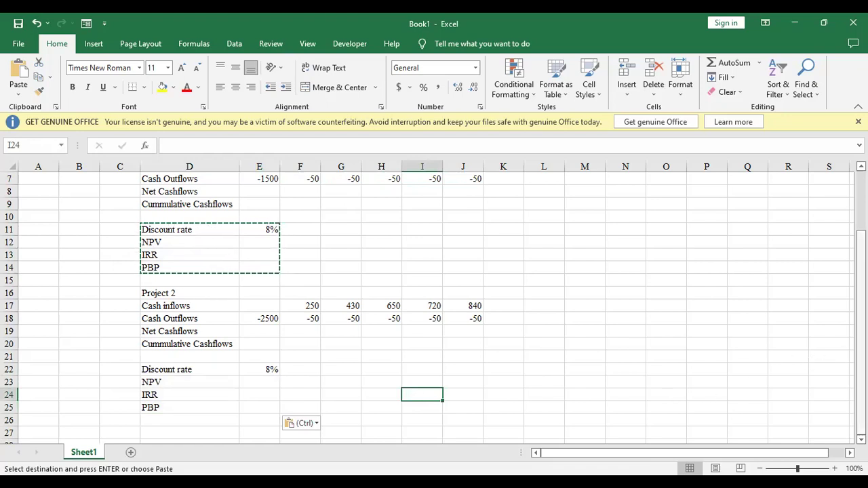
{"action": "mouse_move", "coordinate": [861, 353]}
{"action": "left_mouse_down"}
{"action": "mouse_move", "coordinate": [861, 302]}
{"action": "mouse_move", "coordinate": [862, 342]}
{"action": "left_mouse_up"}
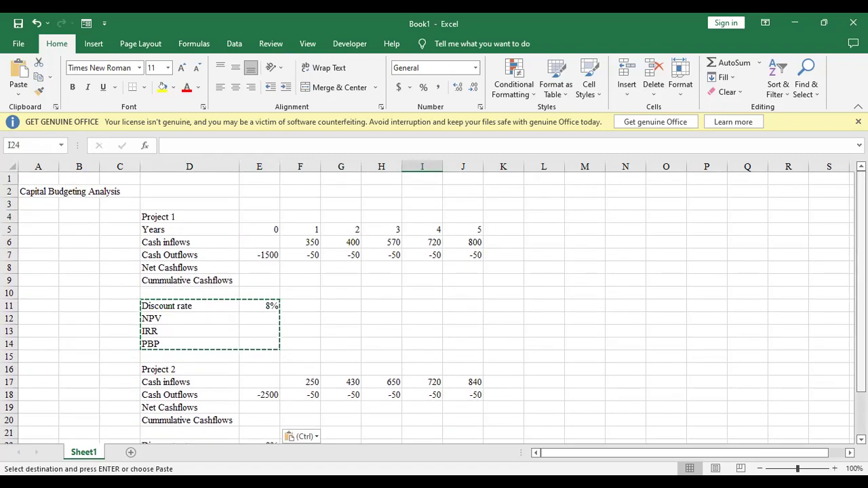
{"action": "left_click_drag", "start_coordinate": [862, 305], "coordinate": [861, 309]}
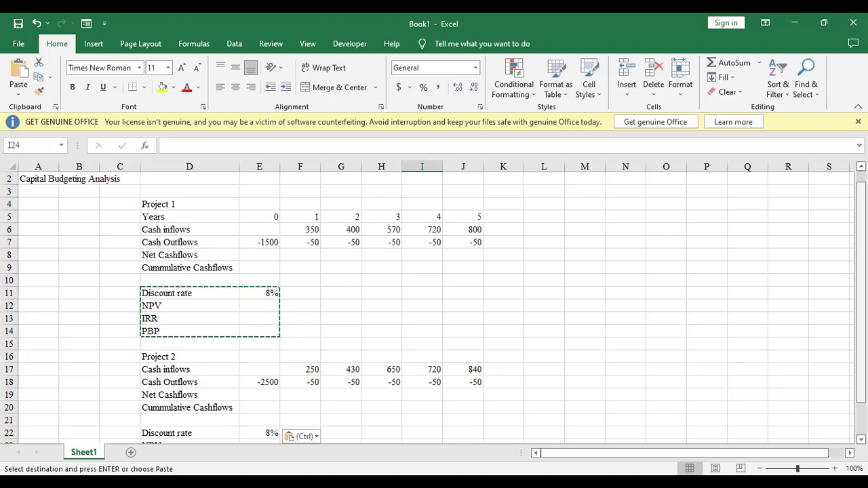
{"action": "left_click", "coordinate": [707, 277]}
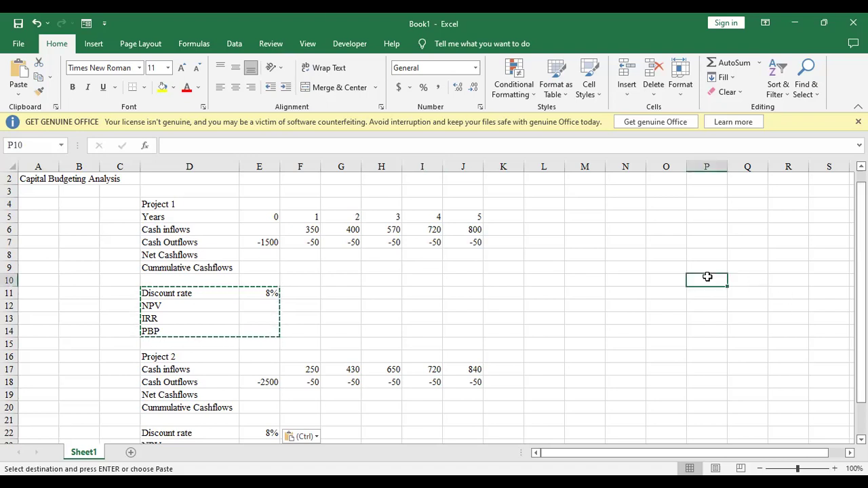
{"action": "left_click", "coordinate": [260, 242]}
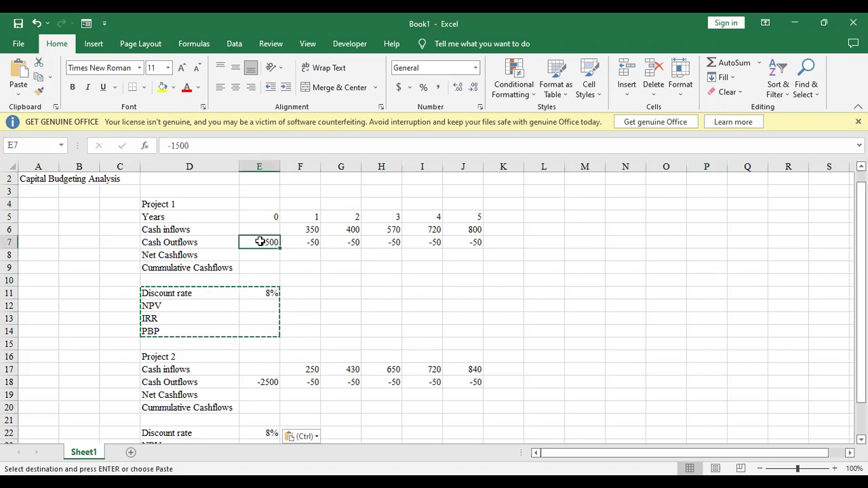
{"action": "left_click", "coordinate": [311, 250]}
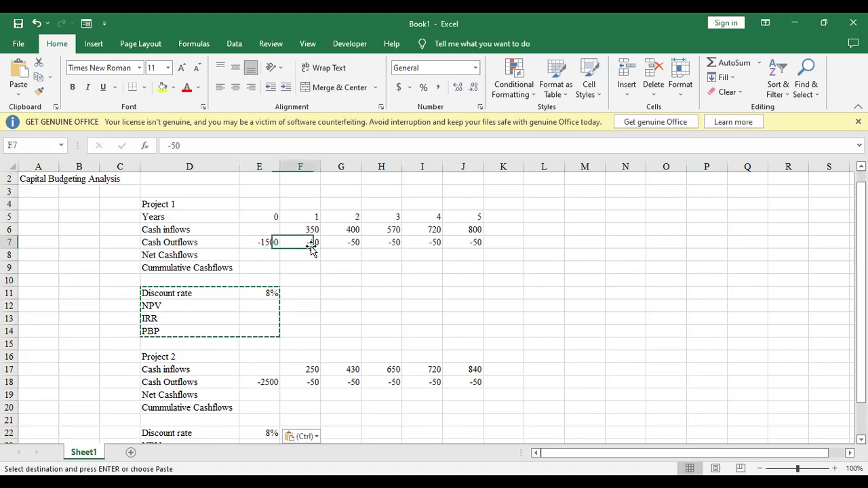
{"action": "left_click", "coordinate": [347, 243]}
{"action": "left_click", "coordinate": [374, 243]}
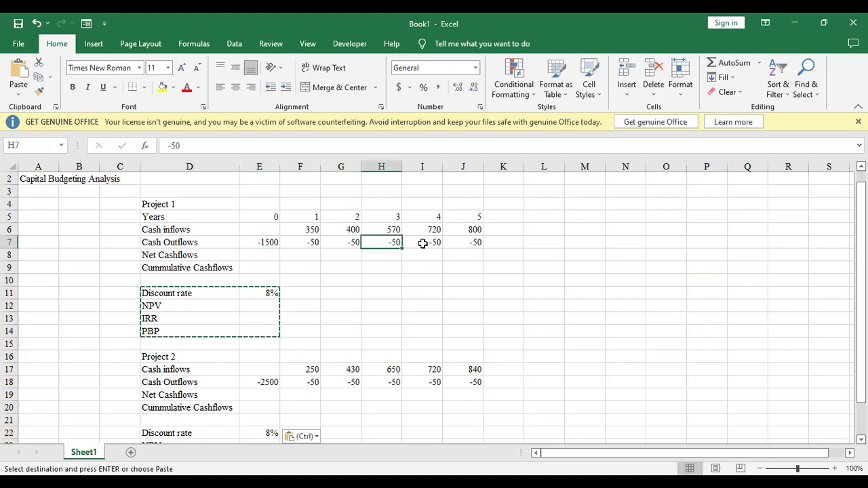
{"action": "left_click", "coordinate": [422, 243]}
{"action": "left_click", "coordinate": [468, 243]}
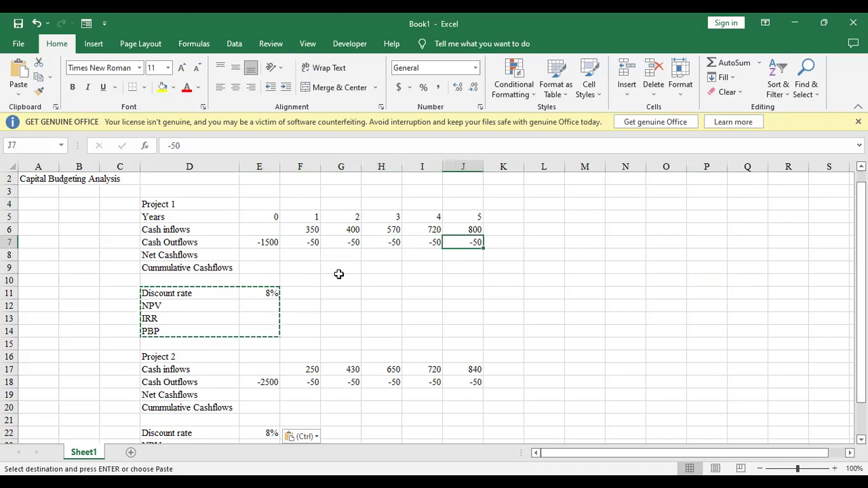
Enter =E7 in E8 as Project 1's year 0 net cashflow.
{"action": "left_click", "coordinate": [265, 254]}
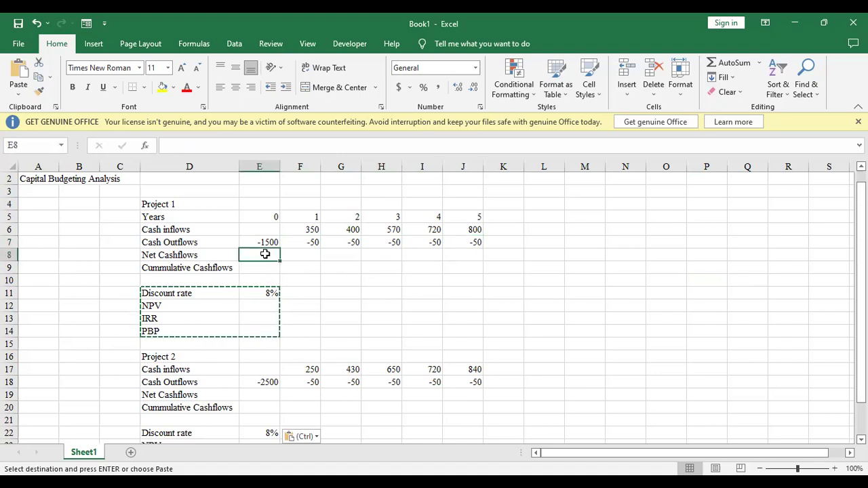
{"action": "type", "text": "="}
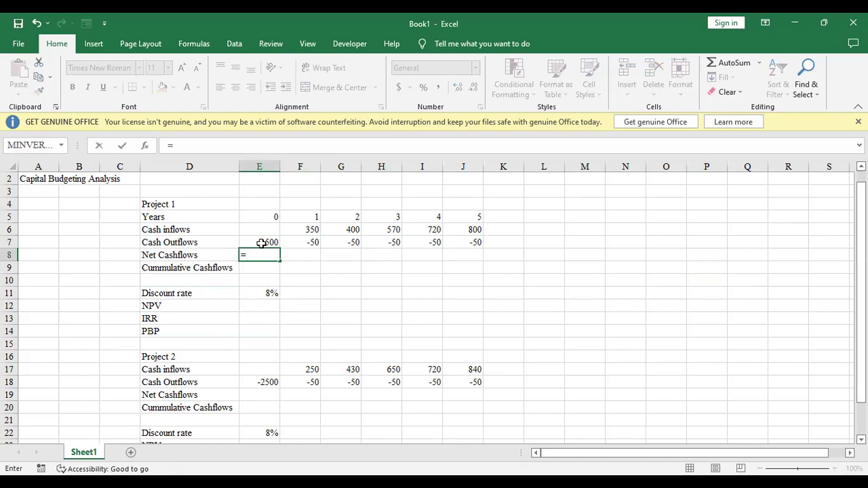
{"action": "left_click", "coordinate": [261, 241]}
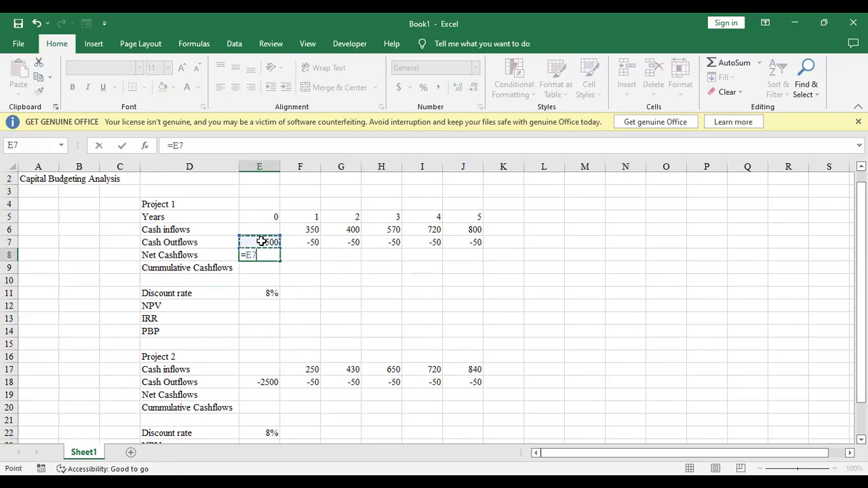
{"action": "key", "text": "Return"}
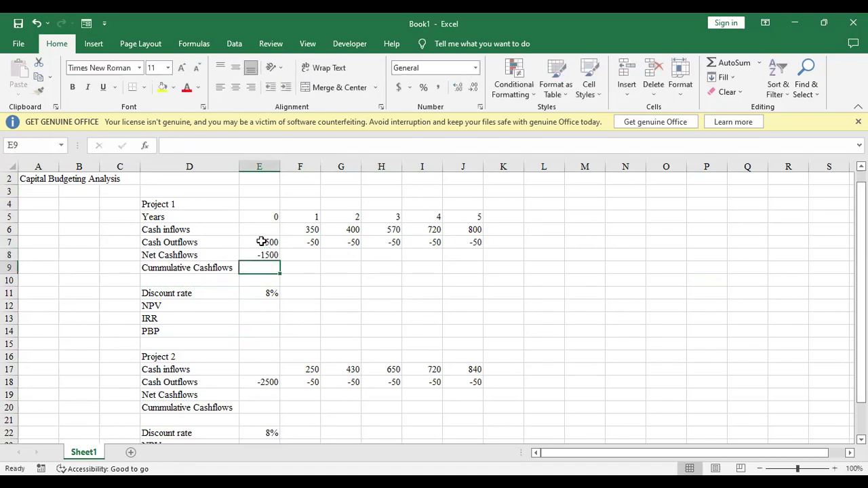
Enter =F6+F7 in F8 for Project 1's year 1 net cashflow and fill the formula across to J8.
{"action": "left_click", "coordinate": [298, 254]}
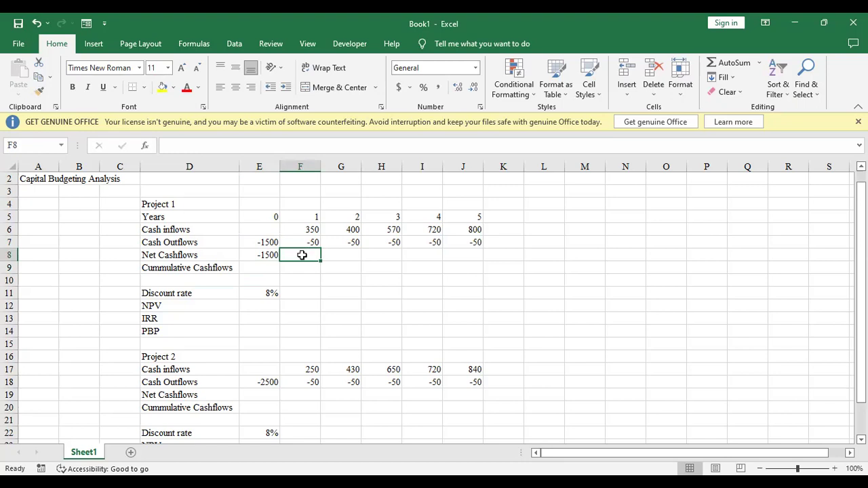
{"action": "type", "text": "="}
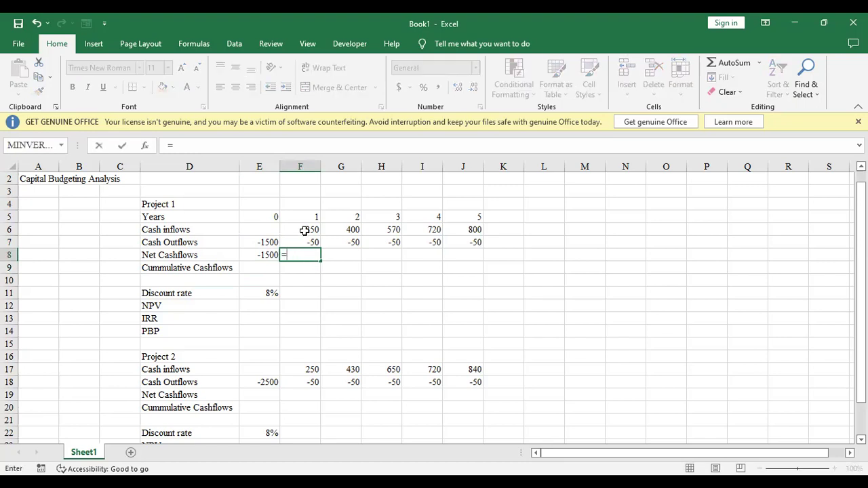
{"action": "left_click", "coordinate": [304, 232]}
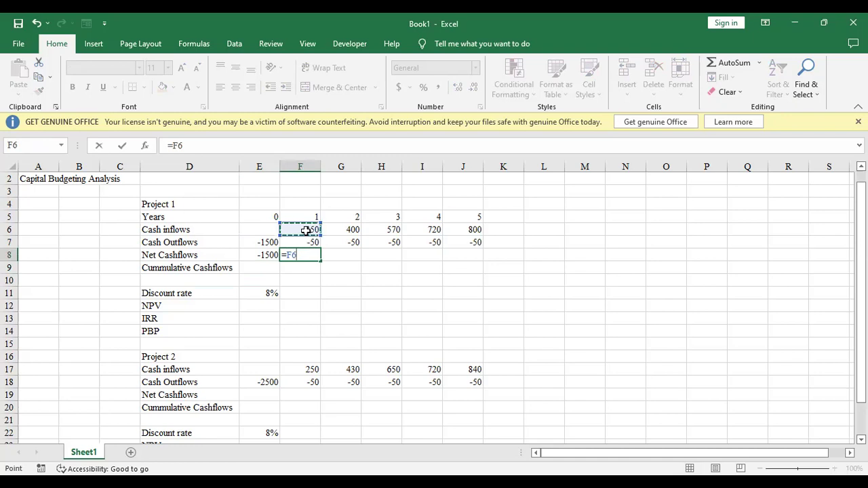
{"action": "type", "text": "+"}
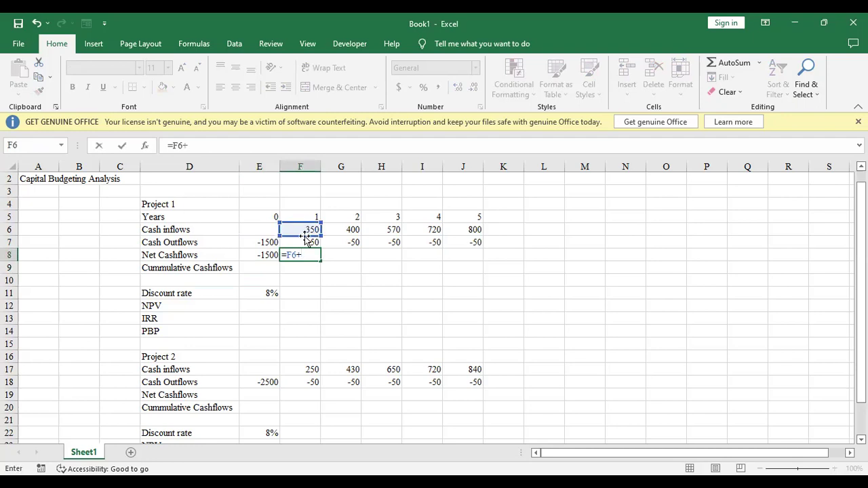
{"action": "left_click", "coordinate": [302, 243]}
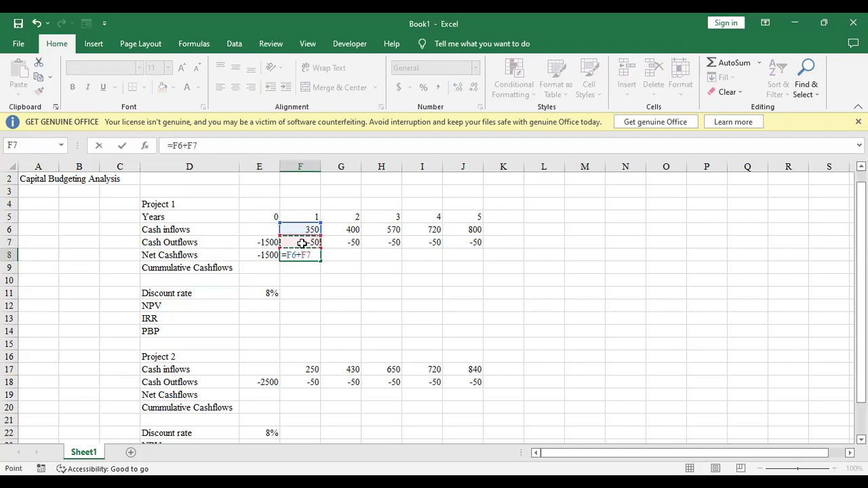
{"action": "key", "text": "Return"}
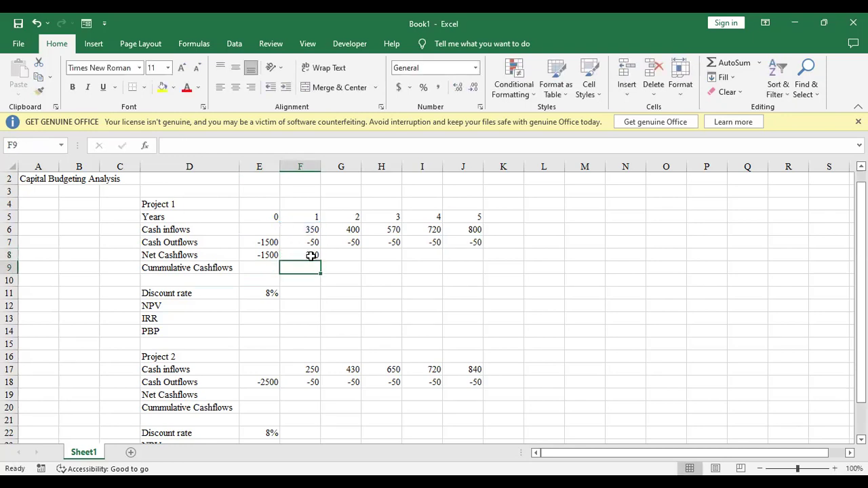
{"action": "left_click", "coordinate": [308, 255]}
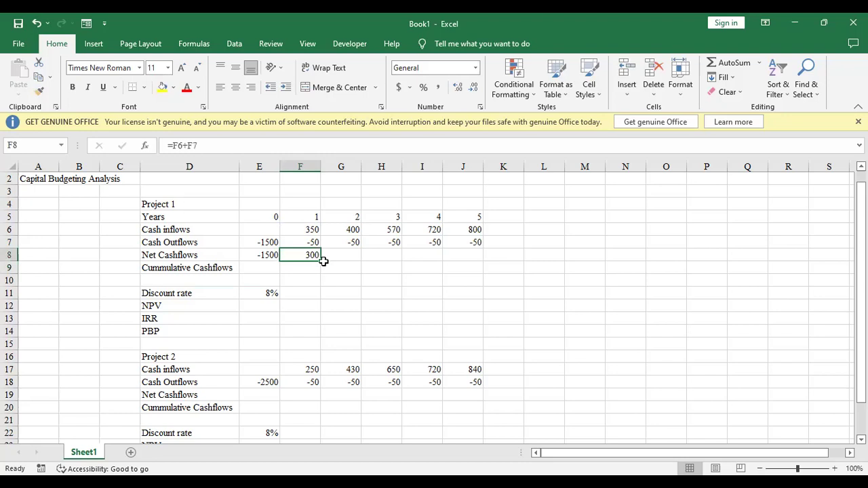
{"action": "left_click_drag", "start_coordinate": [320, 260], "coordinate": [475, 255]}
{"action": "left_click", "coordinate": [531, 277]}
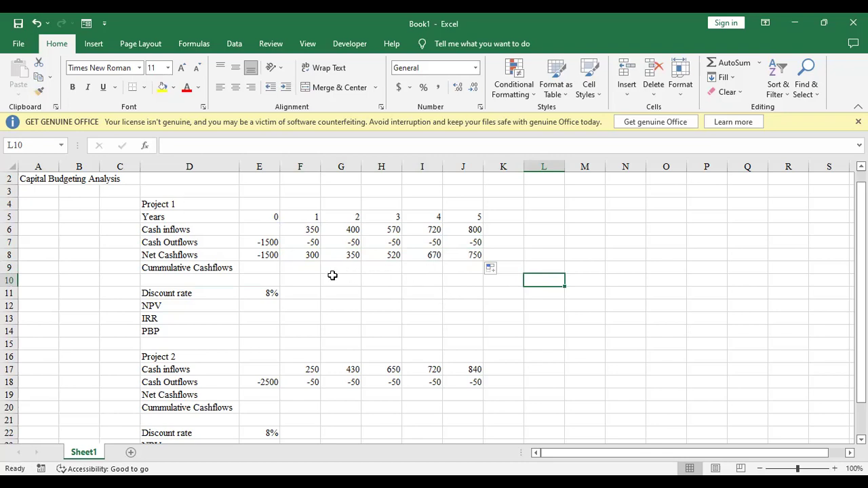
Enter =E18 in E19 as Project 2's year 0 net cashflow.
{"action": "left_click", "coordinate": [257, 393]}
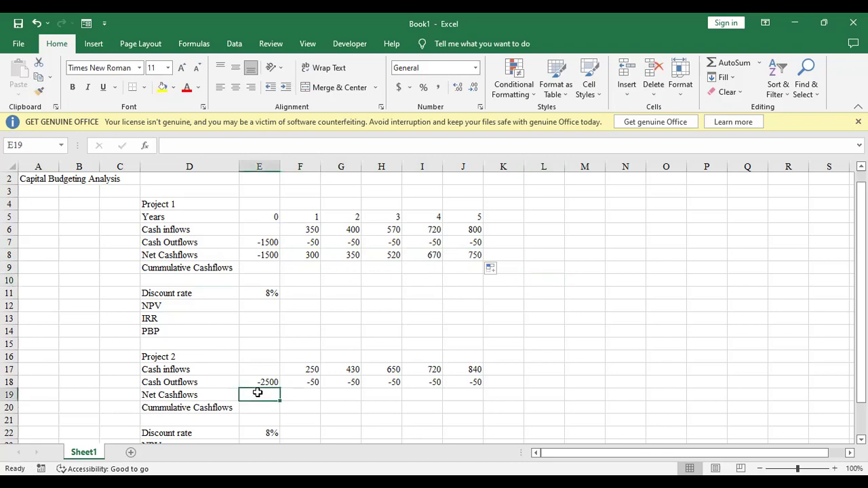
{"action": "type", "text": "="}
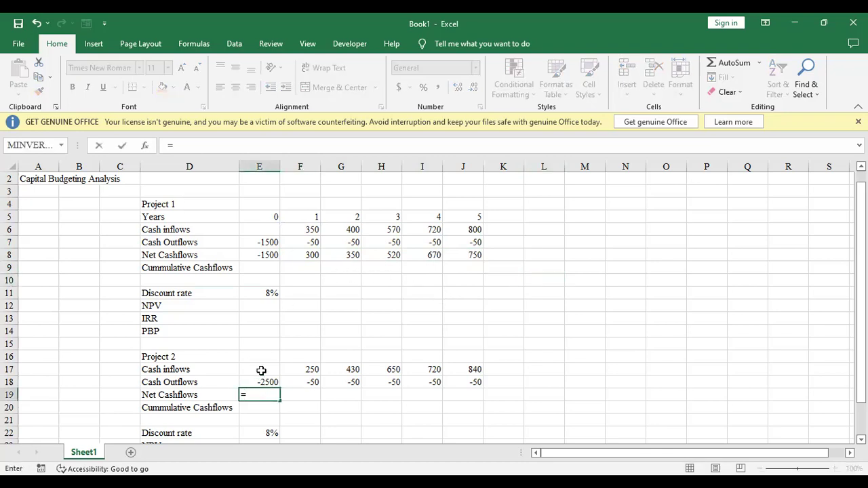
{"action": "left_click", "coordinate": [261, 384]}
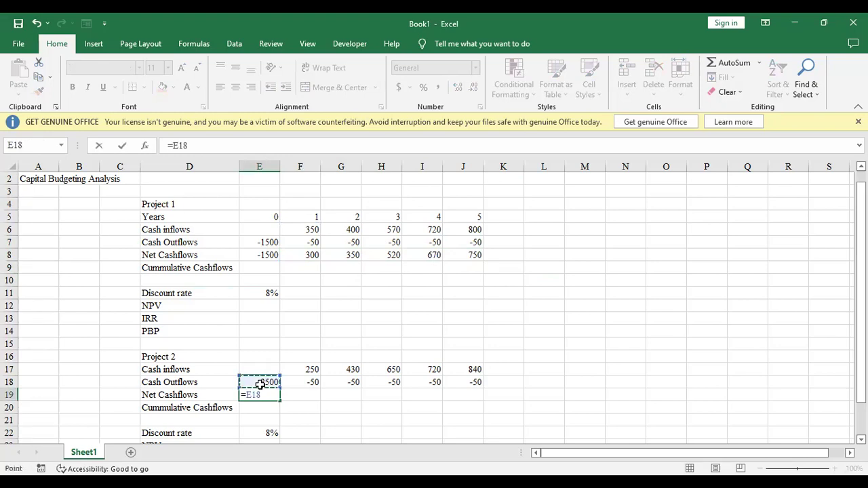
{"action": "key", "text": "Return"}
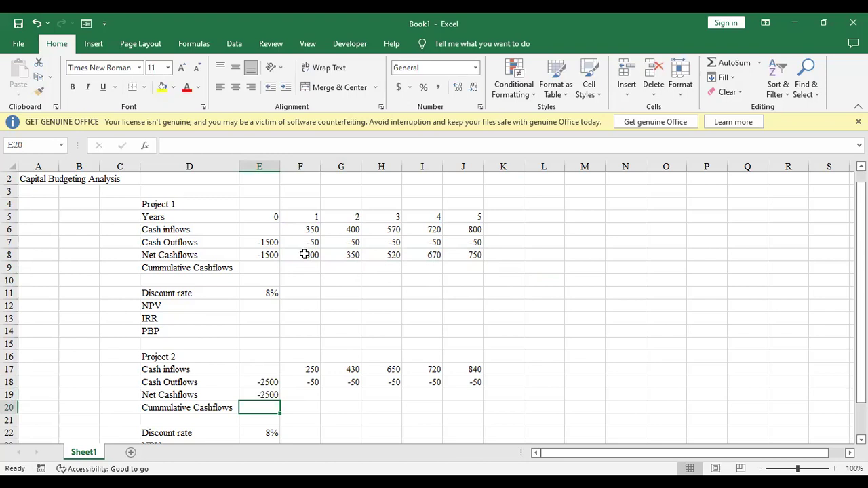
Copy Project 1's net cashflow formulas for years 1 to 5 from F8:J8 to F19:J19 for Project 2.
{"action": "left_click_drag", "start_coordinate": [304, 255], "coordinate": [449, 257]}
{"action": "key", "text": "ctrl+c"}
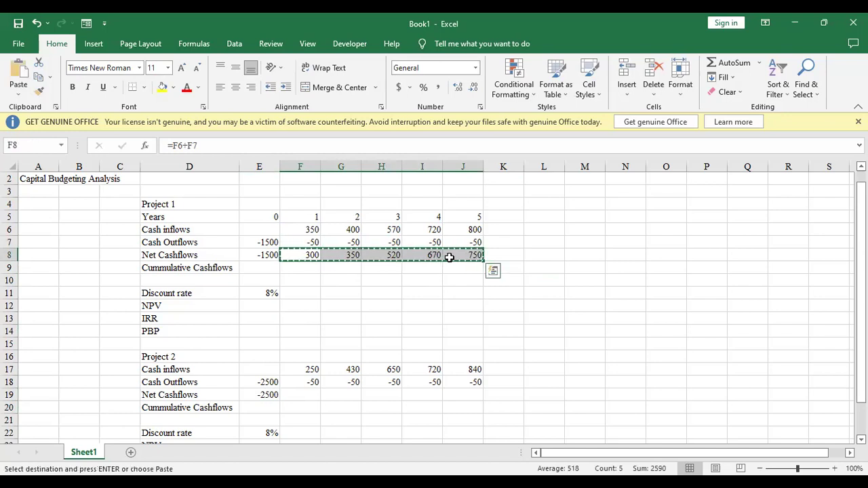
{"action": "left_click", "coordinate": [309, 394]}
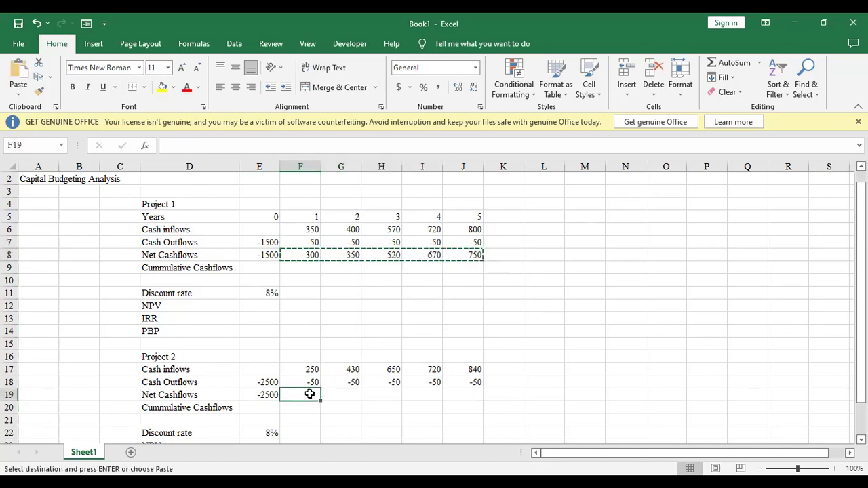
{"action": "key", "text": "ctrl+v"}
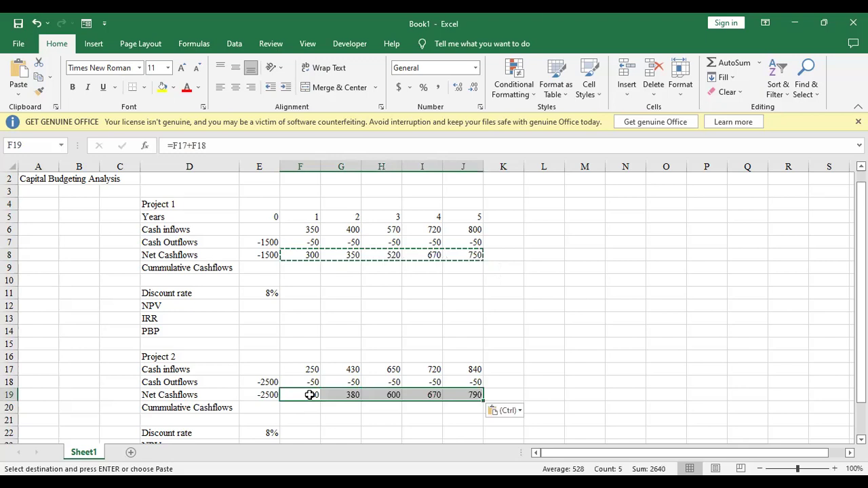
{"action": "left_click", "coordinate": [605, 392]}
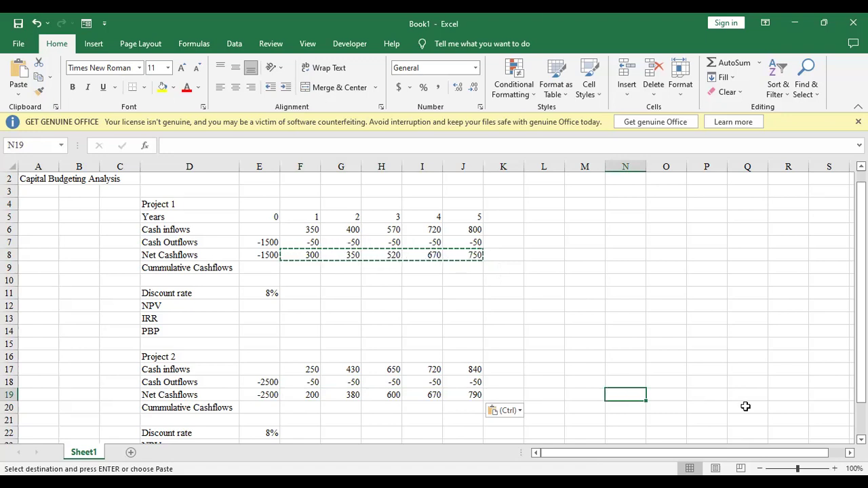
Calculate Project 1's NPV in E12 with the formula =NPV(E11,F8:J8)+E8.
{"action": "scroll", "coordinate": [434, 309], "scroll_direction": "down", "scroll_amount": 1}
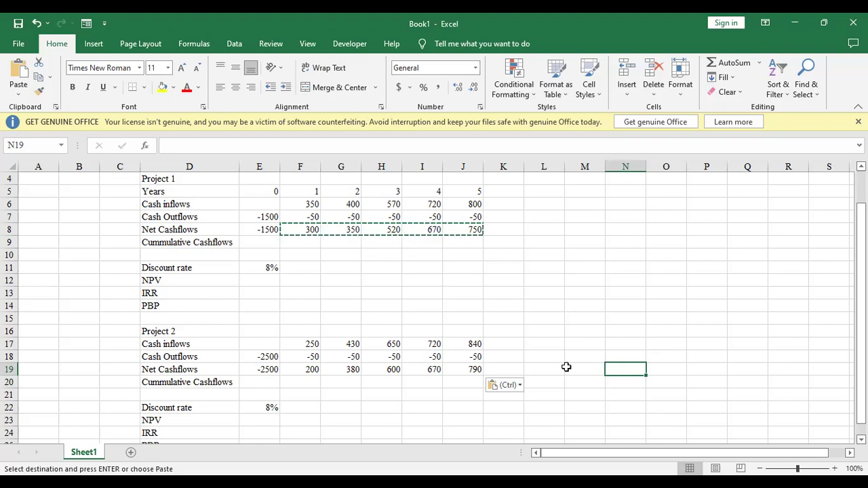
{"action": "left_click", "coordinate": [259, 280]}
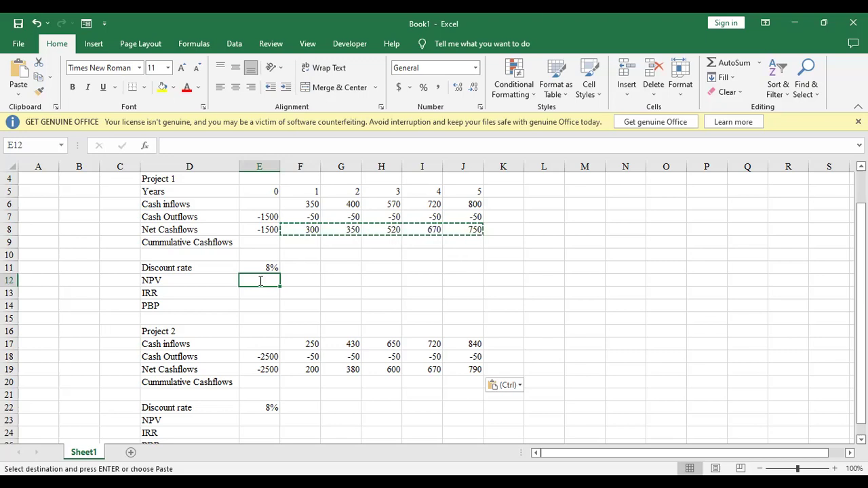
{"action": "type", "text": "="}
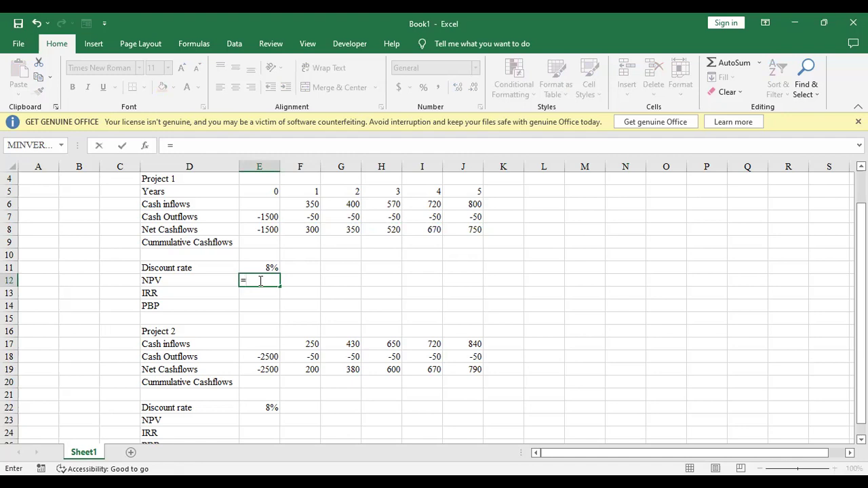
{"action": "type", "text": "n"}
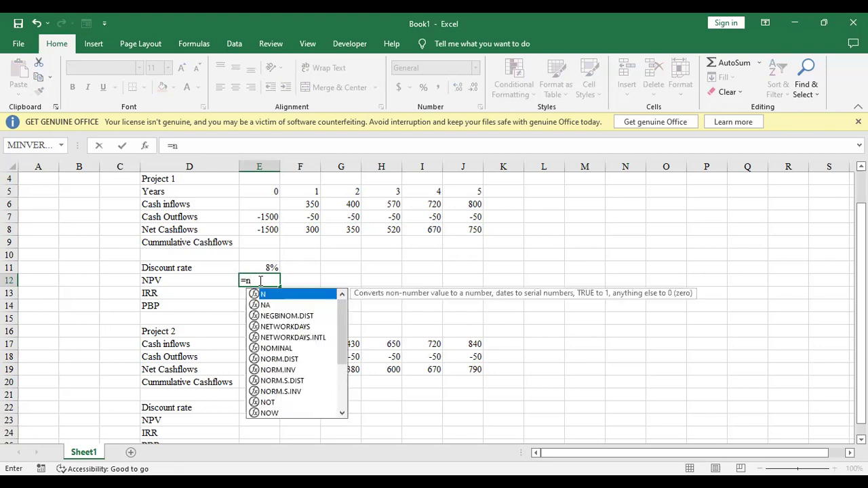
{"action": "type", "text": "pv"}
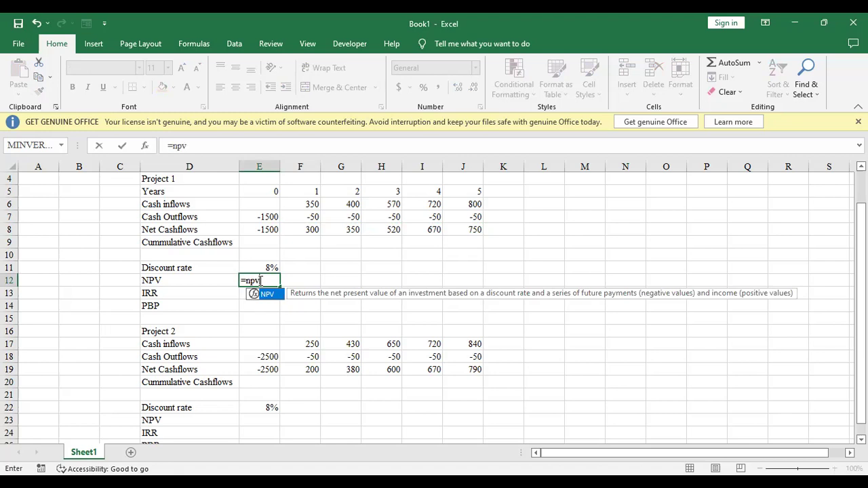
{"action": "type", "text": "("}
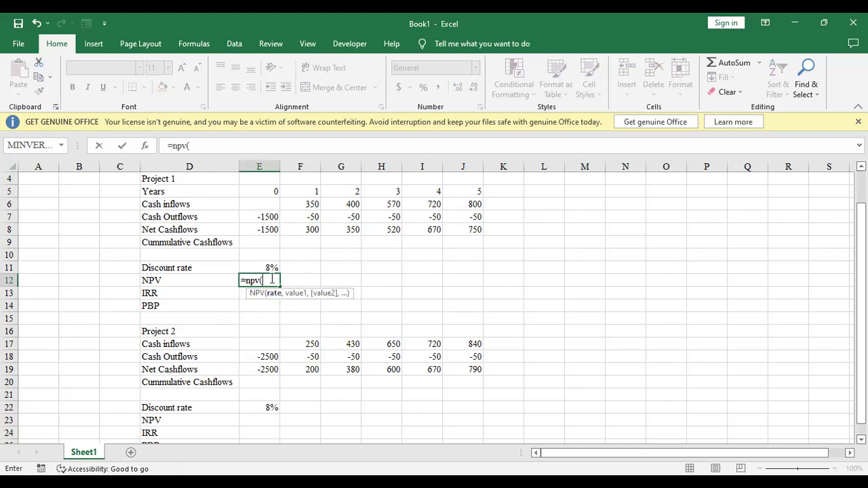
{"action": "left_click", "coordinate": [265, 265]}
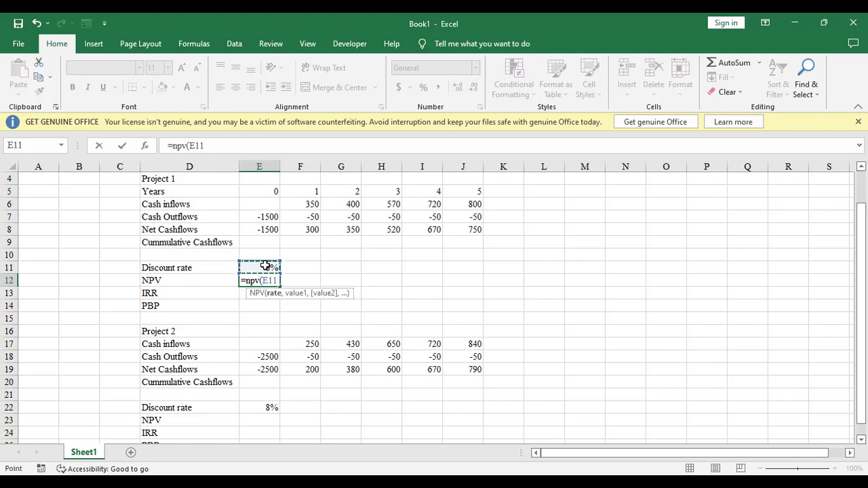
{"action": "type", "text": ","}
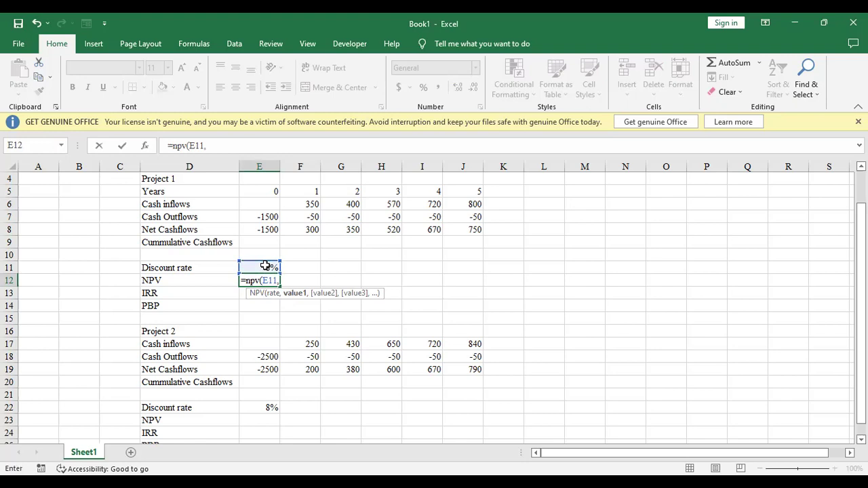
{"action": "left_click", "coordinate": [302, 230]}
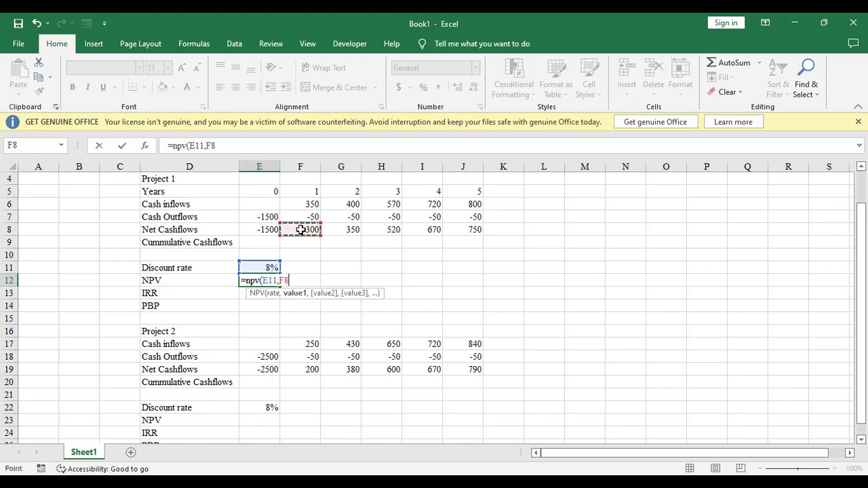
{"action": "left_click", "coordinate": [440, 230], "text": "shift"}
{"action": "left_click_drag", "start_coordinate": [440, 231], "coordinate": [450, 230]}
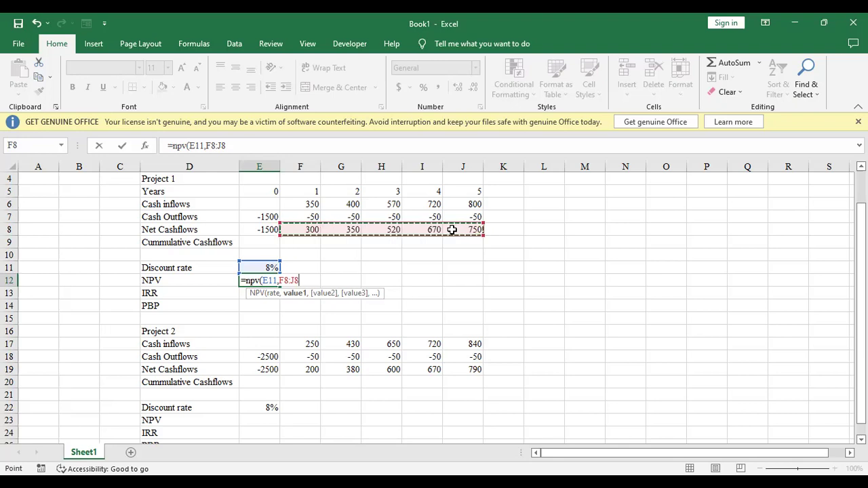
{"action": "type", "text": ")"}
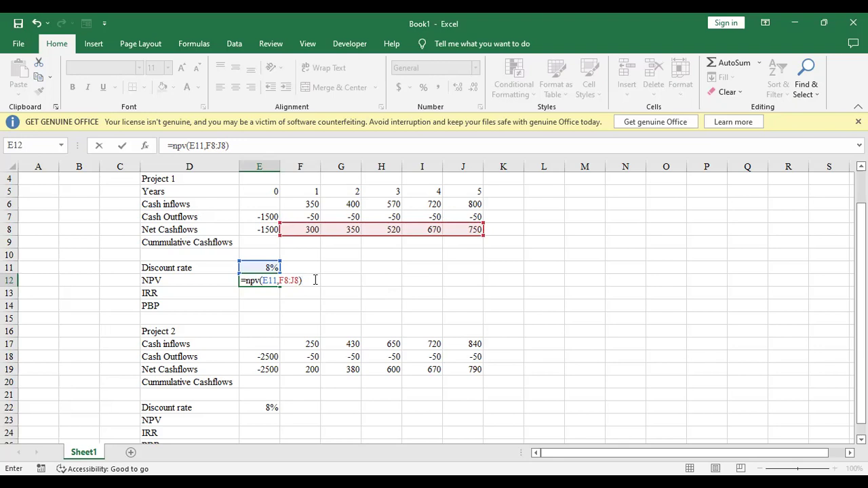
{"action": "type", "text": "+"}
{"action": "left_click", "coordinate": [258, 230]}
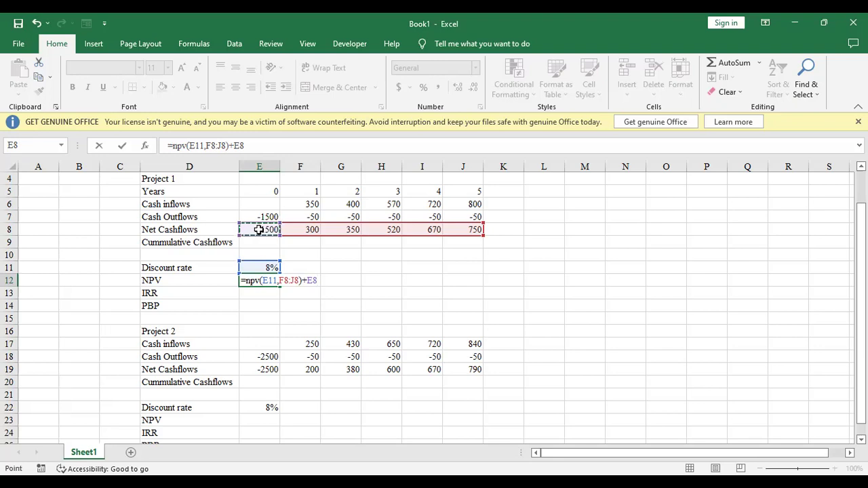
{"action": "key", "text": "Return"}
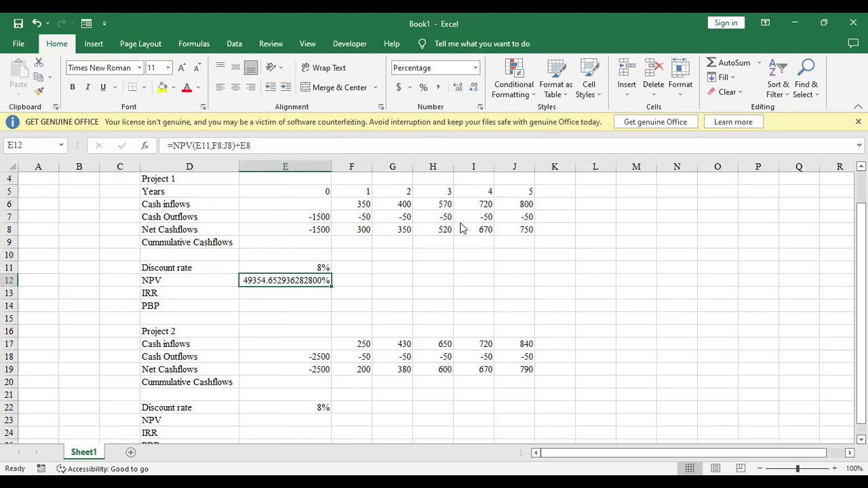
Format Project 1's NPV in E12 as a Number with no decimal places.
{"action": "left_click", "coordinate": [295, 282]}
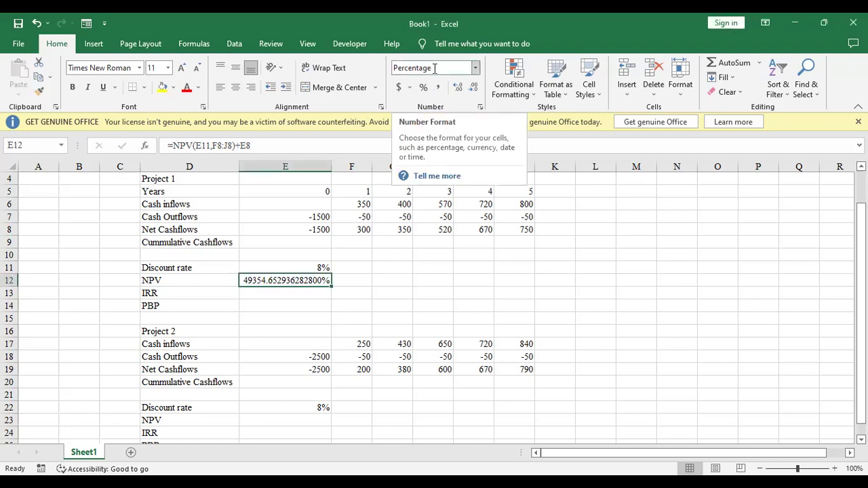
{"action": "left_click", "coordinate": [478, 68]}
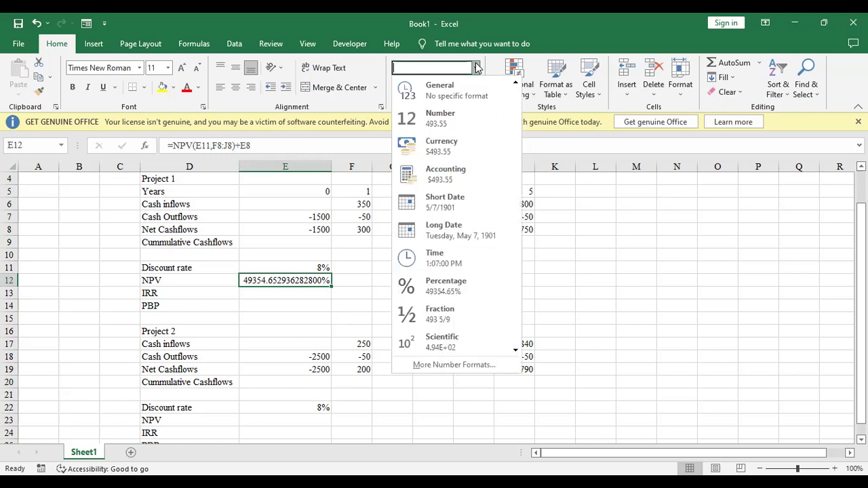
{"action": "left_click", "coordinate": [438, 121]}
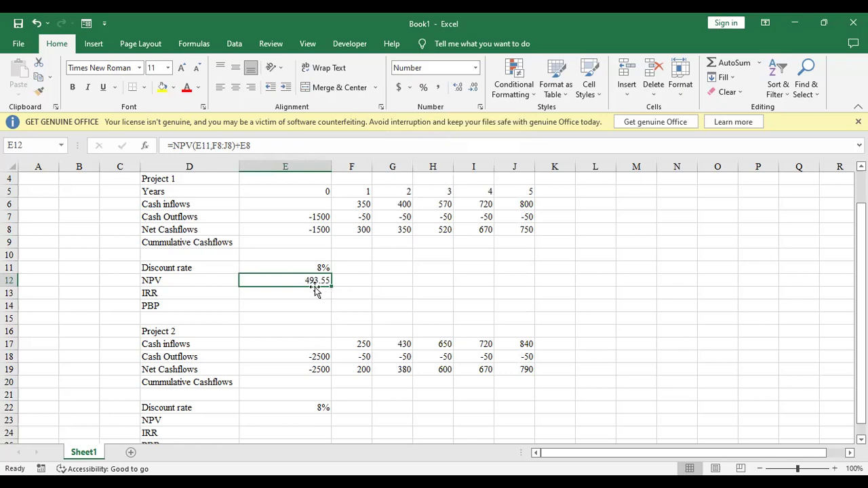
{"action": "left_click", "coordinate": [474, 89]}
{"action": "left_click", "coordinate": [474, 90]}
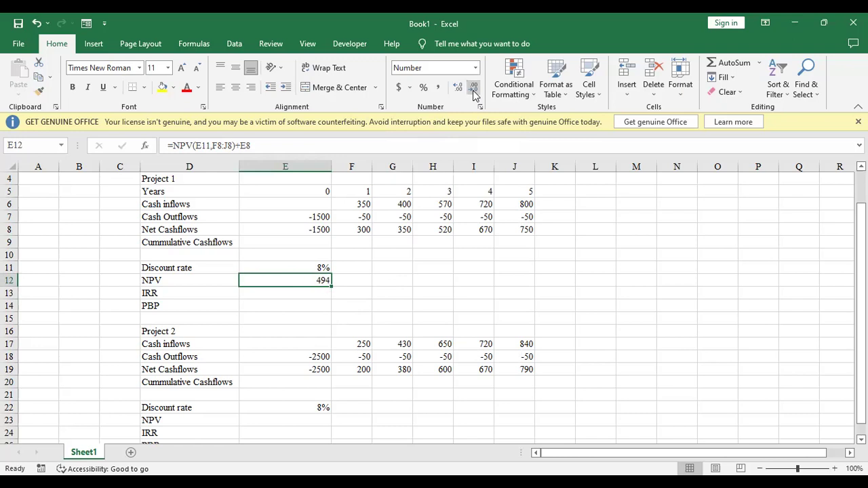
{"action": "left_click", "coordinate": [516, 275]}
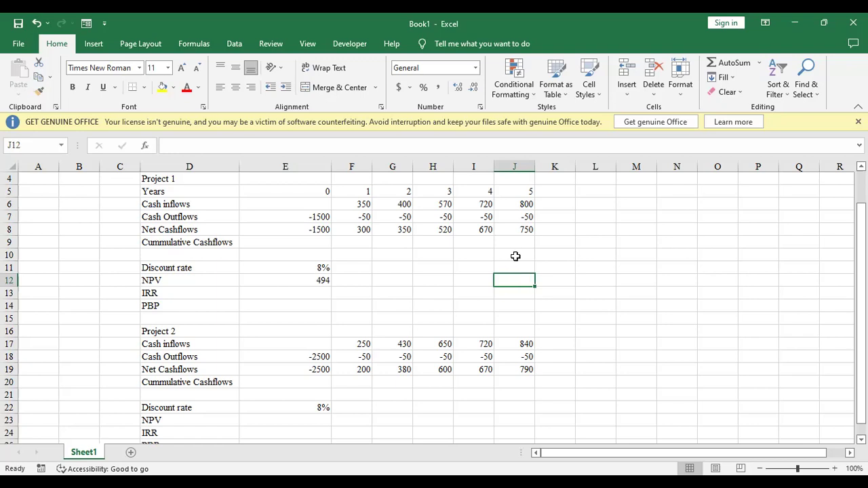
Copy Project 1's NPV formula from E12 to E23 for Project 2.
{"action": "left_click", "coordinate": [311, 282]}
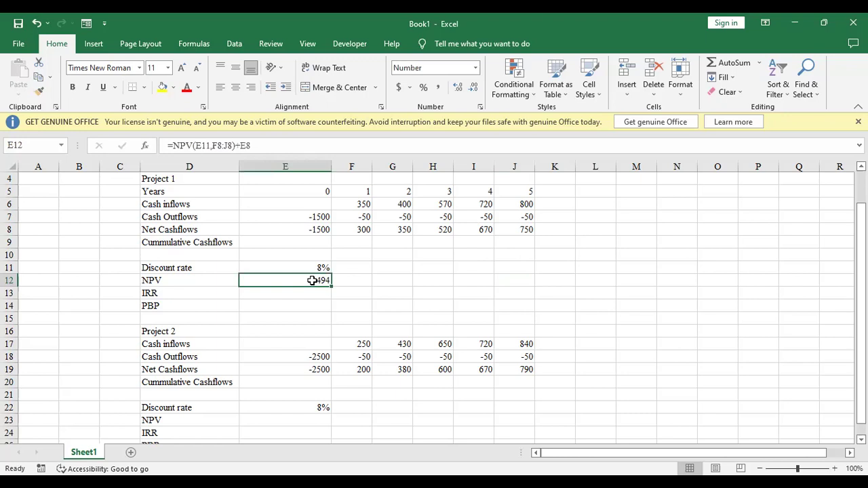
{"action": "key", "text": "ctrl+c"}
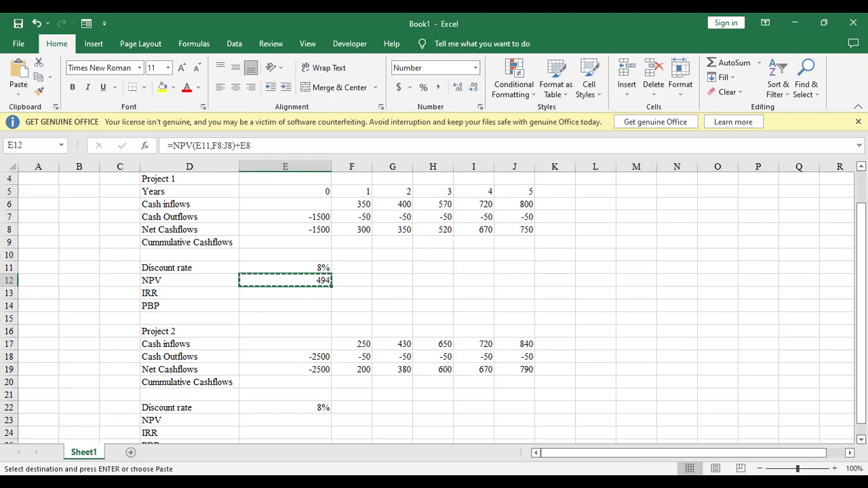
{"action": "scroll", "coordinate": [434, 305], "scroll_direction": "down", "scroll_amount": 1}
{"action": "scroll", "coordinate": [582, 403], "scroll_direction": "down", "scroll_amount": 1}
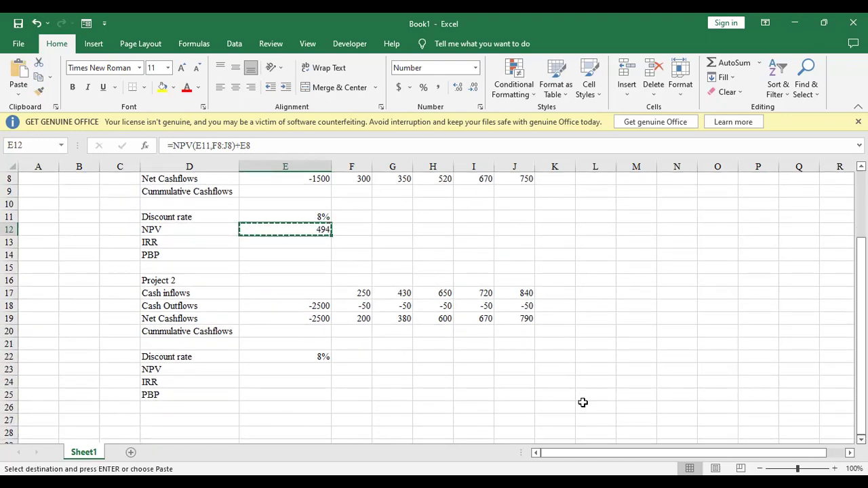
{"action": "left_click", "coordinate": [302, 369]}
{"action": "key", "text": "ctrl+v"}
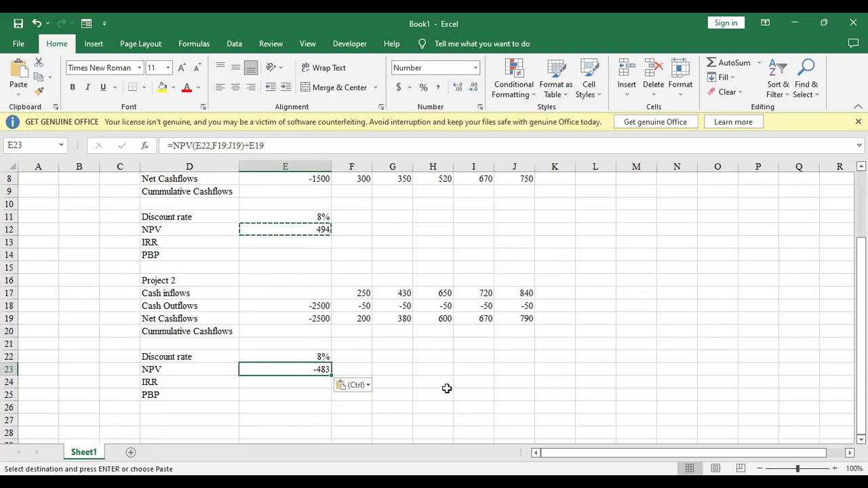
{"action": "left_click", "coordinate": [446, 392]}
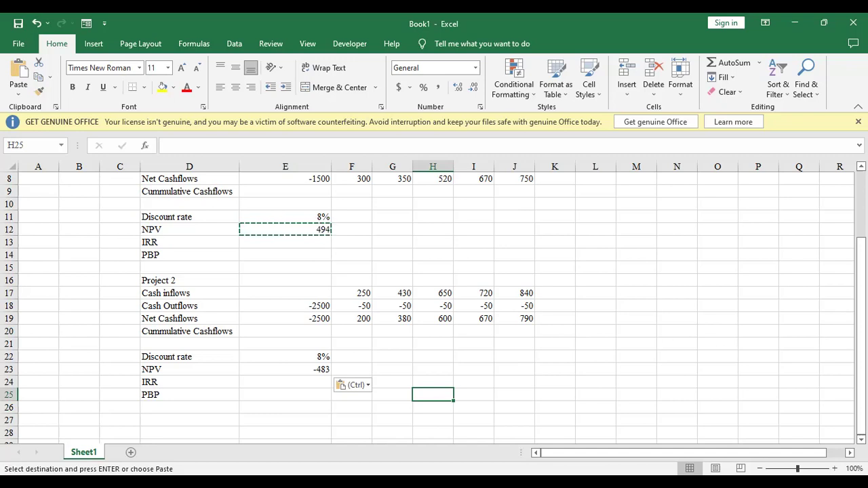
Calculate Project 1's IRR in E13 with the formula =IRR(E8:J8).
{"action": "left_click_drag", "start_coordinate": [860, 339], "coordinate": [860, 287]}
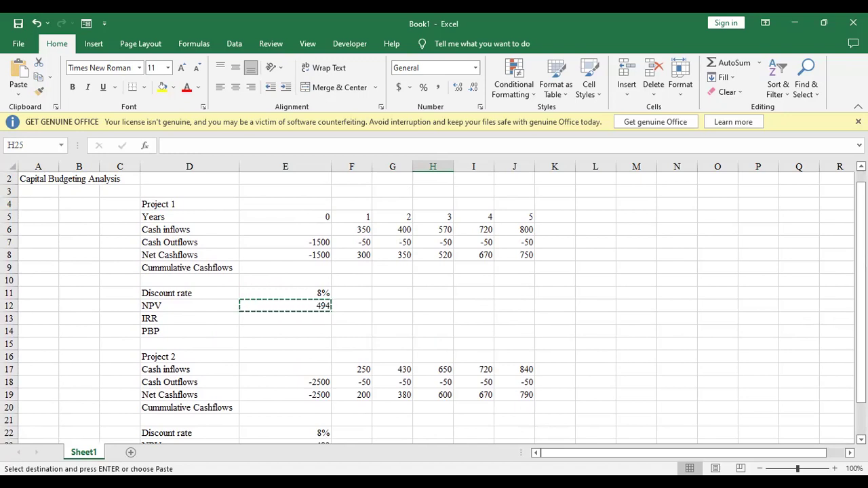
{"action": "left_click", "coordinate": [269, 322]}
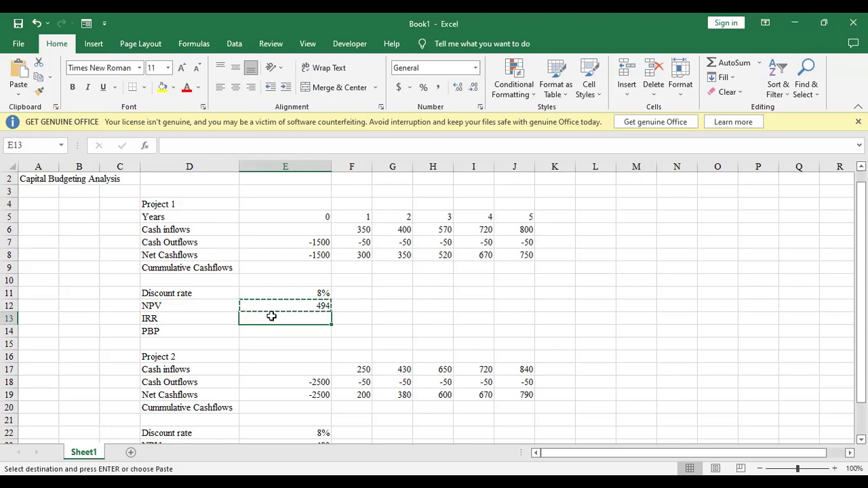
{"action": "type", "text": "="}
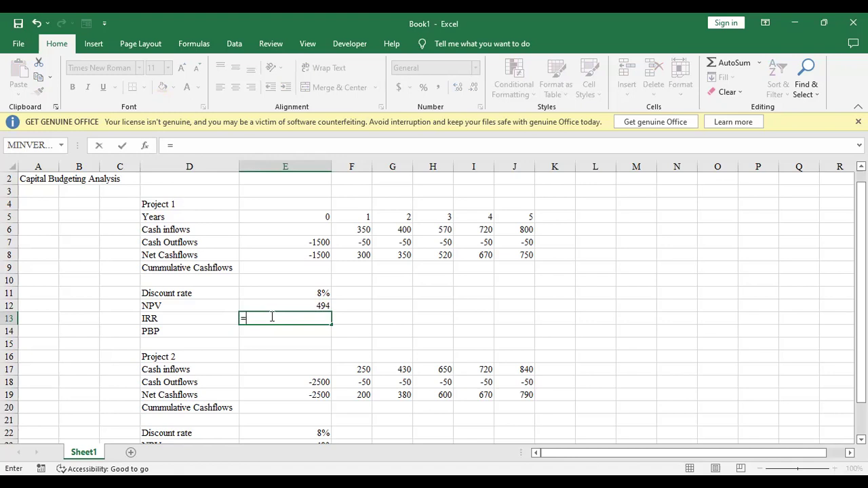
{"action": "type", "text": "irr"}
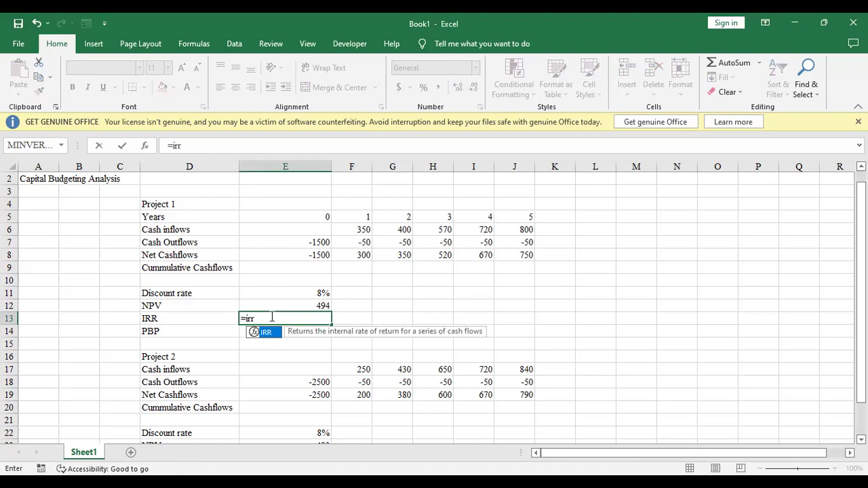
{"action": "type", "text": "("}
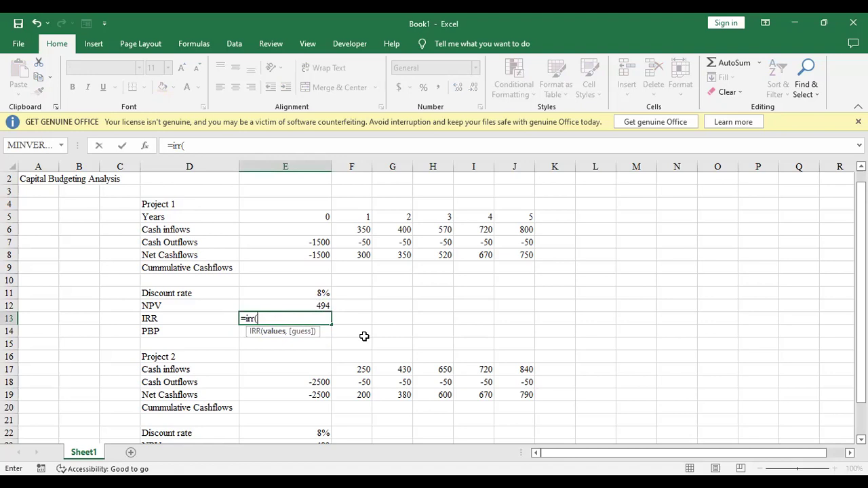
{"action": "left_click", "coordinate": [302, 255]}
{"action": "left_click_drag", "start_coordinate": [302, 255], "coordinate": [500, 255]}
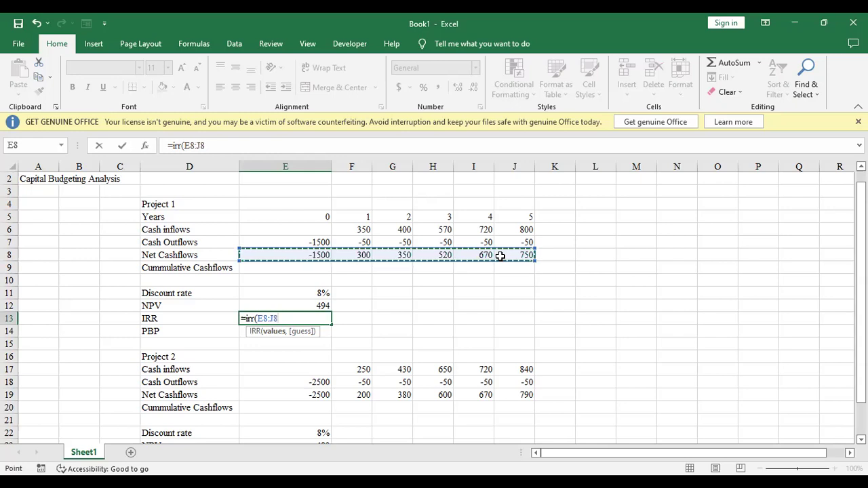
{"action": "type", "text": ")"}
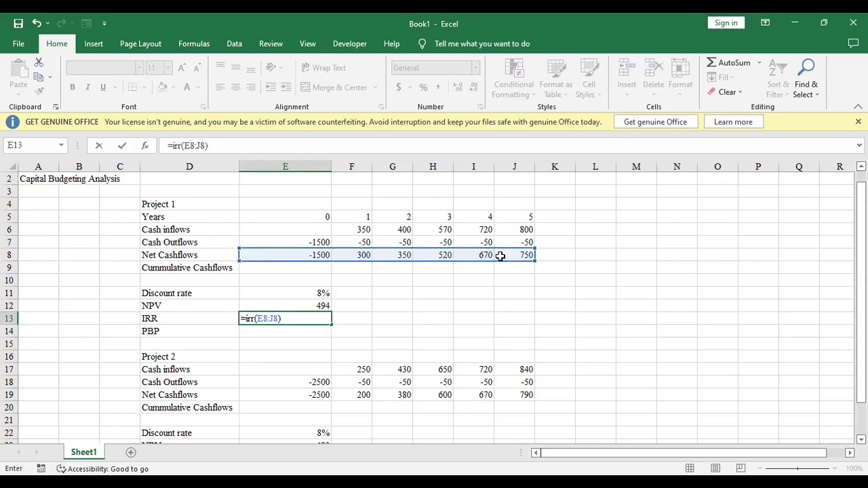
{"action": "key", "text": "Return"}
{"action": "left_click", "coordinate": [609, 329]}
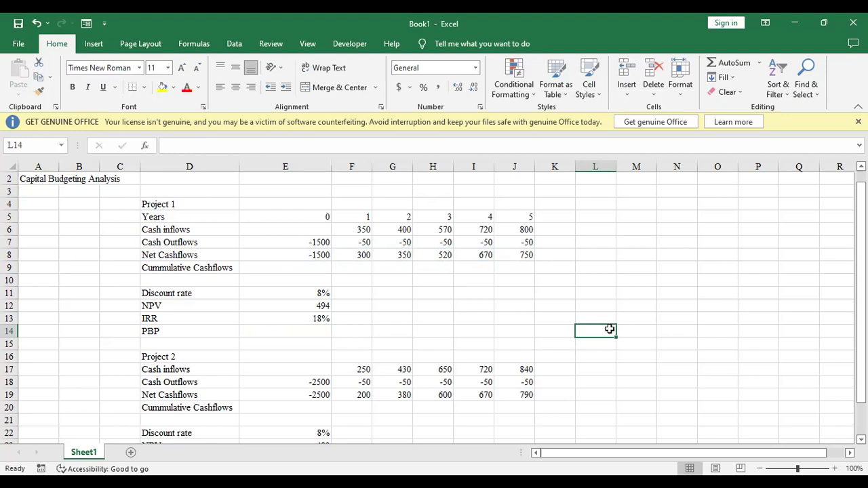
Compare Project 1's IRR in E13 with its discount rate in E11.
{"action": "left_click", "coordinate": [299, 320]}
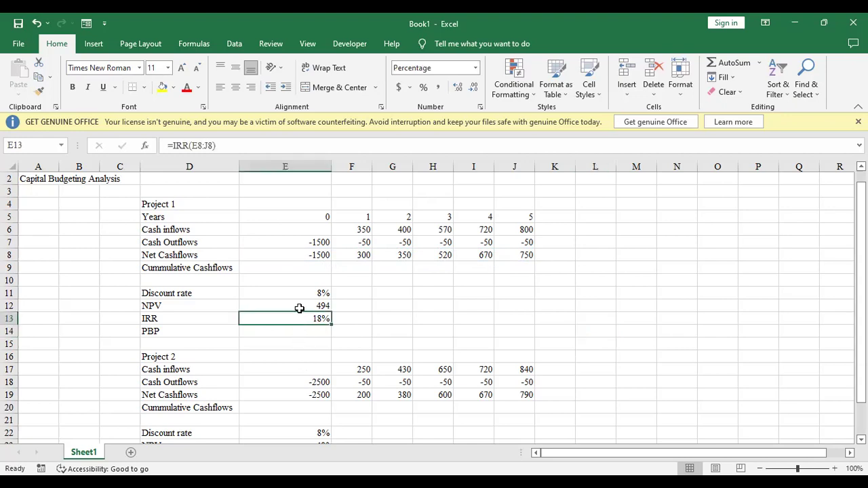
{"action": "left_click", "coordinate": [301, 295]}
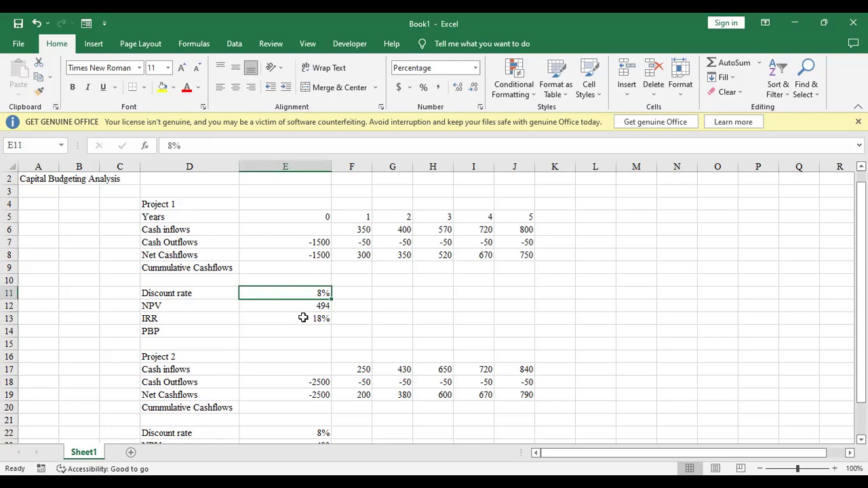
{"action": "left_click", "coordinate": [301, 318]}
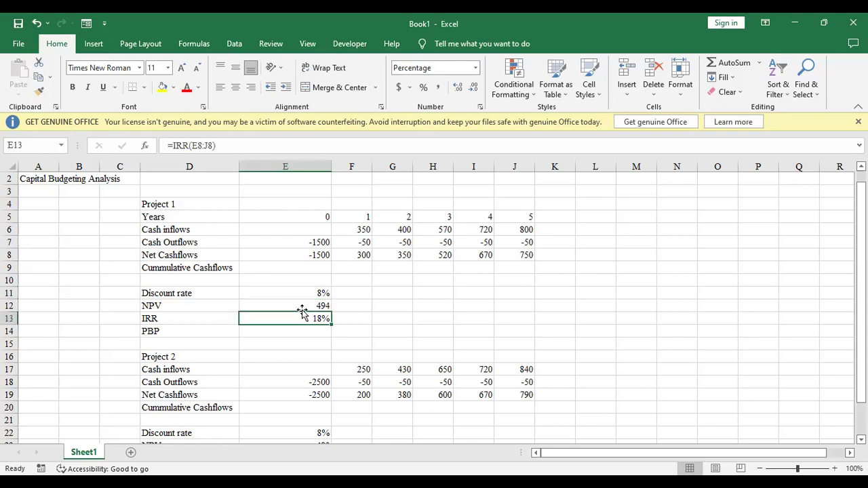
{"action": "left_click", "coordinate": [302, 291]}
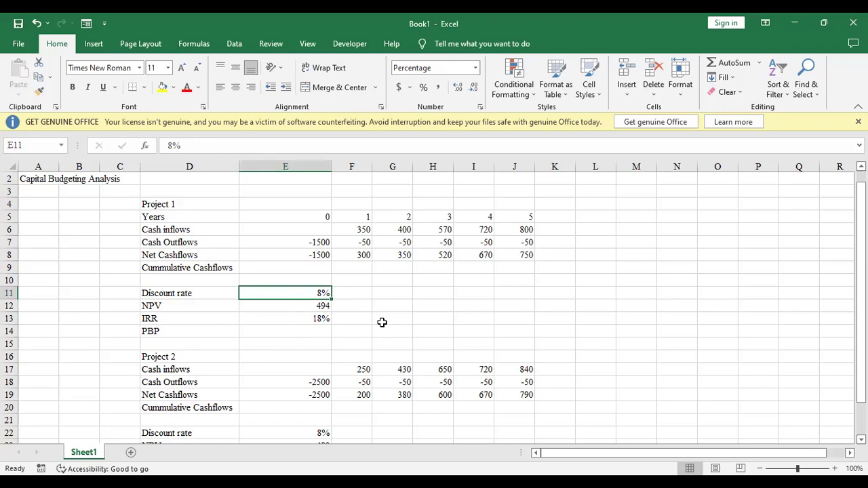
{"action": "left_click", "coordinate": [306, 318]}
{"action": "left_click", "coordinate": [306, 293]}
Copy Project 1's IRR formula from E13 to E24 for Project 2.
{"action": "left_click", "coordinate": [302, 317]}
{"action": "key", "text": "ctrl+c"}
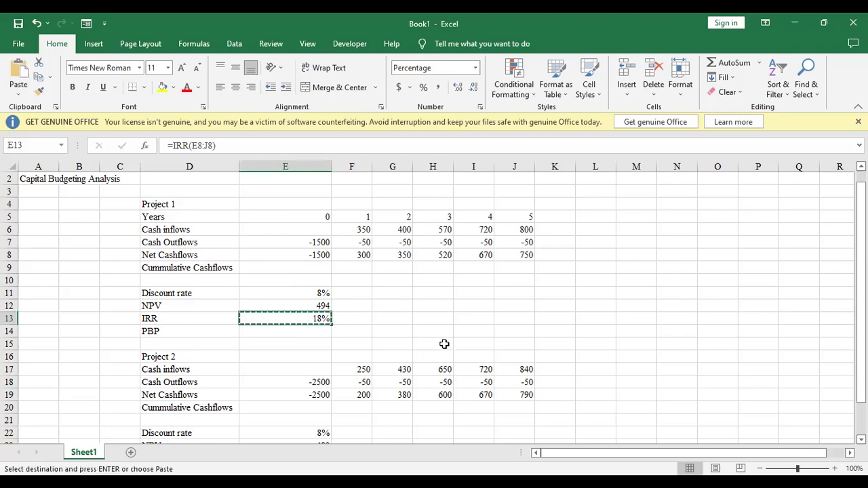
{"action": "left_click_drag", "start_coordinate": [861, 298], "coordinate": [861, 331]}
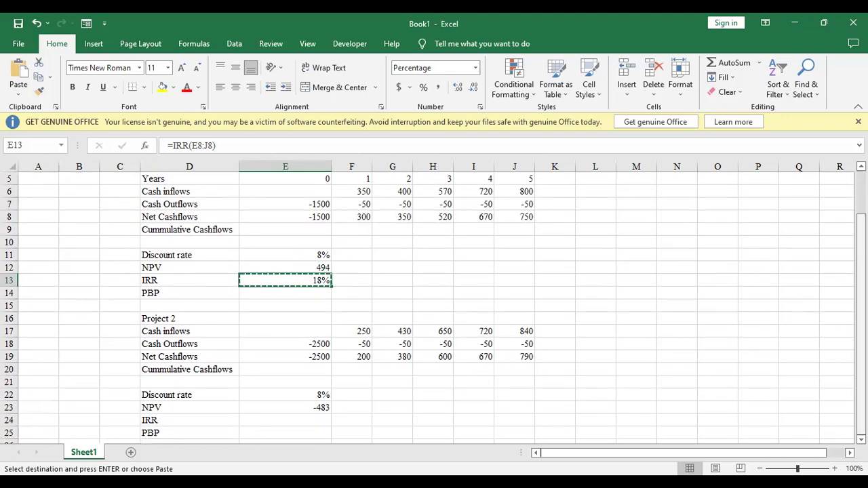
{"action": "left_click", "coordinate": [291, 417]}
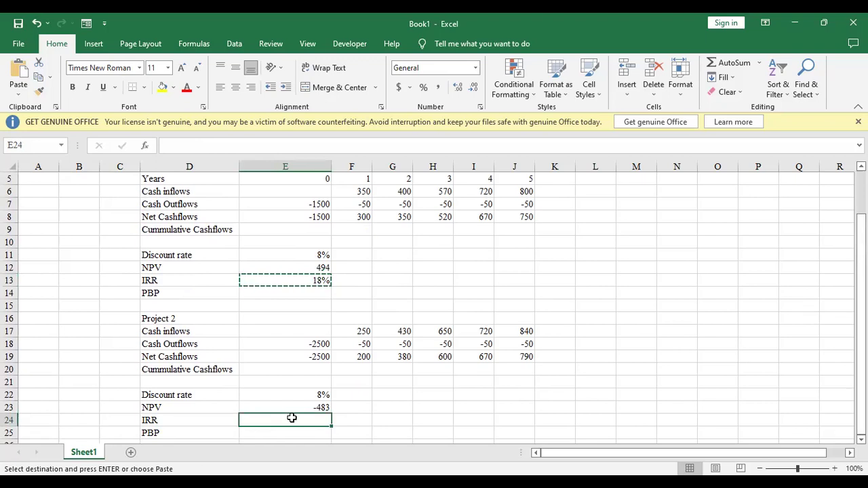
{"action": "key", "text": "ctrl+v"}
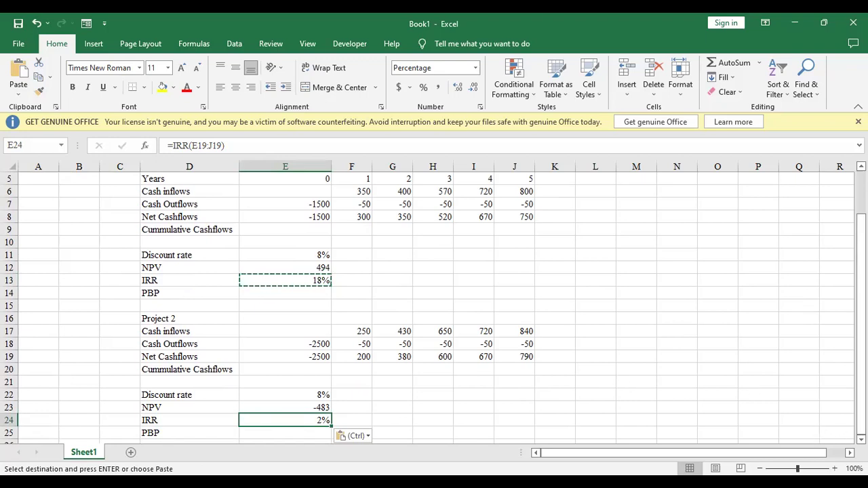
{"action": "scroll", "coordinate": [581, 399], "scroll_direction": "down", "scroll_amount": 2}
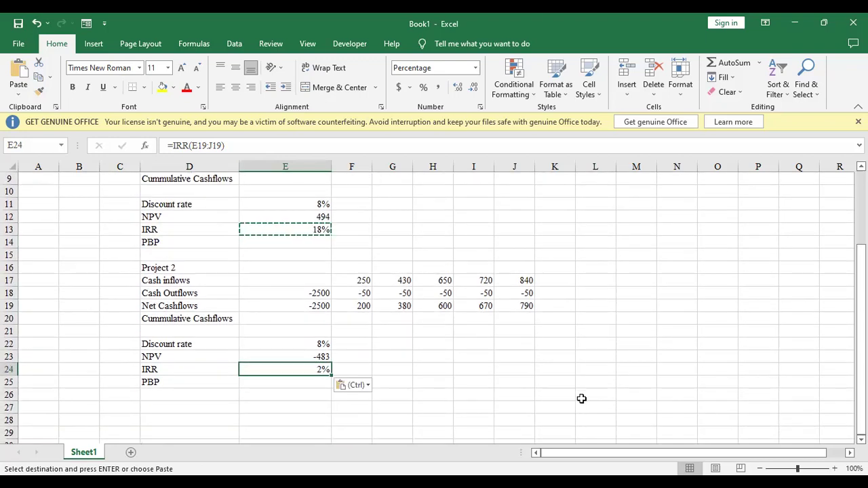
{"action": "left_click", "coordinate": [581, 383]}
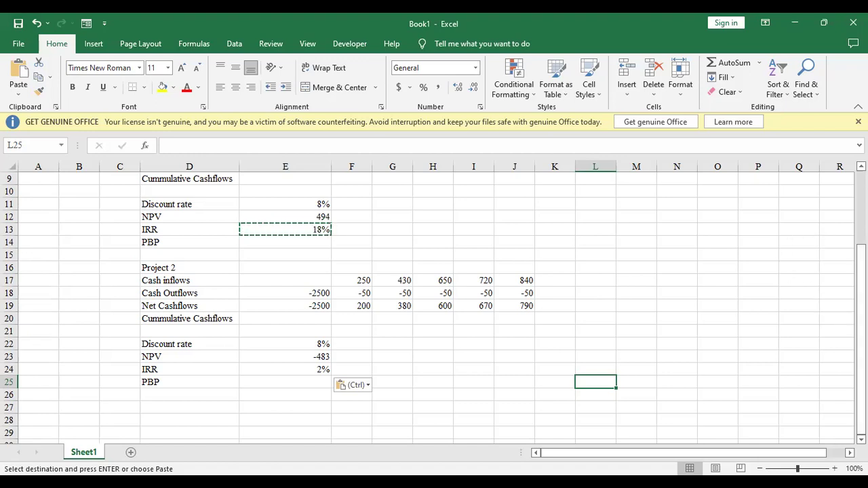
Link Project 1's year 0 cumulative cashflow in E9 to its net cashflow with the formula =E8.
{"action": "scroll", "coordinate": [549, 263], "scroll_direction": "up", "scroll_amount": 3}
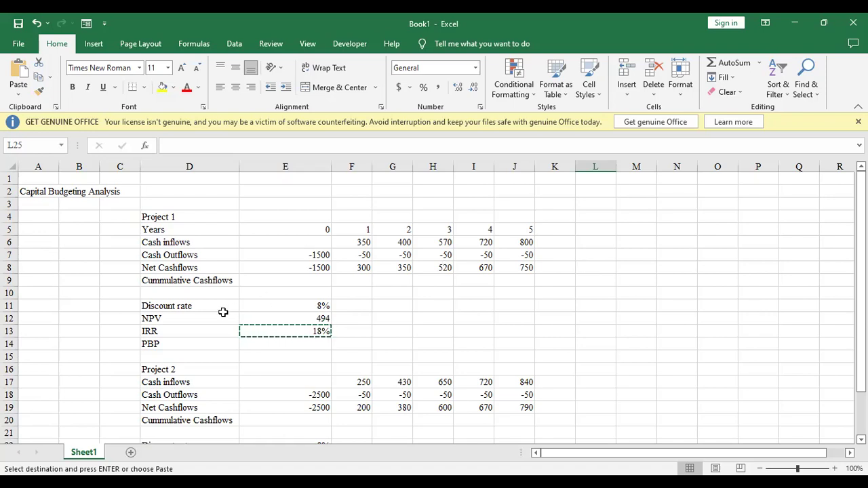
{"action": "left_click_drag", "start_coordinate": [171, 347], "coordinate": [200, 305]}
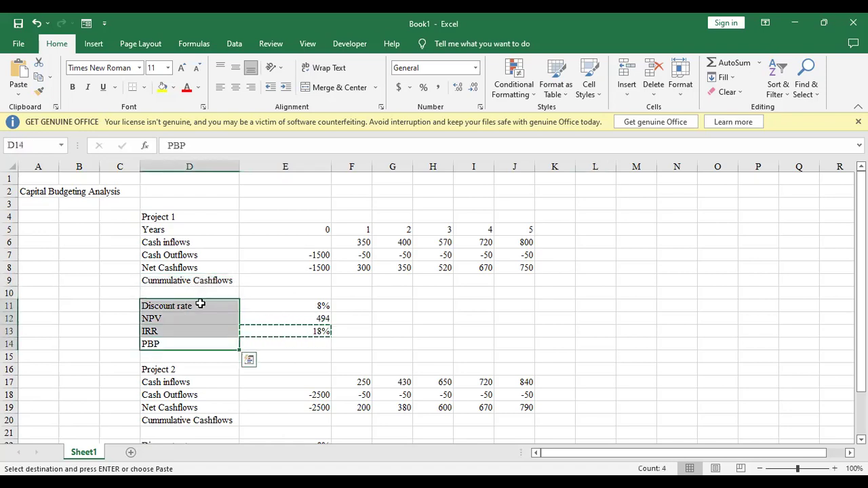
{"action": "left_click", "coordinate": [259, 291]}
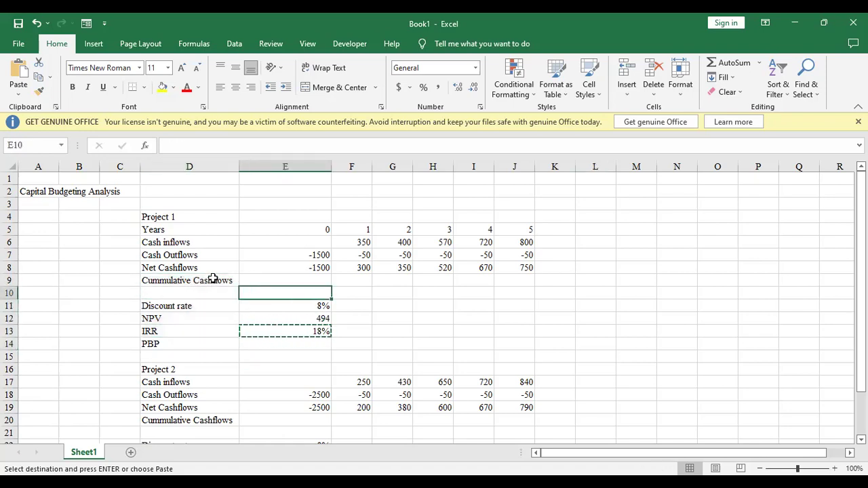
{"action": "left_click", "coordinate": [212, 279]}
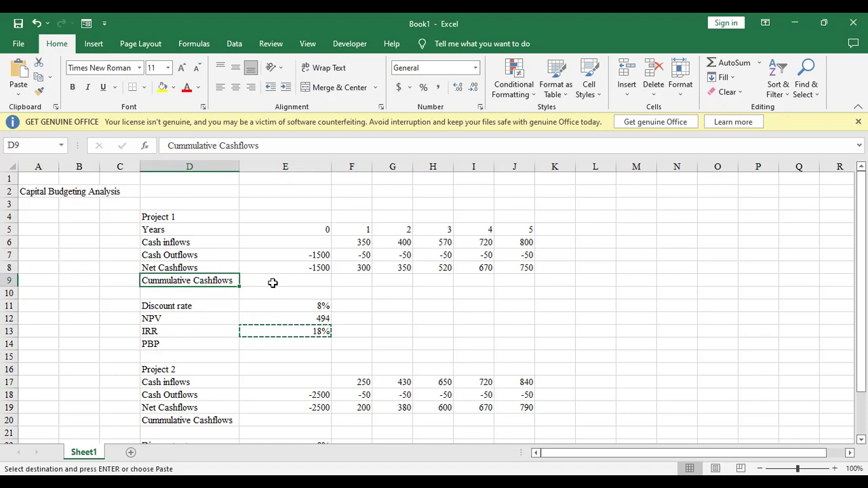
{"action": "left_click", "coordinate": [299, 280]}
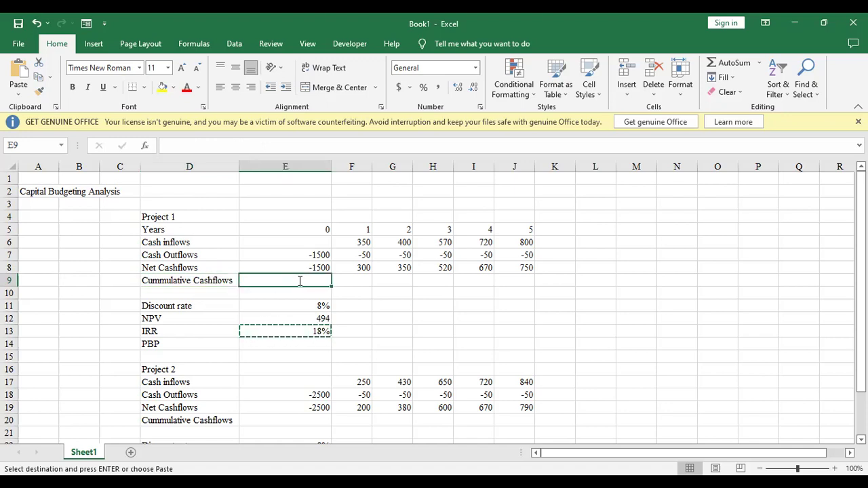
{"action": "type", "text": "="}
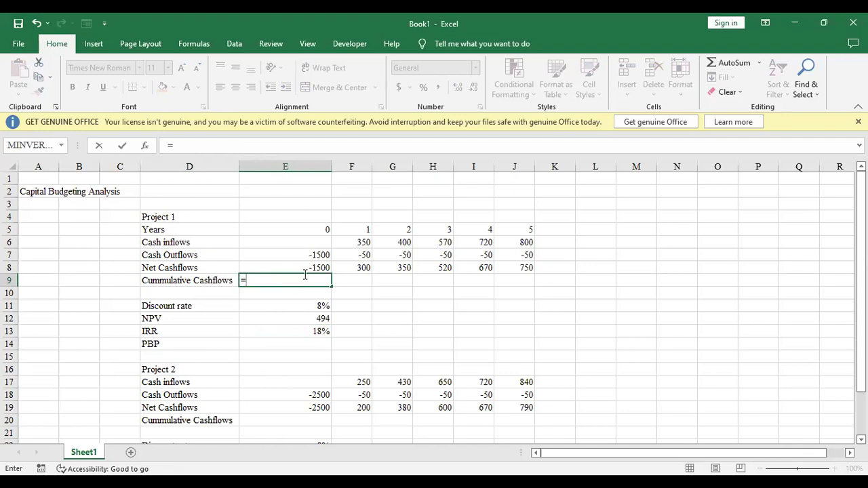
{"action": "left_click", "coordinate": [307, 268]}
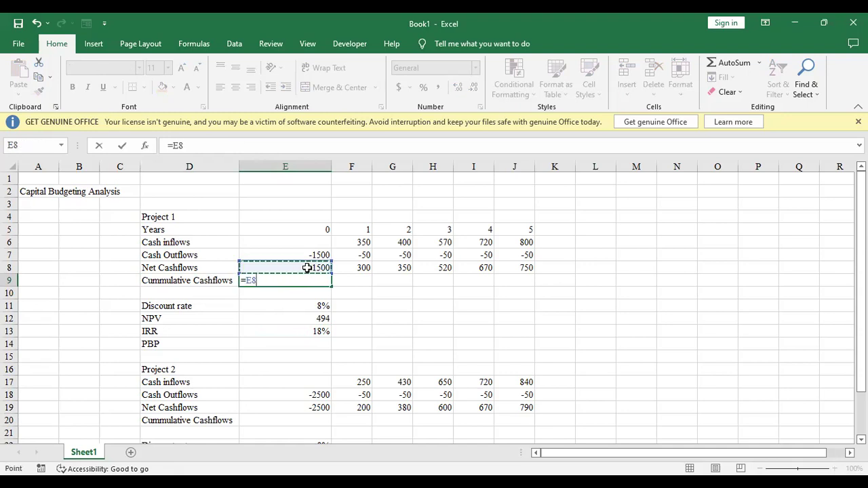
{"action": "key", "text": "Return"}
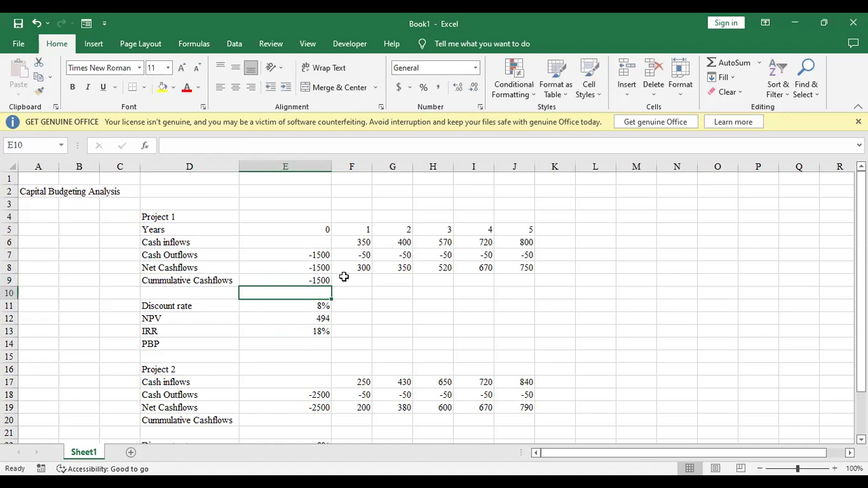
{"action": "left_click", "coordinate": [393, 306]}
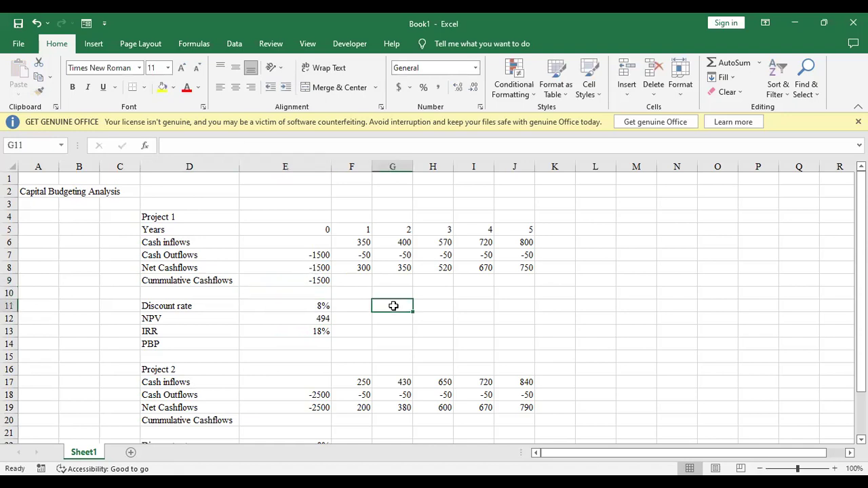
Calculate Project 1's year 1 cumulative cashflow in F9 with the formula =F8+E8.
{"action": "left_click", "coordinate": [354, 278]}
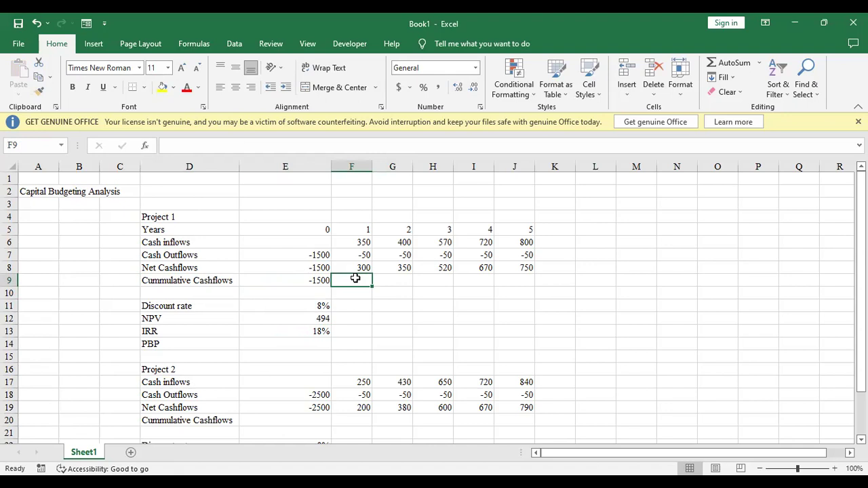
{"action": "type", "text": "="}
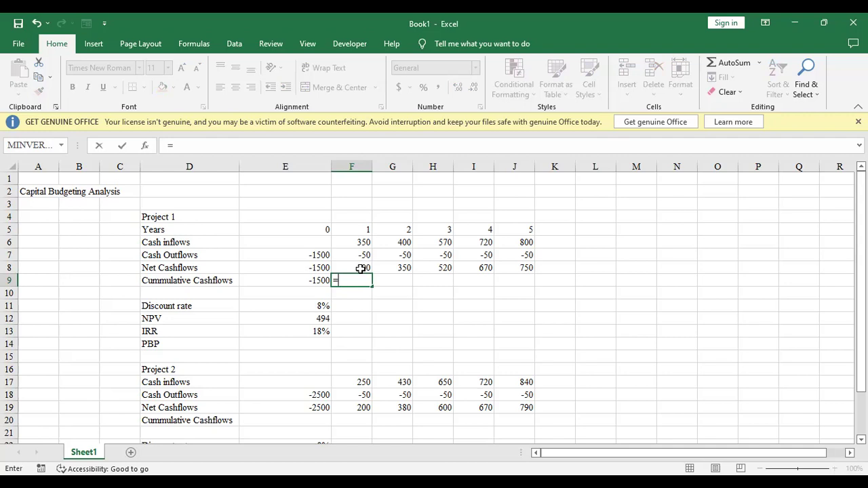
{"action": "left_click", "coordinate": [361, 269]}
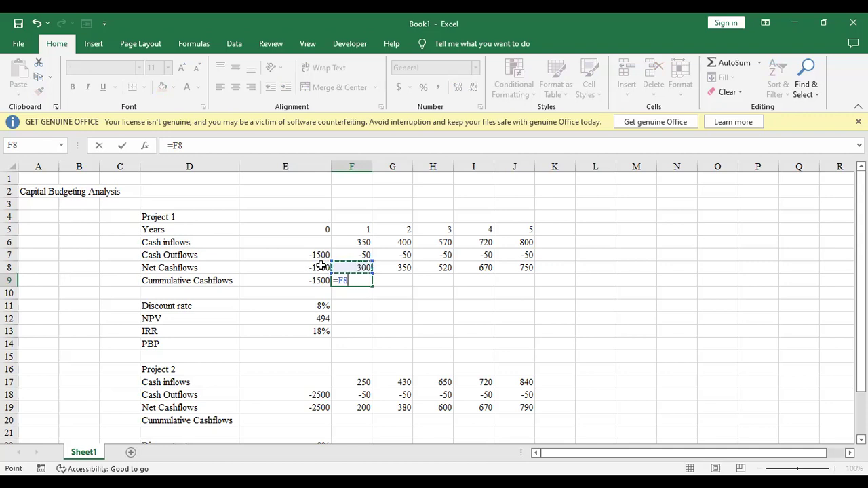
{"action": "type", "text": "+"}
{"action": "left_click", "coordinate": [316, 268]}
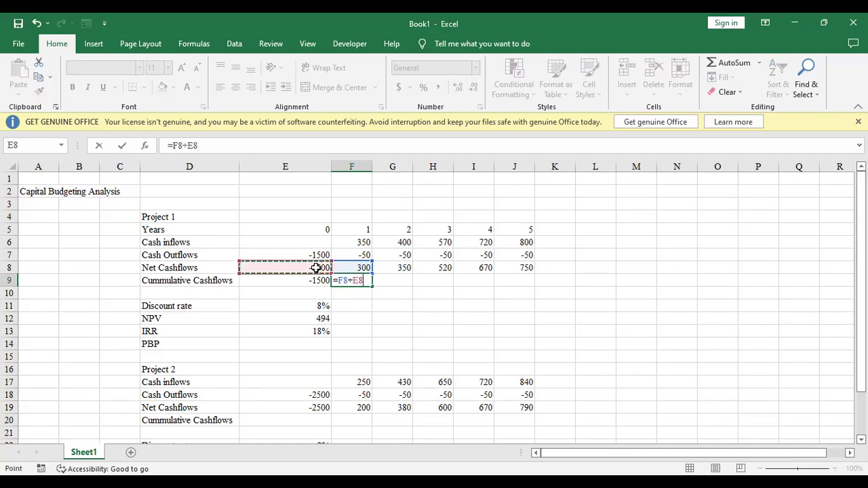
{"action": "key", "text": "Return"}
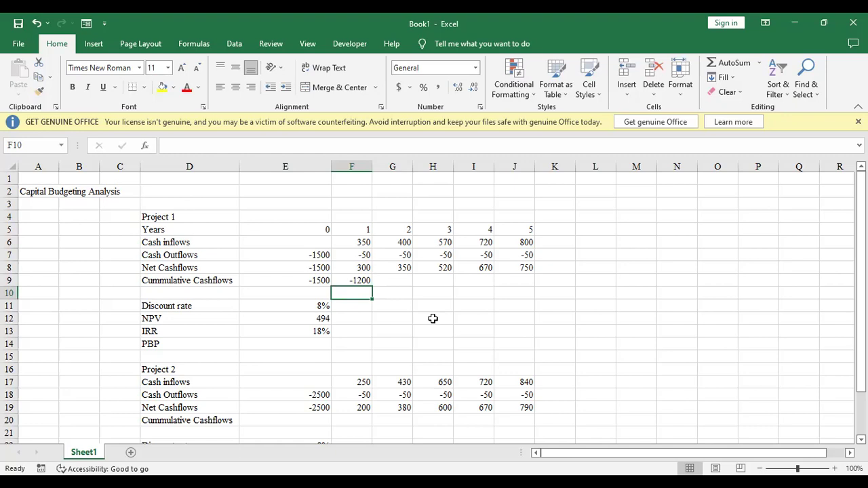
Fill Project 1's cumulative cashflow formula from F9 across to J9 for years 2 to 5.
{"action": "left_click", "coordinate": [354, 283]}
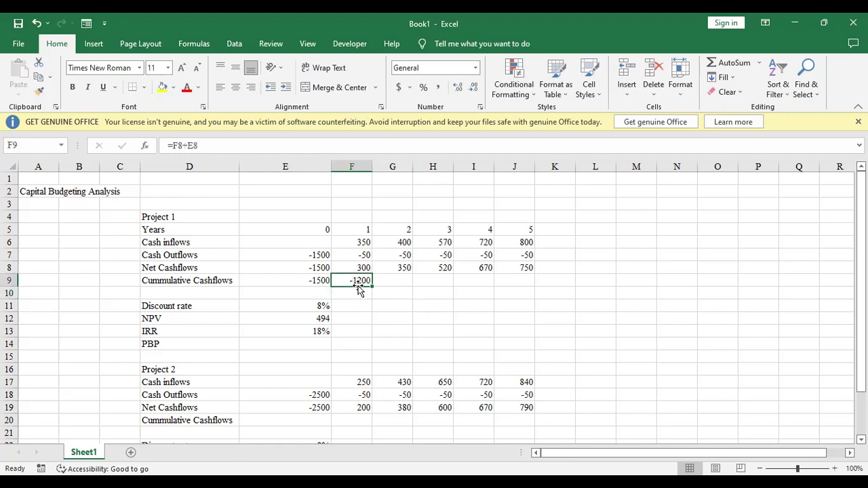
{"action": "left_click_drag", "start_coordinate": [372, 285], "coordinate": [536, 288]}
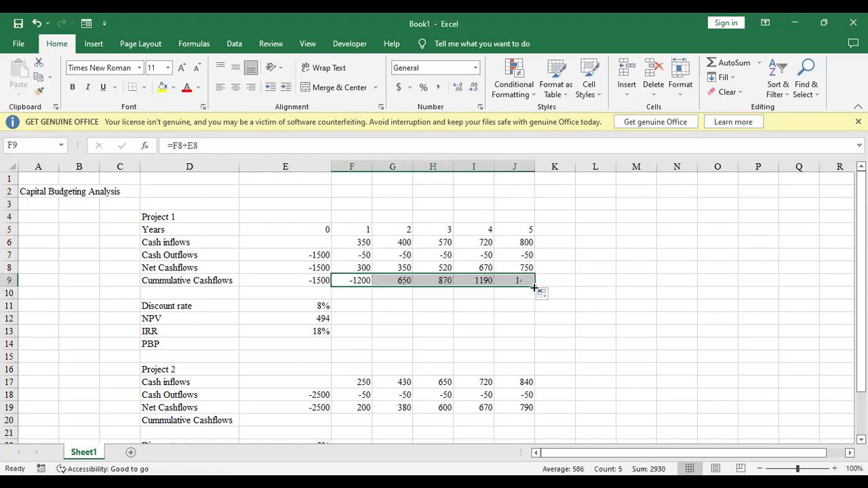
{"action": "left_click", "coordinate": [589, 305]}
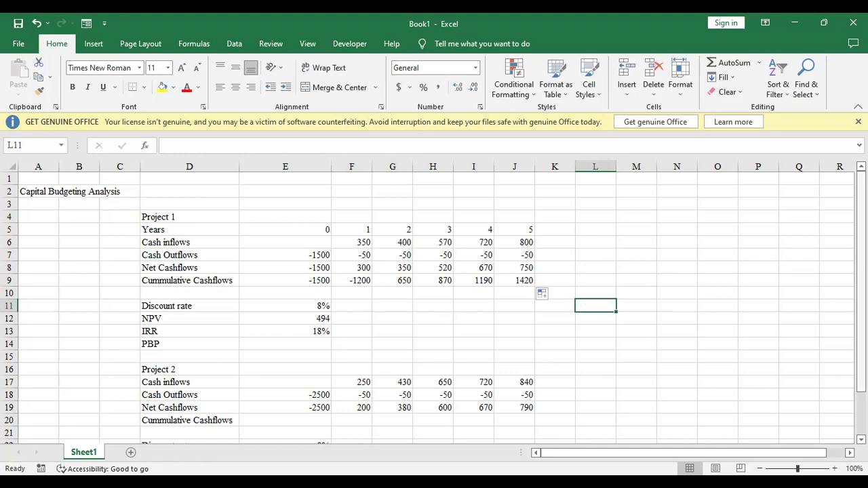
Copy Project 1's cumulative cashflow formulas in F9:J9 to Project 2's cumulative row, starting at F20.
{"action": "left_click", "coordinate": [350, 280]}
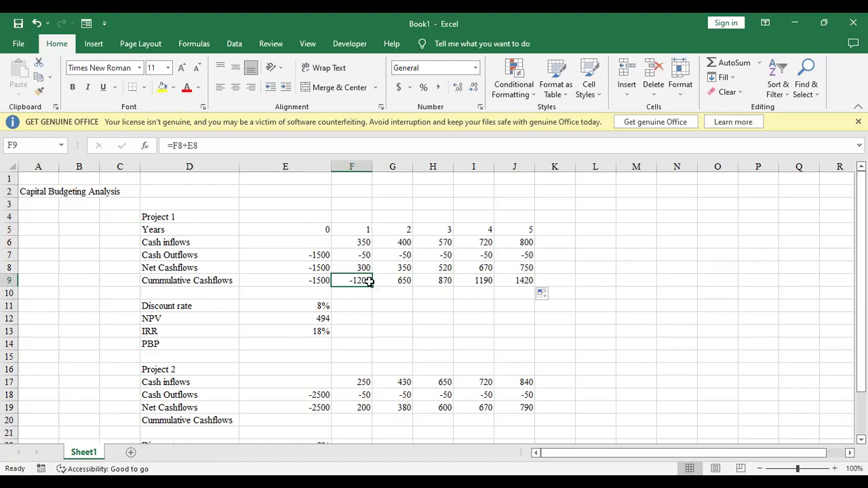
{"action": "key", "text": "ctrl+shift+Right"}
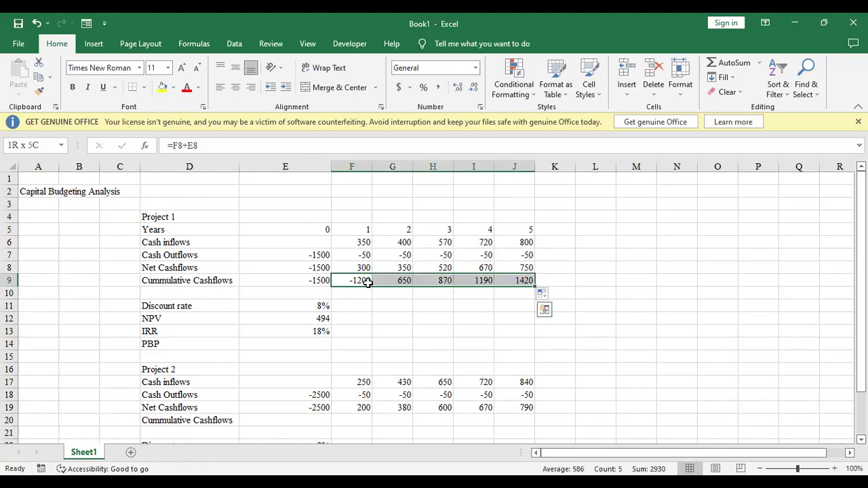
{"action": "key", "text": "ctrl+c"}
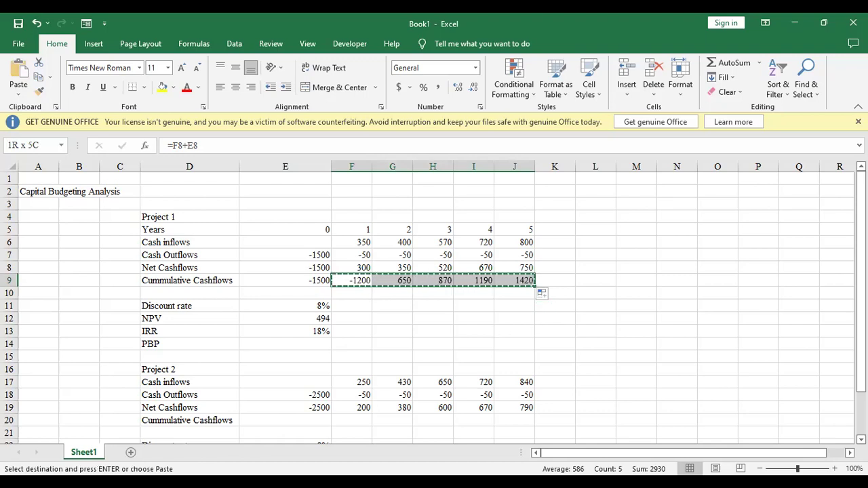
{"action": "scroll", "coordinate": [434, 305], "scroll_direction": "down", "scroll_amount": 1}
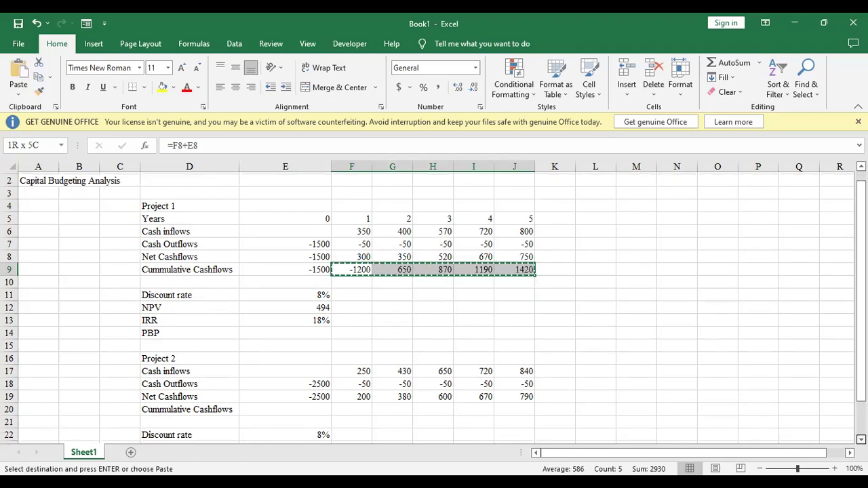
{"action": "scroll", "coordinate": [450, 384], "scroll_direction": "down", "scroll_amount": 2}
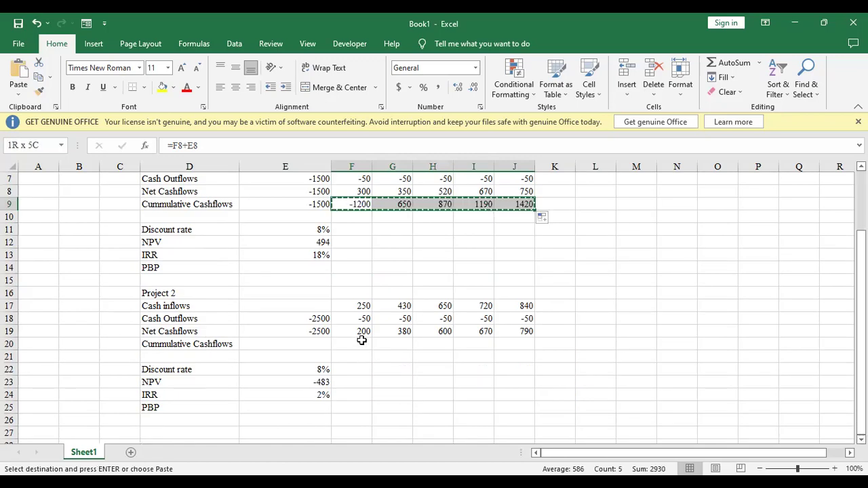
{"action": "left_click", "coordinate": [362, 343]}
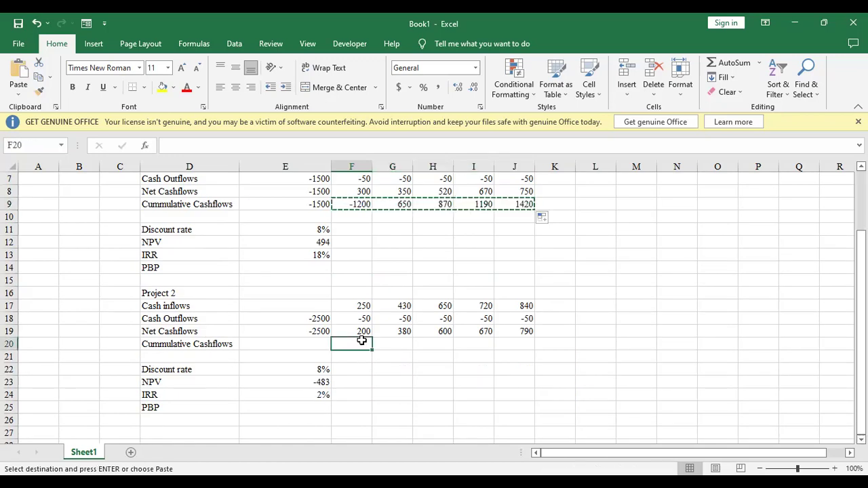
{"action": "key", "text": "ctrl+v"}
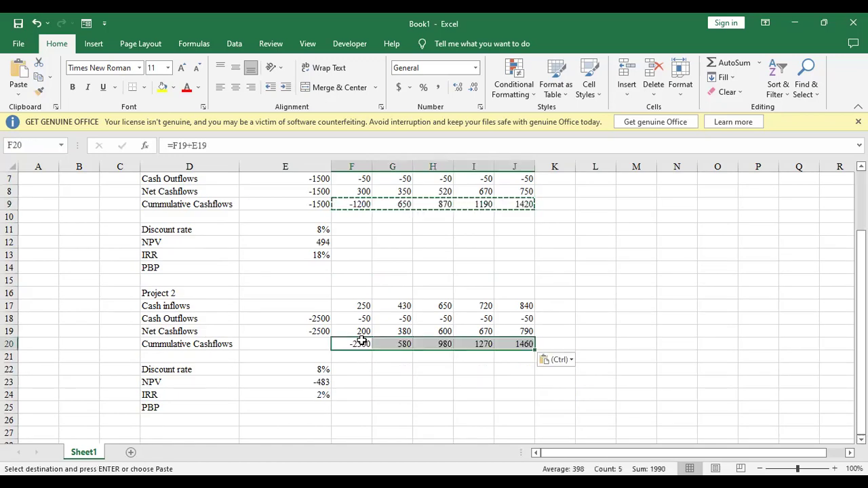
{"action": "left_click", "coordinate": [507, 378]}
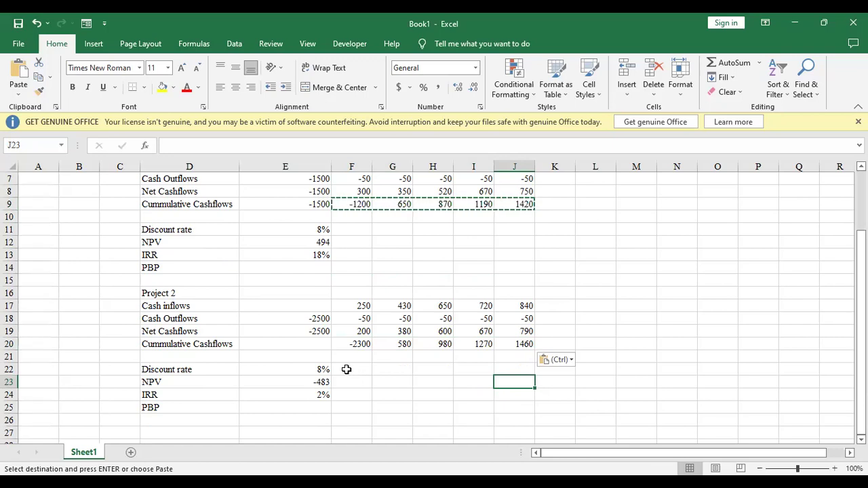
Link Project 2's year 0 cumulative cashflow in E20 to its net cashflow with the formula =E19.
{"action": "left_click", "coordinate": [316, 344]}
{"action": "type", "text": "="}
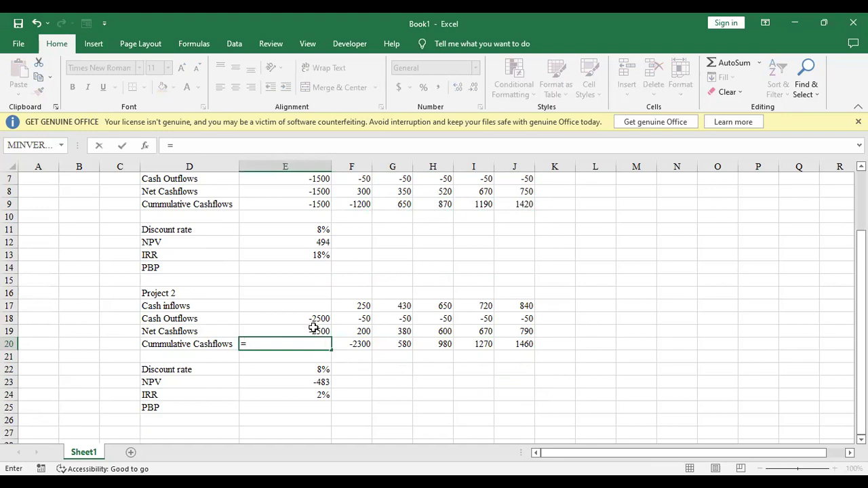
{"action": "left_click", "coordinate": [314, 330]}
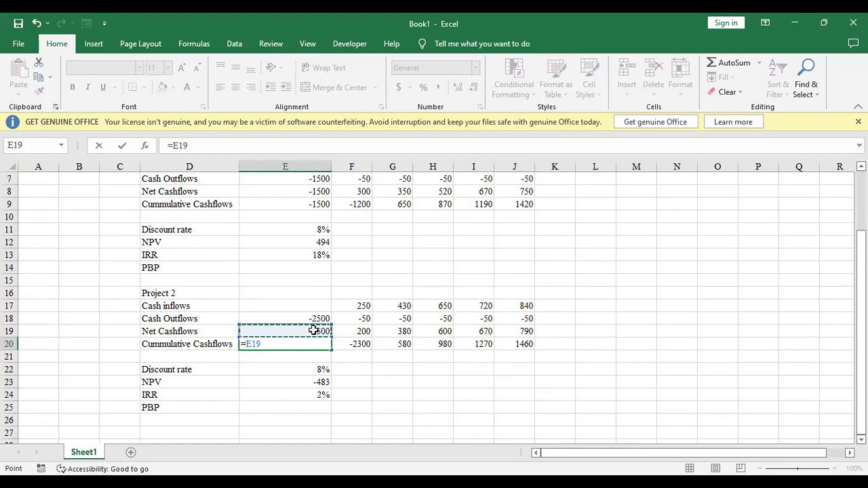
{"action": "key", "text": "Return"}
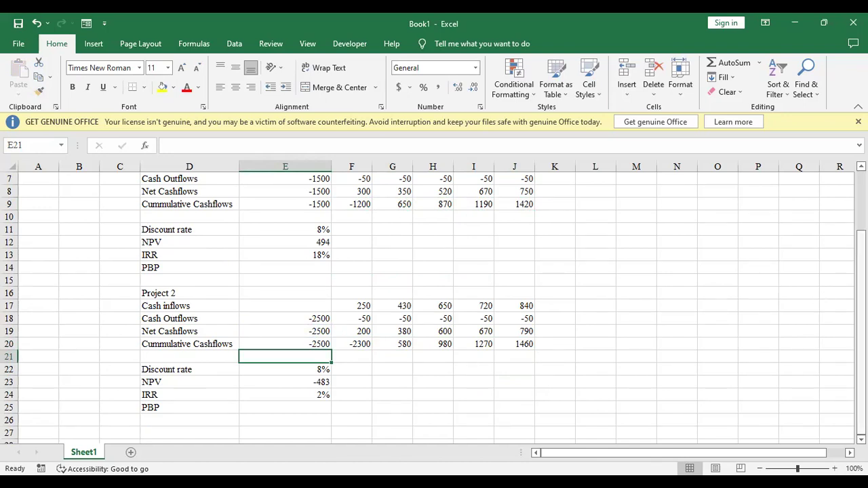
Examine Project 1's year 1 and year 2 cumulative cashflows in F9 and G9 against the year 1 net cashflow in F8.
{"action": "left_click_drag", "start_coordinate": [861, 332], "coordinate": [862, 275]}
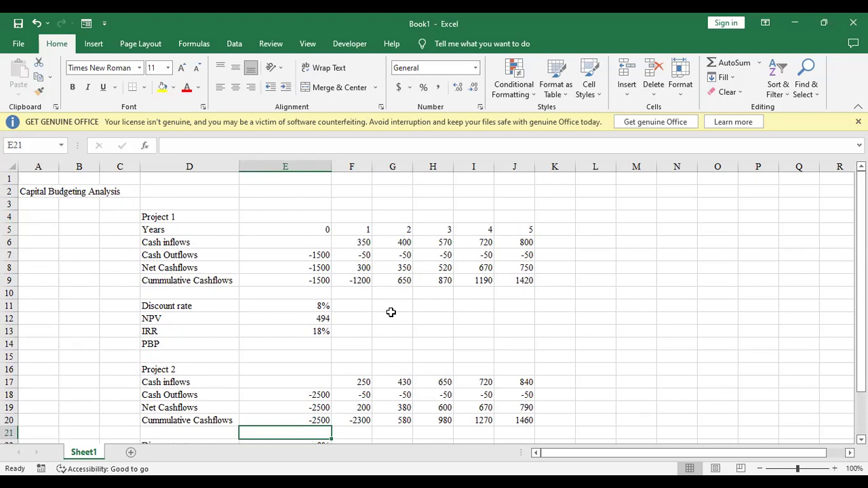
{"action": "left_click", "coordinate": [360, 280]}
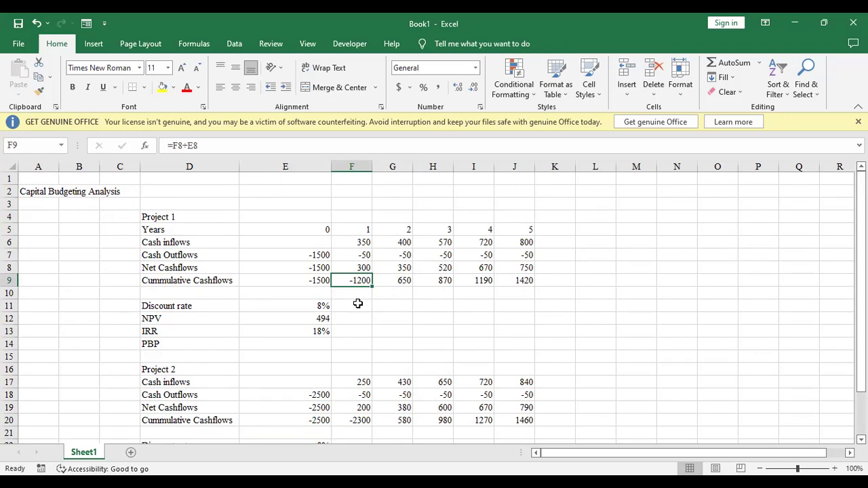
{"action": "left_click", "coordinate": [392, 280]}
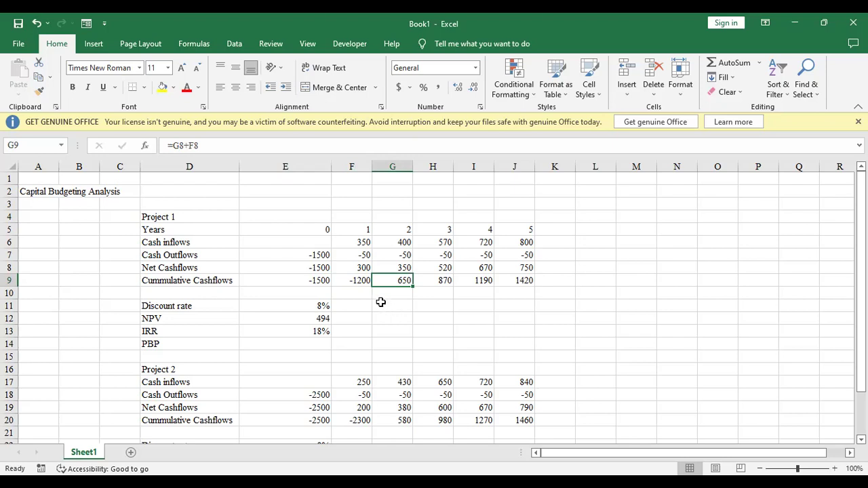
{"action": "left_click", "coordinate": [352, 280]}
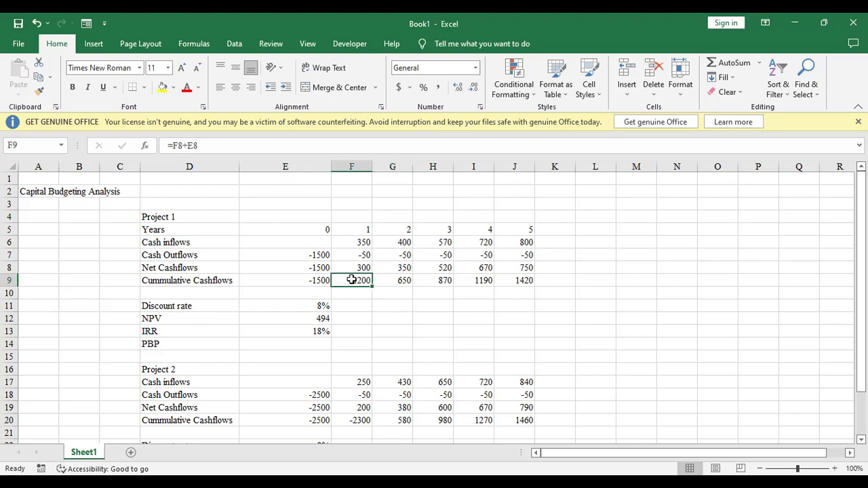
{"action": "left_click", "coordinate": [359, 267]}
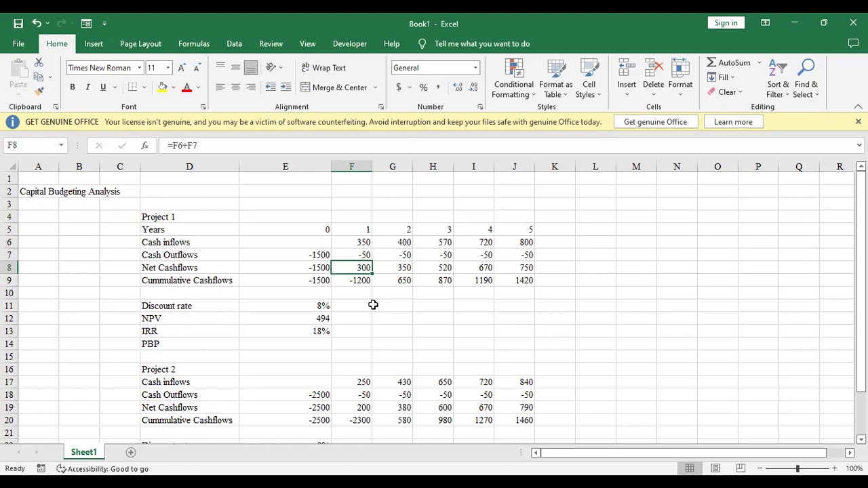
{"action": "left_click", "coordinate": [405, 279]}
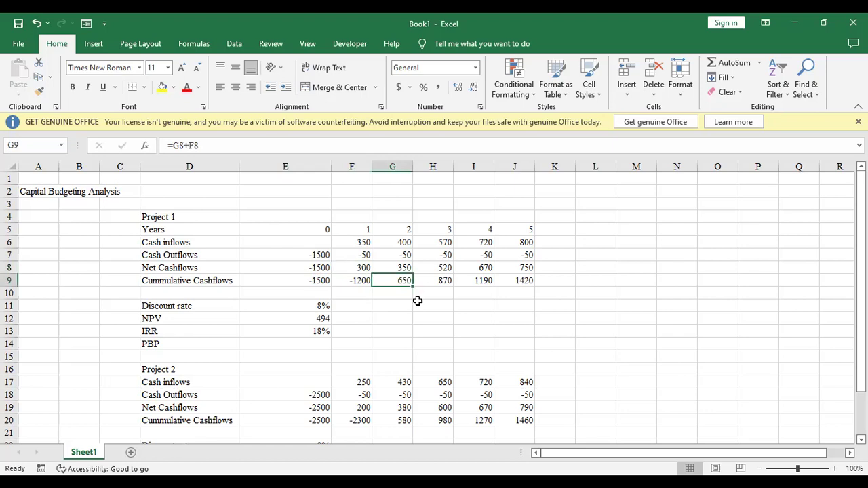
{"action": "left_click", "coordinate": [354, 280]}
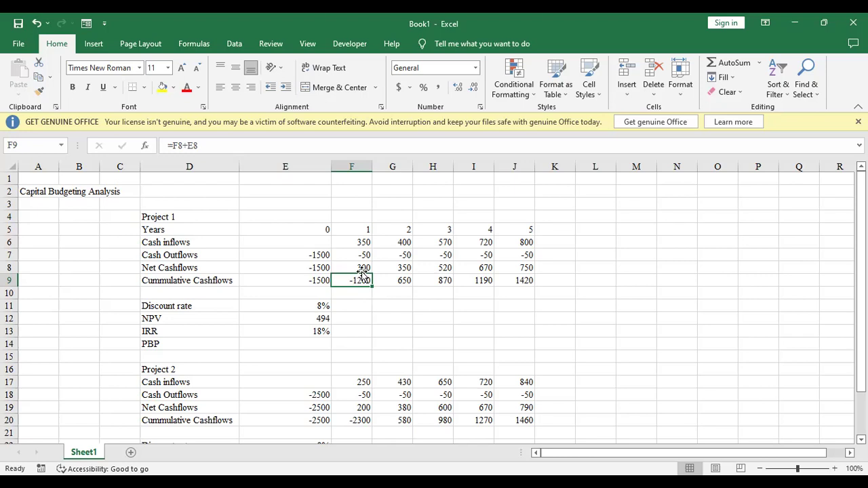
Check the formulas behind Project 1's cumulative cashflows in G9 and F9 and its year 1 net cashflow in F8.
{"action": "left_click", "coordinate": [403, 282]}
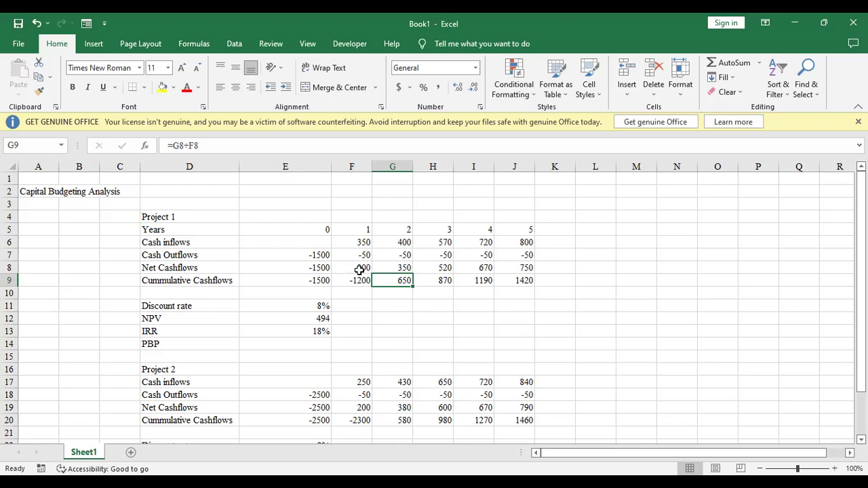
{"action": "left_click", "coordinate": [359, 283]}
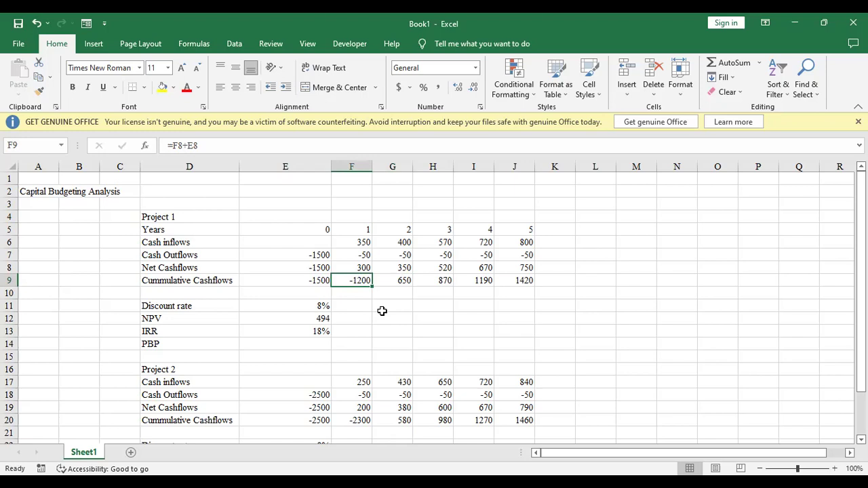
{"action": "left_click", "coordinate": [361, 266]}
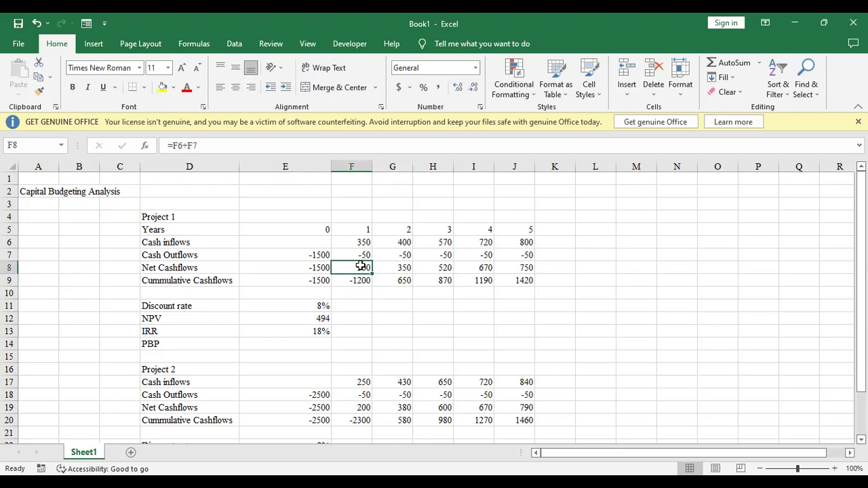
{"action": "left_click", "coordinate": [365, 281]}
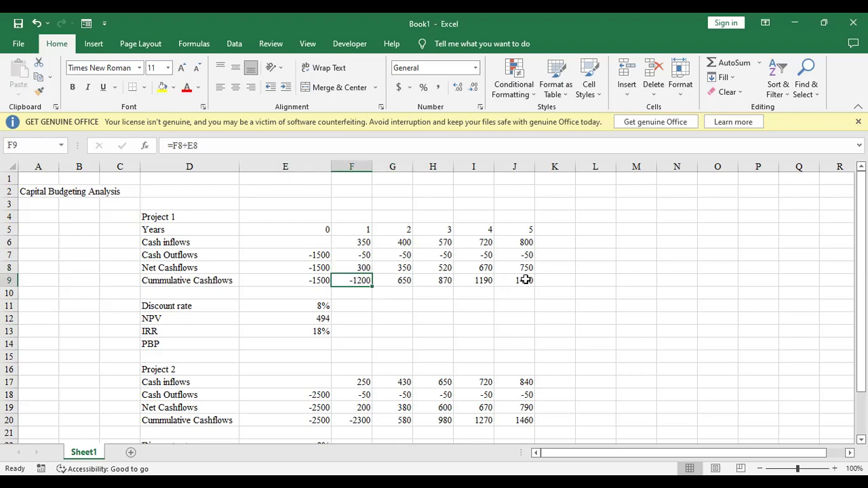
Clear Project 1's cumulative cashflow formulas for years 1 to 5 in F9:J9.
{"action": "left_click_drag", "start_coordinate": [525, 280], "coordinate": [355, 282]}
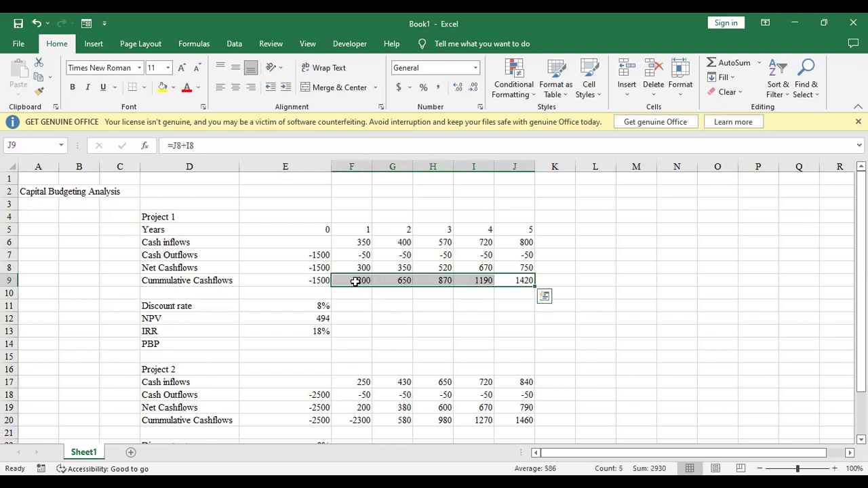
{"action": "key", "text": "F2"}
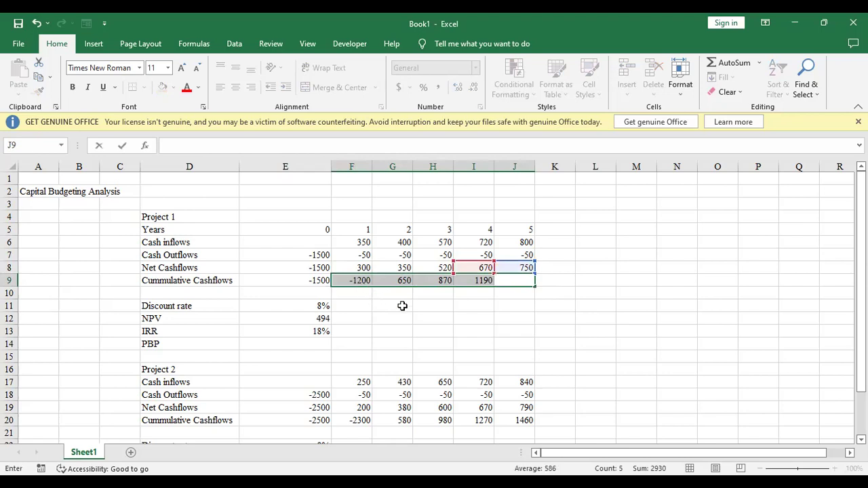
{"action": "left_click", "coordinate": [512, 302]}
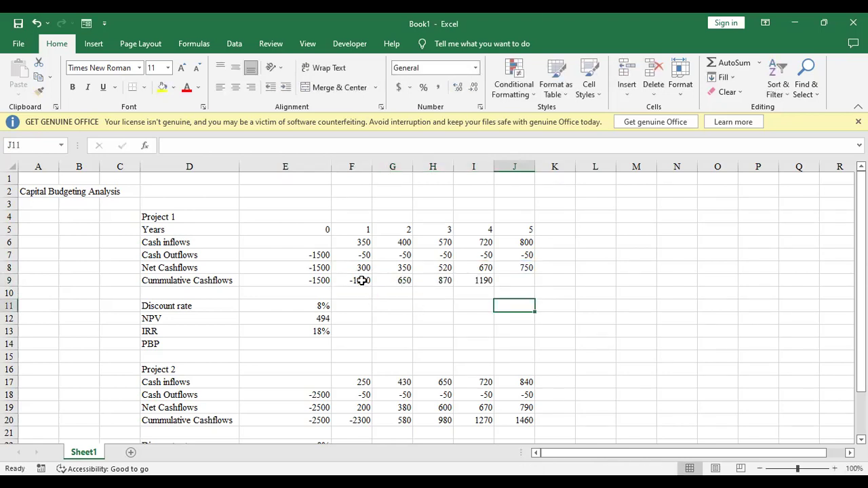
{"action": "left_click_drag", "start_coordinate": [362, 280], "coordinate": [454, 285]}
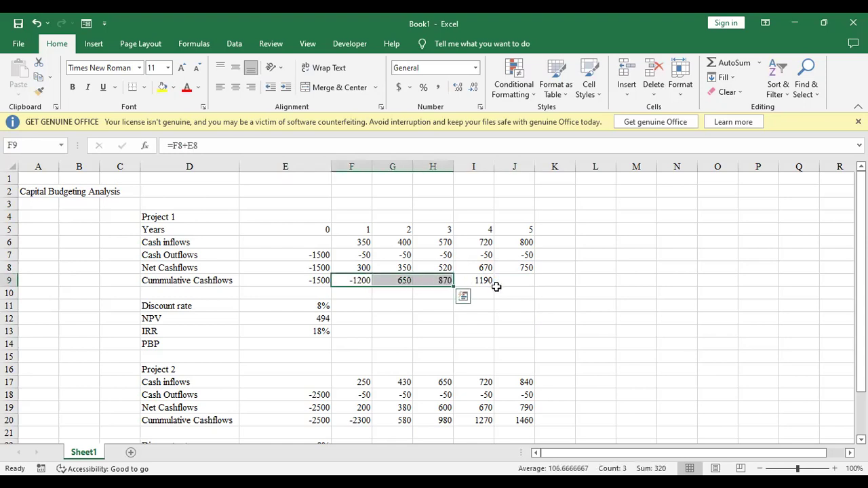
{"action": "key", "text": "Delete"}
{"action": "left_click", "coordinate": [482, 283]}
{"action": "key", "text": "Delete"}
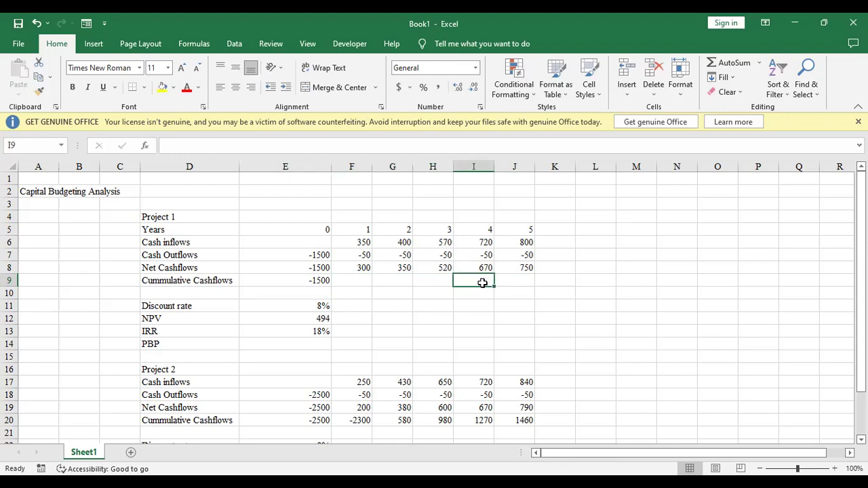
{"action": "left_click", "coordinate": [515, 341]}
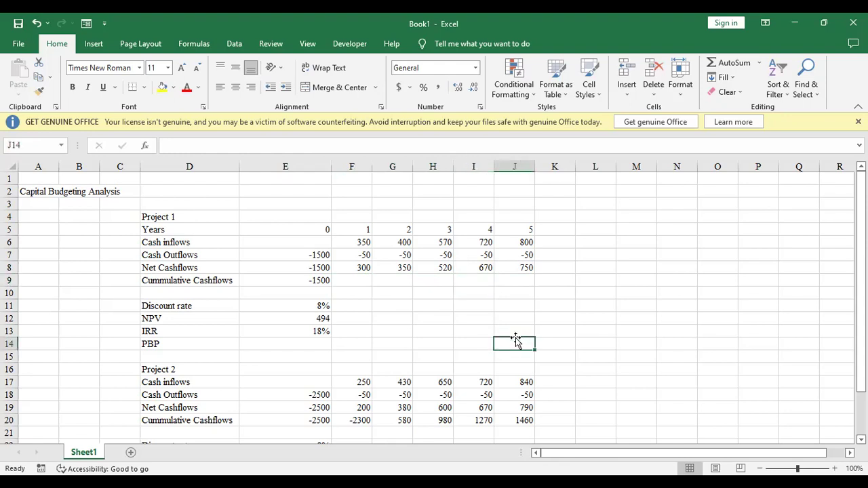
Enter the formula =F8+E9 in F9 as Project 1's year 1 cumulative cashflow.
{"action": "left_click", "coordinate": [351, 279]}
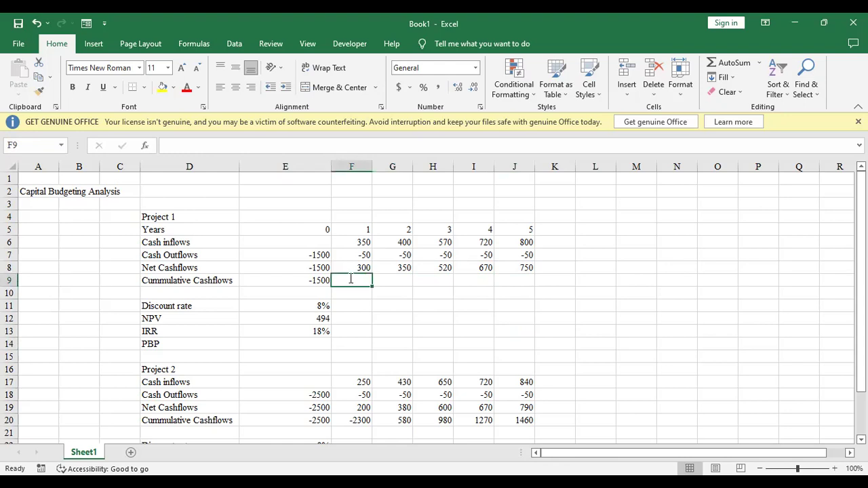
{"action": "type", "text": "="}
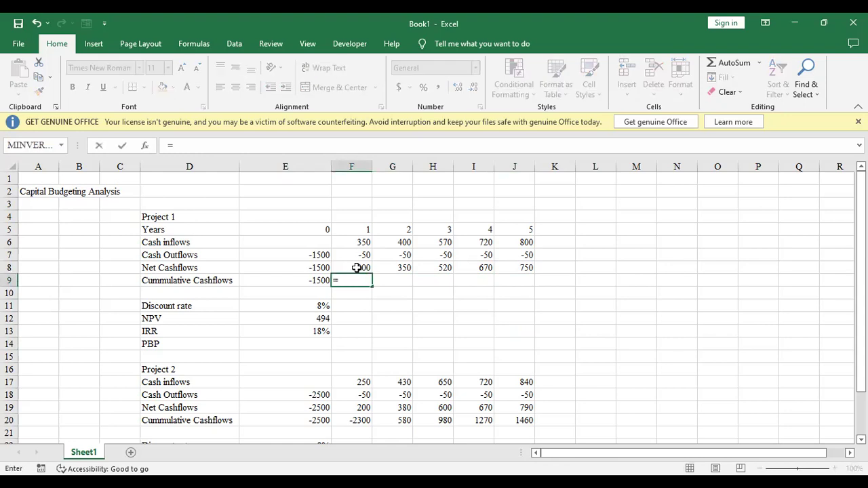
{"action": "left_click", "coordinate": [356, 268]}
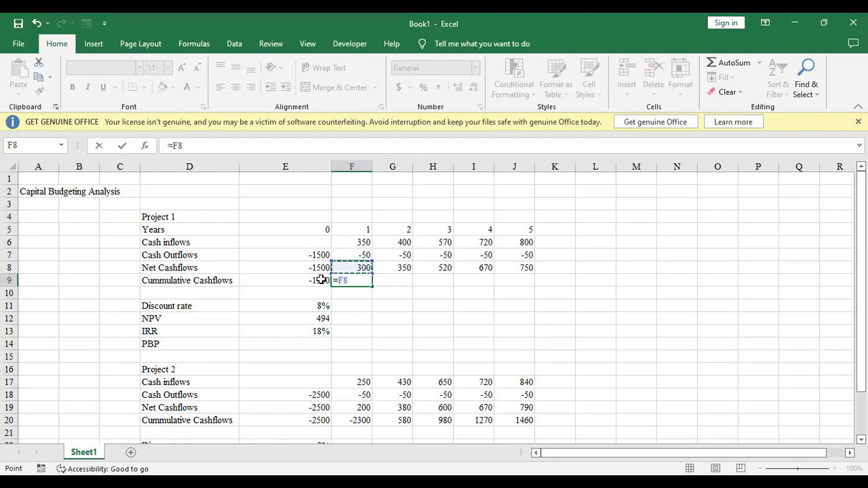
{"action": "type", "text": "+"}
{"action": "left_click", "coordinate": [316, 281]}
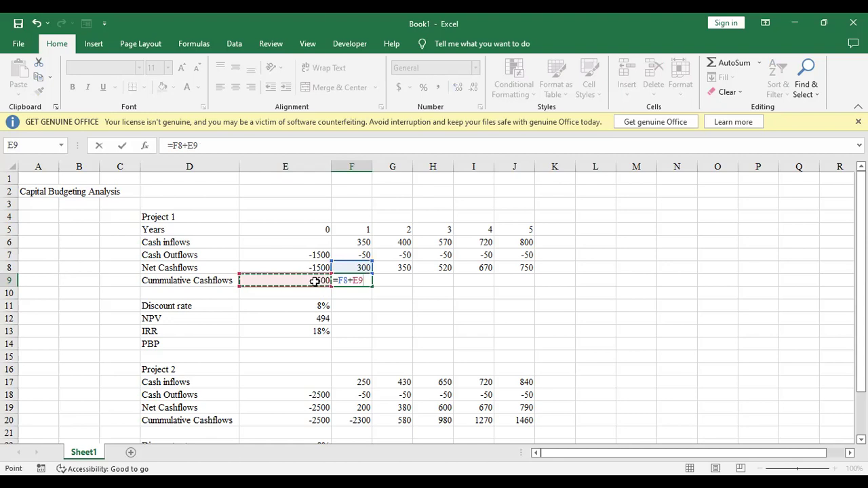
{"action": "key", "text": "Return"}
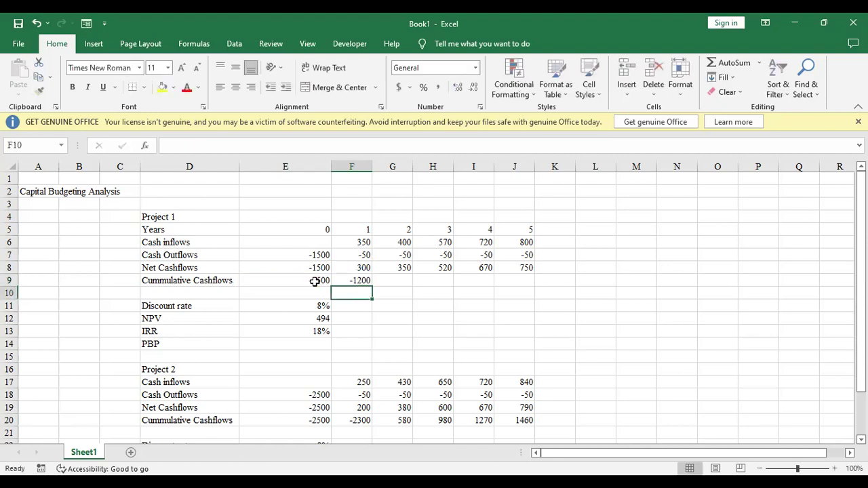
Fill the cumulative cashflow formula from F9 across to J9 for Project 1's years 2 to 5.
{"action": "left_click", "coordinate": [352, 280]}
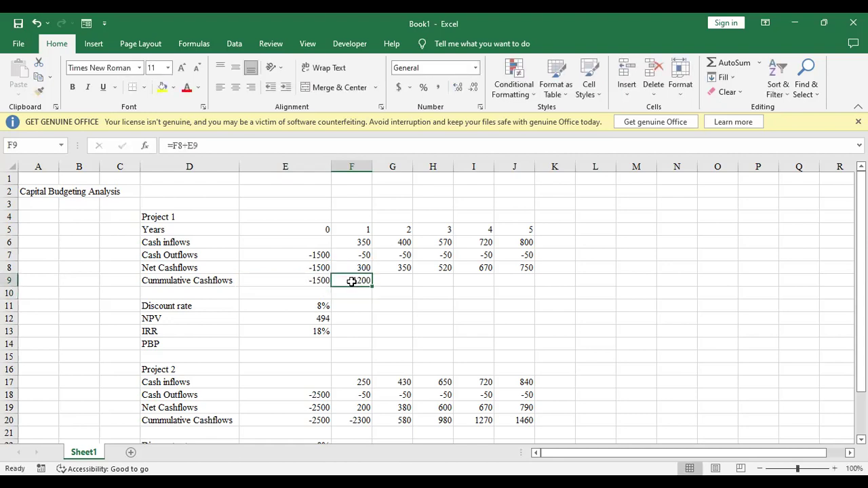
{"action": "left_click_drag", "start_coordinate": [372, 286], "coordinate": [530, 280]}
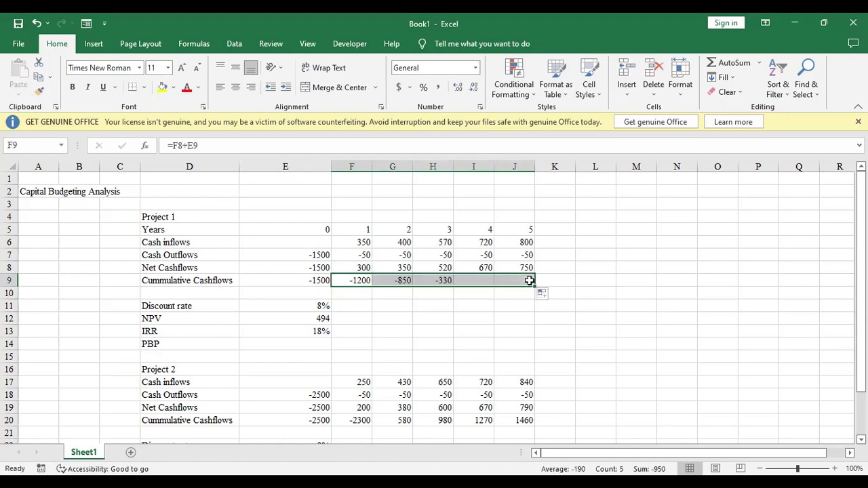
{"action": "left_click", "coordinate": [654, 321]}
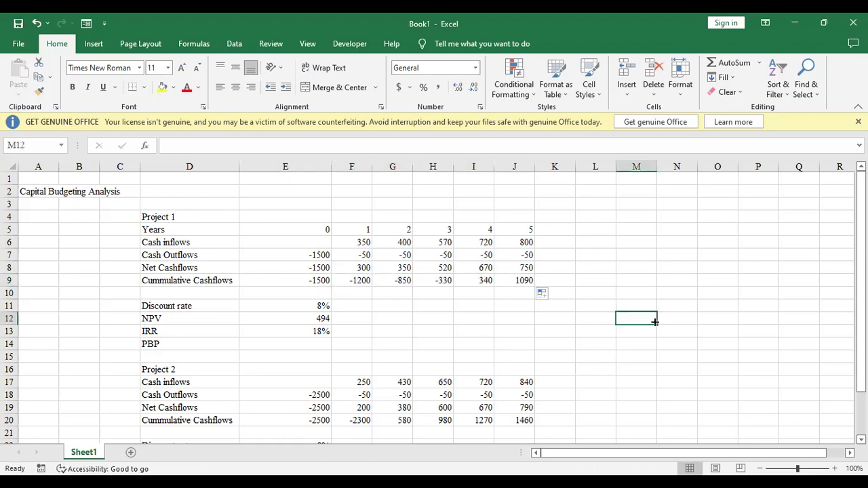
Copy the corrected cumulative cashflow formulas from F9:J9 over Project 2's cumulative row, starting at F20.
{"action": "left_click", "coordinate": [347, 281]}
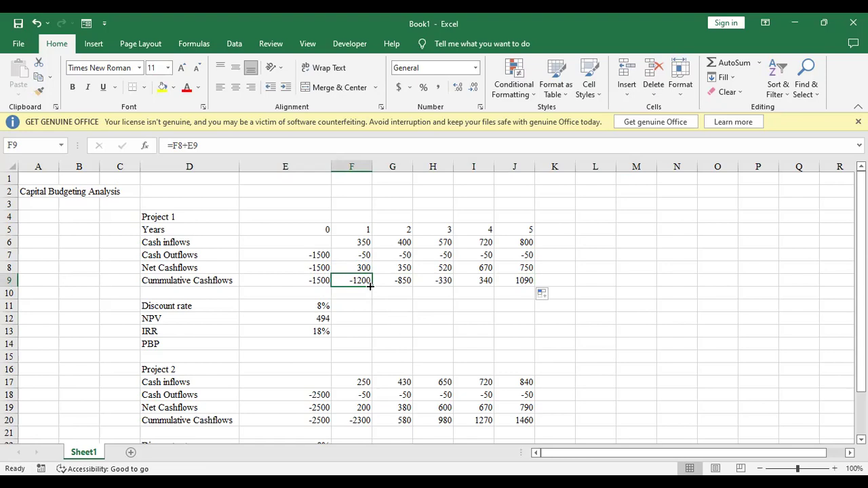
{"action": "left_click_drag", "start_coordinate": [371, 285], "coordinate": [521, 280]}
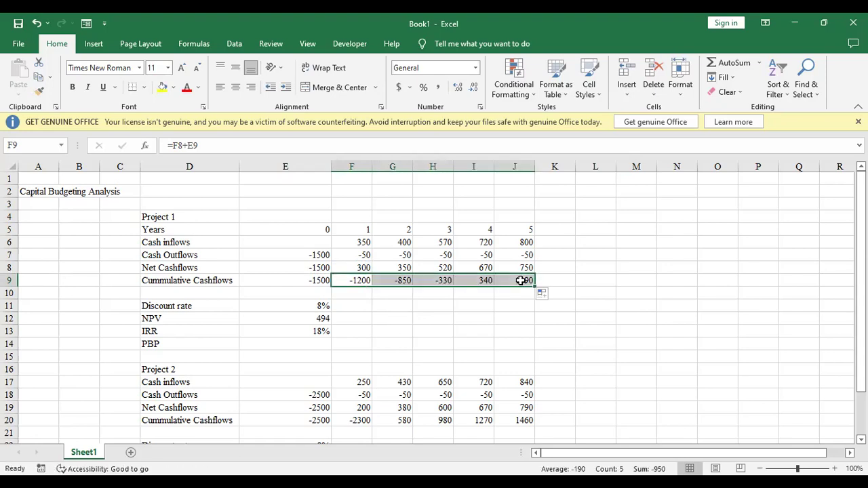
{"action": "key", "text": "ctrl+c"}
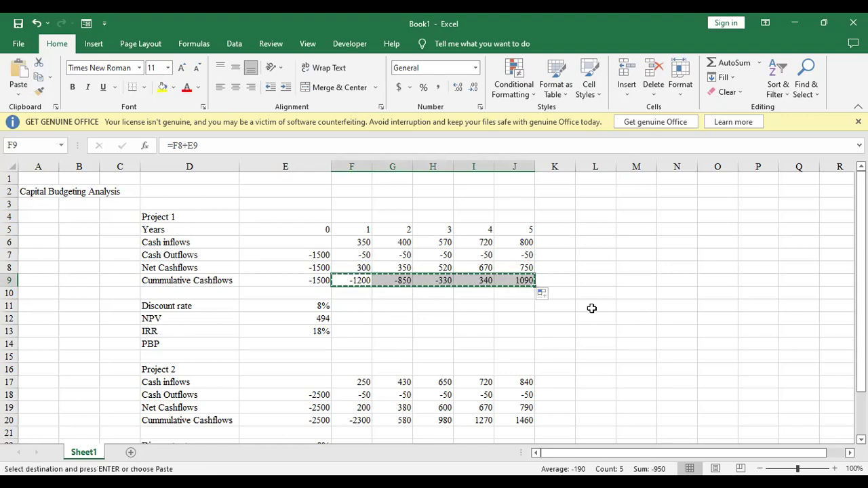
{"action": "scroll", "coordinate": [434, 305], "scroll_direction": "down", "scroll_amount": 3}
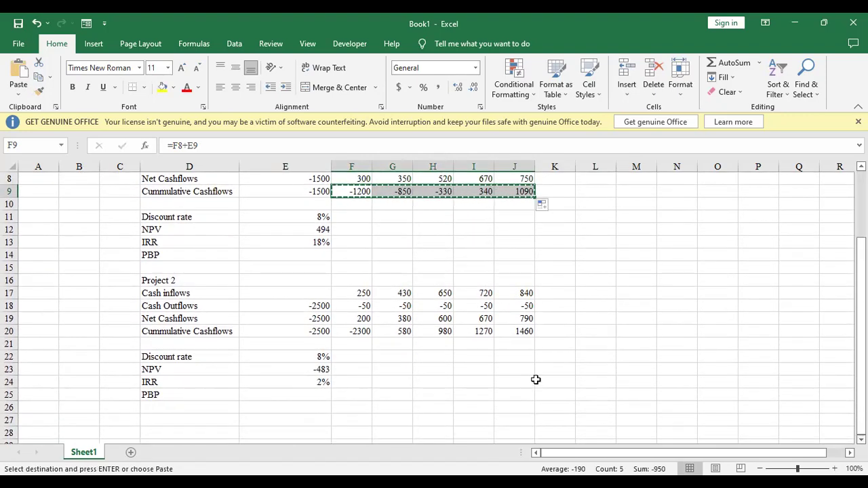
{"action": "left_click", "coordinate": [353, 331]}
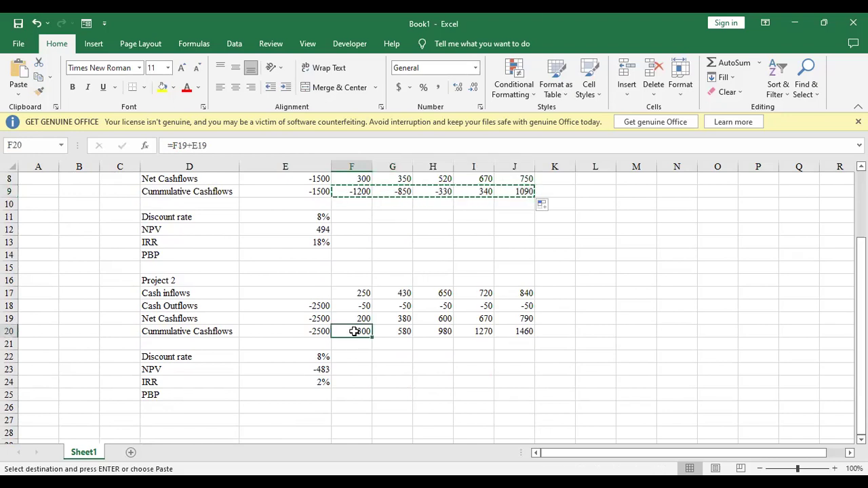
{"action": "key", "text": "ctrl+v"}
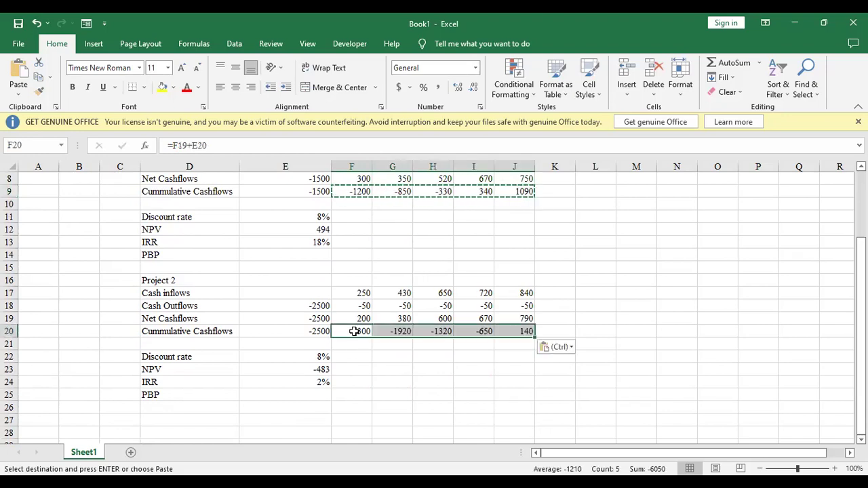
{"action": "left_click", "coordinate": [660, 373]}
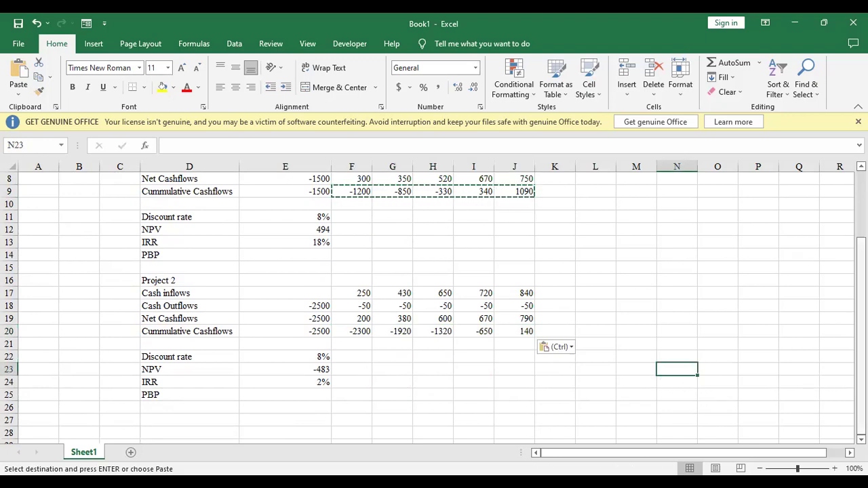
Review both projects' cumulative cashflow rows, including Project 1's year 4 cell I9, and the empty PBP cell E14.
{"action": "mouse_move", "coordinate": [860, 339]}
{"action": "left_mouse_down"}
{"action": "mouse_move", "coordinate": [861, 275]}
{"action": "mouse_move", "coordinate": [861, 343]}
{"action": "left_mouse_up"}
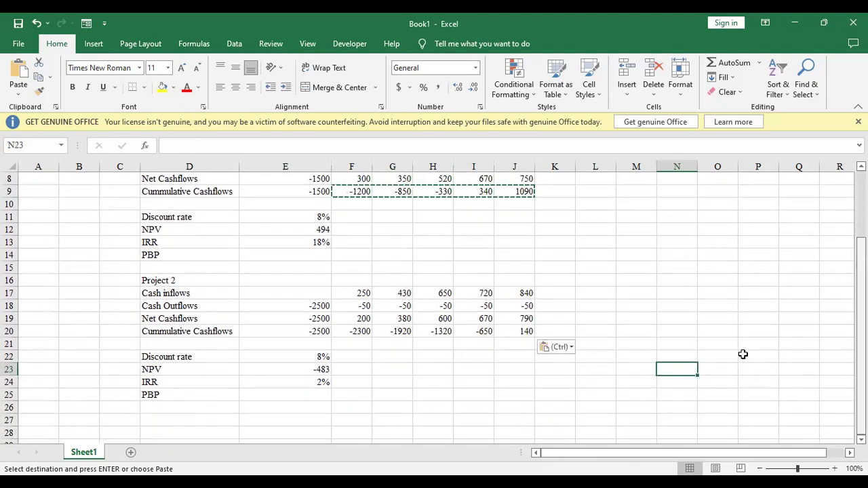
{"action": "left_click", "coordinate": [718, 324]}
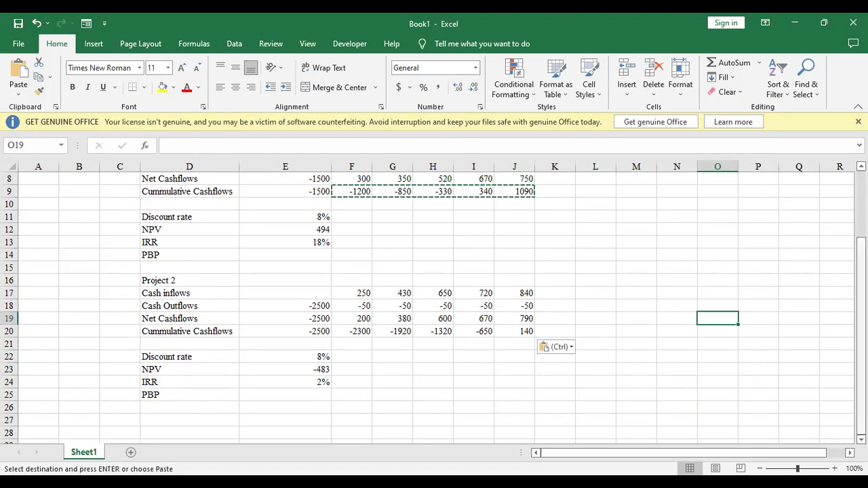
{"action": "left_click_drag", "start_coordinate": [862, 339], "coordinate": [861, 282]}
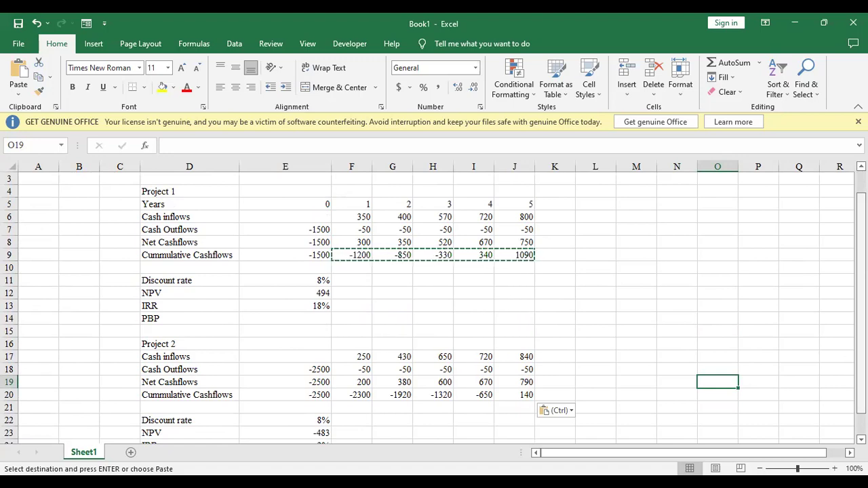
{"action": "left_click", "coordinate": [800, 294]}
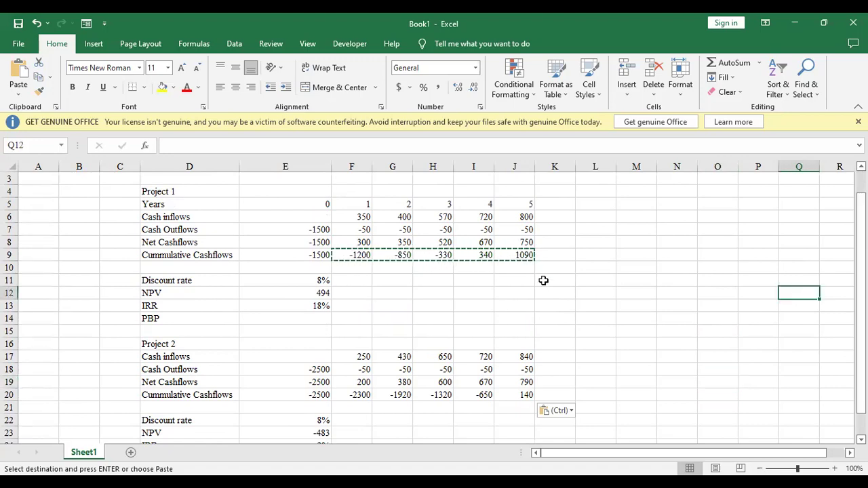
{"action": "left_click", "coordinate": [601, 279]}
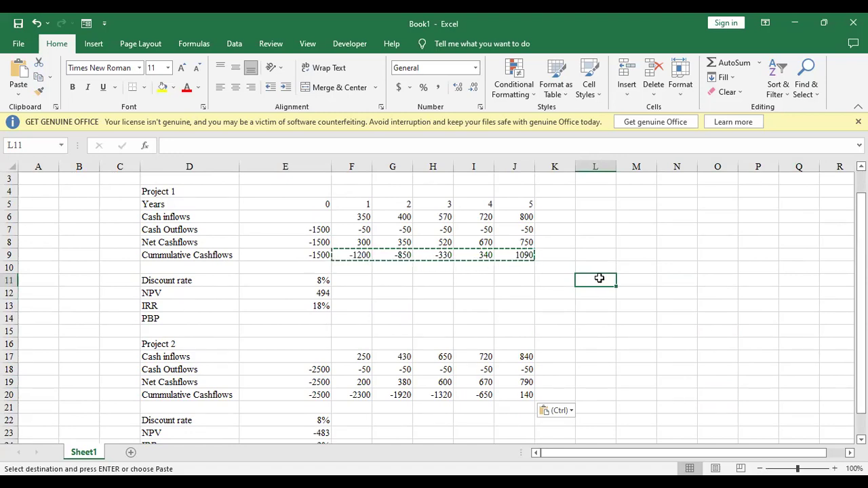
{"action": "left_click", "coordinate": [486, 256]}
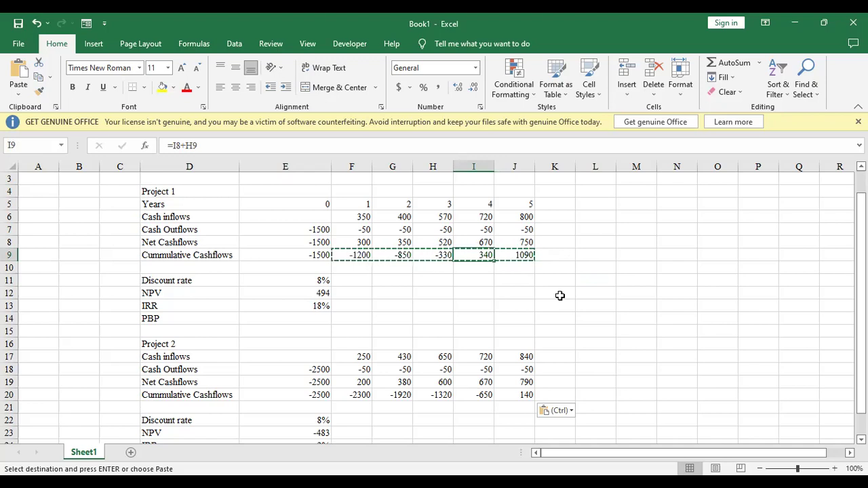
{"action": "left_click", "coordinate": [596, 295]}
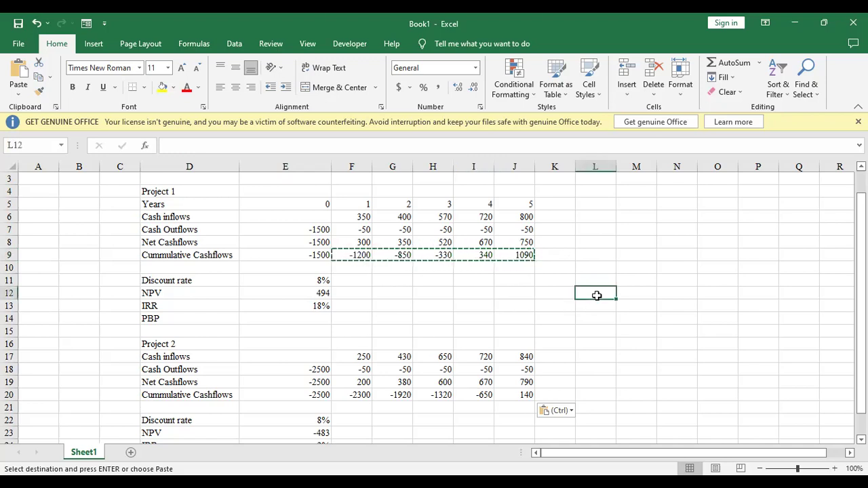
{"action": "left_click", "coordinate": [303, 318]}
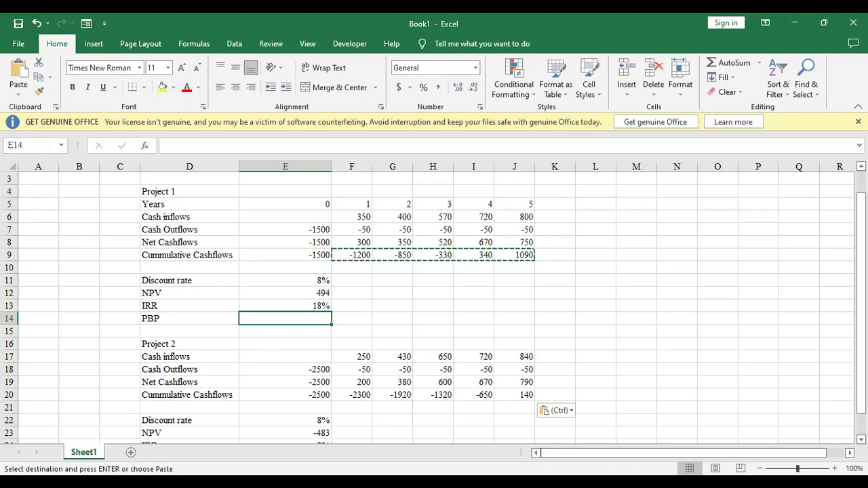
{"action": "scroll", "coordinate": [434, 305], "scroll_direction": "down", "scroll_amount": 2}
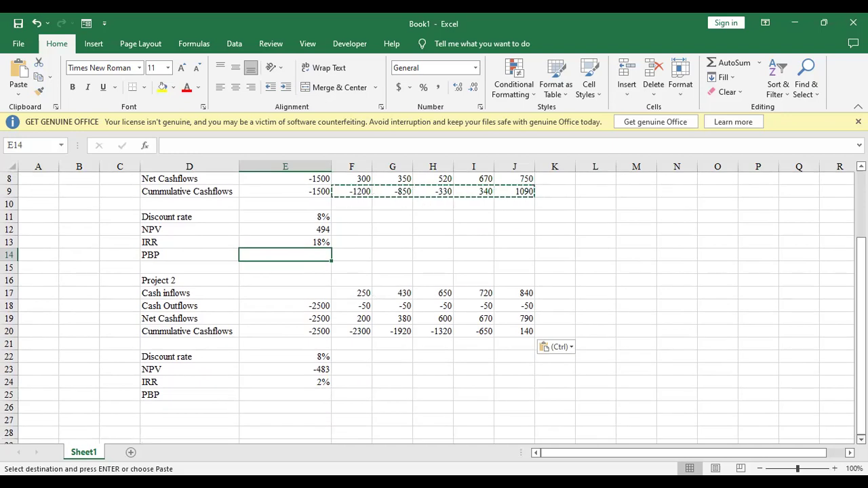
{"action": "scroll", "coordinate": [597, 367], "scroll_direction": "down", "scroll_amount": 1}
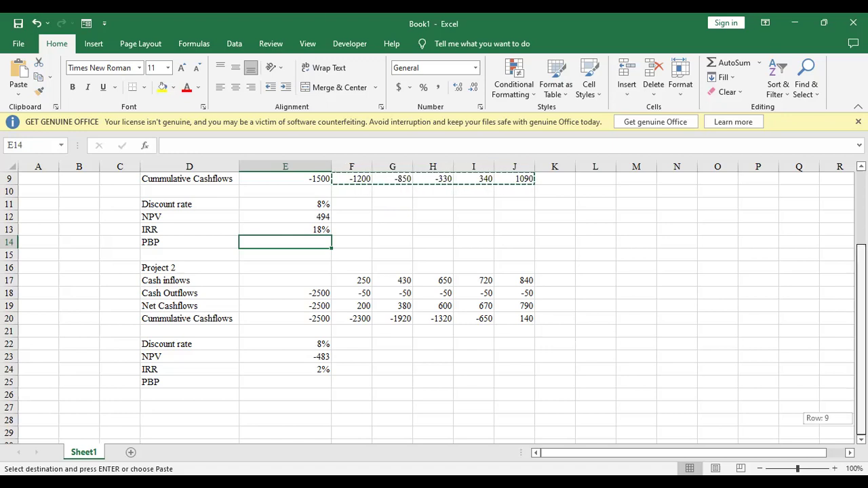
Try to enter the formula =4(abs,H9/I8) in E14 as Project 1's PBP.
{"action": "scroll", "coordinate": [481, 378], "scroll_direction": "up", "scroll_amount": 2}
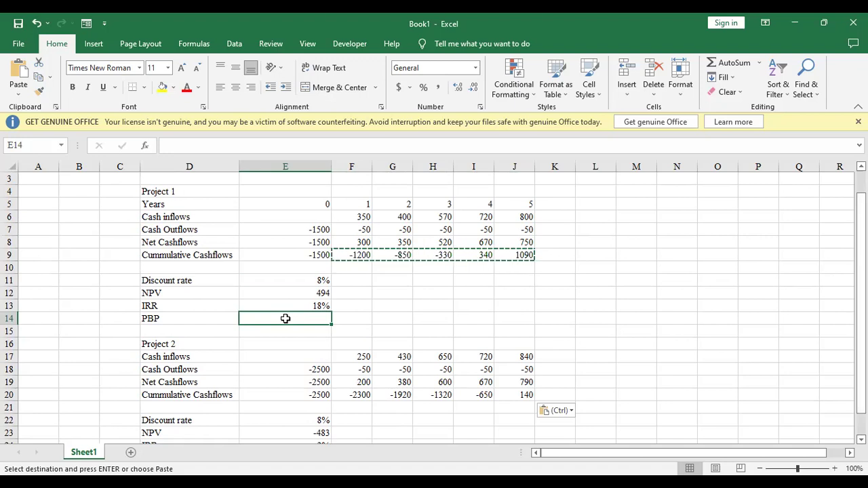
{"action": "double_click", "coordinate": [286, 319]}
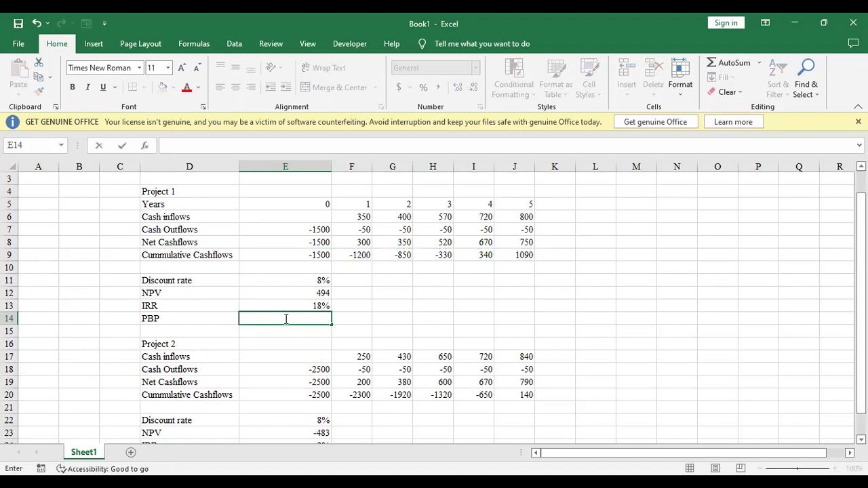
{"action": "type", "text": "=4"}
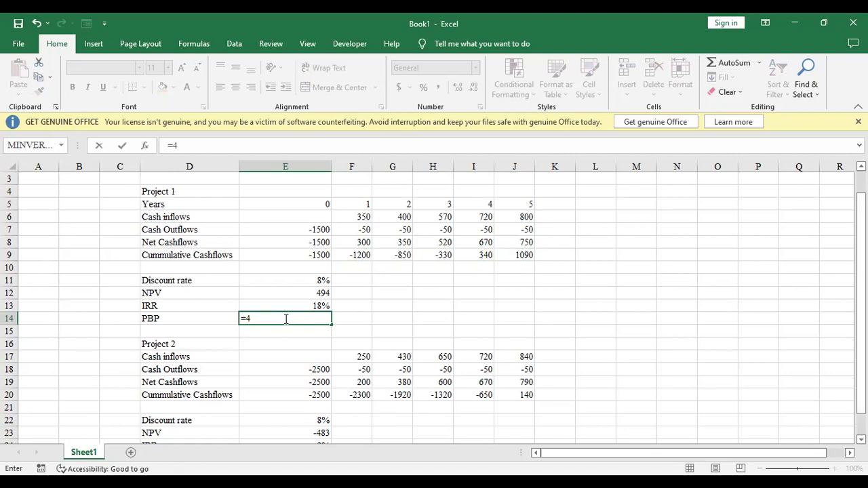
{"action": "type", "text": "("}
{"action": "type", "text": "abs"}
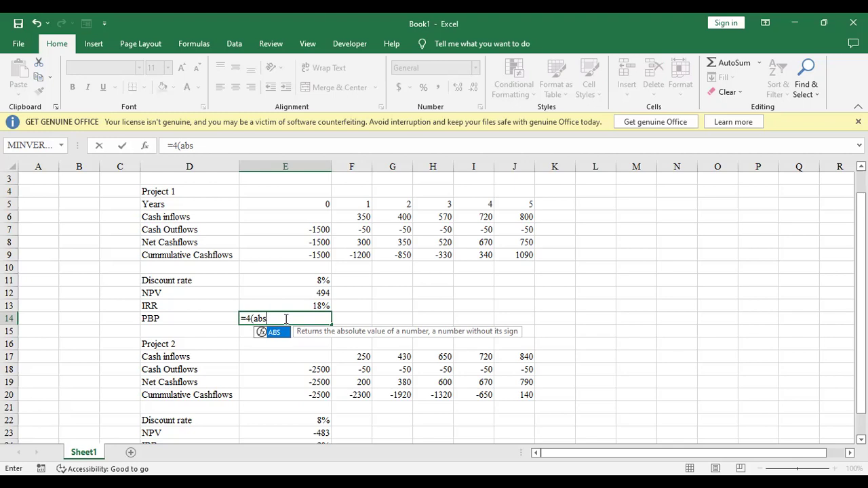
{"action": "key", "text": "Escape"}
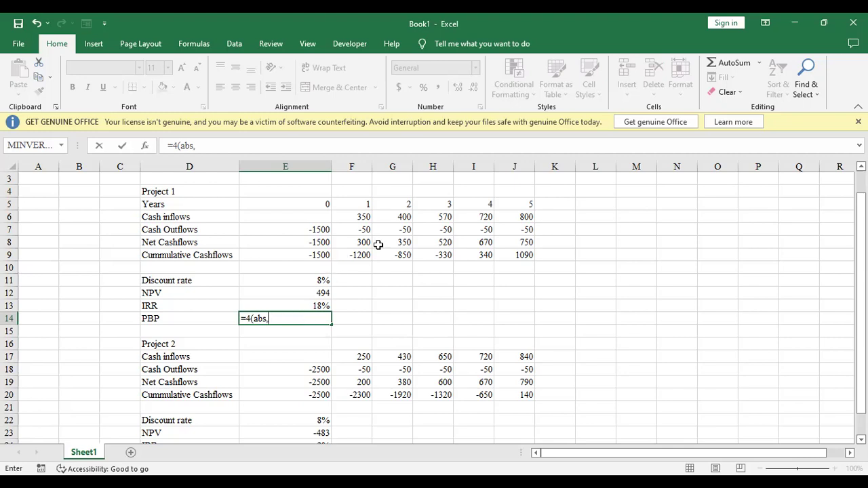
{"action": "left_click", "coordinate": [436, 255]}
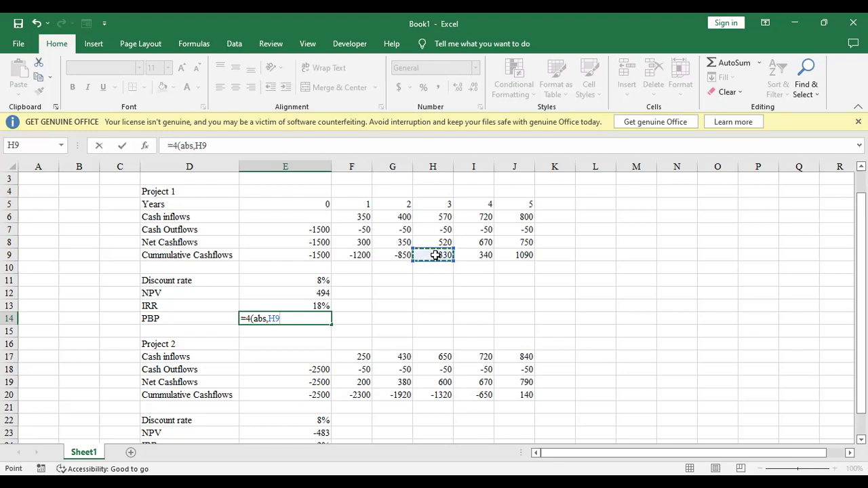
{"action": "type", "text": "/"}
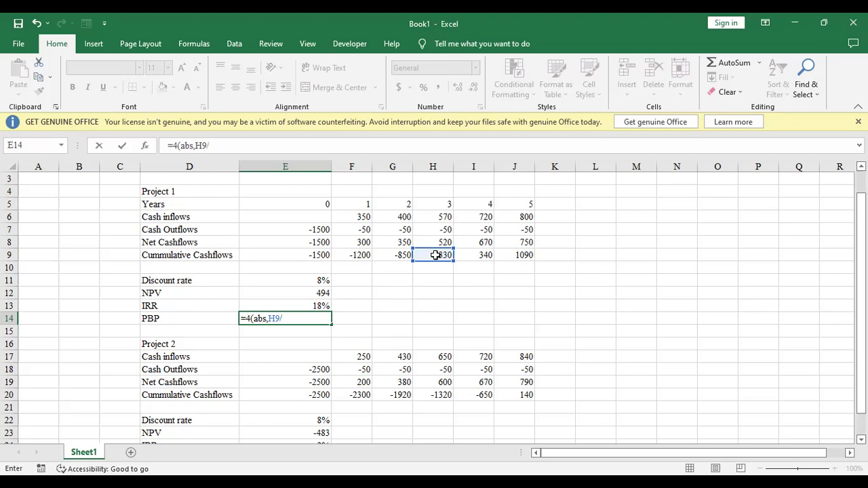
{"action": "left_click", "coordinate": [483, 241]}
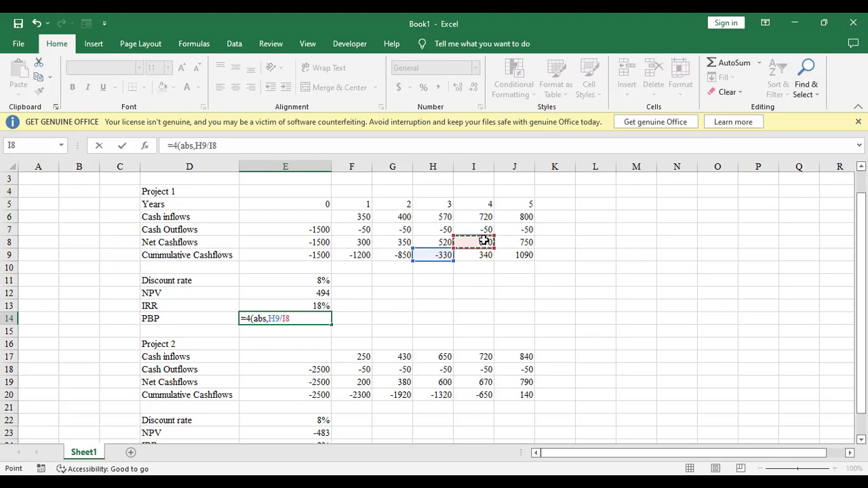
{"action": "type", "text": ")"}
{"action": "key", "text": "Return"}
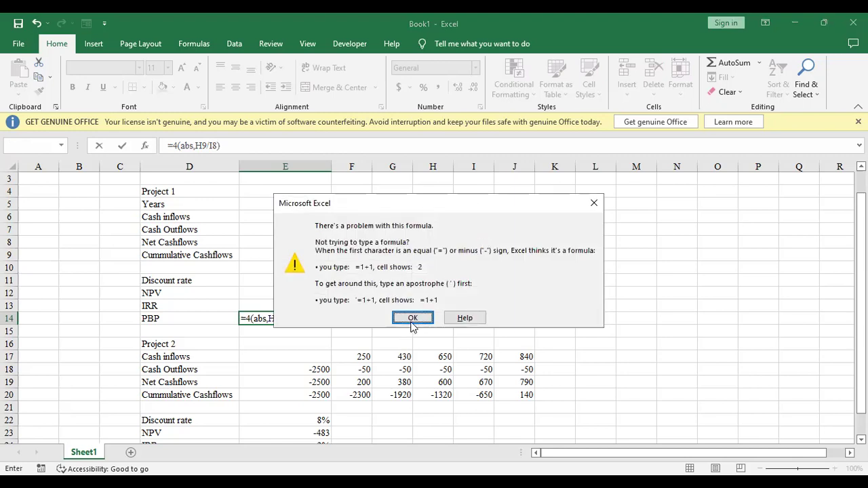
{"action": "left_click", "coordinate": [413, 318]}
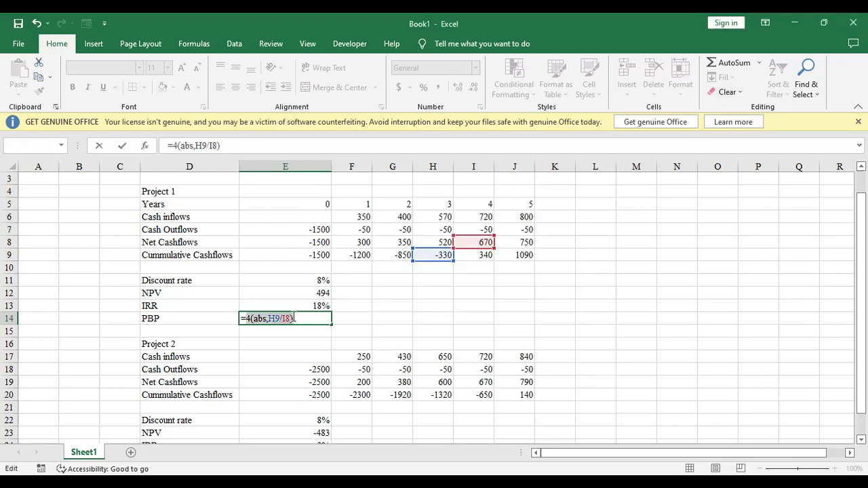
Remove the equals sign from the PBP formula in E14, commit the entry, and clear the cell.
{"action": "left_click", "coordinate": [253, 318]}
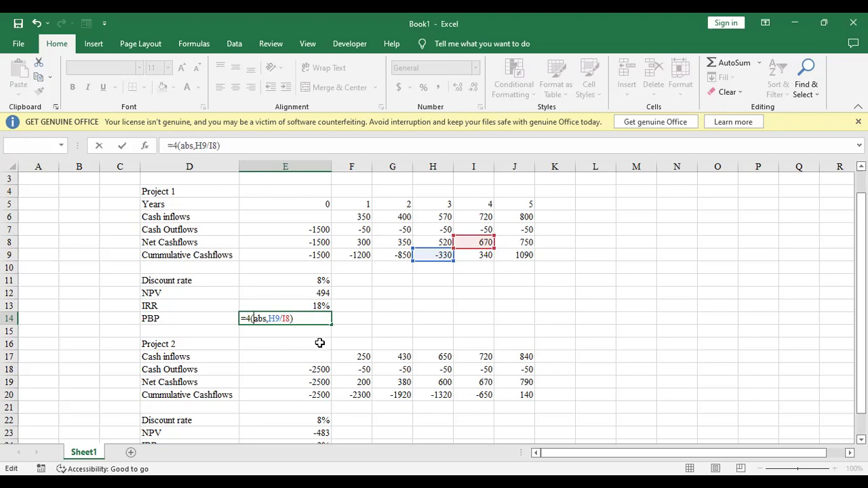
{"action": "left_click", "coordinate": [247, 318]}
{"action": "key", "text": "BackSpace"}
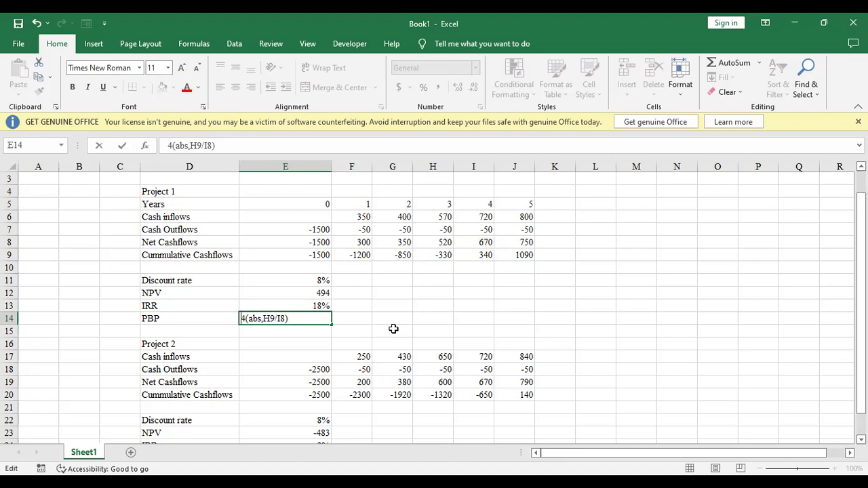
{"action": "key", "text": "Return"}
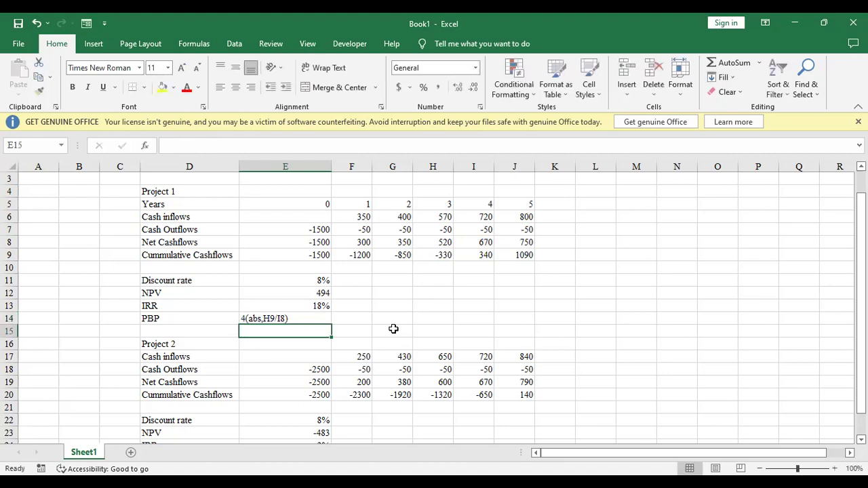
{"action": "left_click", "coordinate": [260, 320]}
{"action": "key", "text": "Return"}
{"action": "left_click", "coordinate": [261, 319]}
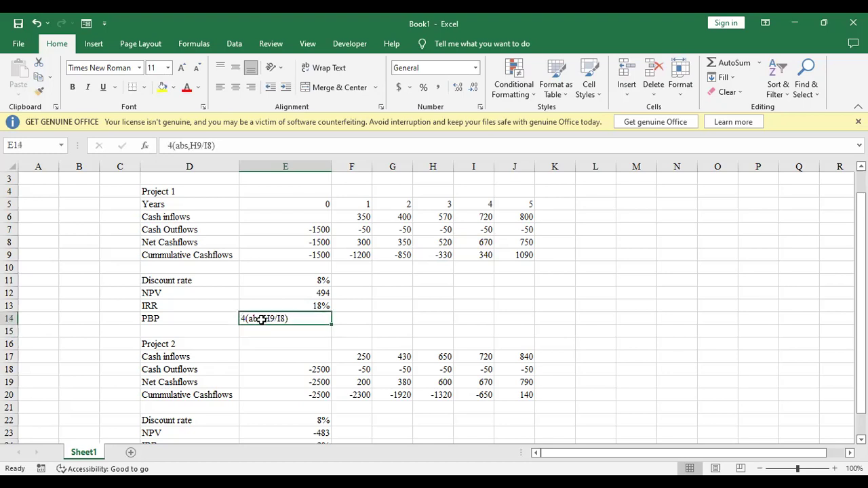
{"action": "key", "text": "BackSpace"}
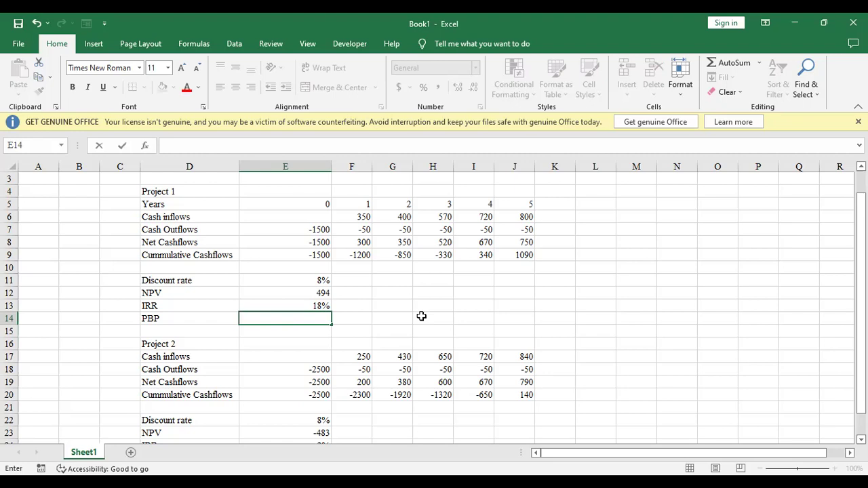
Try to enter the formula =abs(I5,H9/I8) in E14 as Project 1's PBP.
{"action": "type", "text": "ab"}
{"action": "key", "text": "BackSpace"}
{"action": "key", "text": "BackSpace"}
{"action": "type", "text": "="}
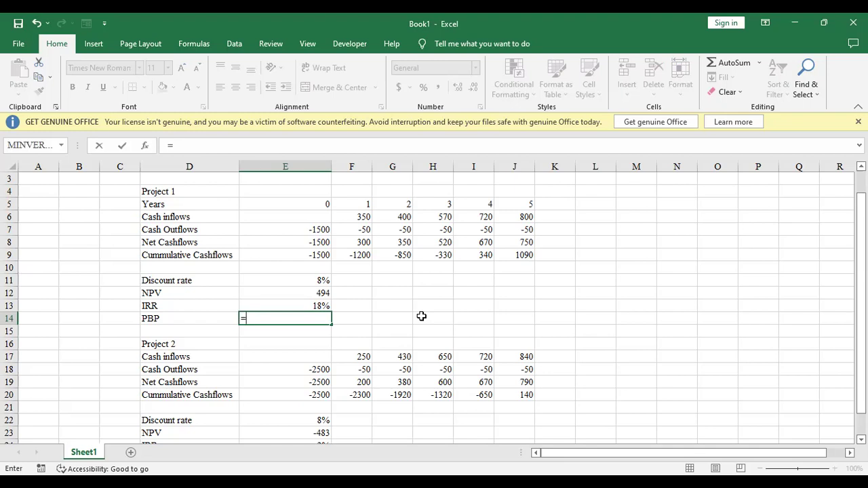
{"action": "type", "text": "abs"}
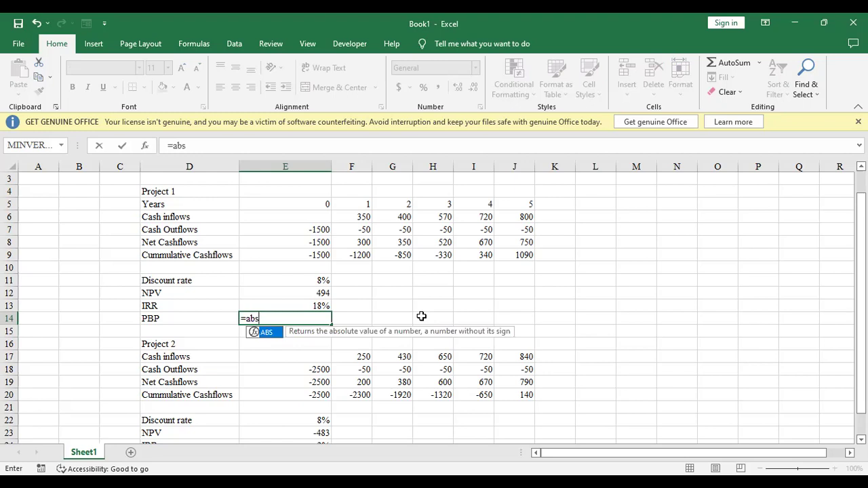
{"action": "type", "text": "("}
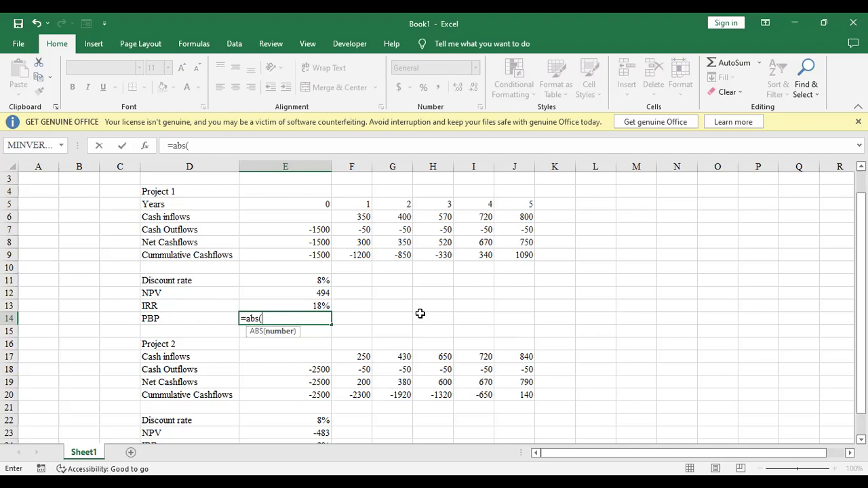
{"action": "left_click", "coordinate": [473, 203]}
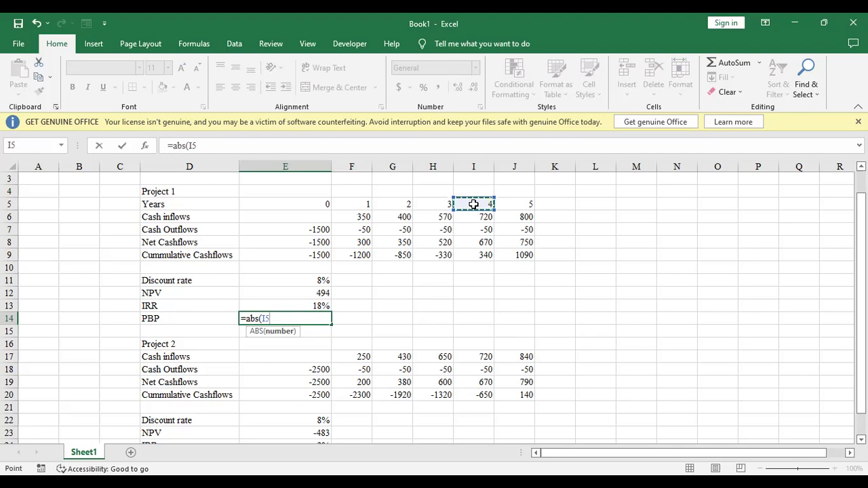
{"action": "type", "text": ","}
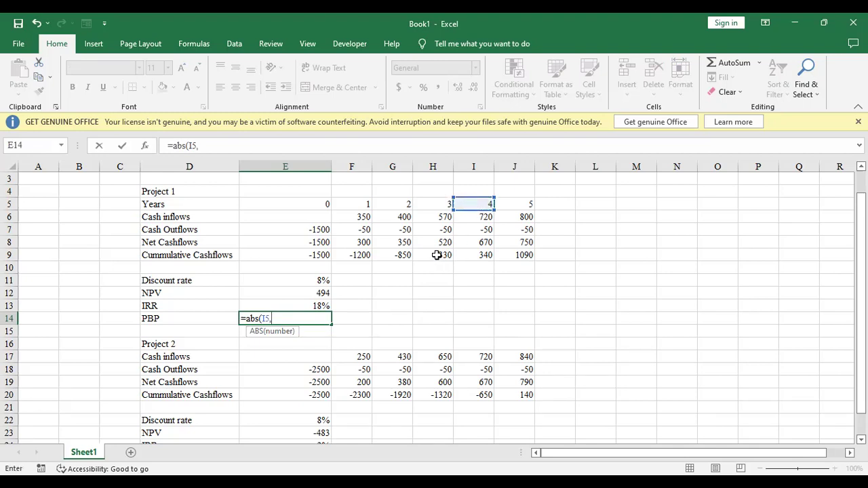
{"action": "left_click", "coordinate": [437, 255]}
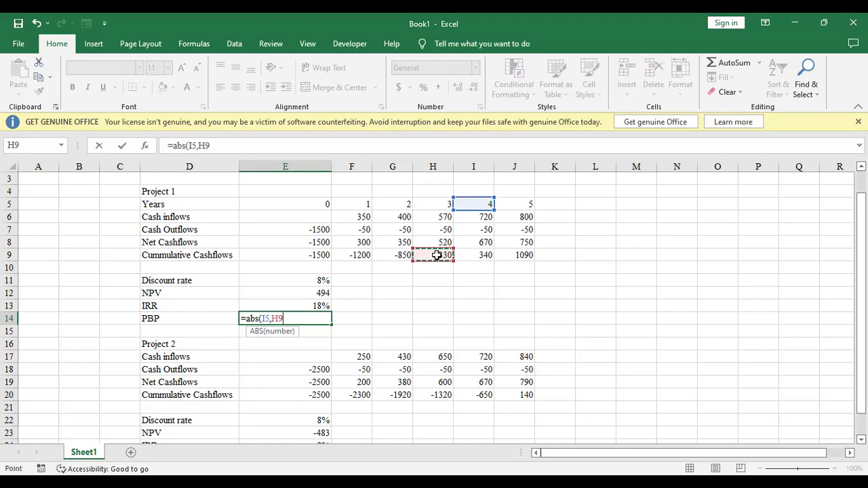
{"action": "type", "text": "/"}
{"action": "left_click", "coordinate": [475, 242]}
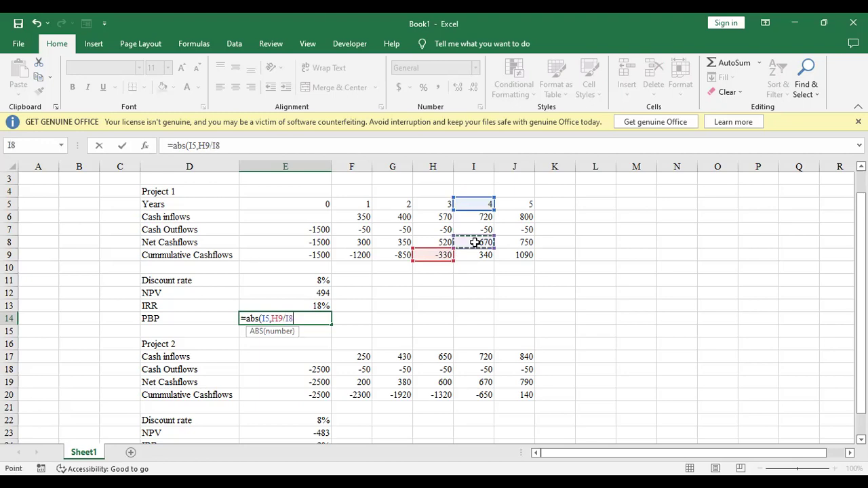
{"action": "type", "text": ")"}
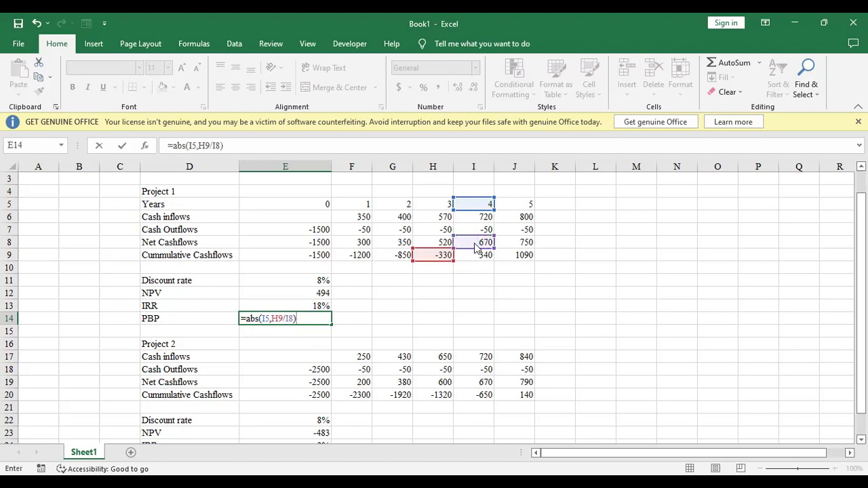
{"action": "key", "text": "Return"}
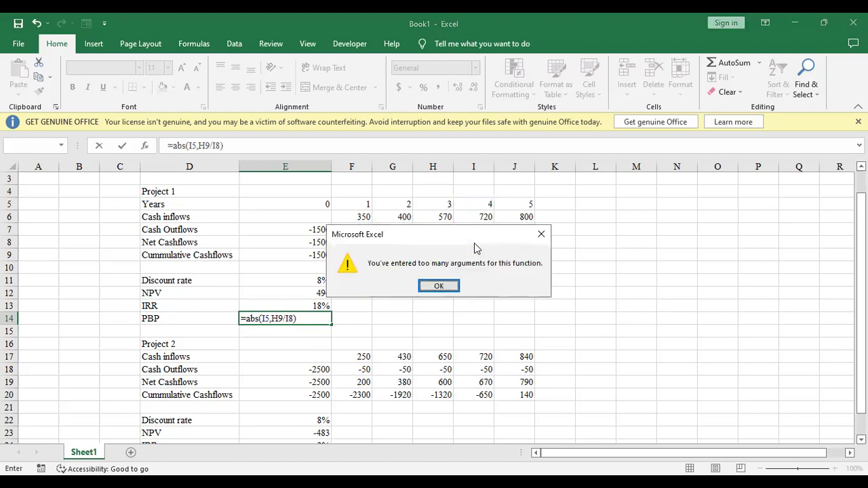
{"action": "left_click", "coordinate": [451, 284]}
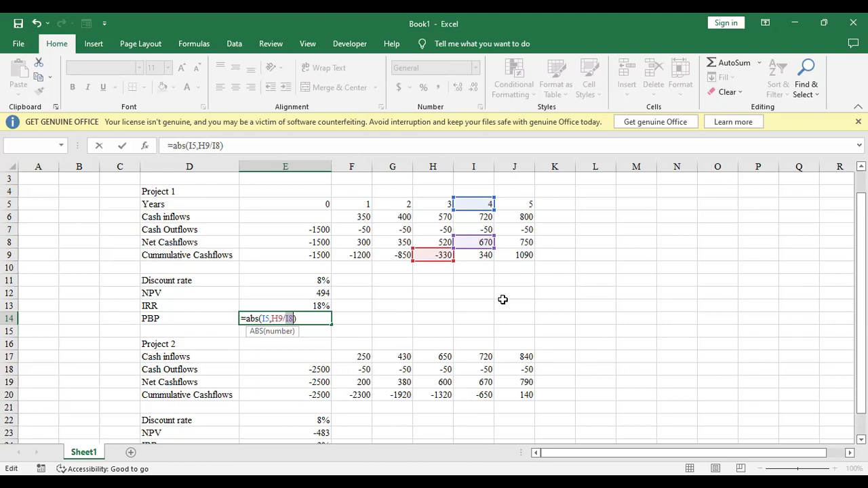
Erase the abs expression from Project 1's PBP formula in E14 and replace it with =4.
{"action": "left_click", "coordinate": [299, 317]}
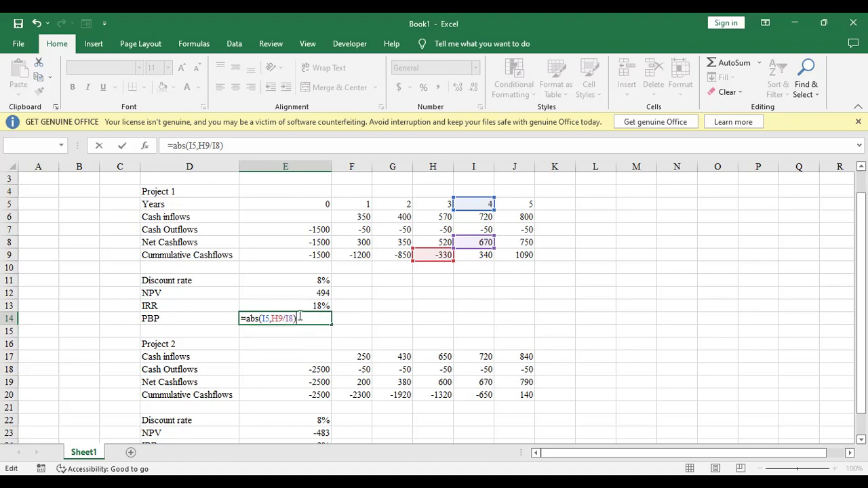
{"action": "key", "text": "BackSpace"}
{"action": "key", "text": "BackSpace"}
{"action": "key", "text": "BackSpace"}
{"action": "key", "text": "BackSpace"}
{"action": "key", "text": "BackSpace"}
{"action": "key", "text": "BackSpace"}
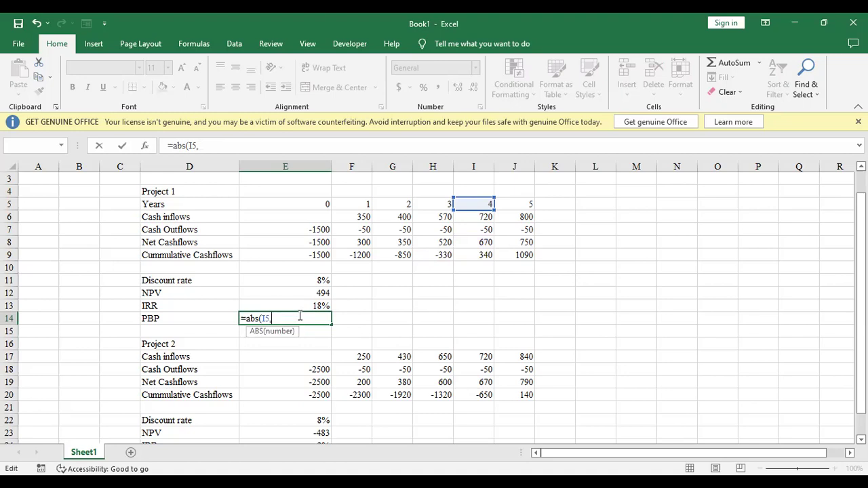
{"action": "key", "text": "BackSpace"}
{"action": "key", "text": "BackSpace"}
{"action": "key", "text": "BackSpace"}
{"action": "key", "text": "BackSpace"}
{"action": "key", "text": "BackSpace"}
{"action": "key", "text": "BackSpace"}
{"action": "key", "text": "BackSpace"}
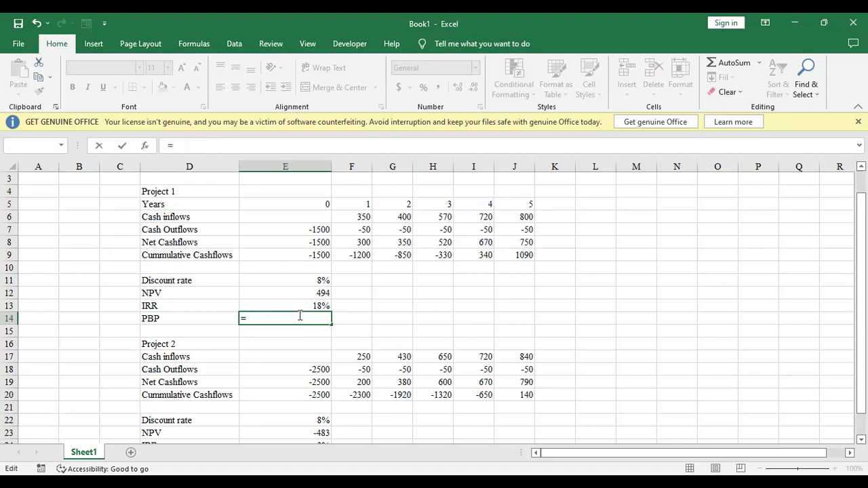
{"action": "type", "text": "4"}
{"action": "left_click", "coordinate": [441, 256]}
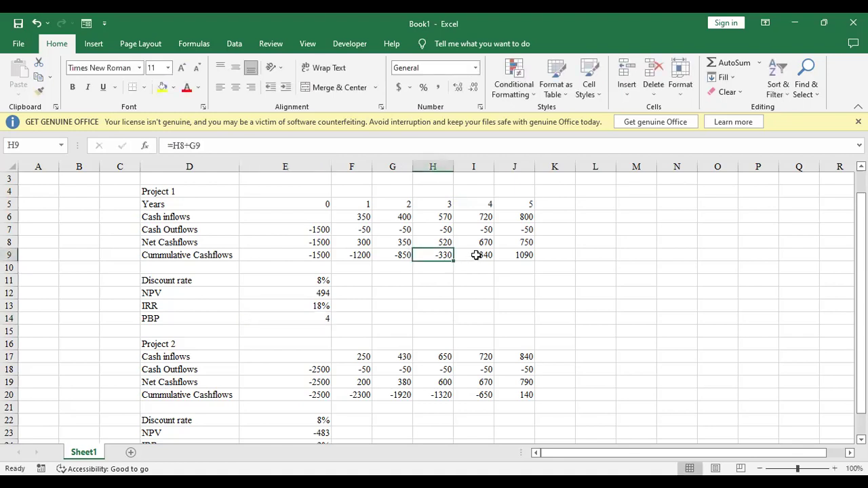
Enter the formula =4+abs(H9/I8) in E14 as Project 1's PBP.
{"action": "left_click", "coordinate": [323, 319]}
{"action": "type", "text": "="}
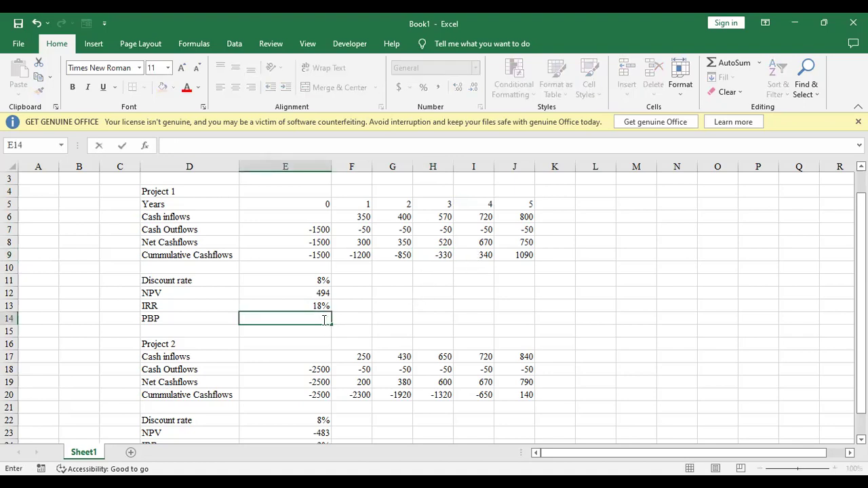
{"action": "type", "text": "4"}
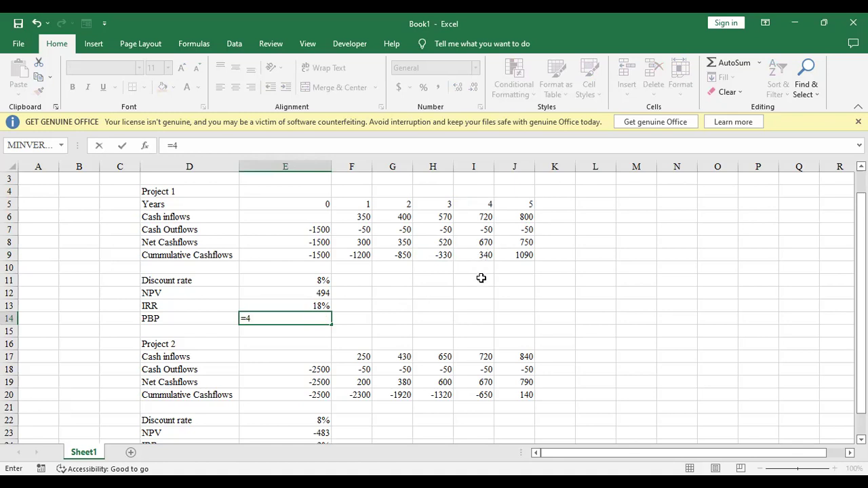
{"action": "type", "text": "+a"}
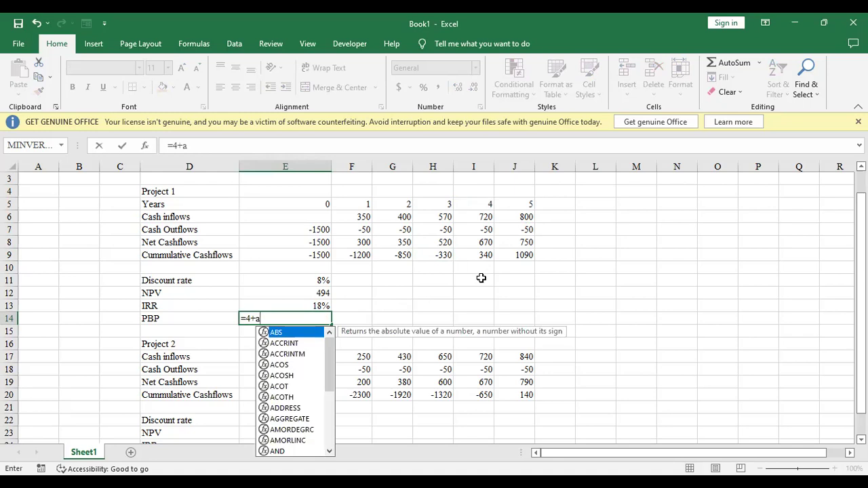
{"action": "type", "text": "bs"}
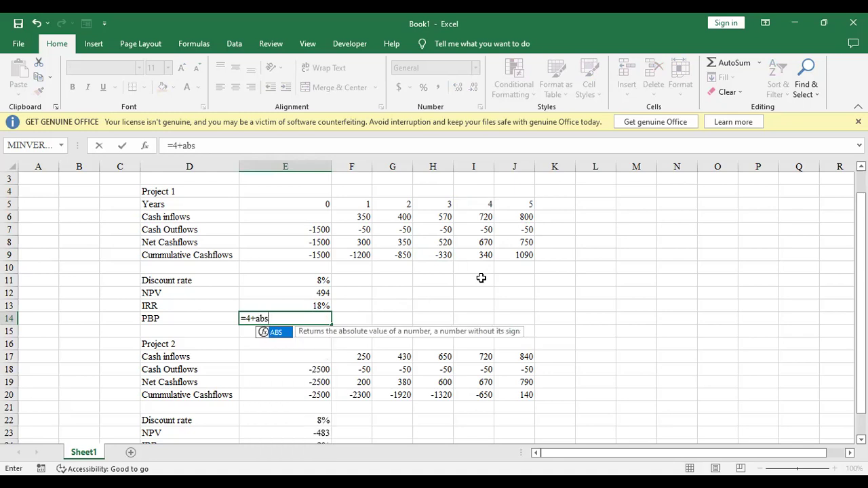
{"action": "type", "text": "("}
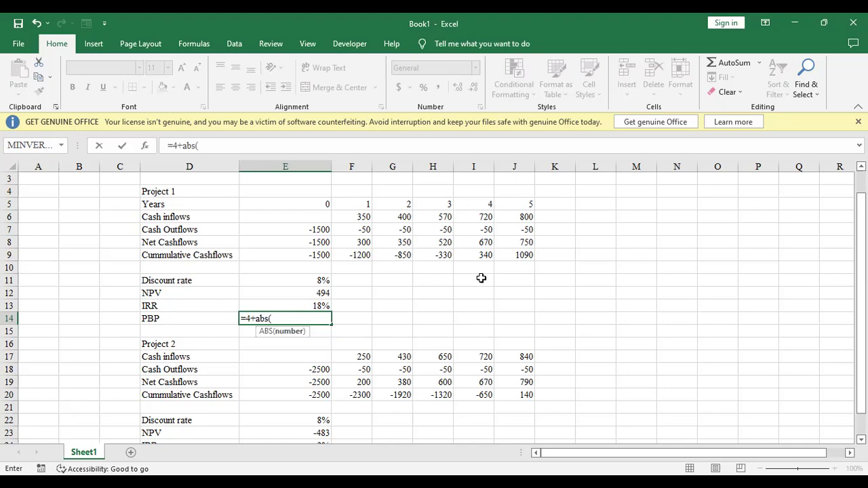
{"action": "left_click", "coordinate": [441, 254]}
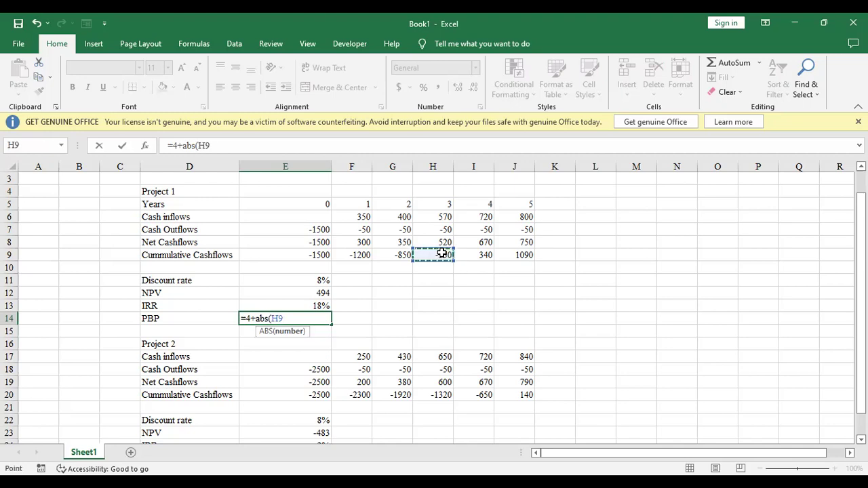
{"action": "type", "text": "/"}
{"action": "left_click", "coordinate": [470, 242]}
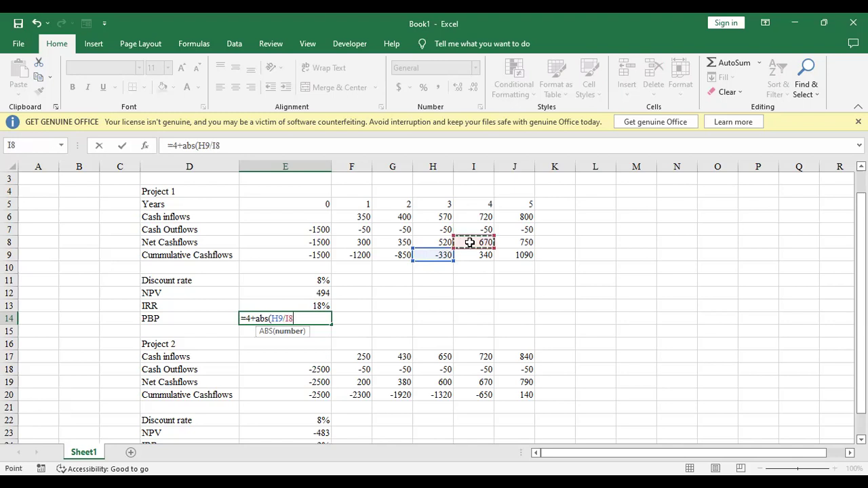
{"action": "type", "text": ")"}
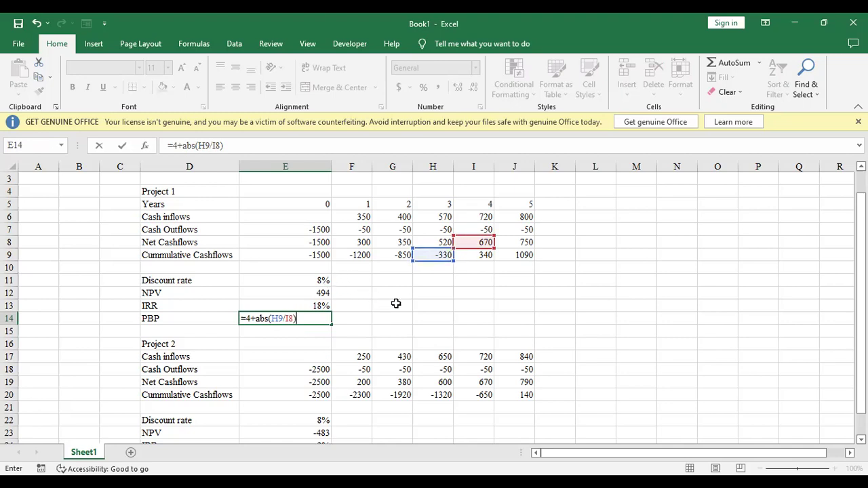
{"action": "key", "text": "Return"}
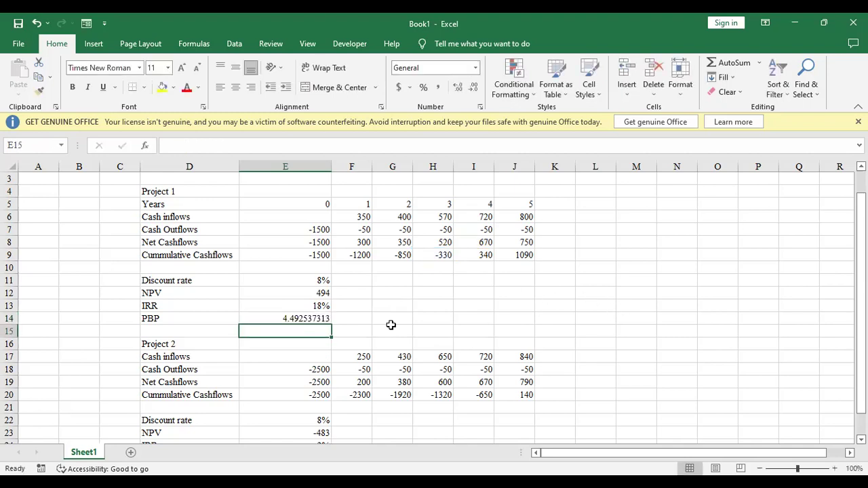
Reduce the displayed decimals of Project 1's PBP in E14 to one decimal place.
{"action": "left_click", "coordinate": [295, 321]}
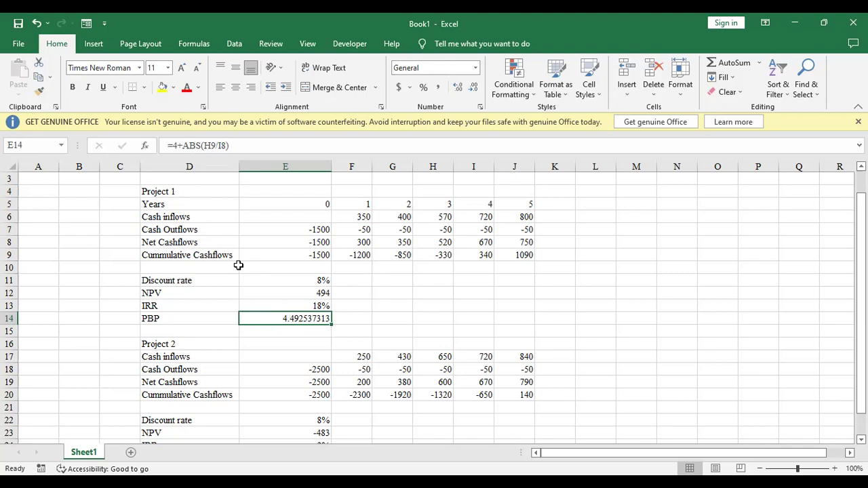
{"action": "left_click", "coordinate": [468, 243]}
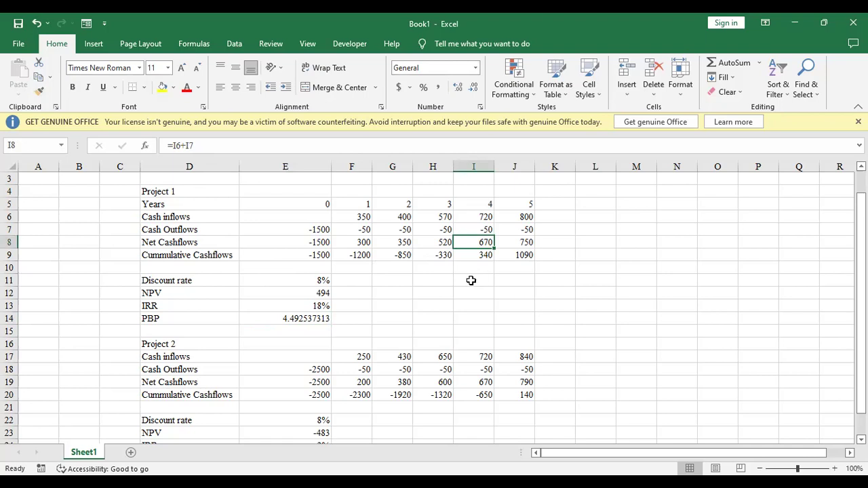
{"action": "left_click", "coordinate": [303, 319]}
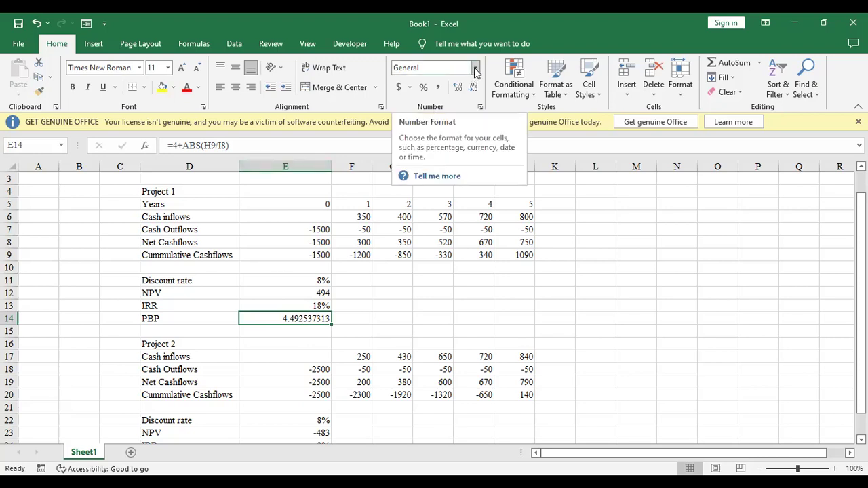
{"action": "left_click", "coordinate": [473, 92]}
{"action": "left_click", "coordinate": [473, 92]}
{"action": "left_click", "coordinate": [473, 91]}
{"action": "left_click", "coordinate": [472, 92]}
{"action": "left_click", "coordinate": [472, 91]}
{"action": "left_click", "coordinate": [473, 92]}
{"action": "left_click", "coordinate": [473, 91]}
{"action": "left_click", "coordinate": [473, 92]}
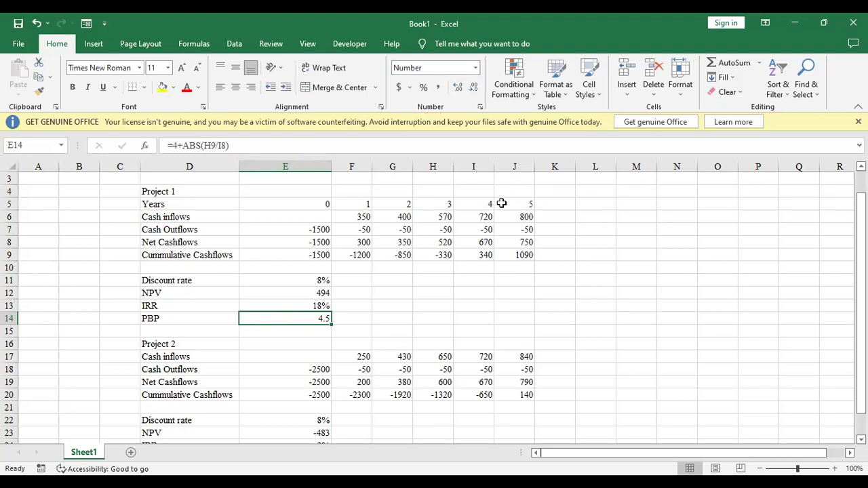
{"action": "left_click", "coordinate": [601, 255]}
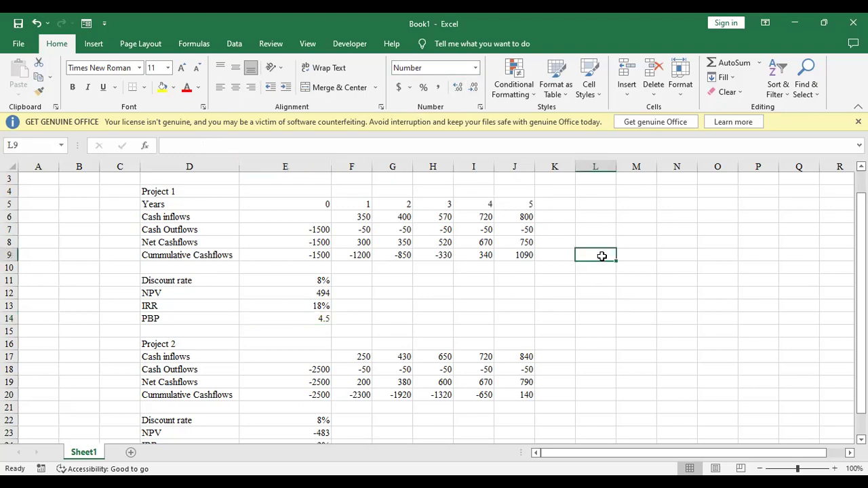
Copy Project 1's PBP formula from E14 into E25 as Project 2's PBP.
{"action": "left_click", "coordinate": [321, 320]}
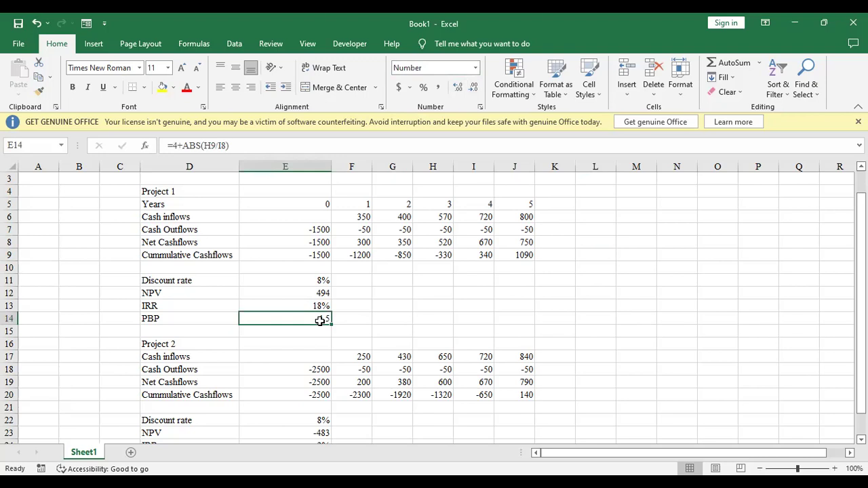
{"action": "key", "text": "ctrl+c"}
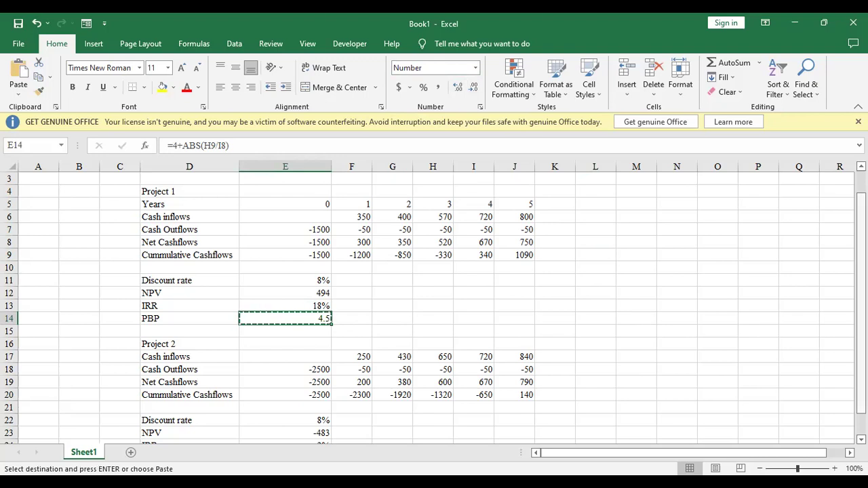
{"action": "scroll", "coordinate": [434, 306], "scroll_direction": "down", "scroll_amount": 1}
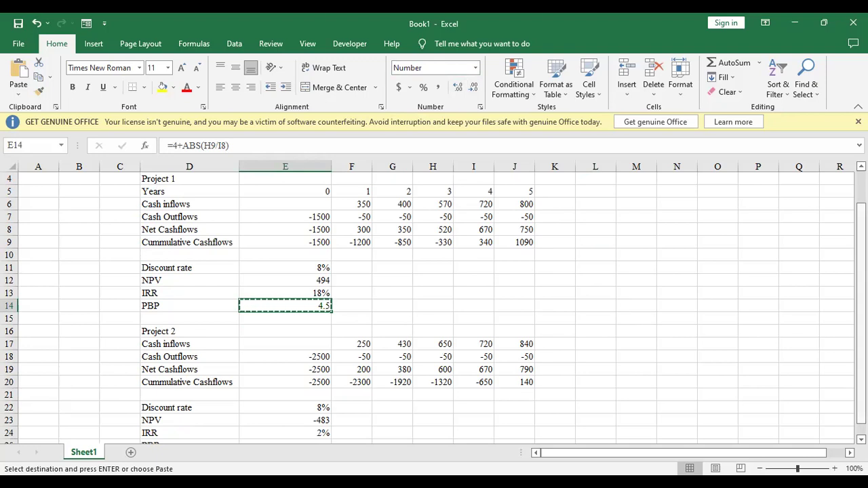
{"action": "scroll", "coordinate": [617, 398], "scroll_direction": "down", "scroll_amount": 1}
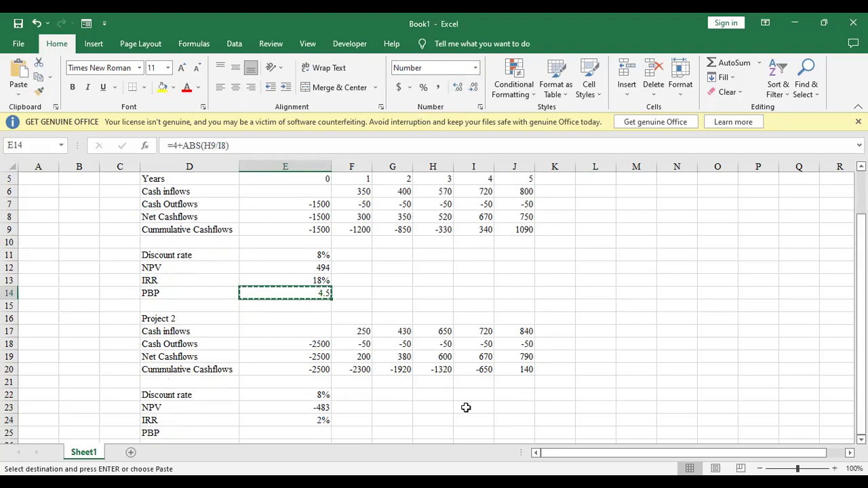
{"action": "key", "text": "Down"}
{"action": "key", "text": "Down"}
{"action": "key", "text": "Down"}
{"action": "key", "text": "Down"}
{"action": "key", "text": "Down"}
{"action": "key", "text": "Down"}
{"action": "key", "text": "Down"}
{"action": "key", "text": "Down"}
{"action": "key", "text": "Down"}
{"action": "key", "text": "Down"}
{"action": "key", "text": "Down"}
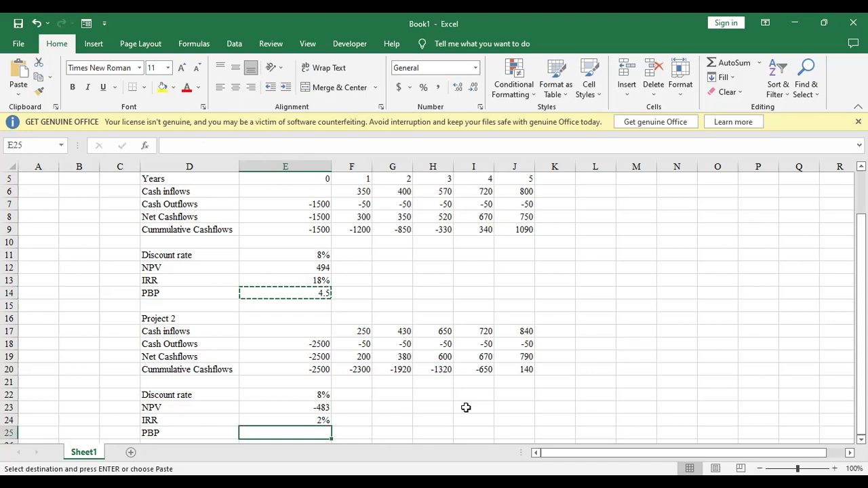
{"action": "key", "text": "ctrl+v"}
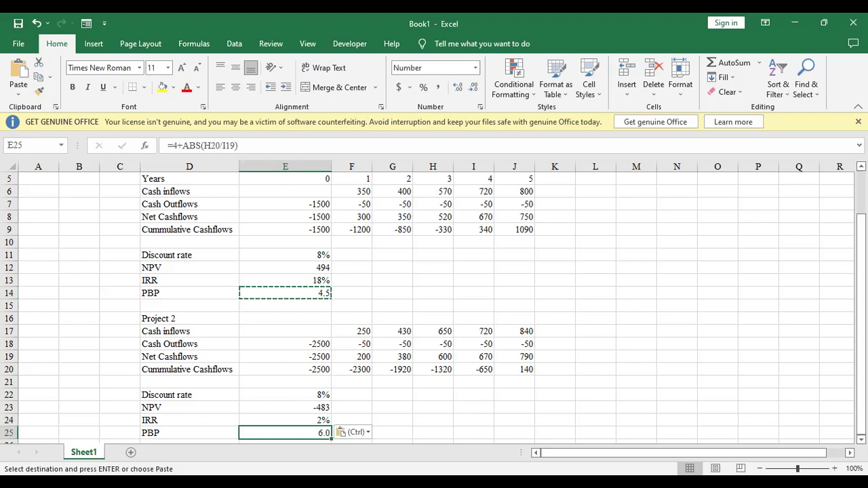
Examine Project 2's discount rate, NPV, IRR and PBP cells in E22:E25.
{"action": "scroll", "coordinate": [434, 305], "scroll_direction": "down", "scroll_amount": 1}
{"action": "scroll", "coordinate": [565, 374], "scroll_direction": "down", "scroll_amount": 4}
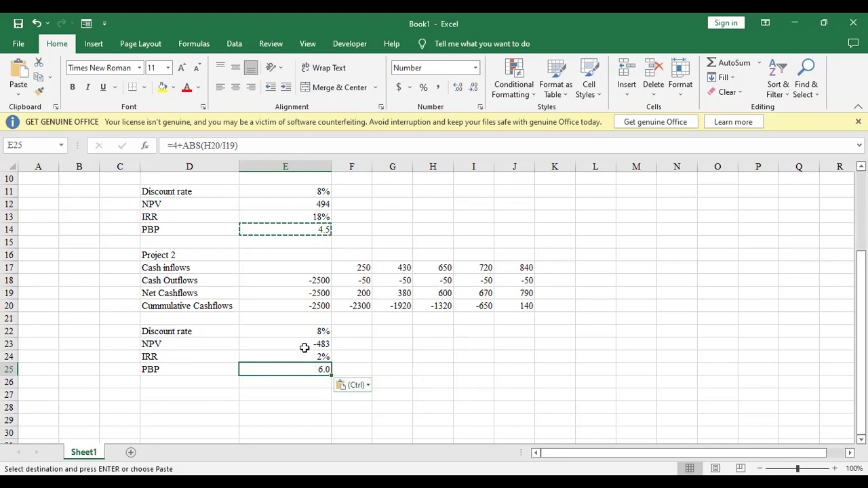
{"action": "left_click", "coordinate": [303, 344]}
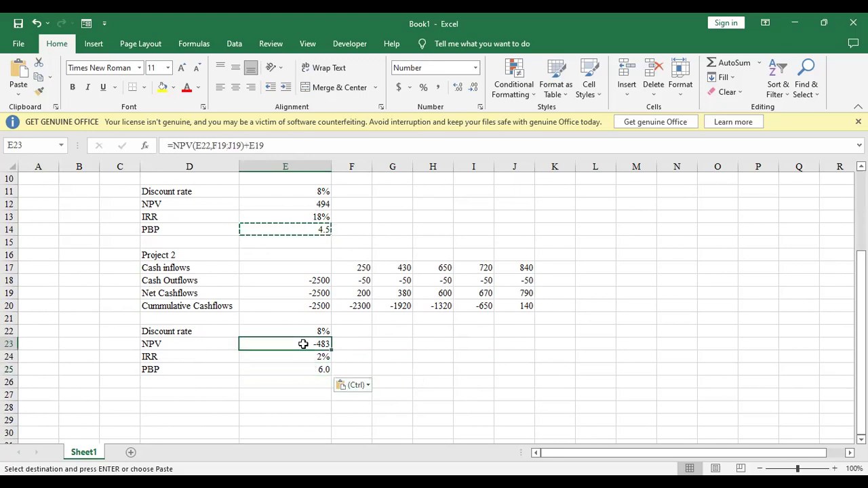
{"action": "left_click", "coordinate": [306, 357]}
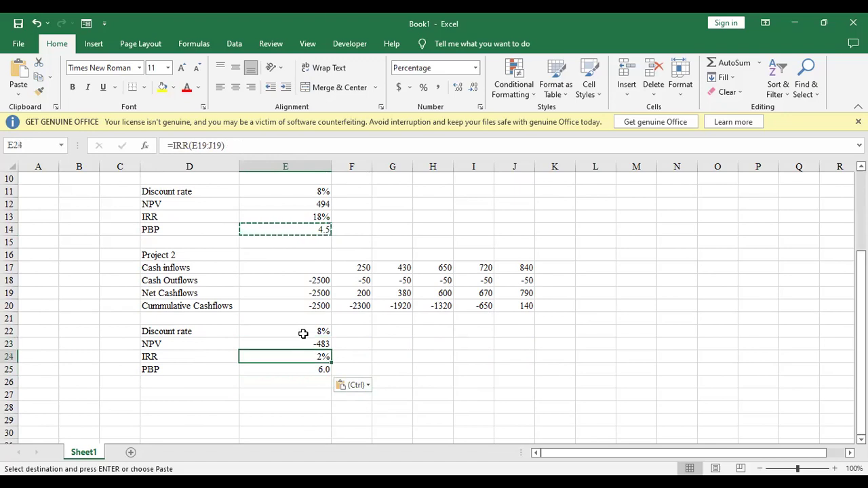
{"action": "left_click", "coordinate": [303, 330]}
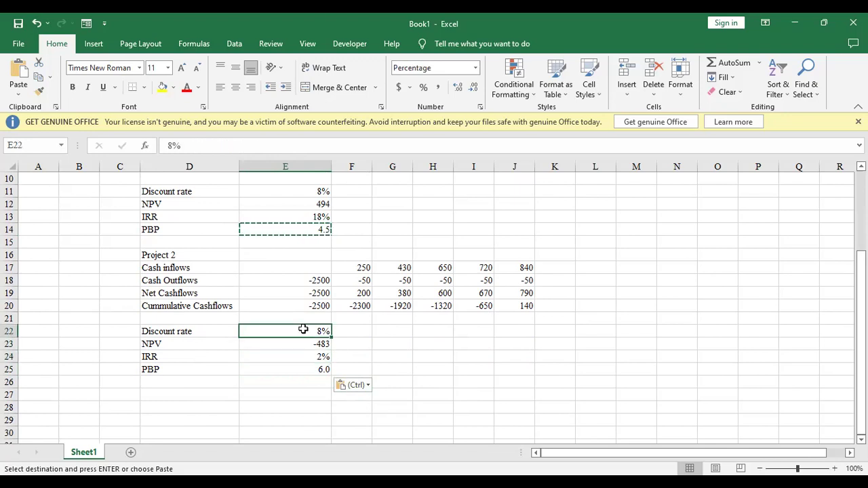
{"action": "left_click", "coordinate": [302, 369]}
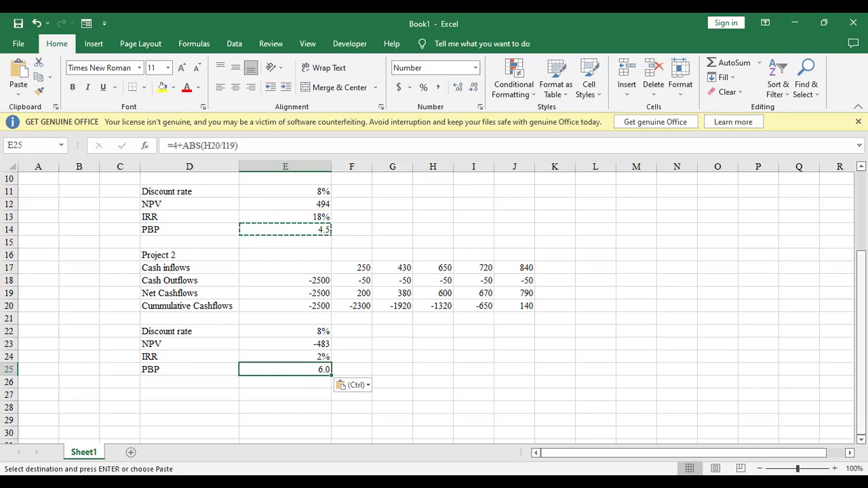
Convert Project 1's cashflow range D5:J9 into a table with the Years row as headers.
{"action": "scroll", "coordinate": [860, 305], "scroll_direction": "up", "scroll_amount": 1}
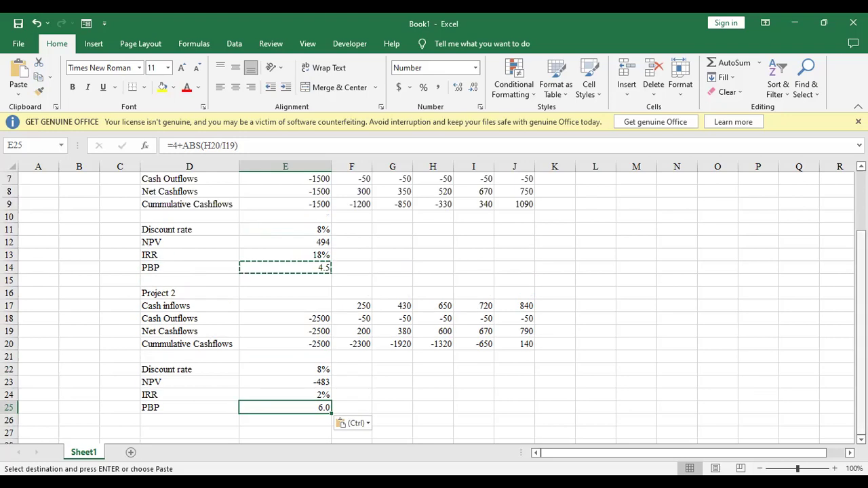
{"action": "left_click_drag", "start_coordinate": [860, 332], "coordinate": [860, 275]}
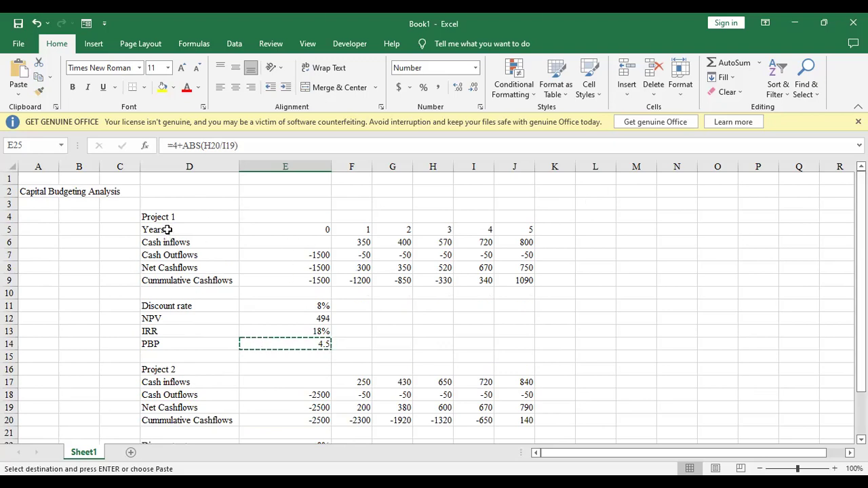
{"action": "left_click_drag", "start_coordinate": [167, 230], "coordinate": [509, 282]}
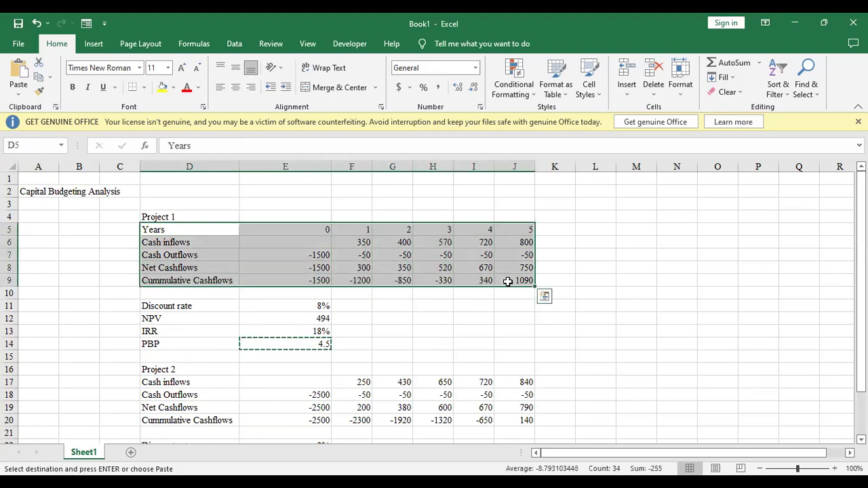
{"action": "left_click", "coordinate": [94, 44]}
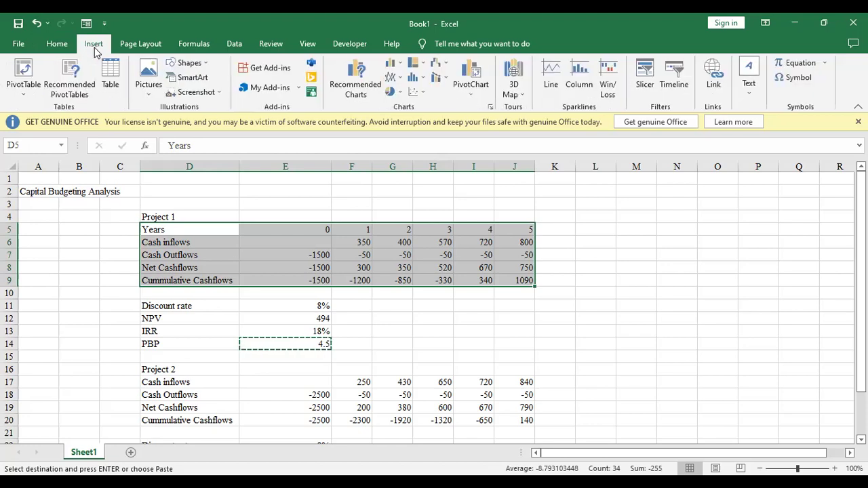
{"action": "left_click", "coordinate": [110, 80]}
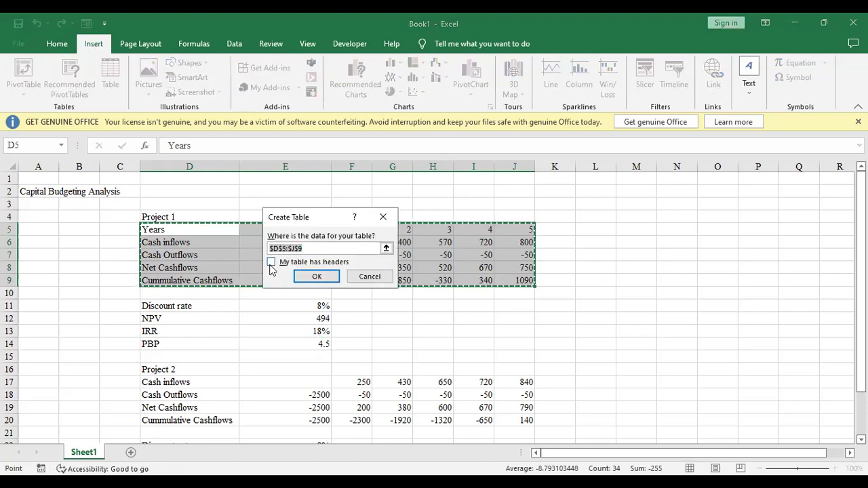
{"action": "left_click", "coordinate": [272, 264]}
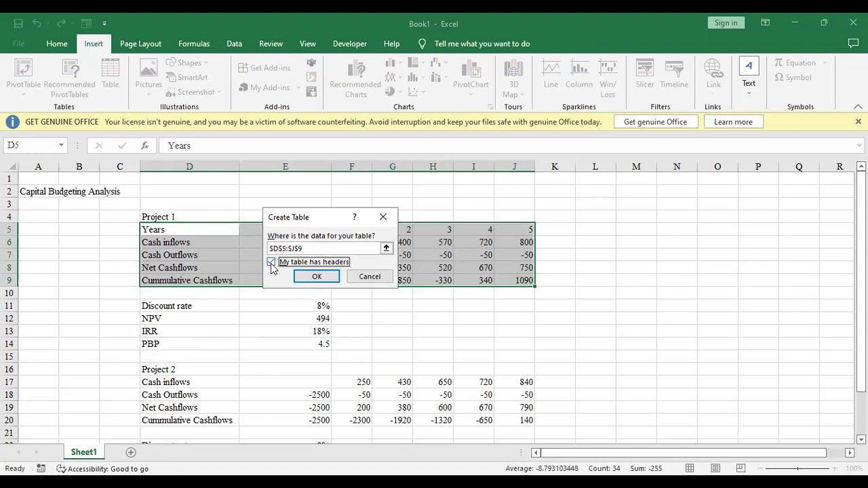
{"action": "left_click", "coordinate": [310, 278]}
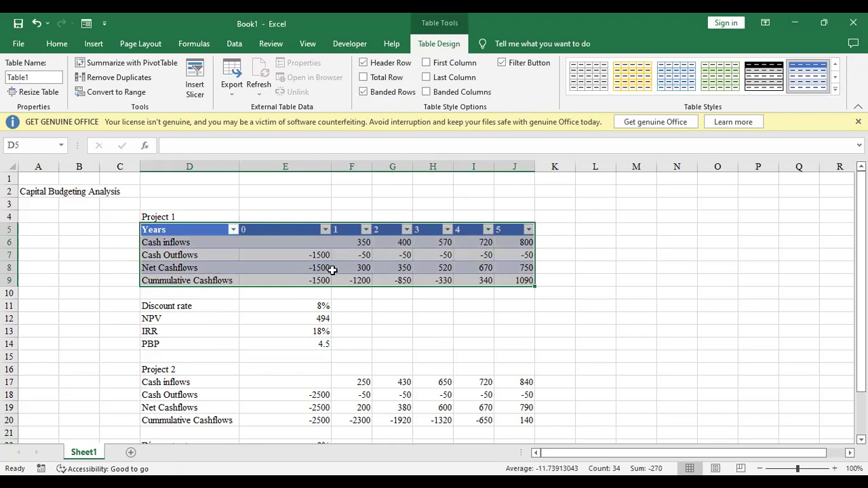
Create a PivotTable from Project 1's cashflow table, Table1, on a new worksheet.
{"action": "left_click", "coordinate": [327, 269]}
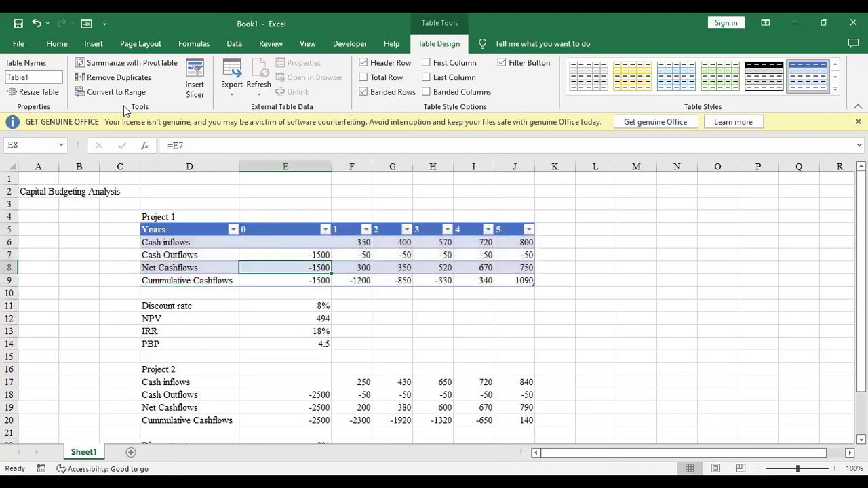
{"action": "left_click", "coordinate": [94, 44]}
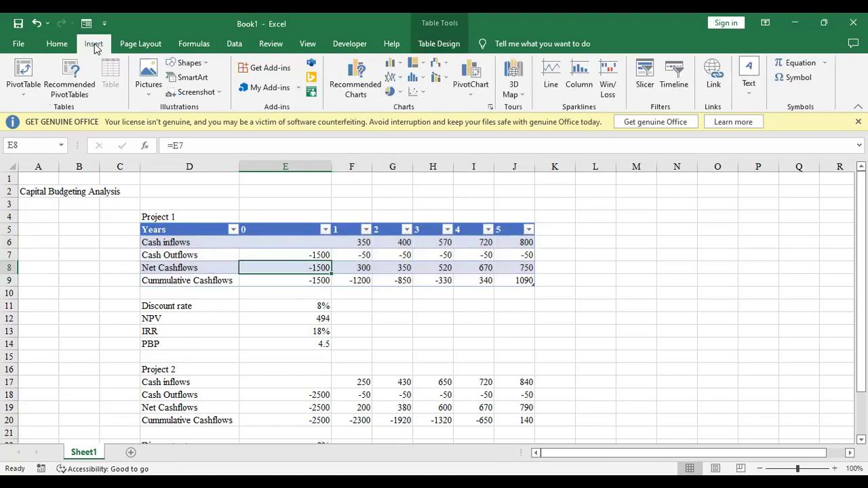
{"action": "left_click", "coordinate": [26, 74]}
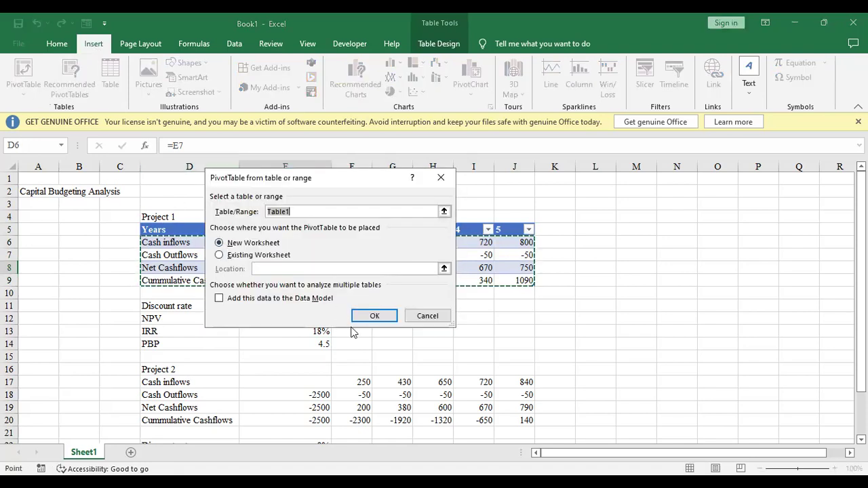
{"action": "left_click", "coordinate": [373, 317]}
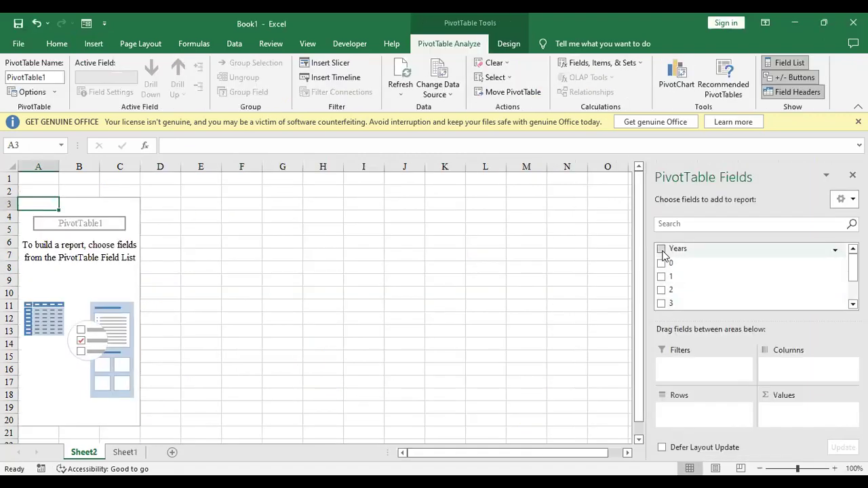
Set Years as the PivotTable's row field and add fields 0, 1, 2, 3, 4 and 5 as summed values.
{"action": "left_click_drag", "start_coordinate": [663, 253], "coordinate": [688, 415]}
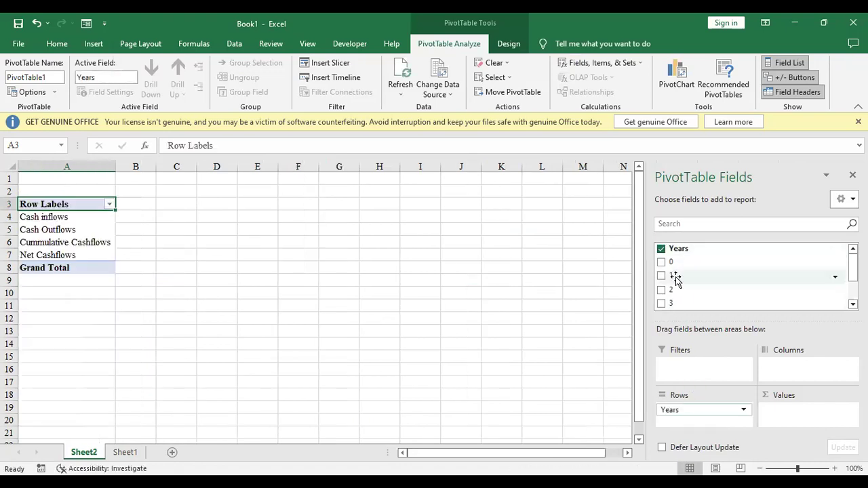
{"action": "left_click_drag", "start_coordinate": [664, 268], "coordinate": [778, 412]}
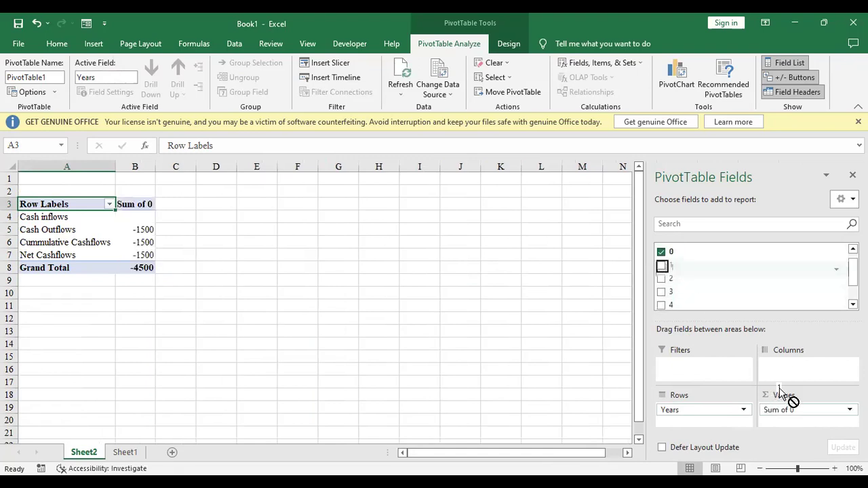
{"action": "scroll", "coordinate": [664, 271], "scroll_direction": "down", "scroll_amount": 1}
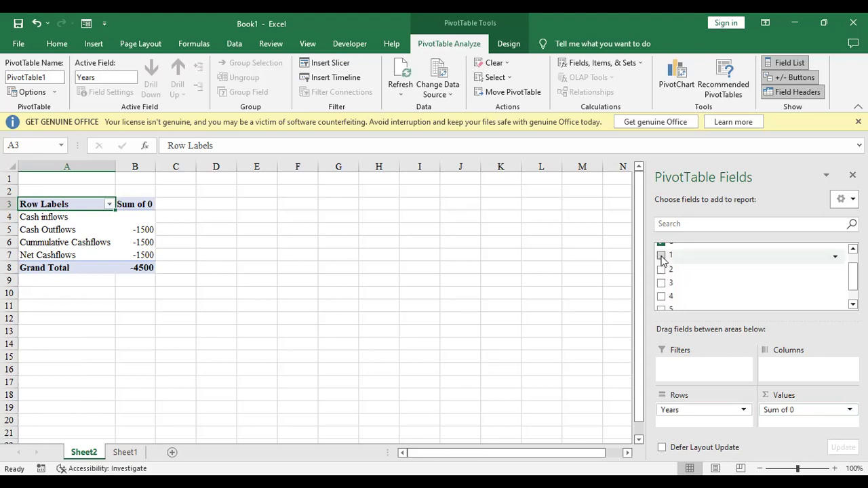
{"action": "left_click_drag", "start_coordinate": [663, 255], "coordinate": [773, 414]}
{"action": "left_click_drag", "start_coordinate": [661, 270], "coordinate": [781, 422]}
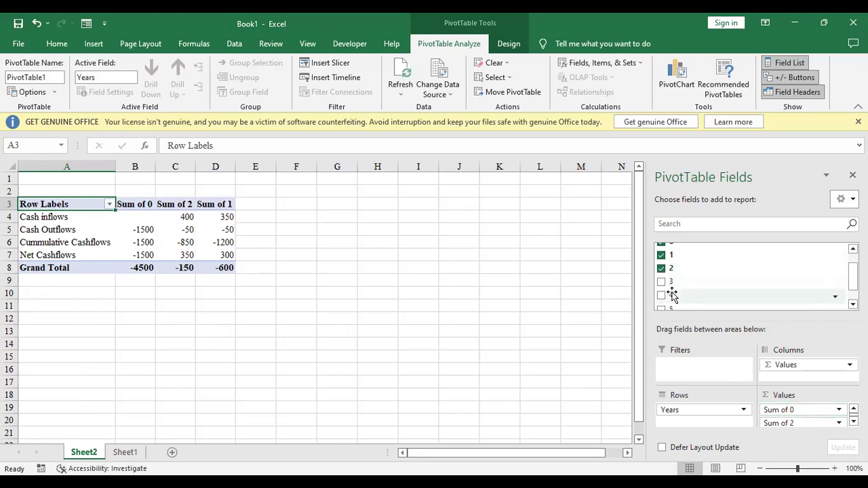
{"action": "left_click_drag", "start_coordinate": [662, 283], "coordinate": [780, 414]}
{"action": "left_click_drag", "start_coordinate": [664, 298], "coordinate": [786, 423]}
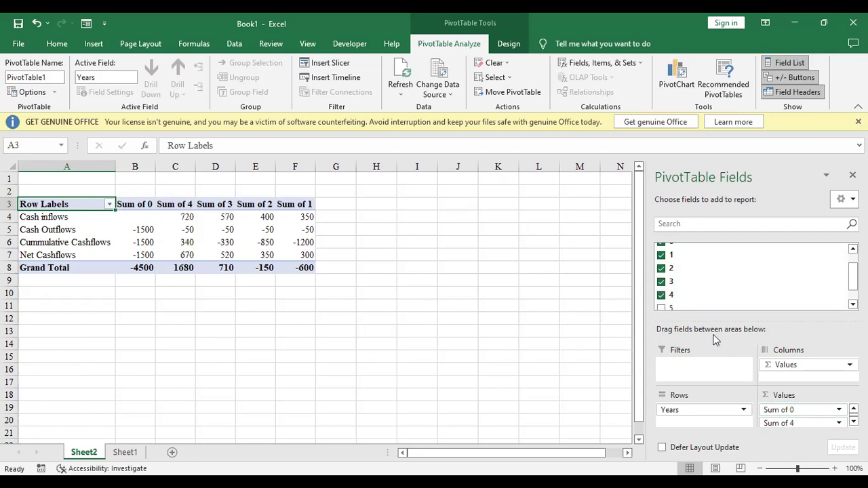
{"action": "left_click_drag", "start_coordinate": [662, 309], "coordinate": [797, 421]}
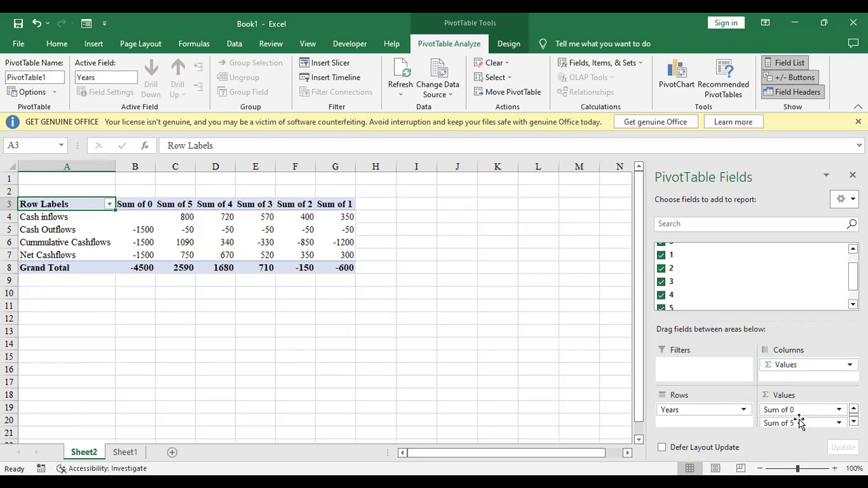
Sort the PivotTable's cashflow rows from largest to smallest by Sum of 1.
{"action": "left_click", "coordinate": [343, 242]}
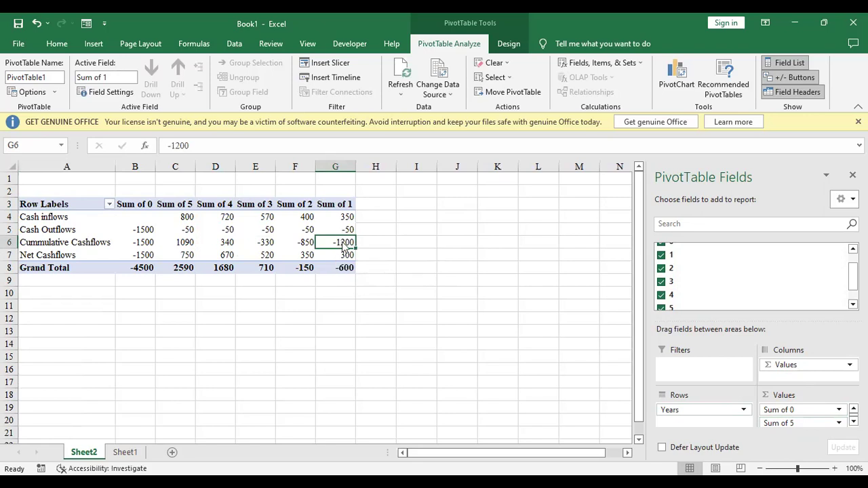
{"action": "right_click", "coordinate": [345, 246]}
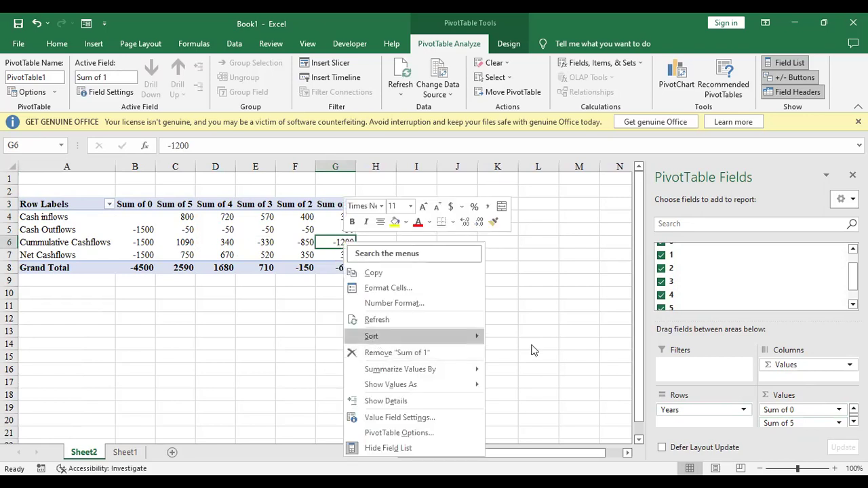
{"action": "mouse_move", "coordinate": [407, 336]}
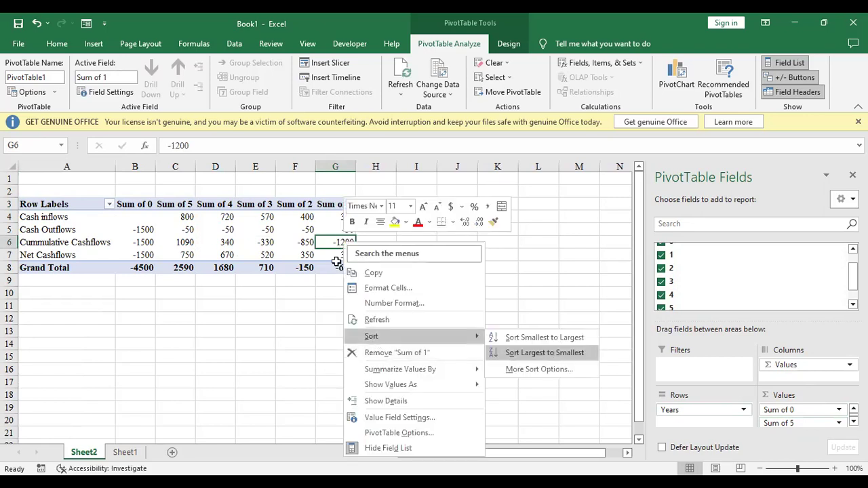
{"action": "left_click", "coordinate": [550, 353]}
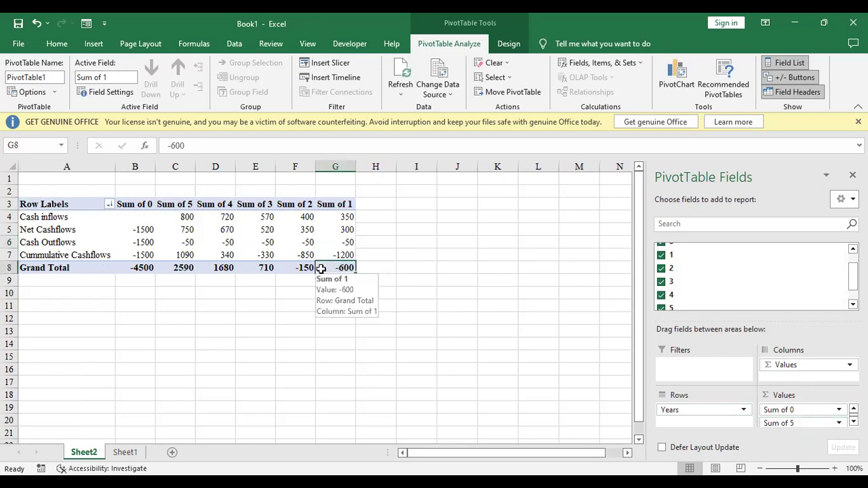
Sort the PivotTable's value columns from largest to smallest by their Grand Total.
{"action": "left_click", "coordinate": [320, 271]}
{"action": "right_click", "coordinate": [322, 272]}
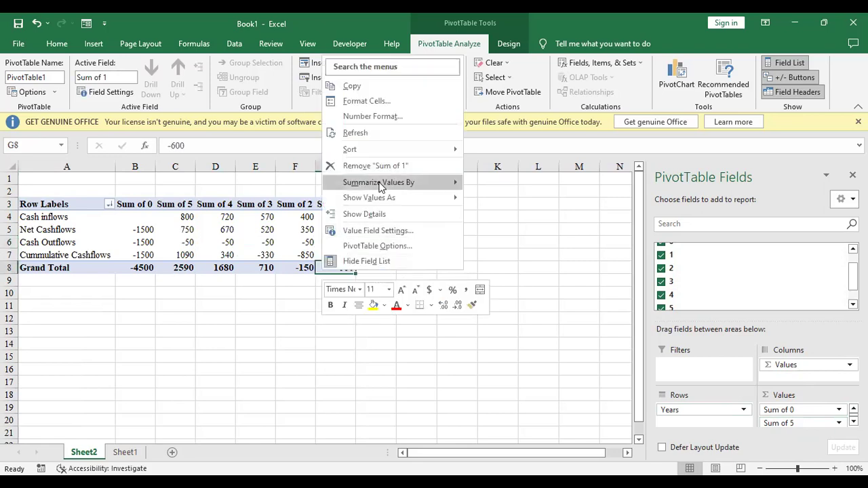
{"action": "mouse_move", "coordinate": [372, 149]}
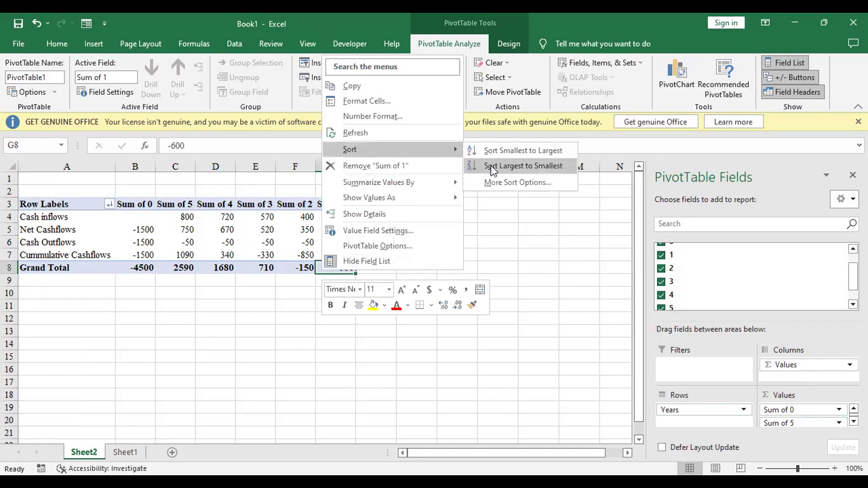
{"action": "left_click", "coordinate": [492, 166]}
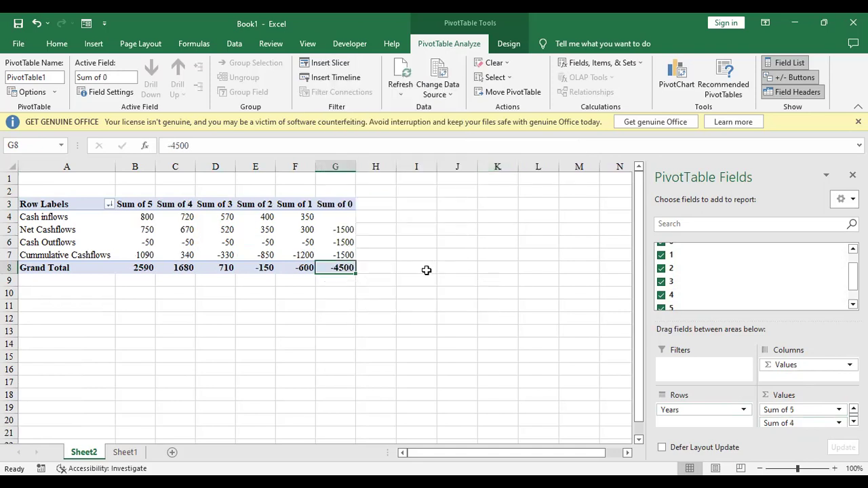
{"action": "left_click", "coordinate": [426, 269]}
Start a PivotChart from the cashflow PivotTable and choose the Pie chart type.
{"action": "left_click", "coordinate": [228, 244]}
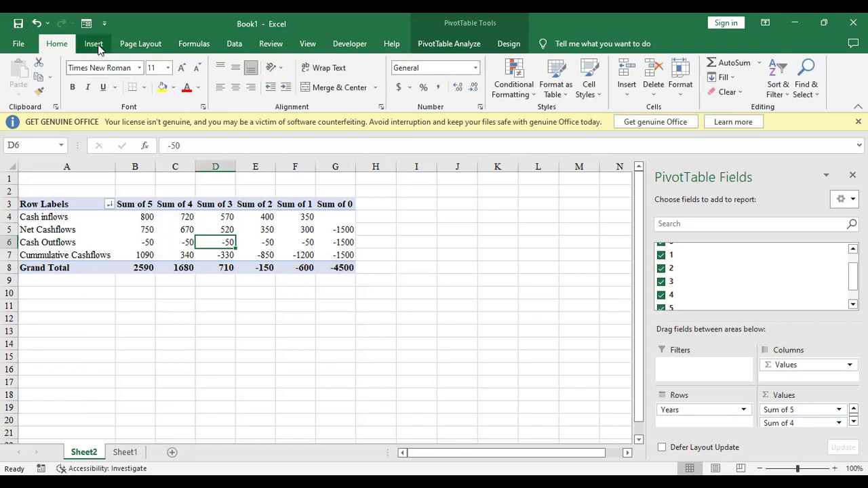
{"action": "left_click", "coordinate": [442, 45]}
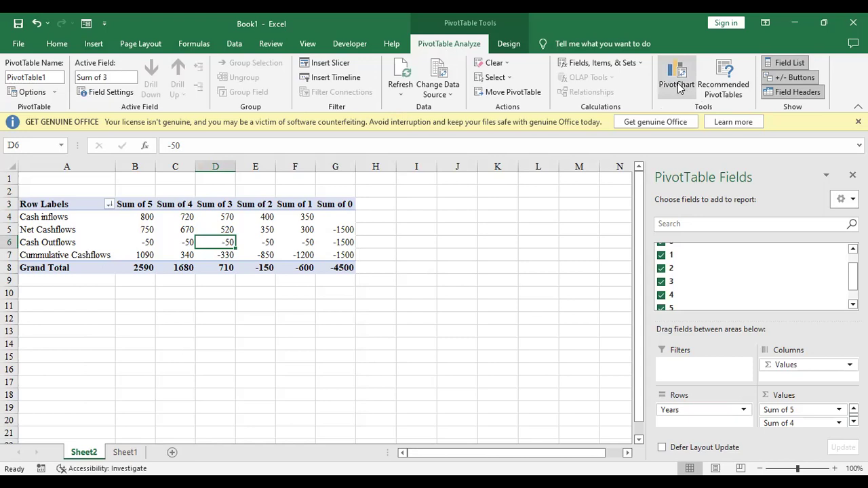
{"action": "left_click", "coordinate": [677, 81]}
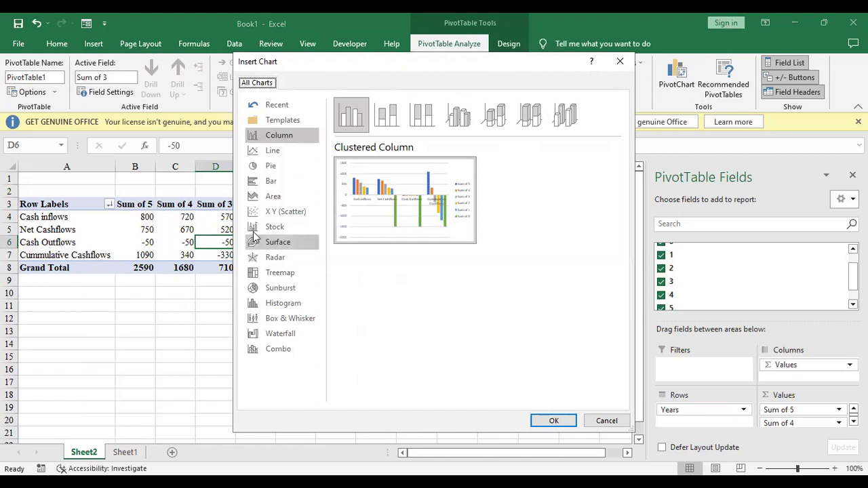
{"action": "left_click", "coordinate": [275, 153]}
{"action": "left_click", "coordinate": [275, 167]}
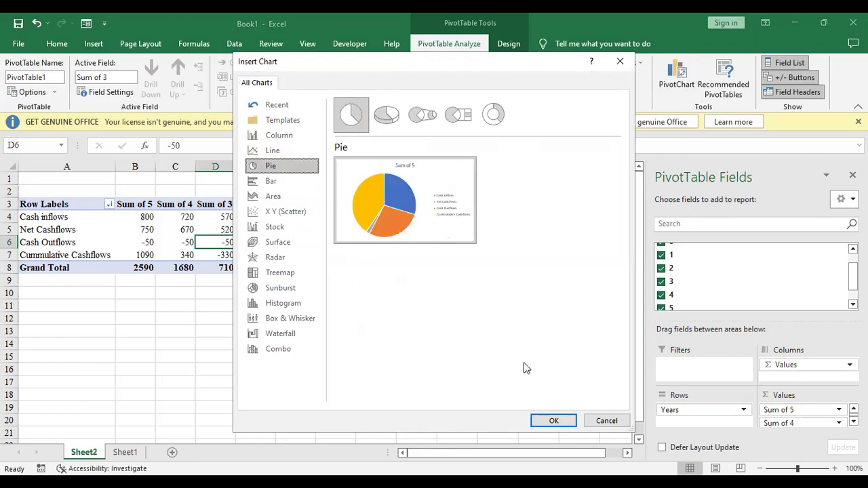
Insert a pie PivotChart from the cash flow PivotTable and hide all field buttons on it.
{"action": "left_click", "coordinate": [551, 419]}
{"action": "left_click", "coordinate": [553, 420]}
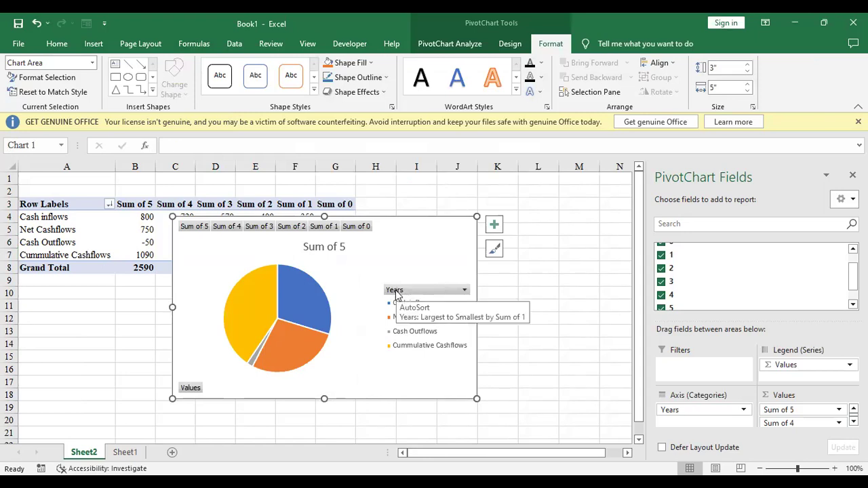
{"action": "right_click", "coordinate": [396, 291]}
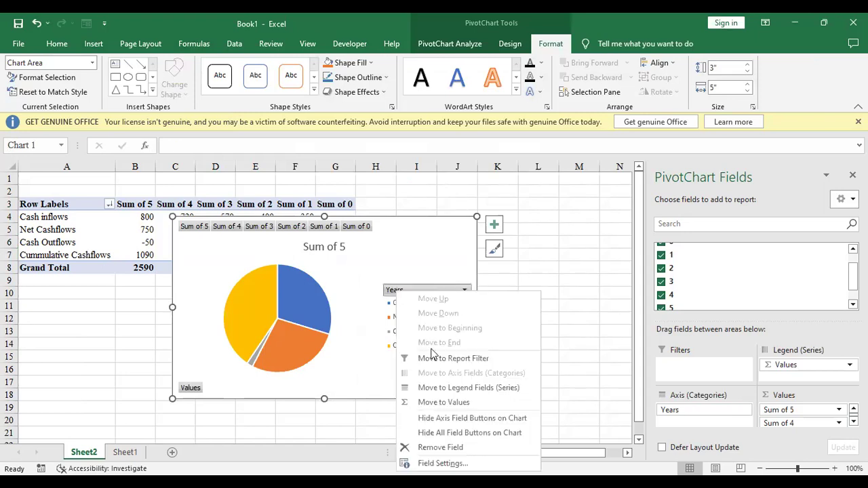
{"action": "left_click", "coordinate": [457, 433]}
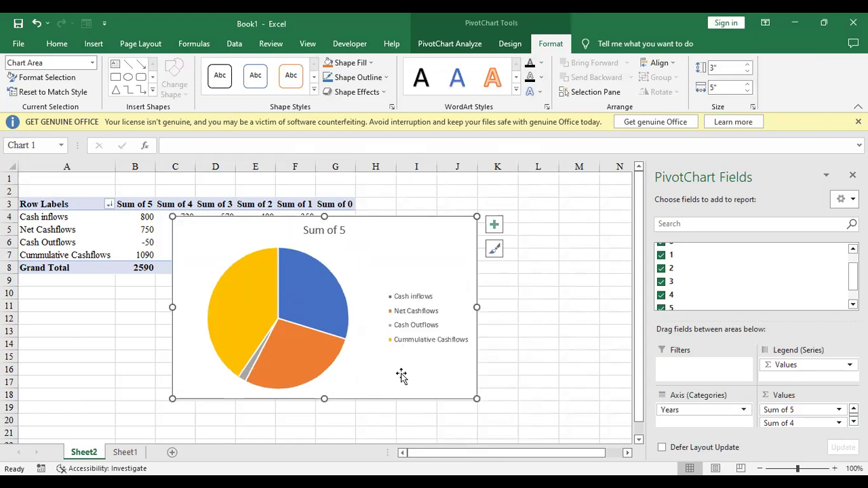
Change the pie chart's title to "Project 1" and move the chart slightly left over column B.
{"action": "left_click", "coordinate": [316, 231]}
{"action": "double_click", "coordinate": [316, 231]}
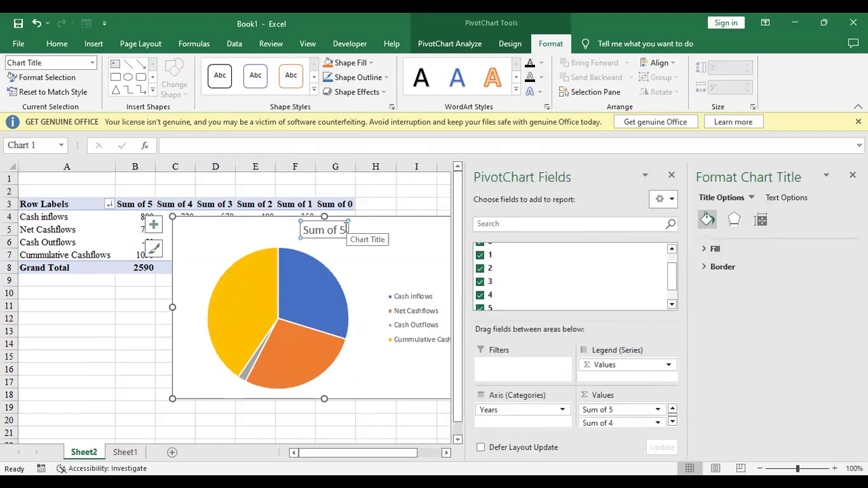
{"action": "left_click_drag", "start_coordinate": [346, 229], "coordinate": [306, 236]}
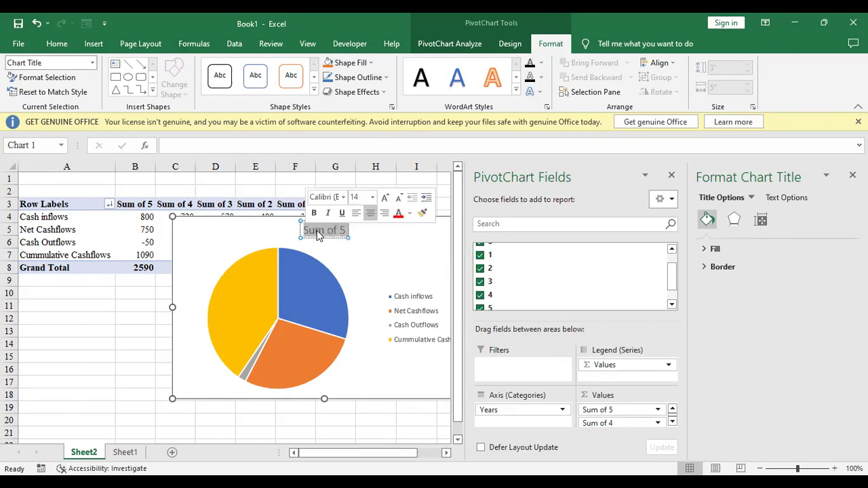
{"action": "key", "text": "BackSpace"}
{"action": "type", "text": "Projec"}
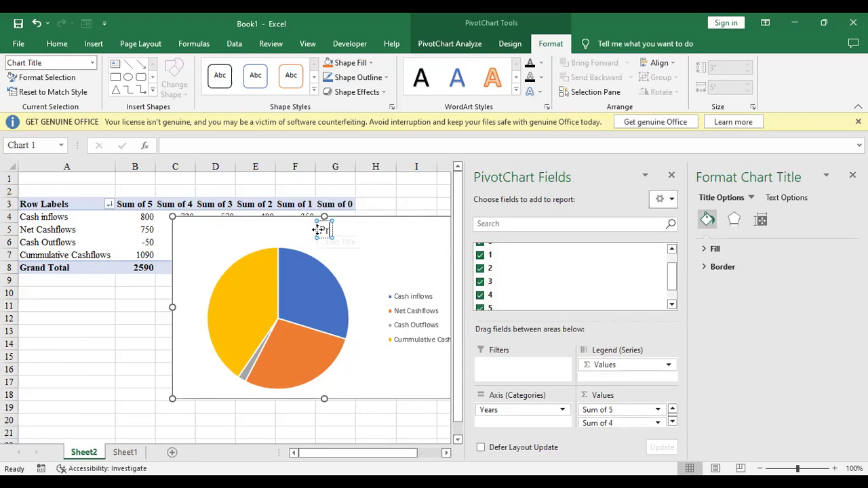
{"action": "type", "text": "t"}
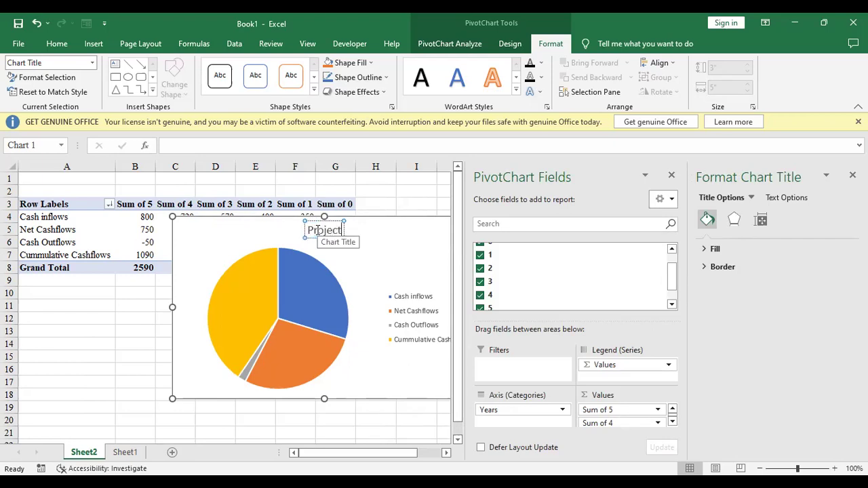
{"action": "type", "text": " 1"}
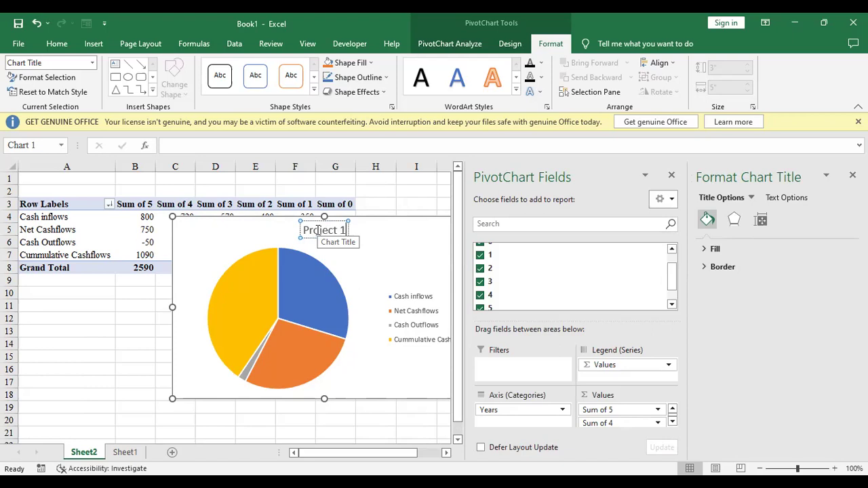
{"action": "left_click", "coordinate": [386, 239]}
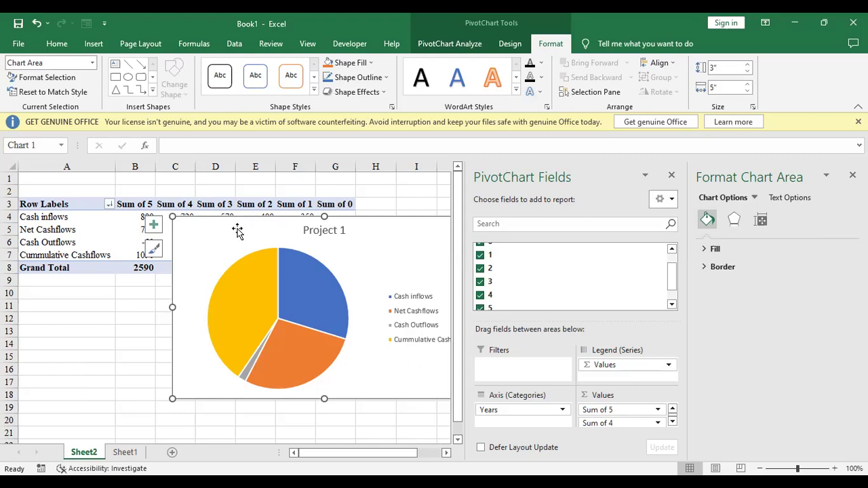
{"action": "left_click_drag", "start_coordinate": [236, 230], "coordinate": [188, 228]}
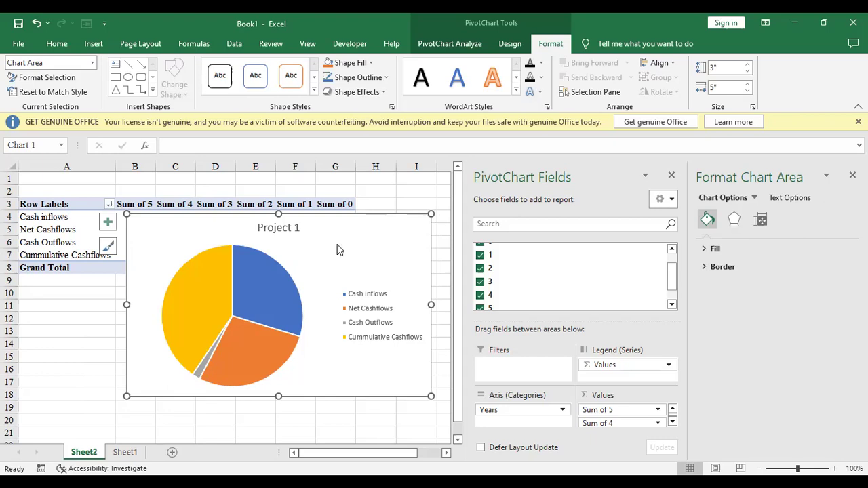
Save the workbook in the Downloads folder under the name "Capital budgeting".
{"action": "key", "text": "ctrl+s"}
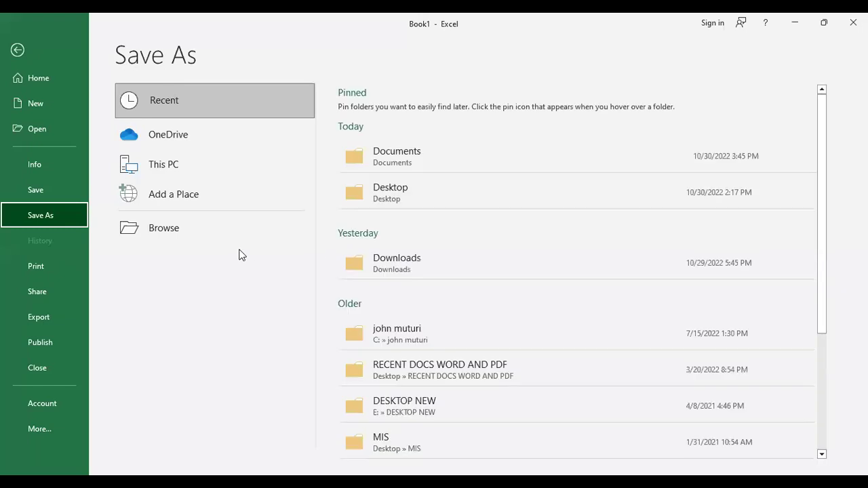
{"action": "left_click", "coordinate": [398, 259]}
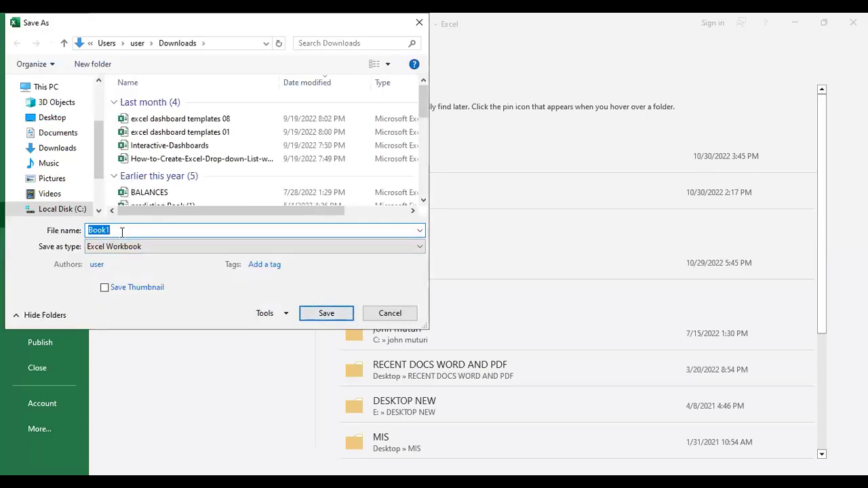
{"action": "key", "text": "BackSpace"}
{"action": "type", "text": "C"}
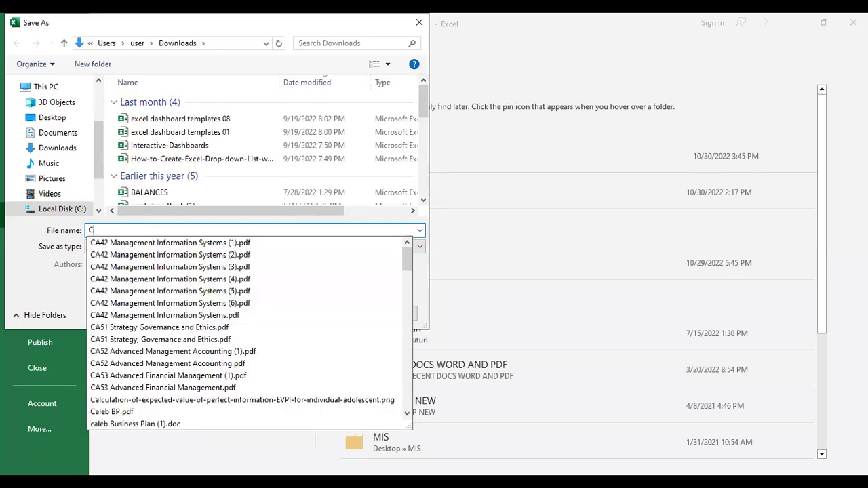
{"action": "type", "text": "apital bud"}
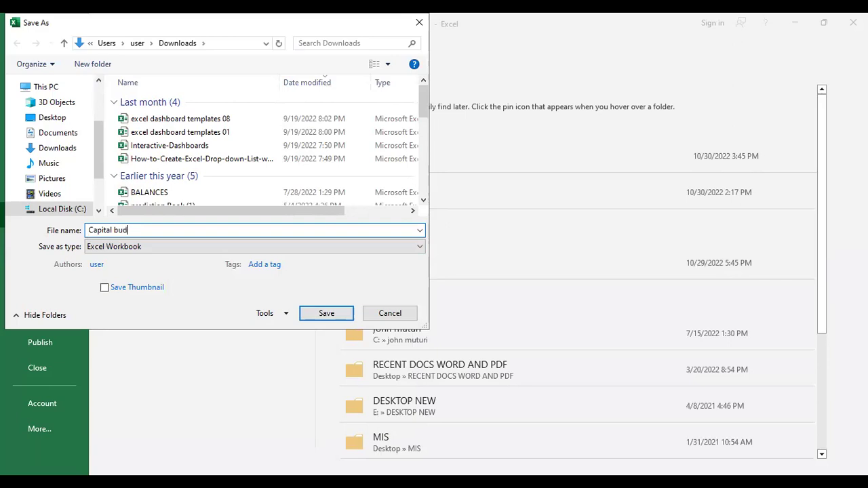
{"action": "type", "text": "geting"}
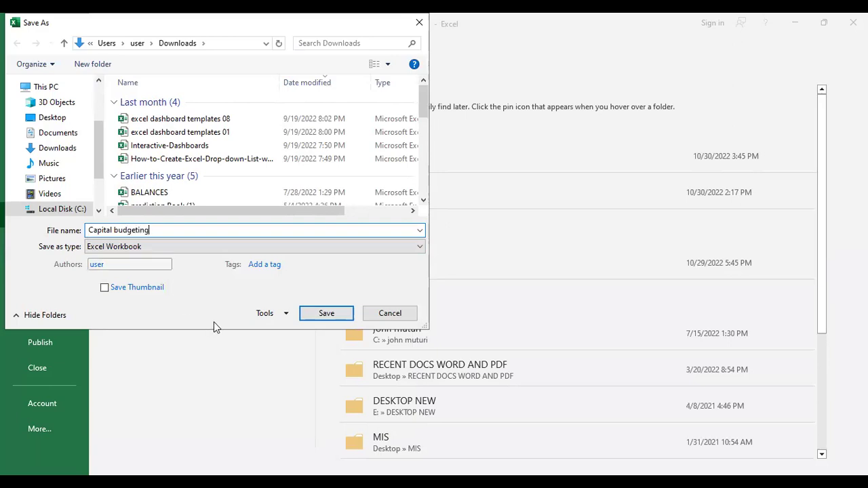
{"action": "left_click", "coordinate": [339, 318]}
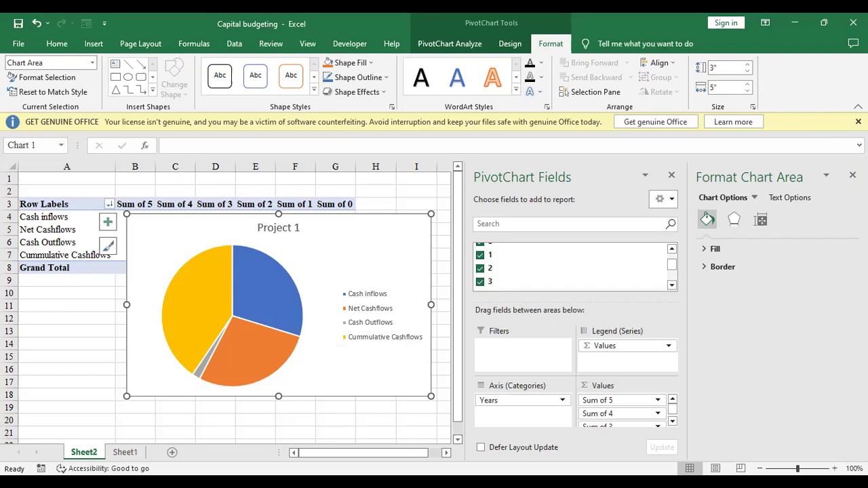
Close the licence notice, the chart area formatting pane and the PivotChart field list to clear the worksheet view.
{"action": "left_click", "coordinate": [858, 121]}
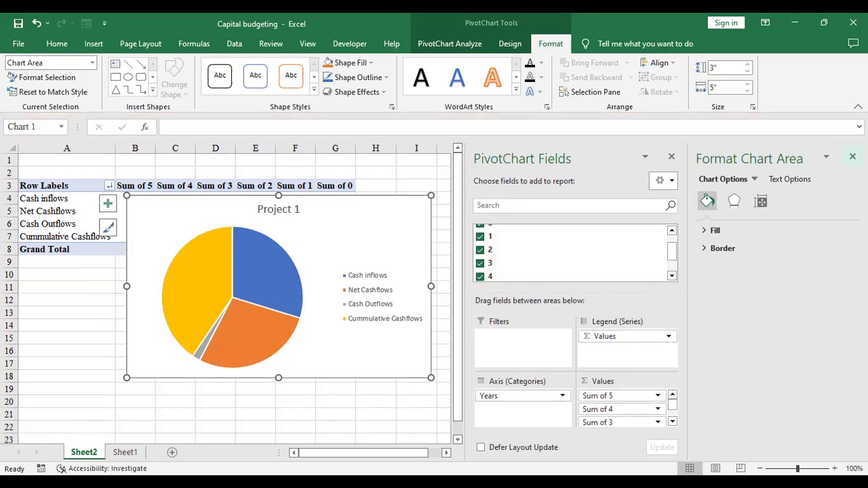
{"action": "left_click", "coordinate": [853, 157]}
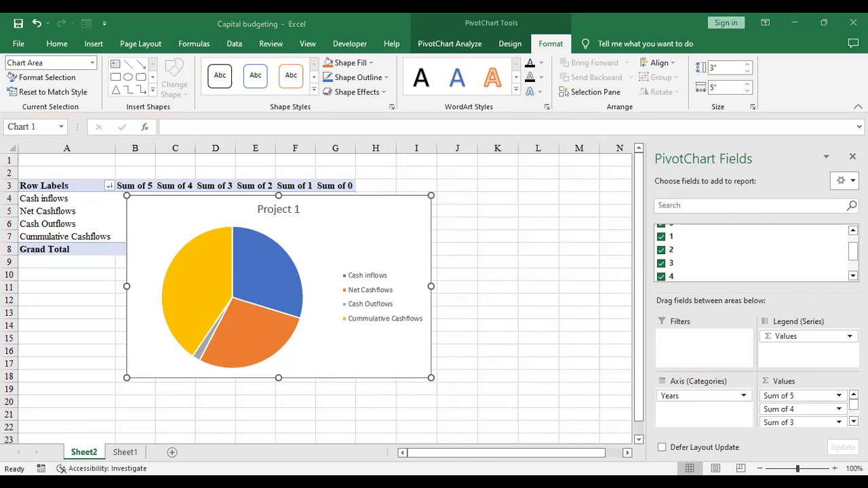
{"action": "left_click", "coordinate": [852, 156]}
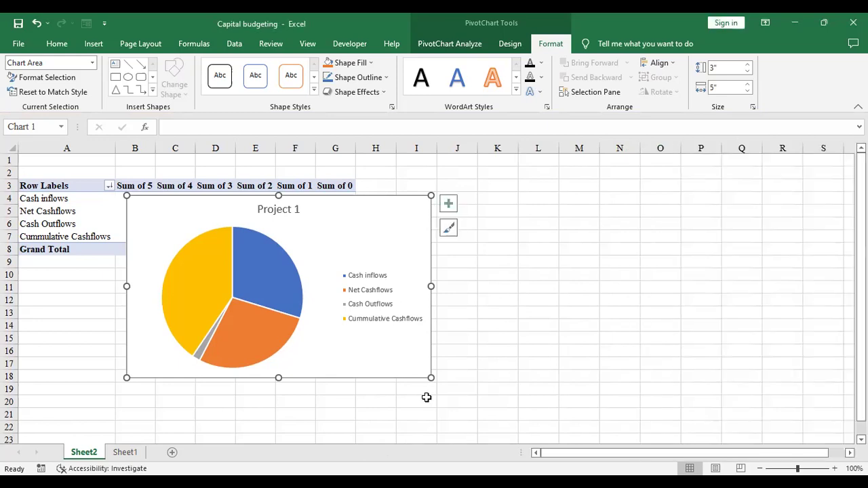
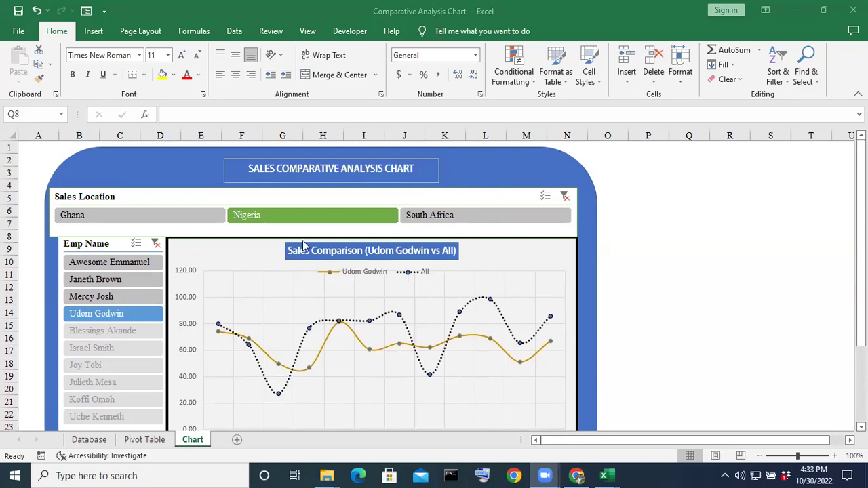
Filter the sales comparison chart in the Comparative Analysis Chart workbook by the first, third and again first Nigeria employee.
{"action": "scroll", "coordinate": [255, 255], "scroll_direction": "down", "scroll_amount": 2}
{"action": "scroll", "coordinate": [255, 255], "scroll_direction": "up", "scroll_amount": 2}
{"action": "scroll", "coordinate": [106, 255], "scroll_direction": "down", "scroll_amount": 1}
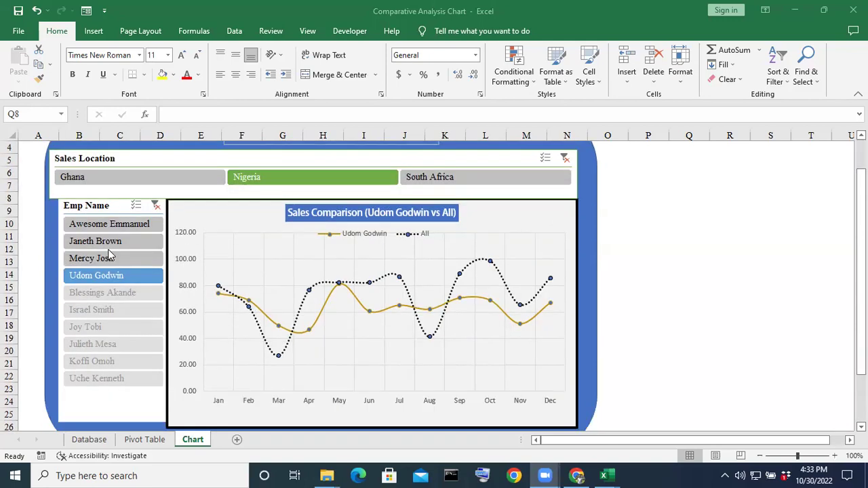
{"action": "left_click", "coordinate": [147, 225]}
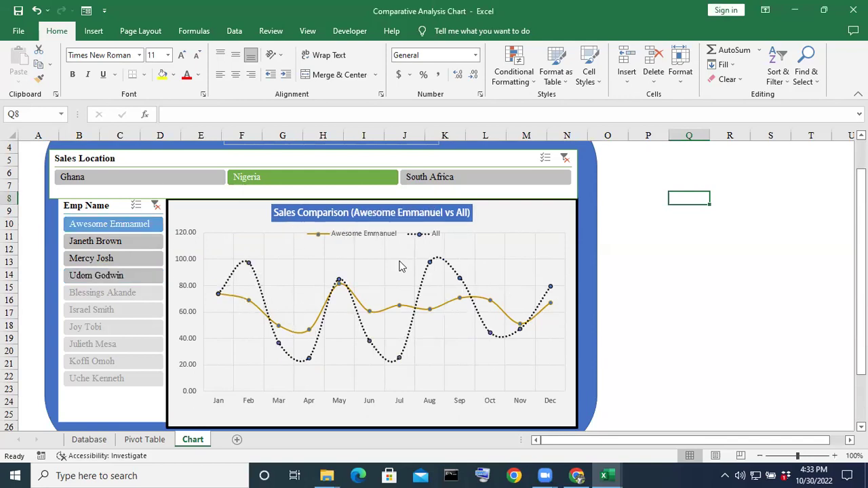
{"action": "left_click", "coordinate": [104, 264]}
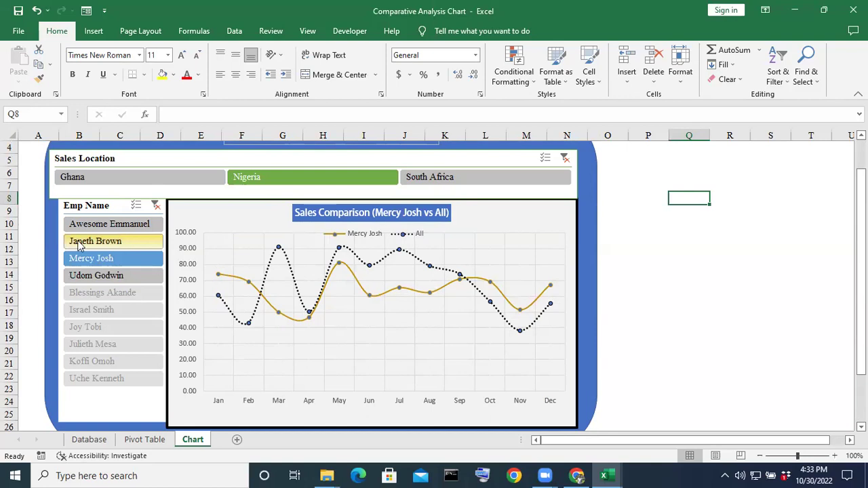
{"action": "left_click", "coordinate": [110, 225]}
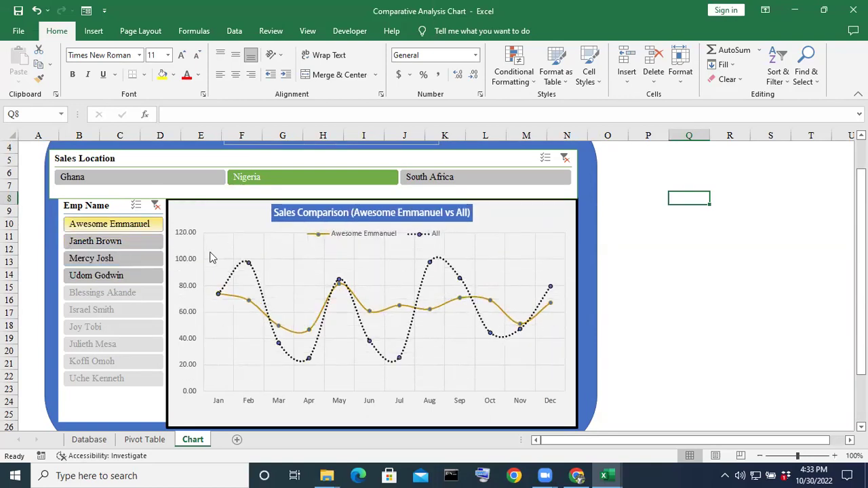
Filter the sales comparison dashboard to the Ghana location and its third listed employee.
{"action": "left_click", "coordinate": [170, 177]}
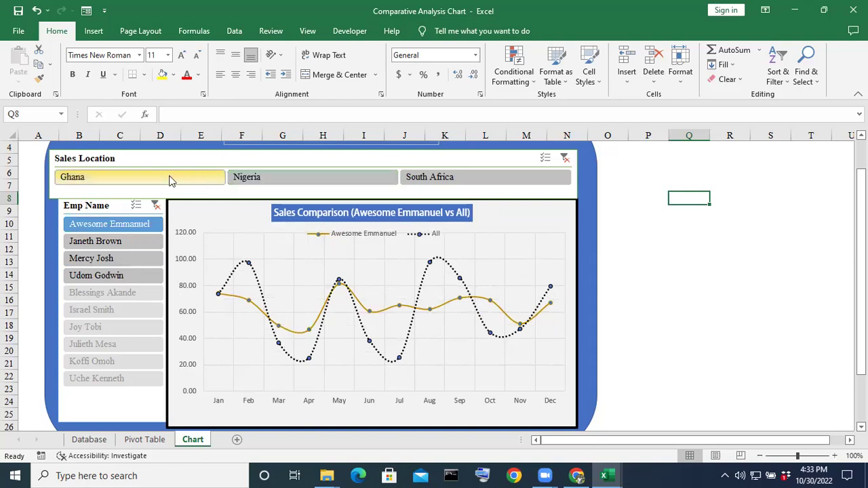
{"action": "left_click", "coordinate": [109, 258]}
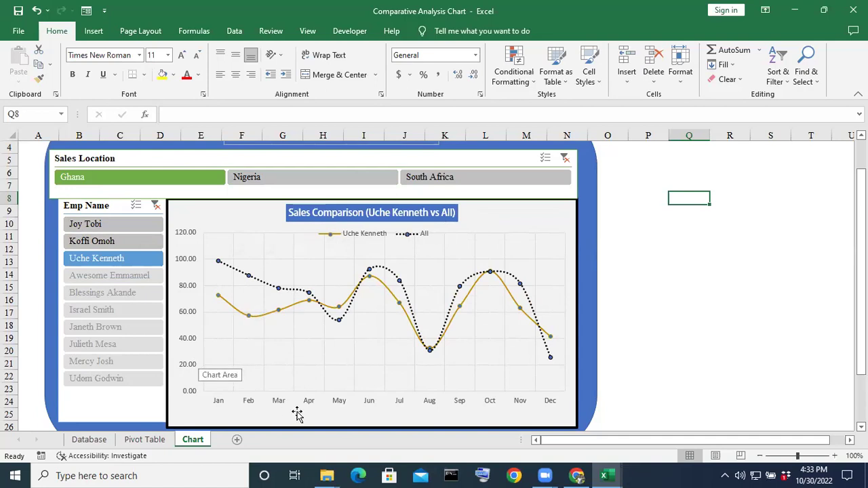
{"action": "scroll", "coordinate": [373, 275], "scroll_direction": "down", "scroll_amount": 1}
{"action": "scroll", "coordinate": [434, 267], "scroll_direction": "up", "scroll_amount": 2}
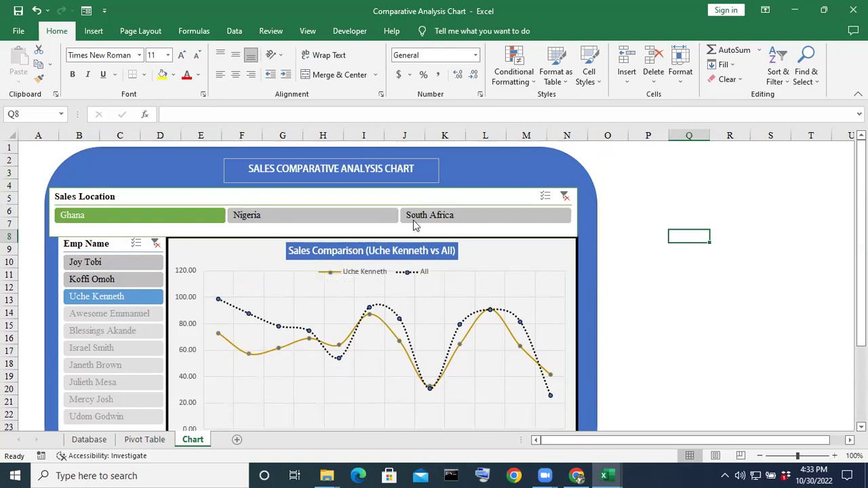
{"action": "scroll", "coordinate": [415, 224], "scroll_direction": "down", "scroll_amount": 2}
{"action": "scroll", "coordinate": [626, 246], "scroll_direction": "up", "scroll_amount": 2}
{"action": "key", "text": "Down"}
{"action": "key", "text": "Down"}
{"action": "key", "text": "Down"}
{"action": "key", "text": "Down"}
{"action": "key", "text": "Down"}
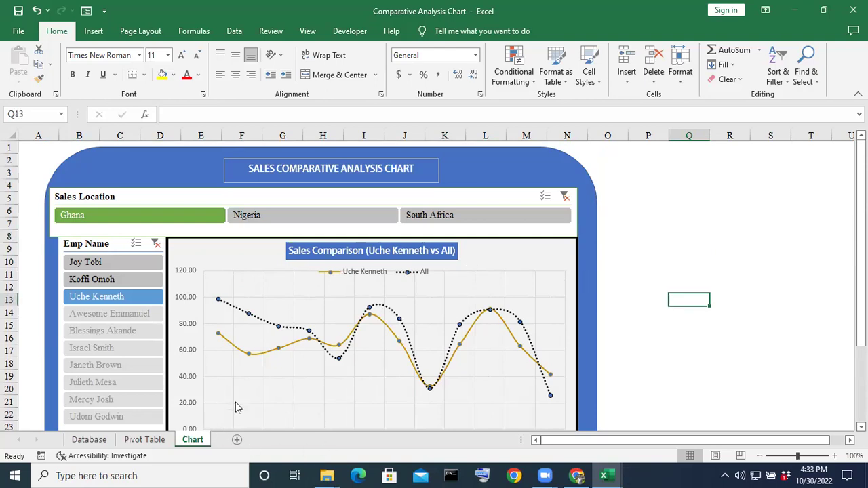
Switch to the Comparative Analysis workbook and review its monthly sales records by employee and location, down to the final rows.
{"action": "left_click", "coordinate": [607, 475]}
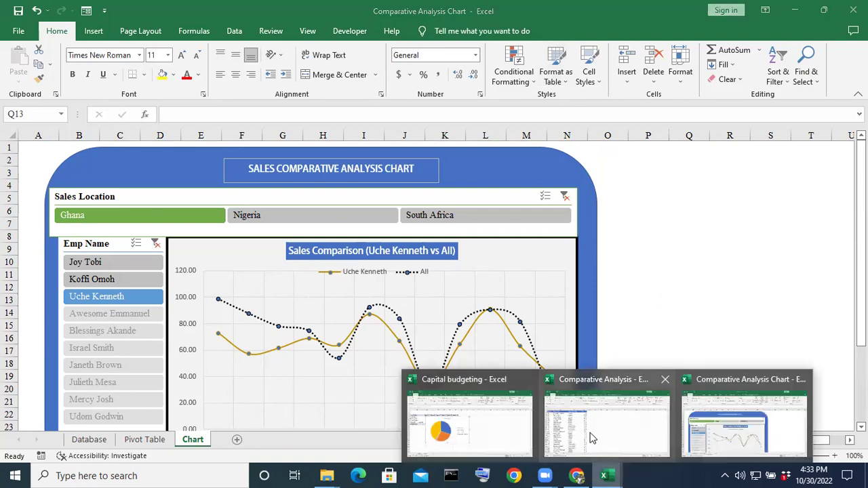
{"action": "left_click", "coordinate": [590, 434]}
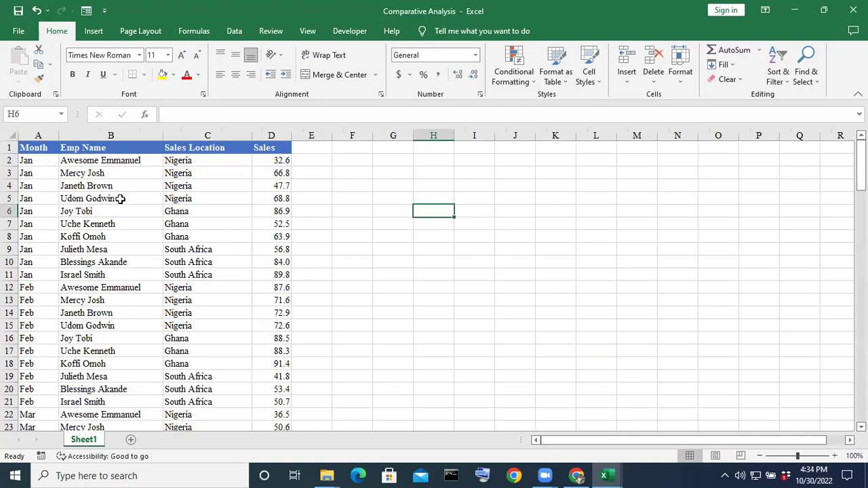
{"action": "scroll", "coordinate": [121, 199], "scroll_direction": "down", "scroll_amount": 2}
{"action": "scroll", "coordinate": [152, 212], "scroll_direction": "up", "scroll_amount": 2}
{"action": "scroll", "coordinate": [152, 212], "scroll_direction": "down", "scroll_amount": 20}
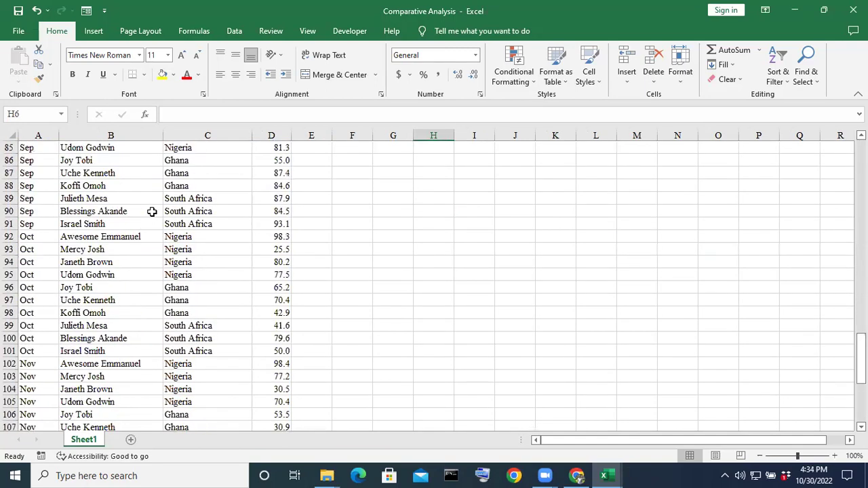
{"action": "scroll", "coordinate": [152, 211], "scroll_direction": "down", "scroll_amount": 12}
{"action": "scroll", "coordinate": [152, 211], "scroll_direction": "up", "scroll_amount": 15}
{"action": "scroll", "coordinate": [154, 213], "scroll_direction": "up", "scroll_amount": 20}
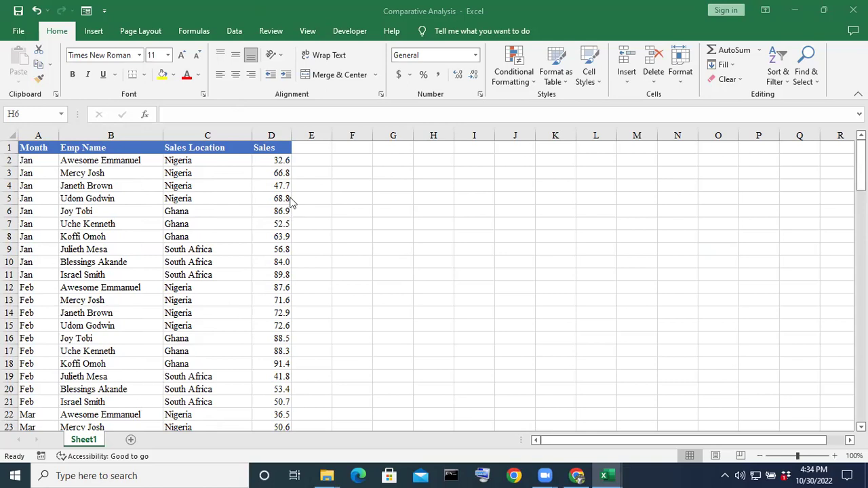
{"action": "left_click", "coordinate": [740, 474]}
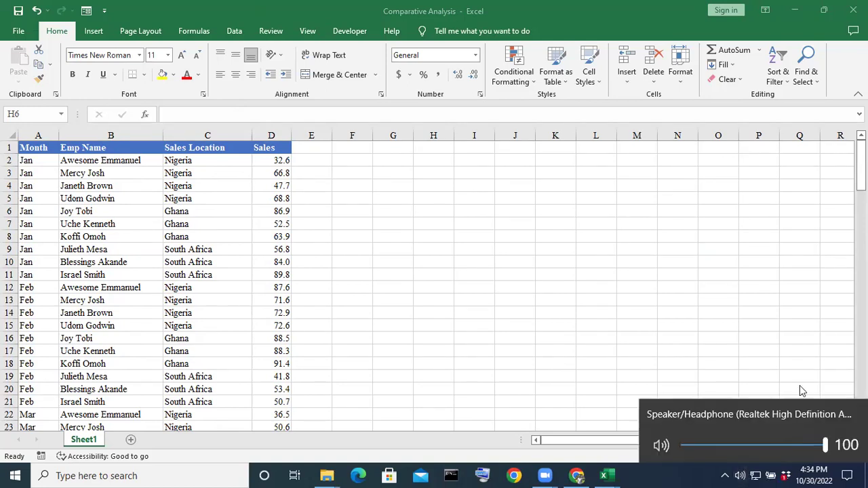
{"action": "left_click", "coordinate": [560, 267]}
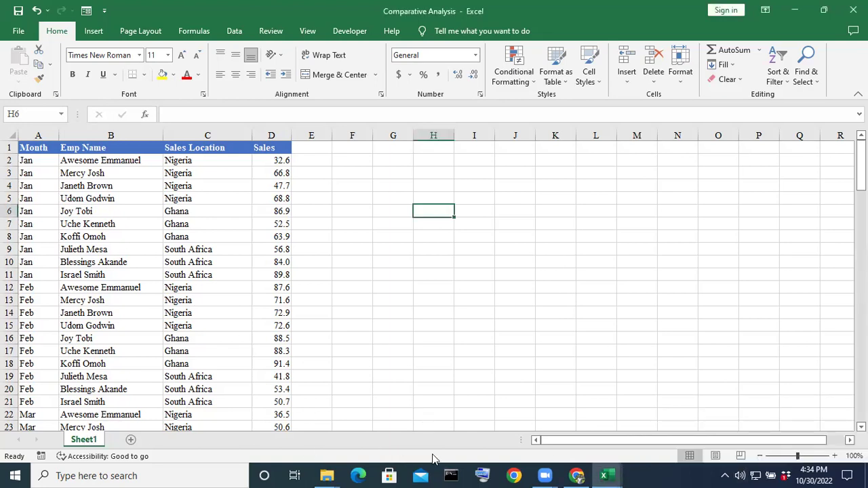
{"action": "mouse_move", "coordinate": [612, 474]}
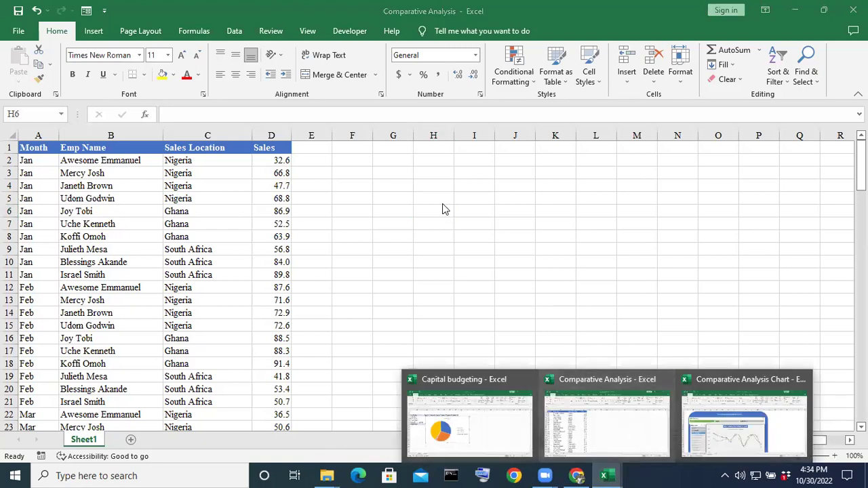
Examine the January employee names, their sales locations and the Sales column heading in the source data.
{"action": "left_click", "coordinate": [501, 247]}
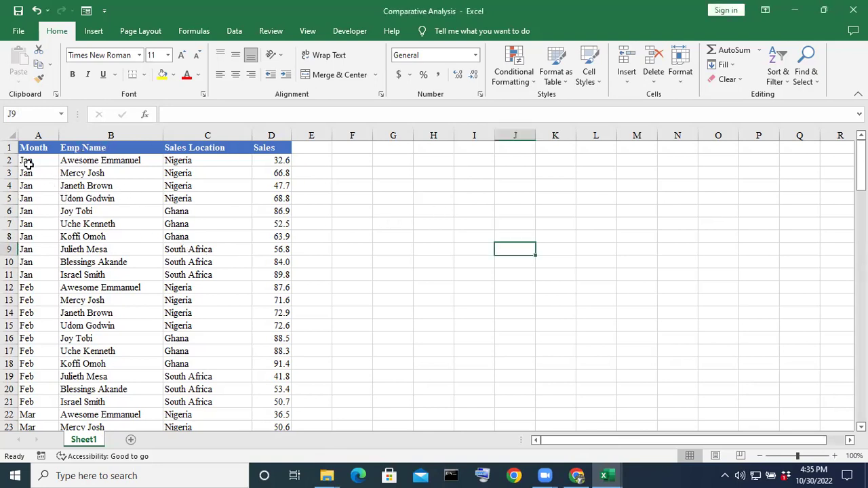
{"action": "left_click", "coordinate": [68, 159]}
{"action": "left_click_drag", "start_coordinate": [67, 159], "coordinate": [66, 274]}
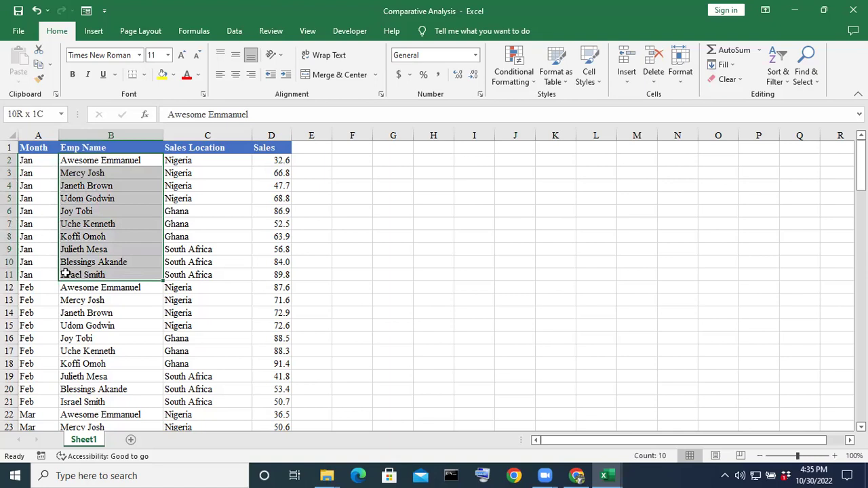
{"action": "left_click", "coordinate": [457, 221]}
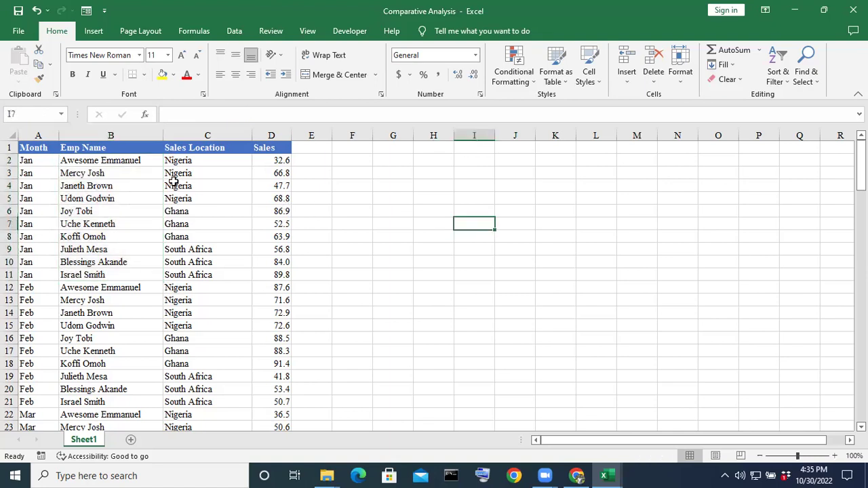
{"action": "left_click_drag", "start_coordinate": [177, 160], "coordinate": [186, 270]}
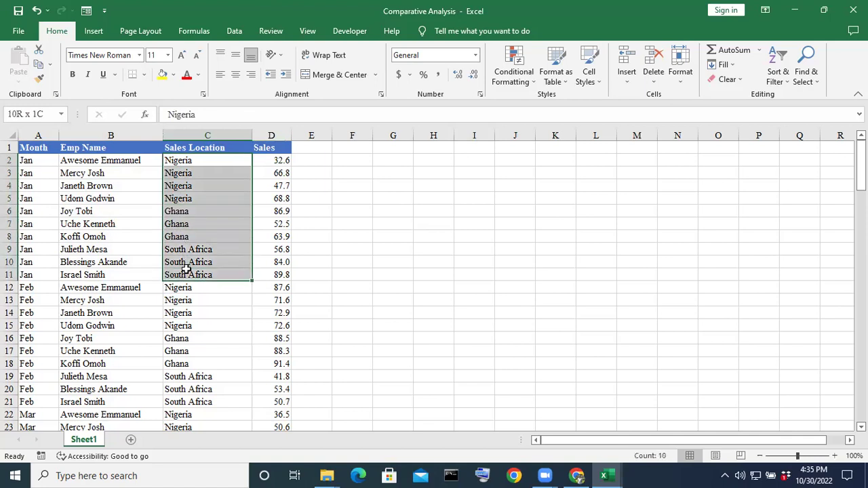
{"action": "left_click", "coordinate": [436, 250]}
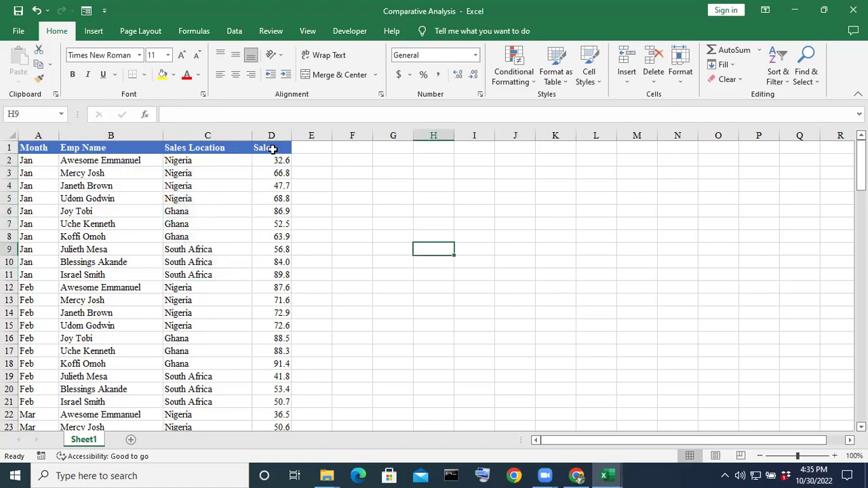
{"action": "left_click", "coordinate": [271, 149]}
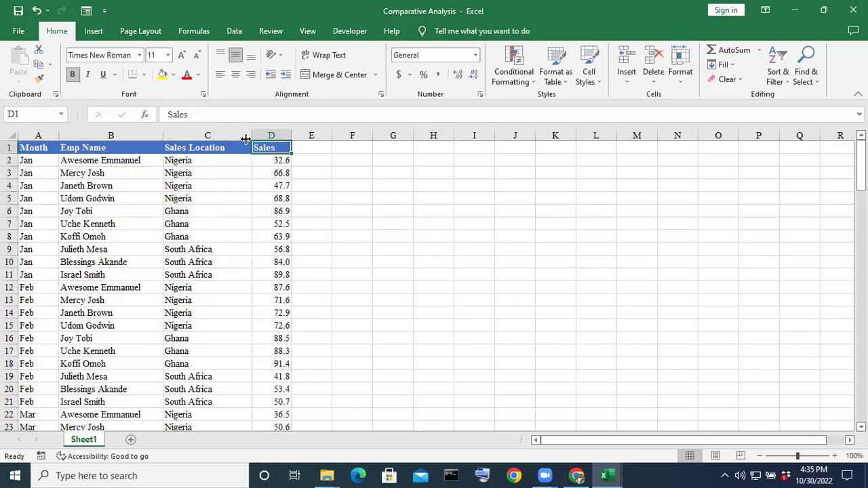
{"action": "left_click", "coordinate": [202, 112]}
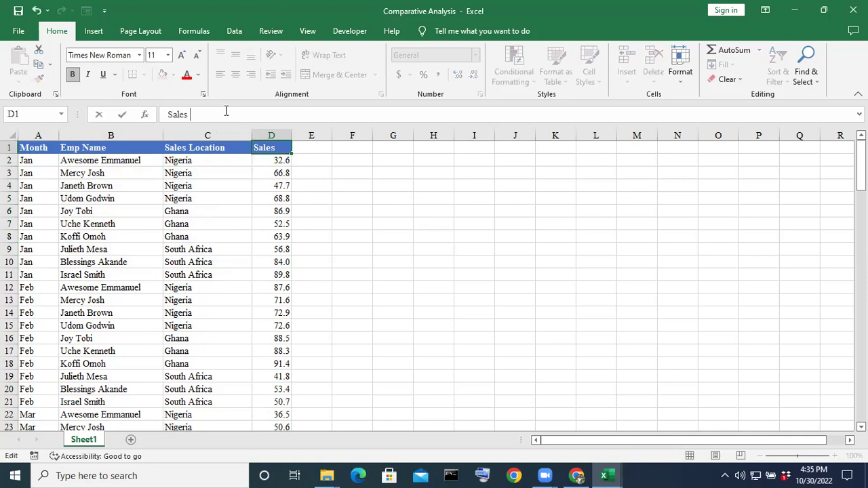
{"action": "left_click", "coordinate": [423, 184]}
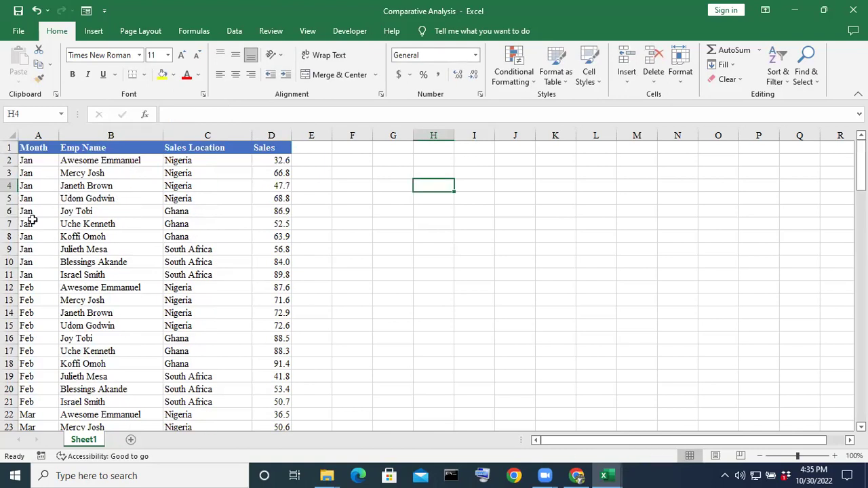
Examine the January entries in the Month column and look through the following months' records.
{"action": "left_click_drag", "start_coordinate": [32, 159], "coordinate": [45, 279]}
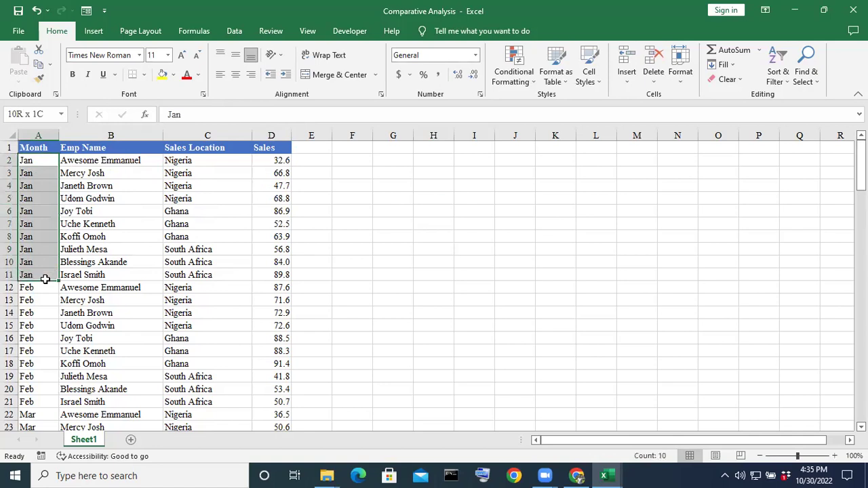
{"action": "left_click", "coordinate": [457, 223]}
{"action": "scroll", "coordinate": [153, 200], "scroll_direction": "down", "scroll_amount": 20}
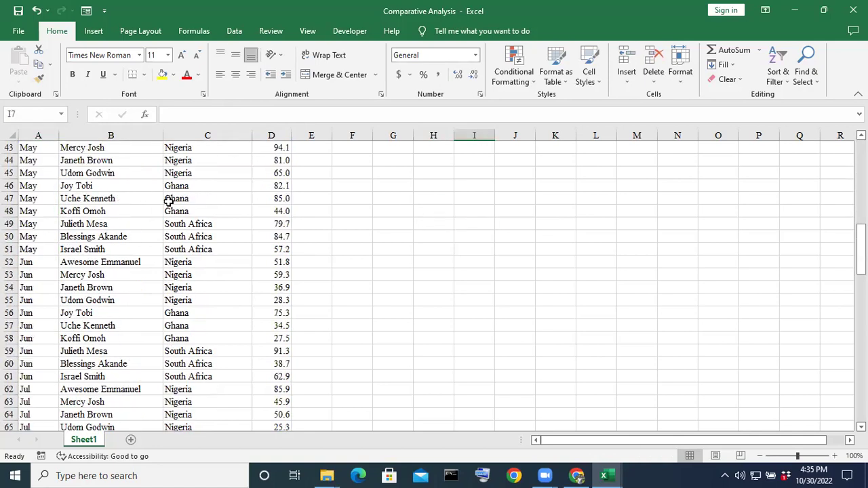
{"action": "scroll", "coordinate": [174, 201], "scroll_direction": "down", "scroll_amount": 8}
{"action": "scroll", "coordinate": [176, 202], "scroll_direction": "up", "scroll_amount": 20}
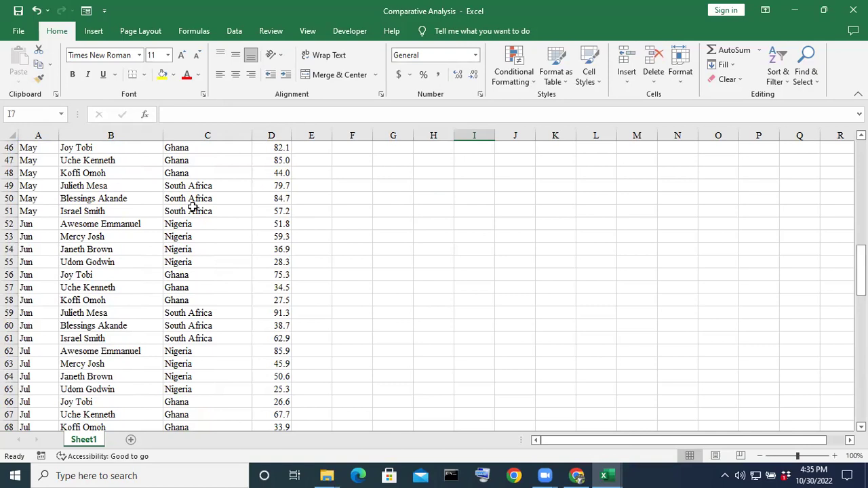
{"action": "scroll", "coordinate": [200, 277], "scroll_direction": "up", "scroll_amount": 15}
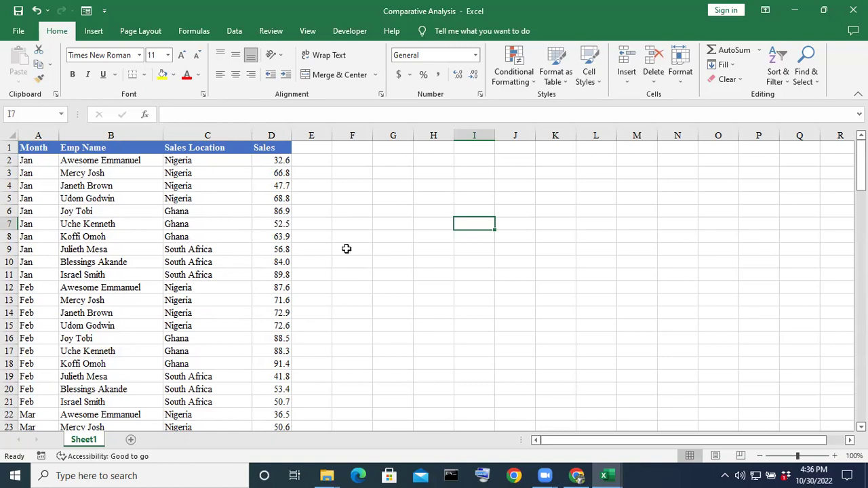
Examine individual employee, location and sales entries among the January records.
{"action": "left_click", "coordinate": [135, 275]}
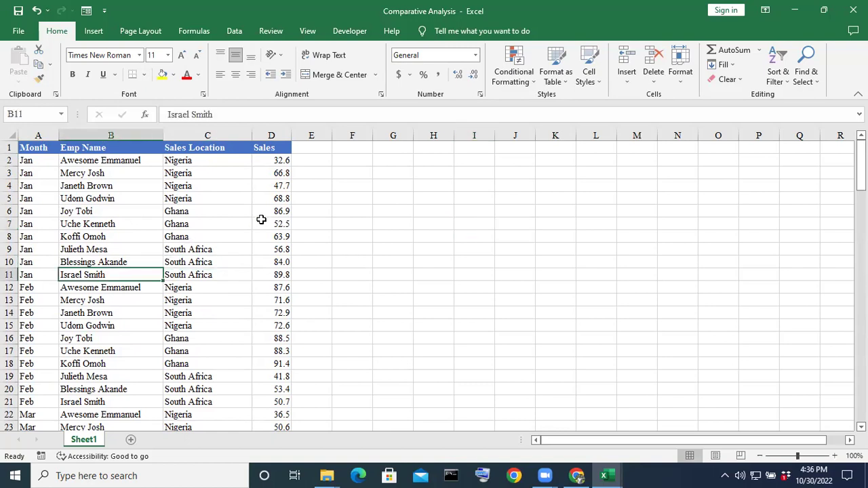
{"action": "left_click", "coordinate": [258, 220]}
{"action": "left_click", "coordinate": [286, 172]}
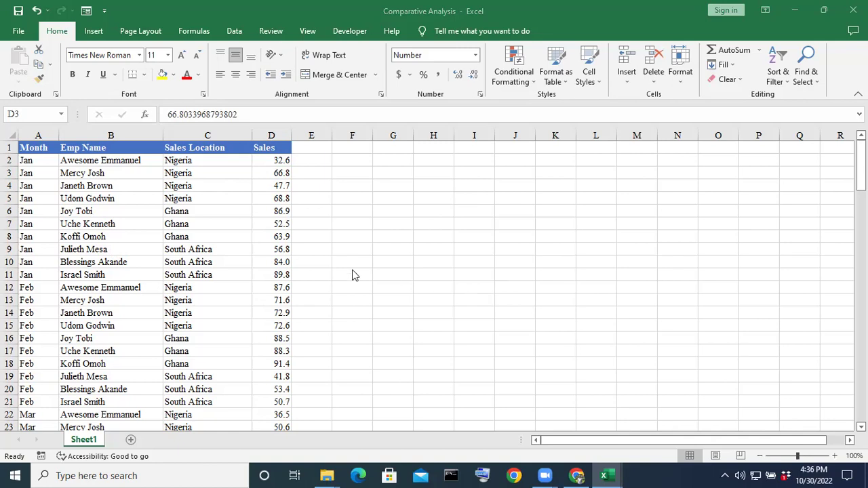
{"action": "left_click", "coordinate": [266, 160]}
{"action": "left_click", "coordinate": [215, 158]}
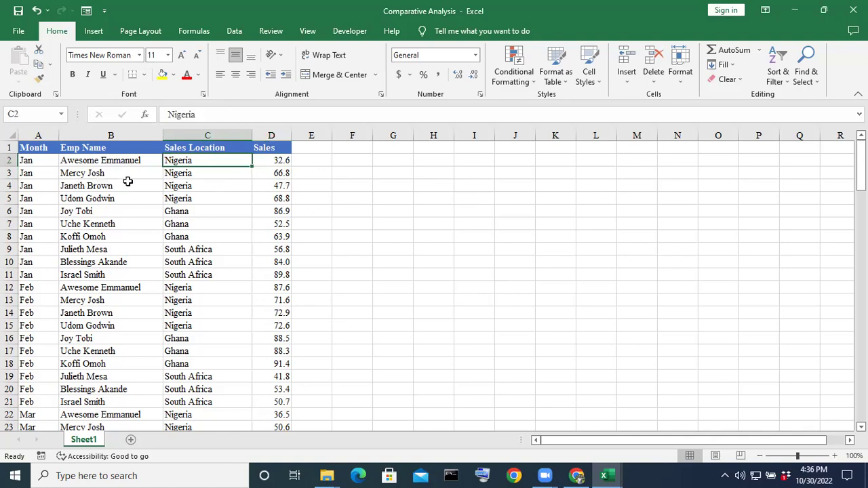
{"action": "left_click", "coordinate": [113, 174]}
{"action": "left_click_drag", "start_coordinate": [138, 179], "coordinate": [194, 176]}
{"action": "left_click", "coordinate": [130, 176]}
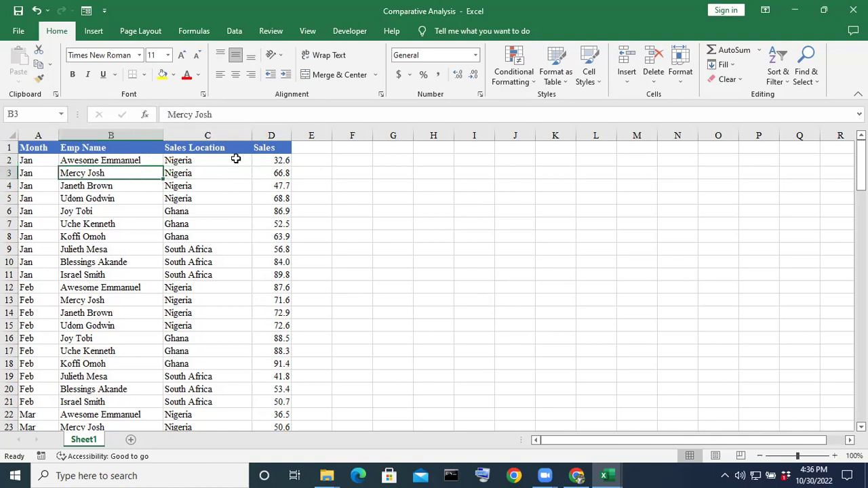
{"action": "left_click", "coordinate": [235, 159]}
Insert a PivotTable from the data range Sheet1!$A$1:$D$121 on a new worksheet.
{"action": "left_click", "coordinate": [180, 171]}
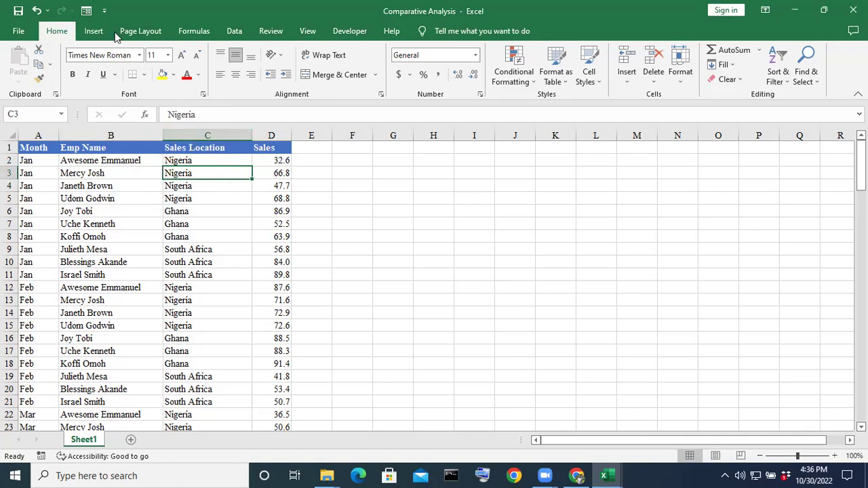
{"action": "left_click", "coordinate": [94, 32]}
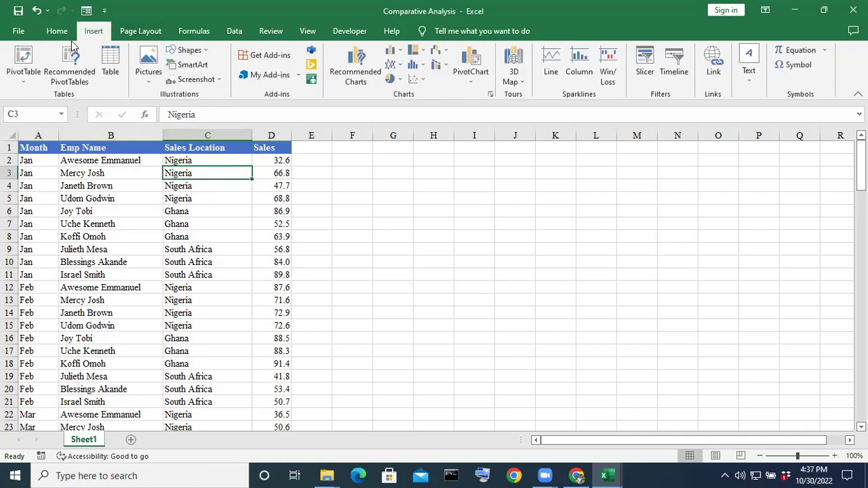
{"action": "left_click", "coordinate": [25, 82]}
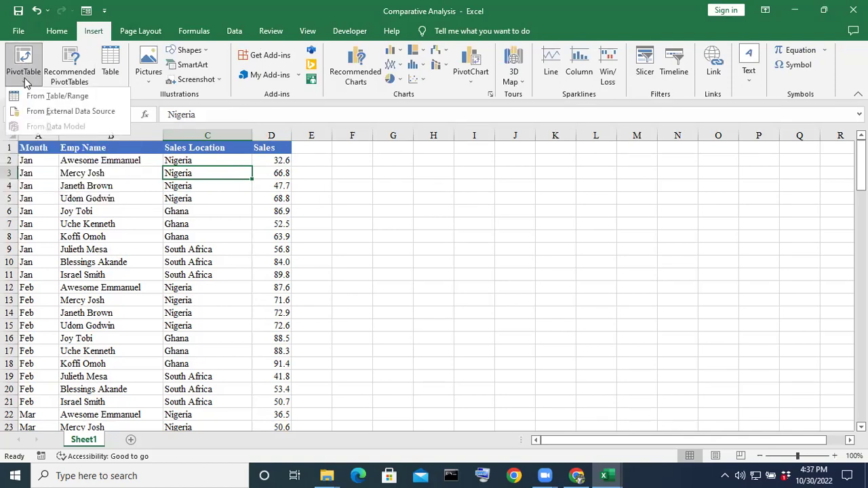
{"action": "left_click", "coordinate": [55, 97]}
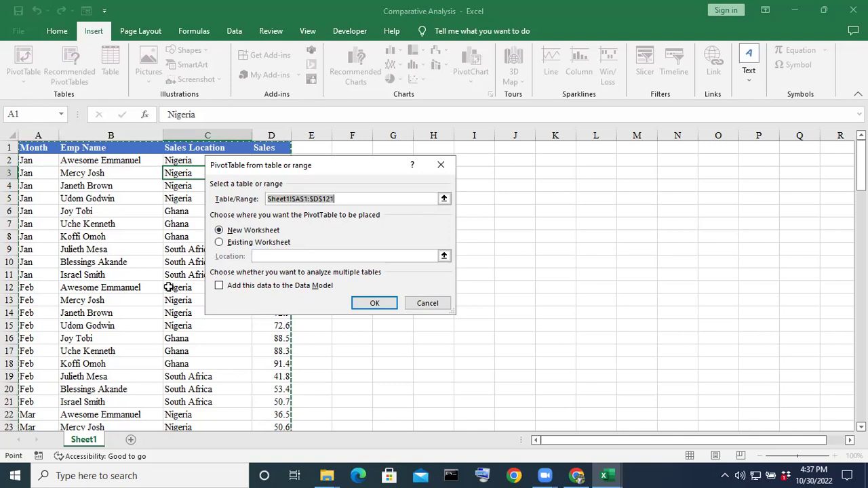
{"action": "left_click", "coordinate": [370, 305]}
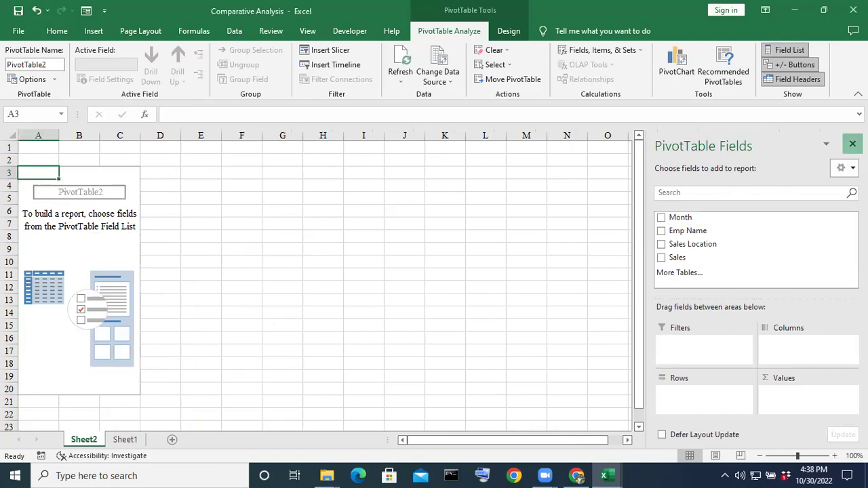
Close the PivotTable field list and display it again.
{"action": "left_click", "coordinate": [852, 143]}
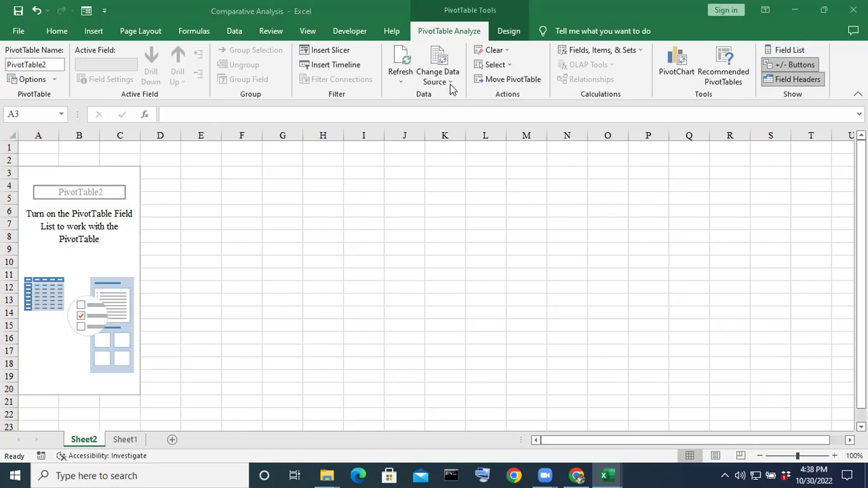
{"action": "left_click", "coordinate": [784, 54]}
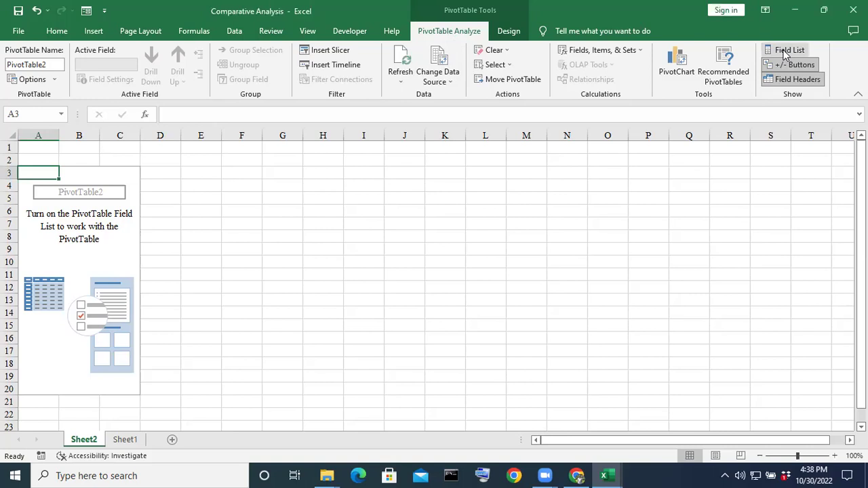
{"action": "left_click", "coordinate": [787, 51]}
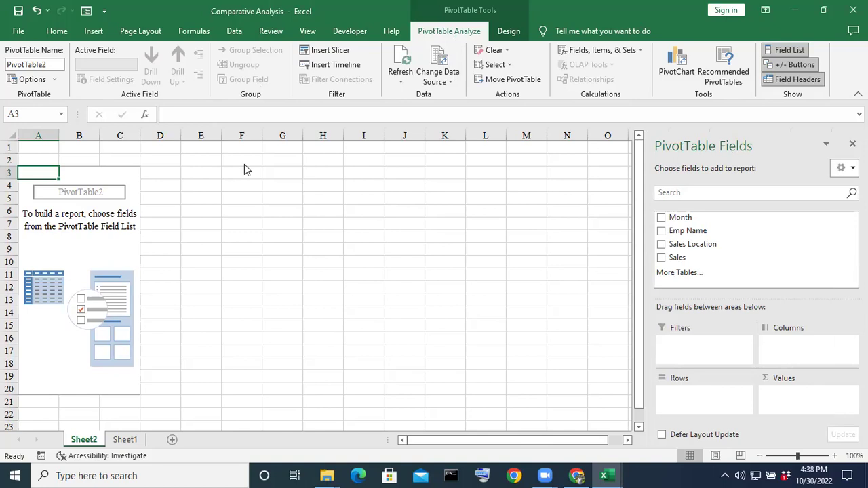
Rename the source data worksheet Sheet1 as Database.
{"action": "scroll", "coordinate": [571, 347], "scroll_direction": "down", "scroll_amount": 1}
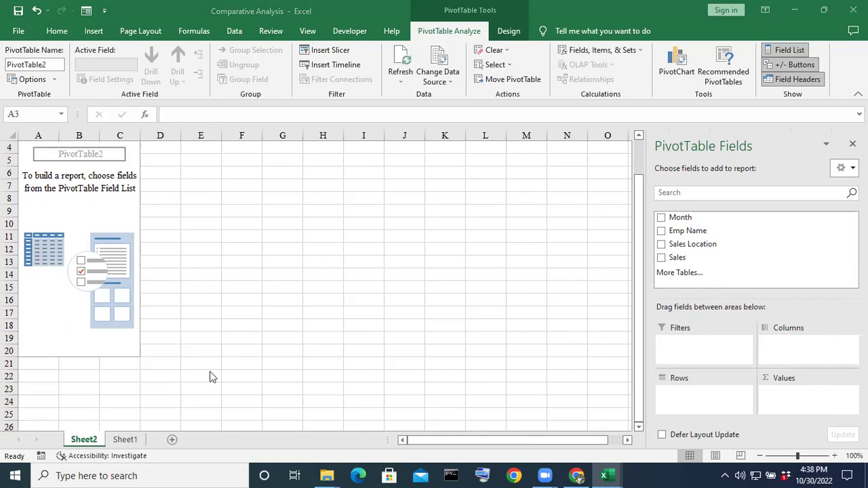
{"action": "left_click", "coordinate": [127, 440]}
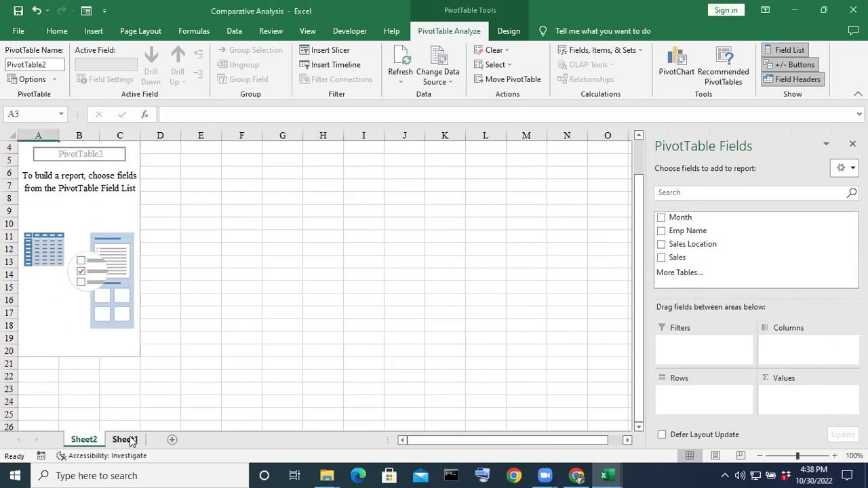
{"action": "left_click", "coordinate": [129, 440]}
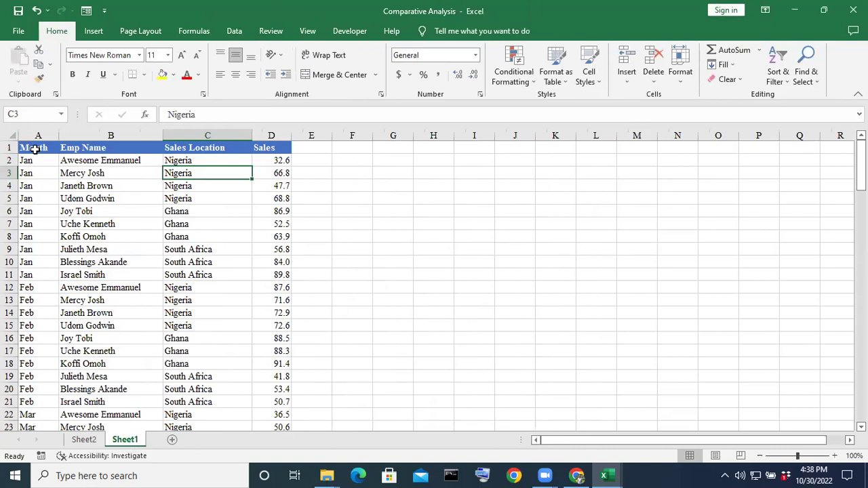
{"action": "right_click", "coordinate": [129, 441]}
{"action": "right_click", "coordinate": [131, 441]}
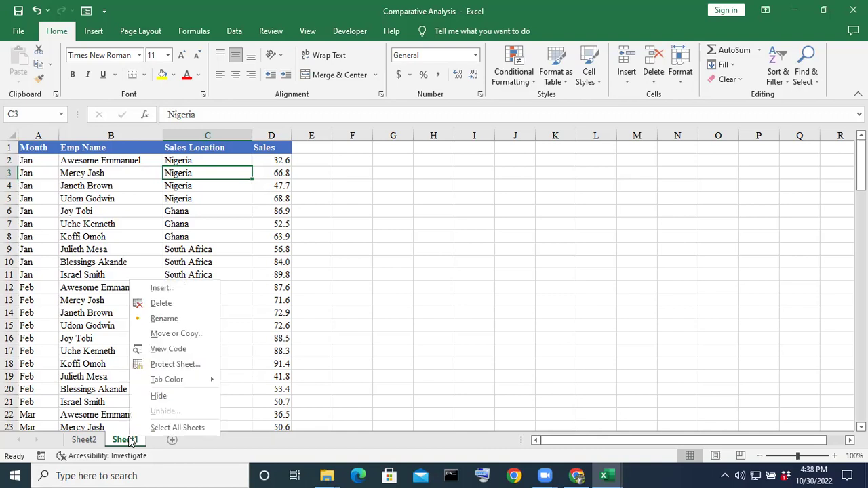
{"action": "left_click", "coordinate": [163, 318]}
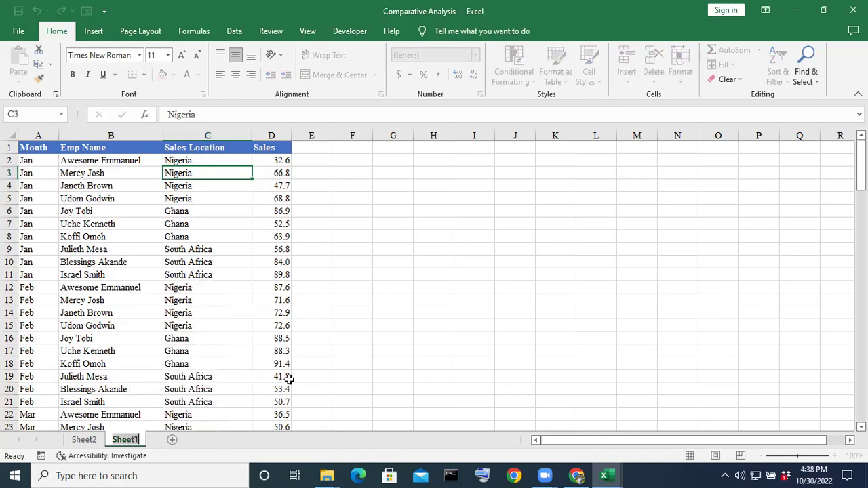
{"action": "key", "text": "BackSpace"}
{"action": "type", "text": "D"}
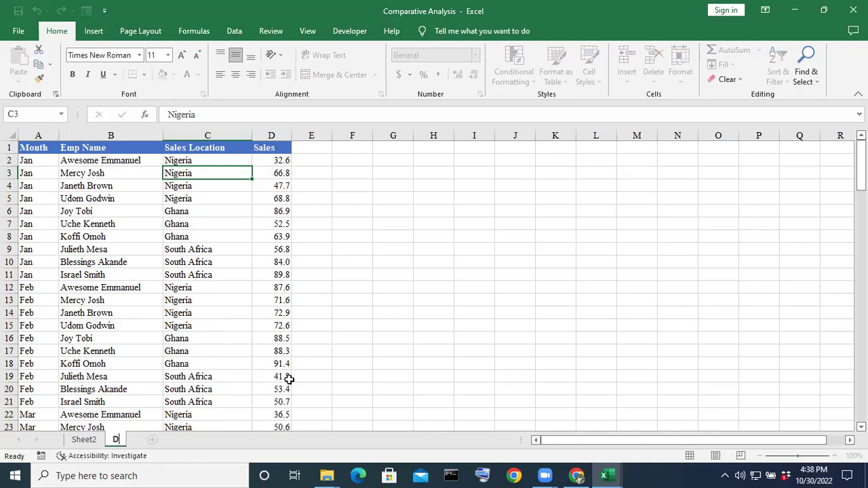
{"action": "type", "text": "atabase"}
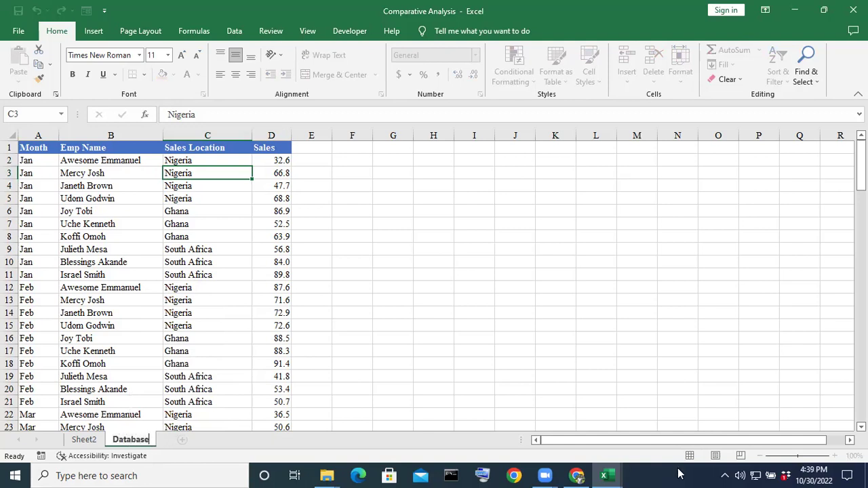
{"action": "left_click", "coordinate": [575, 255]}
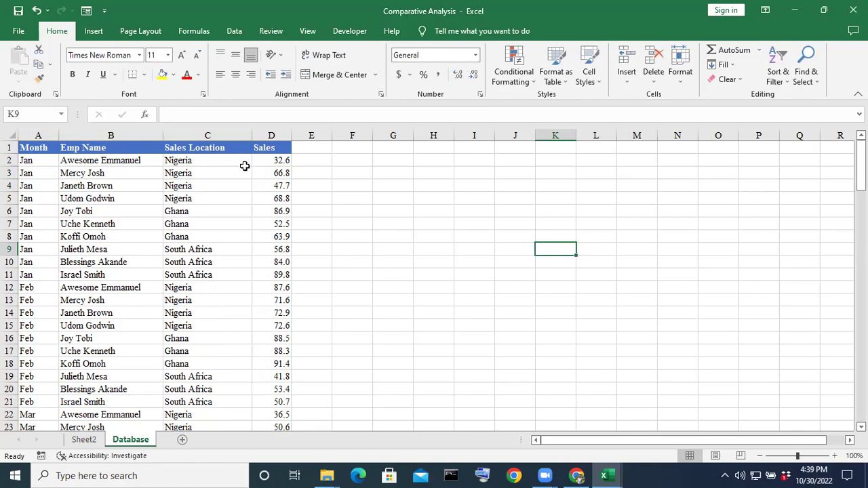
Lay out the PivotTable on Sheet2 with Month as rows, Emp Name as report filter and Sales as summed values.
{"action": "left_click", "coordinate": [85, 439]}
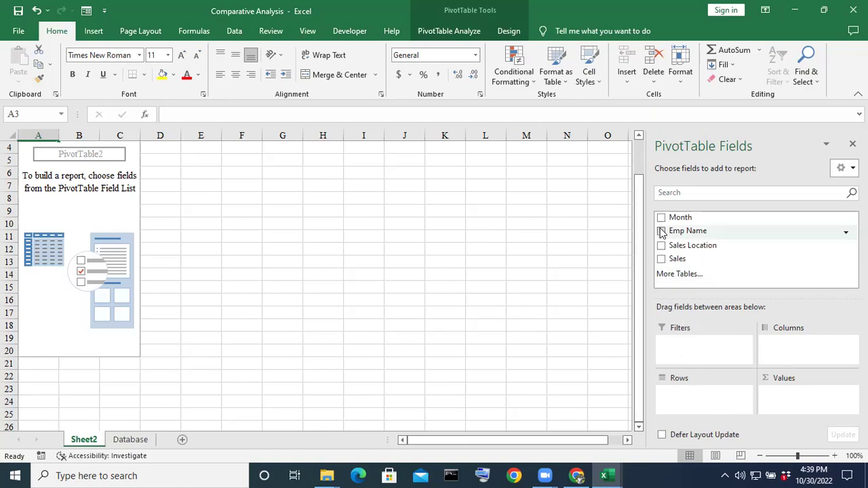
{"action": "left_click_drag", "start_coordinate": [663, 217], "coordinate": [675, 410]}
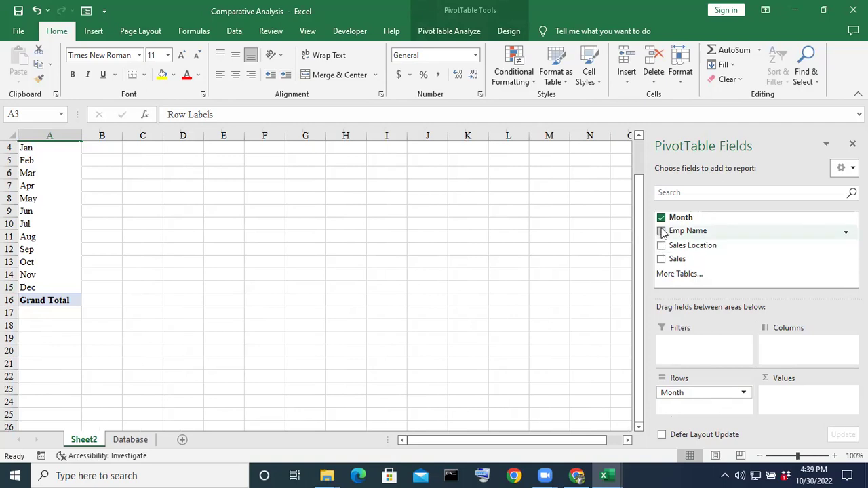
{"action": "left_click_drag", "start_coordinate": [663, 232], "coordinate": [683, 348]}
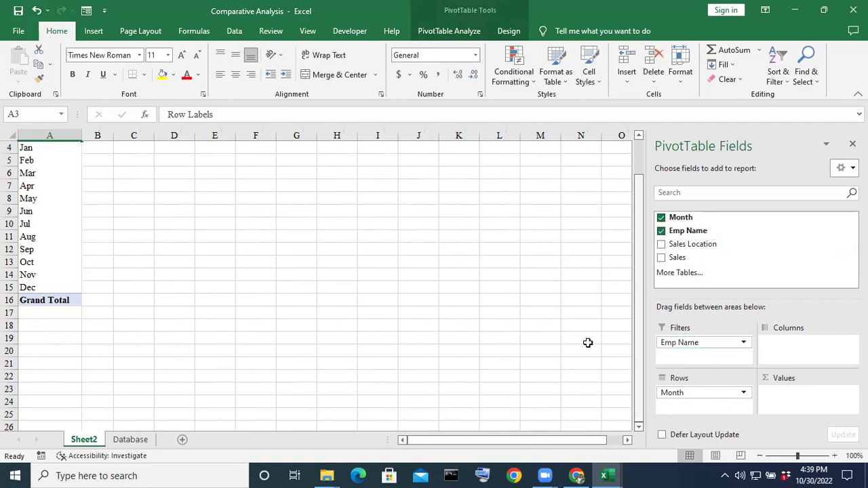
{"action": "scroll", "coordinate": [587, 343], "scroll_direction": "up", "scroll_amount": 1}
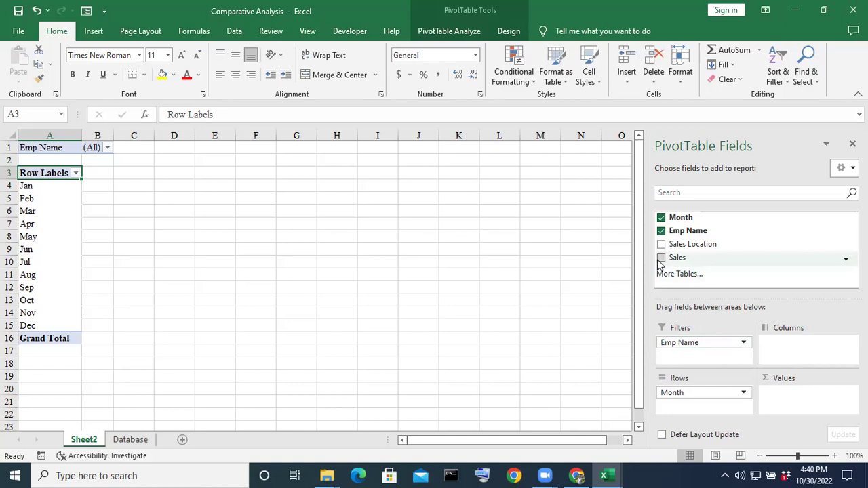
{"action": "left_click_drag", "start_coordinate": [660, 257], "coordinate": [796, 392]}
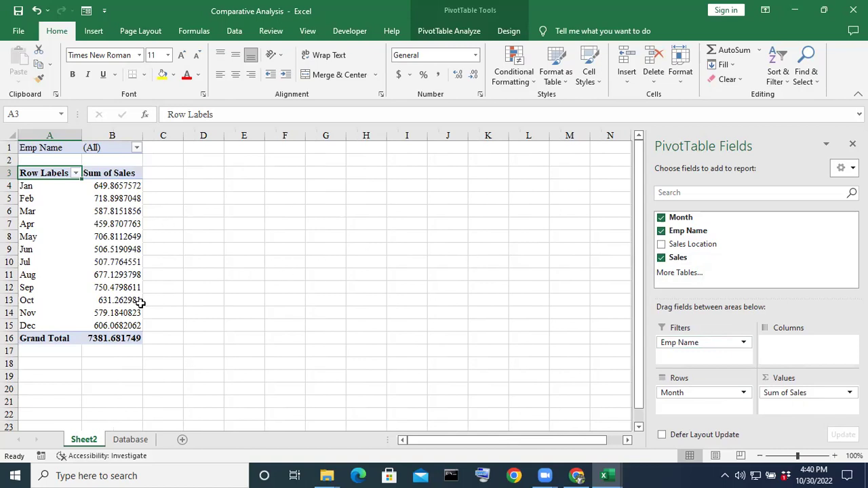
Examine the Sum of Sales values of individual months in the PivotTable.
{"action": "left_click", "coordinate": [108, 211]}
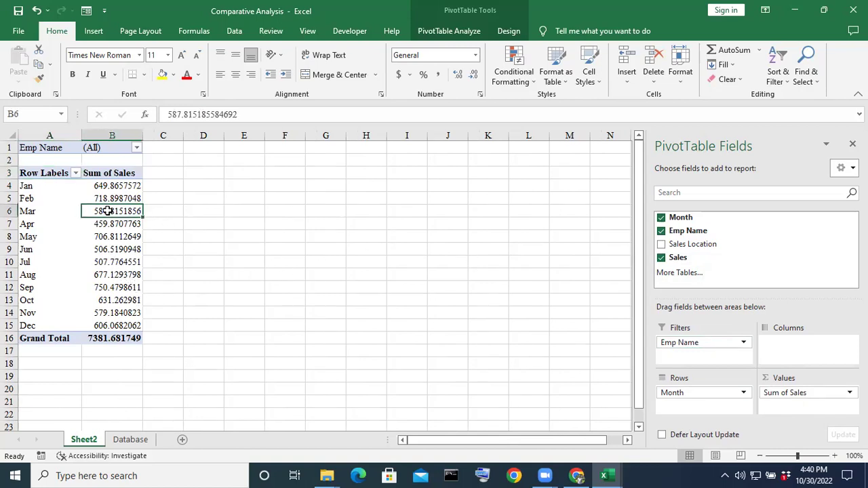
{"action": "left_click", "coordinate": [112, 249]}
{"action": "left_click", "coordinate": [117, 223]}
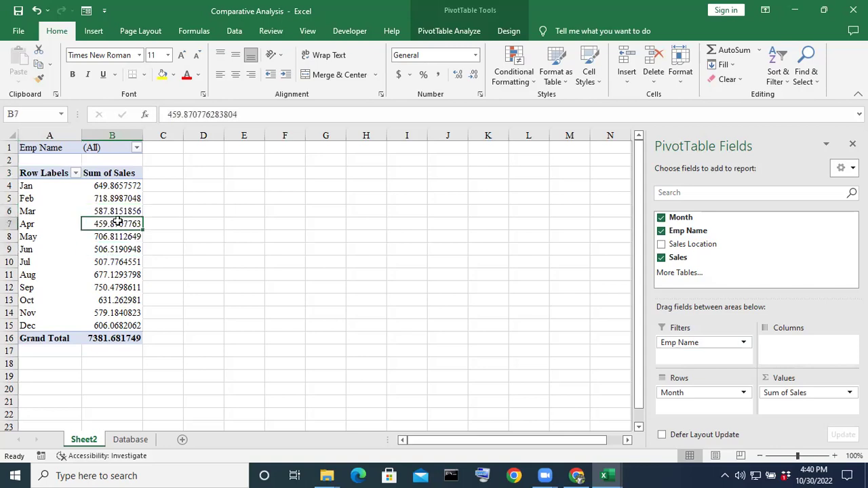
{"action": "left_click", "coordinate": [120, 186]}
{"action": "left_click", "coordinate": [123, 212]}
{"action": "left_click", "coordinate": [108, 186]}
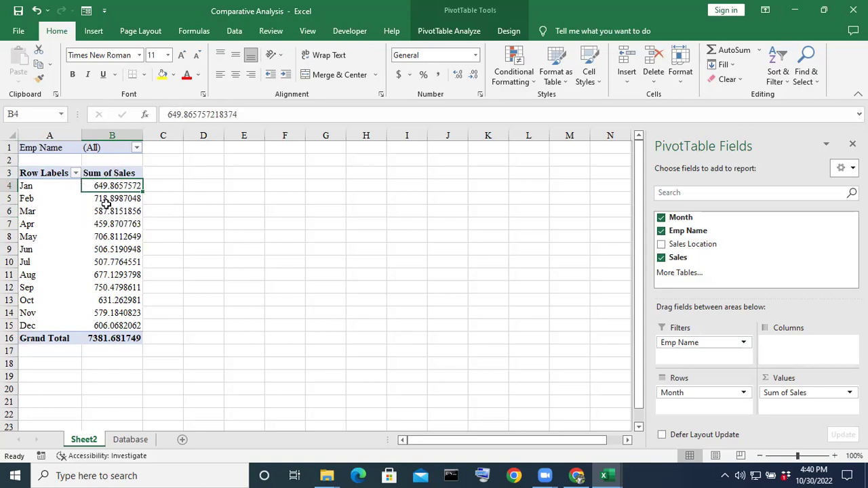
{"action": "left_click", "coordinate": [107, 200]}
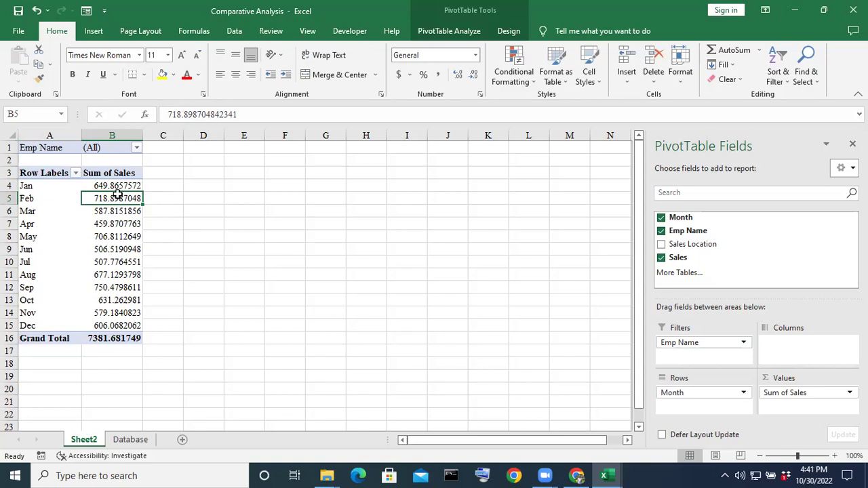
Change the summary calculation of the PivotTable's Sales field to Average.
{"action": "right_click", "coordinate": [122, 197]}
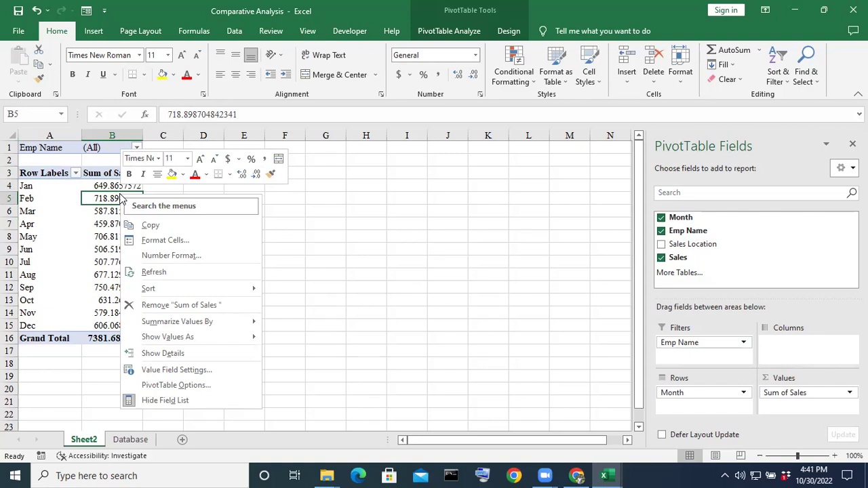
{"action": "left_click", "coordinate": [153, 372]}
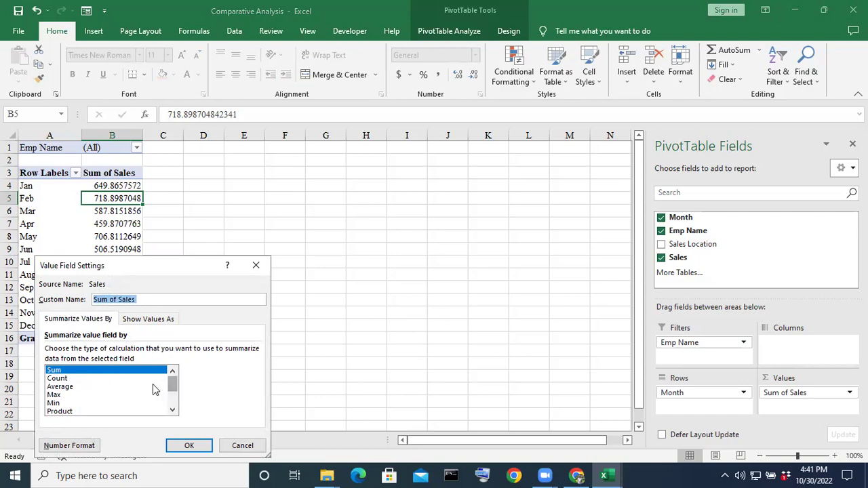
{"action": "left_click", "coordinate": [70, 386]}
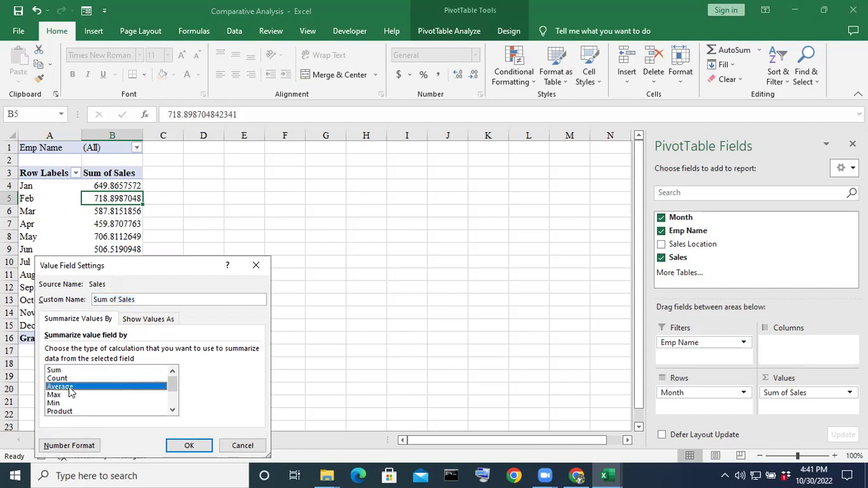
{"action": "left_click", "coordinate": [190, 445]}
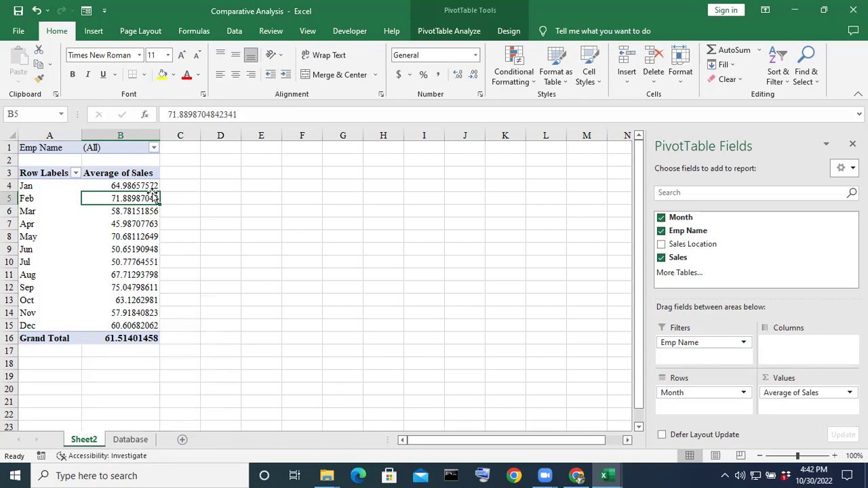
Reduce the Average of Sales values, including the grand total in B4:B16, to two decimal places.
{"action": "left_click_drag", "start_coordinate": [103, 180], "coordinate": [136, 337]}
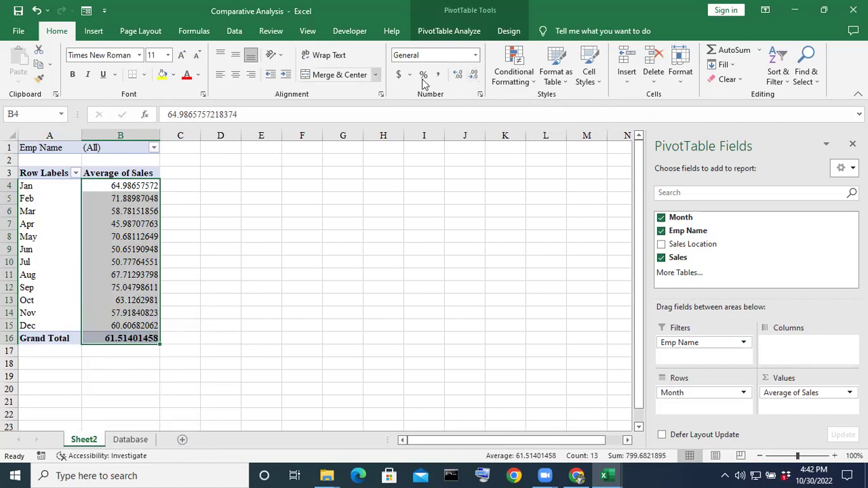
{"action": "left_click", "coordinate": [475, 77]}
{"action": "left_click", "coordinate": [475, 77]}
{"action": "left_click", "coordinate": [474, 79]}
{"action": "left_click", "coordinate": [474, 79]}
{"action": "left_click", "coordinate": [474, 79]}
{"action": "left_click", "coordinate": [474, 79]}
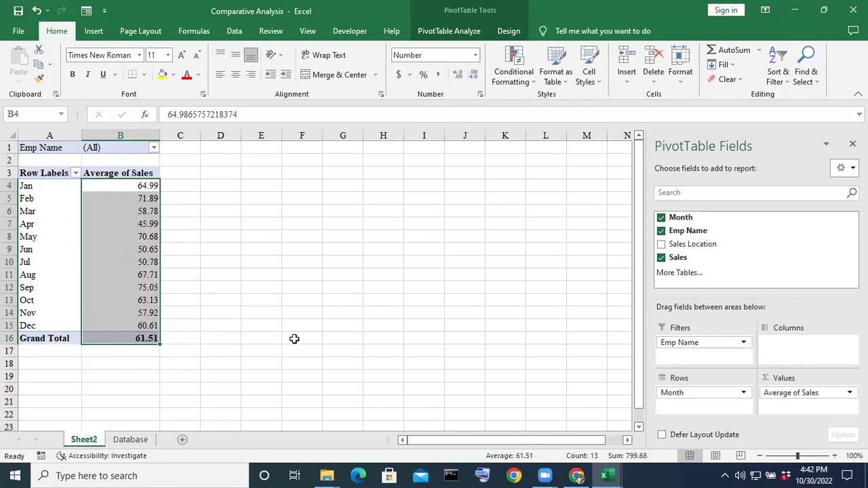
{"action": "left_click", "coordinate": [295, 339]}
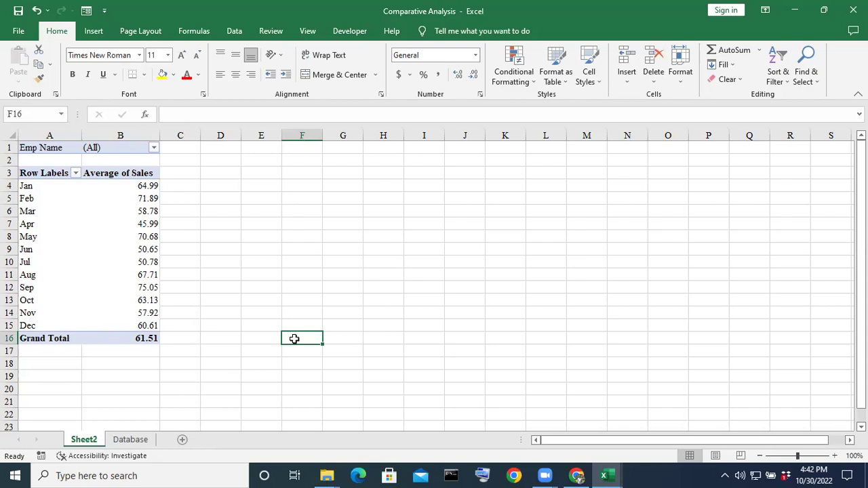
Check the Emp Name column on the Database worksheet and return to the PivotTable on Sheet2.
{"action": "left_click", "coordinate": [127, 448]}
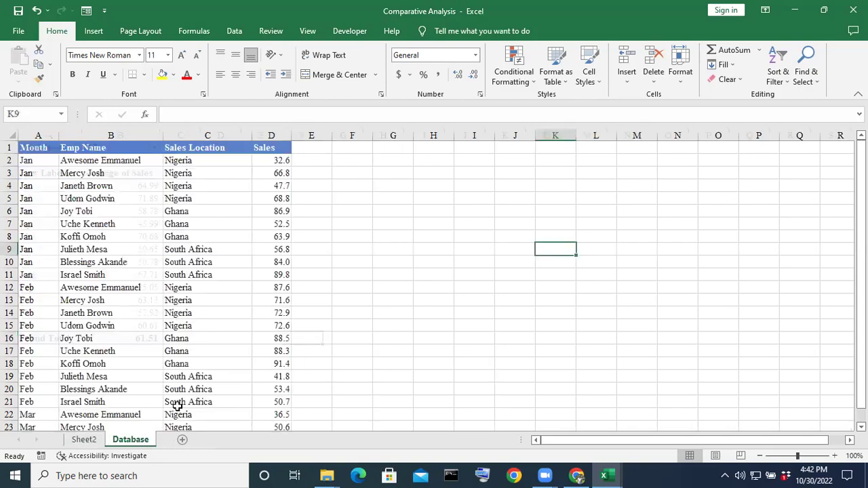
{"action": "left_click", "coordinate": [88, 163]}
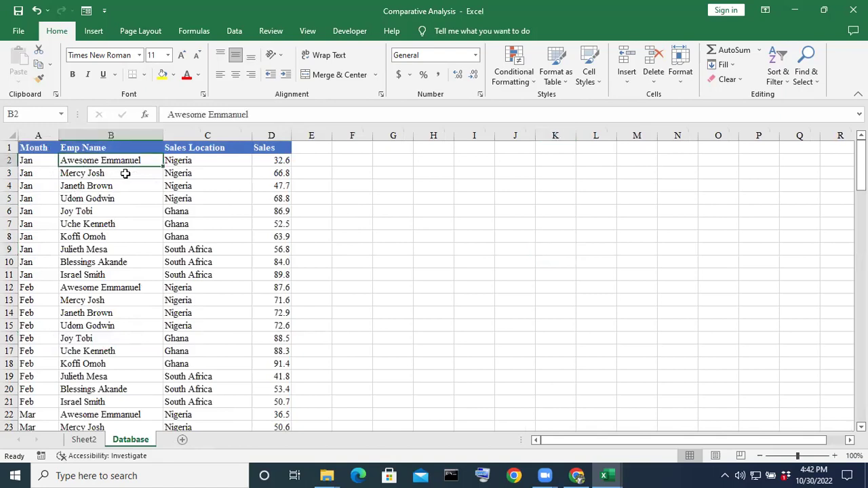
{"action": "left_click", "coordinate": [84, 440]}
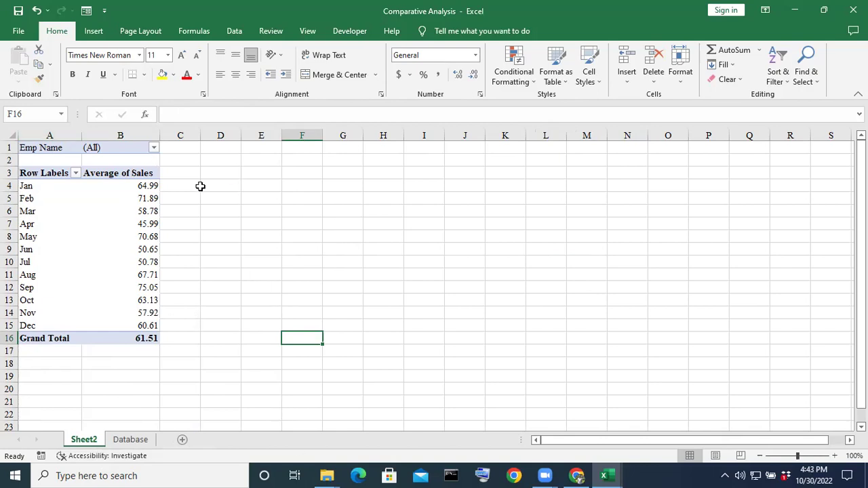
Copy the whole PivotTable in A1:B16 and paste the duplicate at cell D1.
{"action": "left_click_drag", "start_coordinate": [22, 147], "coordinate": [104, 342]}
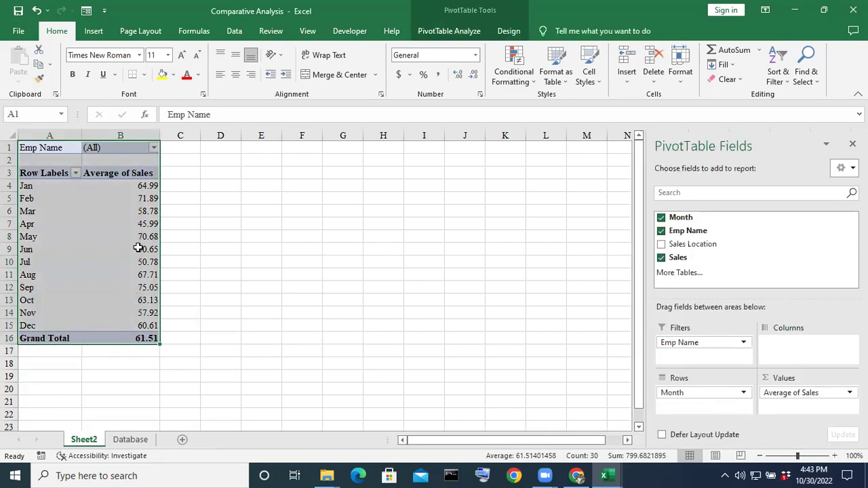
{"action": "mouse_move", "coordinate": [138, 248]}
{"action": "key", "text": "ctrl+c"}
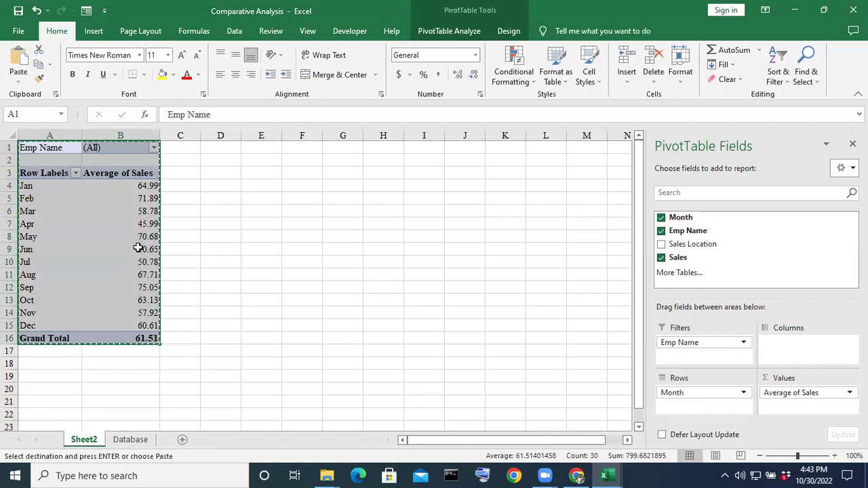
{"action": "left_click", "coordinate": [225, 148]}
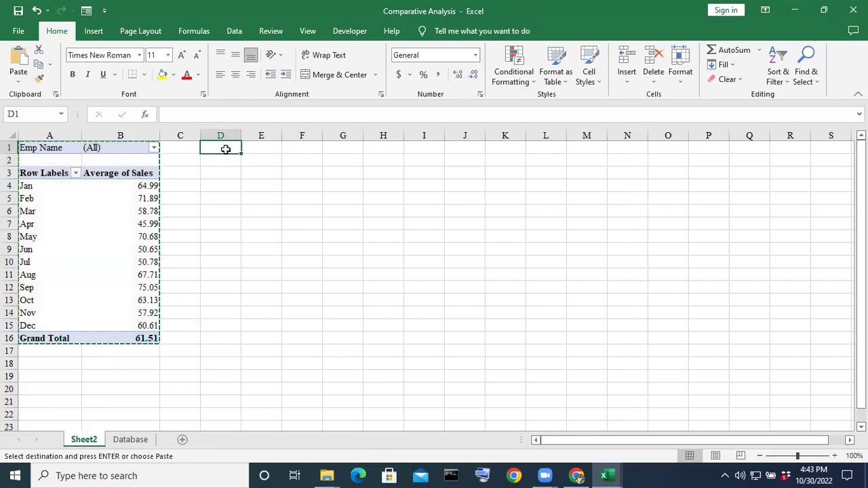
{"action": "key", "text": "ctrl+v"}
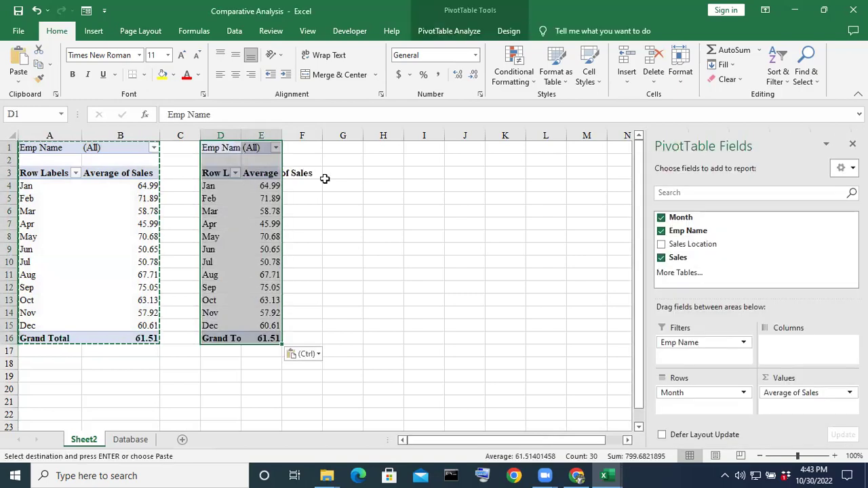
Widen columns E and D so the labels of the duplicated PivotTable fit.
{"action": "left_click", "coordinate": [370, 195]}
{"action": "left_click_drag", "start_coordinate": [284, 133], "coordinate": [335, 129]}
{"action": "left_click", "coordinate": [400, 302]}
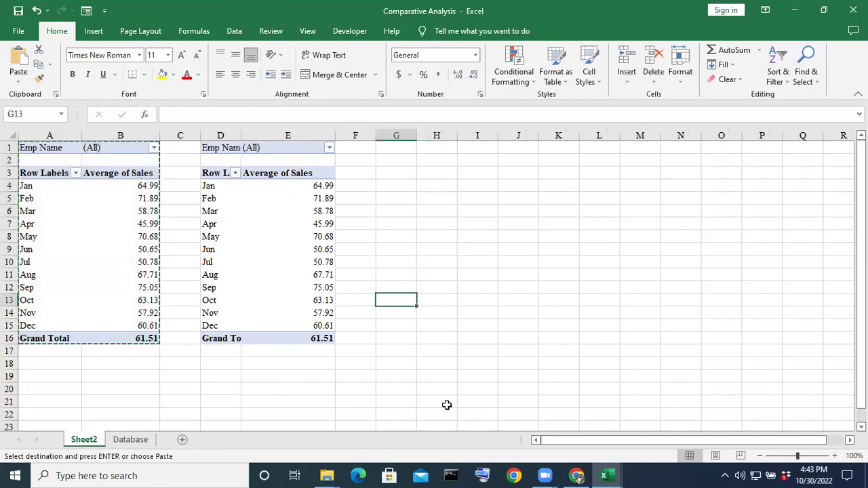
{"action": "double_click", "coordinate": [178, 403]}
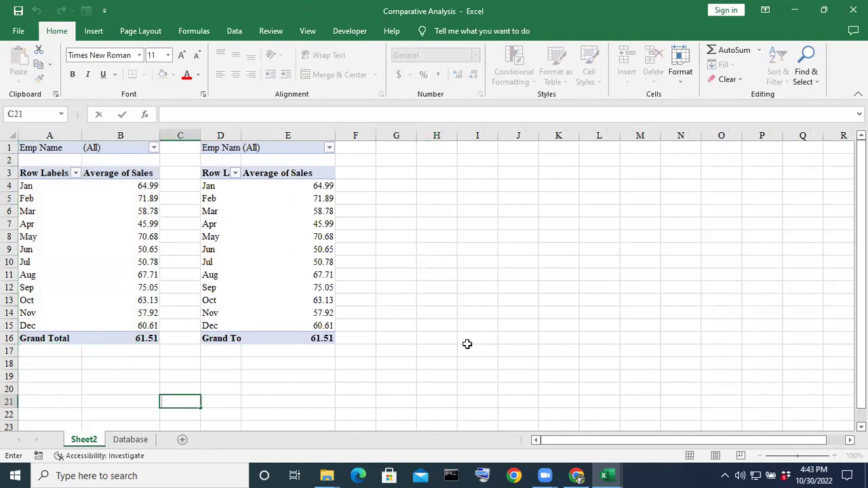
{"action": "left_click", "coordinate": [240, 131]}
{"action": "left_click_drag", "start_coordinate": [242, 133], "coordinate": [264, 136]}
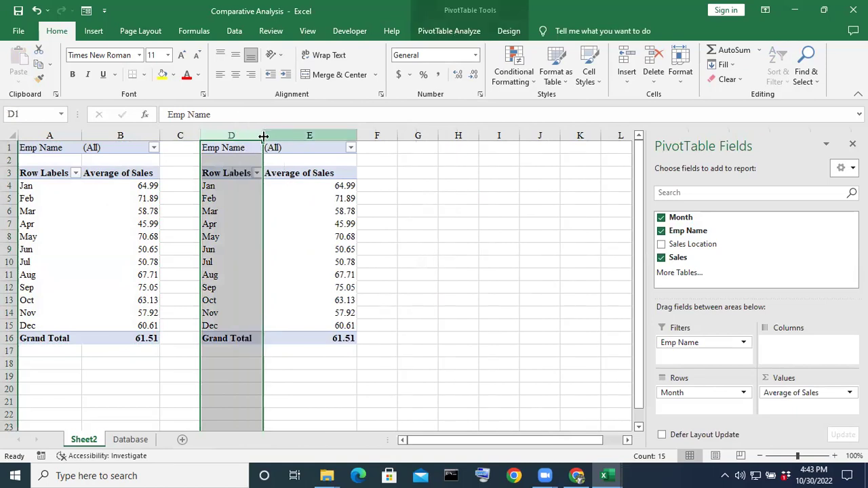
{"action": "left_click", "coordinate": [475, 261]}
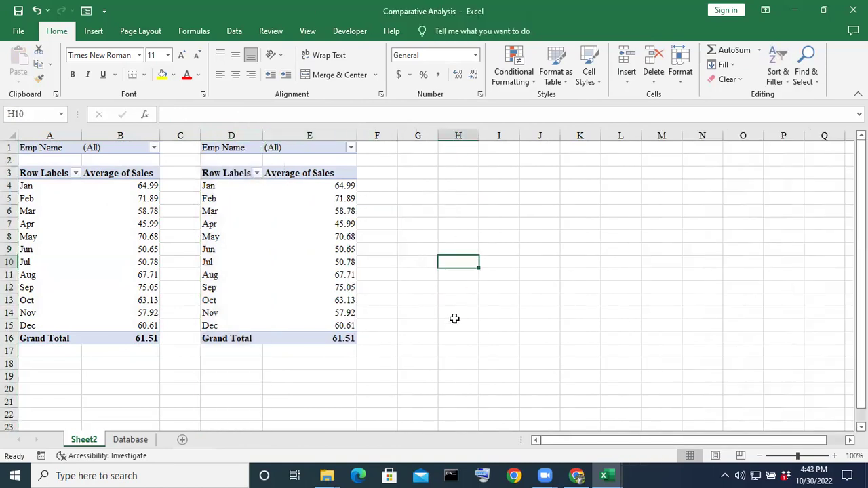
Remove the Emp Name filter field from the duplicated PivotTable in columns D and E.
{"action": "left_click", "coordinate": [334, 189]}
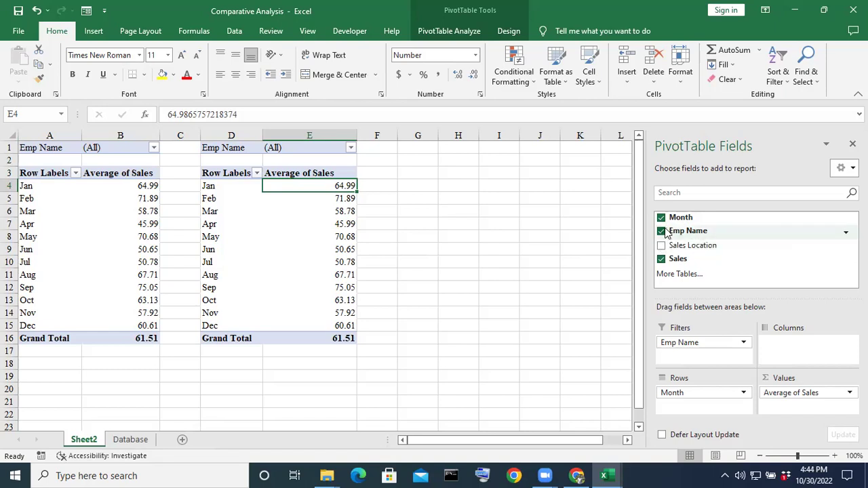
{"action": "left_click", "coordinate": [662, 231]}
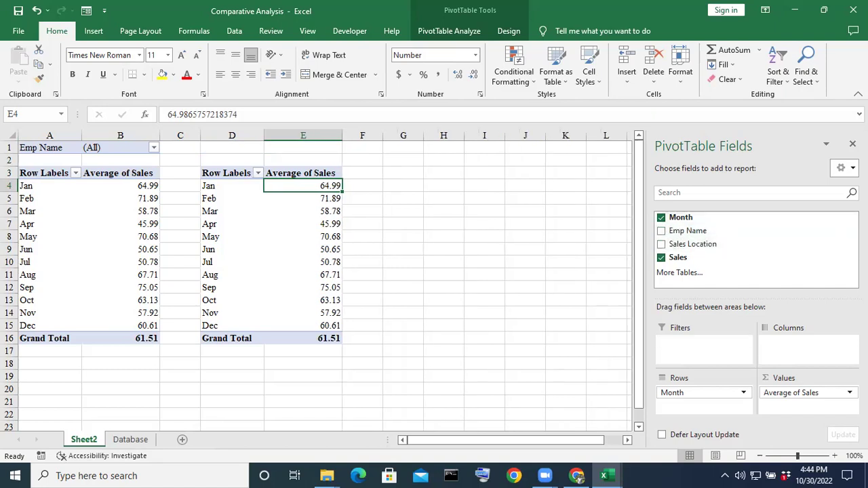
{"action": "left_click", "coordinate": [544, 202]}
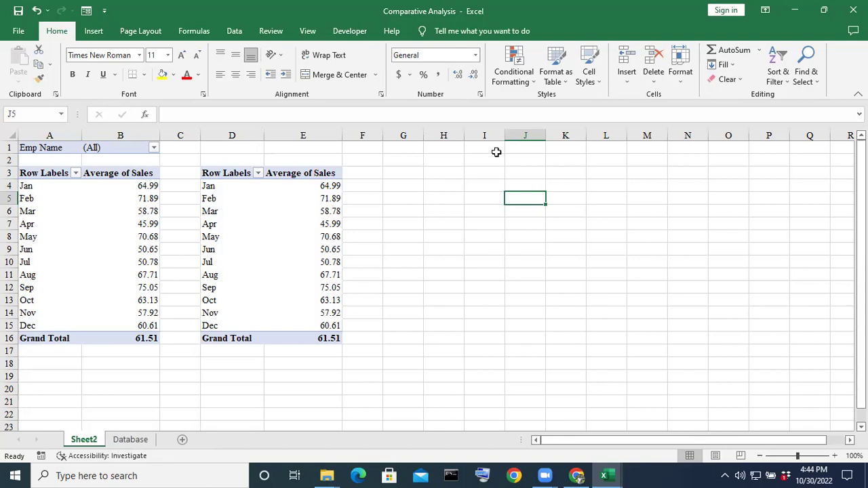
{"action": "key", "text": "XF86AudioRaiseVolume"}
Enter the headings Month in G5 and Selected in H5 beside the PivotTables.
{"action": "left_click", "coordinate": [409, 200]}
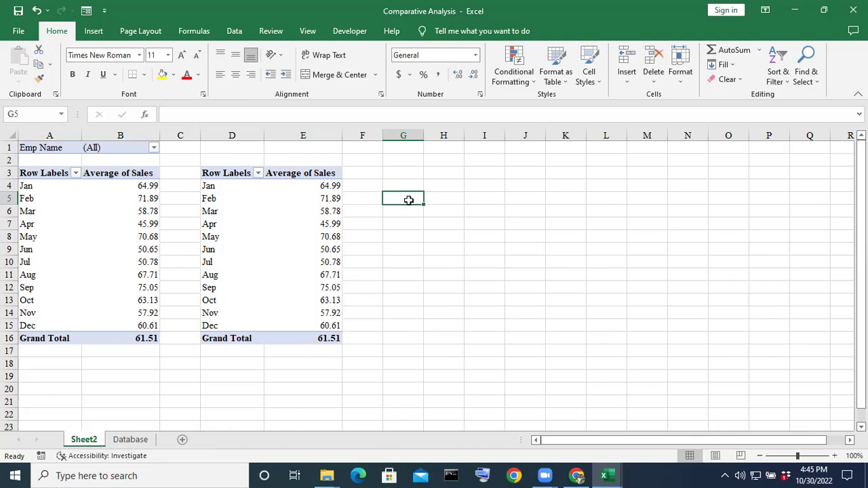
{"action": "type", "text": "Mo"}
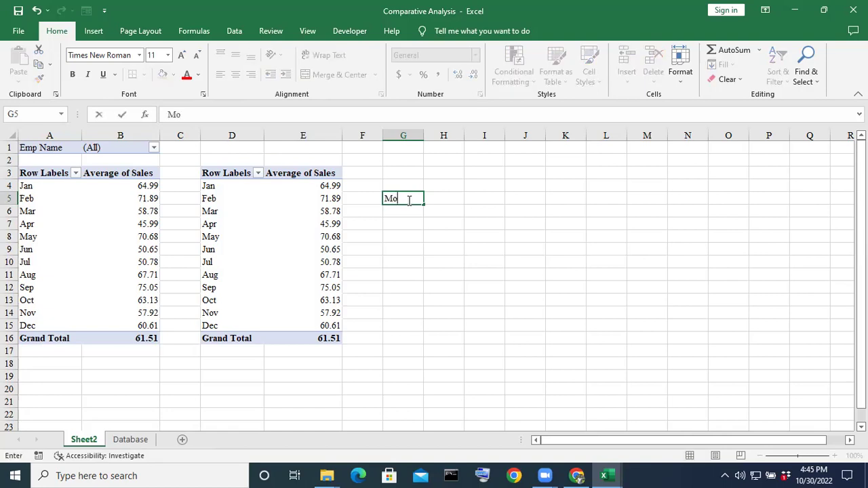
{"action": "type", "text": "nth"}
{"action": "key", "text": "Tab"}
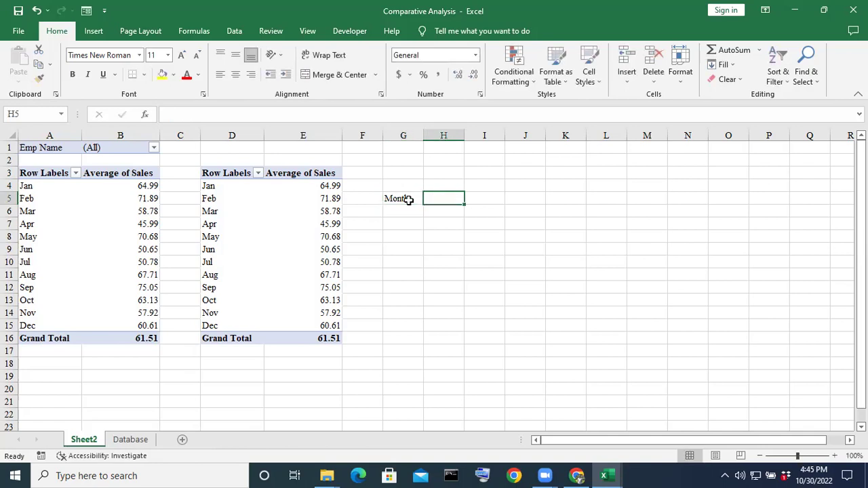
{"action": "type", "text": "Selected"}
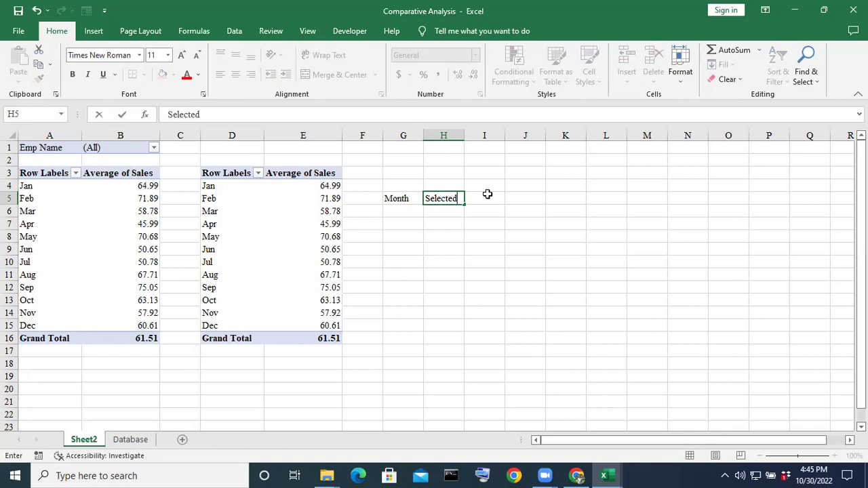
{"action": "left_click", "coordinate": [487, 194]}
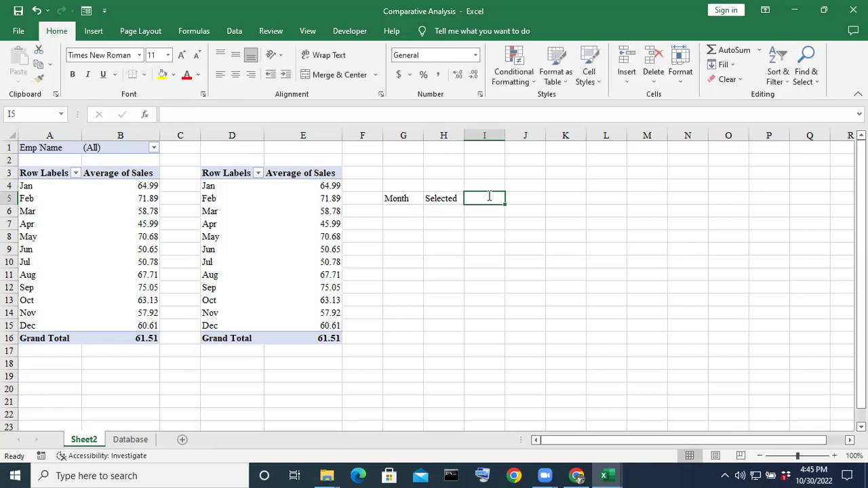
Enter the heading All in I5 and fill the months Jan to Dec down G6:G17 under the Month heading.
{"action": "type", "text": "All"}
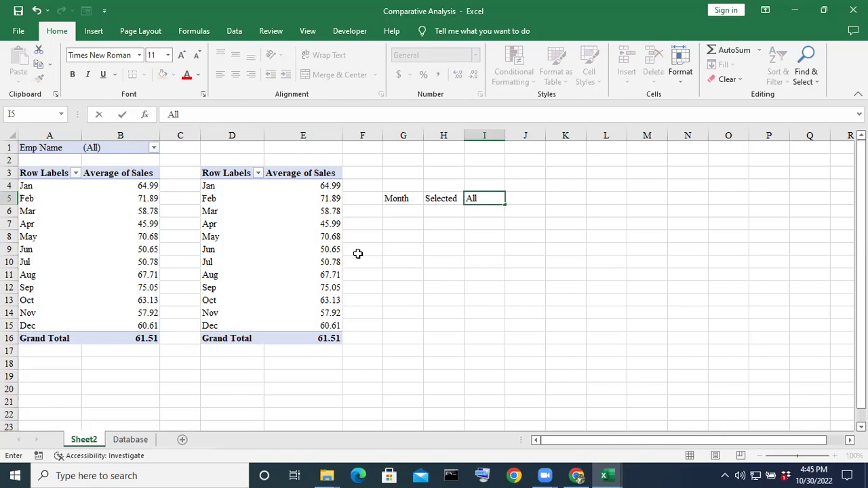
{"action": "left_click", "coordinate": [391, 211]}
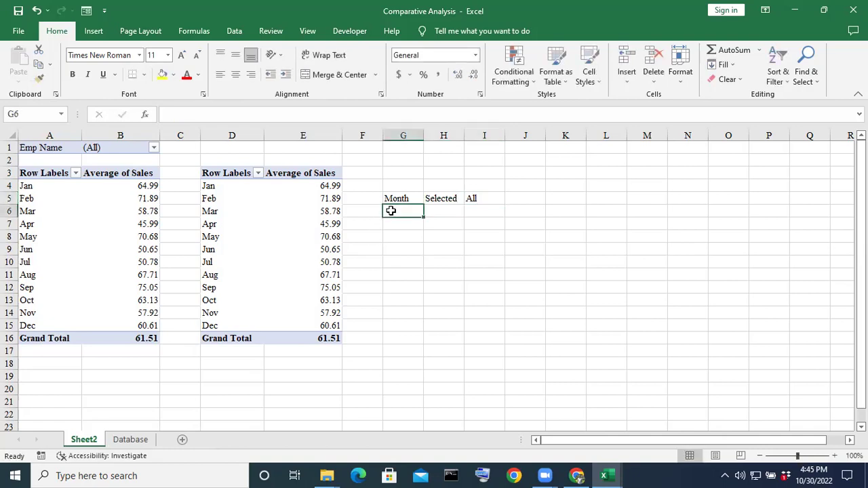
{"action": "type", "text": "Jan"}
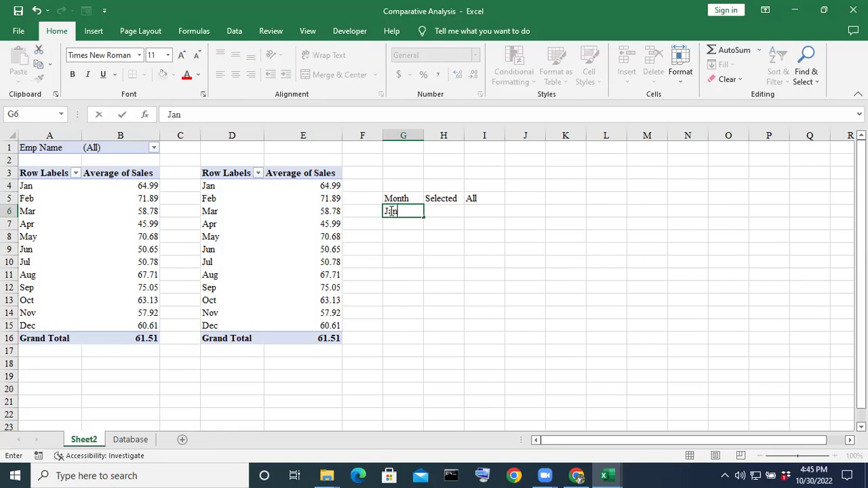
{"action": "left_click", "coordinate": [486, 235]}
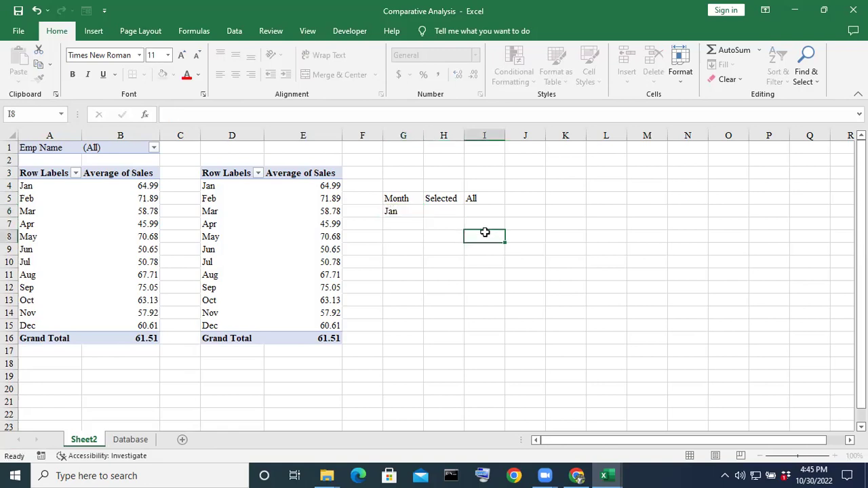
{"action": "left_click", "coordinate": [397, 210]}
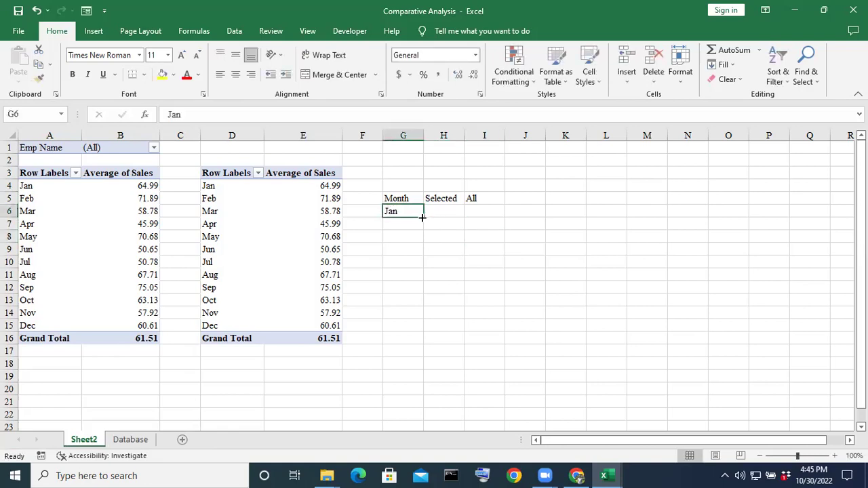
{"action": "left_click_drag", "start_coordinate": [424, 217], "coordinate": [420, 358]}
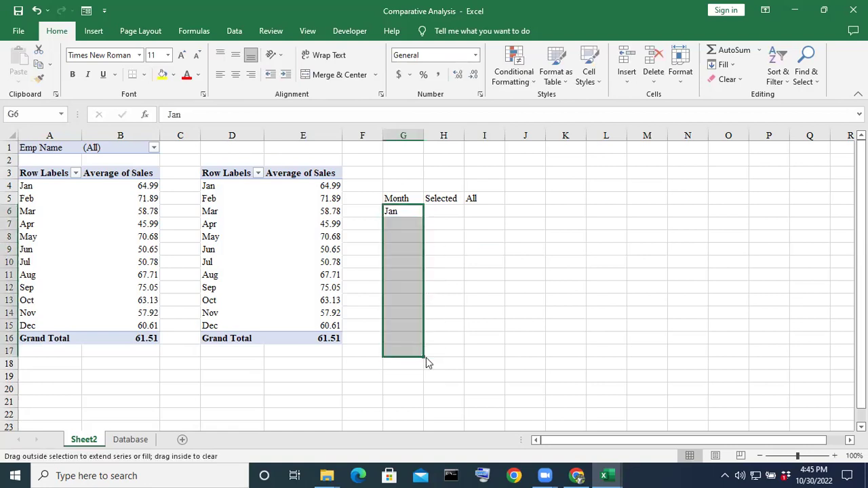
{"action": "left_click", "coordinate": [551, 364]}
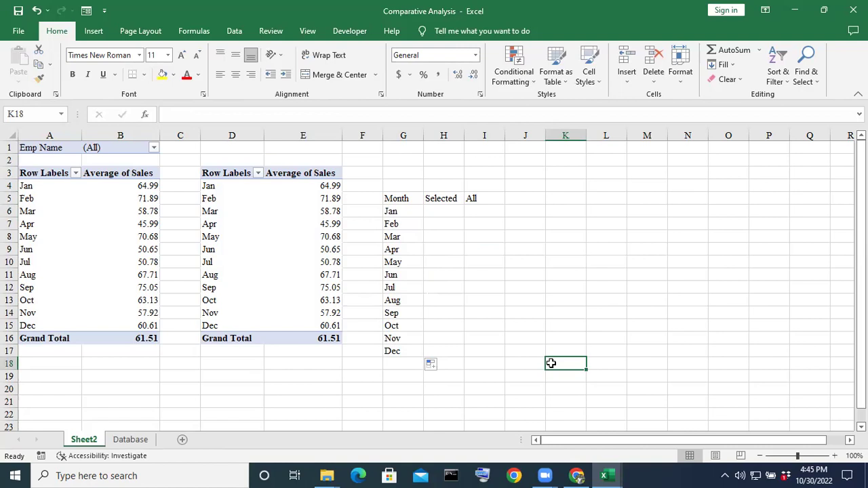
{"action": "left_click", "coordinate": [437, 202]}
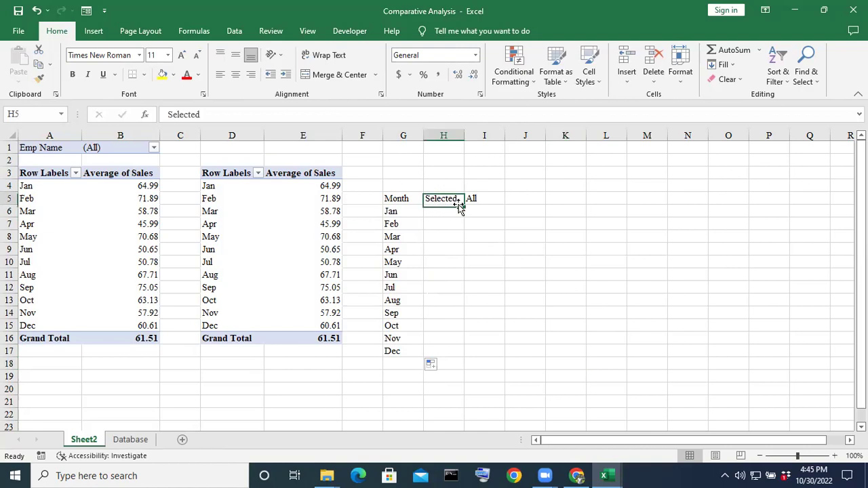
{"action": "left_click", "coordinate": [500, 211]}
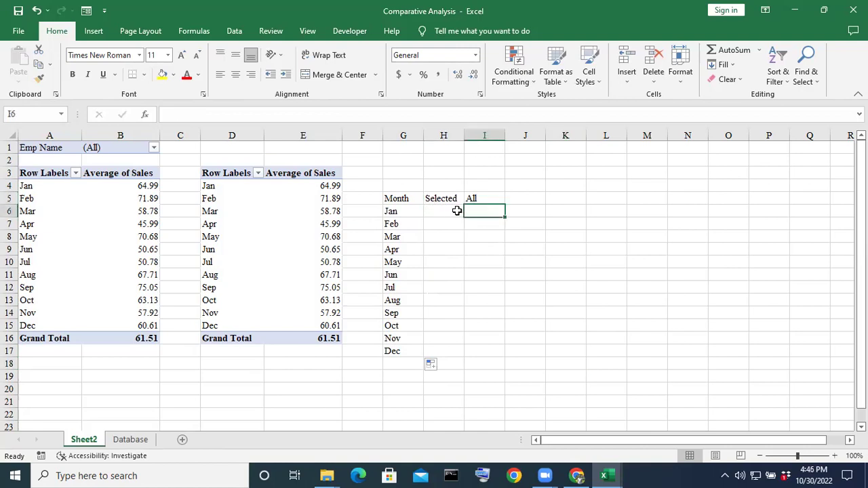
{"action": "left_click", "coordinate": [456, 210]}
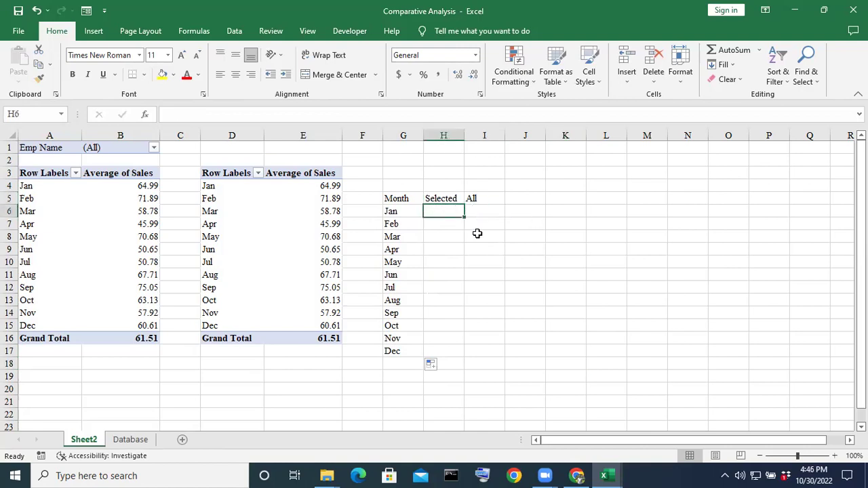
Review the monthly employee sales records from January to December on the Database sheet and return to Sheet2.
{"action": "left_click", "coordinate": [131, 441]}
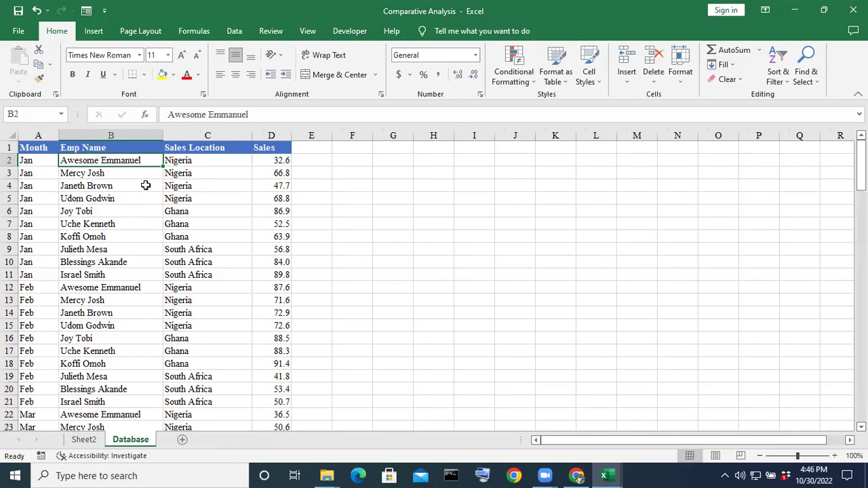
{"action": "scroll", "coordinate": [139, 174], "scroll_direction": "down", "scroll_amount": 10}
{"action": "scroll", "coordinate": [139, 174], "scroll_direction": "down", "scroll_amount": 20}
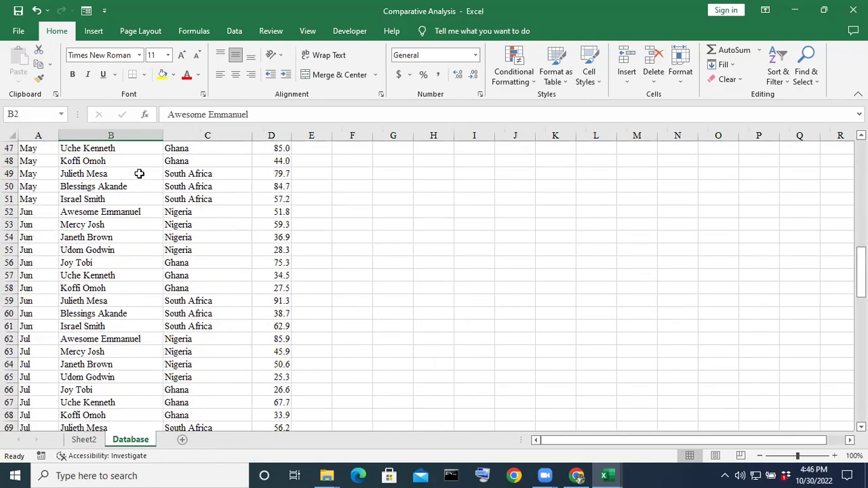
{"action": "scroll", "coordinate": [139, 174], "scroll_direction": "up", "scroll_amount": 2}
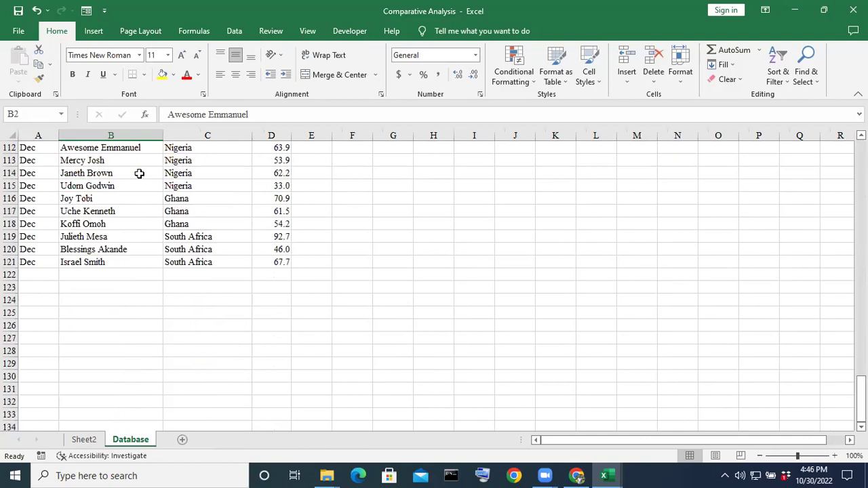
{"action": "scroll", "coordinate": [139, 174], "scroll_direction": "up", "scroll_amount": 2}
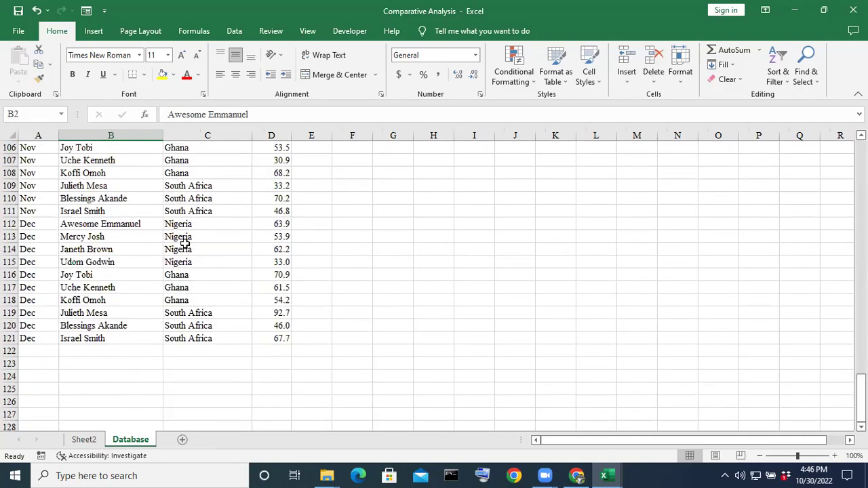
{"action": "scroll", "coordinate": [185, 242], "scroll_direction": "up", "scroll_amount": 20}
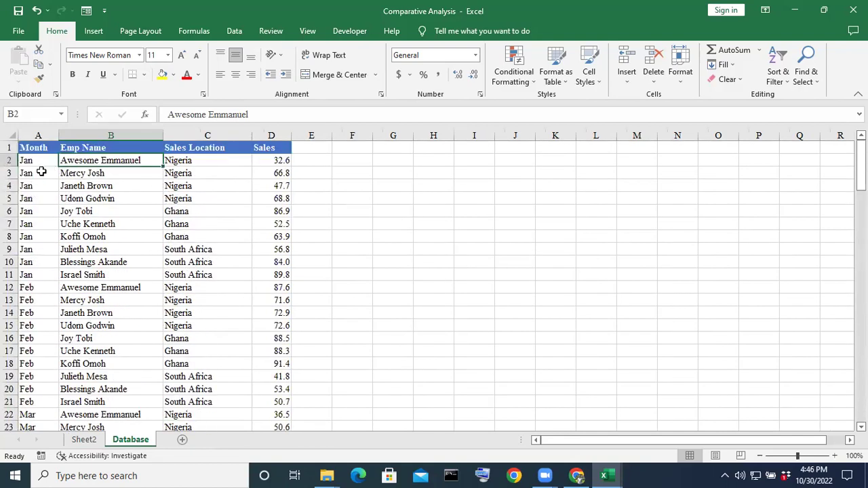
{"action": "scroll", "coordinate": [88, 185], "scroll_direction": "down", "scroll_amount": 20}
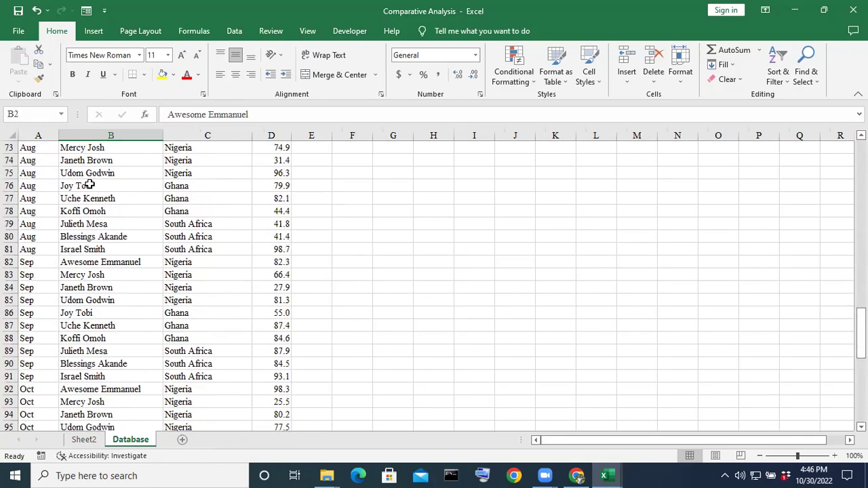
{"action": "scroll", "coordinate": [89, 184], "scroll_direction": "down", "scroll_amount": 11}
{"action": "scroll", "coordinate": [89, 185], "scroll_direction": "up", "scroll_amount": 5}
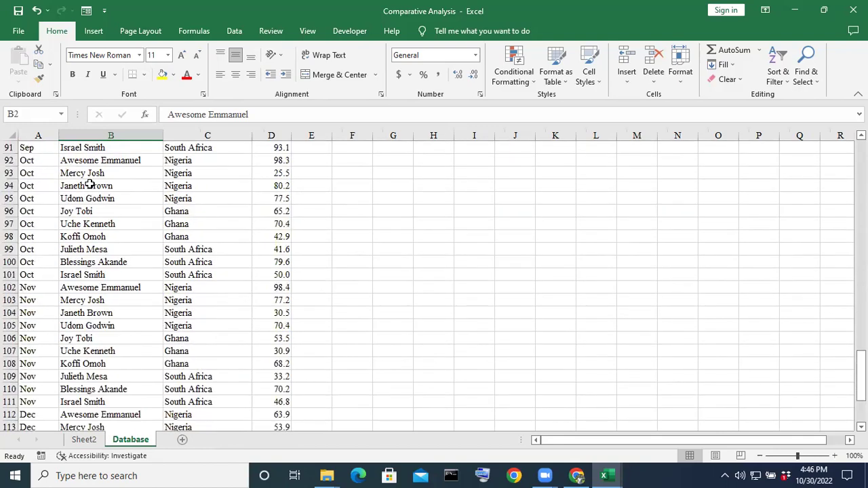
{"action": "scroll", "coordinate": [89, 184], "scroll_direction": "up", "scroll_amount": 20}
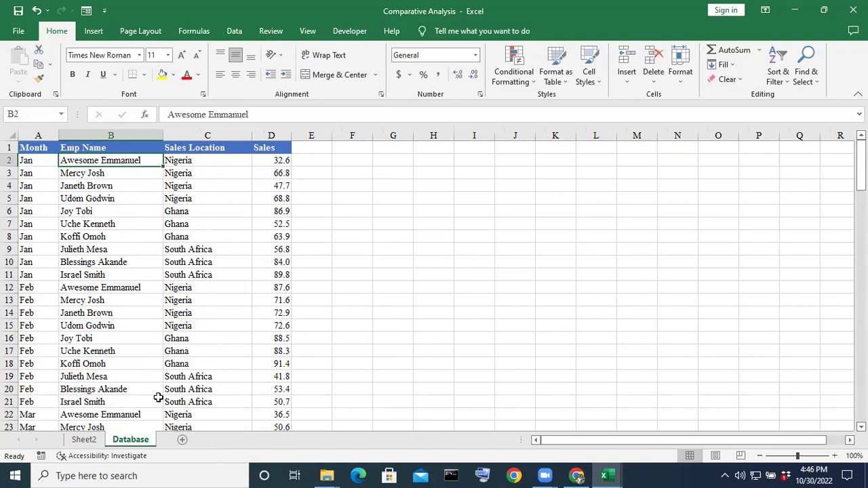
{"action": "left_click", "coordinate": [83, 439]}
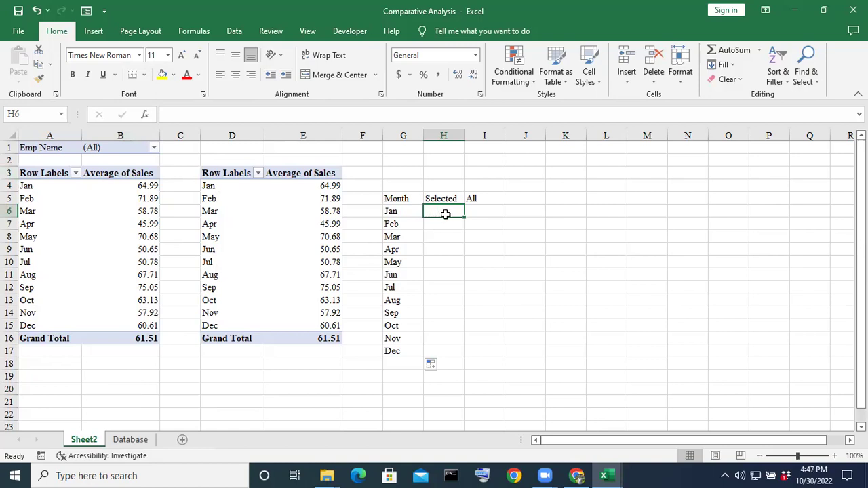
Examine the helper table in G5:I17 and the employees offered by the first PivotTable's Emp Name filter.
{"action": "left_click_drag", "start_coordinate": [387, 198], "coordinate": [490, 348]}
{"action": "left_click", "coordinate": [603, 287]}
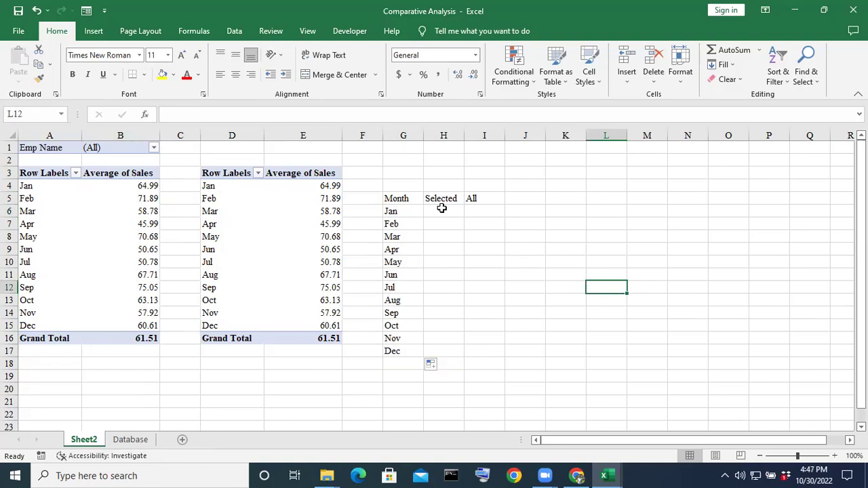
{"action": "left_click", "coordinate": [154, 147]}
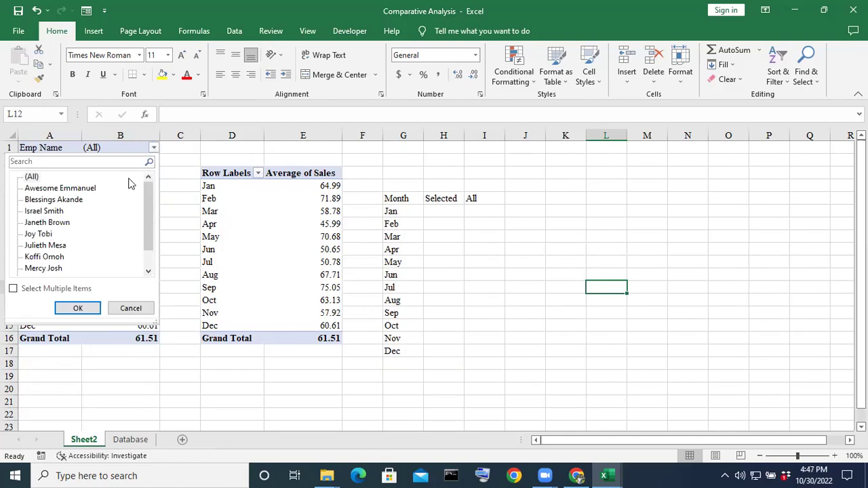
{"action": "scroll", "coordinate": [61, 257], "scroll_direction": "down", "scroll_amount": 1}
{"action": "scroll", "coordinate": [62, 256], "scroll_direction": "up", "scroll_amount": 1}
{"action": "scroll", "coordinate": [61, 251], "scroll_direction": "down", "scroll_amount": 1}
{"action": "scroll", "coordinate": [61, 249], "scroll_direction": "up", "scroll_amount": 1}
{"action": "key", "text": "Escape"}
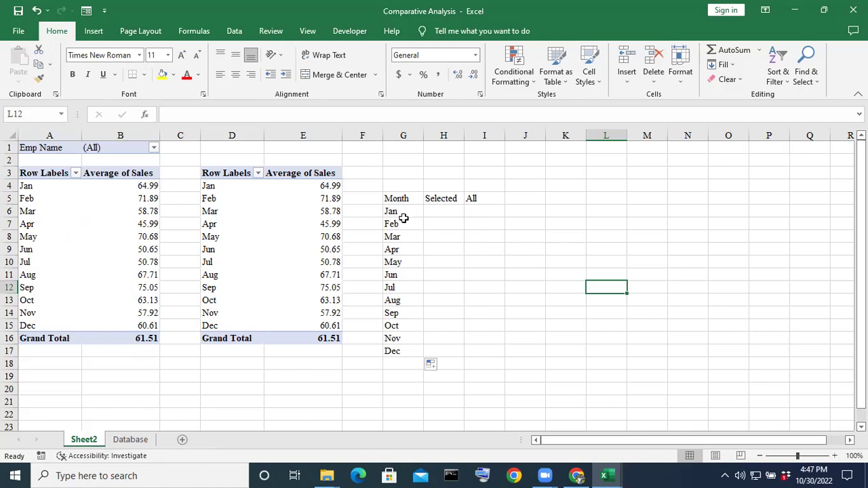
{"action": "left_click_drag", "start_coordinate": [437, 211], "coordinate": [434, 355]}
{"action": "left_click", "coordinate": [520, 324]}
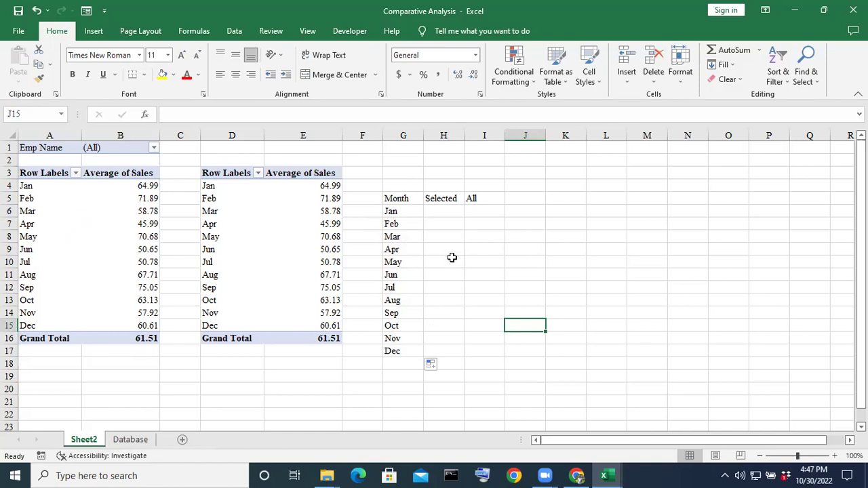
{"action": "left_click", "coordinate": [451, 212]}
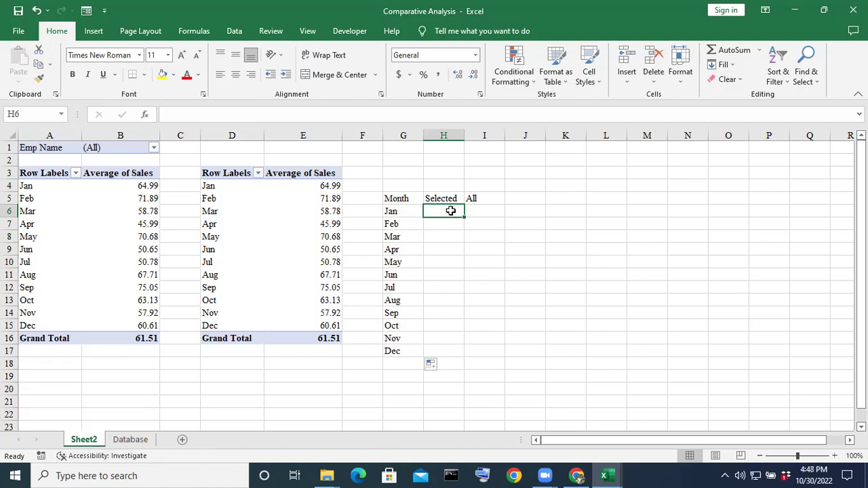
{"action": "left_click_drag", "start_coordinate": [483, 230], "coordinate": [497, 342]}
{"action": "left_click", "coordinate": [630, 310]}
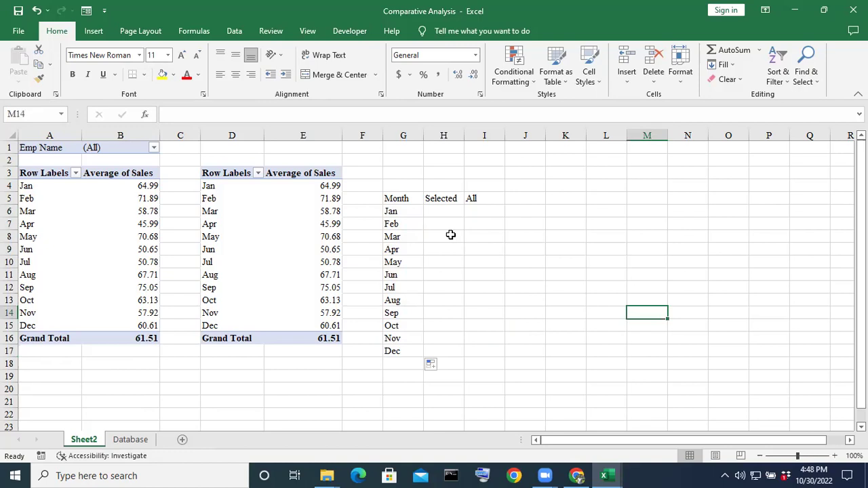
{"action": "left_click", "coordinate": [127, 442]}
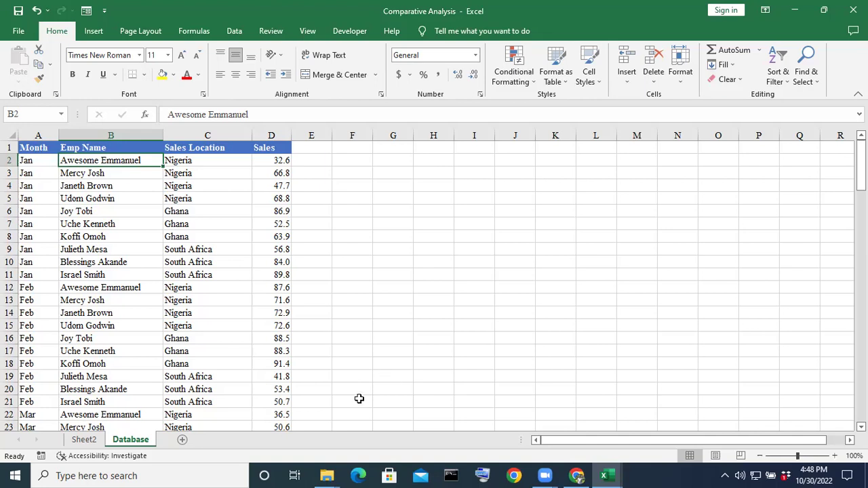
{"action": "left_click", "coordinate": [84, 439]}
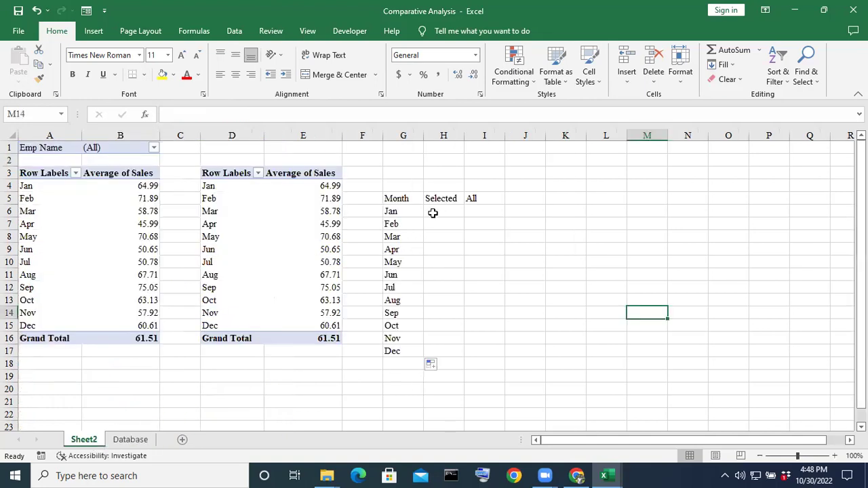
Begin a VLOOKUP formula in H6 with G6 as lookup value and D3:E16 of the second PivotTable as table array.
{"action": "left_click", "coordinate": [433, 212]}
{"action": "type", "text": "="}
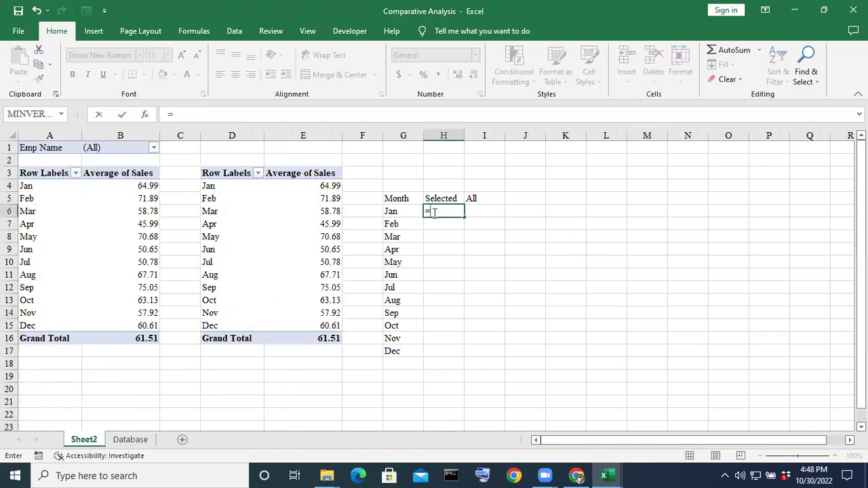
{"action": "type", "text": "vloo"}
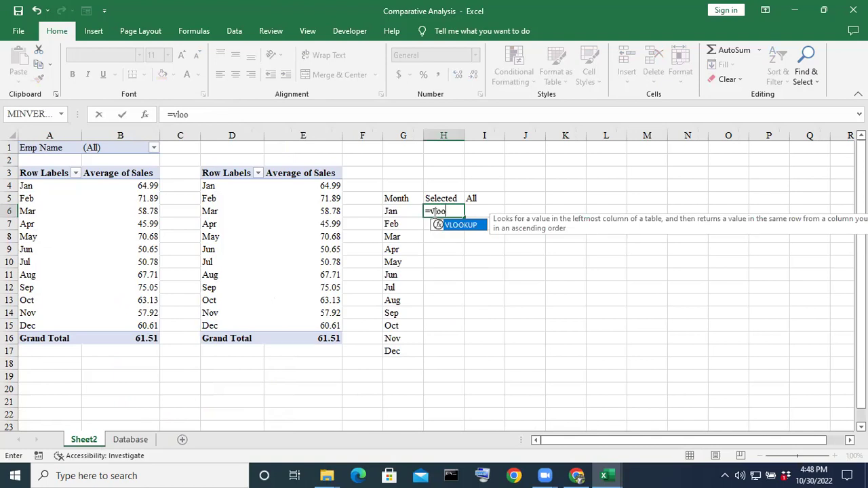
{"action": "double_click", "coordinate": [460, 226]}
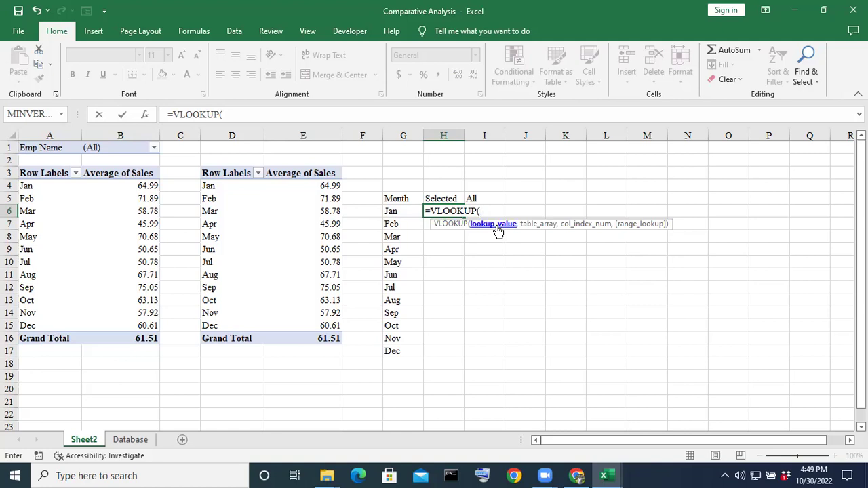
{"action": "left_click", "coordinate": [400, 212]}
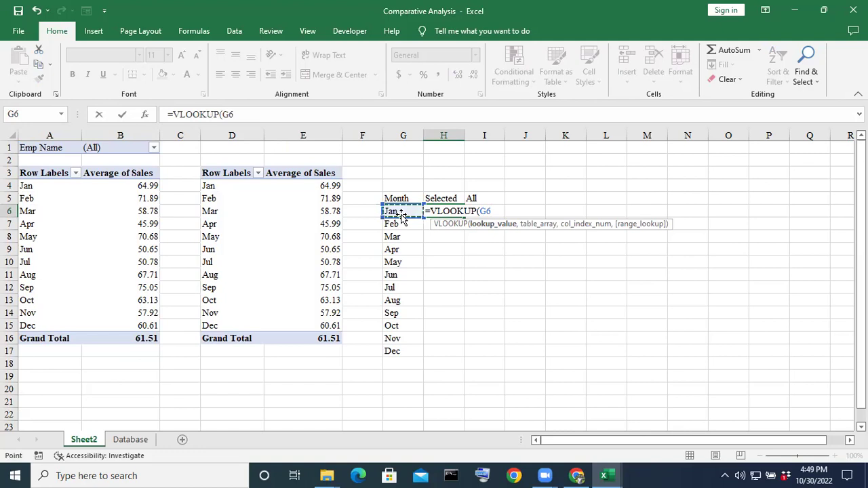
{"action": "type", "text": ","}
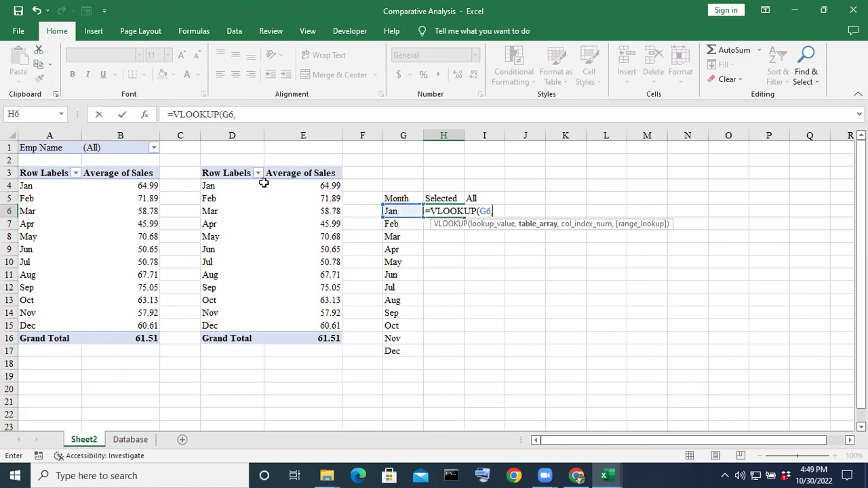
{"action": "left_click_drag", "start_coordinate": [206, 171], "coordinate": [276, 201]}
{"action": "left_click_drag", "start_coordinate": [302, 261], "coordinate": [286, 340]}
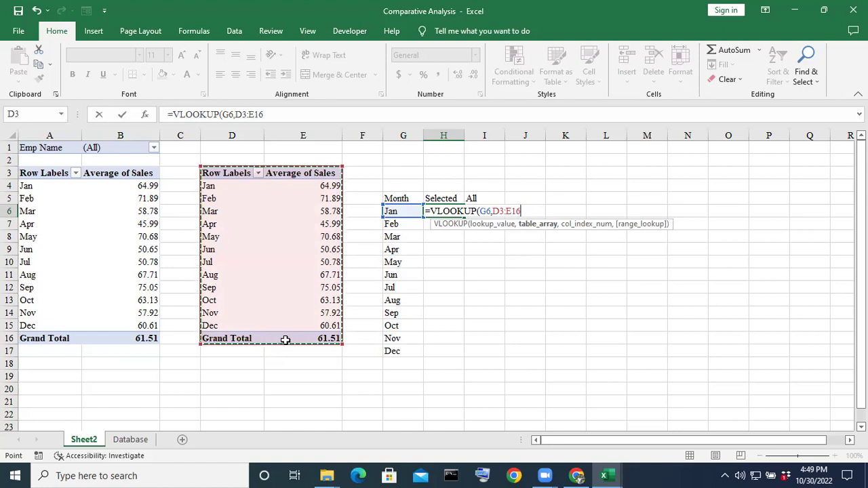
{"action": "type", "text": ","}
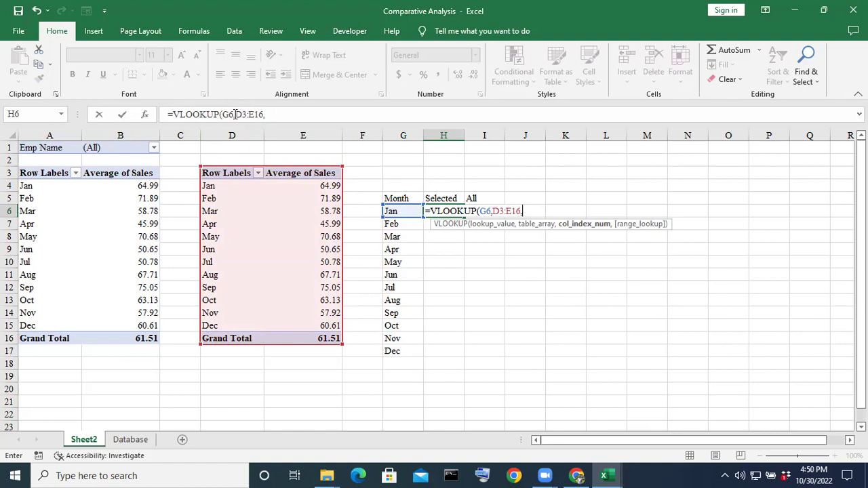
Make the H6 table array absolute as $D$3:$E$16 and complete the VLOOKUP with column index 2 and match type 0.
{"action": "left_click", "coordinate": [234, 115]}
{"action": "key", "text": "Right"}
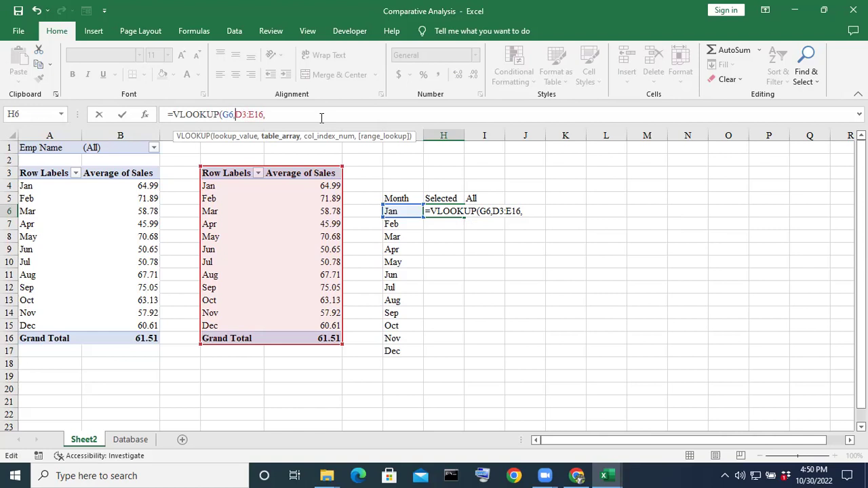
{"action": "key", "text": "F4"}
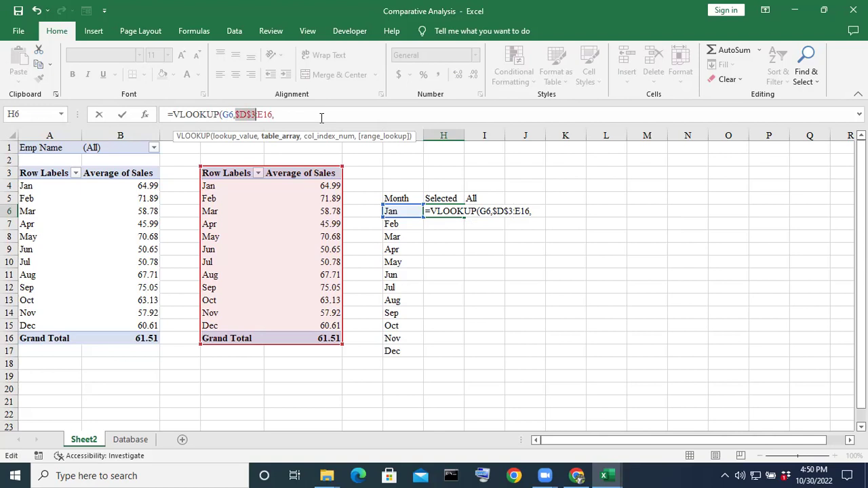
{"action": "key", "text": "Right"}
{"action": "key", "text": "Right"}
{"action": "key", "text": "F4"}
{"action": "type", "text": ","}
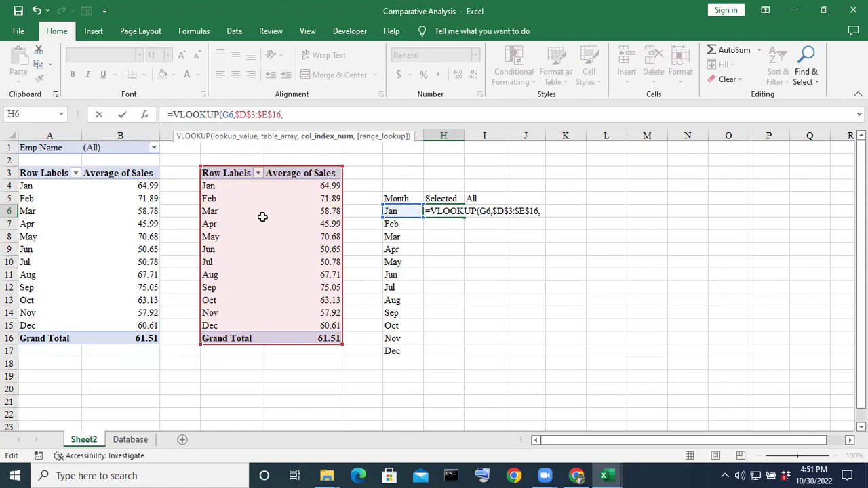
{"action": "type", "text": "2,"}
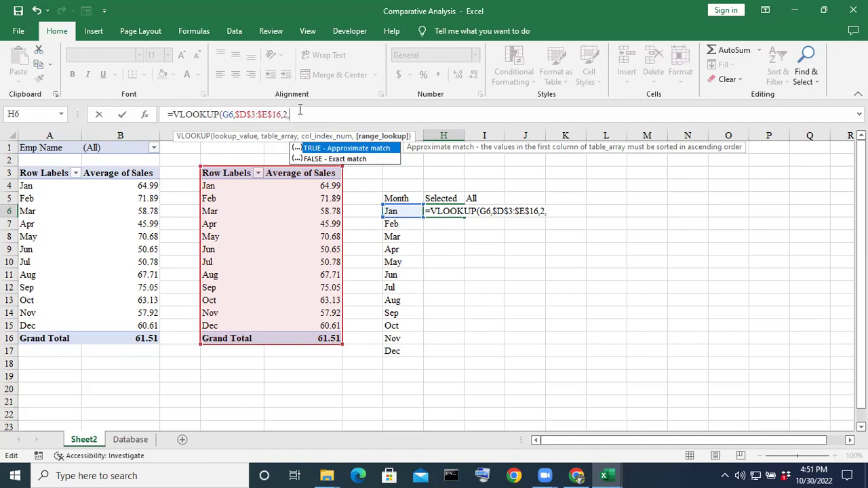
{"action": "type", "text": "0)"}
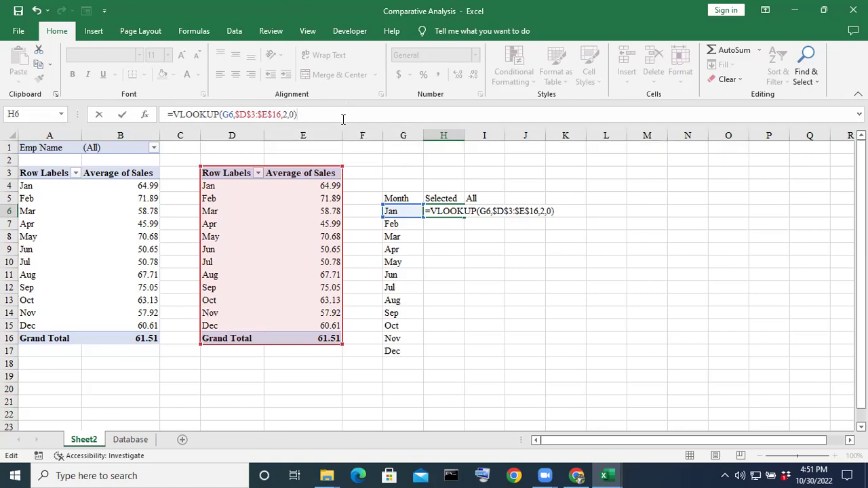
{"action": "key", "text": "Return"}
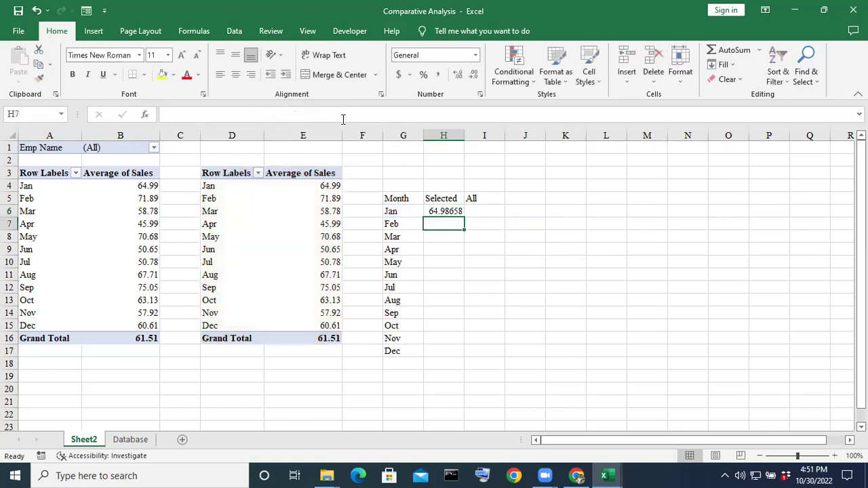
Fill the H6 lookup formula down to H17 and format the Selected values with two decimal places.
{"action": "left_click", "coordinate": [442, 209]}
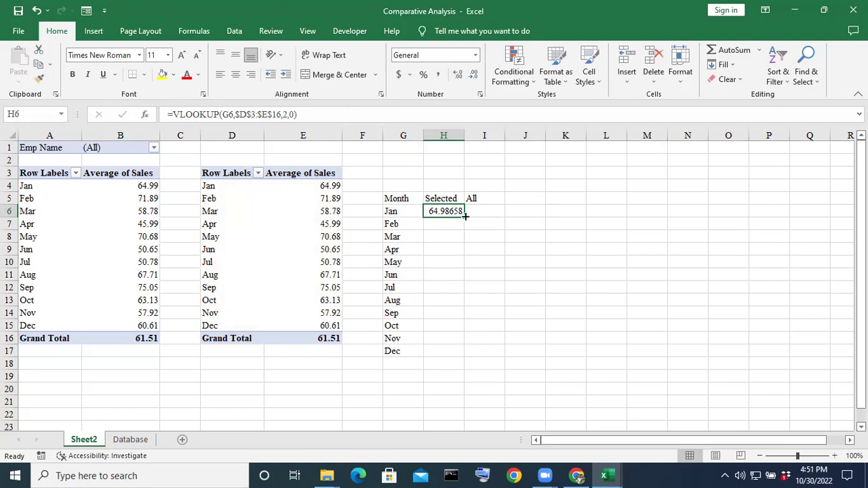
{"action": "left_click_drag", "start_coordinate": [465, 217], "coordinate": [465, 355]}
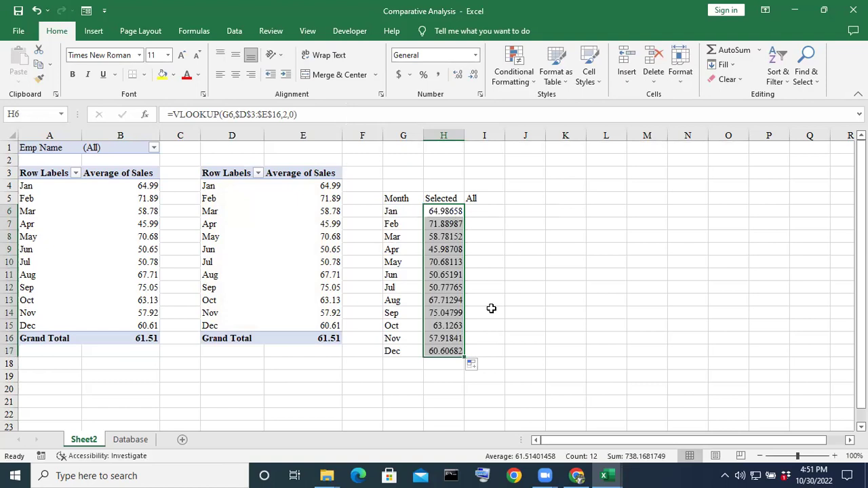
{"action": "left_click", "coordinate": [472, 76]}
{"action": "left_click", "coordinate": [473, 79]}
{"action": "left_click", "coordinate": [473, 79]}
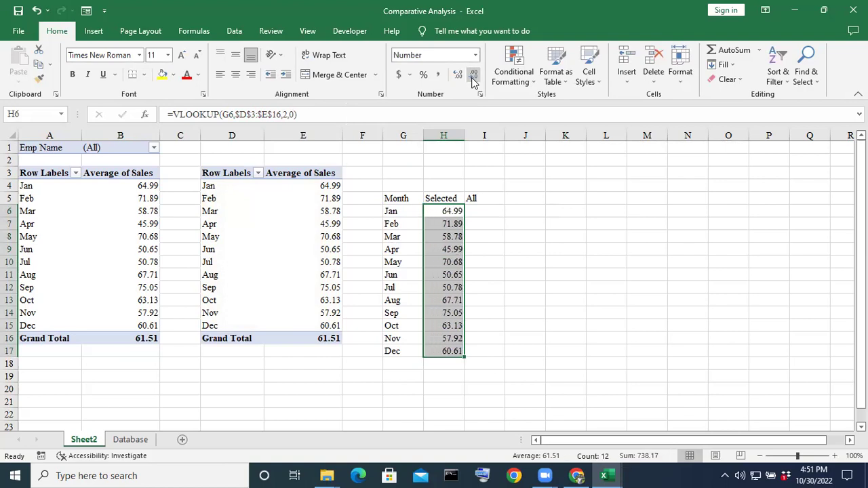
{"action": "left_click", "coordinate": [549, 261]}
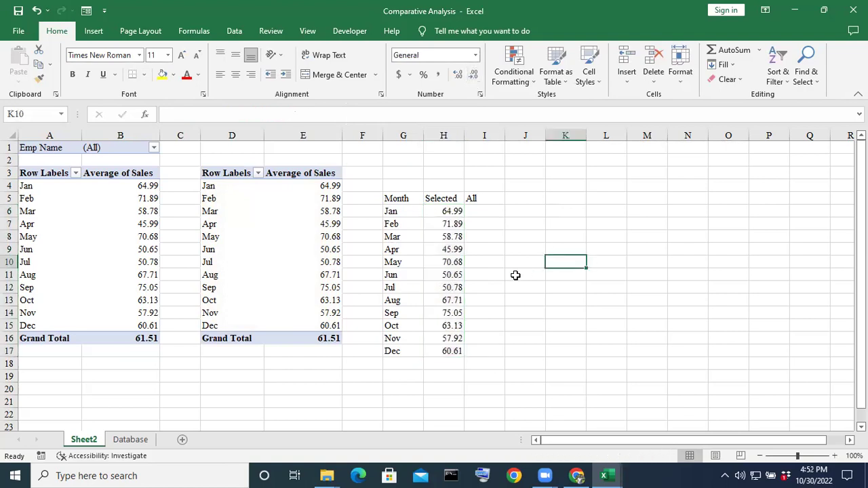
{"action": "left_click", "coordinate": [441, 213]}
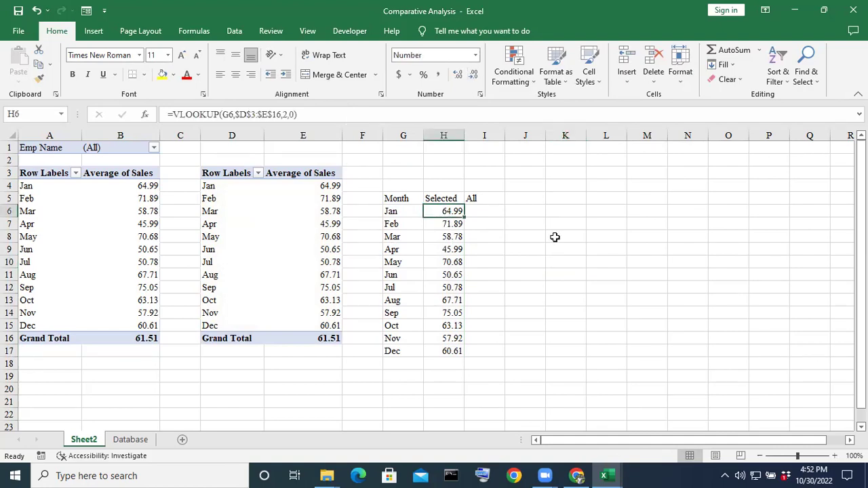
{"action": "left_click", "coordinate": [594, 250]}
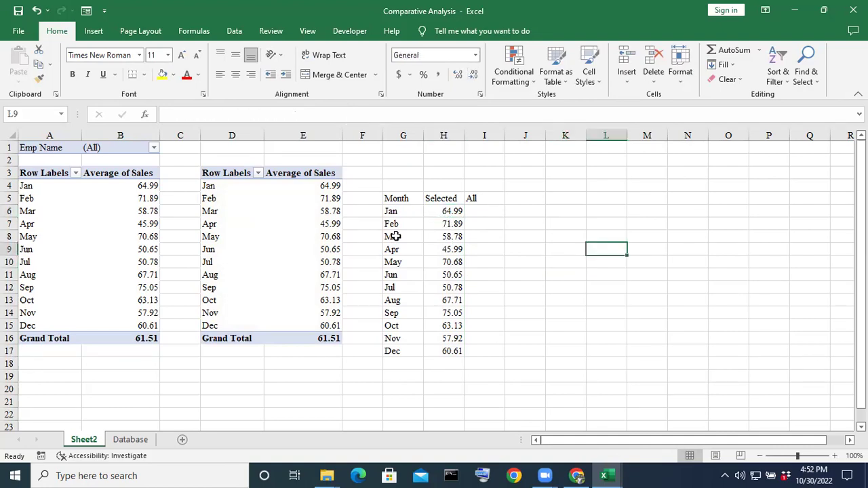
{"action": "left_click", "coordinate": [323, 186]}
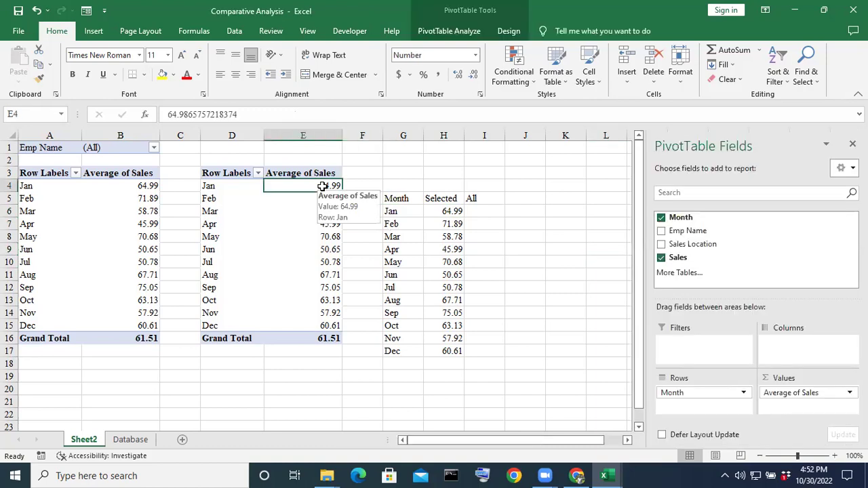
{"action": "left_click", "coordinate": [561, 201]}
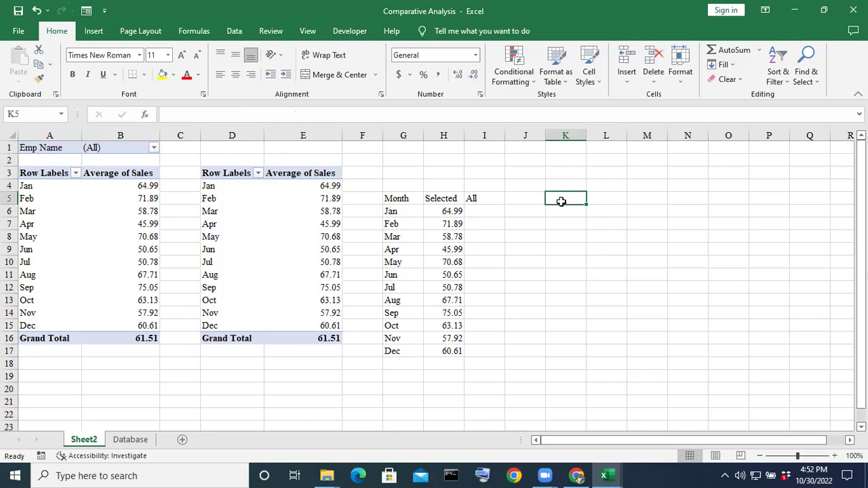
Begin a VLOOKUP formula in I6 with G6 as lookup value and A1:B16 of the first PivotTable as table array.
{"action": "left_click", "coordinate": [496, 214]}
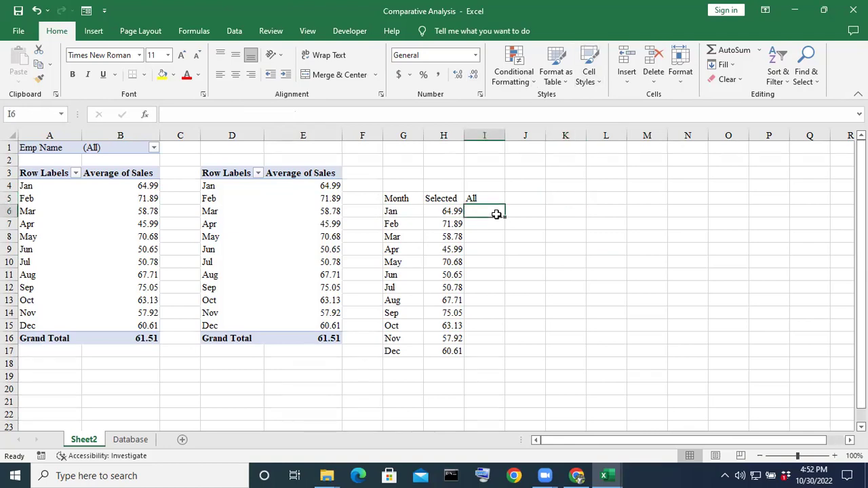
{"action": "type", "text": "=vloo"}
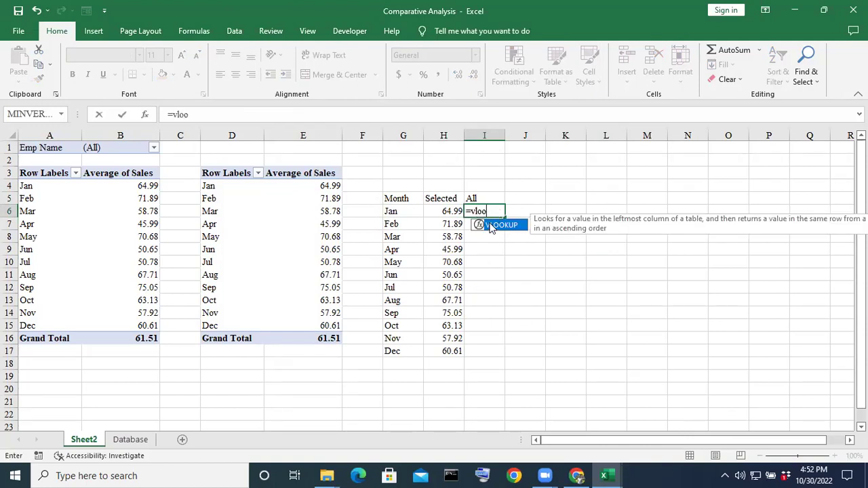
{"action": "double_click", "coordinate": [491, 228]}
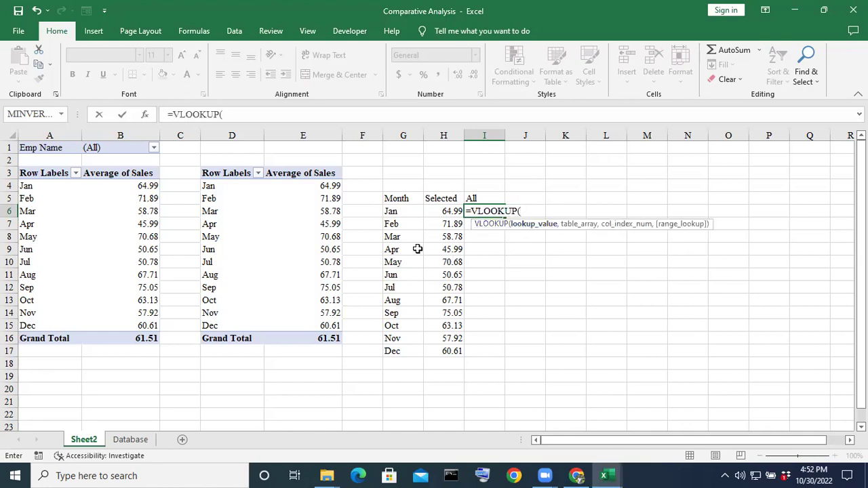
{"action": "left_click", "coordinate": [392, 212]}
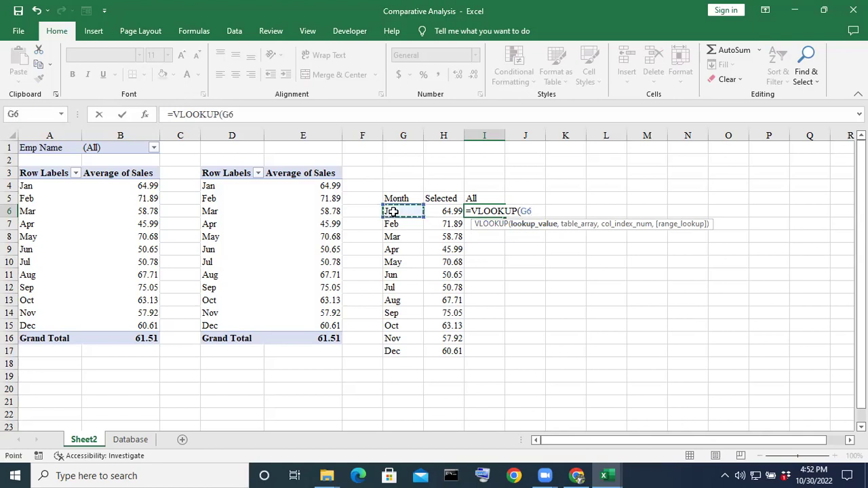
{"action": "type", "text": ","}
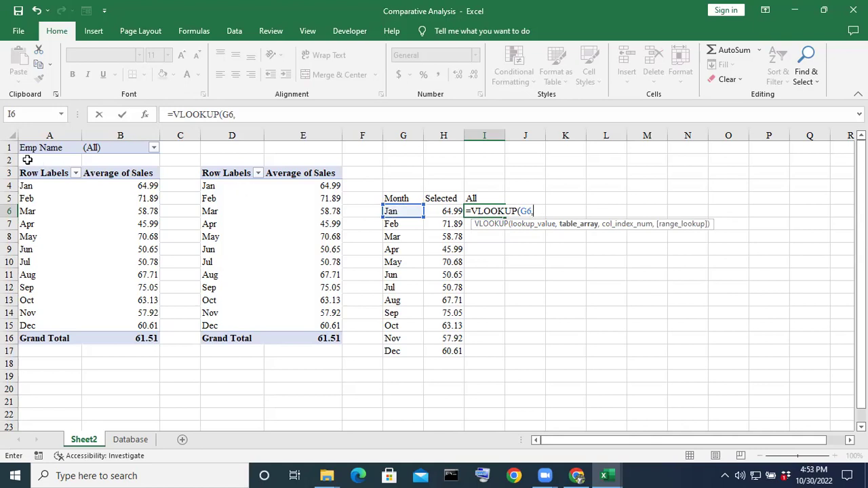
{"action": "left_click_drag", "start_coordinate": [24, 147], "coordinate": [145, 248]}
{"action": "left_click_drag", "start_coordinate": [136, 198], "coordinate": [135, 351]}
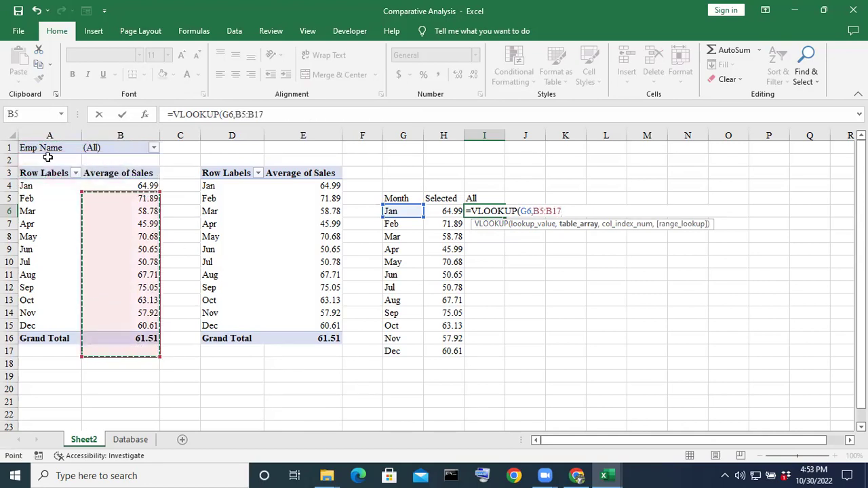
{"action": "left_click_drag", "start_coordinate": [24, 147], "coordinate": [142, 347]}
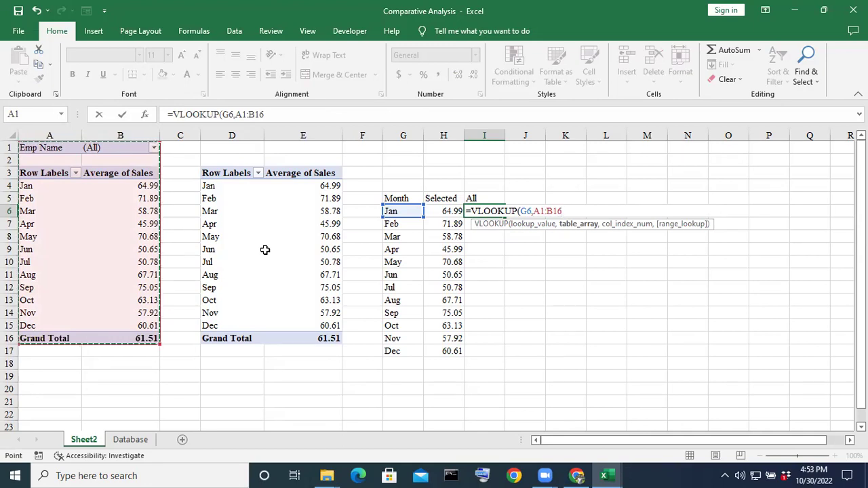
Make the I6 table array absolute as $A$1:$B$16 and complete the VLOOKUP with column index 2 and match type 0.
{"action": "left_click", "coordinate": [236, 115]}
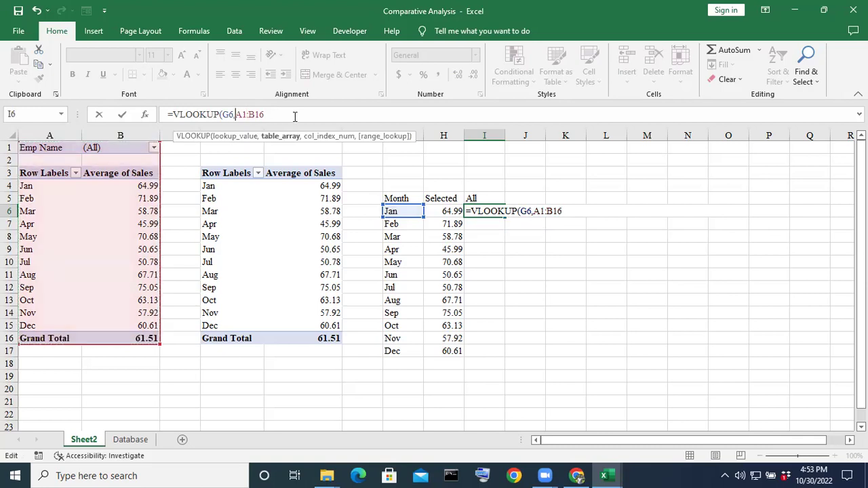
{"action": "key", "text": "F4"}
{"action": "key", "text": "Right"}
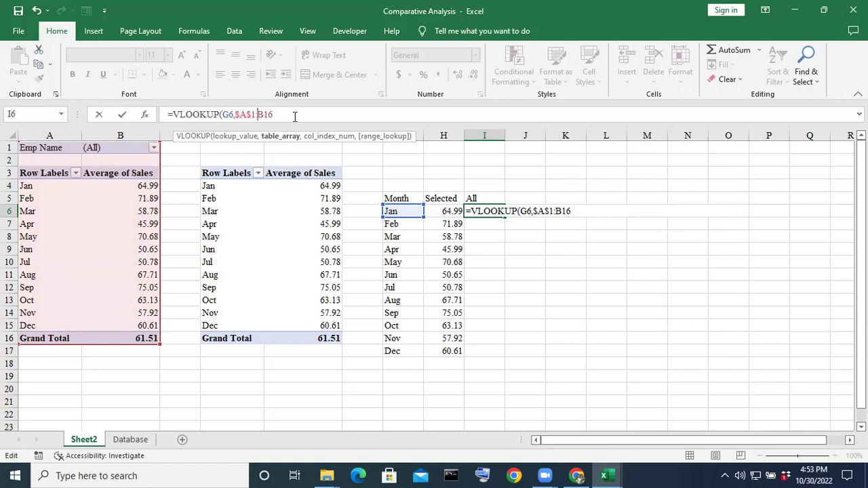
{"action": "key", "text": "F4"}
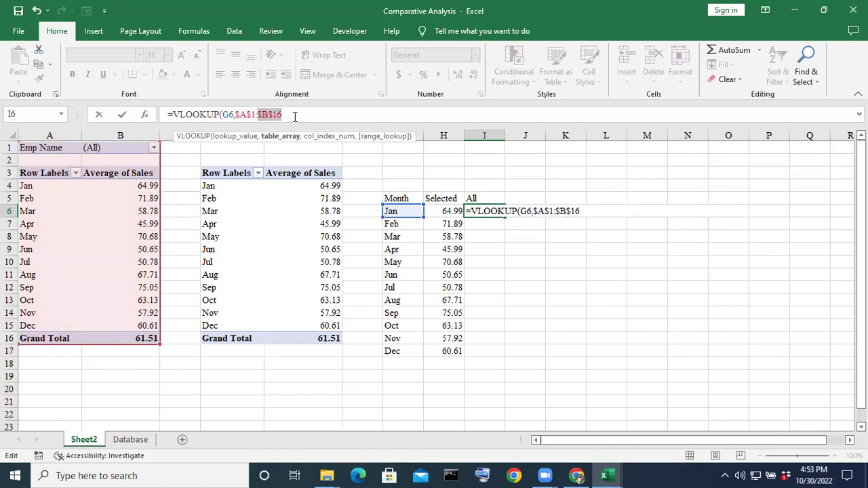
{"action": "key", "text": "Right"}
{"action": "type", "text": ","}
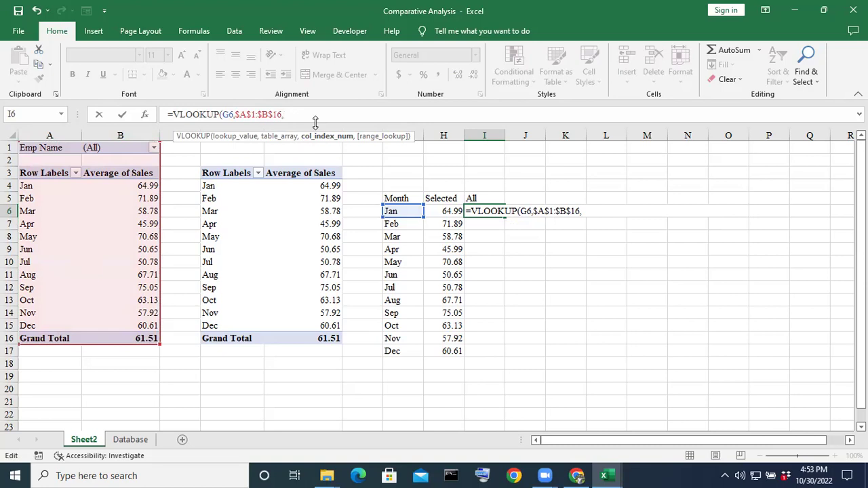
{"action": "type", "text": "2,"}
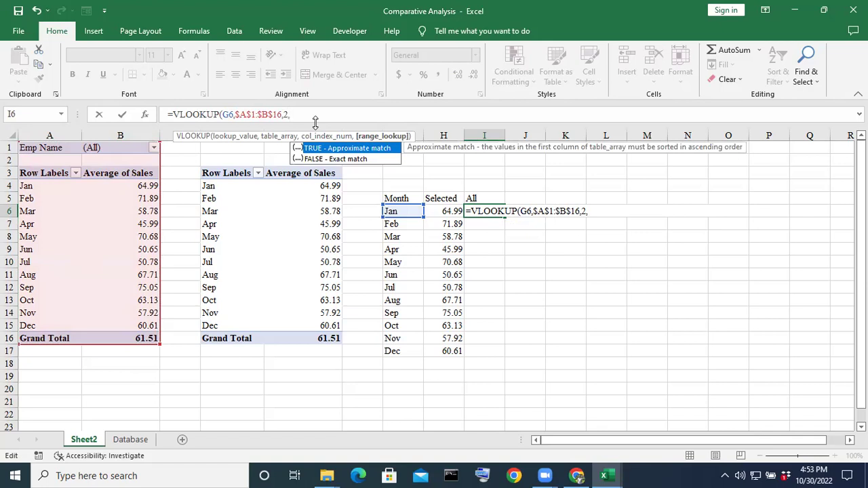
{"action": "type", "text": "0)"}
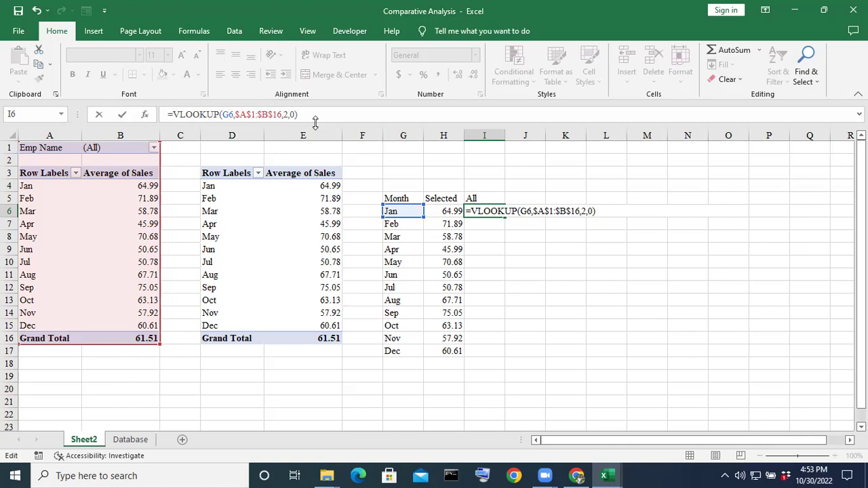
{"action": "key", "text": "Return"}
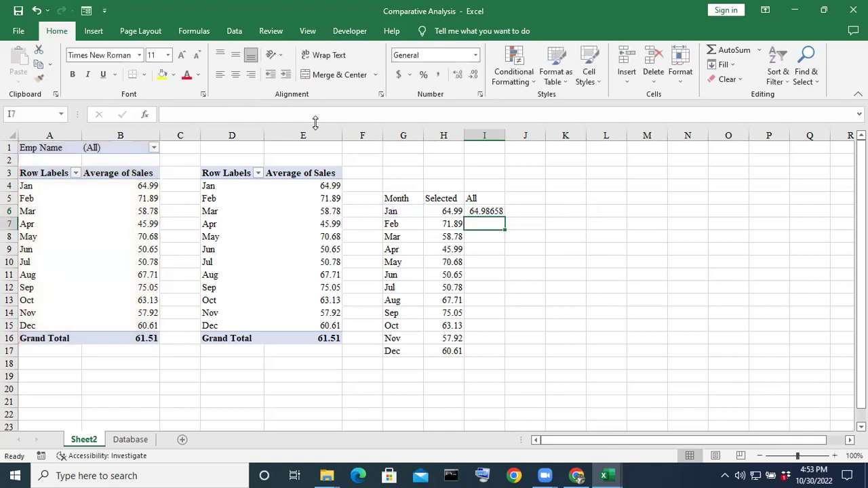
Fill the I6 lookup formula down to I17 and format the All values with two decimal places.
{"action": "left_click", "coordinate": [479, 211]}
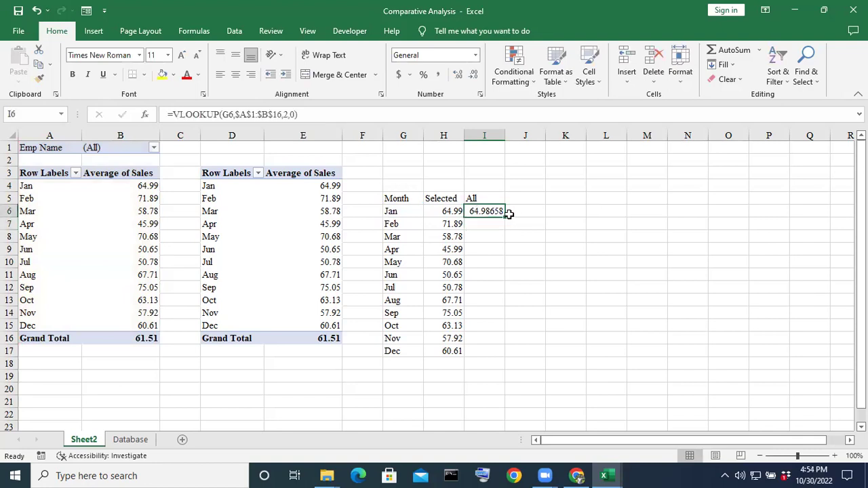
{"action": "left_click_drag", "start_coordinate": [504, 215], "coordinate": [509, 356]}
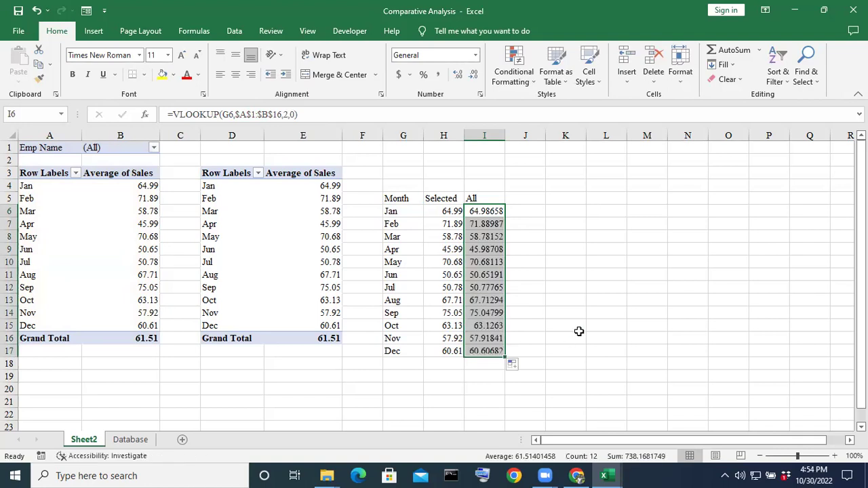
{"action": "left_click", "coordinate": [477, 77]}
{"action": "left_click", "coordinate": [476, 77]}
{"action": "left_click", "coordinate": [476, 78]}
{"action": "left_click", "coordinate": [476, 77]}
{"action": "left_click", "coordinate": [458, 76]}
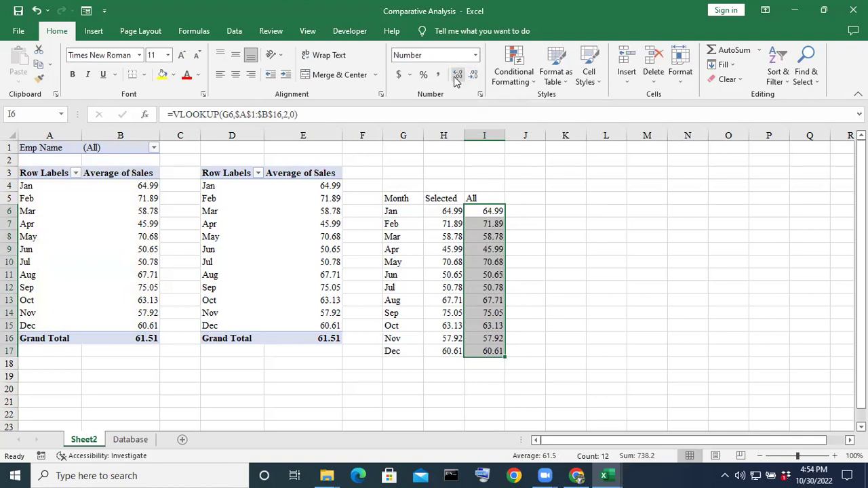
{"action": "left_click", "coordinate": [631, 253]}
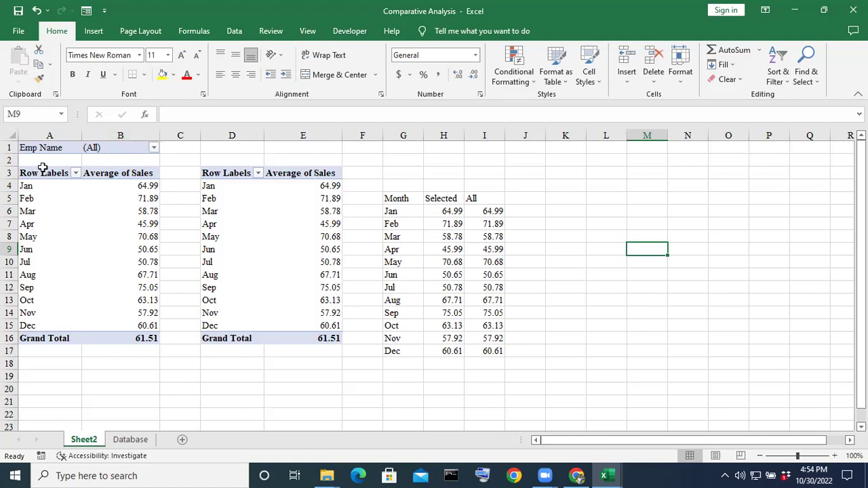
Filter the first PivotTable's Emp Name to the second listed employee, and reset the filter to (All).
{"action": "left_click", "coordinate": [154, 149]}
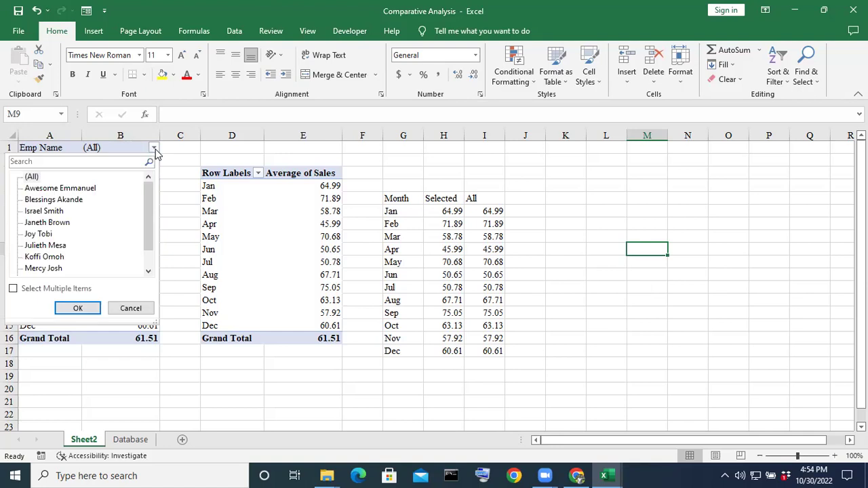
{"action": "left_click", "coordinate": [47, 201]}
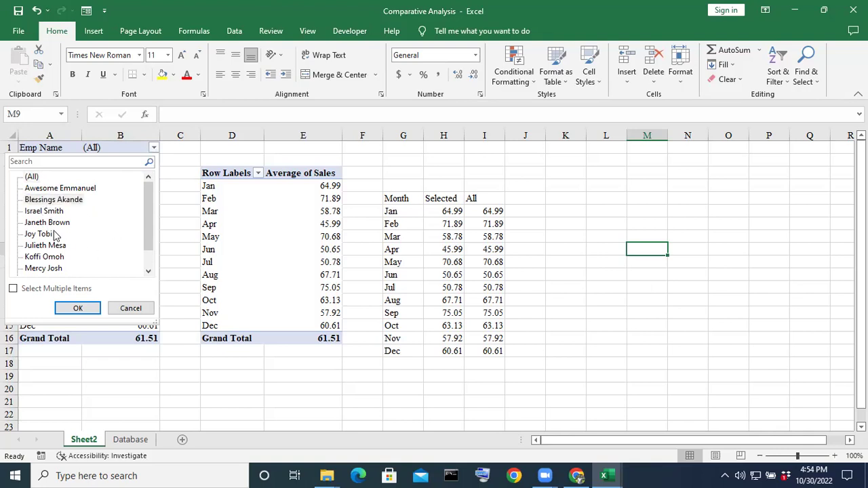
{"action": "left_click", "coordinate": [74, 308]}
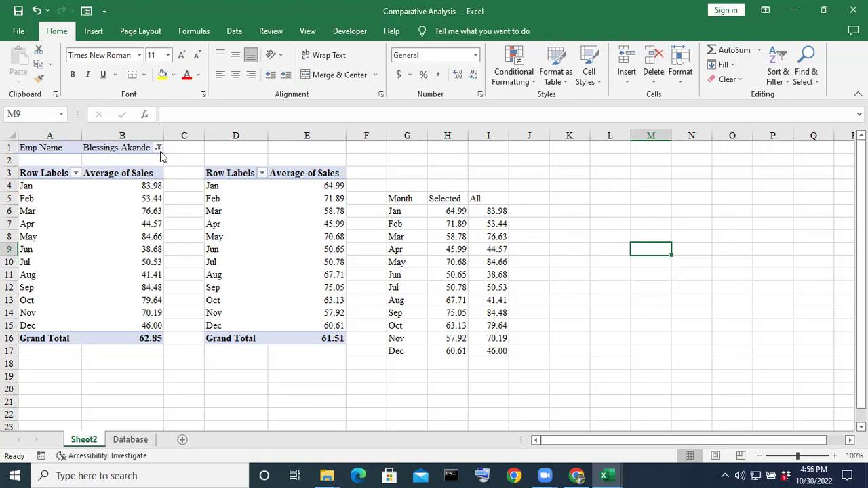
{"action": "left_click", "coordinate": [157, 148]}
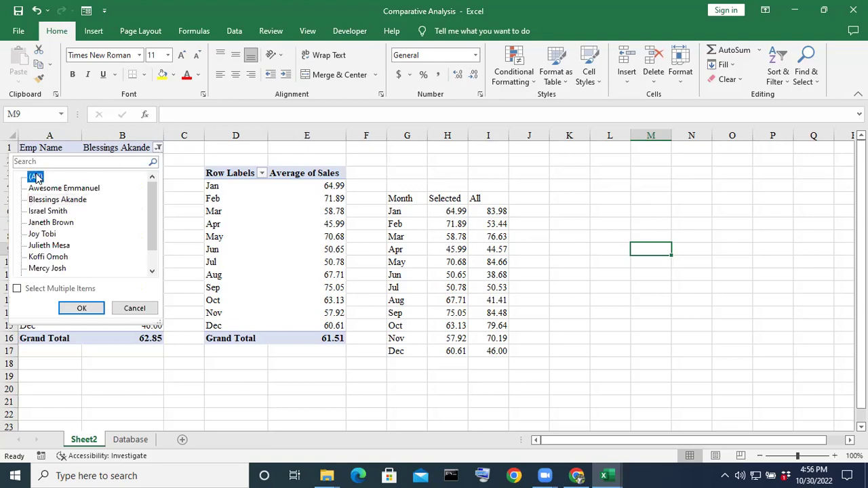
{"action": "left_click", "coordinate": [78, 308]}
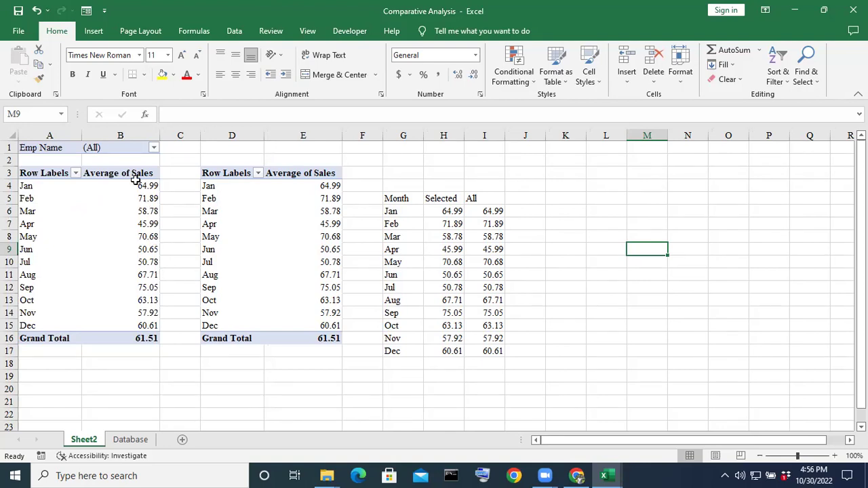
Filter the first PivotTable's Emp Name with multiple items, keeping only the first, fourth and eighth listed employees.
{"action": "left_click", "coordinate": [155, 150]}
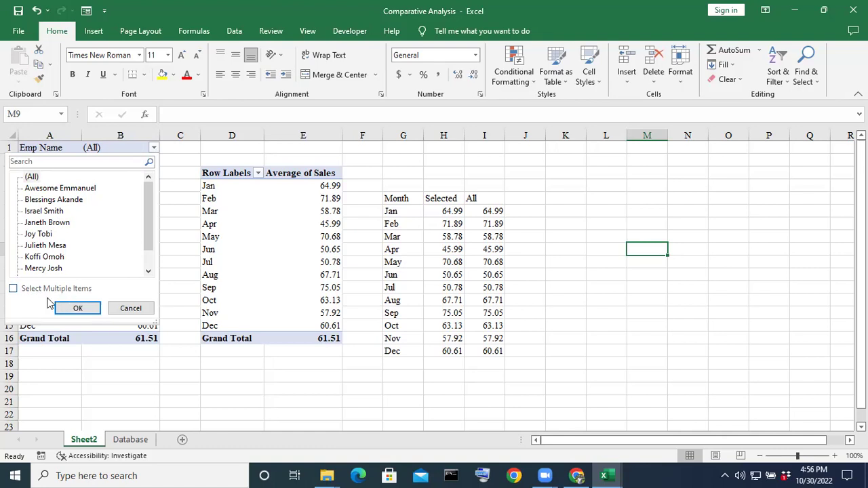
{"action": "left_click", "coordinate": [13, 289]}
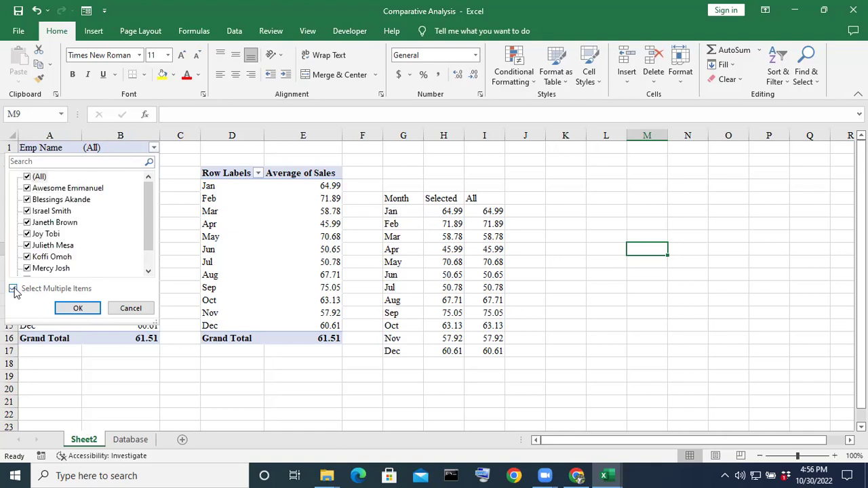
{"action": "scroll", "coordinate": [42, 265], "scroll_direction": "down", "scroll_amount": 1}
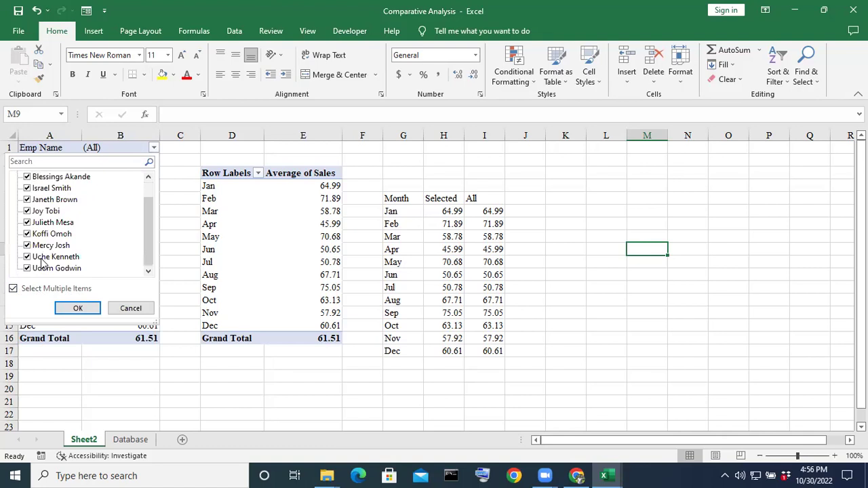
{"action": "scroll", "coordinate": [42, 264], "scroll_direction": "up", "scroll_amount": 1}
{"action": "scroll", "coordinate": [45, 260], "scroll_direction": "down", "scroll_amount": 1}
{"action": "left_click", "coordinate": [28, 269]}
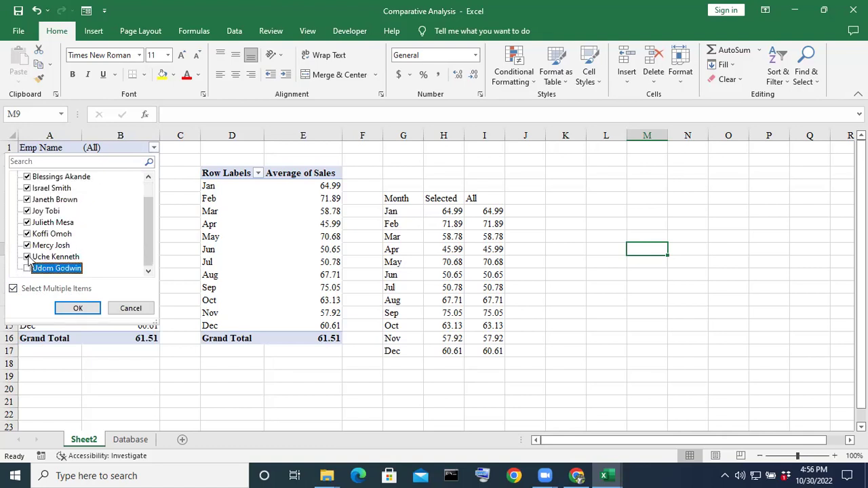
{"action": "left_click", "coordinate": [27, 257]}
{"action": "left_click", "coordinate": [27, 246]}
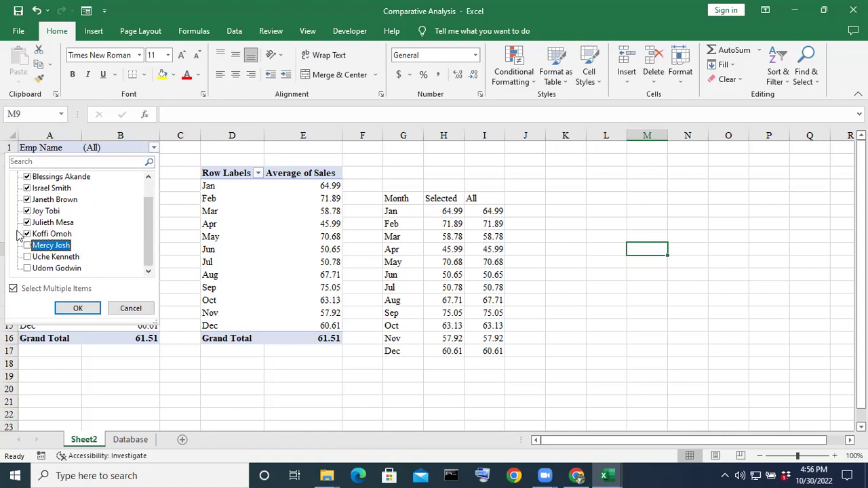
{"action": "left_click", "coordinate": [27, 233]}
{"action": "left_click", "coordinate": [27, 223]}
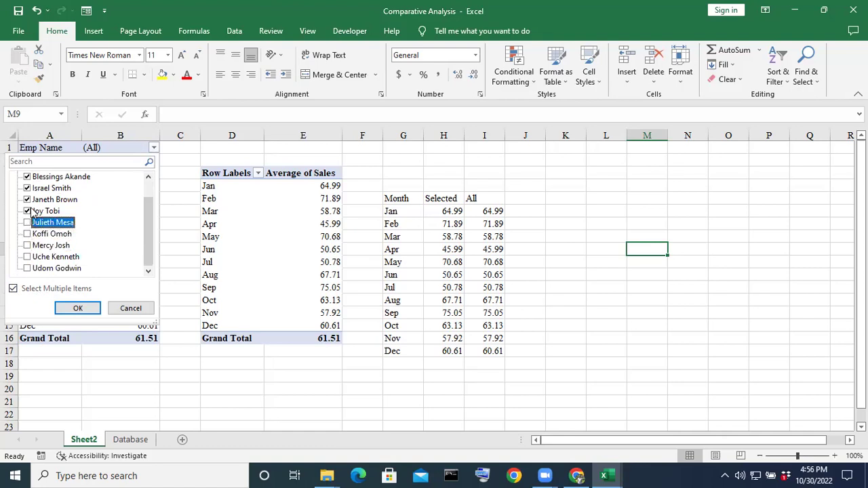
{"action": "left_click", "coordinate": [27, 210]}
{"action": "left_click", "coordinate": [27, 199]}
{"action": "scroll", "coordinate": [34, 214], "scroll_direction": "up", "scroll_amount": 1}
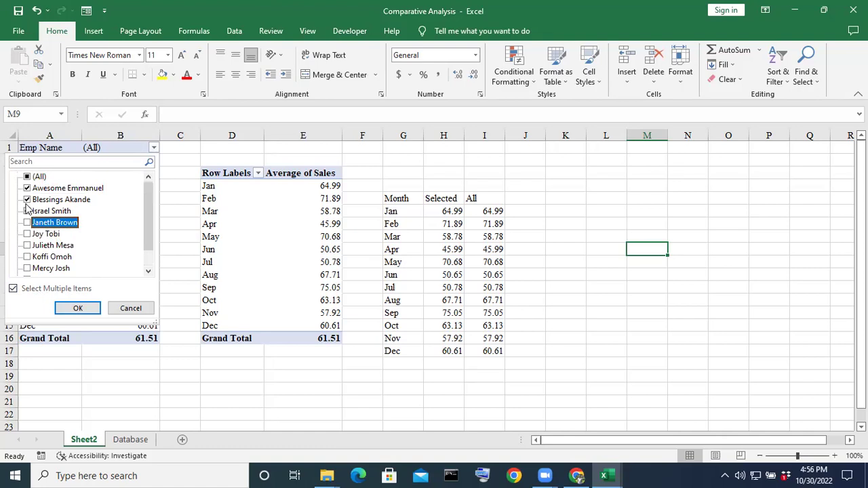
{"action": "left_click", "coordinate": [27, 211]}
{"action": "left_click", "coordinate": [27, 200]}
{"action": "left_click", "coordinate": [68, 188]}
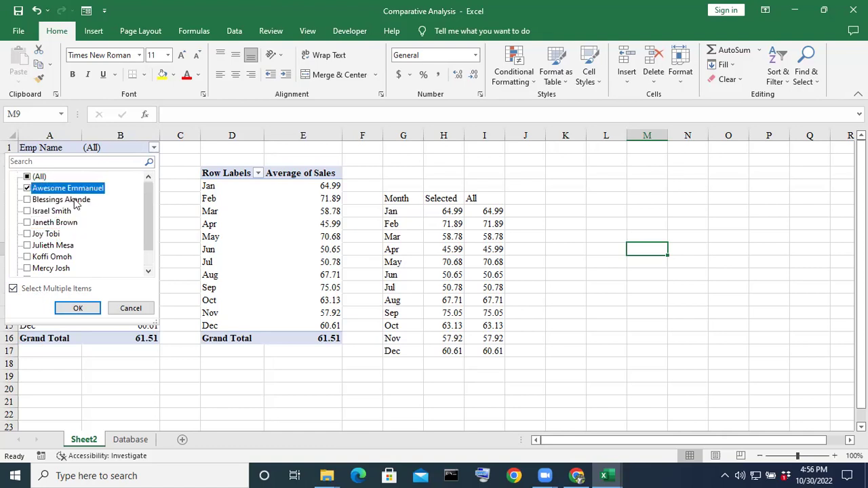
{"action": "left_click", "coordinate": [27, 188]}
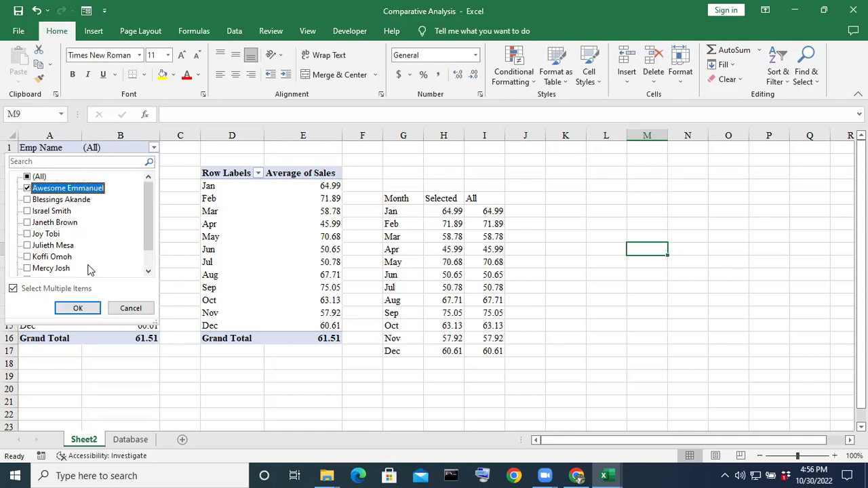
{"action": "left_click", "coordinate": [27, 222]}
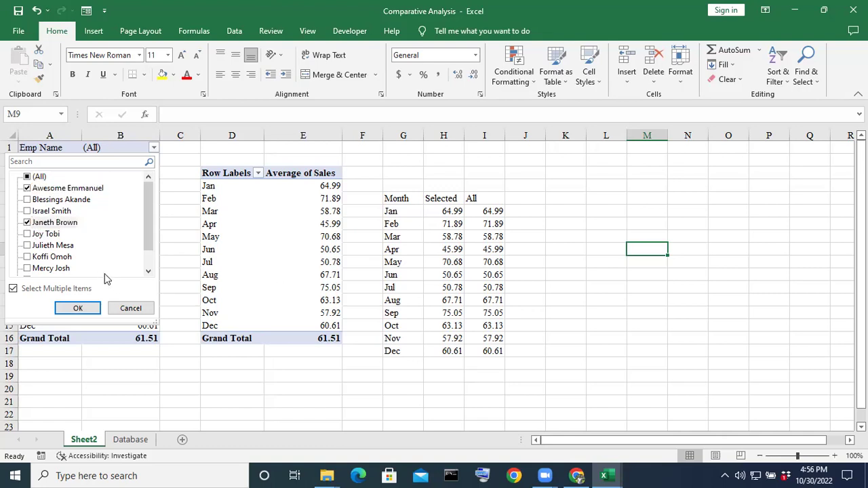
{"action": "left_click", "coordinate": [27, 268]}
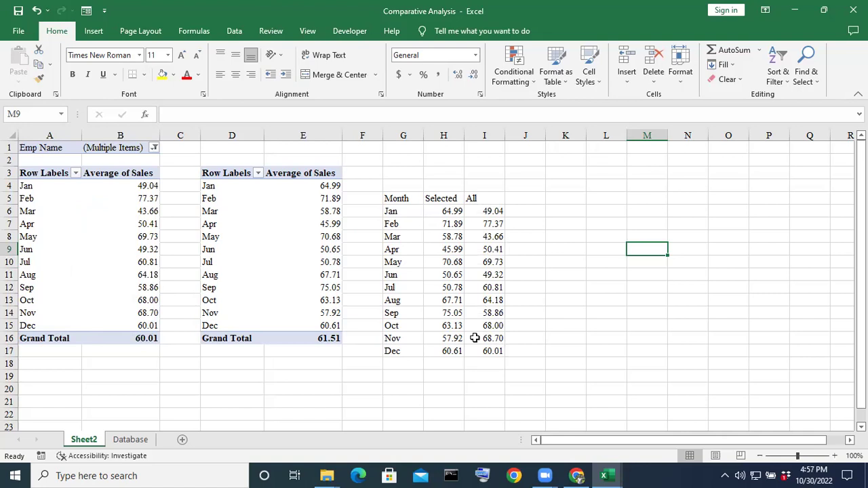
Turn off multiple-item selection in the Emp Name filter and set the filter back to (All).
{"action": "left_click", "coordinate": [154, 149]}
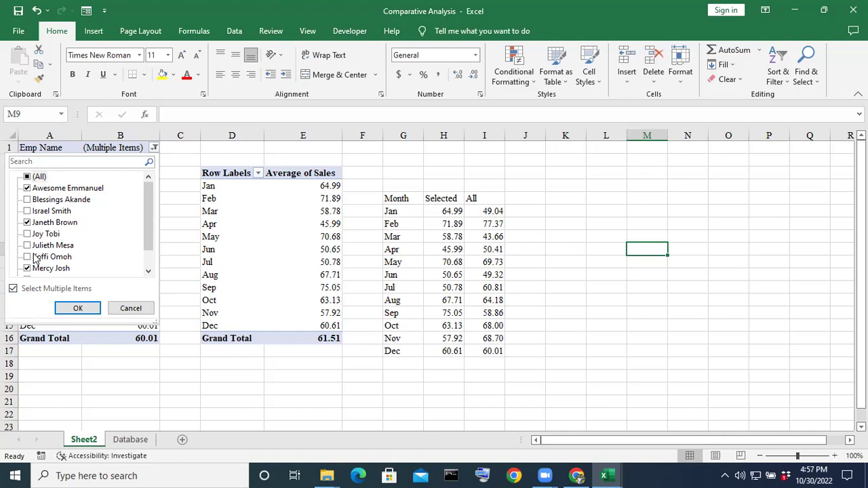
{"action": "left_click", "coordinate": [12, 289]}
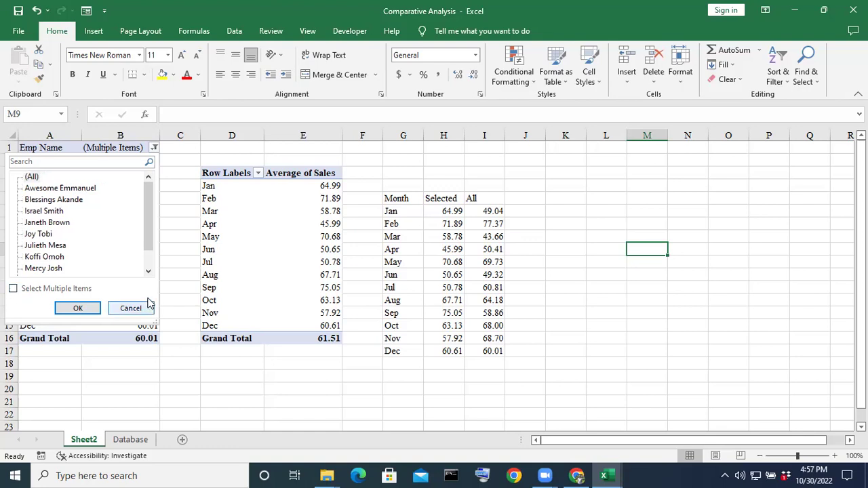
{"action": "left_click", "coordinate": [32, 177]}
{"action": "left_click", "coordinate": [75, 307]}
{"action": "left_click", "coordinate": [645, 310]}
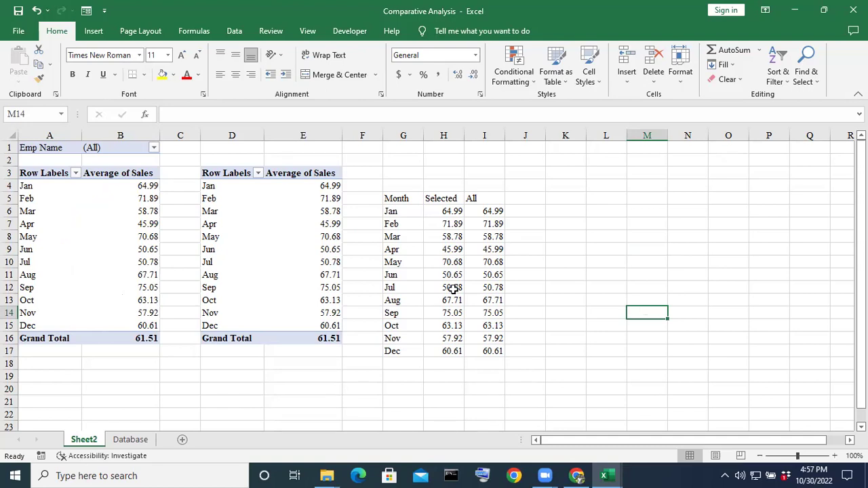
Rename Sheet2 as Pivot Table and move it after the Database sheet.
{"action": "right_click", "coordinate": [85, 439]}
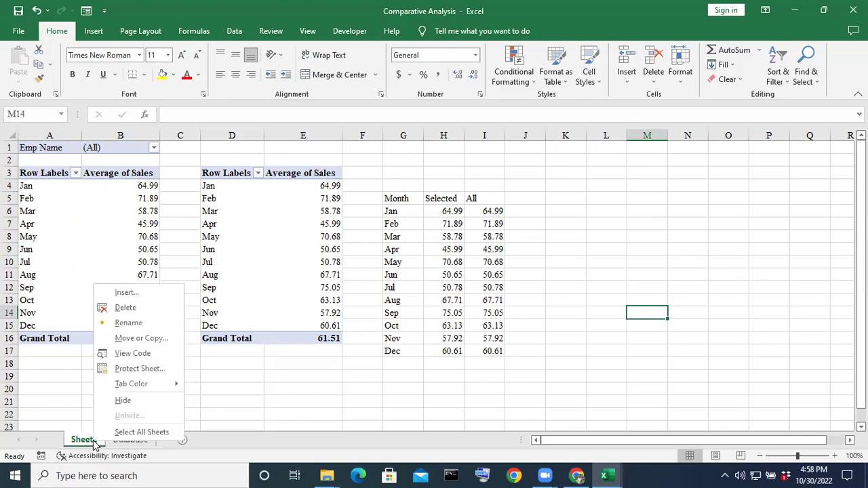
{"action": "left_click", "coordinate": [128, 323]}
{"action": "key", "text": "BackSpace"}
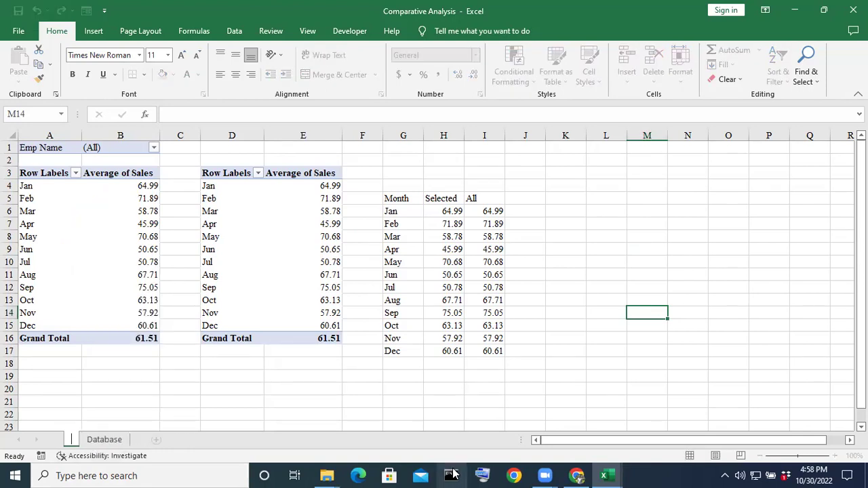
{"action": "type", "text": "Pi"}
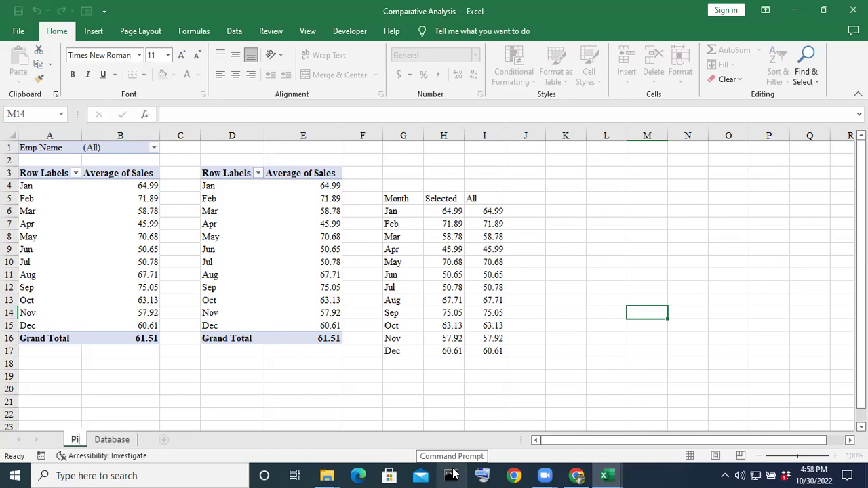
{"action": "type", "text": "vot Tb"}
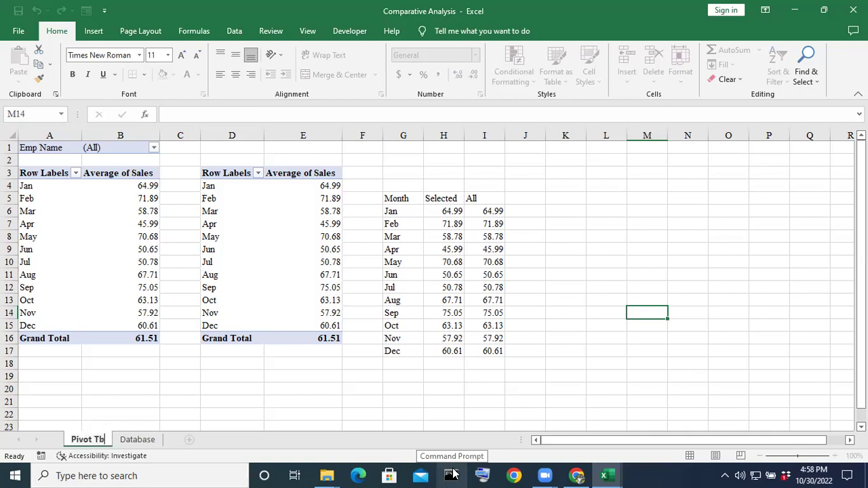
{"action": "key", "text": "BackSpace"}
{"action": "type", "text": "able"}
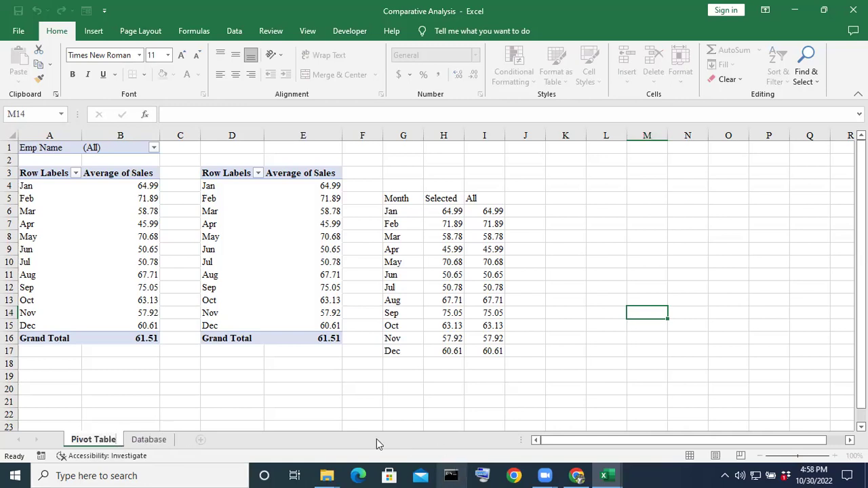
{"action": "left_click", "coordinate": [377, 405]}
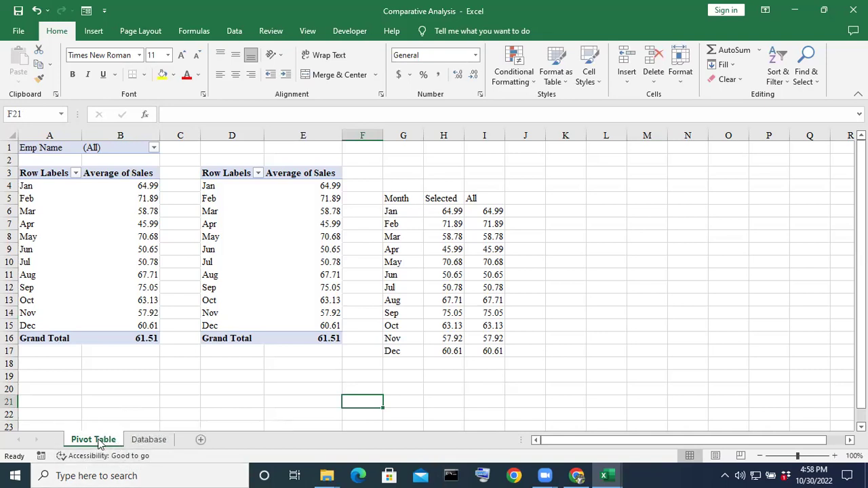
{"action": "mouse_move", "coordinate": [97, 442]}
{"action": "left_mouse_down"}
{"action": "mouse_move", "coordinate": [182, 445]}
{"action": "mouse_move", "coordinate": [170, 442]}
{"action": "left_mouse_up"}
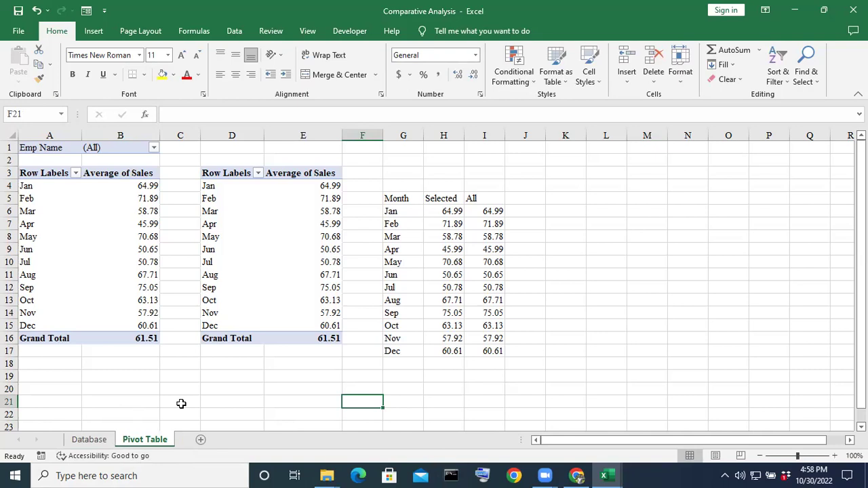
{"action": "left_click", "coordinate": [589, 245]}
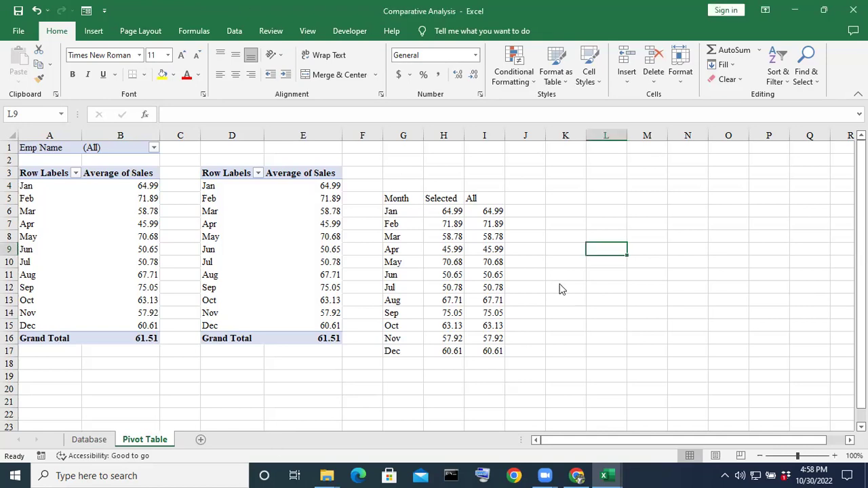
Right-align the All column header in cell I5 of the helper table.
{"action": "scroll", "coordinate": [553, 272], "scroll_direction": "down", "scroll_amount": 1}
{"action": "scroll", "coordinate": [551, 271], "scroll_direction": "up", "scroll_amount": 1}
{"action": "left_click", "coordinate": [485, 198]}
{"action": "left_click", "coordinate": [251, 75]}
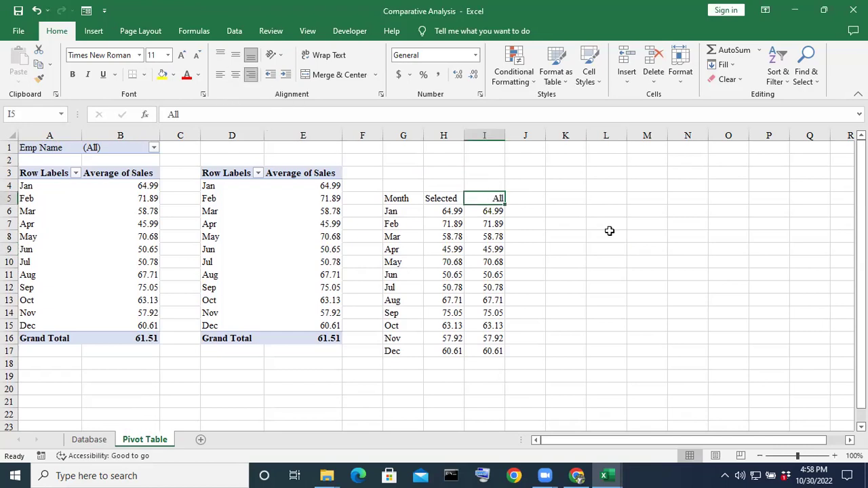
{"action": "left_click", "coordinate": [610, 233]}
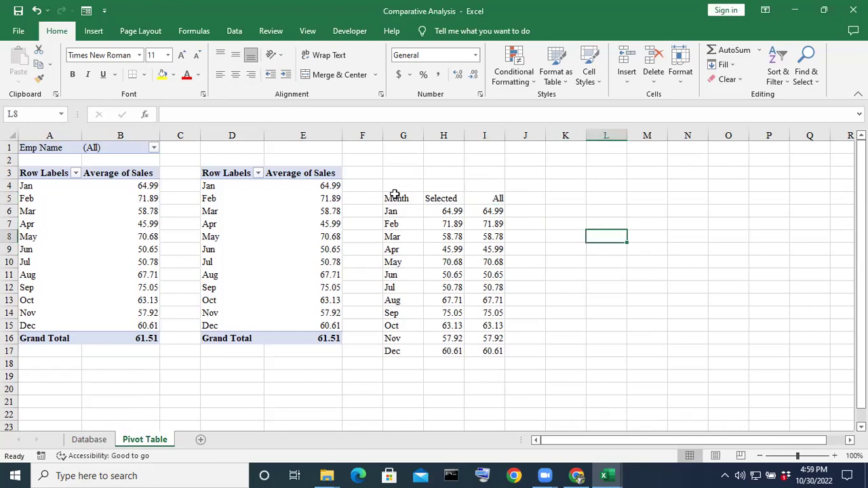
{"action": "left_click_drag", "start_coordinate": [382, 194], "coordinate": [477, 347]}
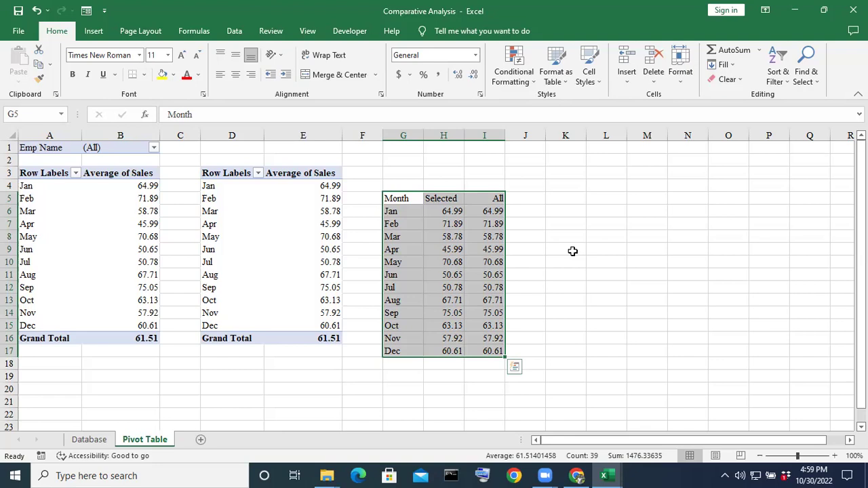
{"action": "left_click", "coordinate": [93, 31]}
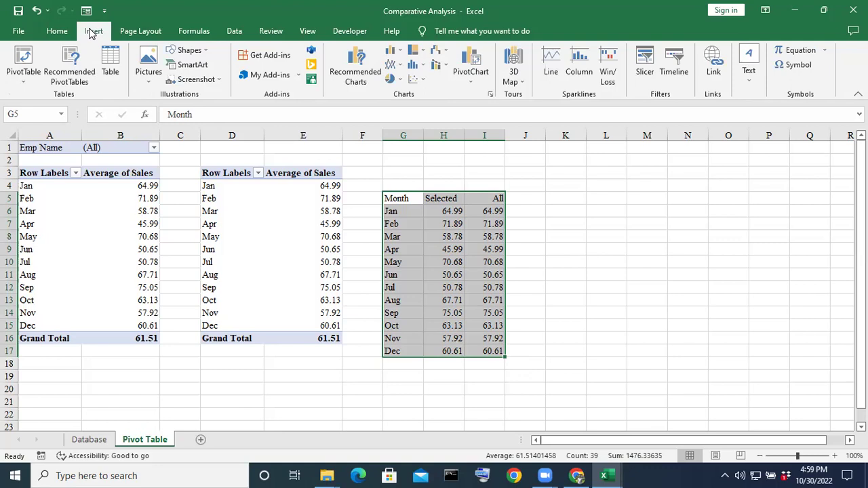
{"action": "left_click", "coordinate": [400, 64]}
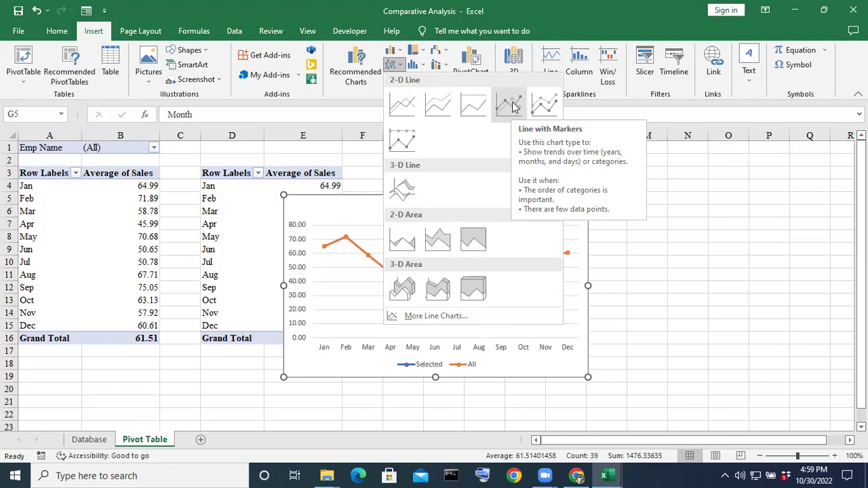
{"action": "key", "text": "Escape"}
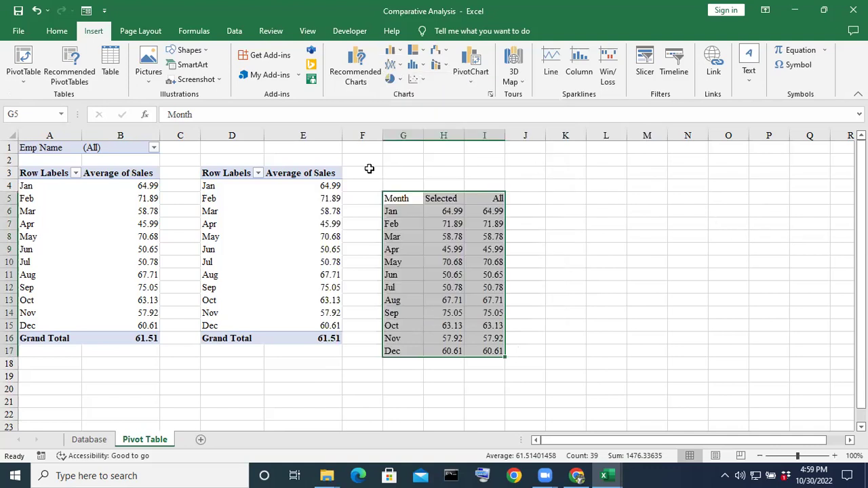
{"action": "left_click", "coordinate": [648, 183]}
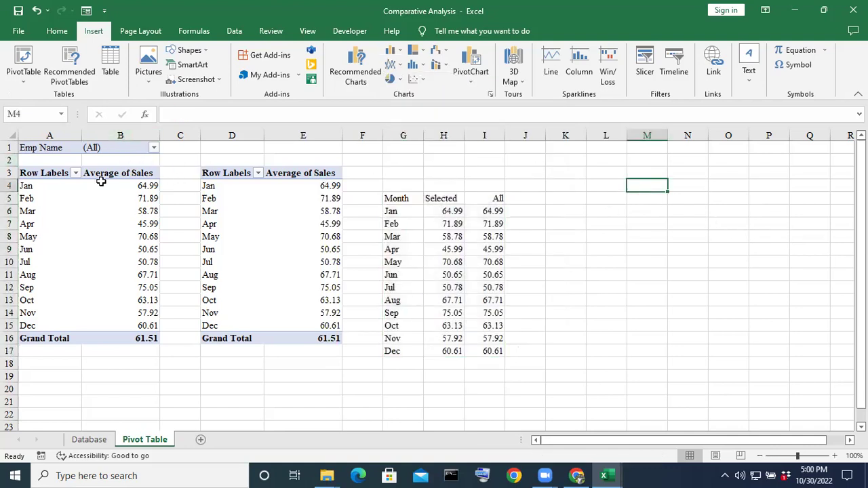
Filter the first PivotTable's Emp Name to only the second listed employee.
{"action": "left_click", "coordinate": [155, 148]}
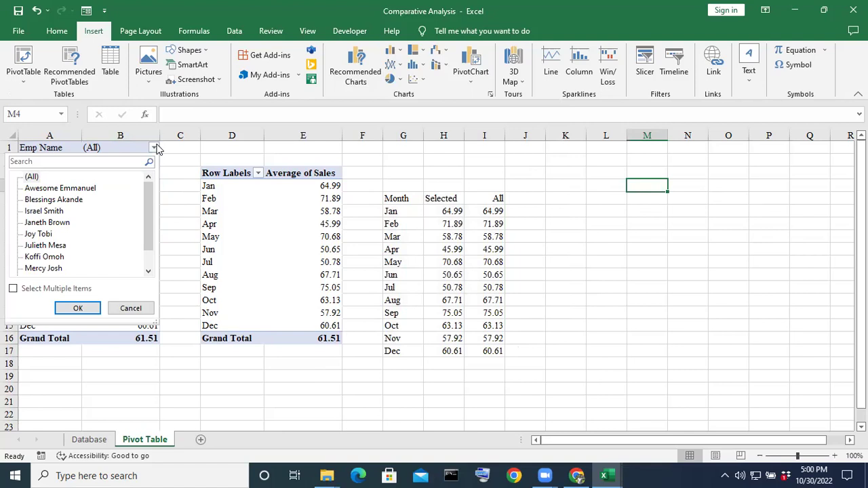
{"action": "left_click", "coordinate": [55, 201]}
{"action": "left_click", "coordinate": [81, 303]}
{"action": "left_click", "coordinate": [643, 249]}
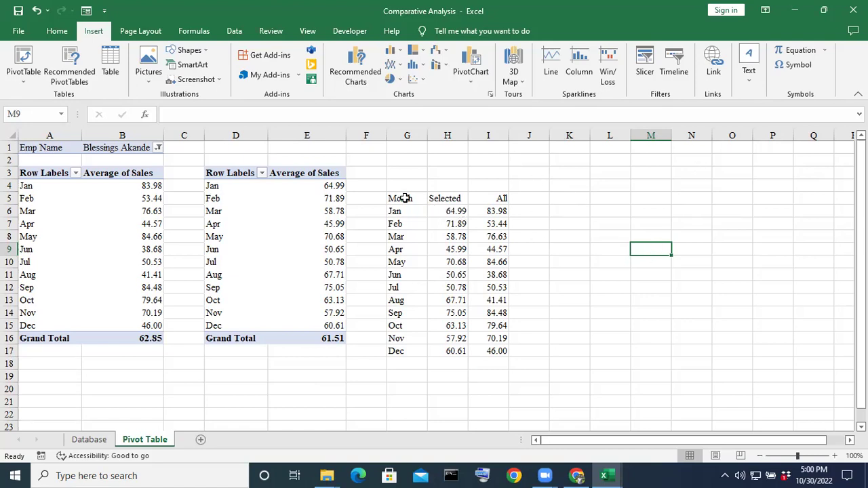
Insert a 2-D Line with Markers chart from the helper table's Month, Selected and All columns, G5:I17.
{"action": "left_click_drag", "start_coordinate": [390, 197], "coordinate": [477, 351]}
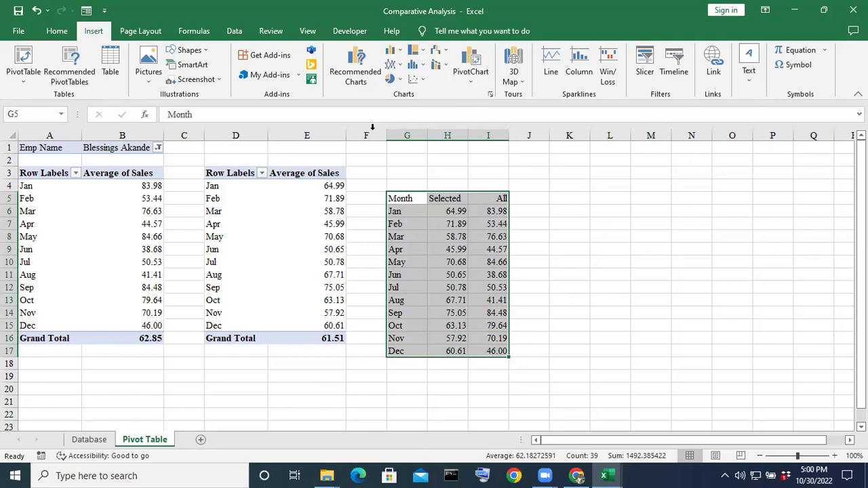
{"action": "left_click", "coordinate": [402, 66]}
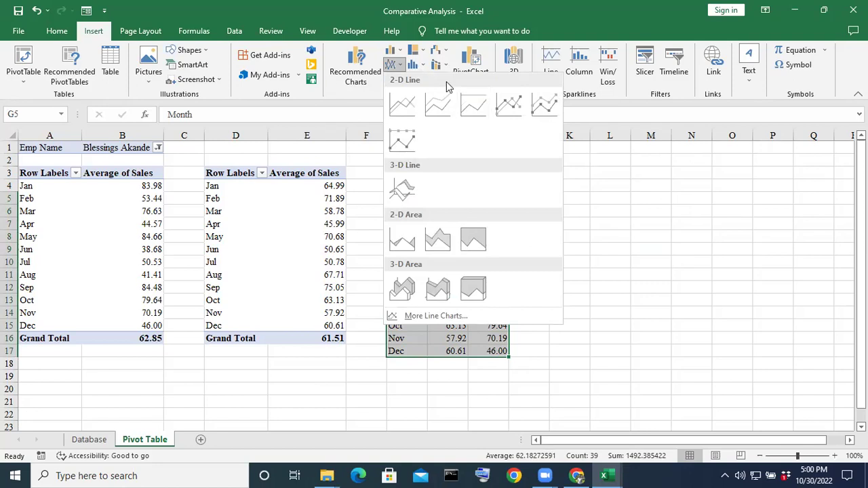
{"action": "left_click", "coordinate": [620, 174]}
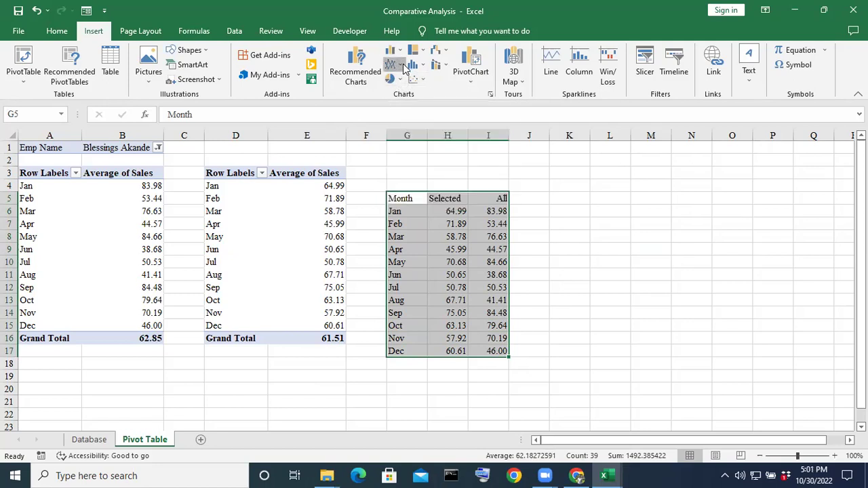
{"action": "left_click", "coordinate": [399, 67]}
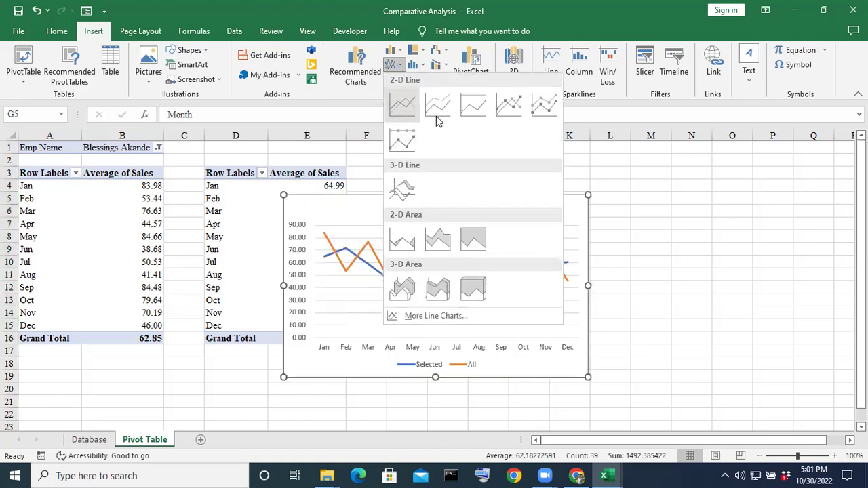
{"action": "left_click", "coordinate": [505, 117]}
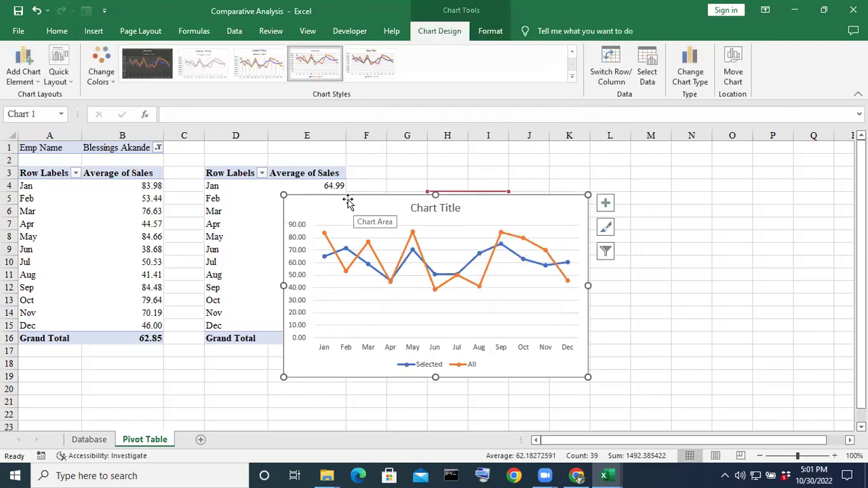
Move the line chart beside the helper table so that it spans columns J to Q without covering any data.
{"action": "left_click_drag", "start_coordinate": [364, 213], "coordinate": [569, 164]}
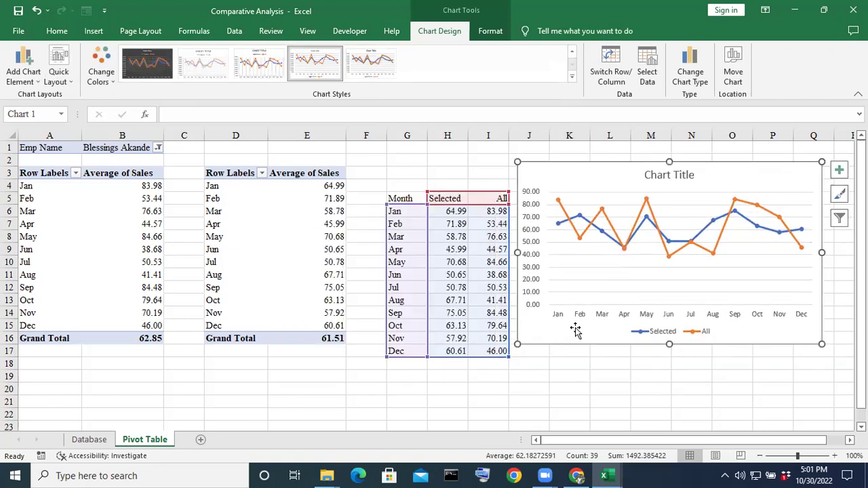
{"action": "left_click", "coordinate": [775, 377]}
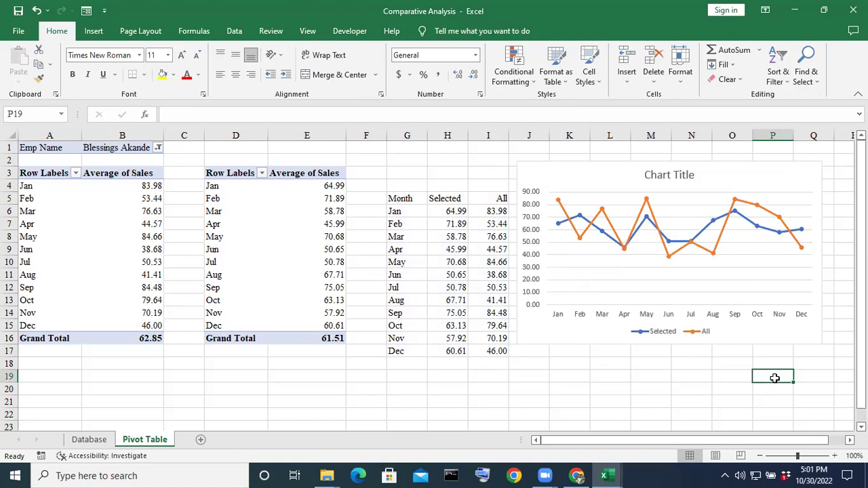
{"action": "left_click", "coordinate": [588, 181]}
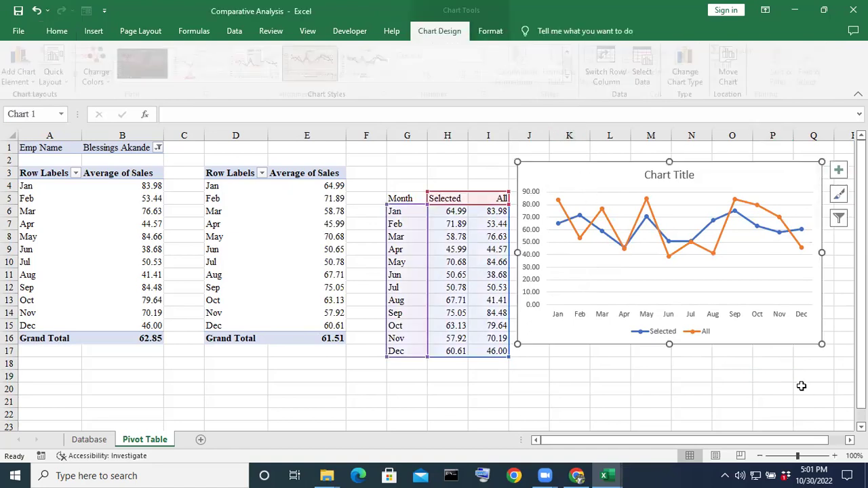
{"action": "left_click", "coordinate": [813, 388]}
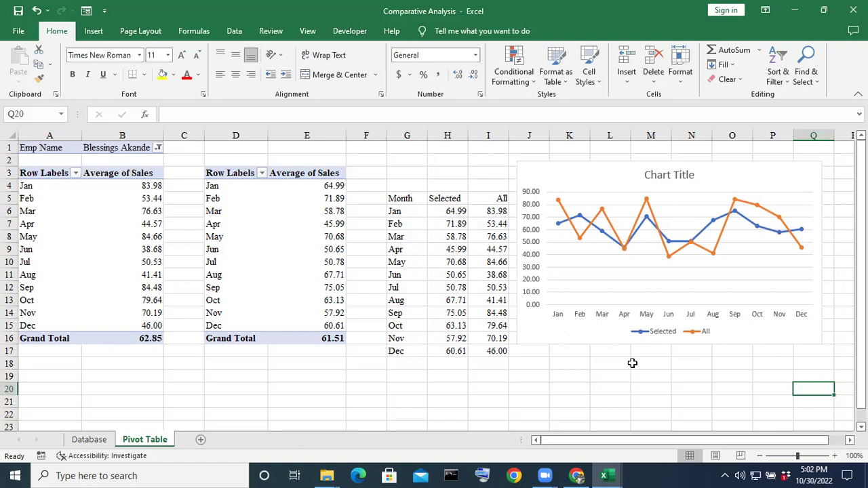
Format the chart's All series as a solid line in black.
{"action": "left_click", "coordinate": [559, 202]}
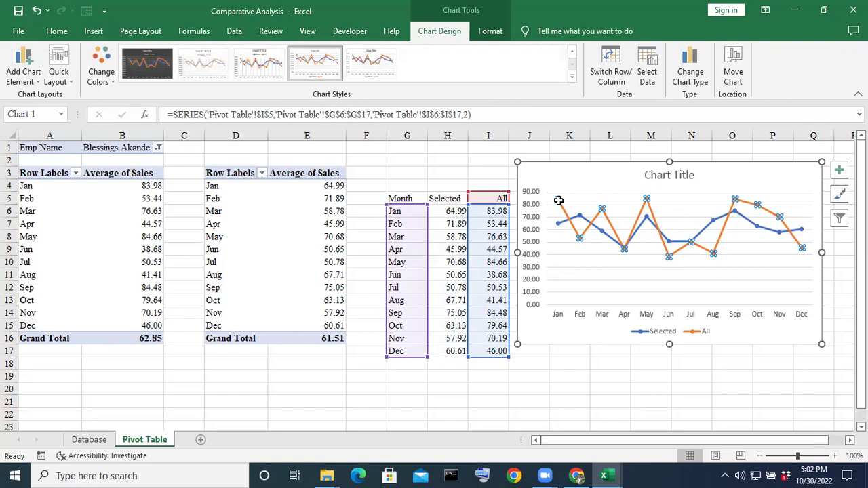
{"action": "right_click", "coordinate": [558, 201]}
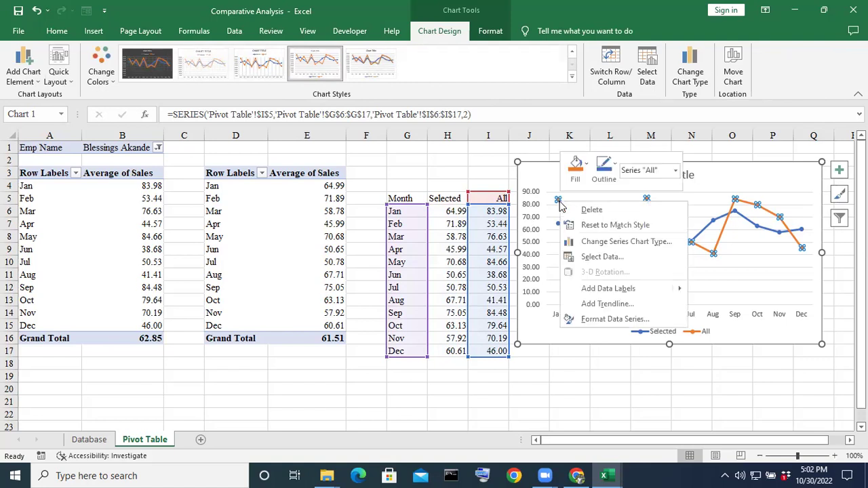
{"action": "left_click", "coordinate": [615, 322]}
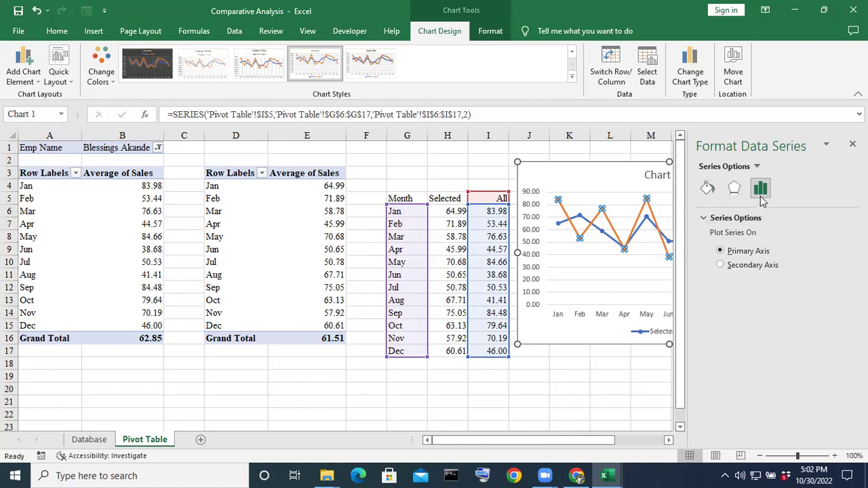
{"action": "left_click", "coordinate": [707, 191]}
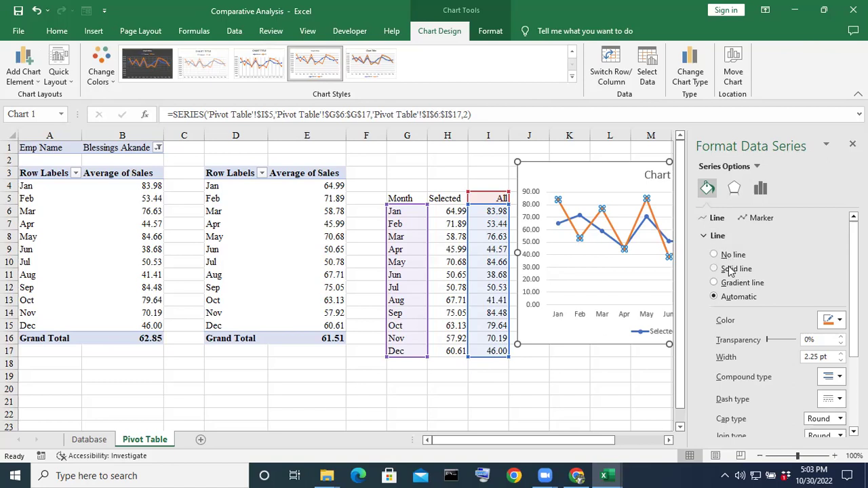
{"action": "left_click", "coordinate": [714, 269]}
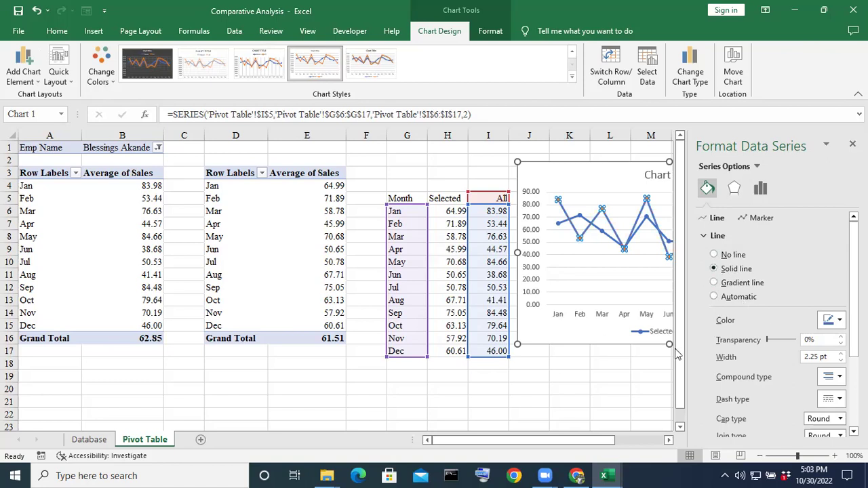
{"action": "left_click", "coordinate": [841, 321]}
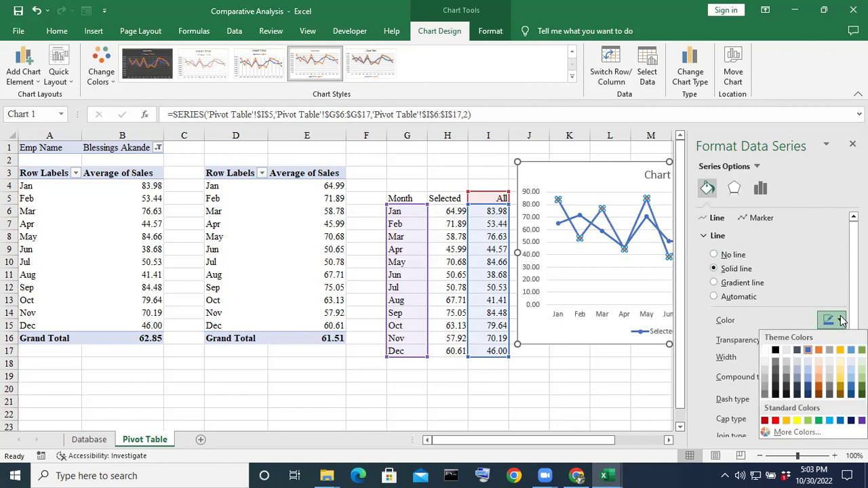
{"action": "left_click", "coordinate": [775, 350]}
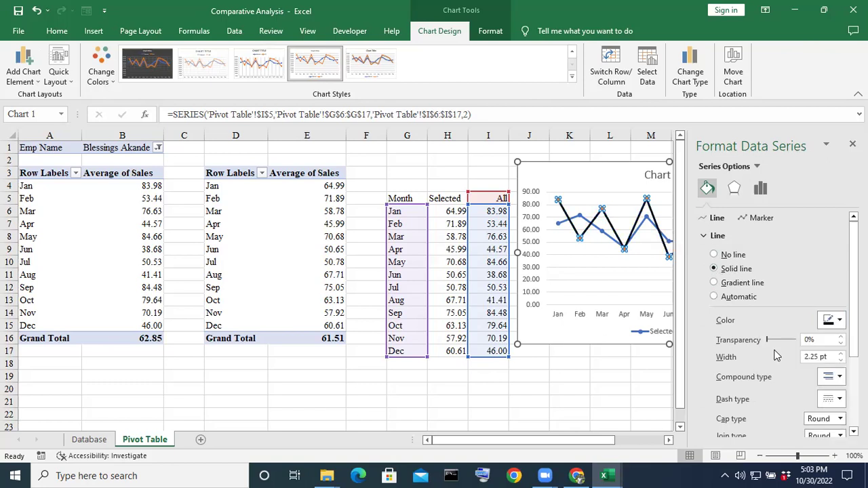
Set the All series line width to 1.75 pt.
{"action": "scroll", "coordinate": [777, 355], "scroll_direction": "down", "scroll_amount": 1}
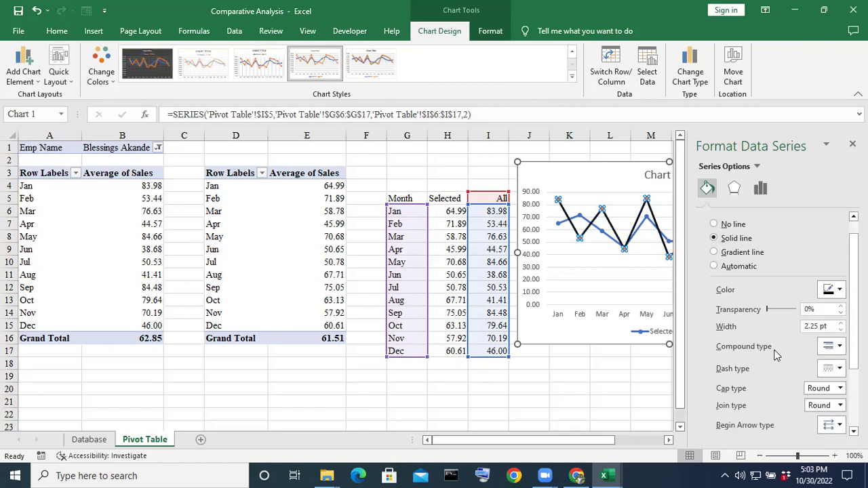
{"action": "left_click", "coordinate": [842, 330]}
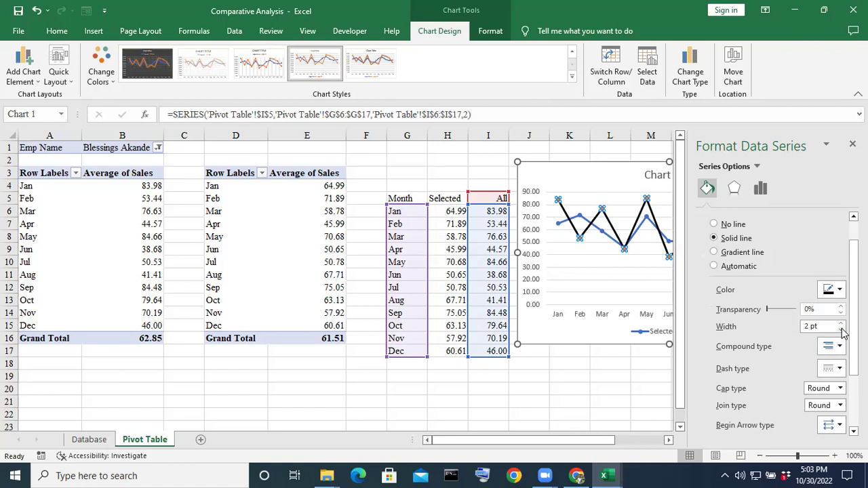
{"action": "left_click", "coordinate": [842, 330]}
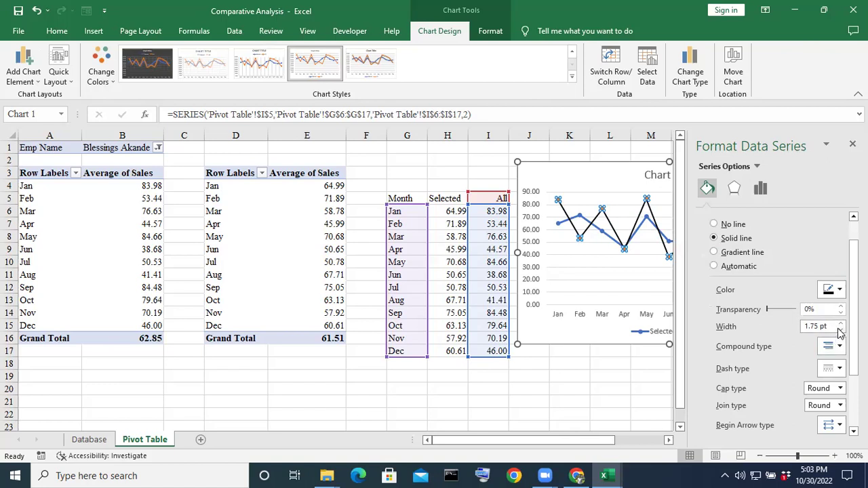
{"action": "left_click", "coordinate": [842, 324]}
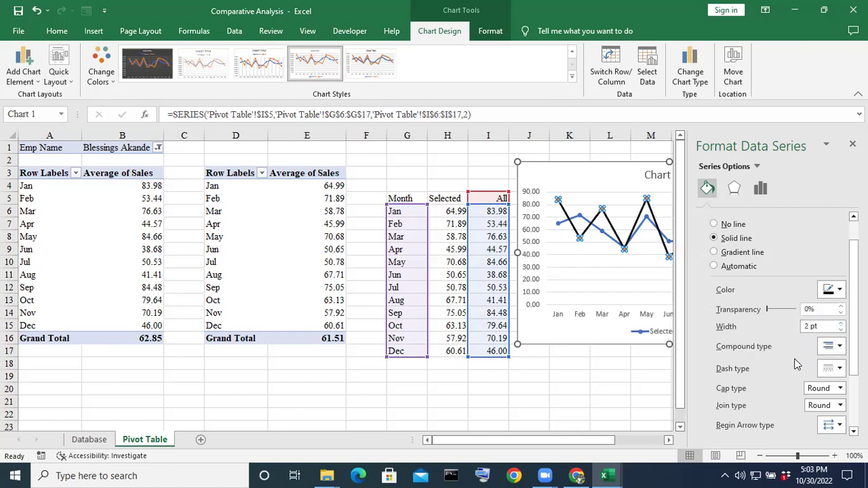
{"action": "left_click", "coordinate": [840, 331]}
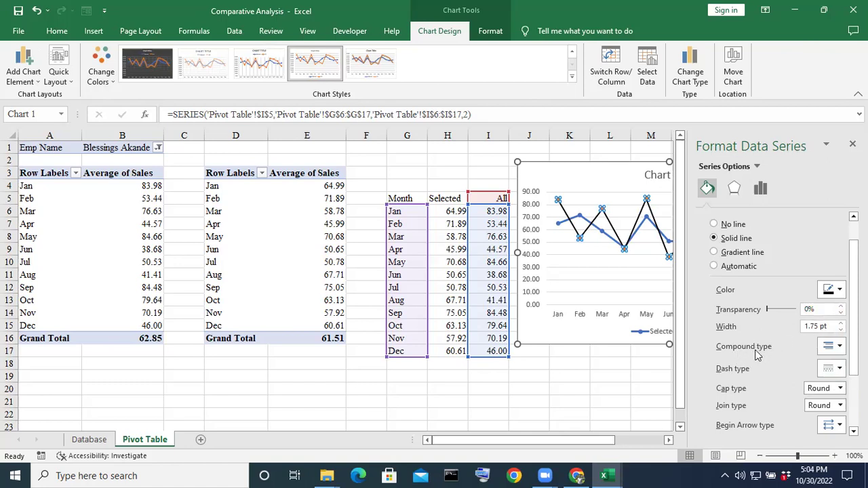
Give the All series line a dotted dash type and make it a smoothed line.
{"action": "left_click", "coordinate": [841, 371]}
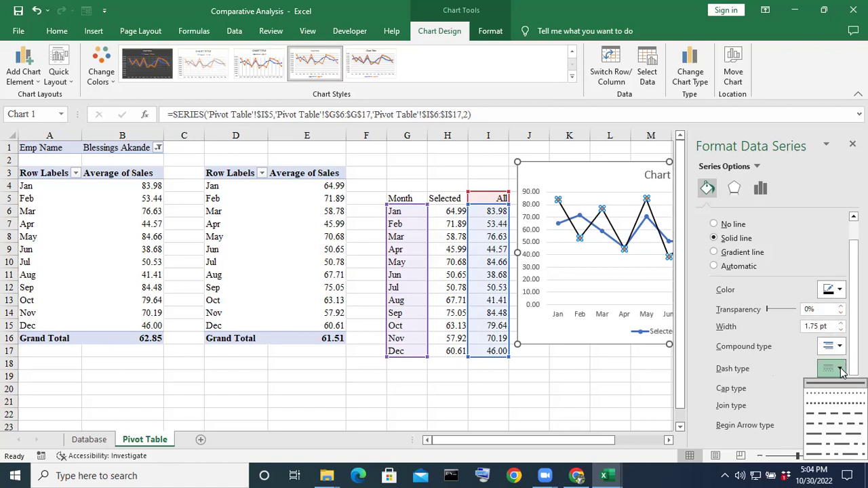
{"action": "left_click", "coordinate": [821, 400]}
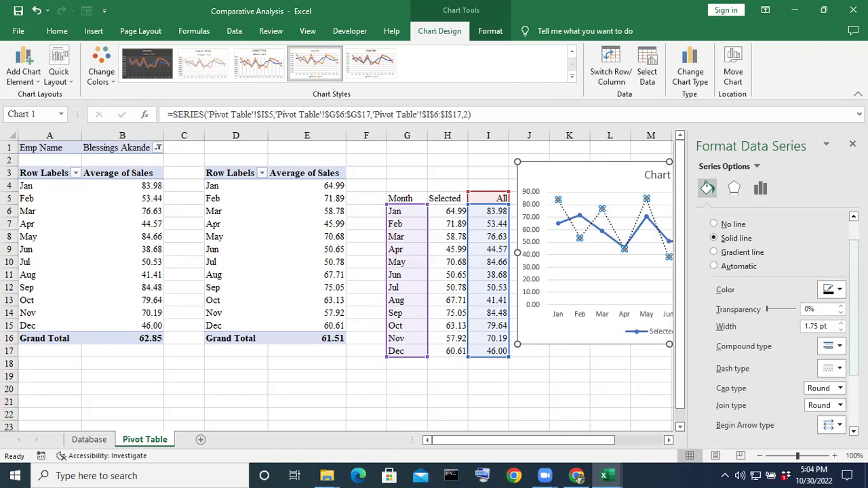
{"action": "scroll", "coordinate": [779, 324], "scroll_direction": "down", "scroll_amount": 3}
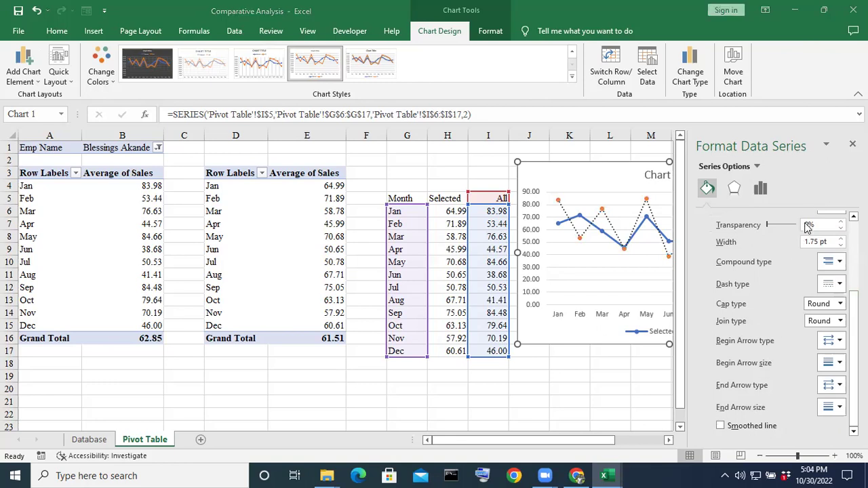
{"action": "left_click", "coordinate": [720, 426]}
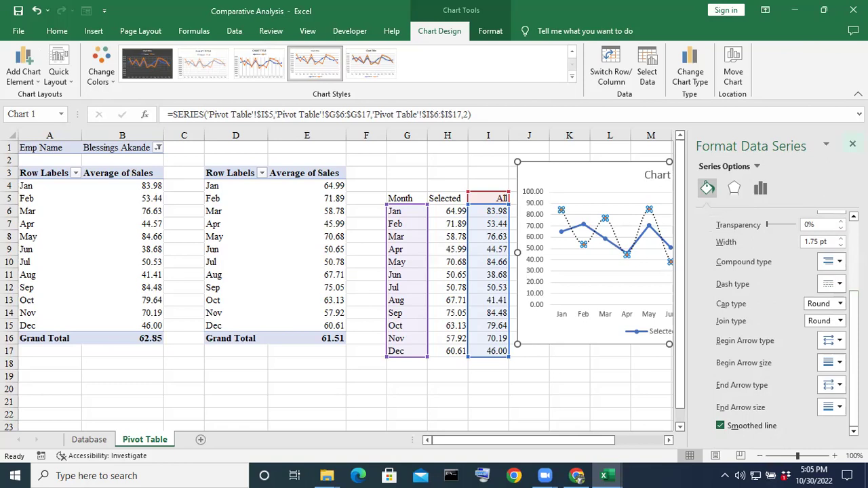
{"action": "left_click", "coordinate": [852, 144]}
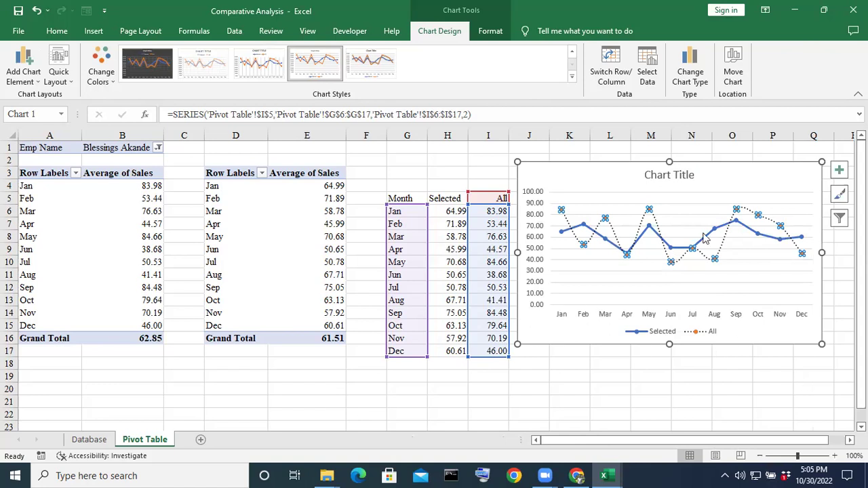
{"action": "left_click", "coordinate": [454, 158]}
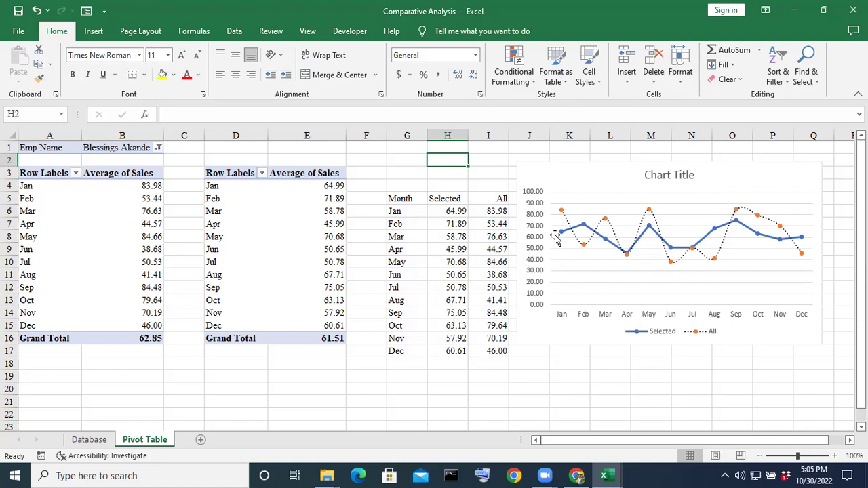
Format the chart's Selected series as a solid line in standard red.
{"action": "left_click", "coordinate": [584, 224]}
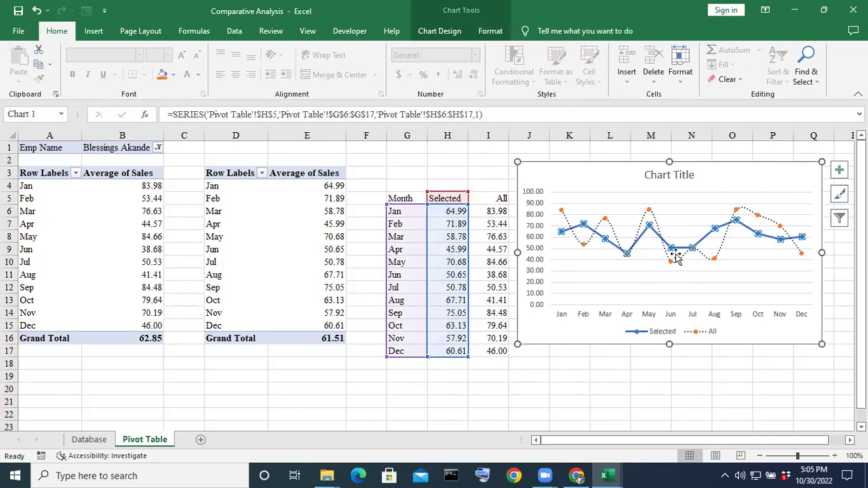
{"action": "right_click", "coordinate": [583, 226]}
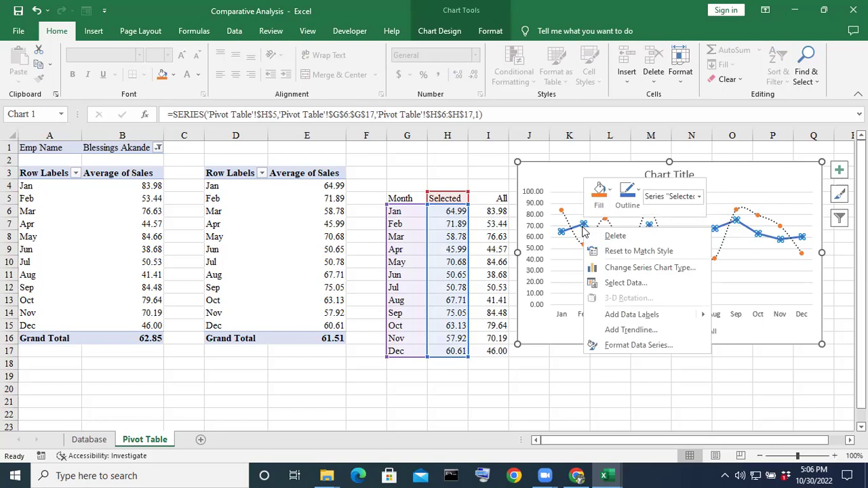
{"action": "left_click", "coordinate": [649, 347]}
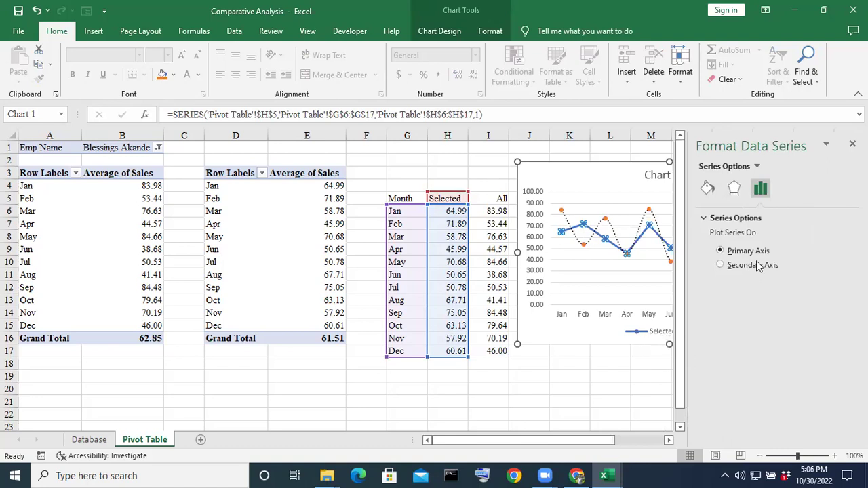
{"action": "left_click", "coordinate": [707, 189]}
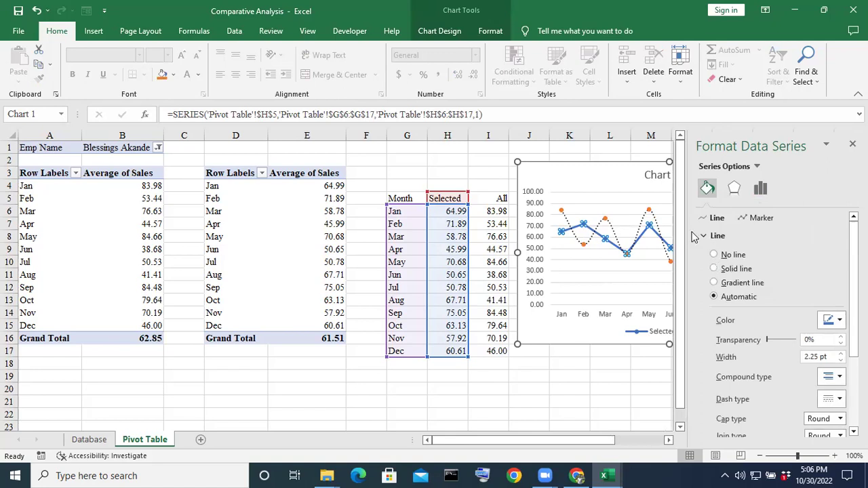
{"action": "left_click", "coordinate": [714, 269]}
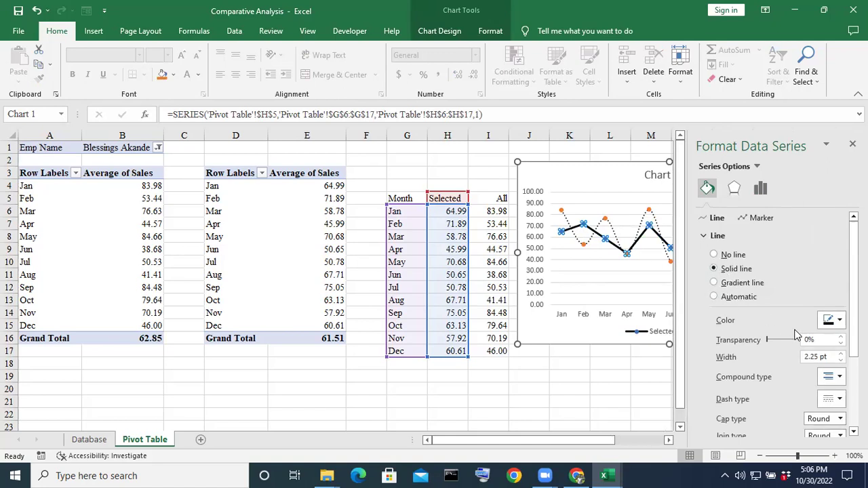
{"action": "left_click", "coordinate": [833, 320]}
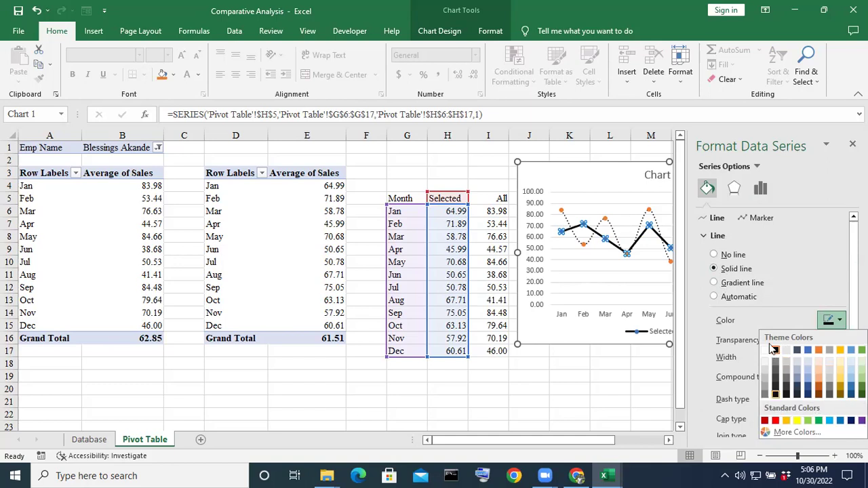
{"action": "left_click", "coordinate": [776, 421]}
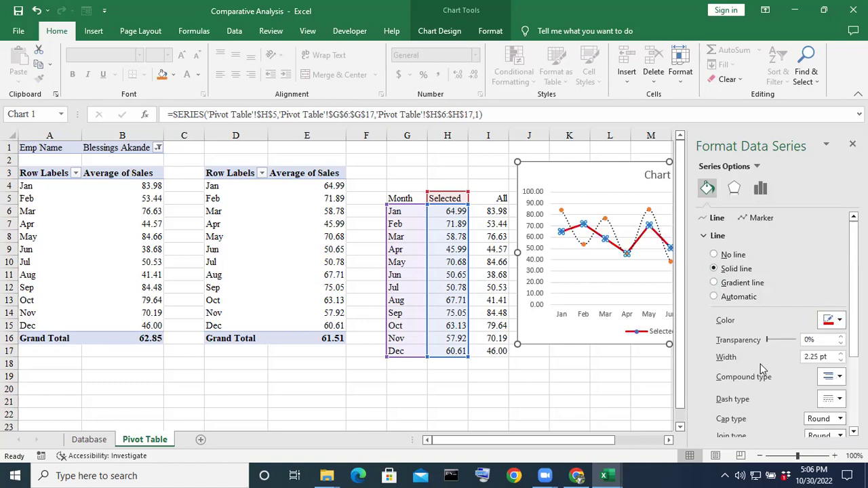
Set the Selected series line width to 1.75 pt and make it a smoothed line.
{"action": "scroll", "coordinate": [766, 370], "scroll_direction": "down", "scroll_amount": 1}
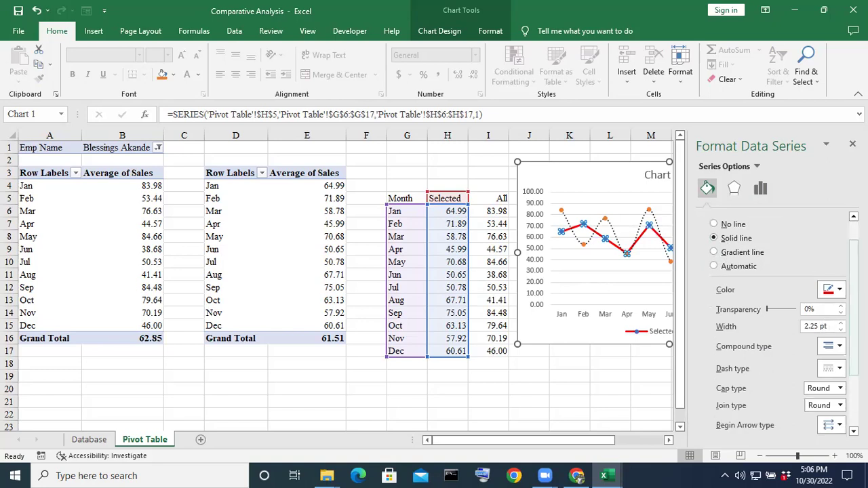
{"action": "left_click", "coordinate": [841, 330]}
{"action": "left_click", "coordinate": [840, 331]}
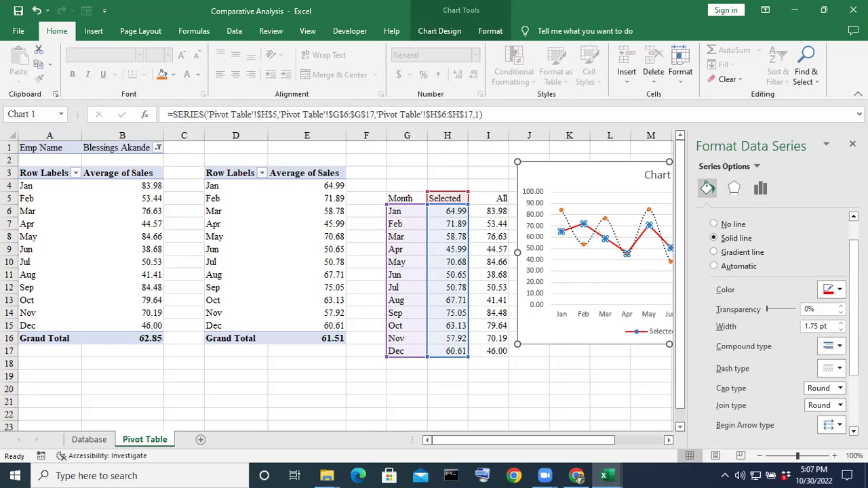
{"action": "scroll", "coordinate": [780, 326], "scroll_direction": "down", "scroll_amount": 3}
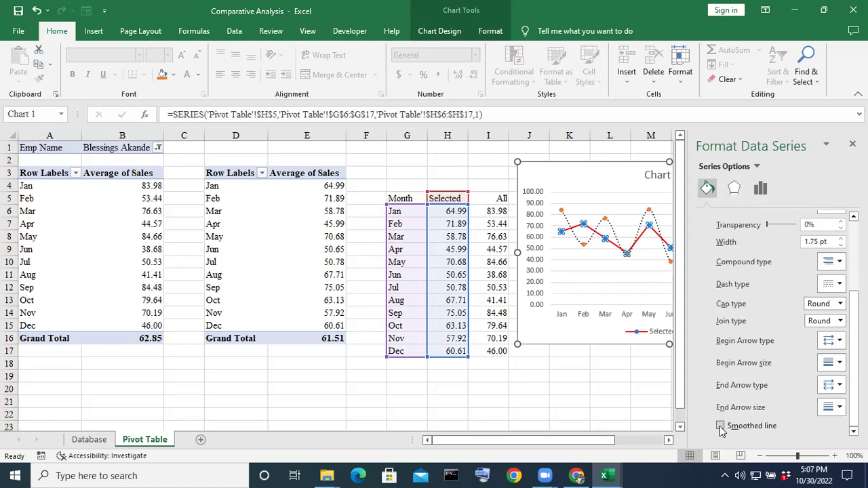
{"action": "left_click", "coordinate": [720, 426]}
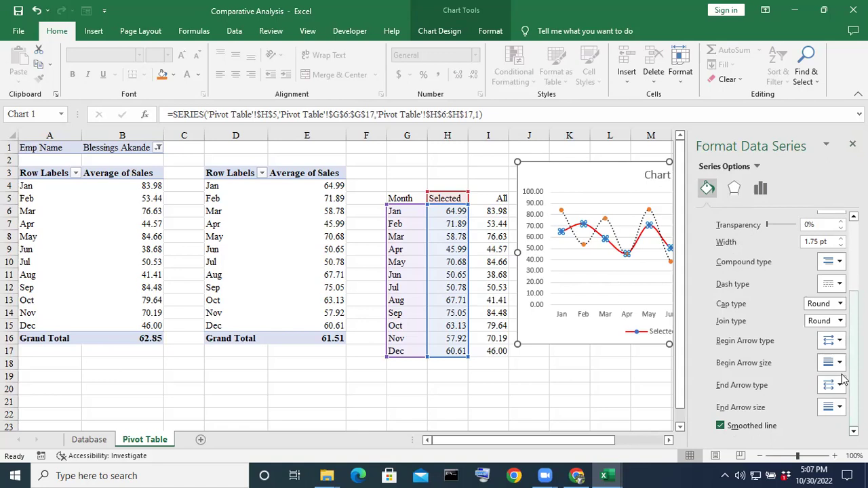
{"action": "scroll", "coordinate": [780, 326], "scroll_direction": "up", "scroll_amount": 5}
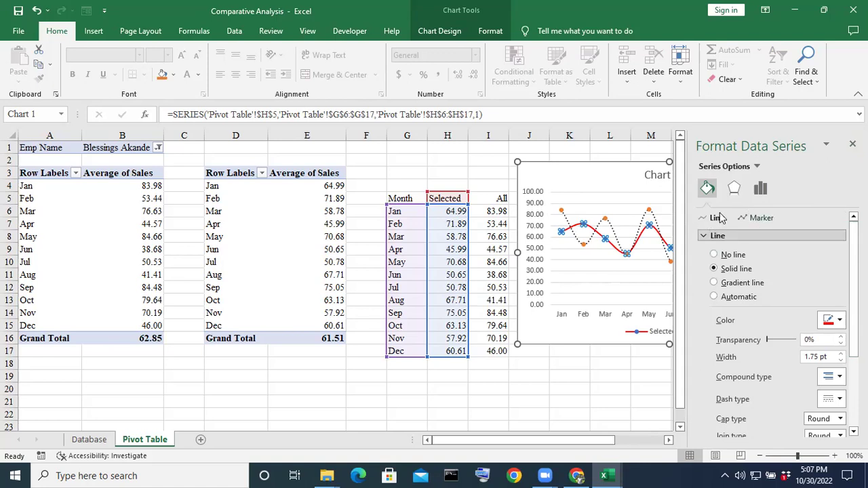
{"action": "left_click", "coordinate": [753, 218]}
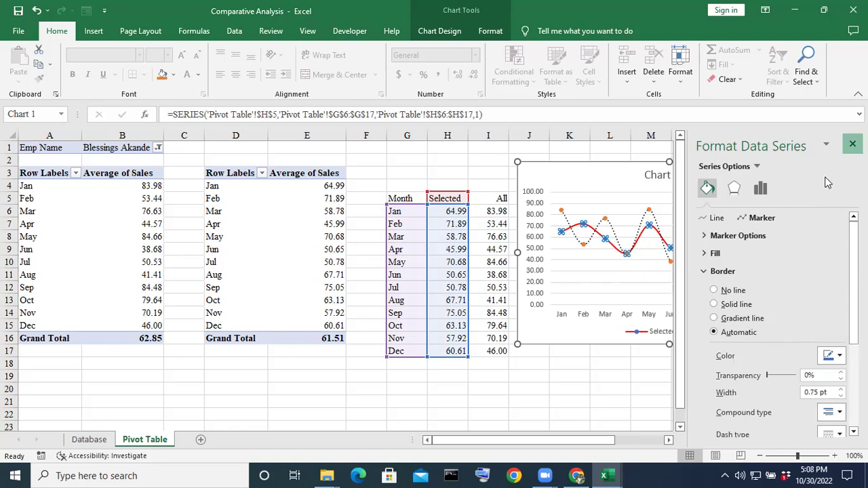
{"action": "left_click", "coordinate": [853, 144]}
{"action": "left_click", "coordinate": [692, 399]}
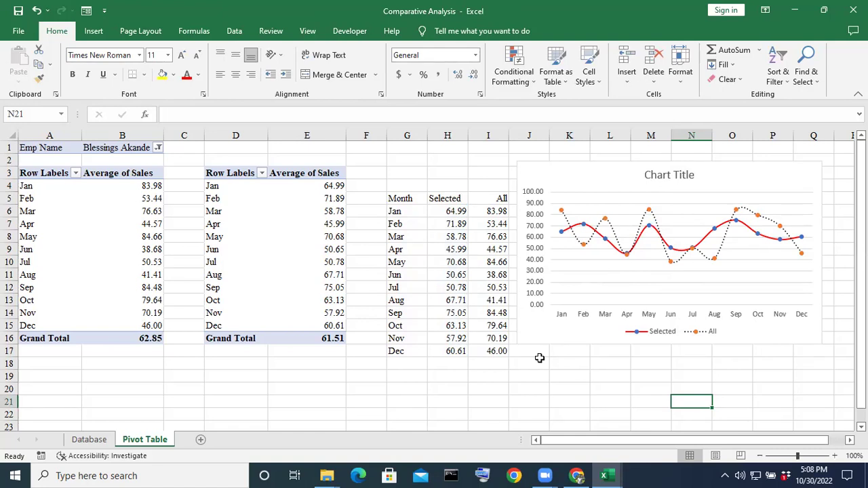
Add a new worksheet after Pivot Table and cut the line chart from the Pivot Table sheet.
{"action": "left_click", "coordinate": [201, 441]}
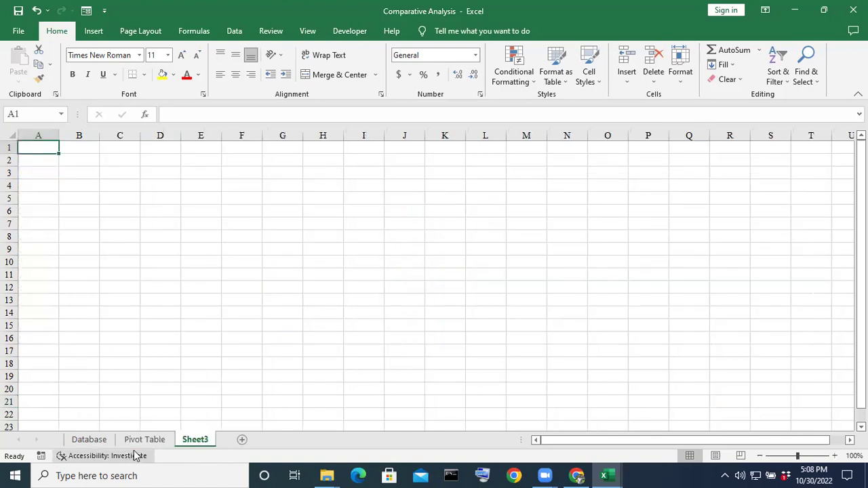
{"action": "left_click", "coordinate": [152, 441]}
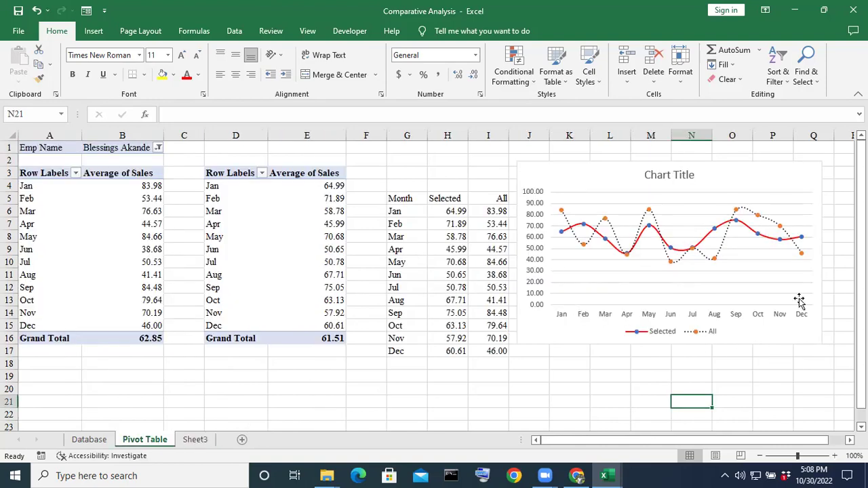
{"action": "double_click", "coordinate": [607, 178]}
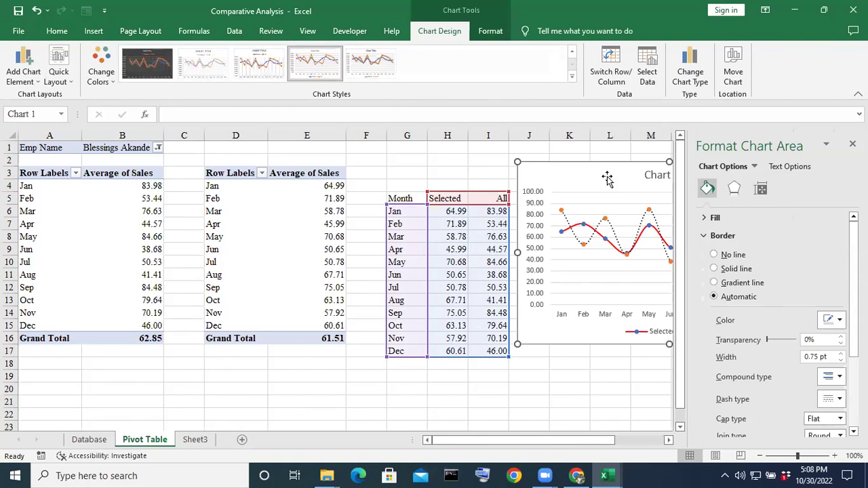
{"action": "key", "text": "Delete"}
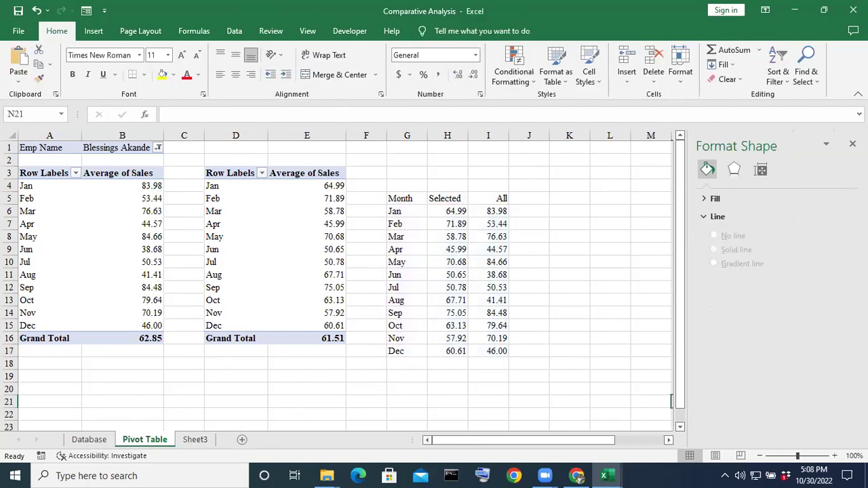
{"action": "left_click", "coordinate": [852, 143]}
Paste the cut line chart into the new Sheet3 at cell E6.
{"action": "left_click", "coordinate": [196, 442]}
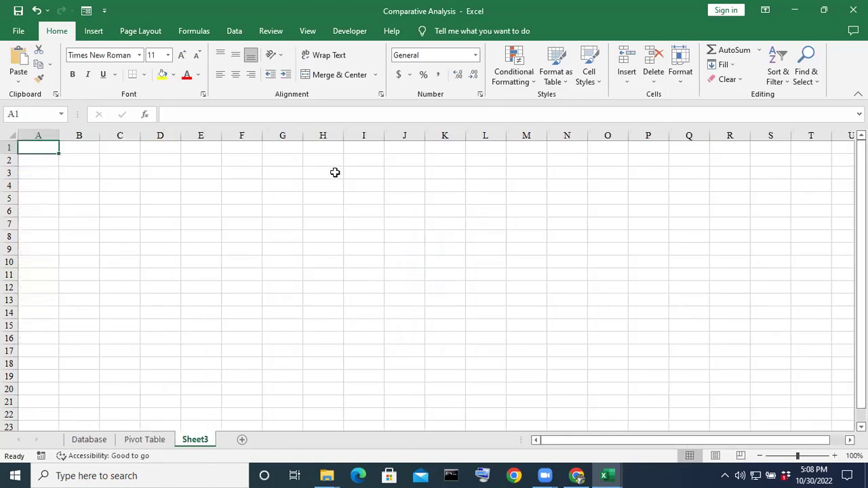
{"action": "left_click", "coordinate": [169, 209]}
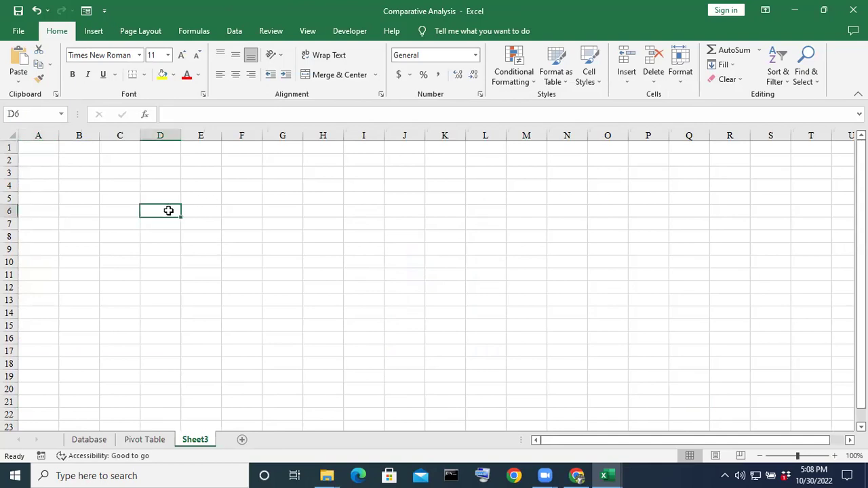
{"action": "left_click", "coordinate": [190, 210]}
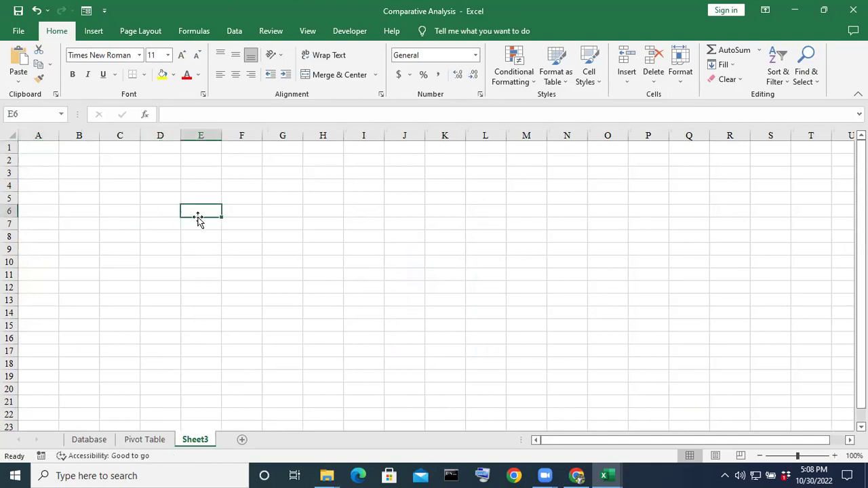
{"action": "key", "text": "ctrl+v"}
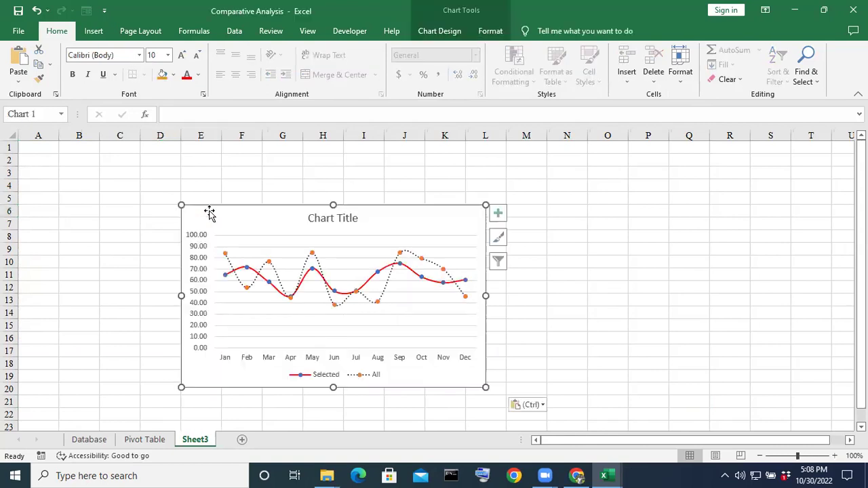
{"action": "left_click", "coordinate": [685, 250]}
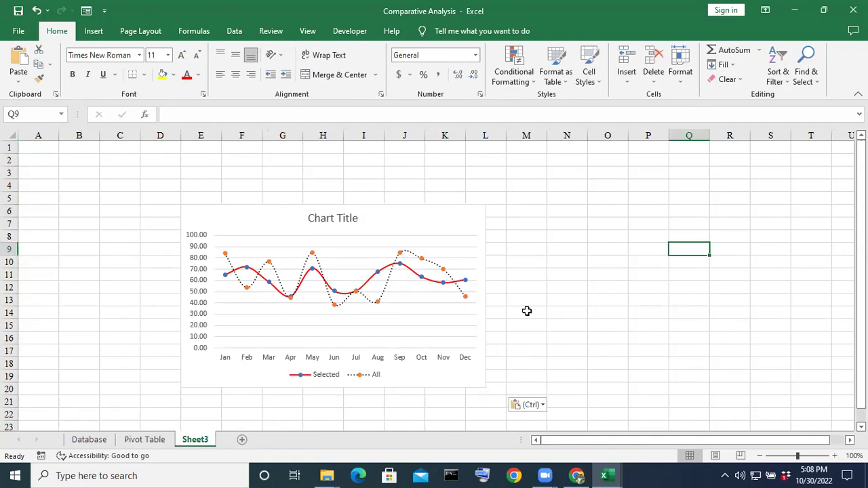
Widen the pasted chart into column M and extend its height down to row 21.
{"action": "left_click", "coordinate": [458, 310]}
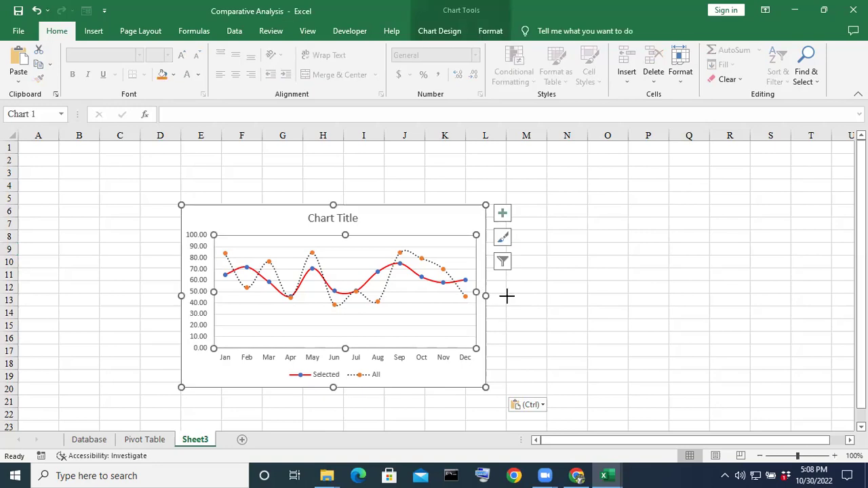
{"action": "left_click_drag", "start_coordinate": [486, 295], "coordinate": [517, 295]}
{"action": "left_click_drag", "start_coordinate": [348, 387], "coordinate": [350, 409]}
{"action": "left_click", "coordinate": [647, 351]}
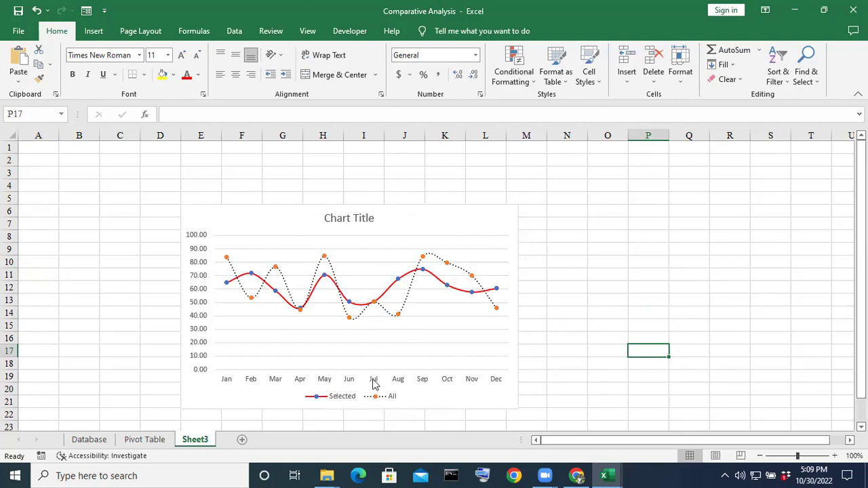
Set the chart's legend position to Top, between the title and the plot area.
{"action": "left_click", "coordinate": [343, 397]}
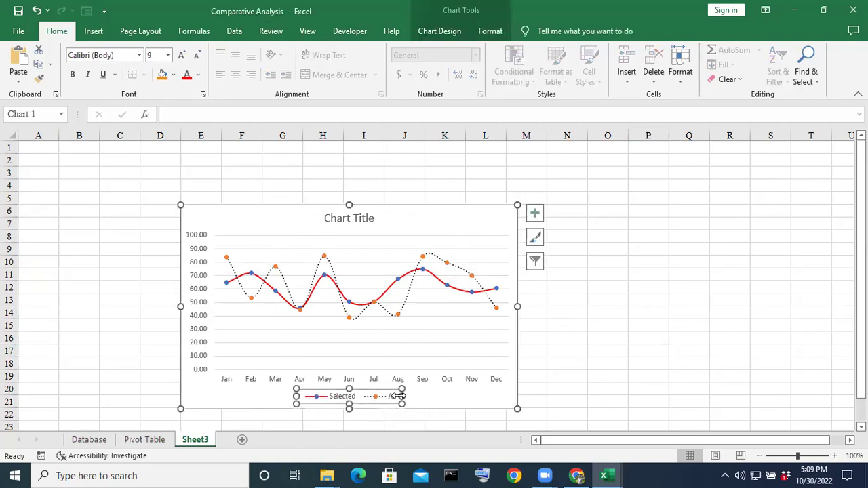
{"action": "right_click", "coordinate": [360, 394]}
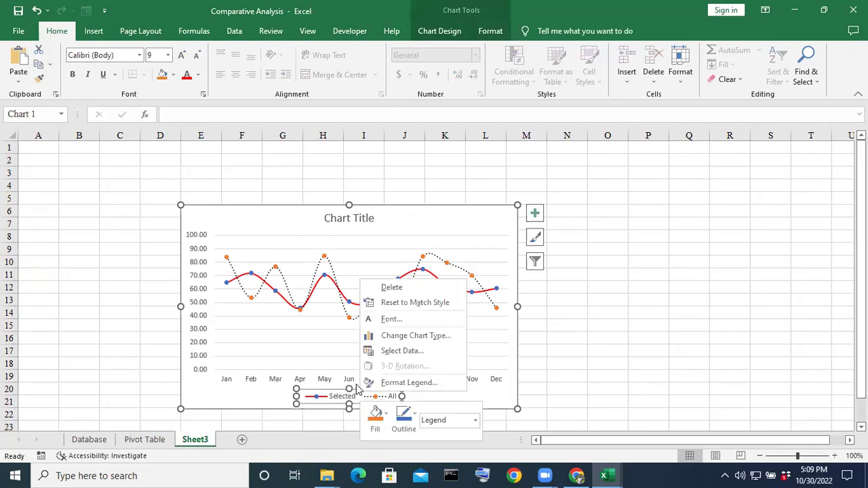
{"action": "left_click", "coordinate": [402, 384]}
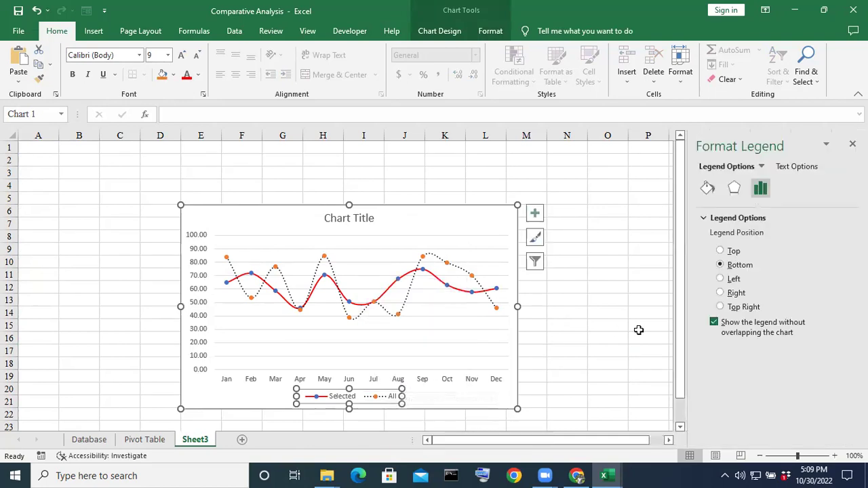
{"action": "left_click", "coordinate": [720, 251]}
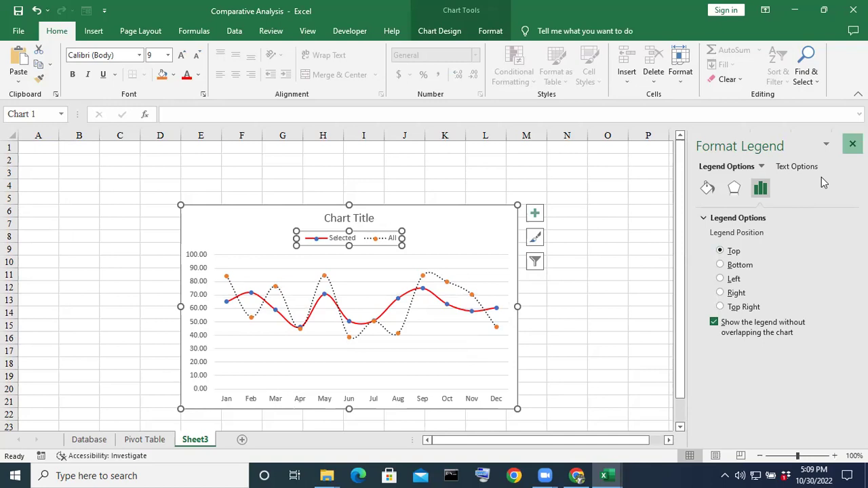
{"action": "left_click", "coordinate": [852, 144]}
{"action": "left_click", "coordinate": [655, 310]}
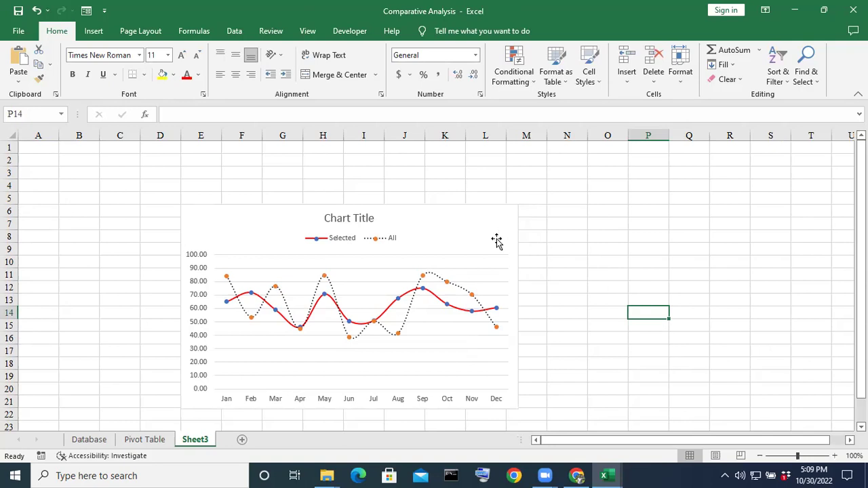
Shift the chart slightly to the right so that its right edge lines up with the end of column M.
{"action": "left_click", "coordinate": [274, 208]}
{"action": "left_click_drag", "start_coordinate": [274, 208], "coordinate": [303, 205]}
{"action": "left_click", "coordinate": [714, 304]}
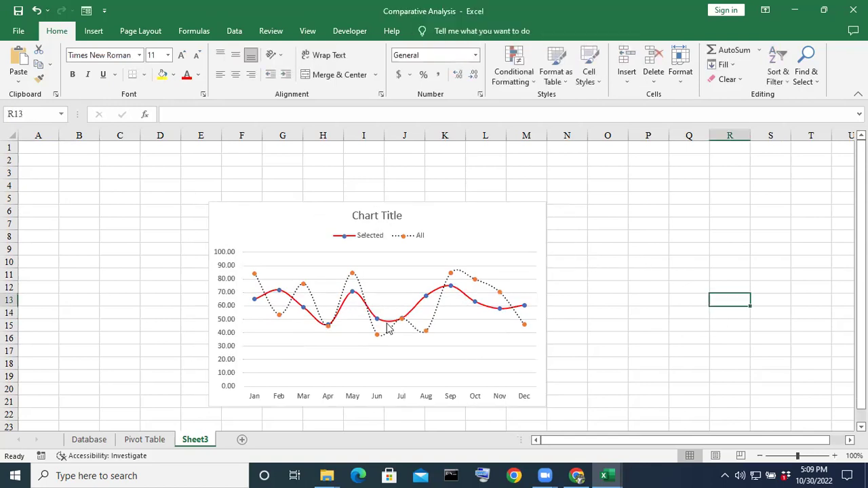
{"action": "left_click", "coordinate": [491, 251]}
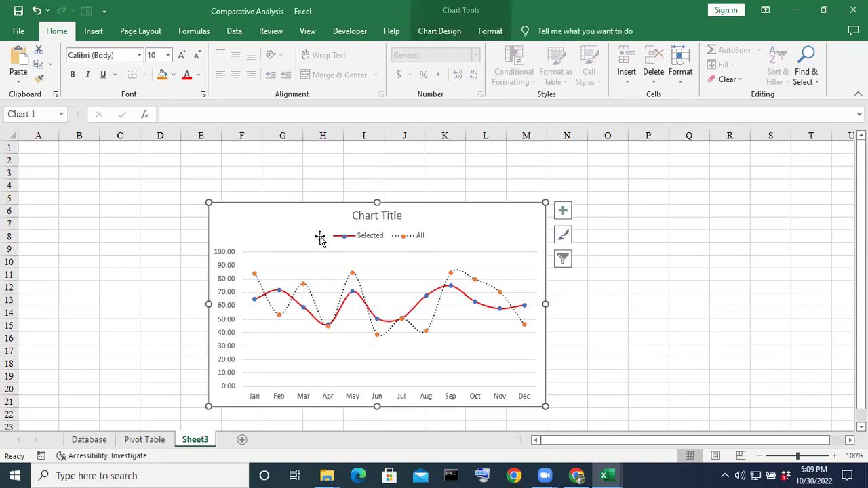
{"action": "left_click", "coordinate": [720, 262]}
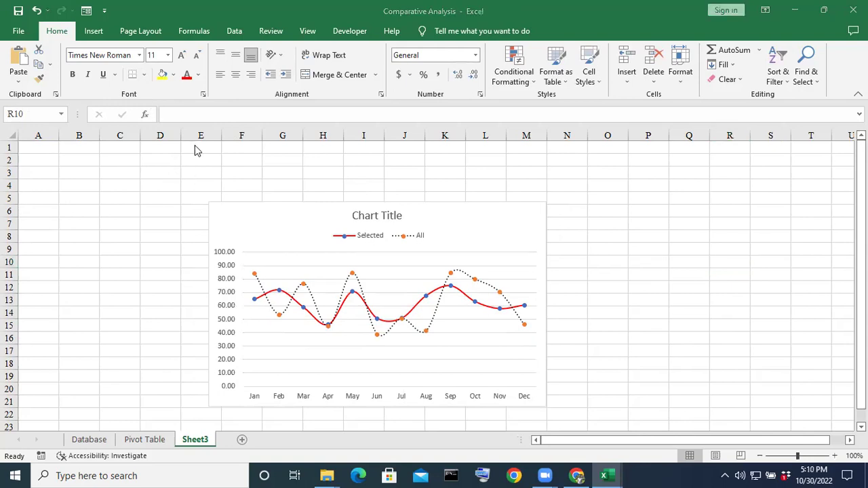
Hide the worksheet gridlines on Sheet3.
{"action": "double_click", "coordinate": [308, 31]}
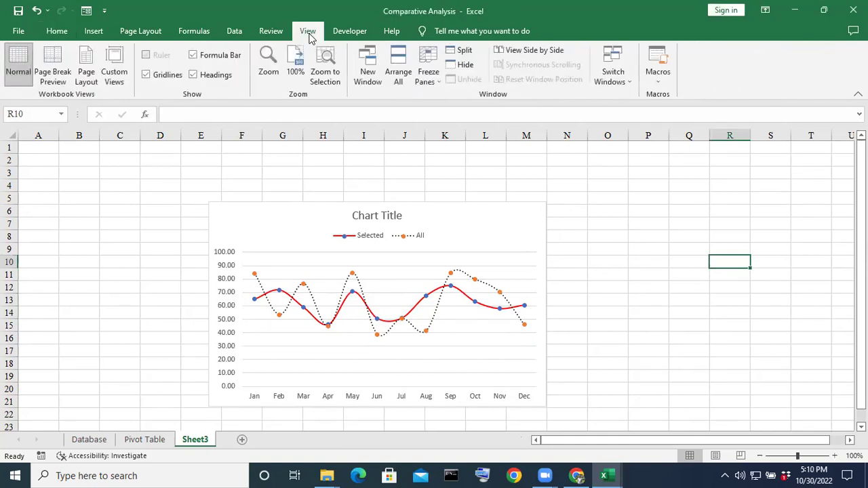
{"action": "left_click", "coordinate": [307, 32]}
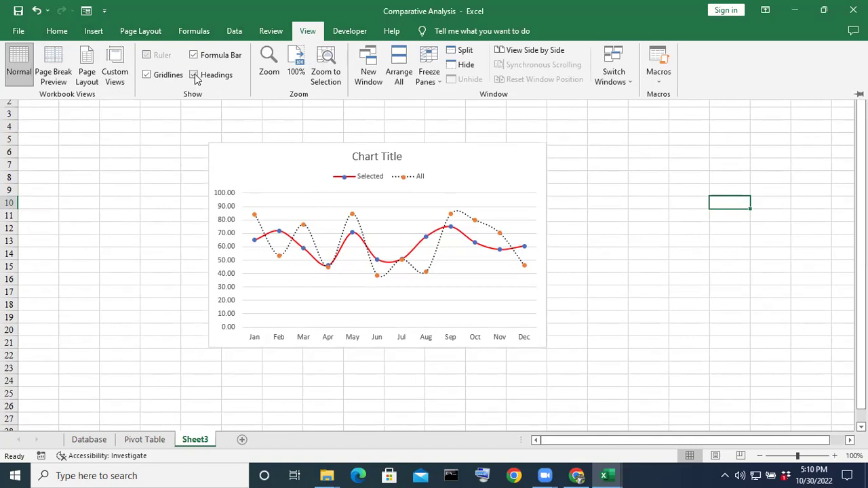
{"action": "left_click", "coordinate": [146, 75]}
{"action": "left_click", "coordinate": [627, 139]}
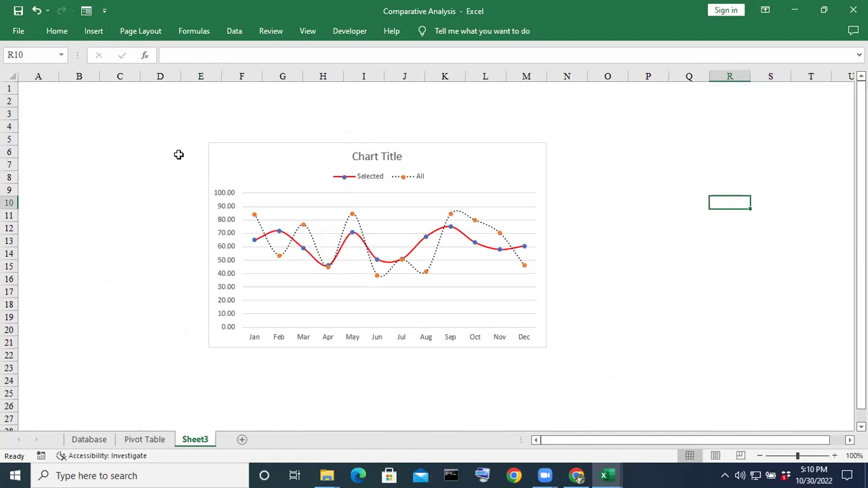
{"action": "key", "text": "XF86AudioRaiseVolume"}
{"action": "left_click", "coordinate": [607, 203]}
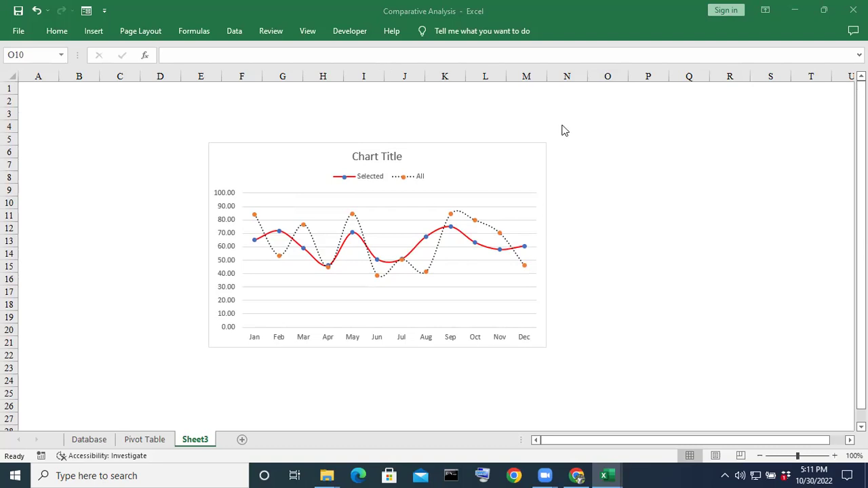
{"action": "left_click", "coordinate": [467, 166]}
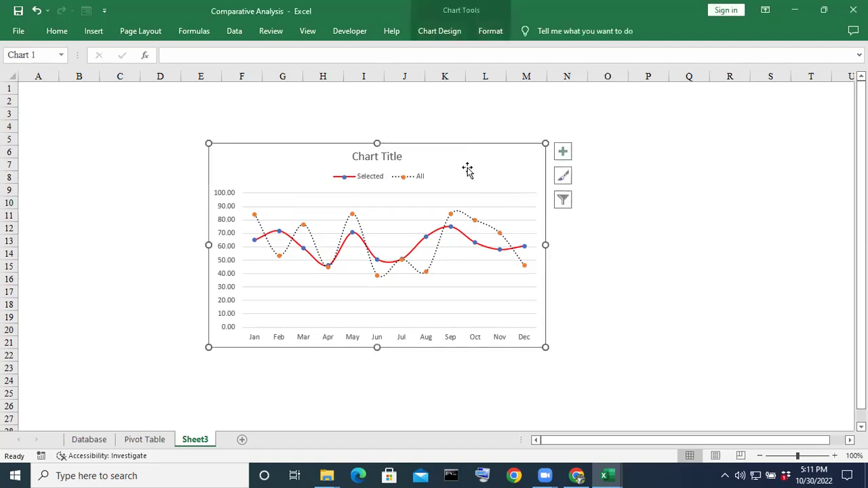
{"action": "left_click", "coordinate": [563, 152]}
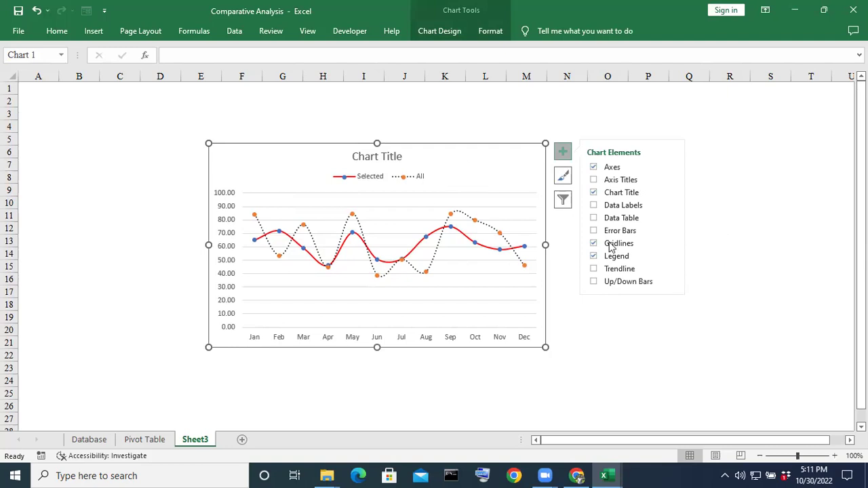
{"action": "left_click", "coordinate": [673, 245]}
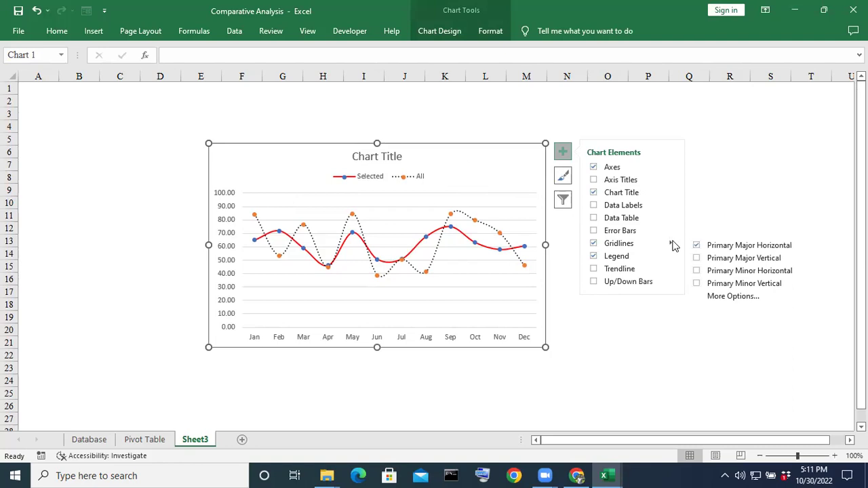
{"action": "left_click", "coordinate": [744, 154]}
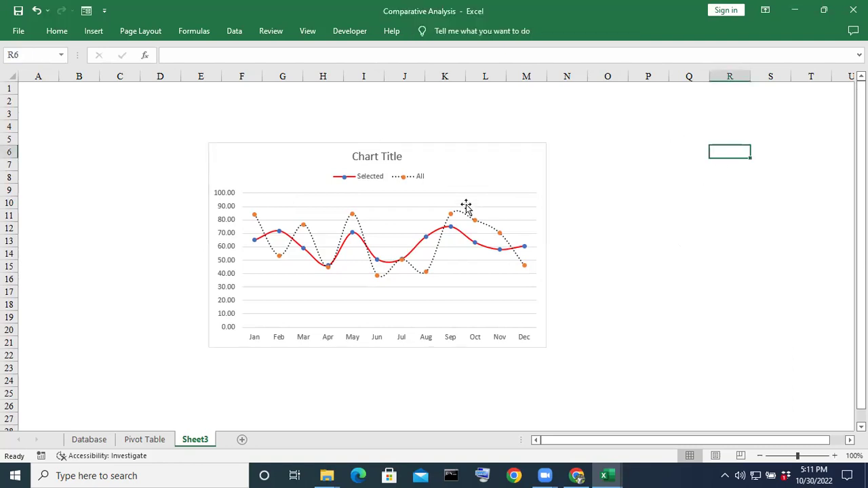
Add primary major vertical, primary minor horizontal and primary minor vertical gridlines to the line chart.
{"action": "left_click", "coordinate": [279, 157]}
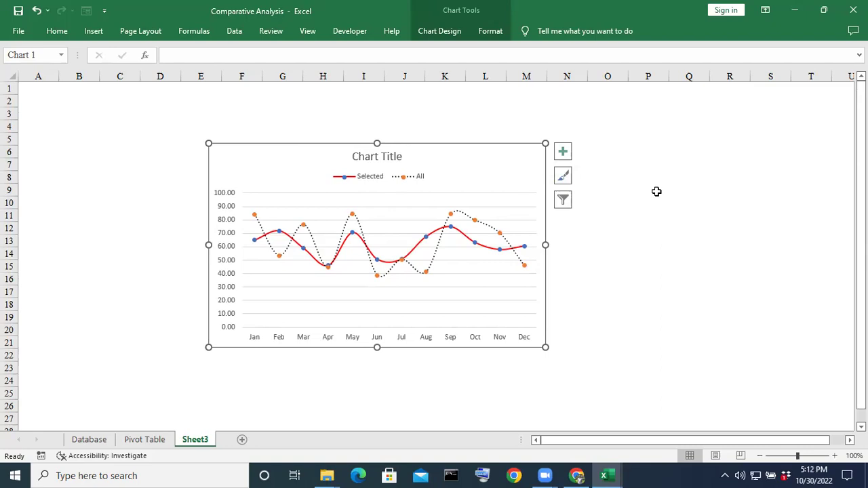
{"action": "left_click", "coordinate": [564, 153]}
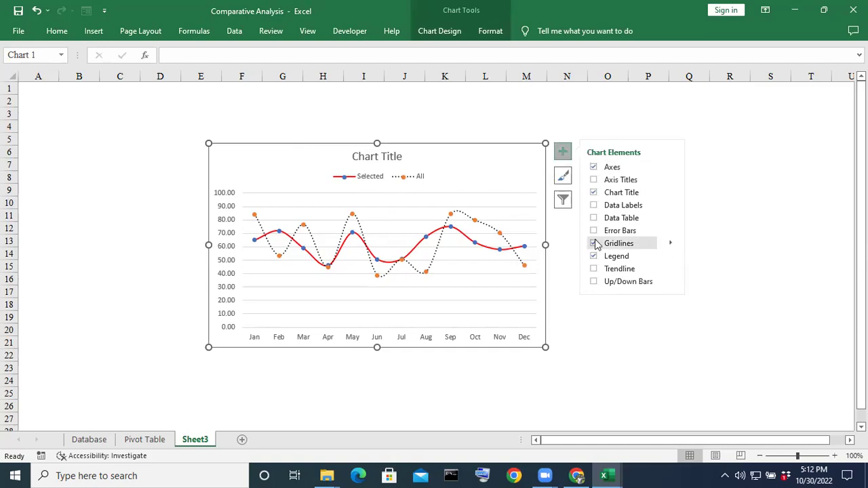
{"action": "left_click", "coordinate": [668, 246]}
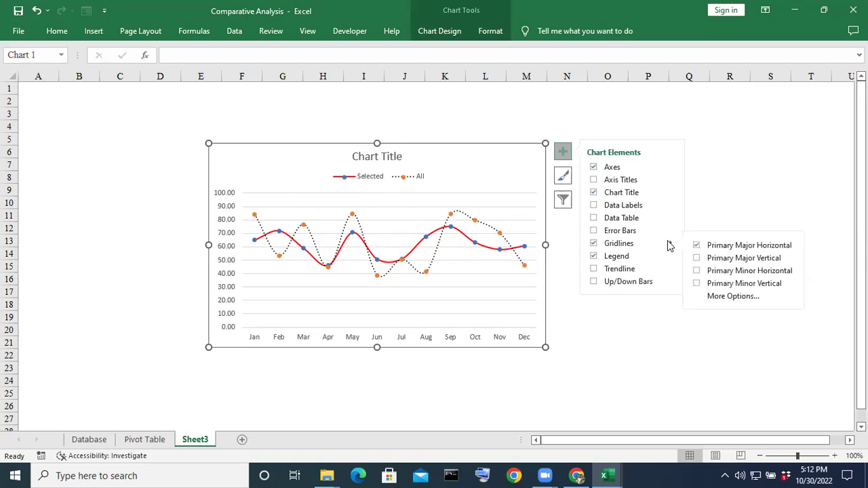
{"action": "left_click", "coordinate": [697, 259]}
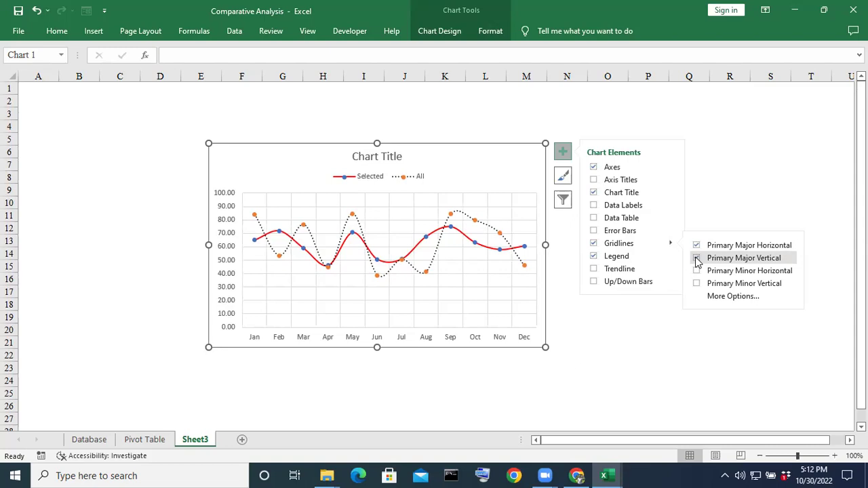
{"action": "left_click", "coordinate": [697, 272]}
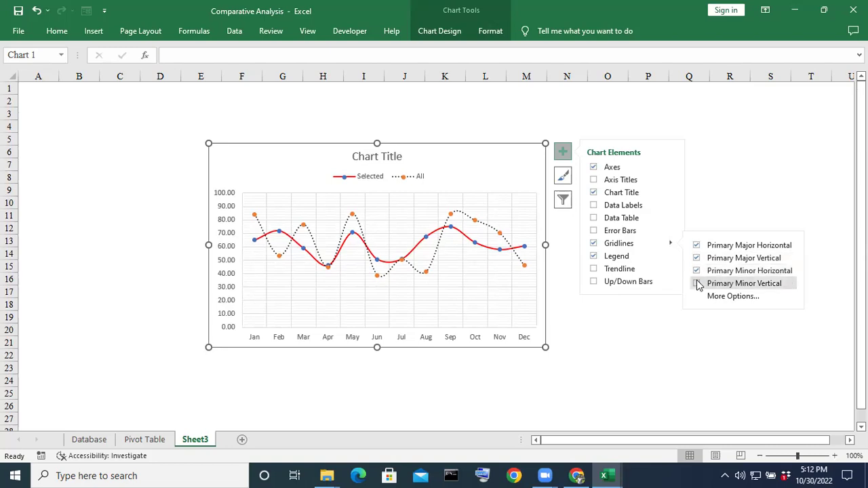
{"action": "left_click", "coordinate": [697, 284]}
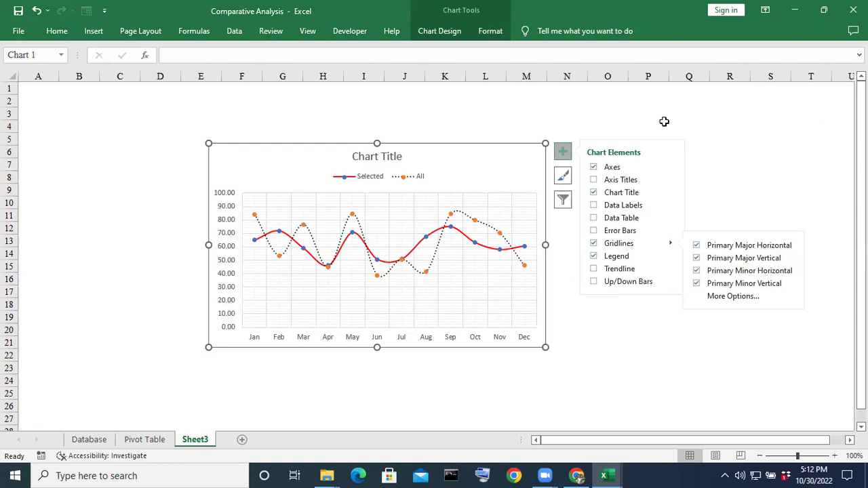
{"action": "left_click", "coordinate": [696, 102]}
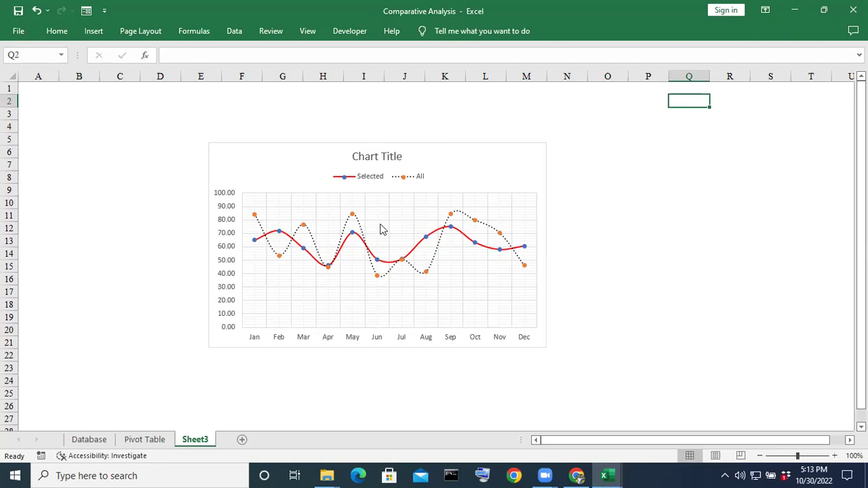
{"action": "left_click", "coordinate": [707, 215]}
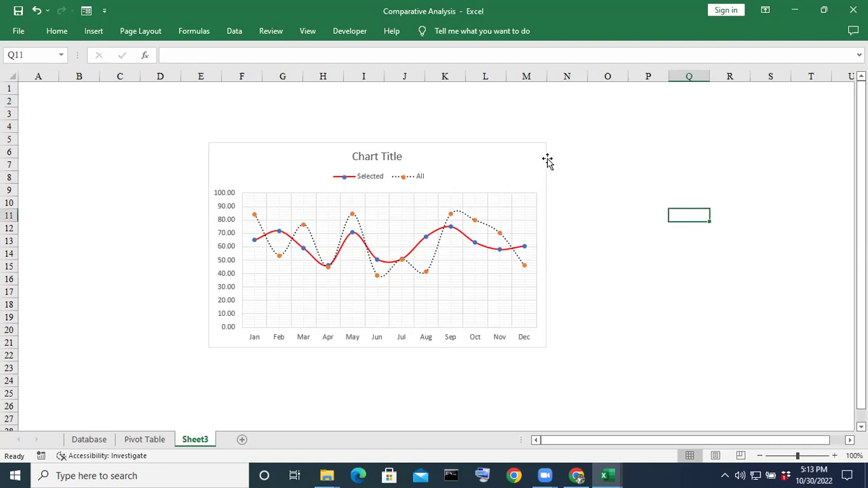
{"action": "left_click", "coordinate": [622, 151]}
{"action": "left_click", "coordinate": [519, 180]}
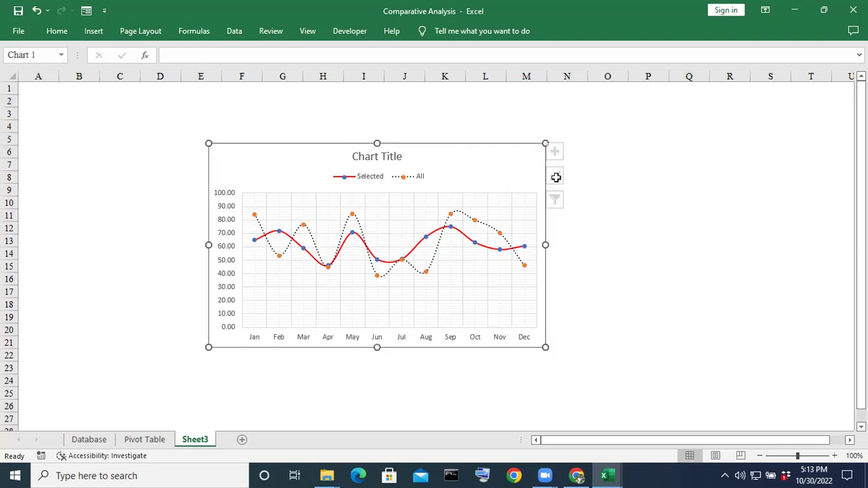
{"action": "left_click", "coordinate": [766, 233]}
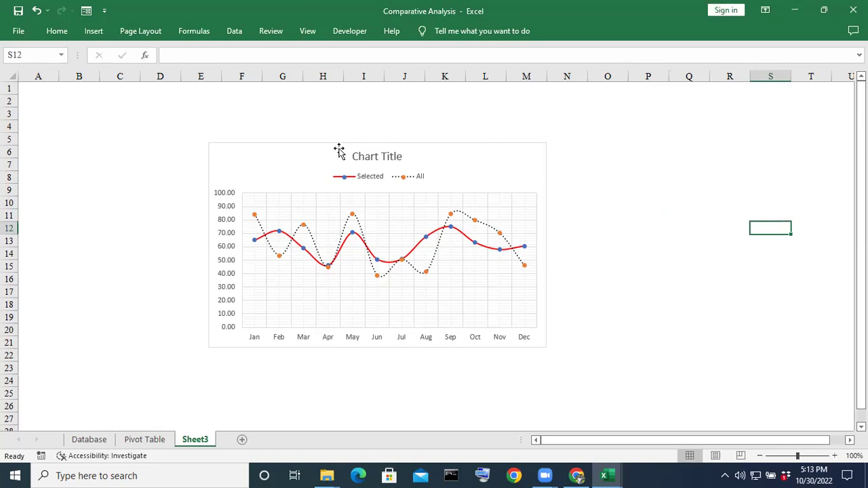
Fill the line chart's chart area with the theme color White, Background 1, Darker 5%.
{"action": "left_click", "coordinate": [307, 150]}
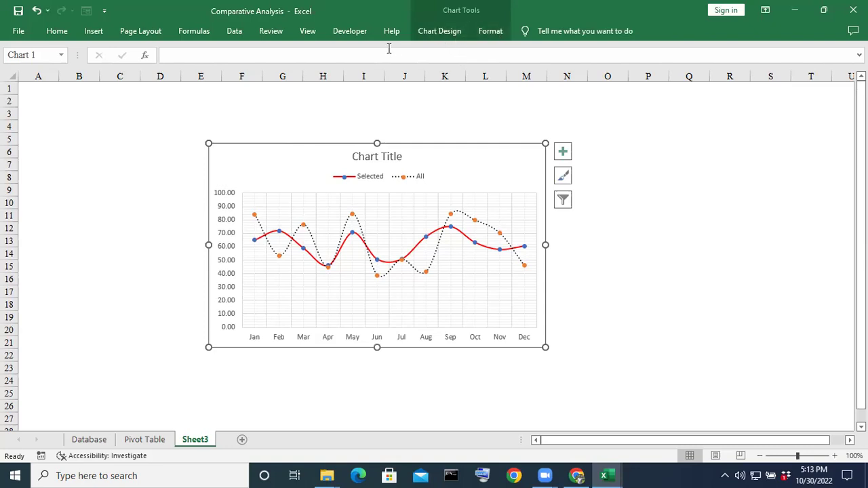
{"action": "left_click", "coordinate": [491, 31]}
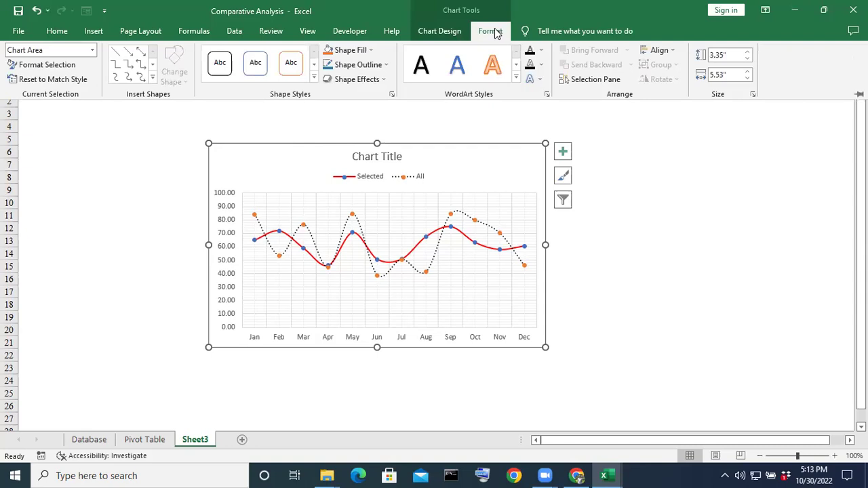
{"action": "left_click", "coordinate": [372, 54]}
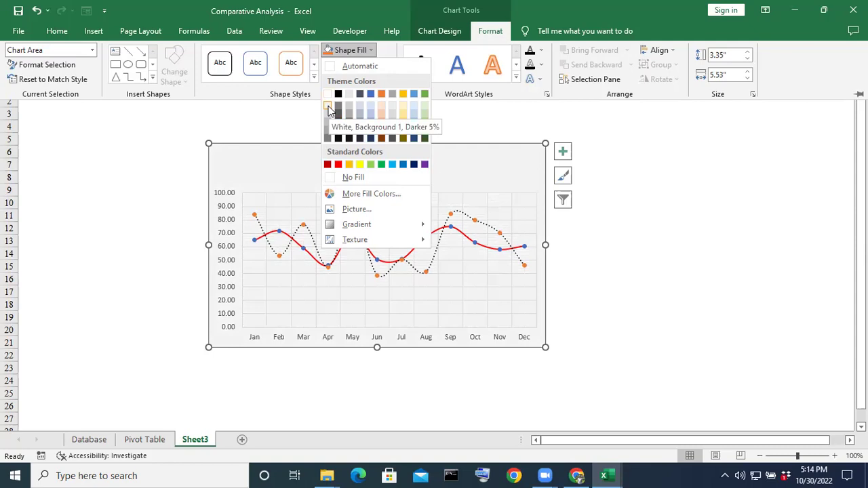
{"action": "left_click", "coordinate": [720, 219]}
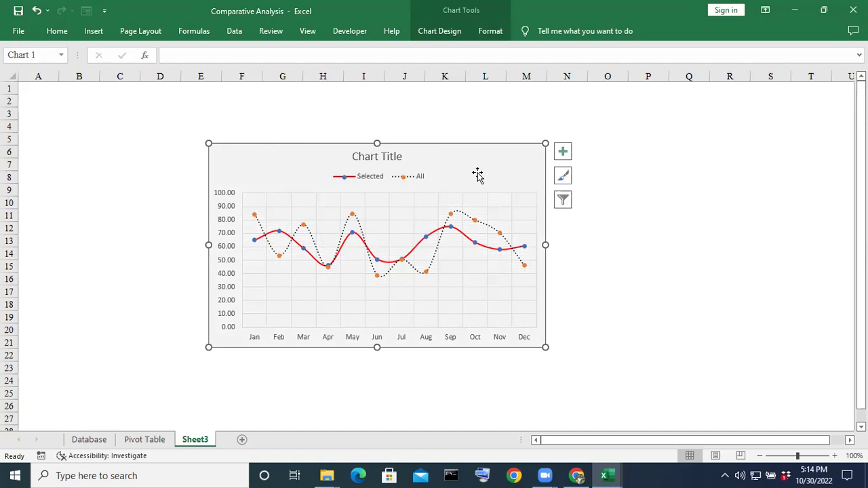
{"action": "left_click", "coordinate": [681, 250]}
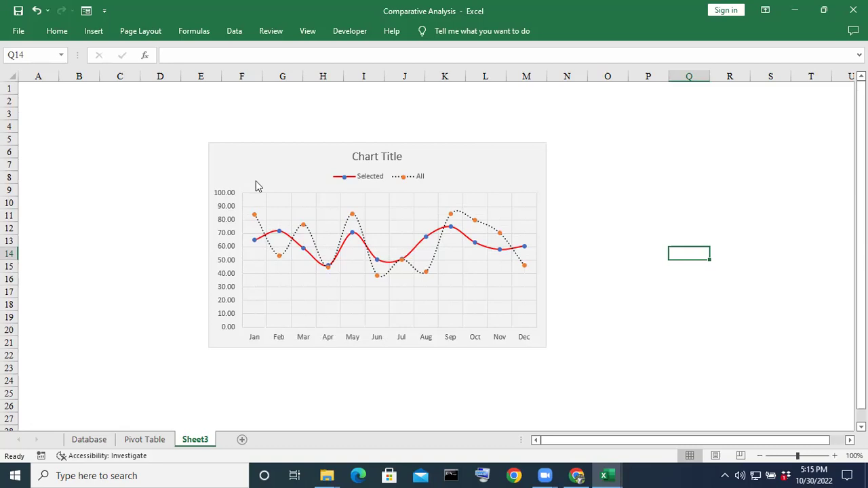
Try to delete the January average in cell B4 of the employee-filtered PivotTable on the Pivot Table sheet.
{"action": "left_click", "coordinate": [144, 439]}
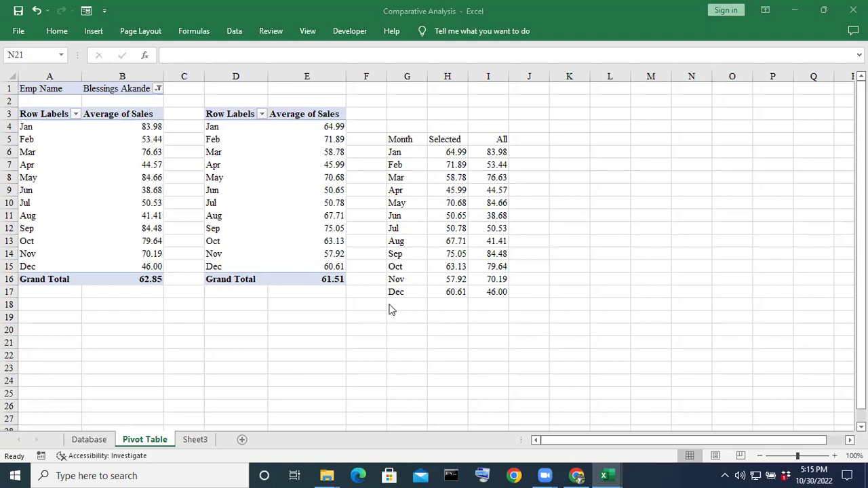
{"action": "left_click", "coordinate": [144, 128]}
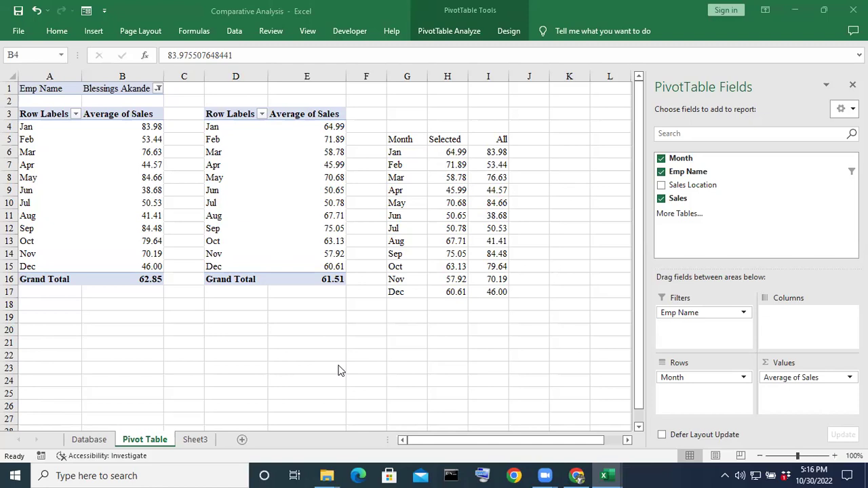
{"action": "key", "text": "Delete"}
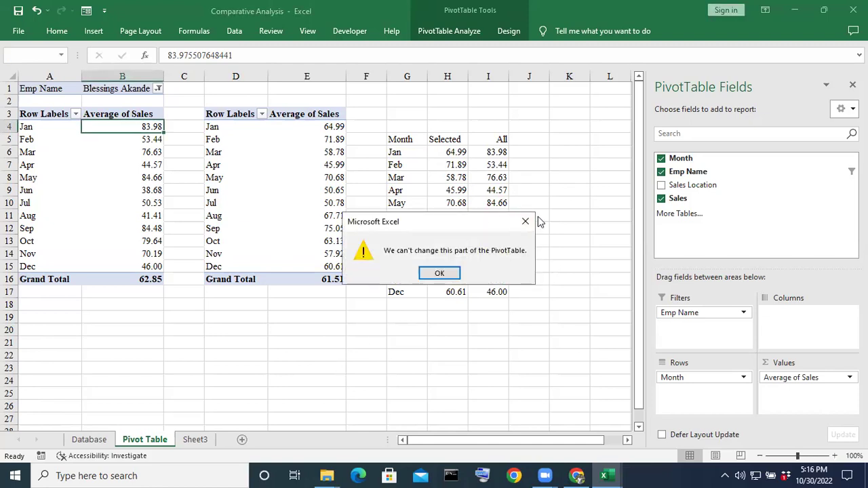
{"action": "key", "text": "Return"}
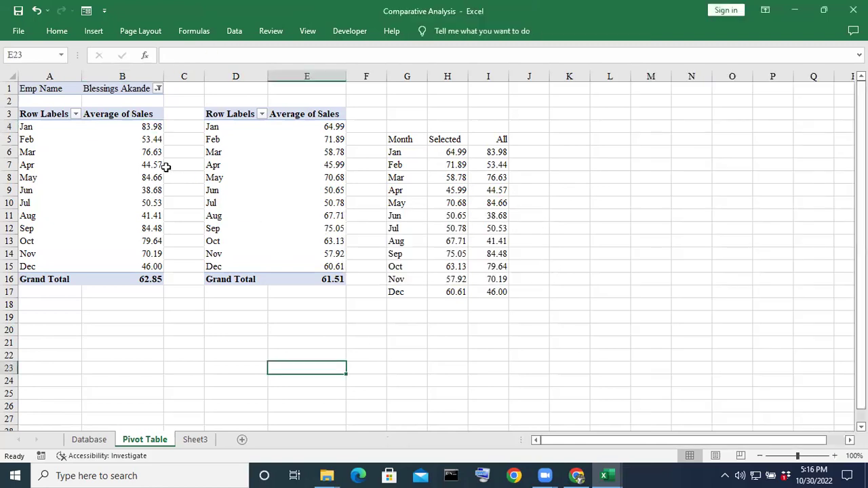
Insert an Emp Name slicer for the employee-filtered PivotTable.
{"action": "left_click", "coordinate": [144, 130]}
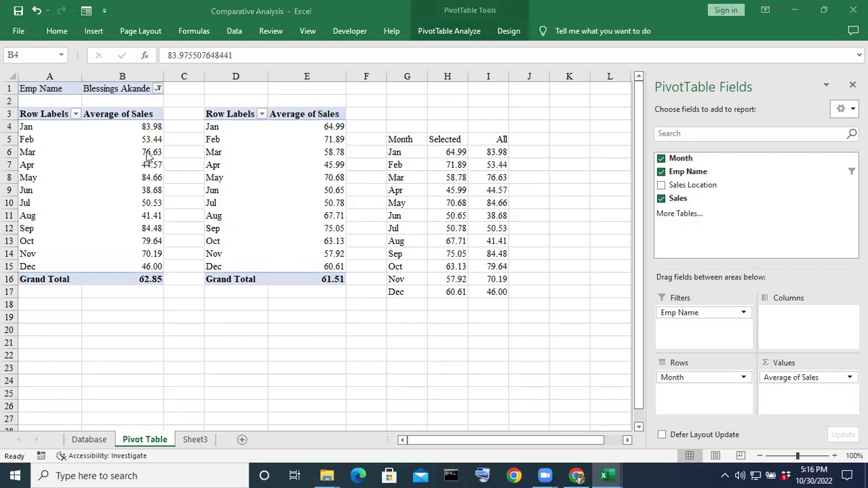
{"action": "left_click", "coordinate": [145, 126]}
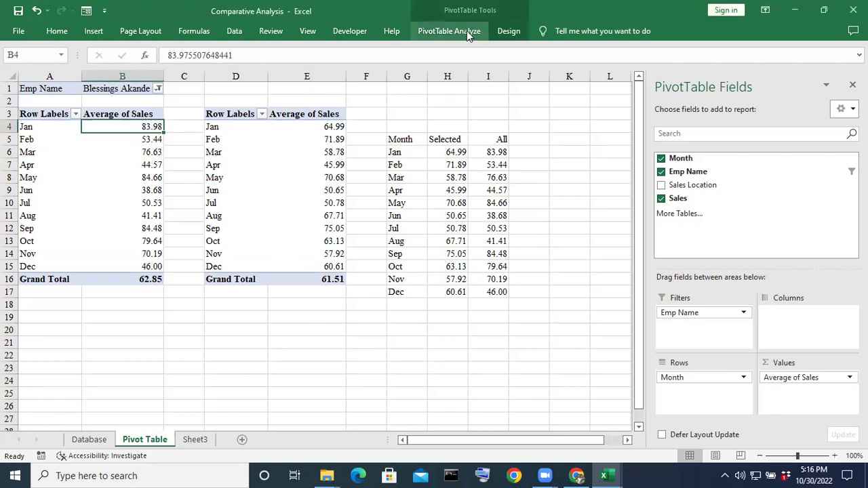
{"action": "left_click", "coordinate": [446, 32]}
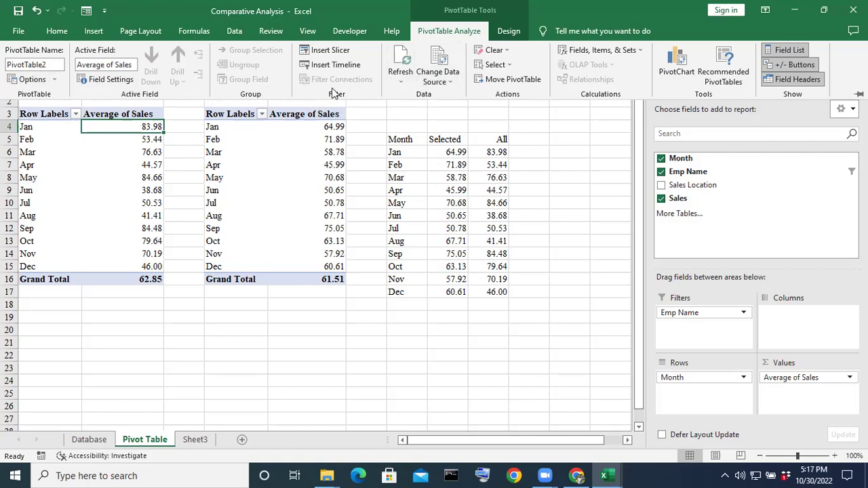
{"action": "left_click", "coordinate": [324, 51]}
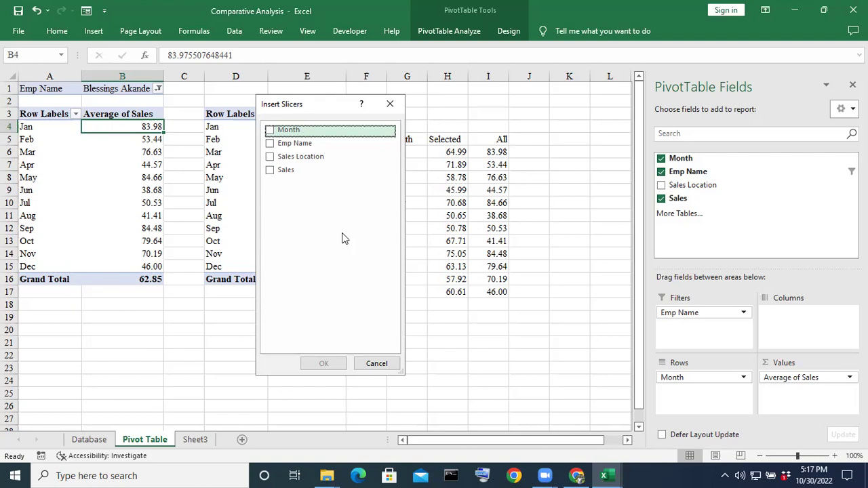
{"action": "left_click", "coordinate": [270, 145]}
{"action": "left_click", "coordinate": [324, 365]}
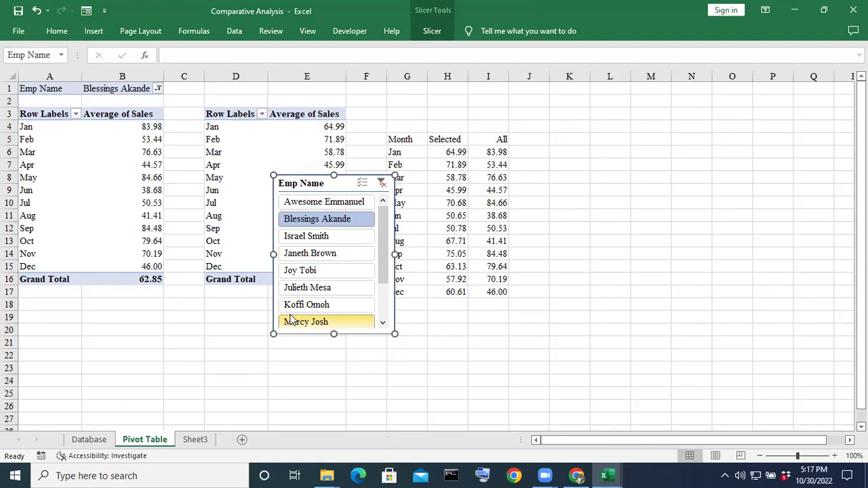
Move the Emp Name slicer from the Pivot Table sheet to Sheet3 and place it just left of the line chart.
{"action": "key", "text": "Delete"}
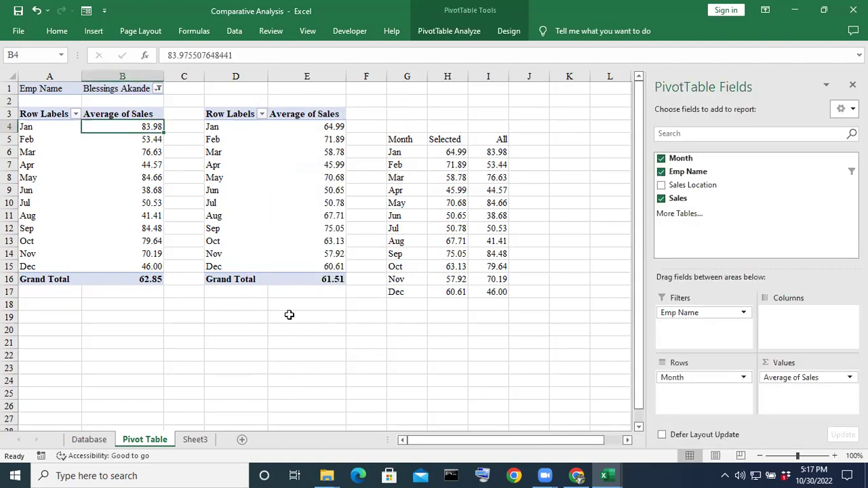
{"action": "left_click", "coordinate": [198, 441]}
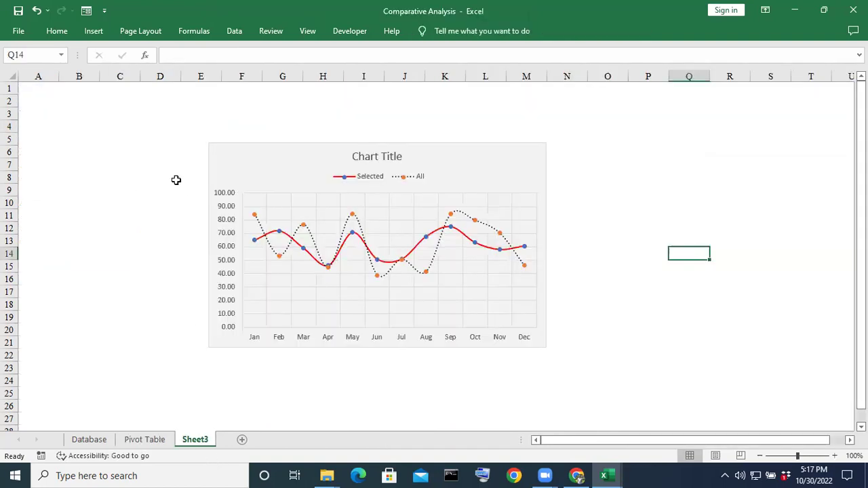
{"action": "left_click", "coordinate": [162, 154]}
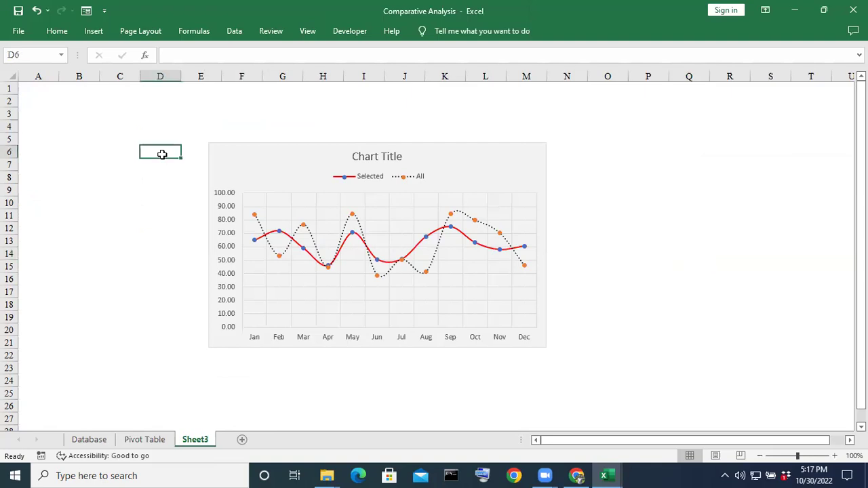
{"action": "key", "text": "ctrl+v"}
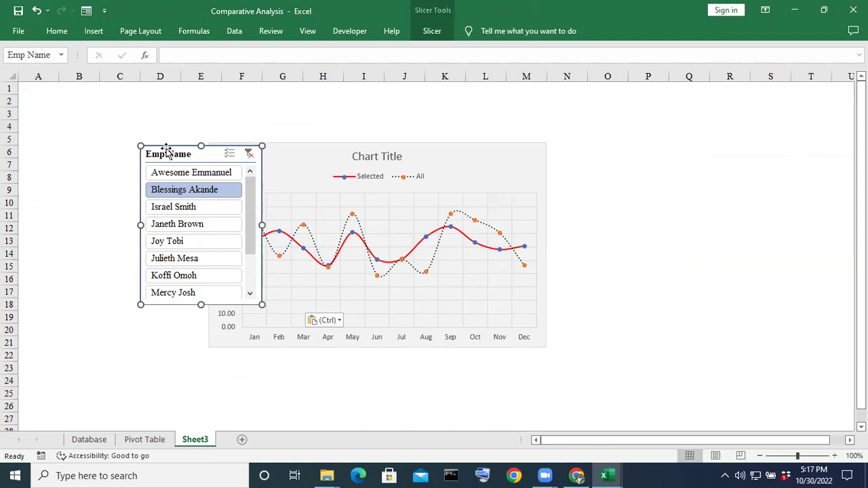
{"action": "left_click_drag", "start_coordinate": [165, 150], "coordinate": [113, 143]}
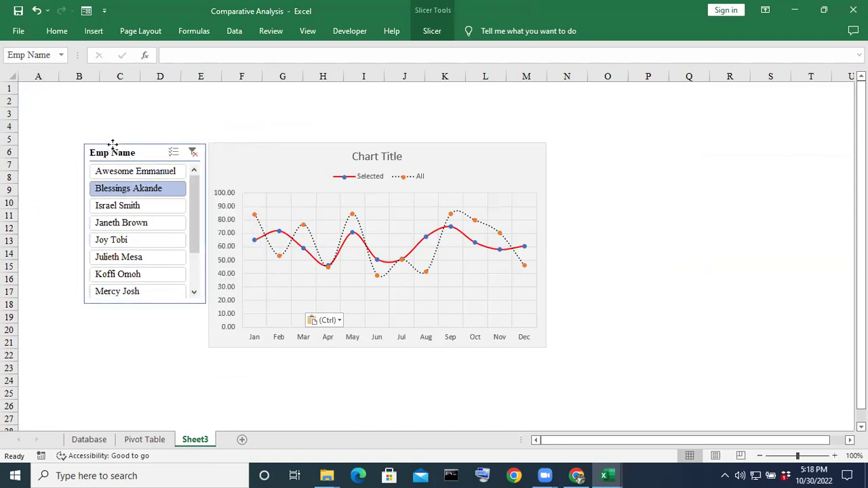
{"action": "left_click", "coordinate": [121, 103]}
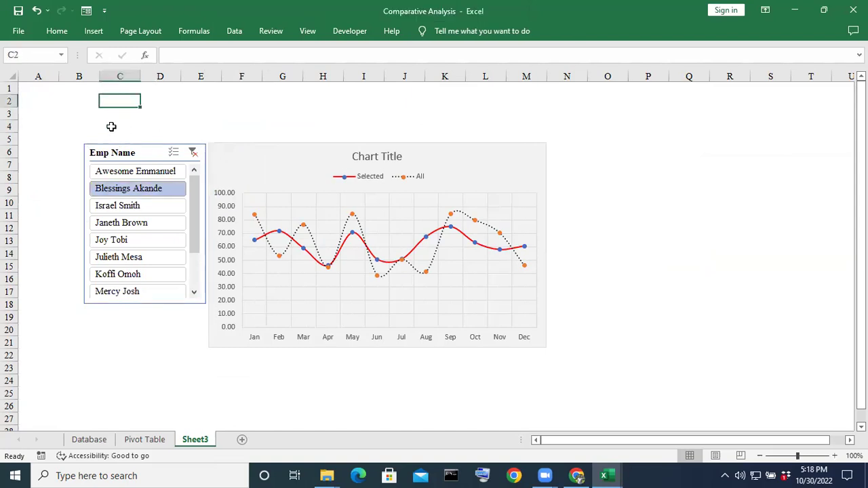
Align the Emp Name slicer's top edge with the line chart's top and its right edge with the chart's left edge.
{"action": "left_click", "coordinate": [116, 149]}
{"action": "left_click_drag", "start_coordinate": [116, 148], "coordinate": [120, 144]}
{"action": "left_click", "coordinate": [606, 163]}
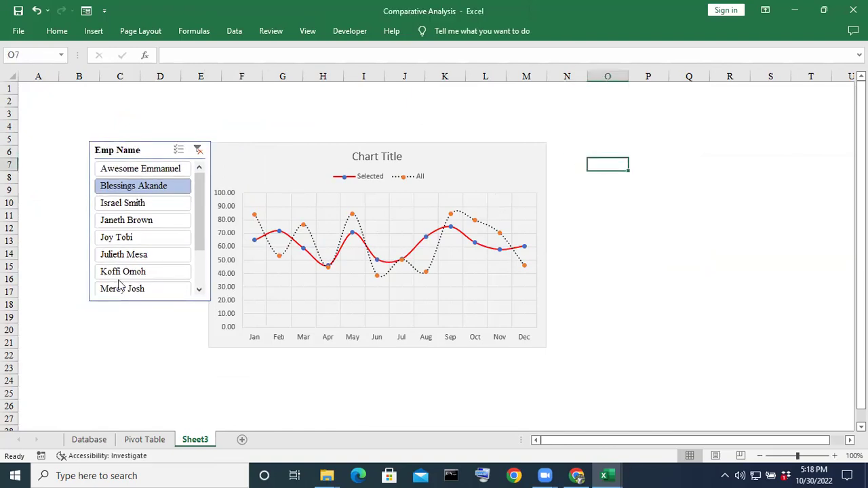
{"action": "left_click_drag", "start_coordinate": [127, 144], "coordinate": [133, 150]}
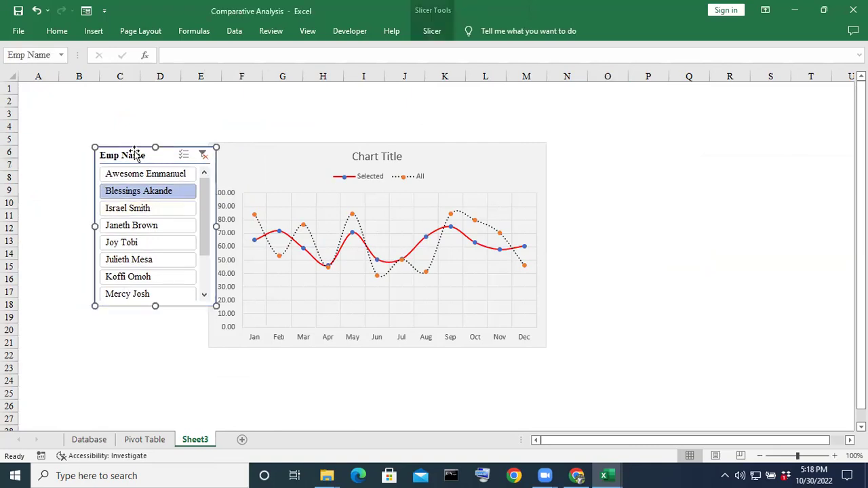
{"action": "left_click", "coordinate": [549, 135]}
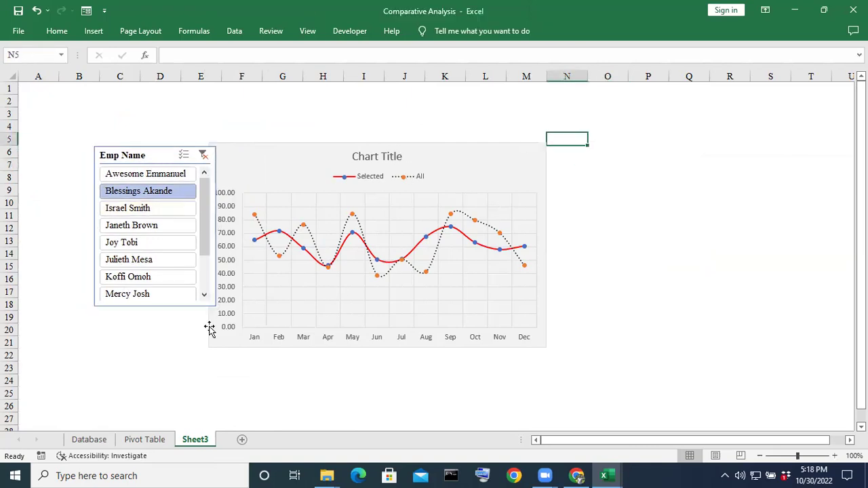
{"action": "left_click", "coordinate": [137, 148]}
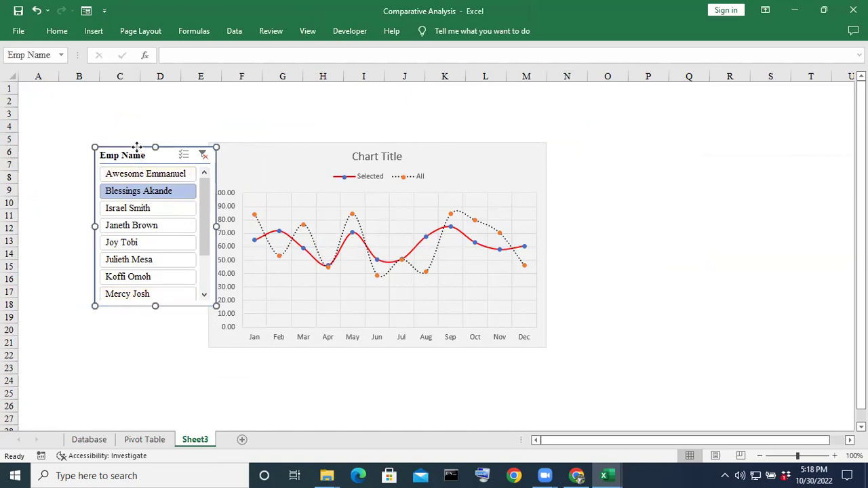
{"action": "mouse_move", "coordinate": [137, 147]}
{"action": "left_mouse_down"}
{"action": "mouse_move", "coordinate": [126, 139]}
{"action": "mouse_move", "coordinate": [127, 148]}
{"action": "left_mouse_up"}
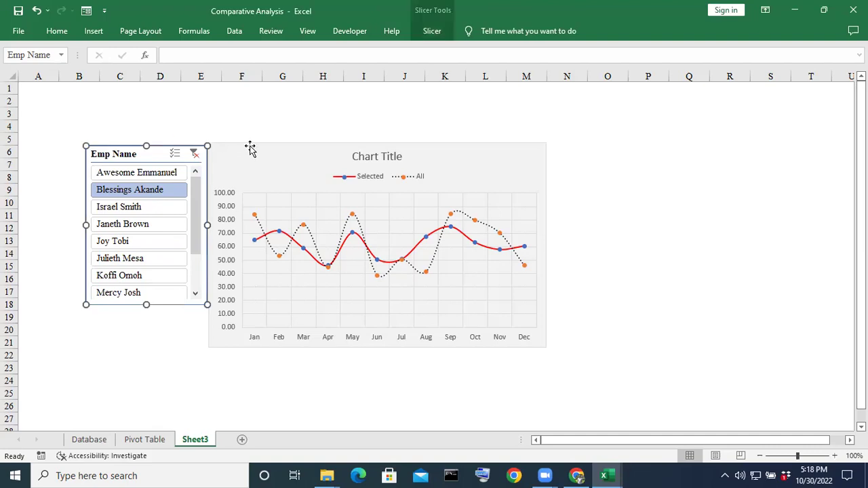
{"action": "left_click", "coordinate": [232, 122]}
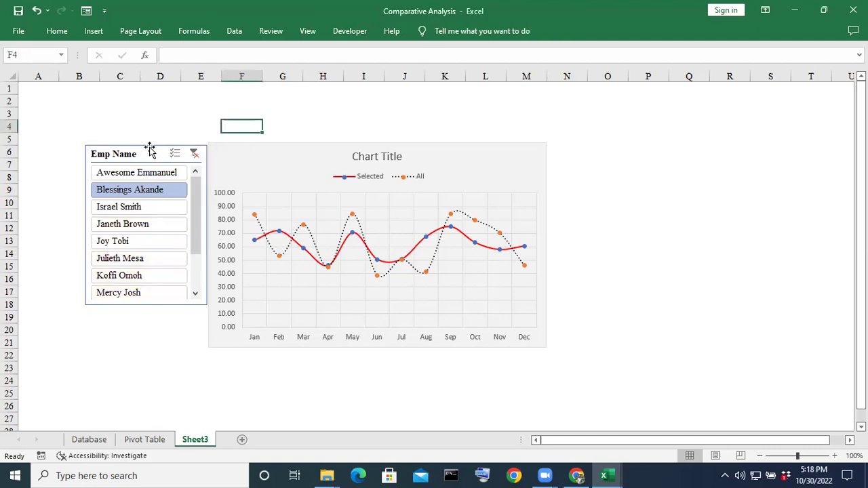
{"action": "left_click", "coordinate": [79, 113]}
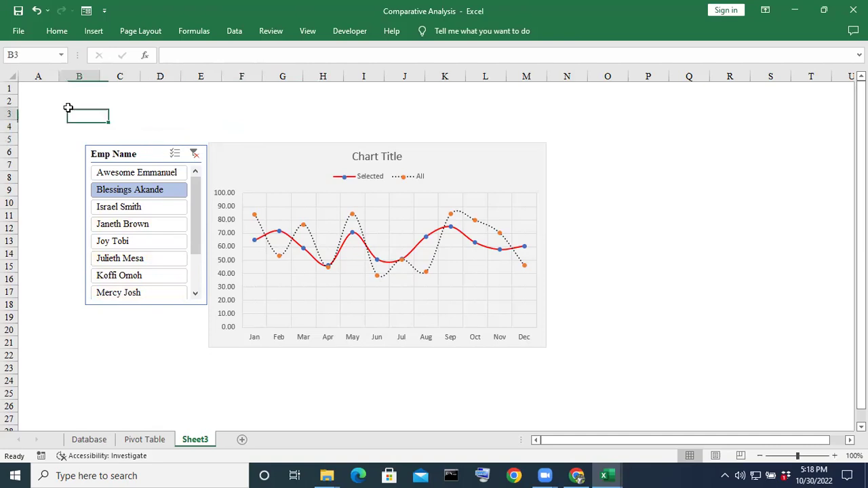
{"action": "left_click_drag", "start_coordinate": [114, 148], "coordinate": [116, 141]}
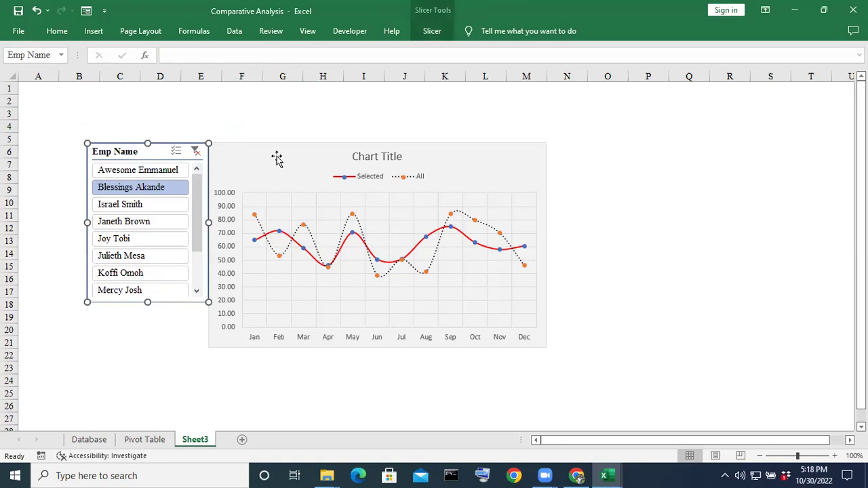
{"action": "left_click", "coordinate": [285, 117]}
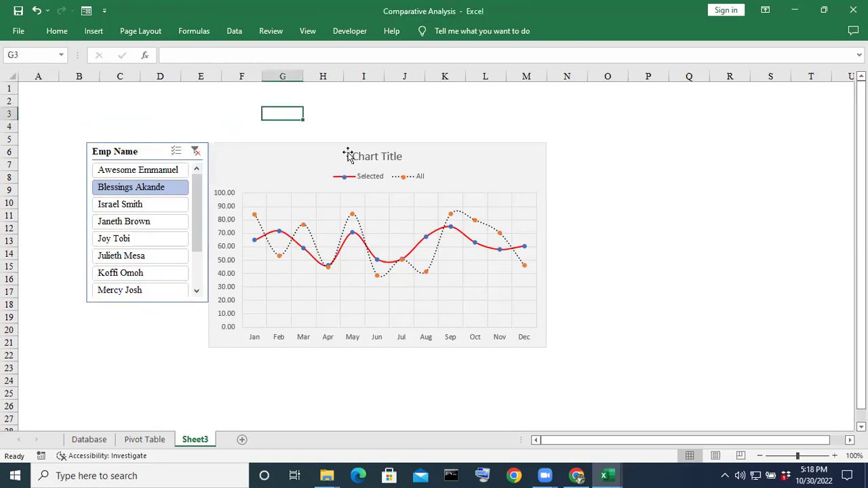
Filter to the eighth employee in the Emp Name slicer and lengthen the slicer down to the line chart's bottom edge.
{"action": "left_click", "coordinate": [127, 304]}
{"action": "left_click", "coordinate": [151, 290]}
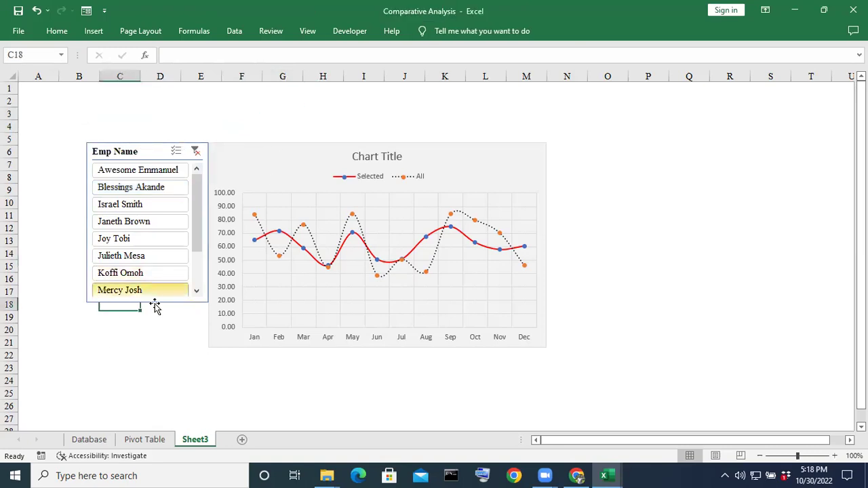
{"action": "left_click", "coordinate": [138, 148]}
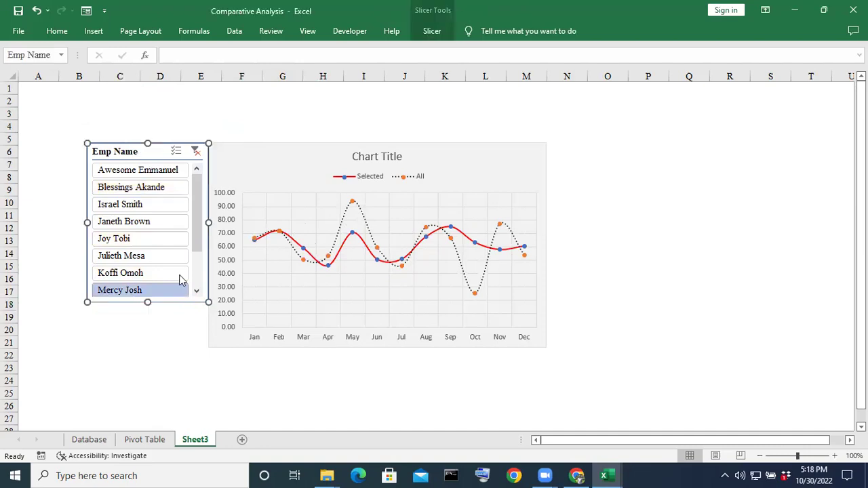
{"action": "left_click_drag", "start_coordinate": [147, 302], "coordinate": [155, 349]}
{"action": "left_click", "coordinate": [735, 252]}
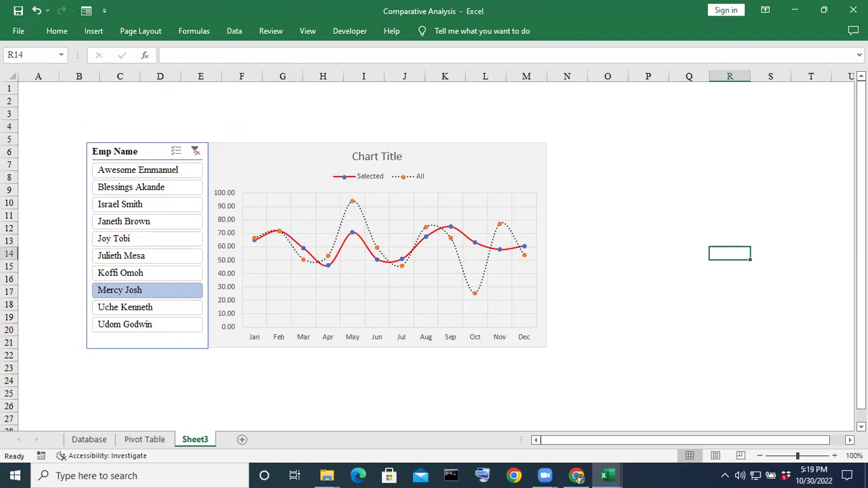
Fine-tune the Emp Name slicer's height so its bottom edge lines up with the line chart's bottom.
{"action": "left_click", "coordinate": [133, 348]}
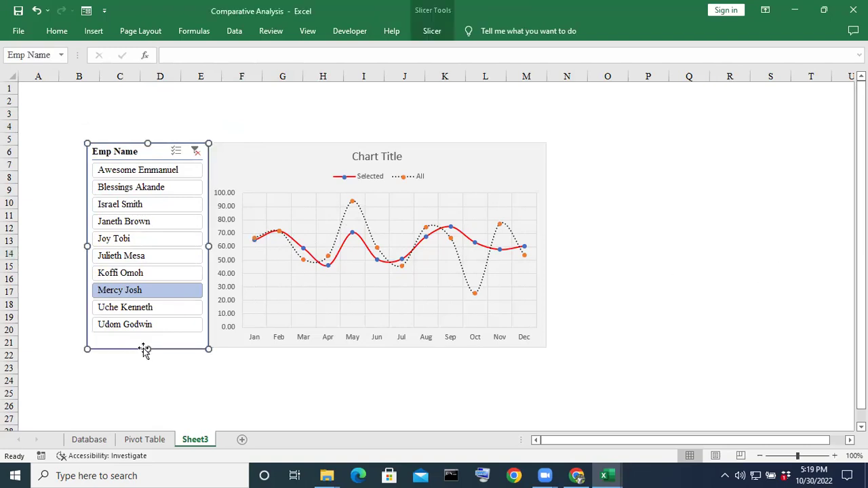
{"action": "left_click_drag", "start_coordinate": [147, 347], "coordinate": [148, 346]}
{"action": "left_click", "coordinate": [340, 367]}
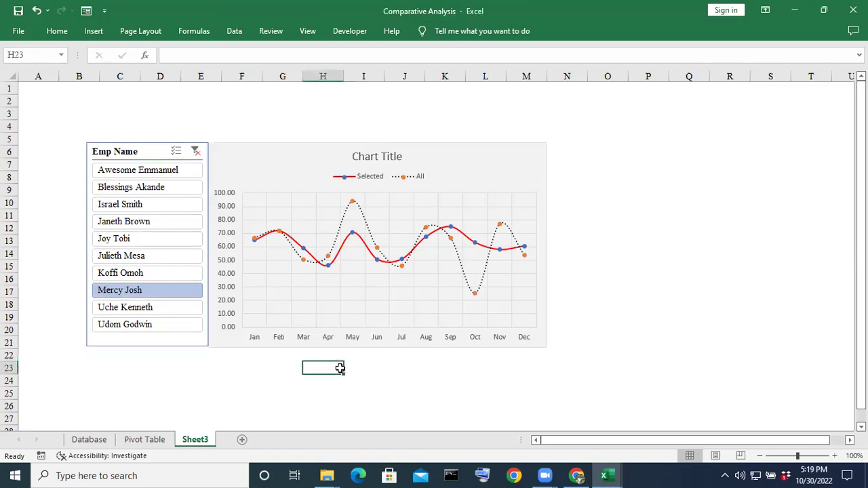
{"action": "left_click", "coordinate": [144, 352]}
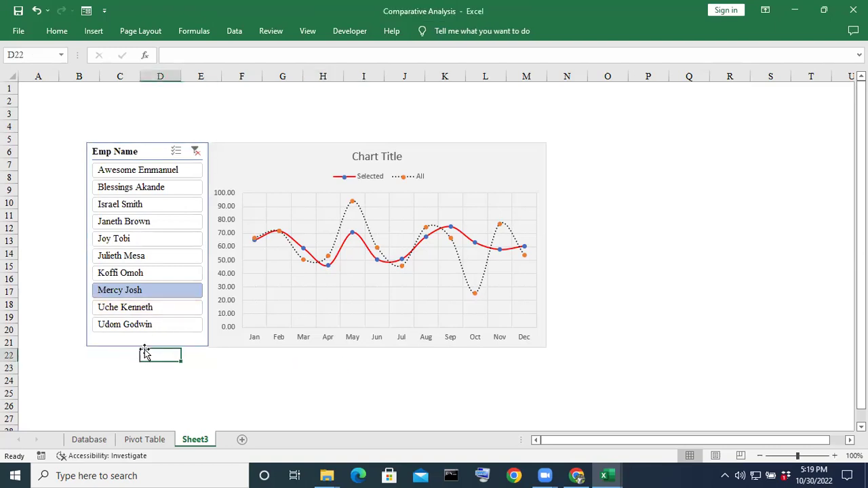
{"action": "left_click", "coordinate": [144, 346]}
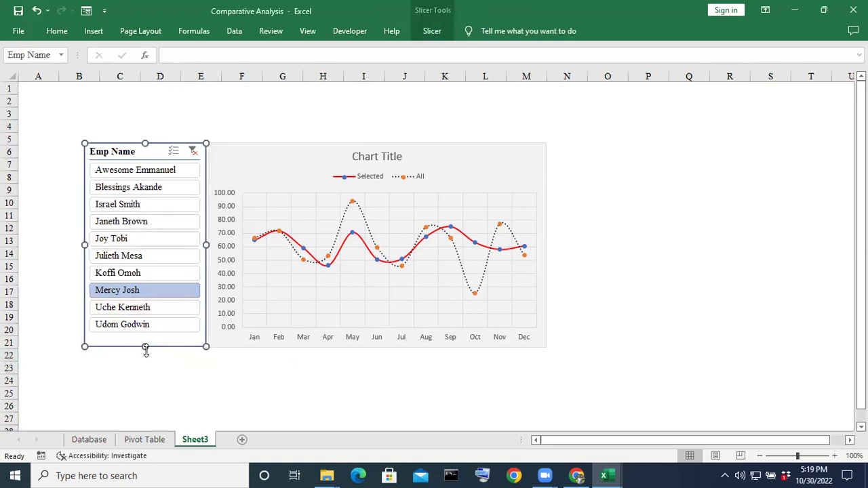
{"action": "left_click_drag", "start_coordinate": [145, 348], "coordinate": [144, 348]}
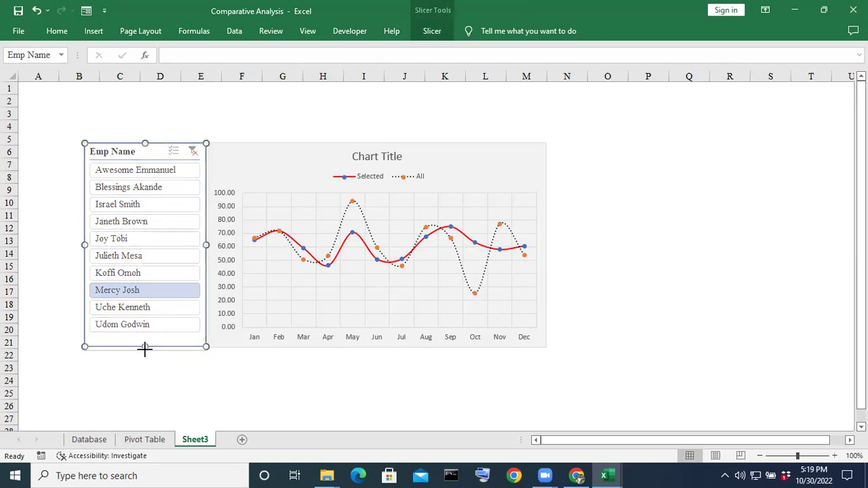
Match the Emp Name slicer's height to the line chart and nudge the slicer flush against the chart's edge.
{"action": "left_click_drag", "start_coordinate": [144, 349], "coordinate": [145, 348]}
{"action": "left_click", "coordinate": [732, 228]}
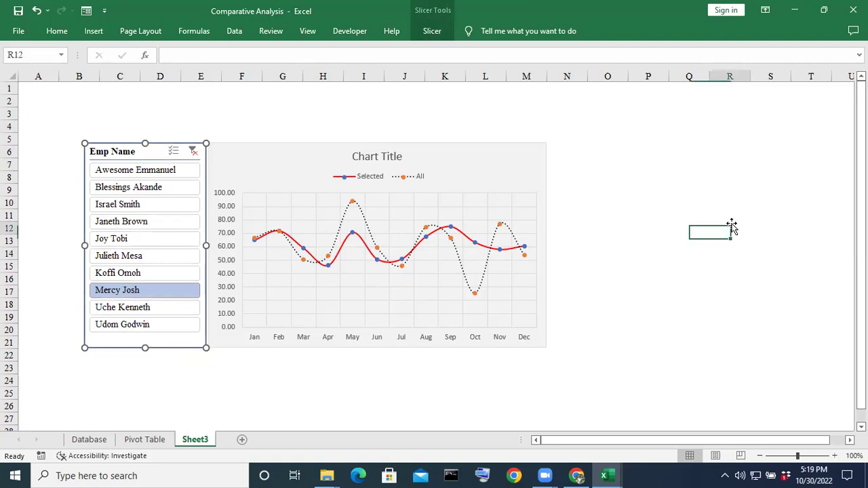
{"action": "left_click", "coordinate": [149, 145]}
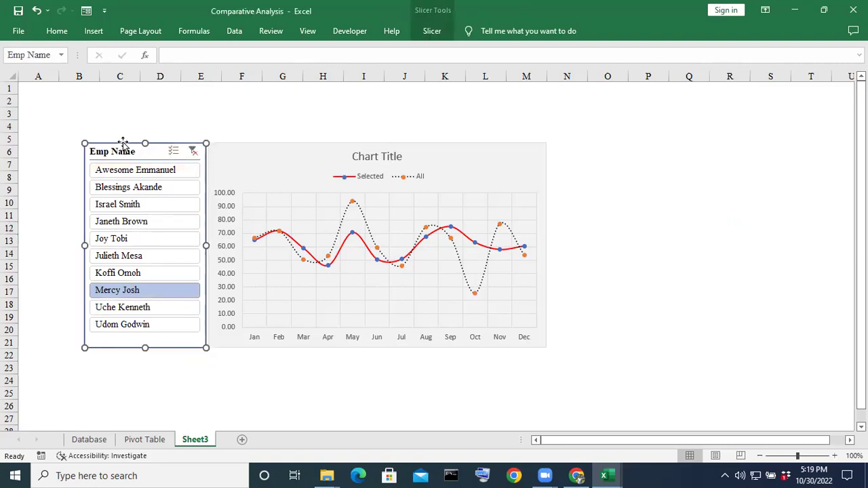
{"action": "left_click_drag", "start_coordinate": [116, 143], "coordinate": [118, 144]}
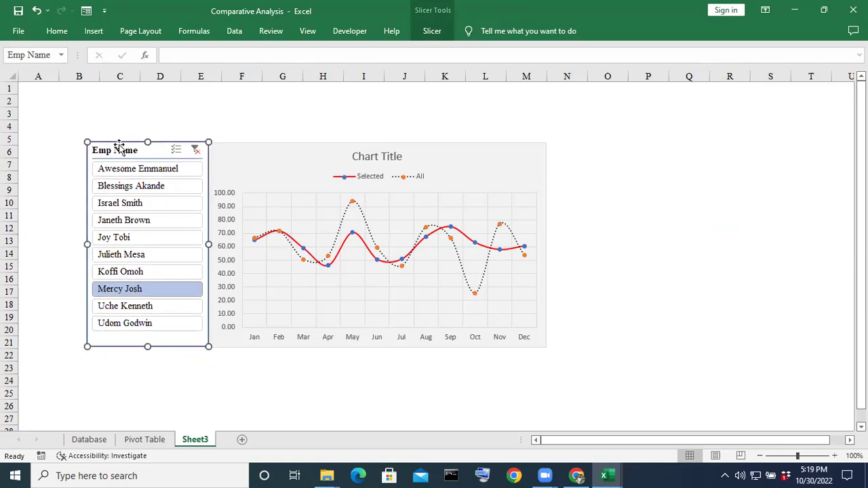
{"action": "left_click", "coordinate": [746, 176]}
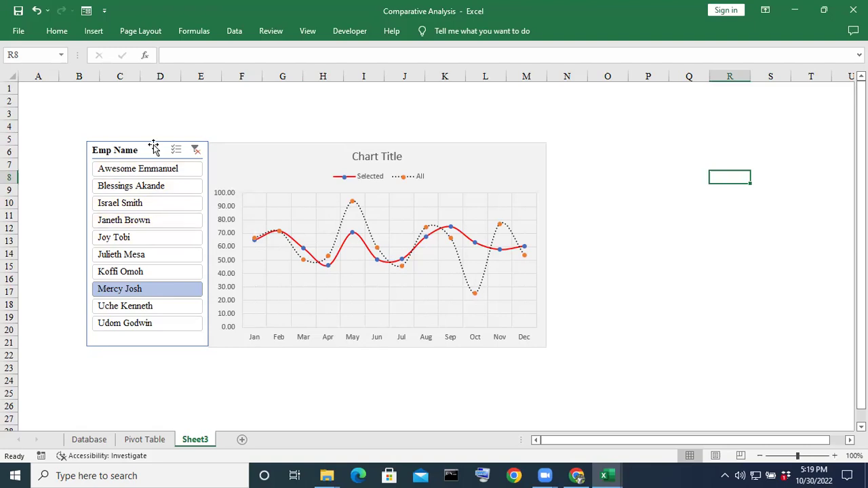
Filter the chart with the Emp Name slicer by the first, second and third listed employees in turn.
{"action": "left_click", "coordinate": [144, 170]}
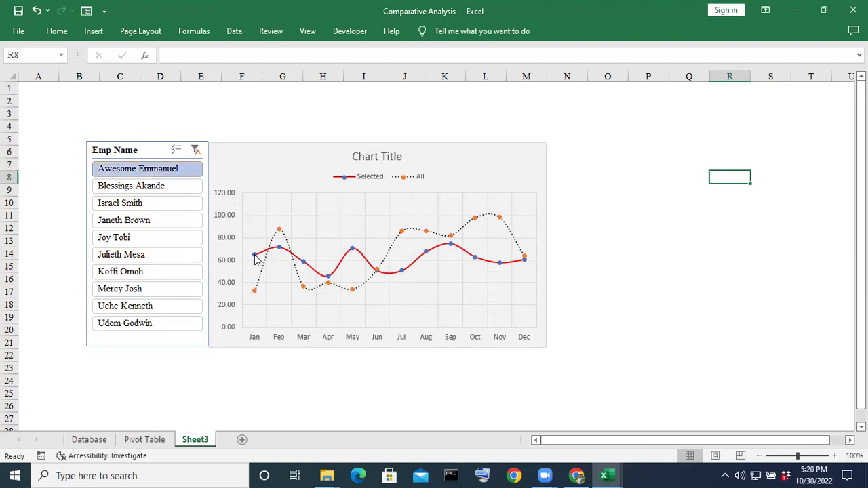
{"action": "mouse_move", "coordinate": [255, 259]}
{"action": "left_click", "coordinate": [154, 189]}
{"action": "left_click", "coordinate": [131, 207]}
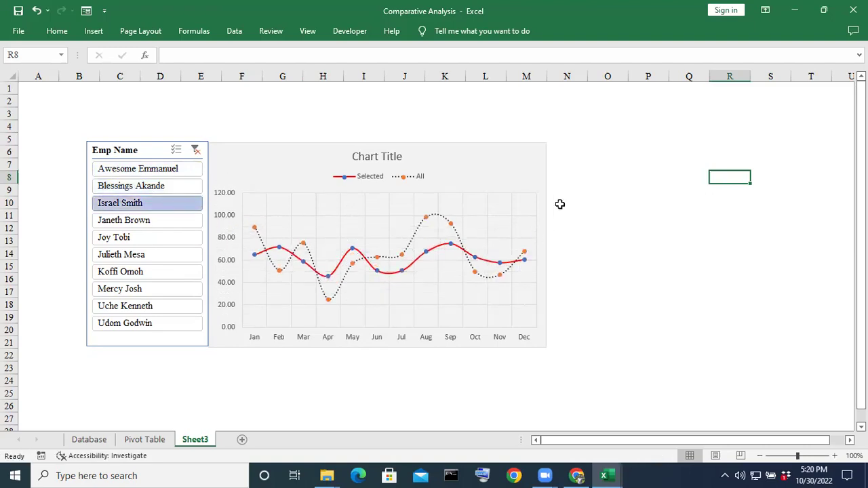
{"action": "left_click", "coordinate": [594, 188]}
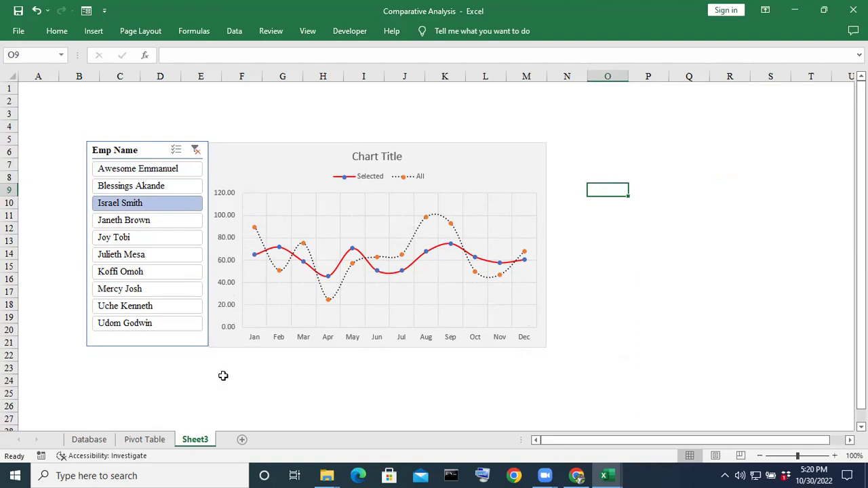
Review the source records on Database, the summaries on Pivot Table and the chart on Sheet3.
{"action": "left_click", "coordinate": [88, 439]}
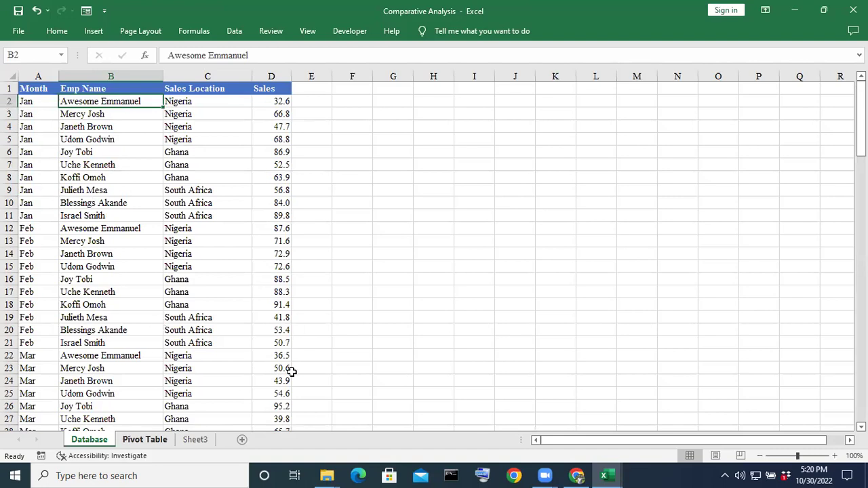
{"action": "key", "text": "ctrl+Page_Down"}
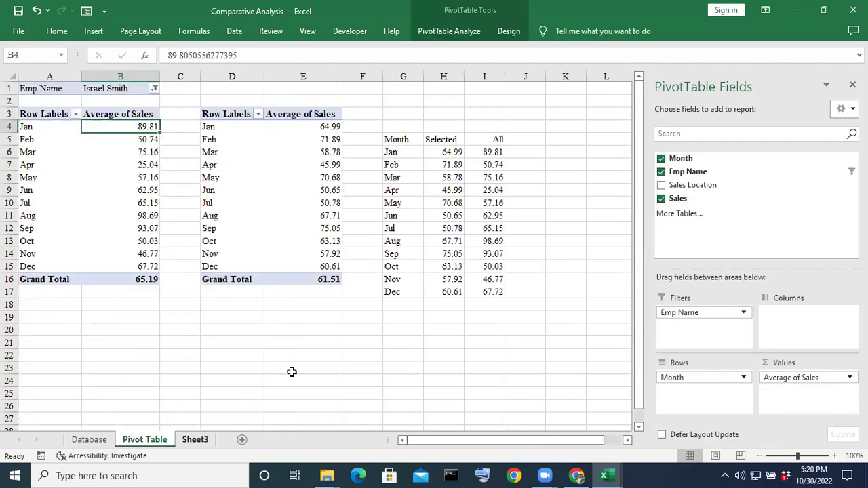
{"action": "key", "text": "ctrl+Page_Down"}
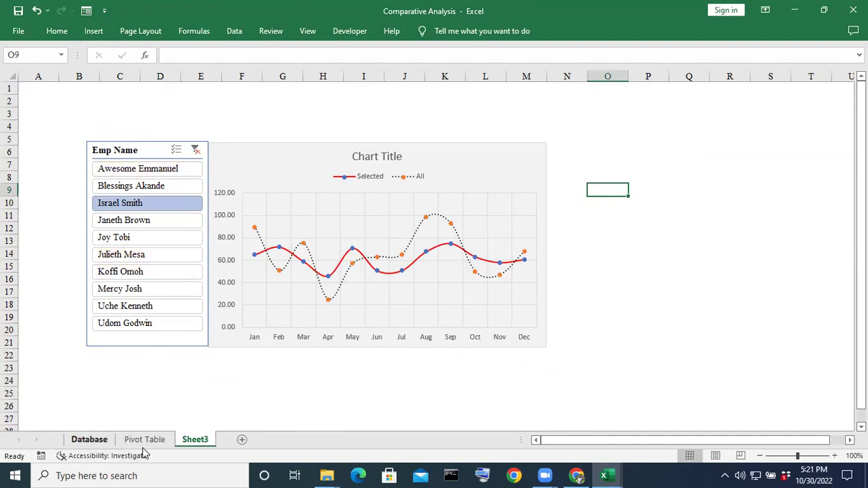
{"action": "left_click", "coordinate": [89, 439]}
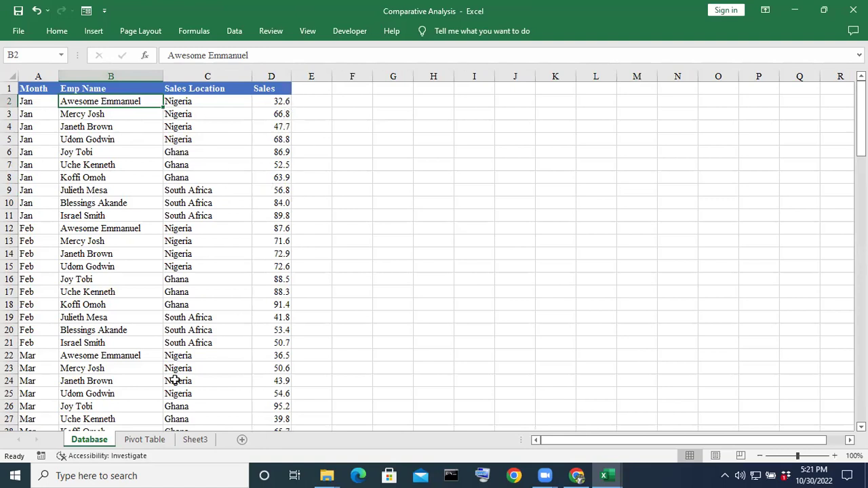
{"action": "key", "text": "ctrl+Page_Down"}
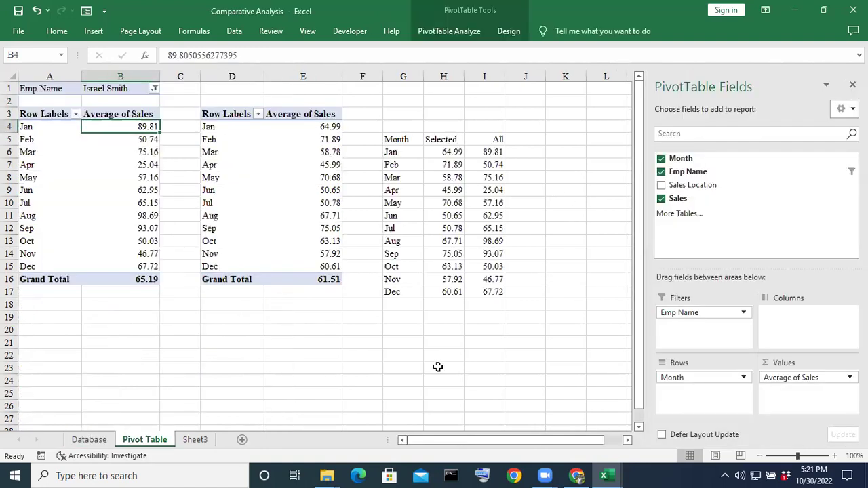
{"action": "key", "text": "ctrl+Page_Down"}
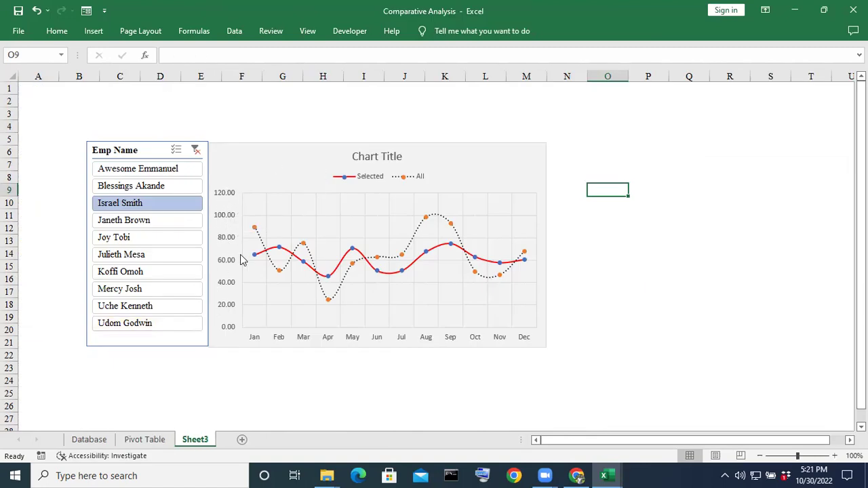
Insert a Sales Location slicer for the employee-filtered pivot table on the Pivot Table sheet.
{"action": "left_click", "coordinate": [89, 440]}
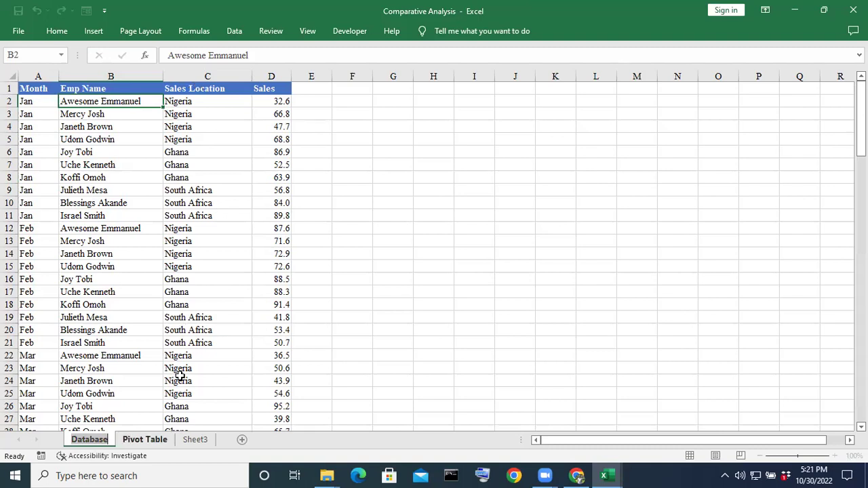
{"action": "key", "text": "ctrl+Page_Down"}
{"action": "left_click", "coordinate": [568, 306]}
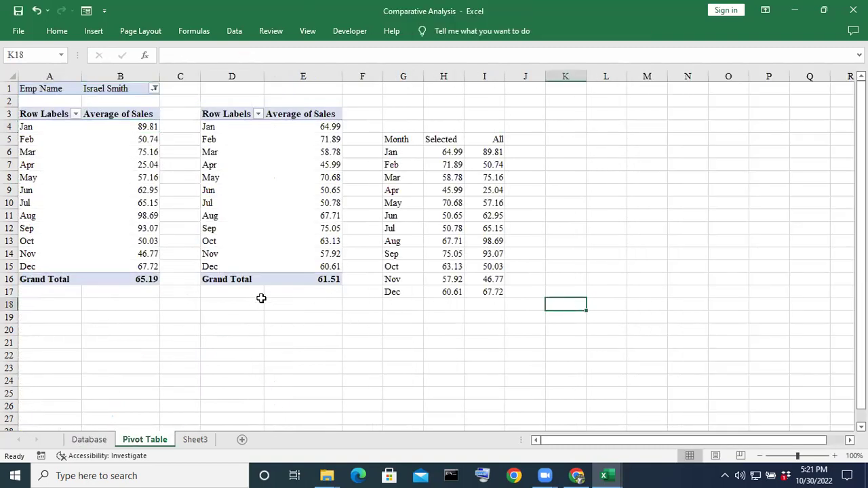
{"action": "left_click", "coordinate": [130, 131]}
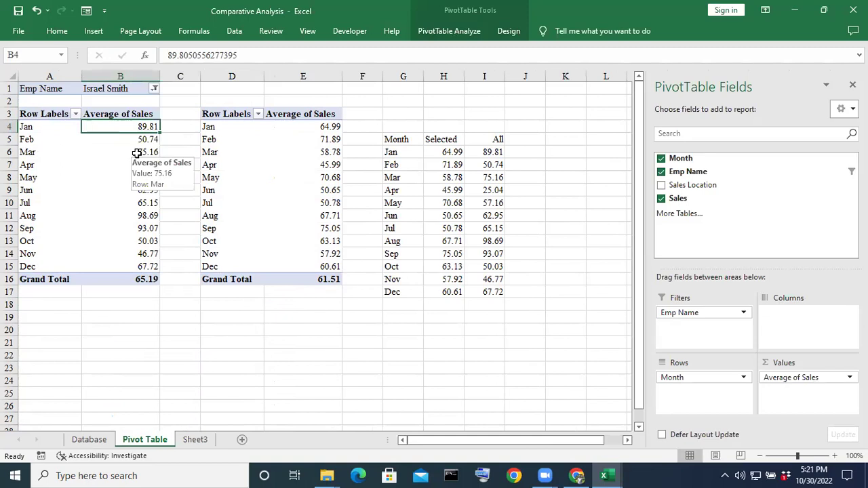
{"action": "left_click", "coordinate": [449, 31]}
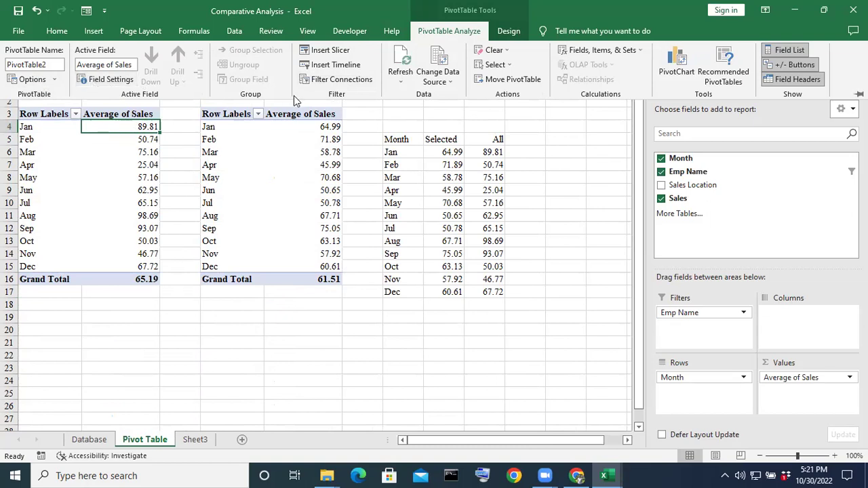
{"action": "left_click", "coordinate": [324, 54]}
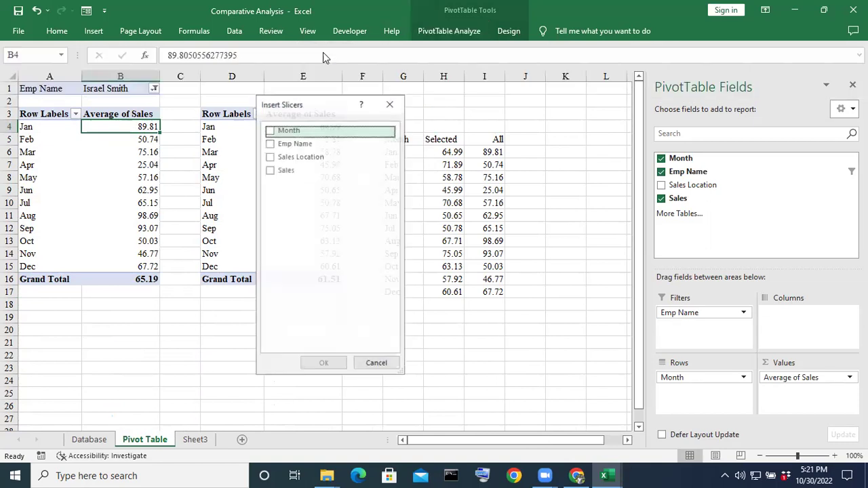
{"action": "left_click", "coordinate": [271, 158]}
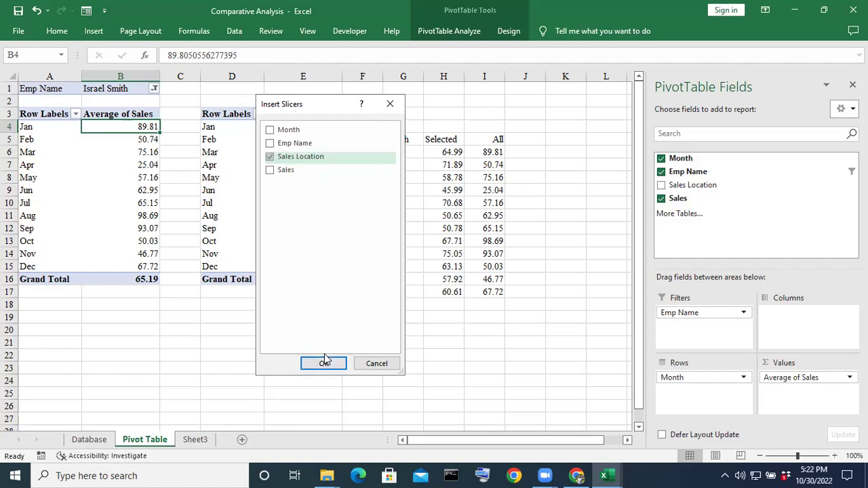
{"action": "key", "text": "Return"}
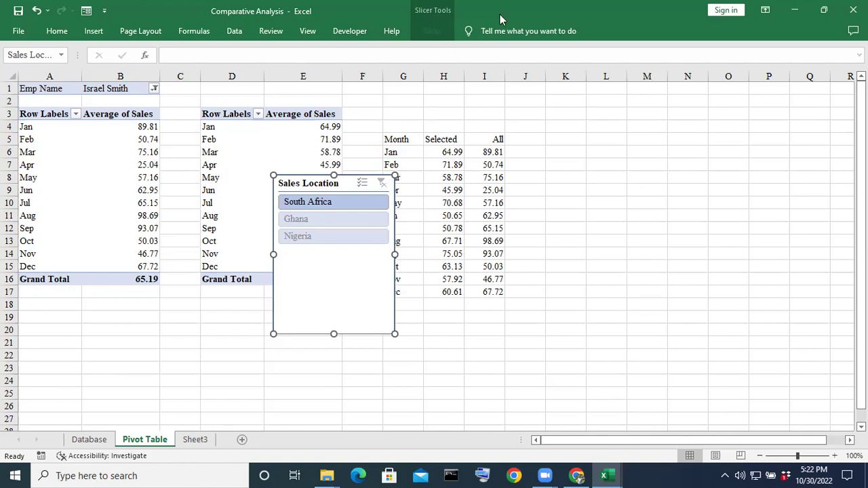
Arrange the Sales Location slicer's buttons in 3 columns and shorten the slicer to fit the single row.
{"action": "left_click", "coordinate": [583, 190]}
{"action": "left_click", "coordinate": [332, 175]}
{"action": "left_click", "coordinate": [435, 30]}
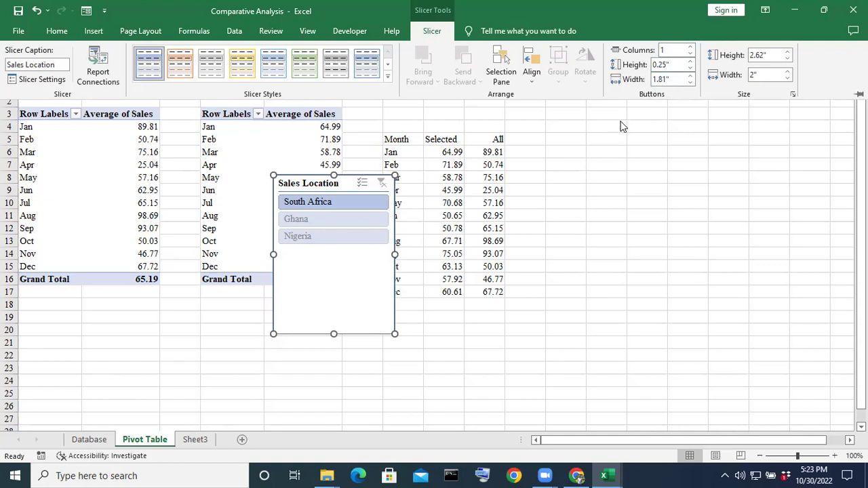
{"action": "left_click", "coordinate": [689, 50]}
{"action": "left_click", "coordinate": [689, 49]}
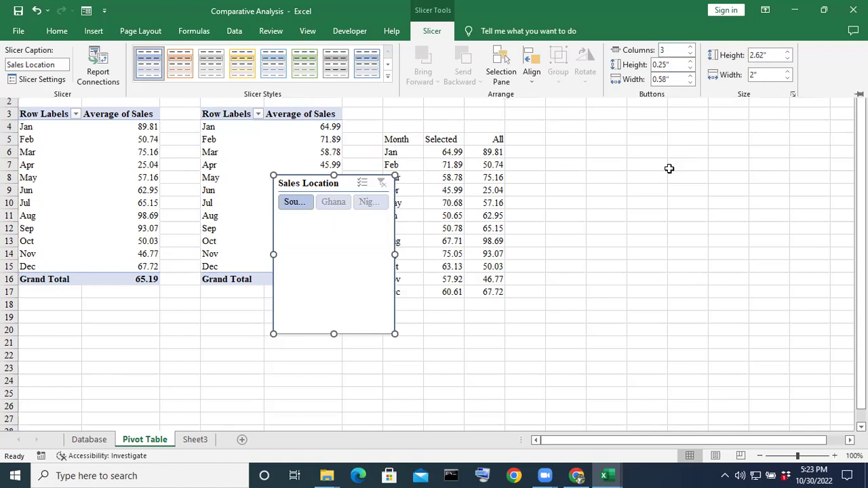
{"action": "key", "text": "ctrl+F1"}
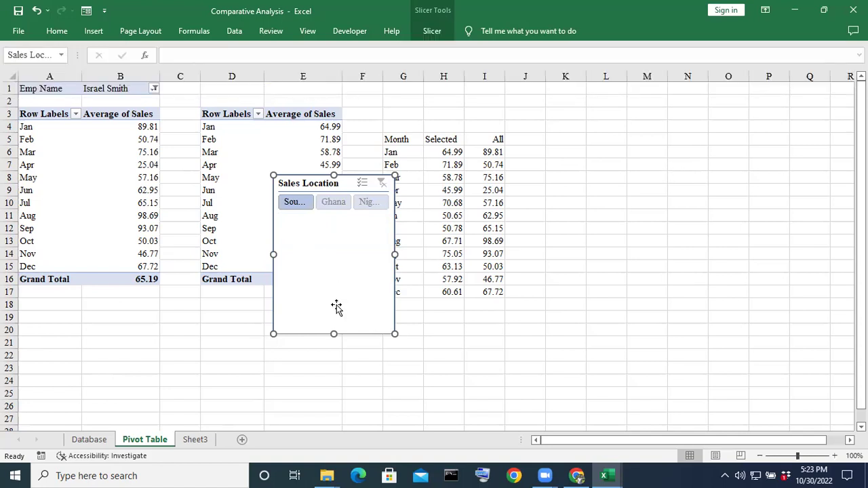
{"action": "left_click_drag", "start_coordinate": [331, 332], "coordinate": [333, 229]}
{"action": "left_click", "coordinate": [702, 229]}
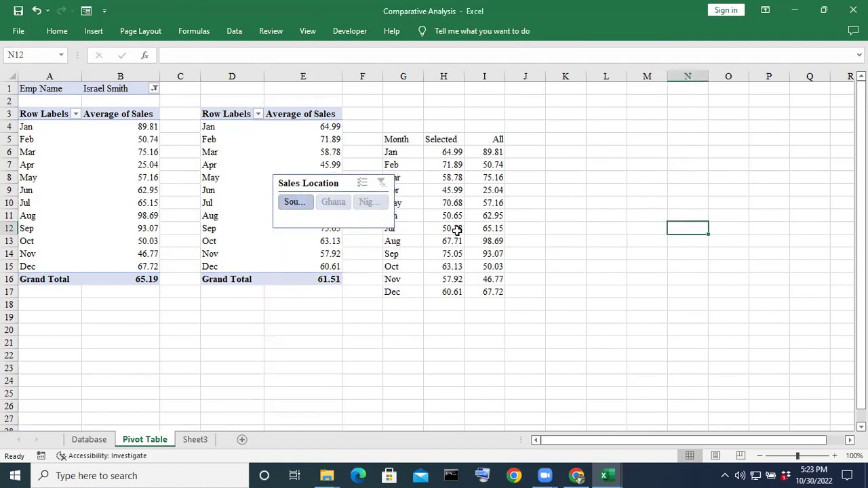
Move the Sales Location slicer from the Pivot Table sheet to Sheet3, placing it at cell E3.
{"action": "left_click", "coordinate": [325, 178]}
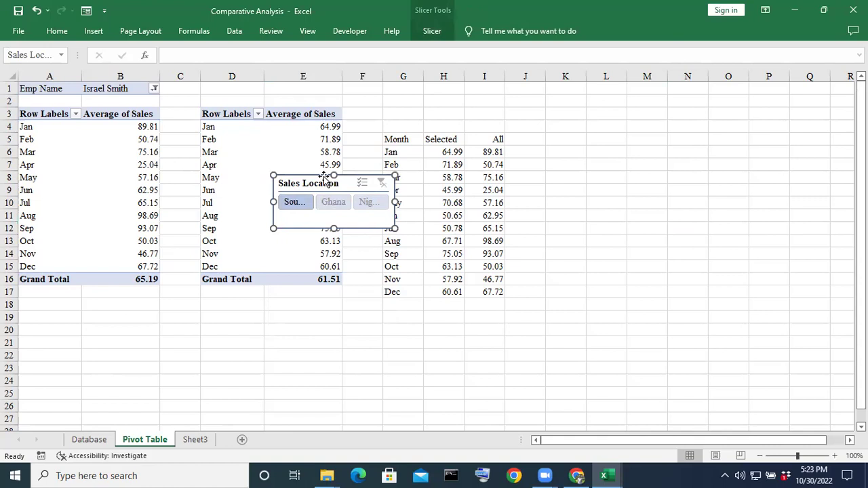
{"action": "key", "text": "Delete"}
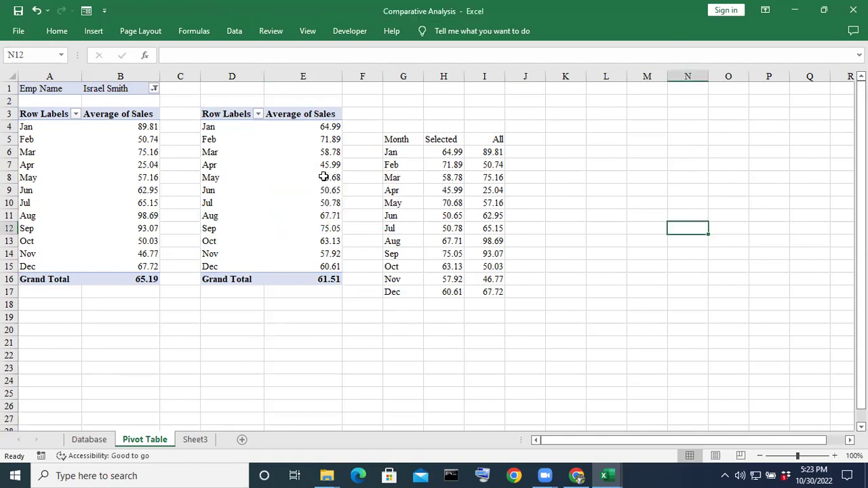
{"action": "key", "text": "ctrl+Page_Down"}
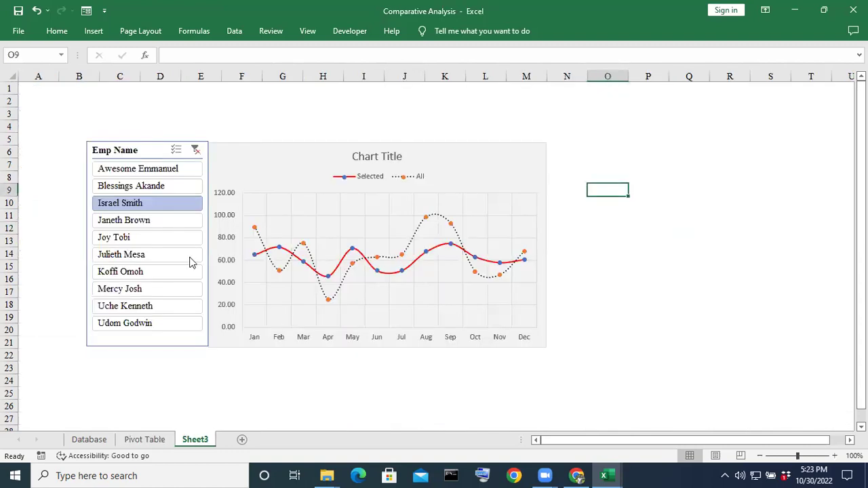
{"action": "left_click", "coordinate": [183, 115]}
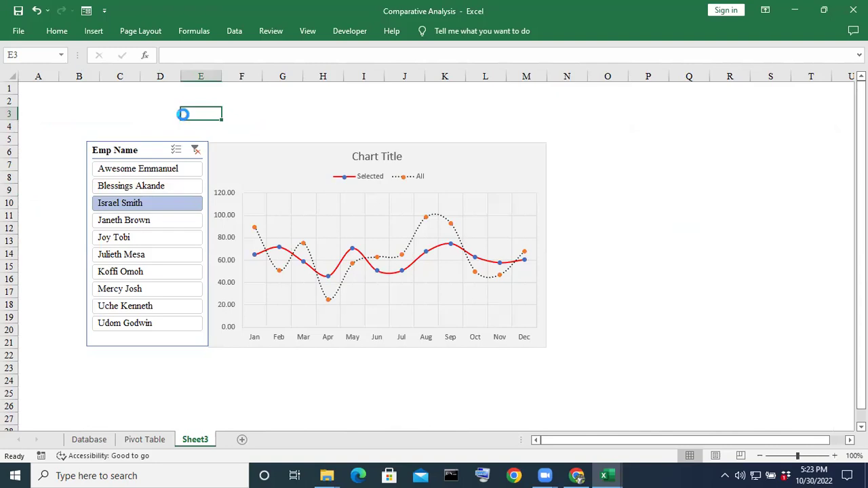
{"action": "key", "text": "ctrl+v"}
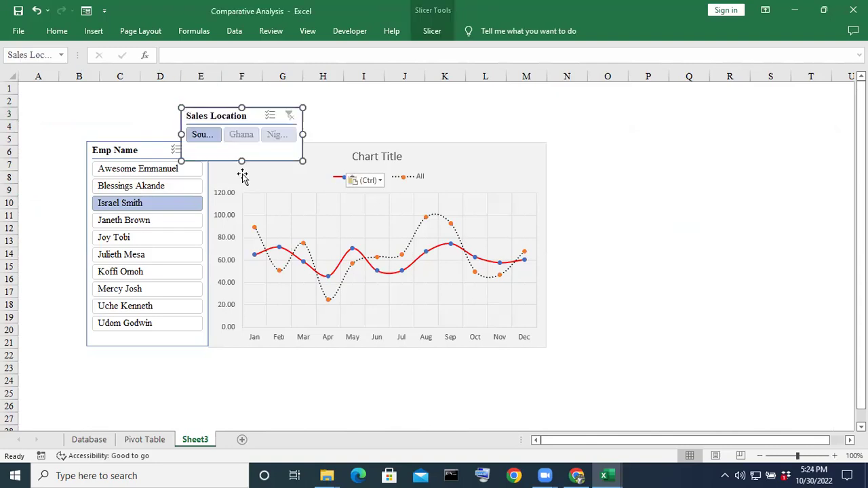
Adjust the Sales Location slicer's upper and lower edges so it fits between row 2 and the chart's top.
{"action": "left_click_drag", "start_coordinate": [242, 160], "coordinate": [242, 140]}
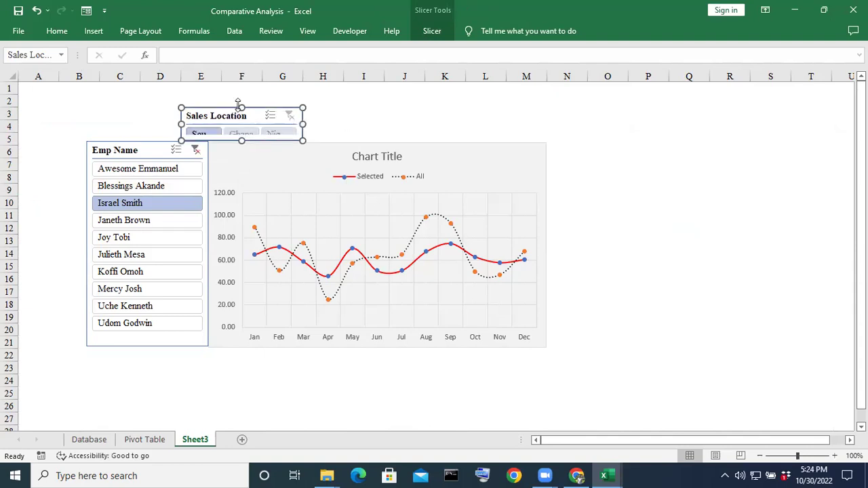
{"action": "left_click_drag", "start_coordinate": [240, 100], "coordinate": [240, 99]}
{"action": "left_click", "coordinate": [520, 115]}
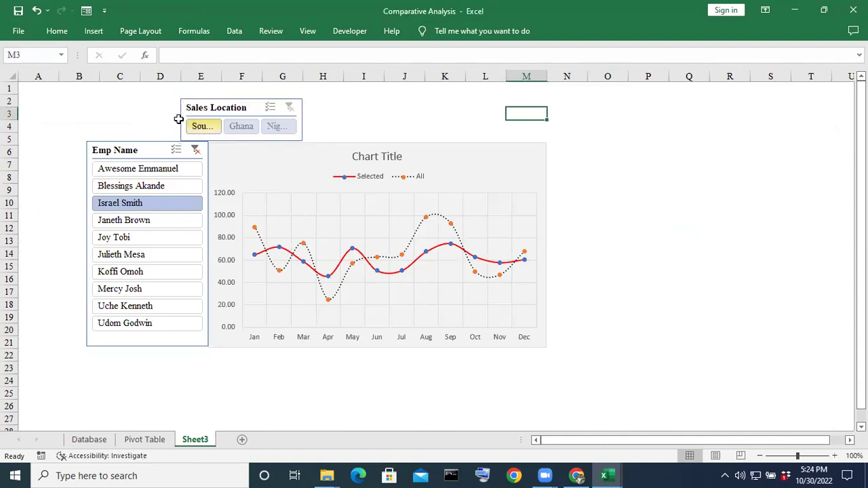
Widen the Sales Location slicer in both directions to span the Emp Name slicer and the line chart.
{"action": "left_click", "coordinate": [302, 119]}
{"action": "left_click_drag", "start_coordinate": [303, 119], "coordinate": [543, 139]}
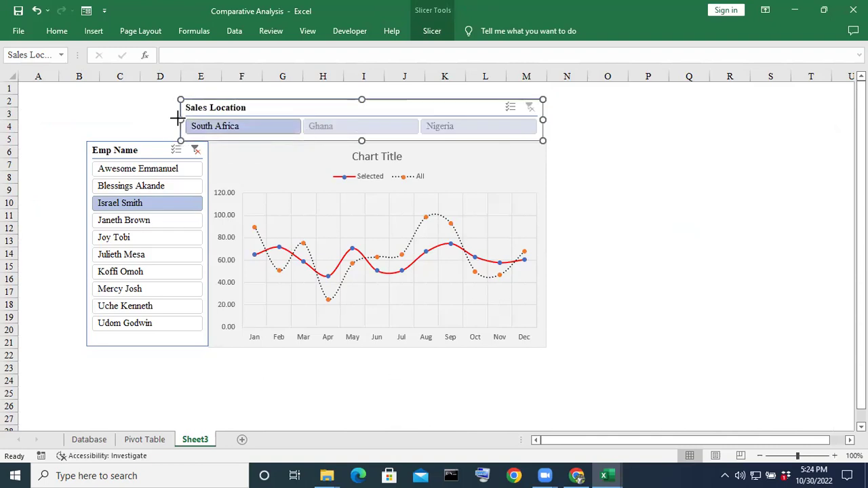
{"action": "left_click_drag", "start_coordinate": [142, 119], "coordinate": [95, 127]}
{"action": "left_click", "coordinate": [629, 137]}
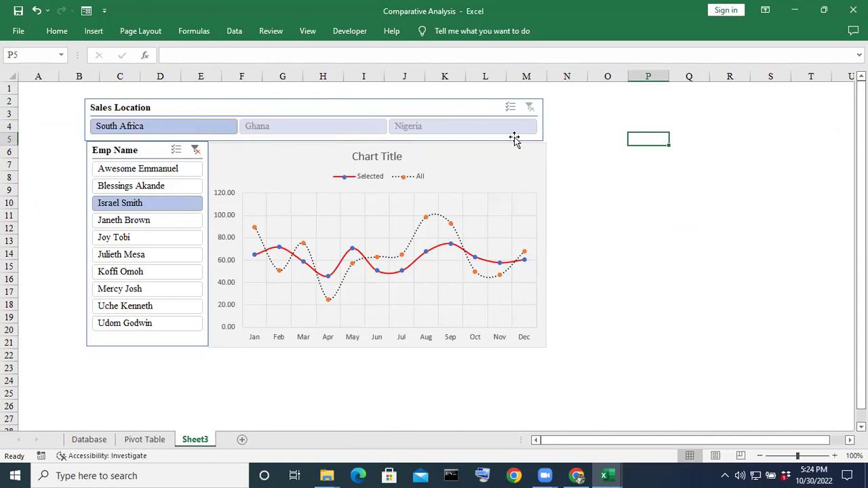
{"action": "left_click", "coordinate": [590, 125]}
{"action": "left_click", "coordinate": [452, 105]}
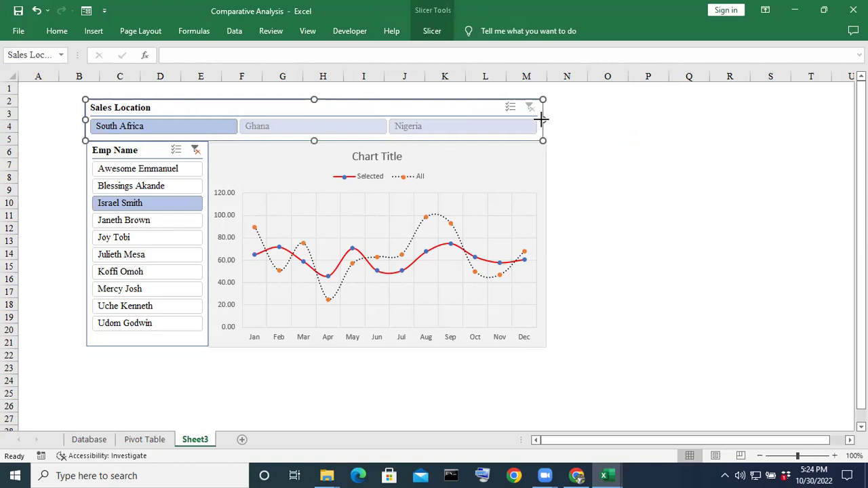
{"action": "left_click", "coordinate": [771, 170]}
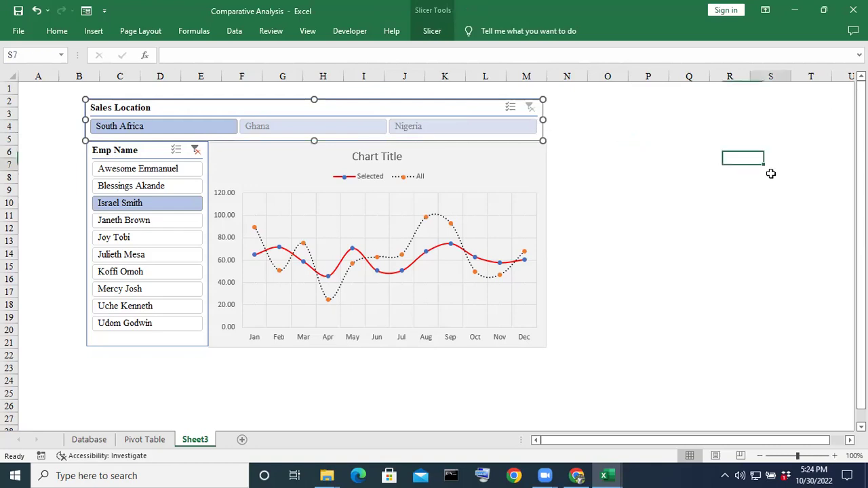
Widen the Sales Location slicer slightly past the chart's right edge and lower it onto the tops of the chart and Emp Name slicer.
{"action": "left_click", "coordinate": [544, 120]}
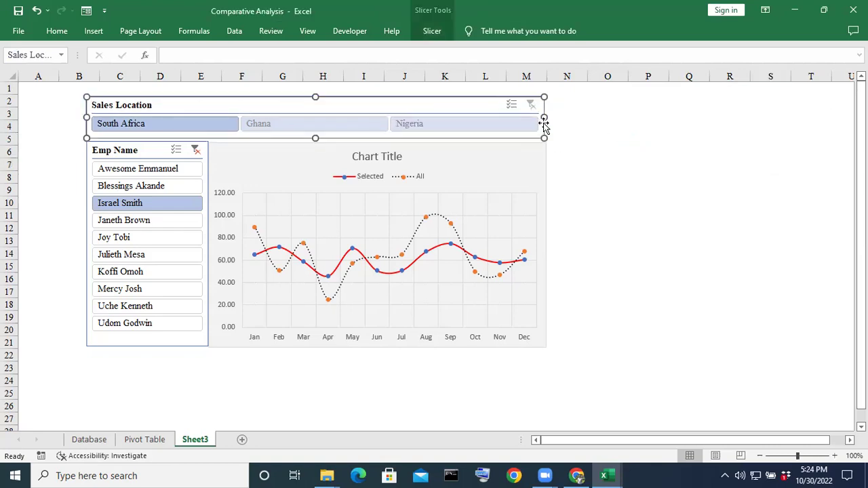
{"action": "left_click_drag", "start_coordinate": [544, 118], "coordinate": [550, 119]}
{"action": "left_click", "coordinate": [594, 136]}
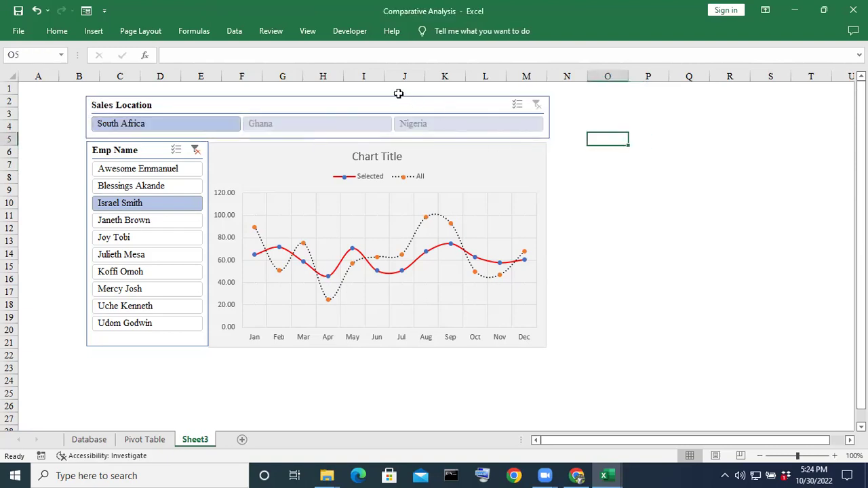
{"action": "left_click_drag", "start_coordinate": [393, 100], "coordinate": [393, 108]}
{"action": "left_click", "coordinate": [717, 153]}
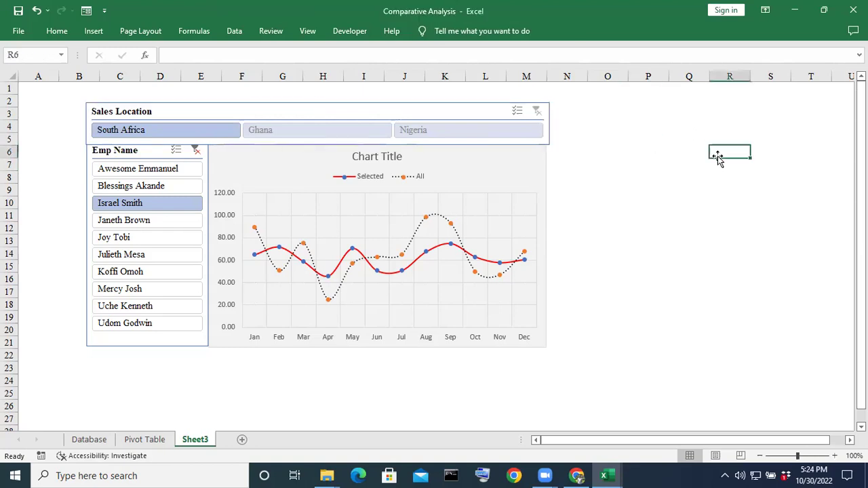
Shift the Sales Location slicer slightly left and adjust its width so its right edge lines up with the chart's right edge.
{"action": "left_click", "coordinate": [550, 116]}
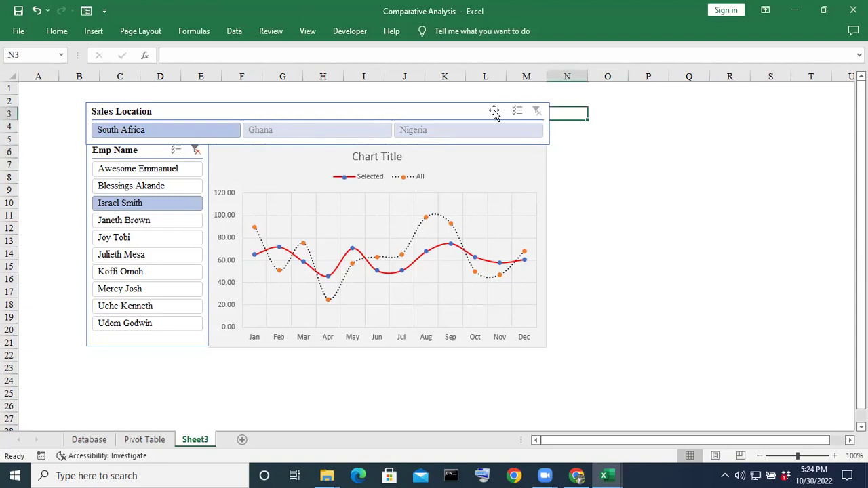
{"action": "left_click", "coordinate": [472, 109]}
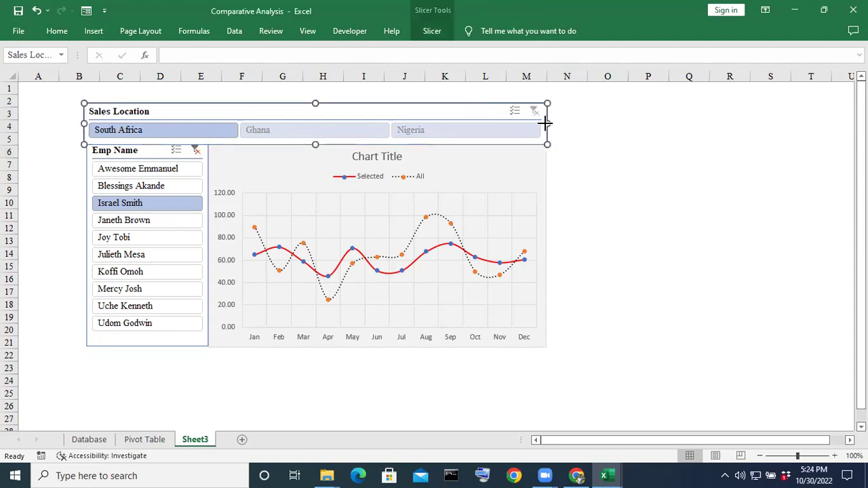
{"action": "left_click_drag", "start_coordinate": [545, 122], "coordinate": [541, 122]}
{"action": "left_click", "coordinate": [656, 148]}
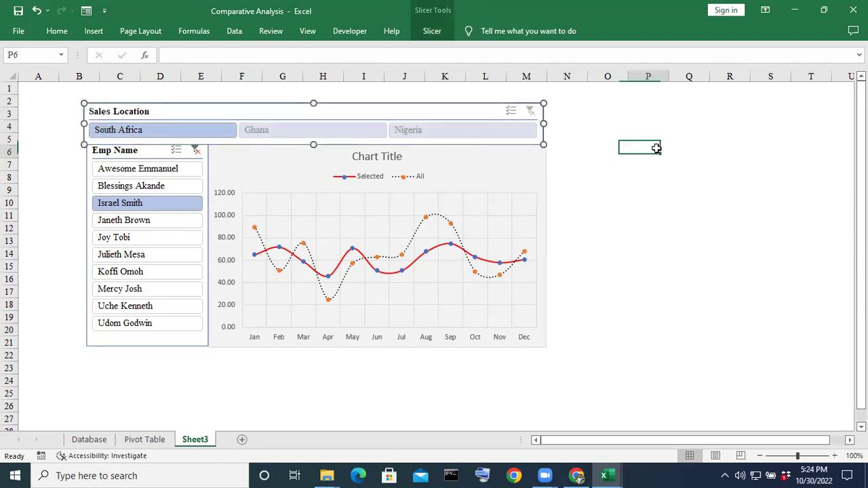
{"action": "left_click", "coordinate": [441, 108]}
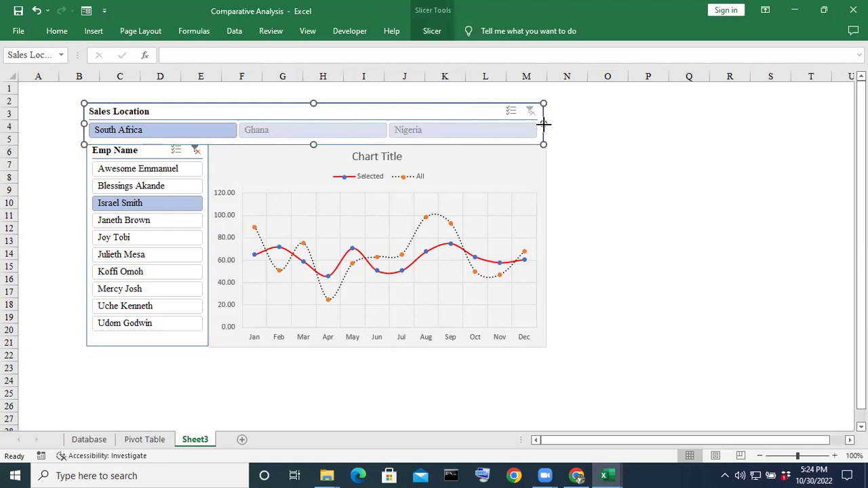
{"action": "left_click_drag", "start_coordinate": [543, 124], "coordinate": [548, 124]}
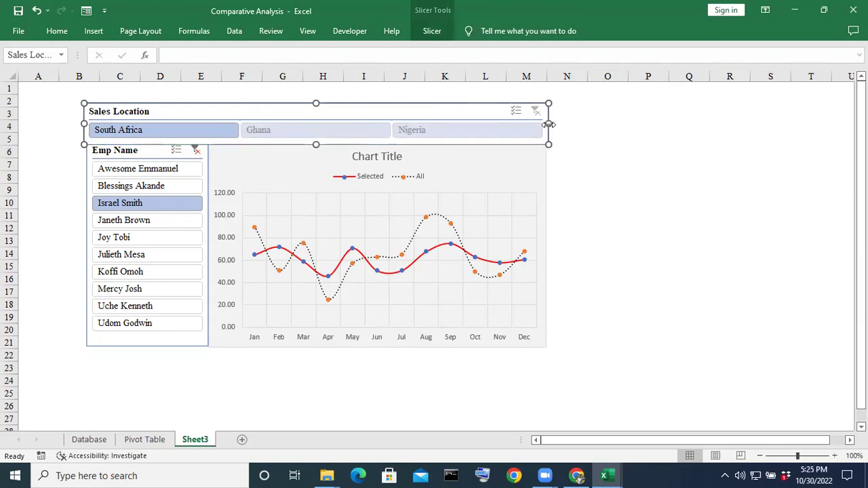
{"action": "left_click", "coordinate": [613, 149]}
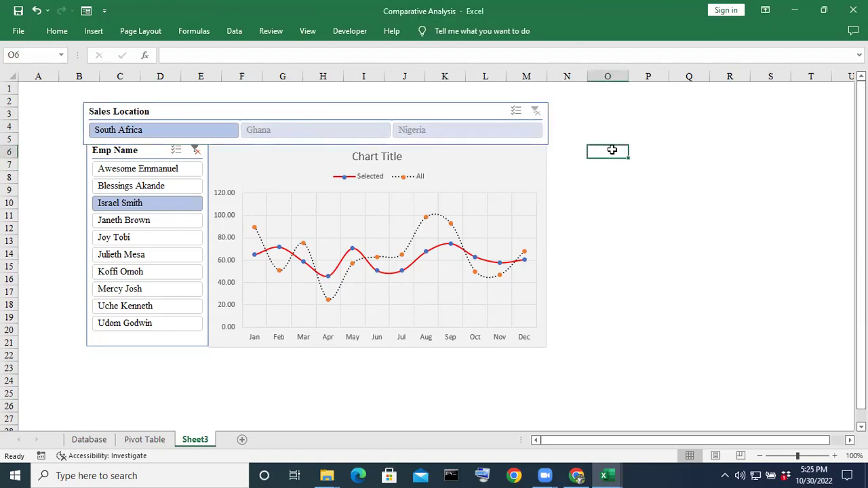
{"action": "left_click", "coordinate": [545, 124]}
{"action": "left_click_drag", "start_coordinate": [545, 124], "coordinate": [544, 124]}
{"action": "left_click", "coordinate": [751, 179]}
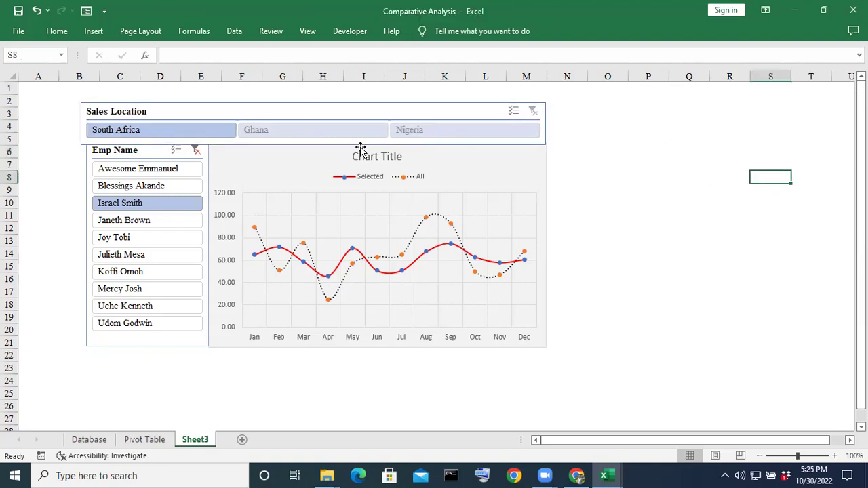
Pull in the Sales Location slicer's left edge to line up with the Emp Name slicer's left edge.
{"action": "left_click", "coordinate": [79, 126]}
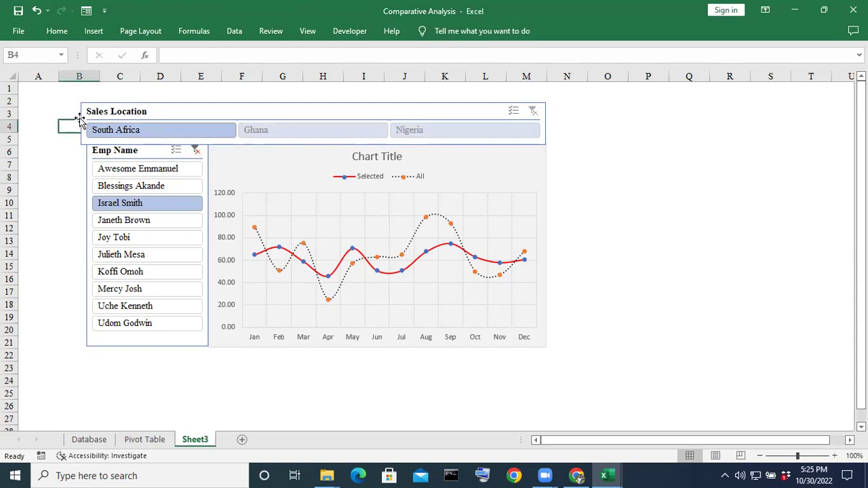
{"action": "left_click", "coordinate": [78, 113]}
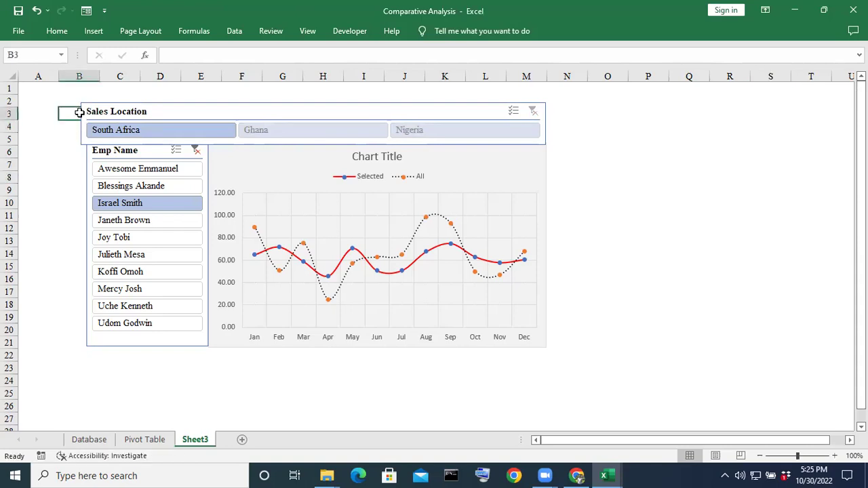
{"action": "left_click", "coordinate": [87, 105]}
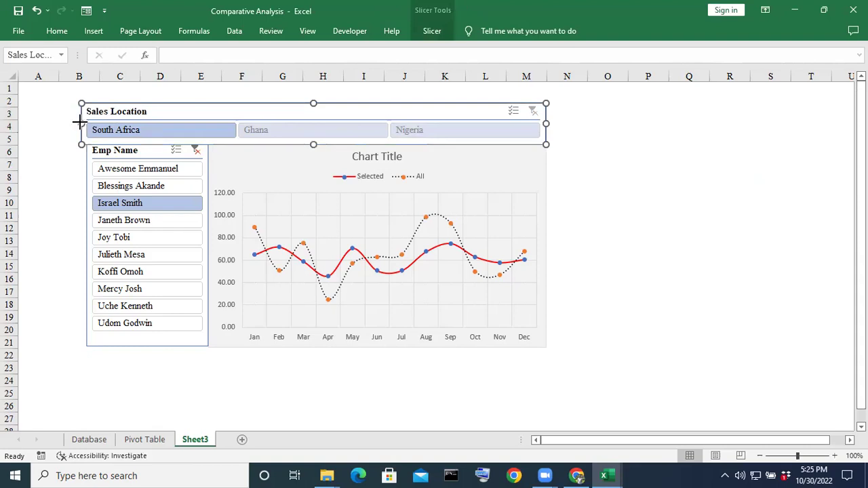
{"action": "left_click_drag", "start_coordinate": [81, 123], "coordinate": [87, 127]}
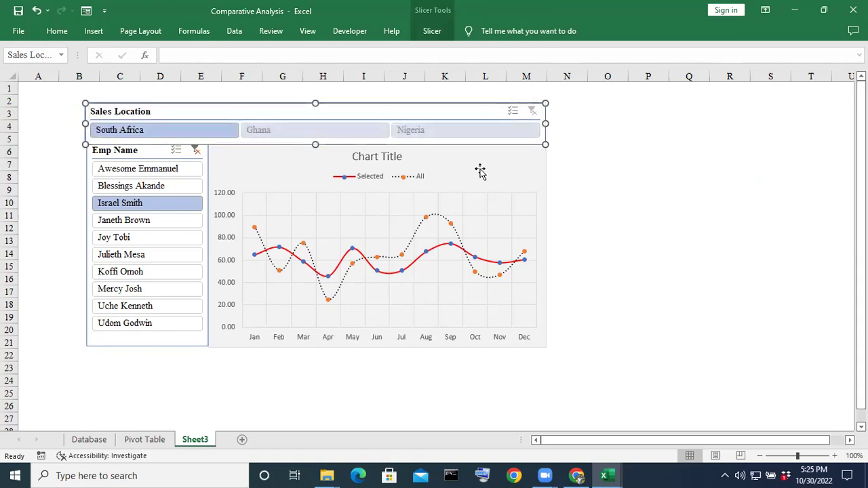
{"action": "left_click", "coordinate": [631, 163]}
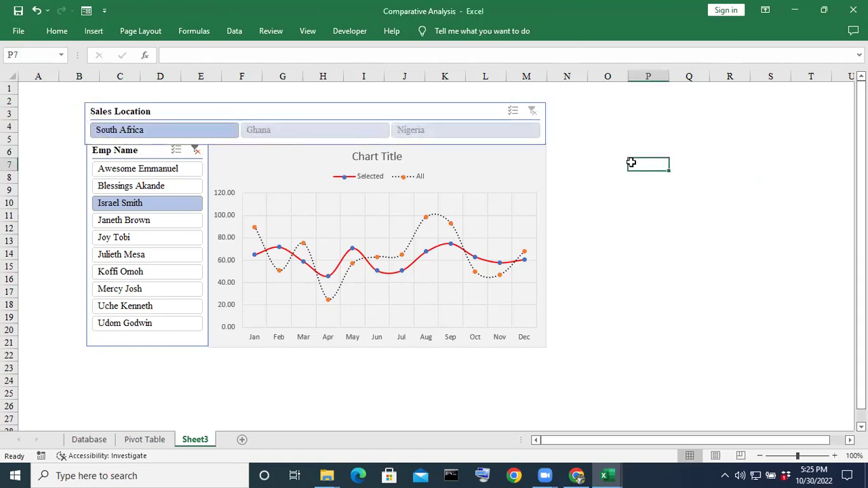
{"action": "left_click", "coordinate": [641, 213]}
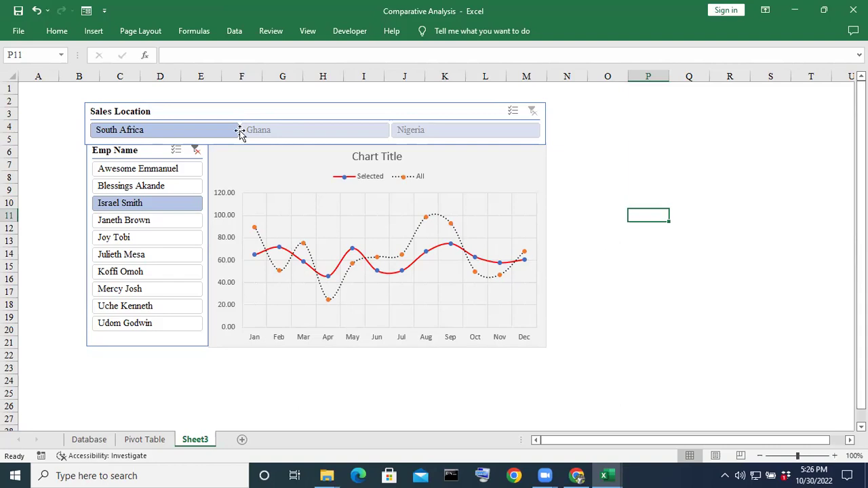
Apply the green slicer style from the Dark group to the Sales Location slicer.
{"action": "left_click", "coordinate": [208, 106]}
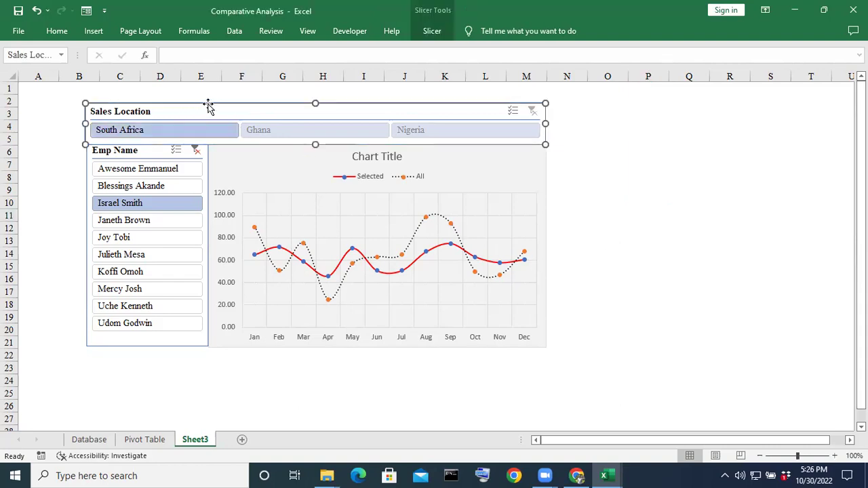
{"action": "left_click", "coordinate": [430, 32]}
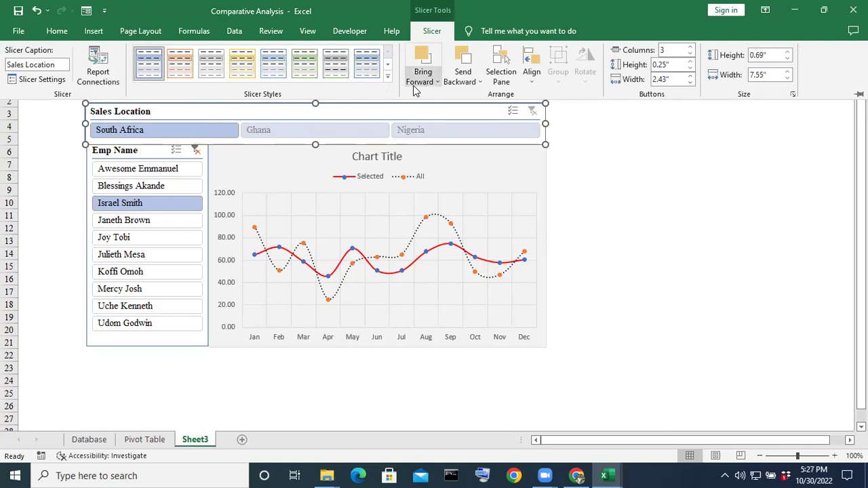
{"action": "left_click", "coordinate": [389, 78]}
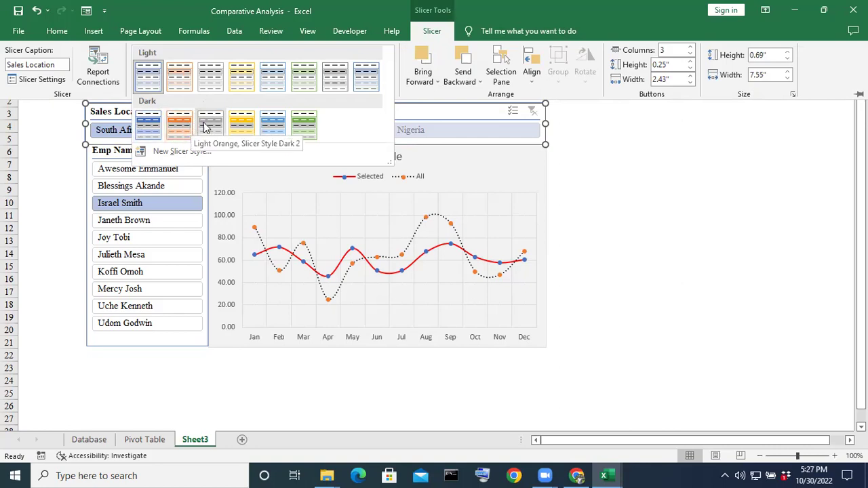
{"action": "left_click", "coordinate": [303, 130]}
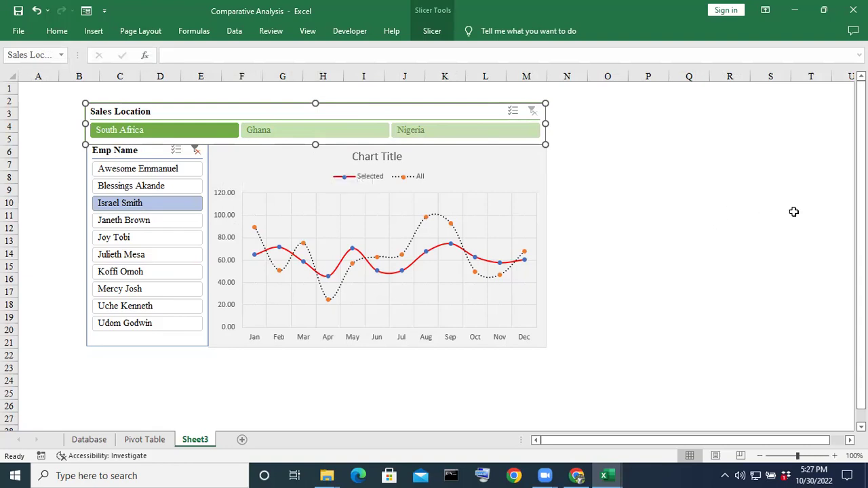
{"action": "left_click", "coordinate": [716, 216]}
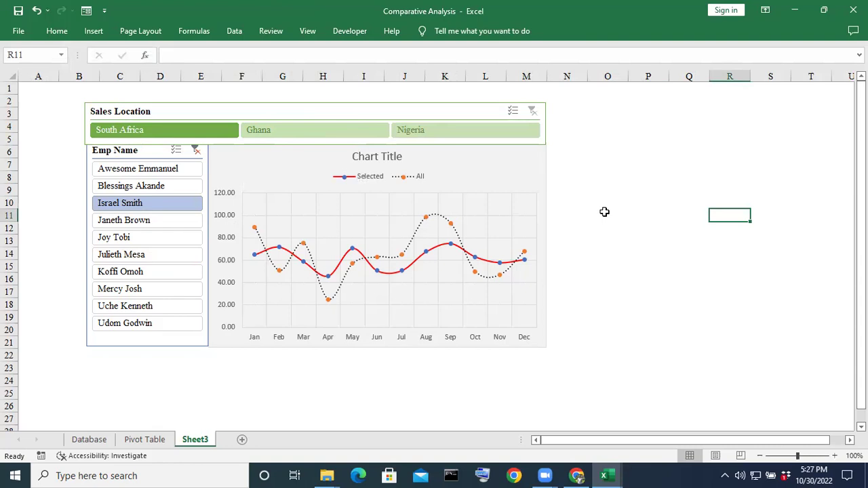
{"action": "left_click", "coordinate": [217, 106]}
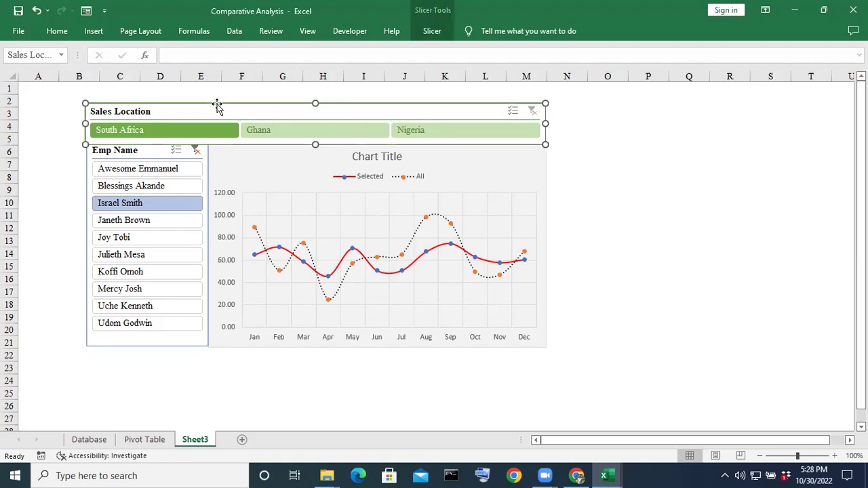
{"action": "left_click", "coordinate": [432, 32]}
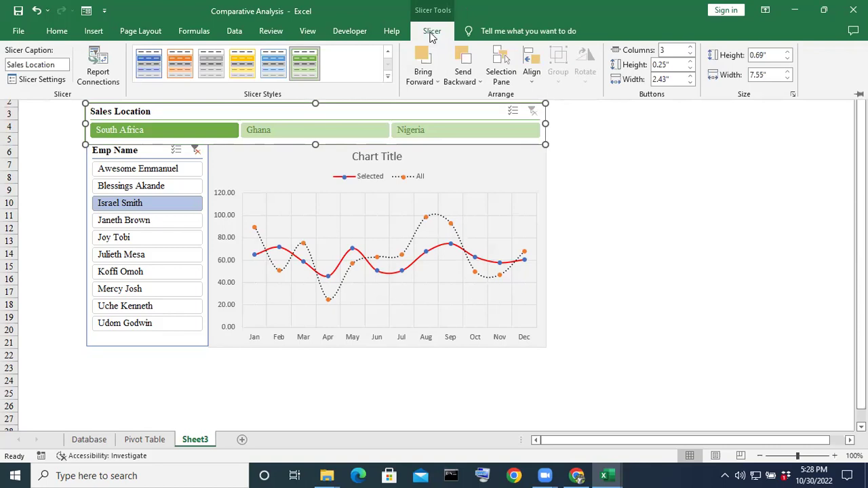
{"action": "left_click", "coordinate": [388, 81]}
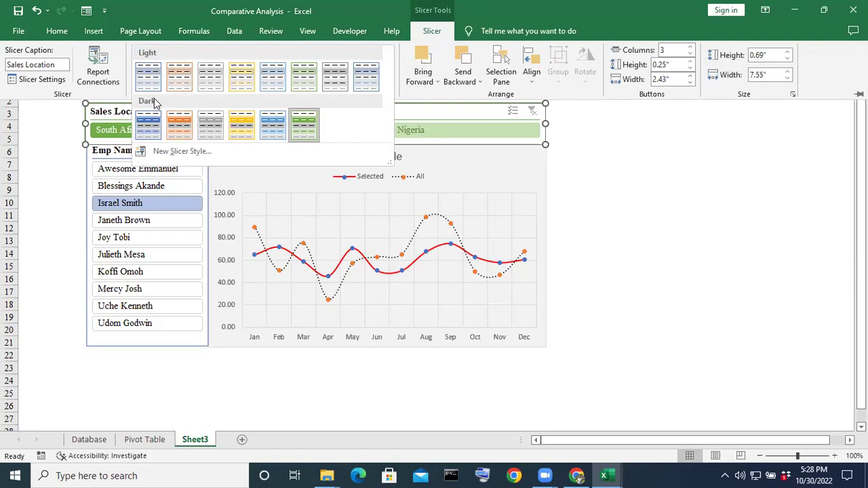
{"action": "left_click", "coordinate": [302, 129]}
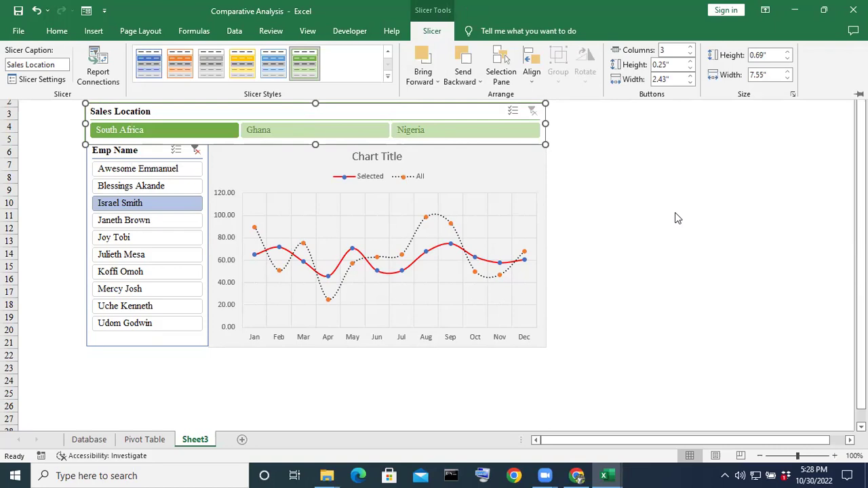
{"action": "key", "text": "ctrl+F1"}
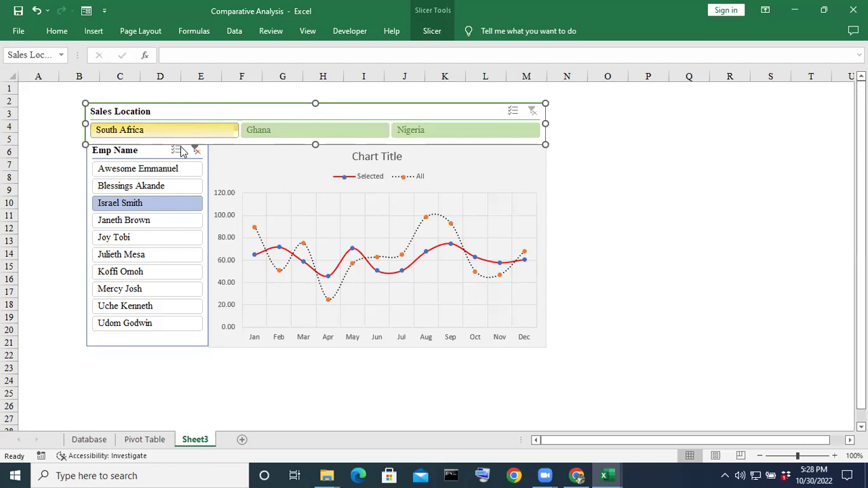
{"action": "left_click", "coordinate": [613, 177]}
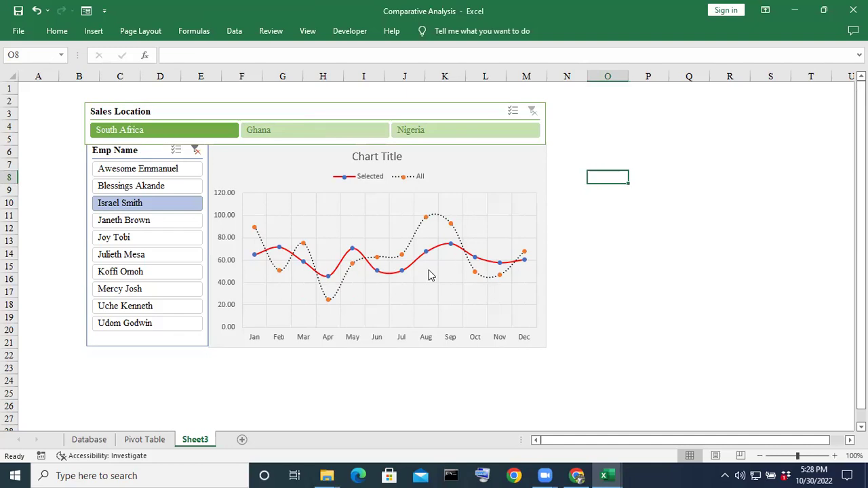
Apply the Light Orange, Slicer Style Dark 2 style to the Emp Name slicer.
{"action": "left_click", "coordinate": [95, 150]}
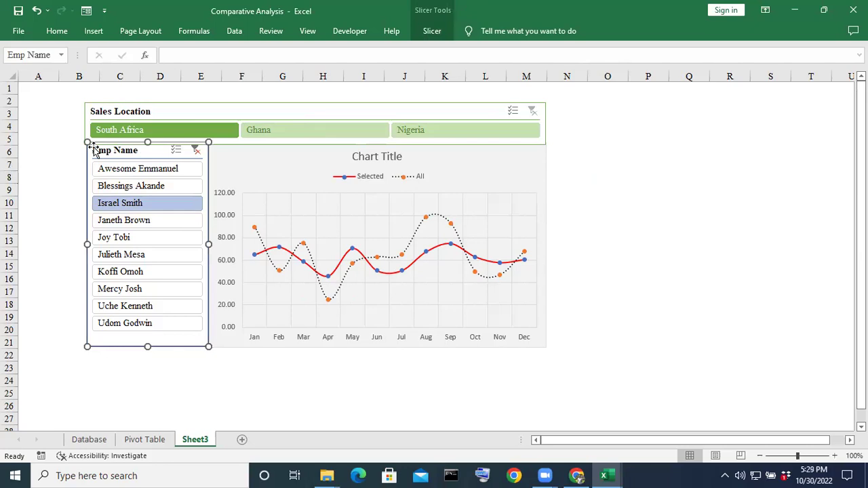
{"action": "left_click", "coordinate": [434, 34]}
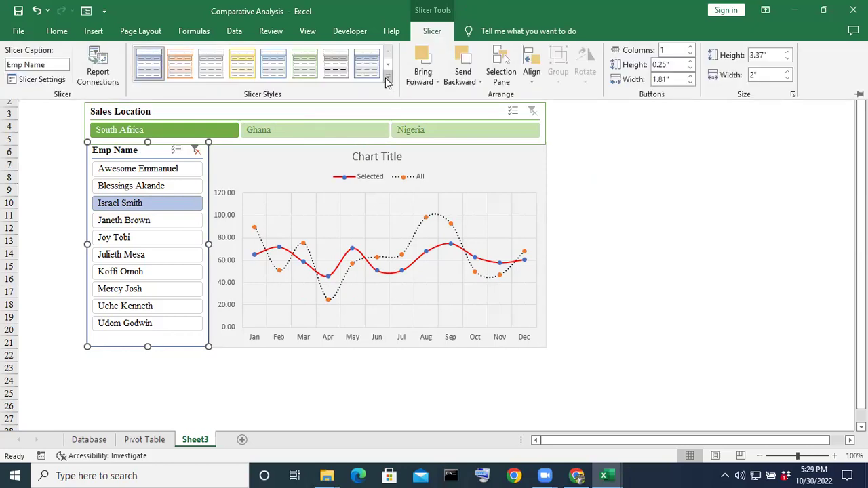
{"action": "left_click", "coordinate": [390, 80]}
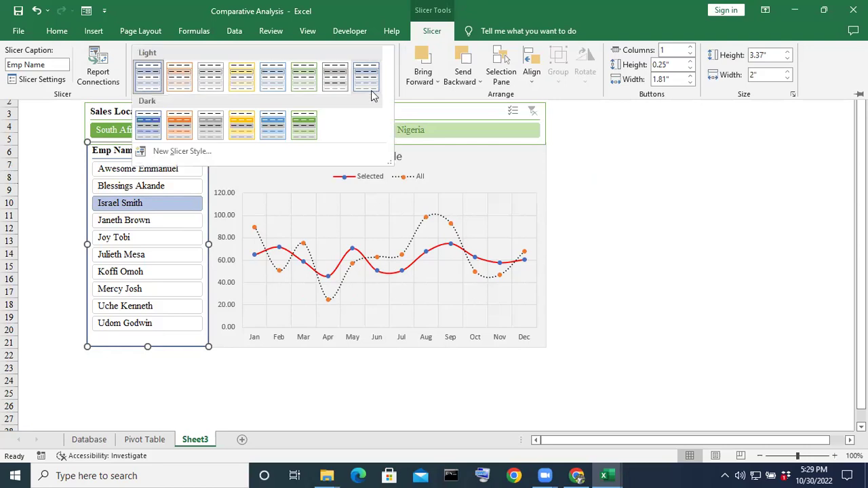
{"action": "left_click", "coordinate": [181, 122]}
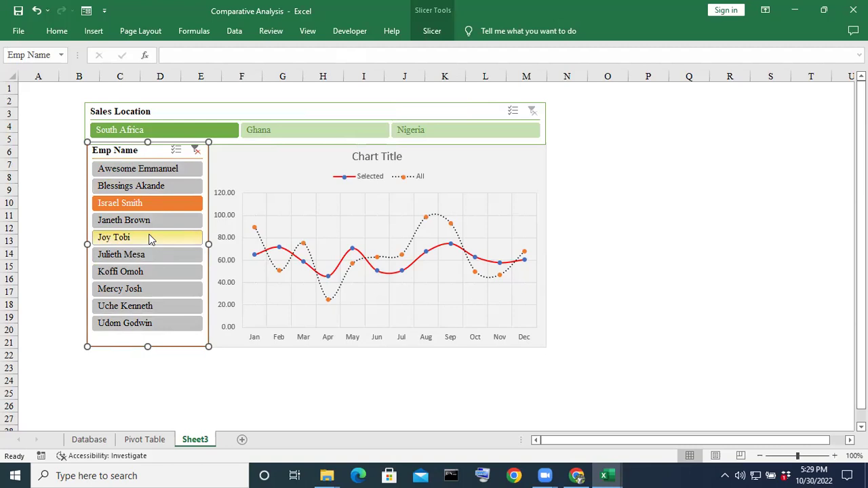
Filter the dashboard by the second, first and sixth employees in the Emp Name slicer, one at a time, leaving the sixth selected.
{"action": "left_click", "coordinate": [147, 187]}
{"action": "left_click", "coordinate": [704, 234]}
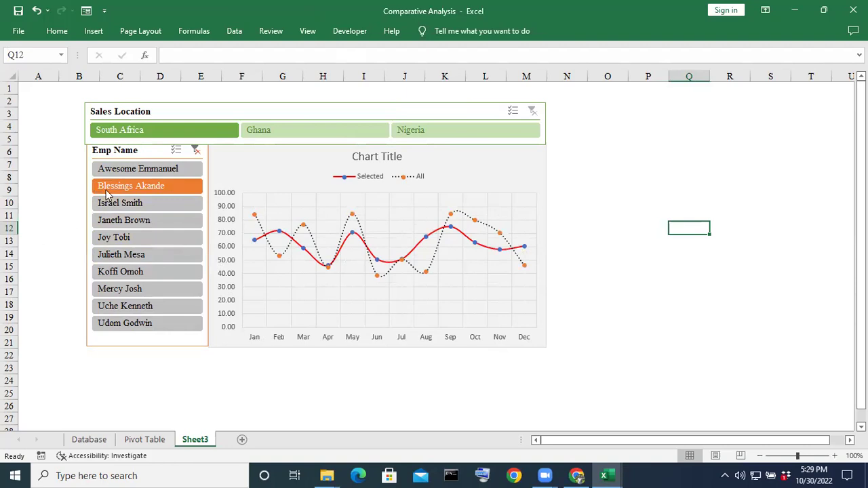
{"action": "left_click", "coordinate": [123, 170]}
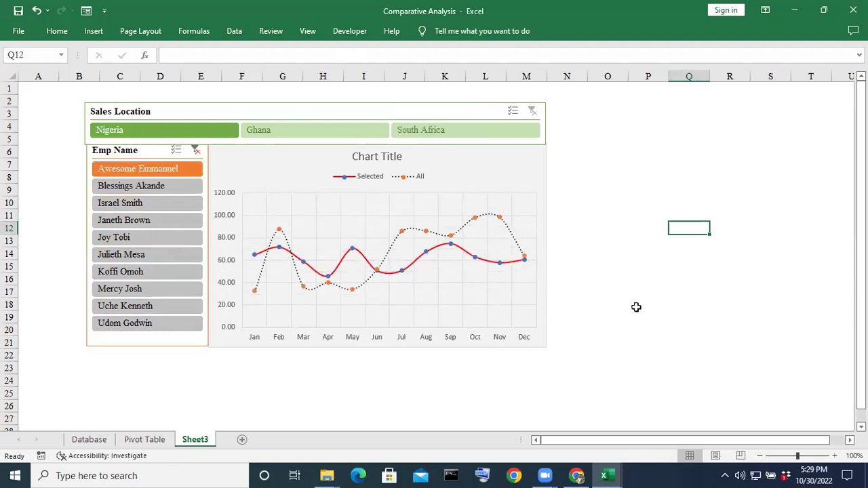
{"action": "left_click", "coordinate": [138, 262]}
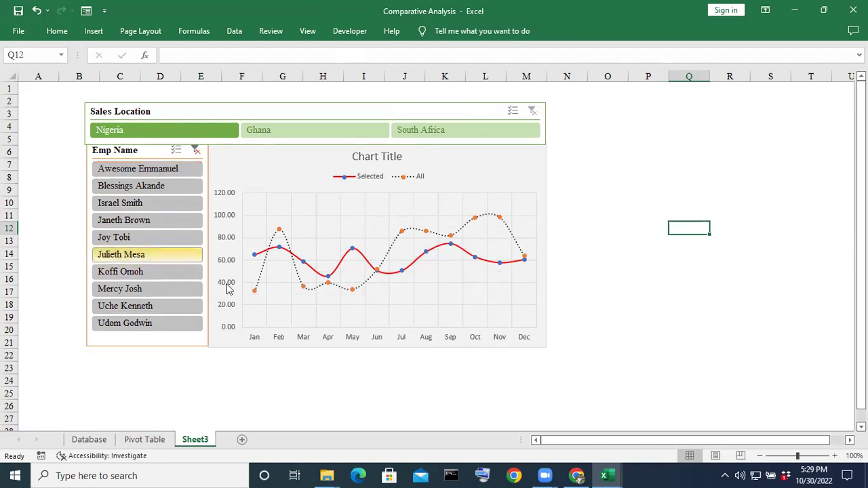
{"action": "left_click", "coordinate": [647, 302]}
{"action": "left_click", "coordinate": [648, 316]}
{"action": "left_click", "coordinate": [696, 212]}
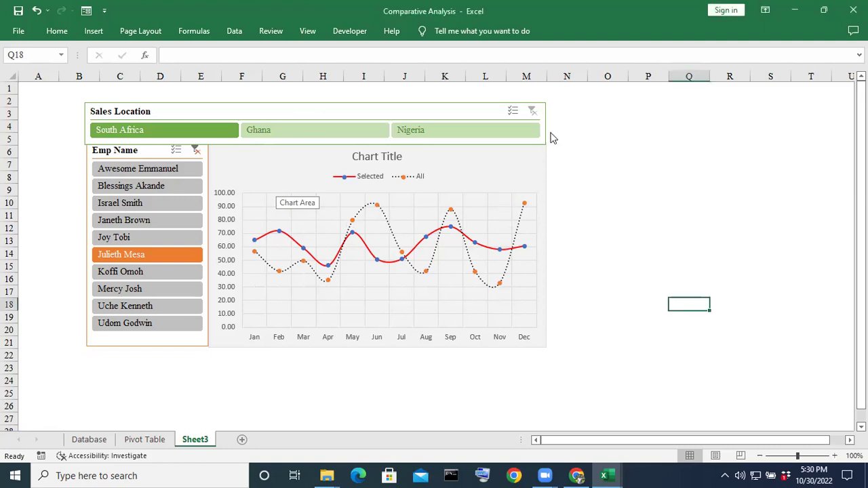
Move the line chart down and to the right on Sheet3, with its top edge at about row 9.
{"action": "left_click", "coordinate": [651, 167]}
{"action": "left_click", "coordinate": [276, 170]}
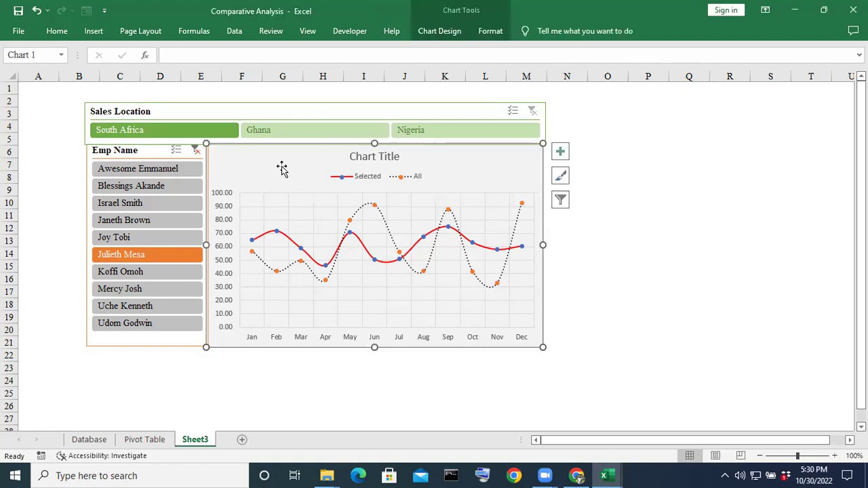
{"action": "left_click_drag", "start_coordinate": [305, 175], "coordinate": [337, 201]}
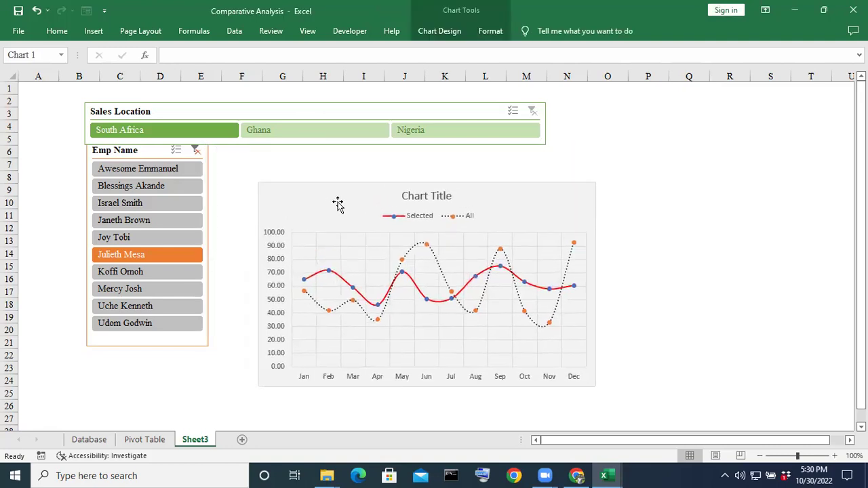
{"action": "left_click", "coordinate": [773, 227]}
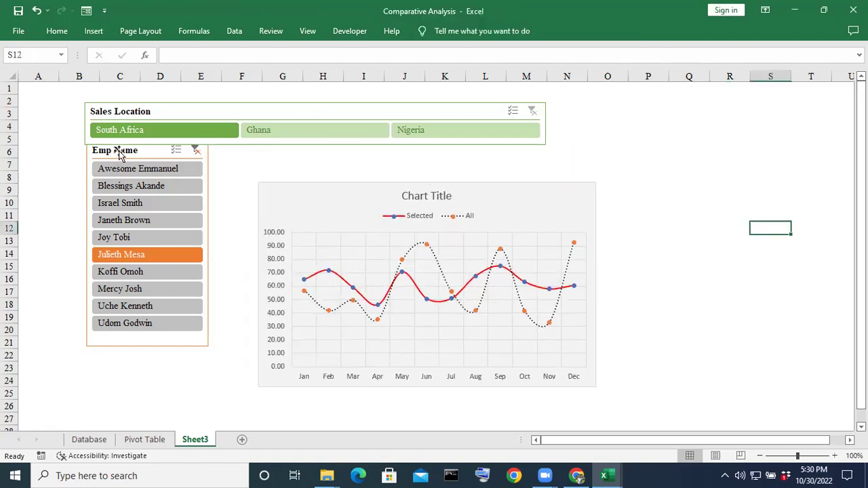
Move the Emp Name slicer flush against the chart's left edge, with their top edges level.
{"action": "left_click", "coordinate": [65, 174]}
{"action": "left_click", "coordinate": [96, 158]}
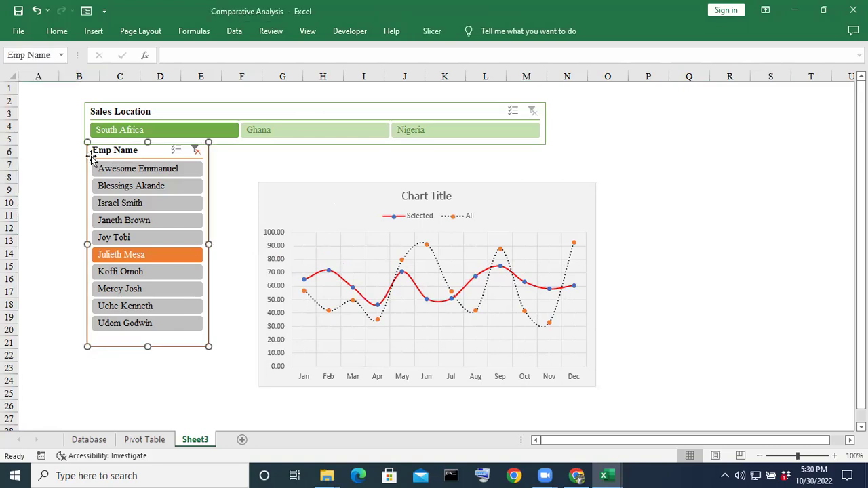
{"action": "left_click_drag", "start_coordinate": [92, 160], "coordinate": [136, 198]}
{"action": "left_click", "coordinate": [657, 190]}
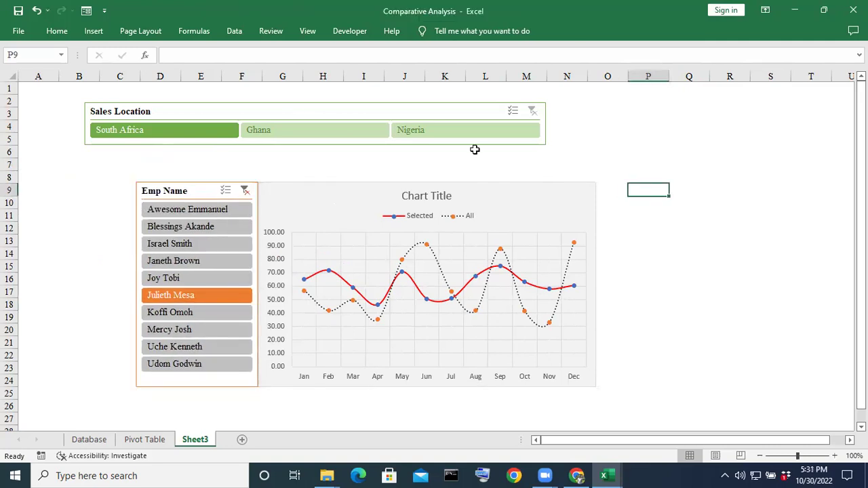
Move the Sales Location slicer directly above the Emp Name slicer and chart, spanning their combined width.
{"action": "left_click", "coordinate": [192, 108]}
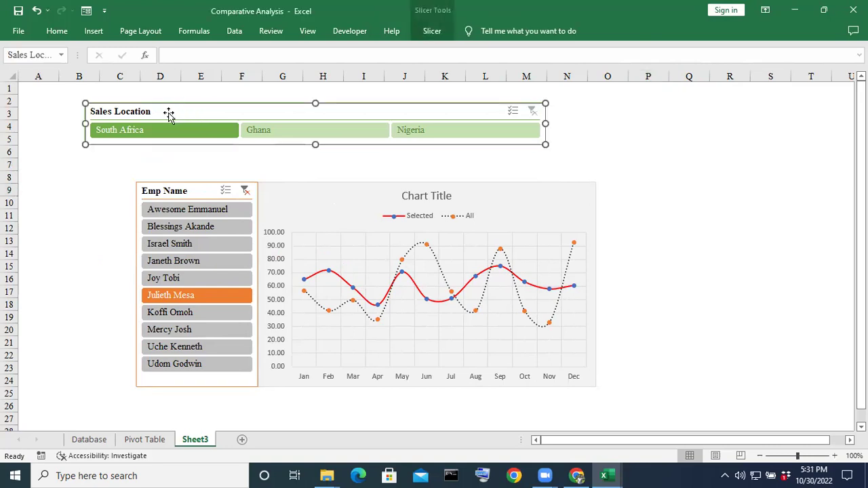
{"action": "left_click_drag", "start_coordinate": [176, 106], "coordinate": [221, 149]}
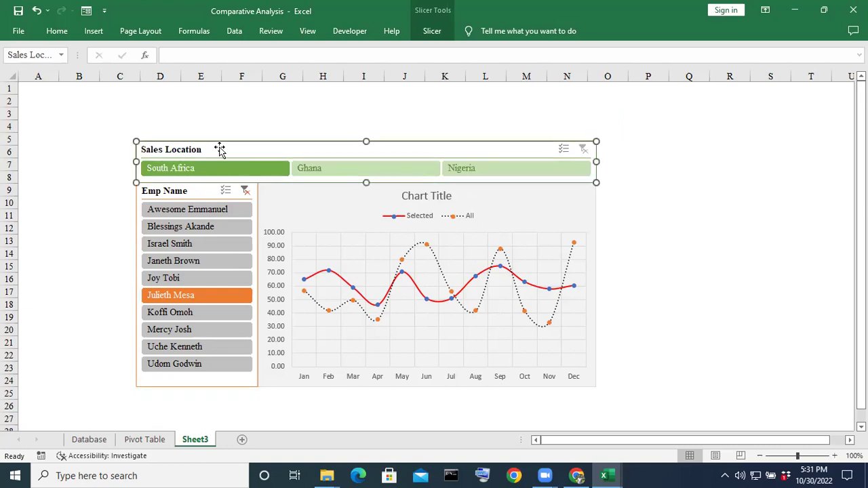
{"action": "left_click", "coordinate": [722, 260]}
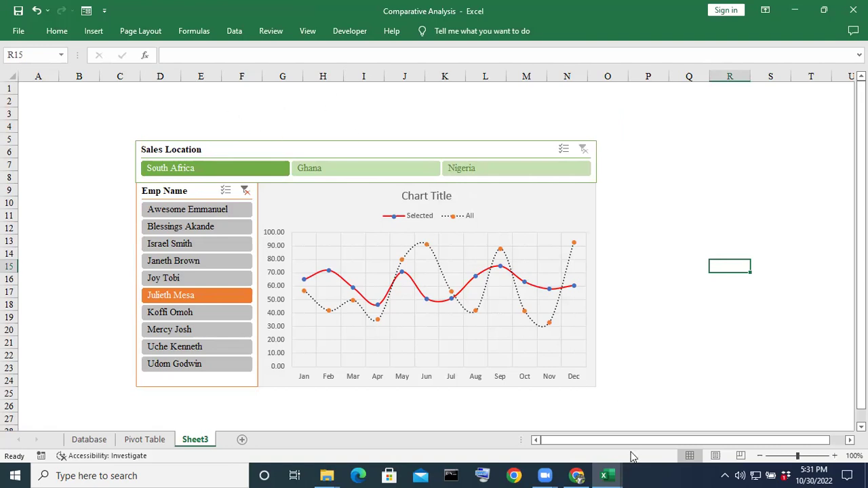
Examine the finished dashboard in the Comparative Analysis Chart workbook, filtering its Emp Name slicer by the second and then the first employee.
{"action": "left_click", "coordinate": [608, 474]}
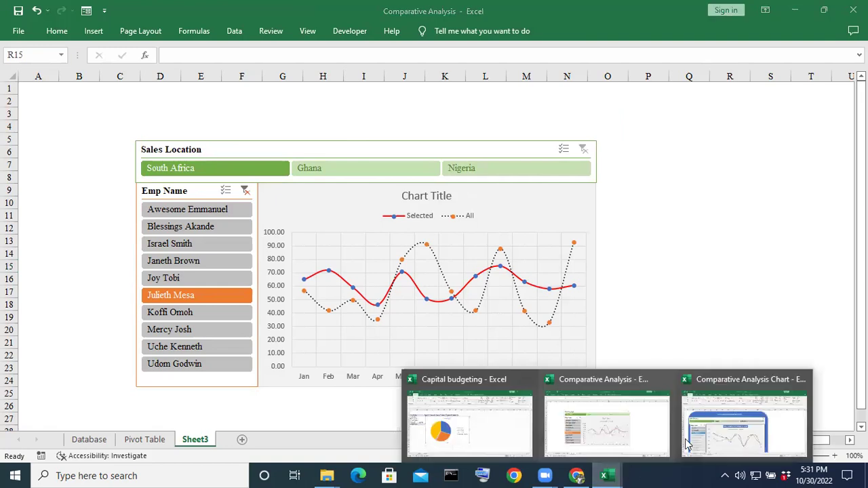
{"action": "left_click", "coordinate": [746, 415]}
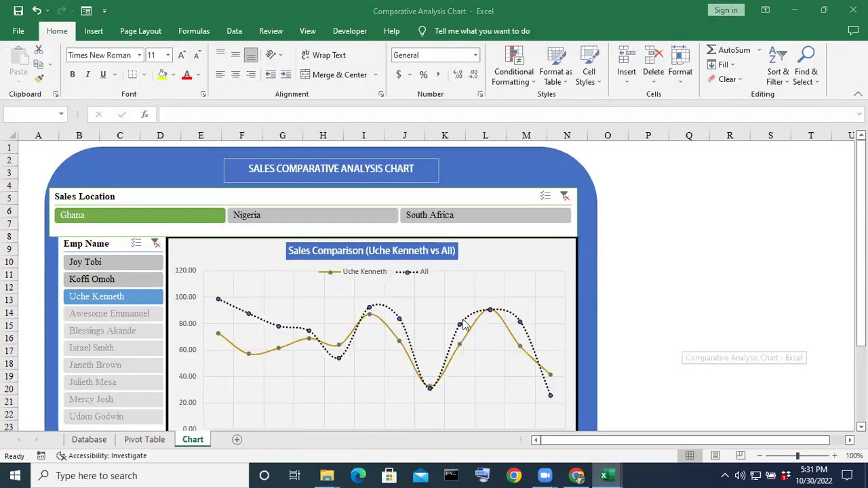
{"action": "scroll", "coordinate": [229, 327], "scroll_direction": "down", "scroll_amount": 1}
{"action": "scroll", "coordinate": [244, 360], "scroll_direction": "up", "scroll_amount": 1}
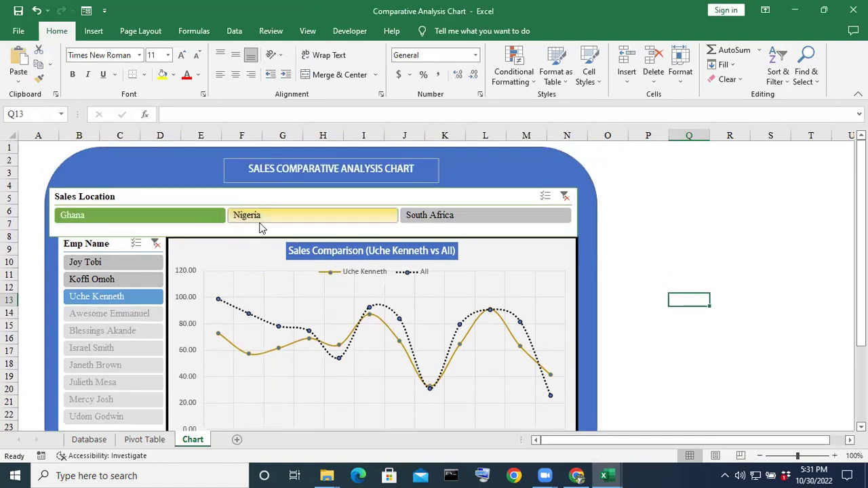
{"action": "scroll", "coordinate": [259, 227], "scroll_direction": "down", "scroll_amount": 1}
{"action": "scroll", "coordinate": [259, 226], "scroll_direction": "up", "scroll_amount": 1}
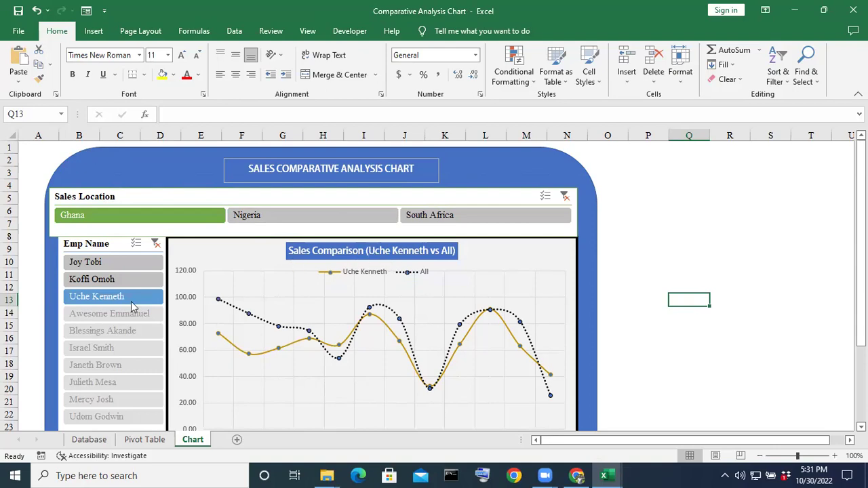
{"action": "left_click", "coordinate": [91, 279]}
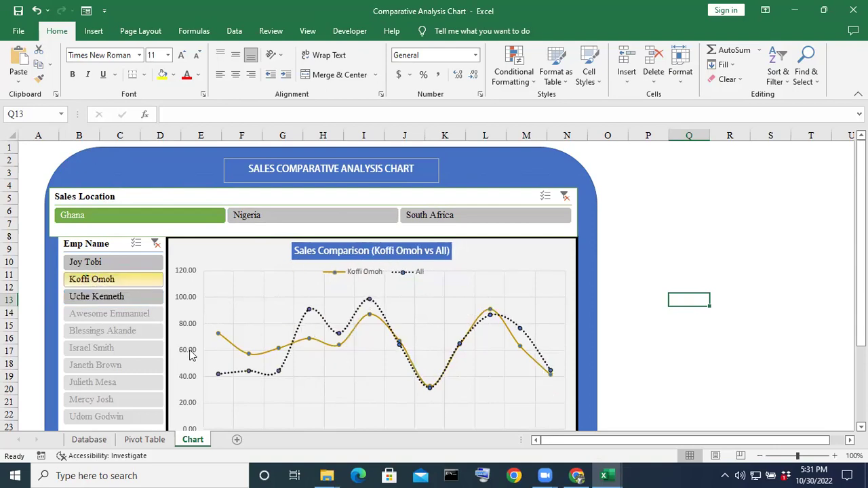
{"action": "left_click", "coordinate": [109, 263]}
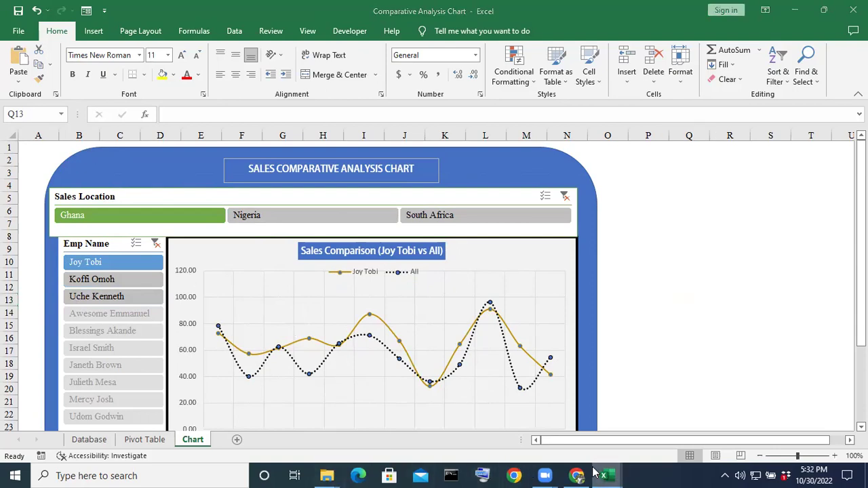
Return to the Comparative Analysis workbook and draw a rounded rectangle on Sheet3 covering both slicers and the chart, from about C4 to O26.
{"action": "mouse_move", "coordinate": [601, 475]}
{"action": "left_click", "coordinate": [607, 435]}
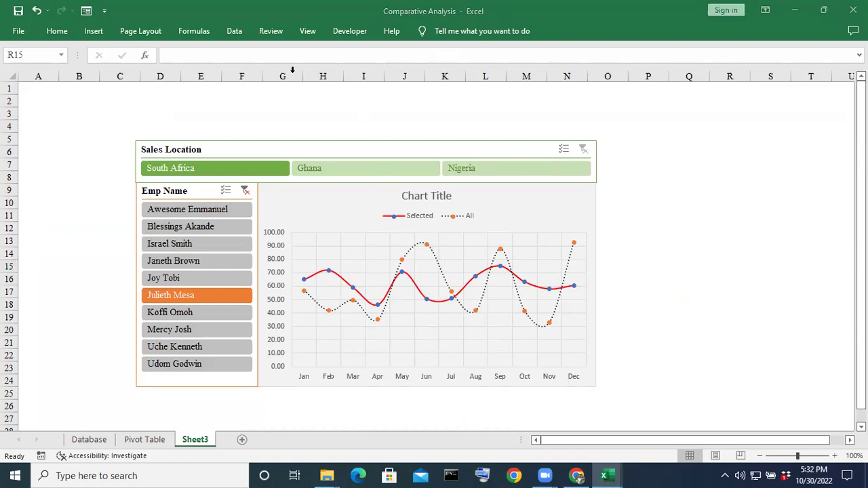
{"action": "left_click", "coordinate": [92, 31]}
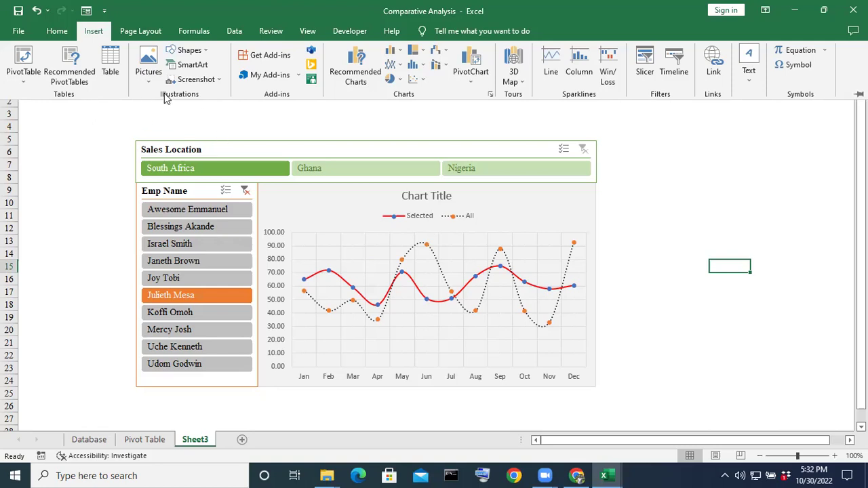
{"action": "left_click", "coordinate": [208, 54]}
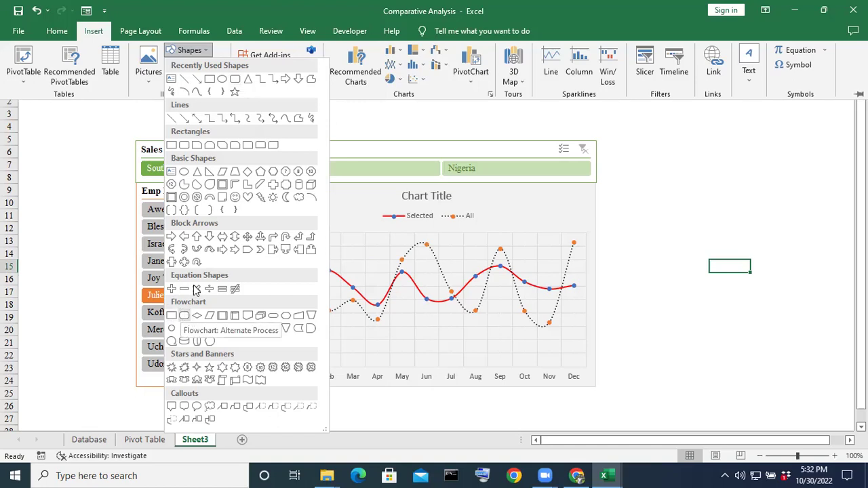
{"action": "left_click", "coordinate": [184, 145]}
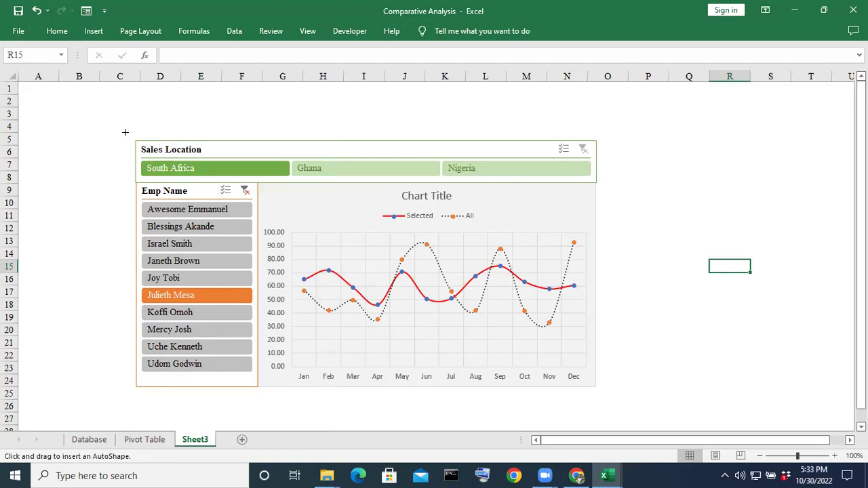
{"action": "left_click_drag", "start_coordinate": [125, 131], "coordinate": [611, 401]}
{"action": "left_click", "coordinate": [688, 318]}
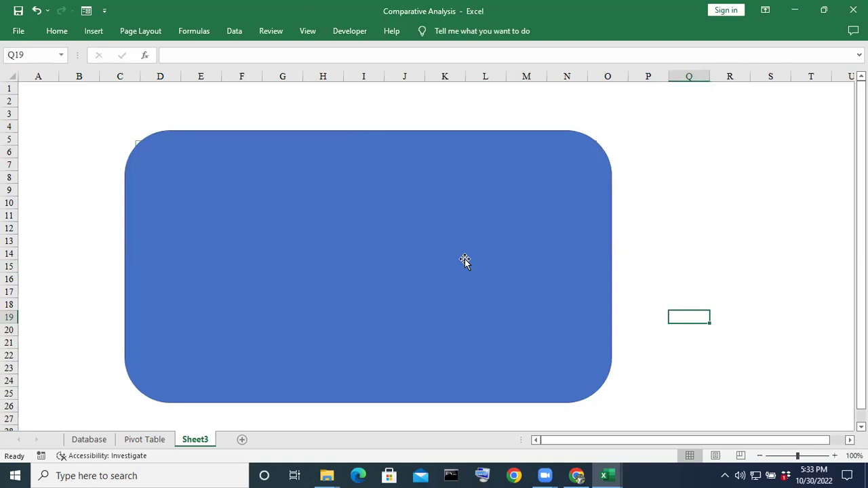
Extend the rounded rectangle's top edge slightly upward to the upper border of row 4.
{"action": "left_click", "coordinate": [372, 134]}
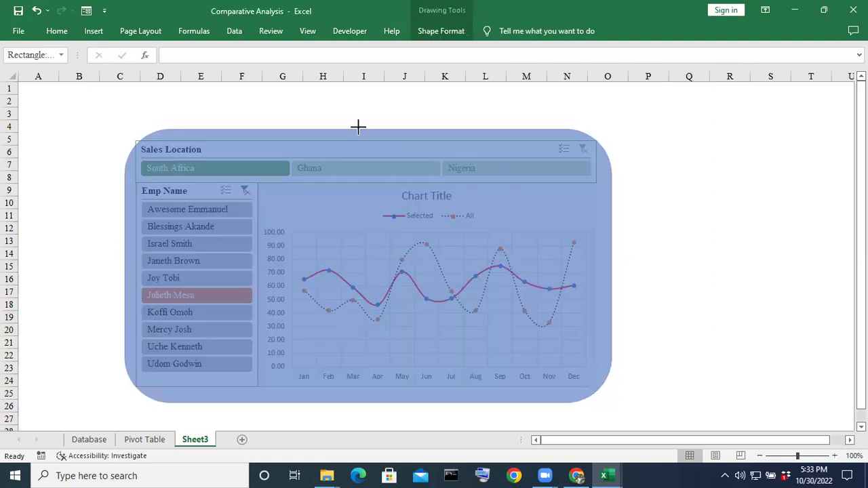
{"action": "left_click_drag", "start_coordinate": [358, 126], "coordinate": [358, 125]}
{"action": "left_click", "coordinate": [699, 242]}
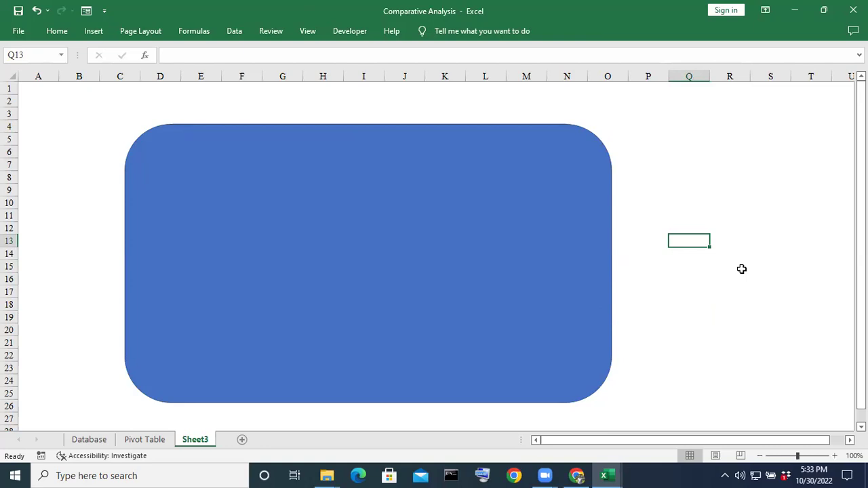
Send the rounded rectangle to the back, behind both slicers and the chart.
{"action": "right_click", "coordinate": [536, 181]}
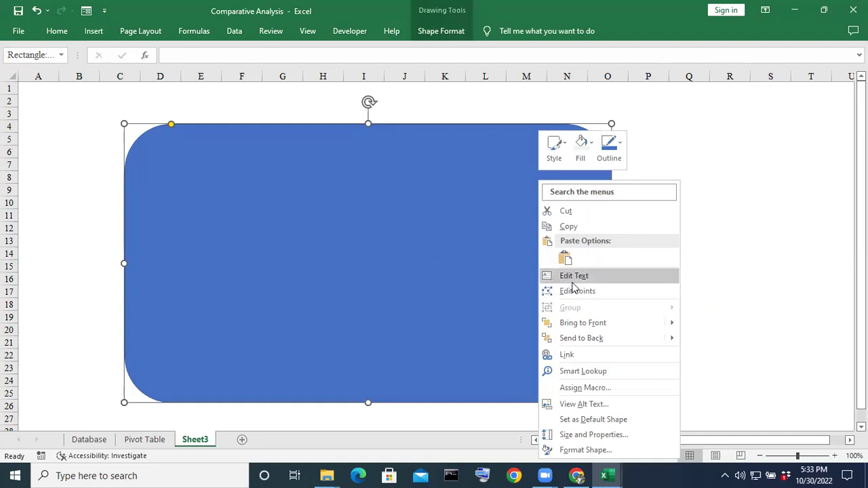
{"action": "left_click", "coordinate": [580, 339]}
{"action": "left_click", "coordinate": [723, 337]}
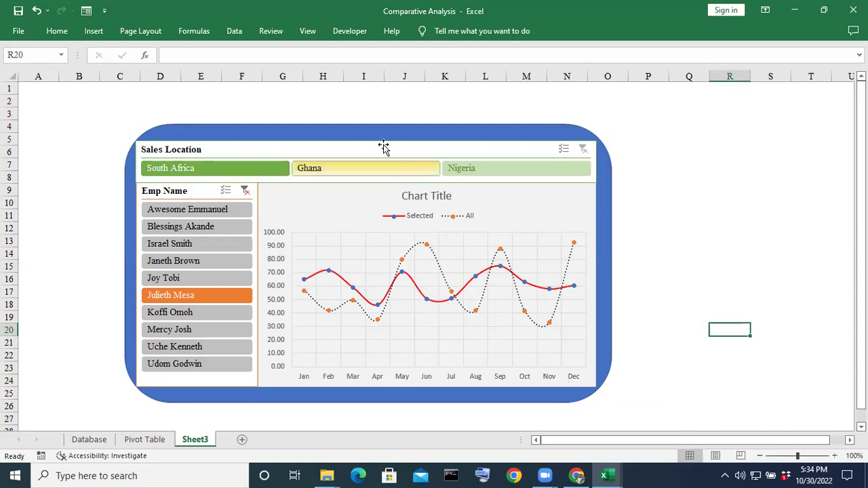
Extend the rounded rectangle's top edge up to about row 3 and its bottom edge slightly downward.
{"action": "left_click", "coordinate": [365, 128]}
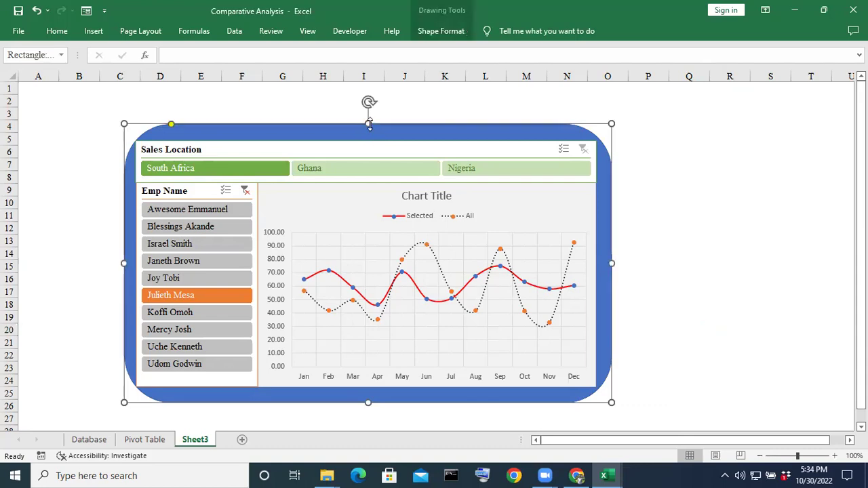
{"action": "left_click_drag", "start_coordinate": [364, 122], "coordinate": [365, 112]}
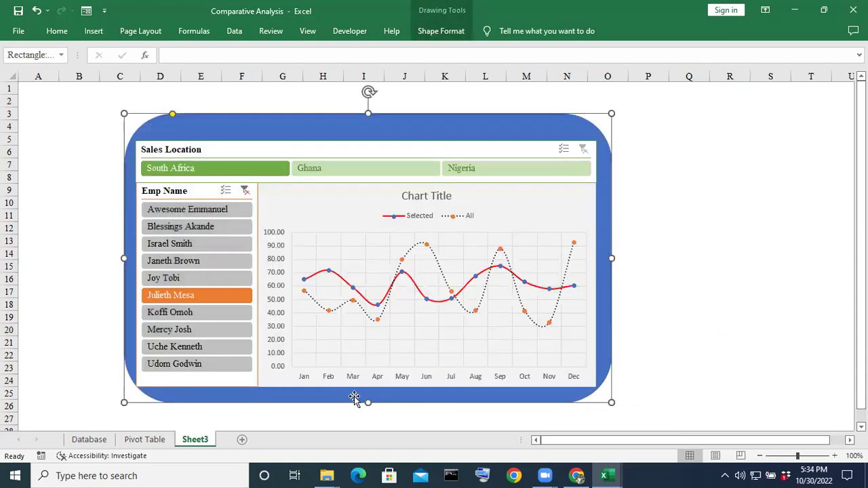
{"action": "left_click_drag", "start_coordinate": [368, 402], "coordinate": [368, 407]}
{"action": "left_click", "coordinate": [701, 316]}
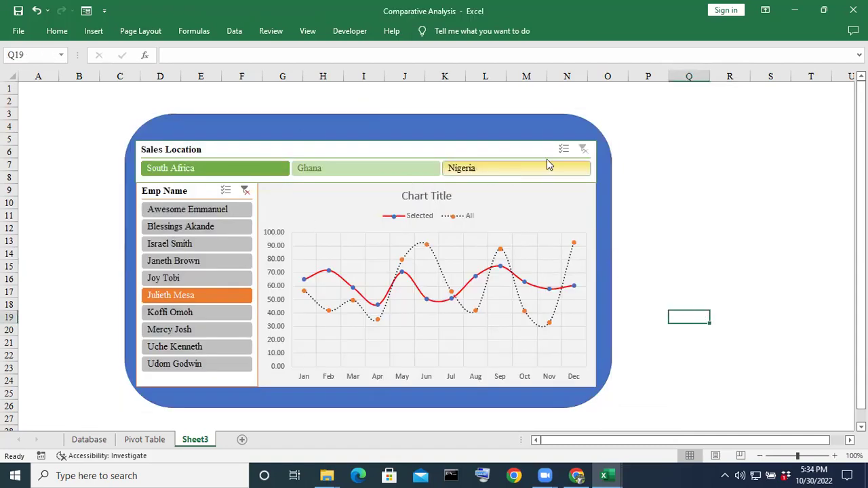
Pull the rounded rectangle's upper-right corner slightly inward and raise its top edge a little.
{"action": "left_click", "coordinate": [604, 128]}
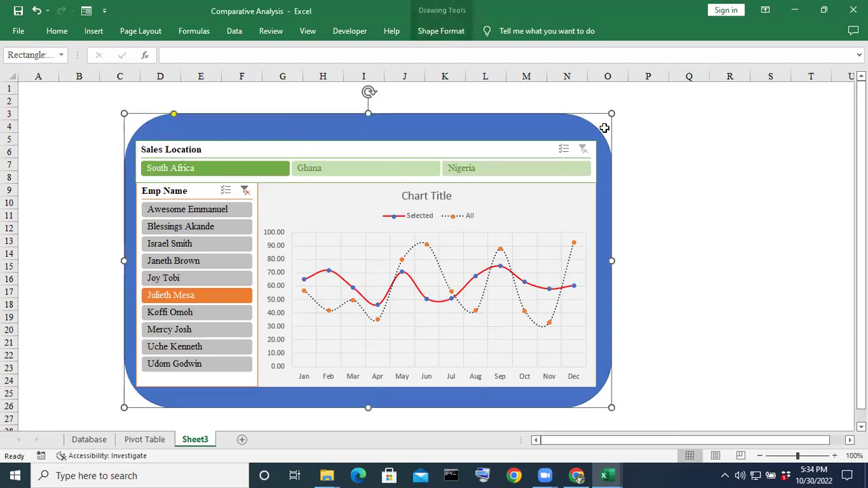
{"action": "left_click_drag", "start_coordinate": [609, 112], "coordinate": [602, 120]}
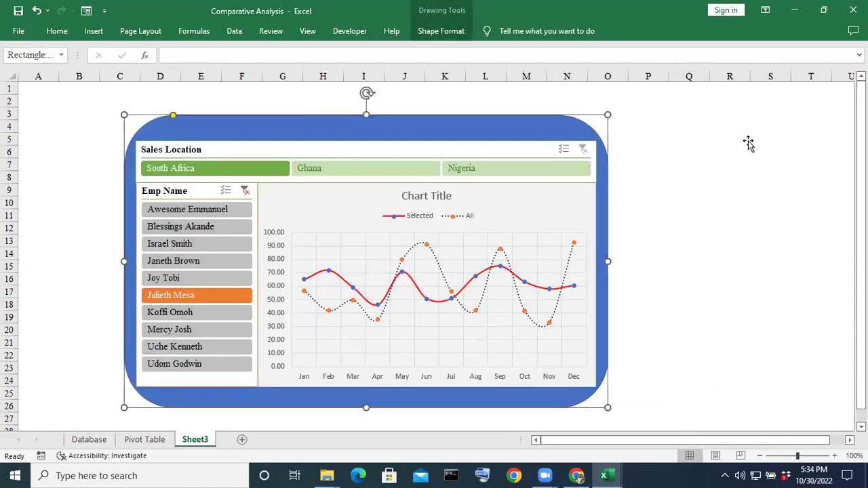
{"action": "left_click", "coordinate": [741, 148]}
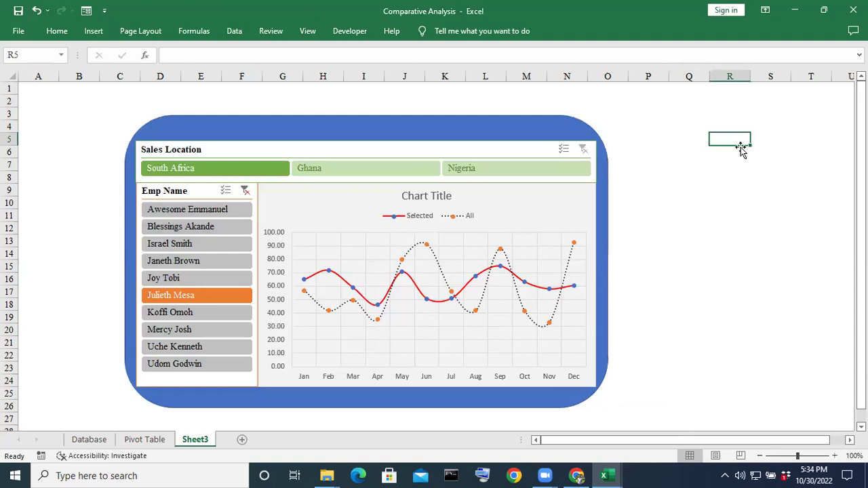
{"action": "left_click", "coordinate": [310, 117]}
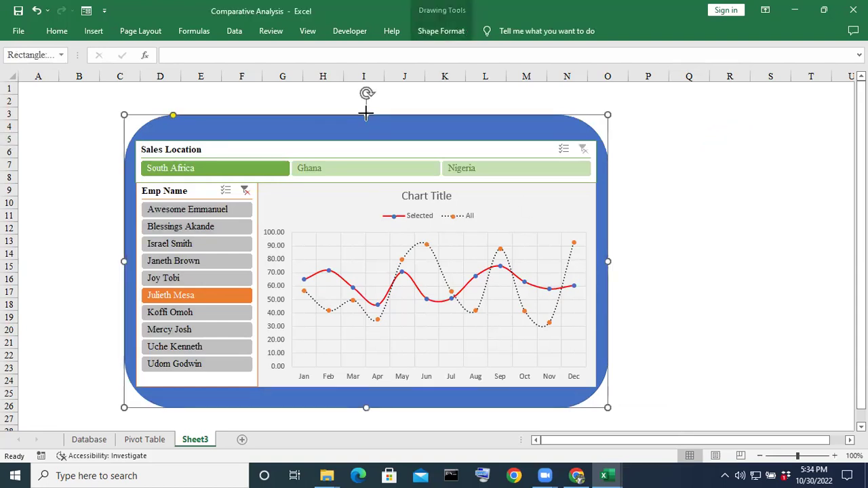
{"action": "left_click_drag", "start_coordinate": [366, 114], "coordinate": [364, 111]}
{"action": "left_click", "coordinate": [726, 202]}
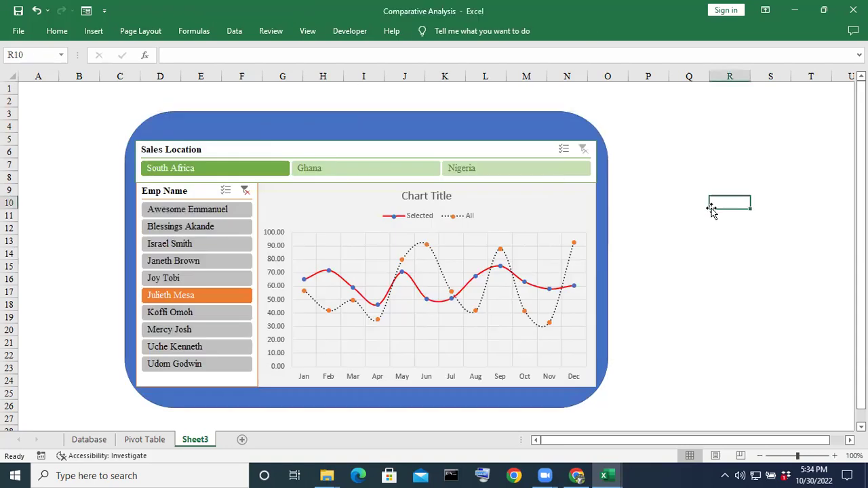
Pull the rounded rectangle's upper-right and upper-left corners slightly inward to narrow the side margins around the dashboard.
{"action": "left_click", "coordinate": [601, 138]}
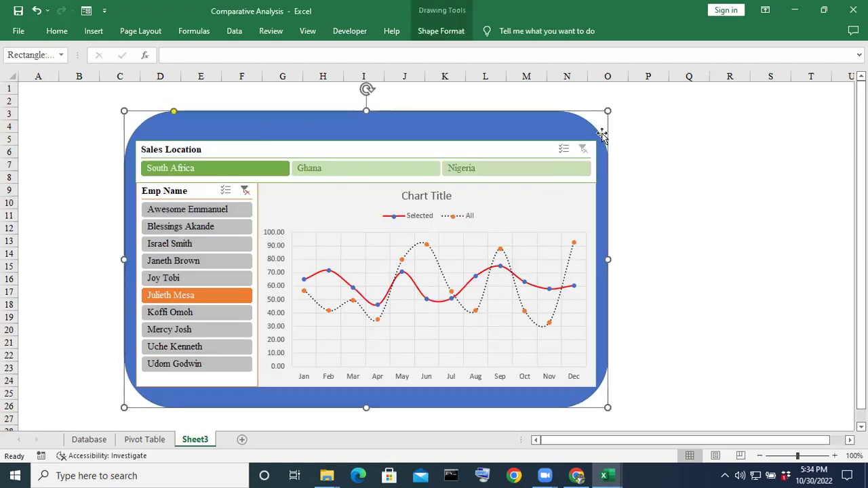
{"action": "left_click_drag", "start_coordinate": [608, 111], "coordinate": [601, 114]}
{"action": "left_click", "coordinate": [712, 138]}
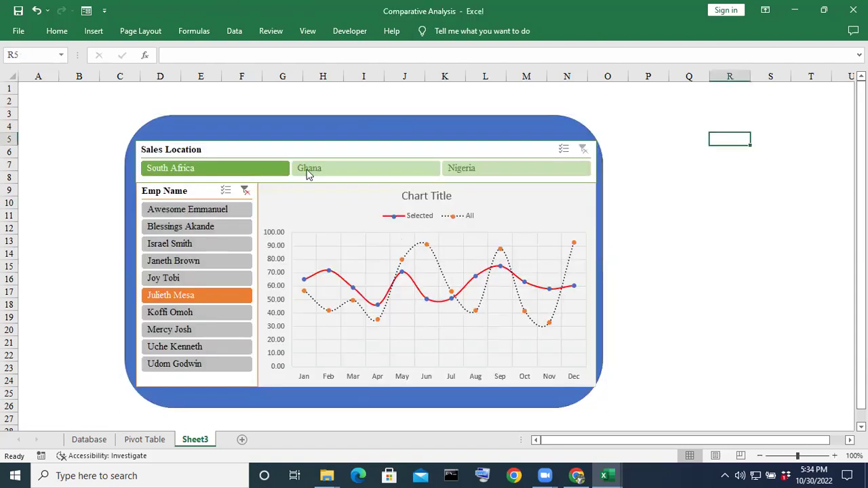
{"action": "left_click", "coordinate": [128, 139]}
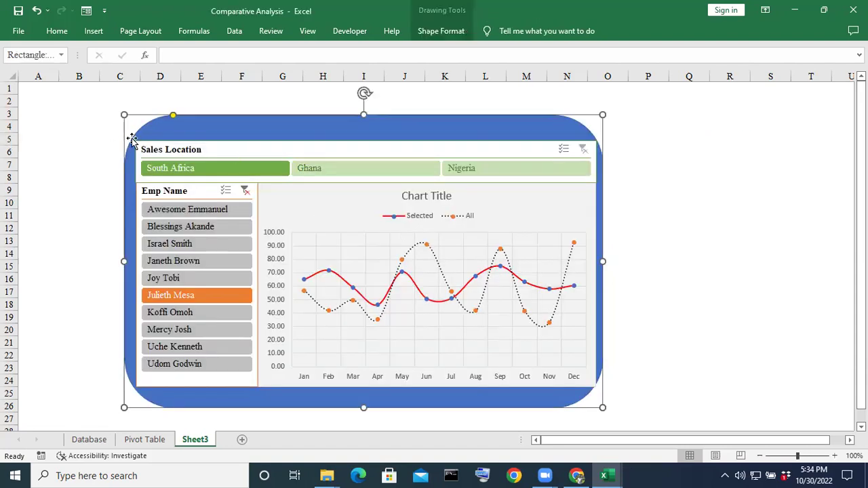
{"action": "left_click_drag", "start_coordinate": [123, 114], "coordinate": [126, 117]}
{"action": "left_click", "coordinate": [762, 163]}
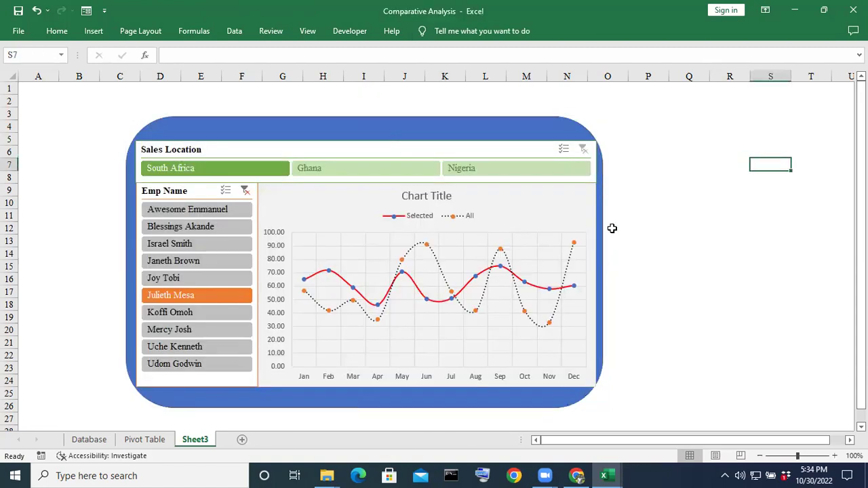
Raise the rounded rectangle's top edge slightly and pull its lower-right corner slightly outward.
{"action": "left_click", "coordinate": [355, 118]}
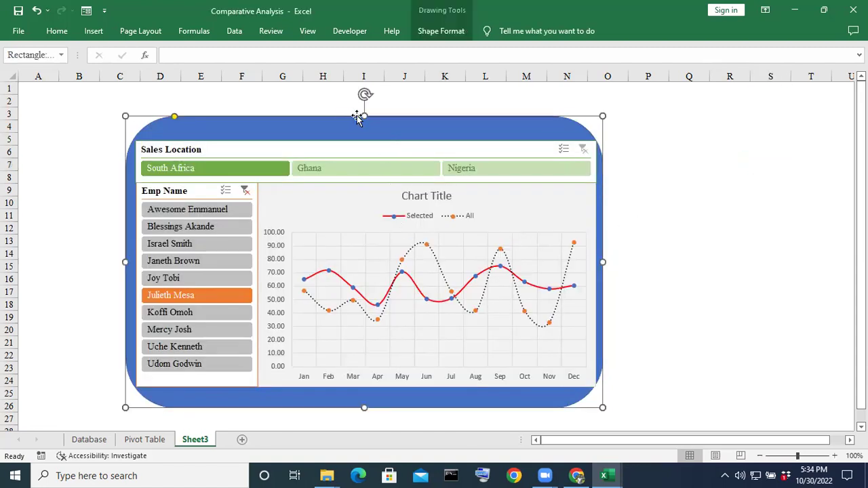
{"action": "left_click_drag", "start_coordinate": [364, 112], "coordinate": [361, 110]}
{"action": "left_click", "coordinate": [674, 202]}
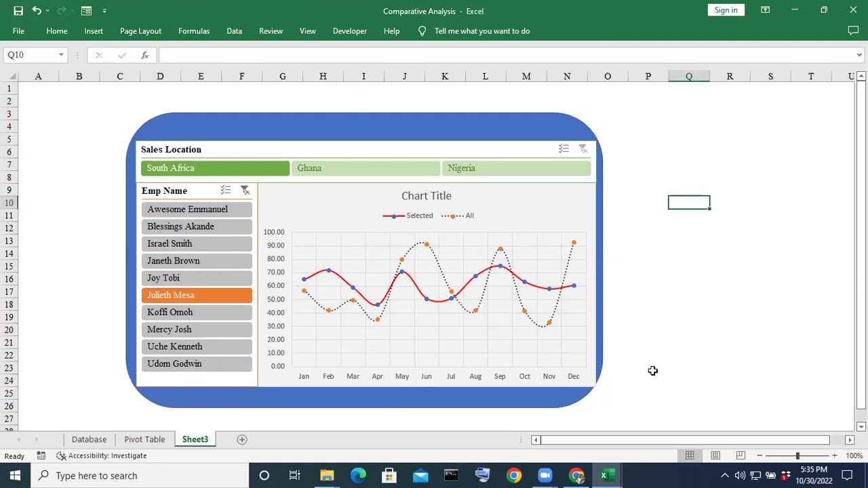
{"action": "left_click", "coordinate": [583, 397]}
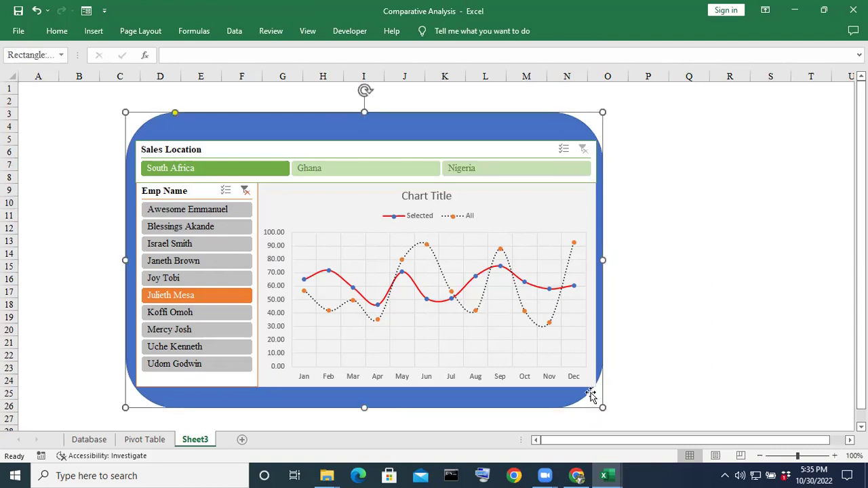
{"action": "left_click_drag", "start_coordinate": [603, 409], "coordinate": [606, 411]}
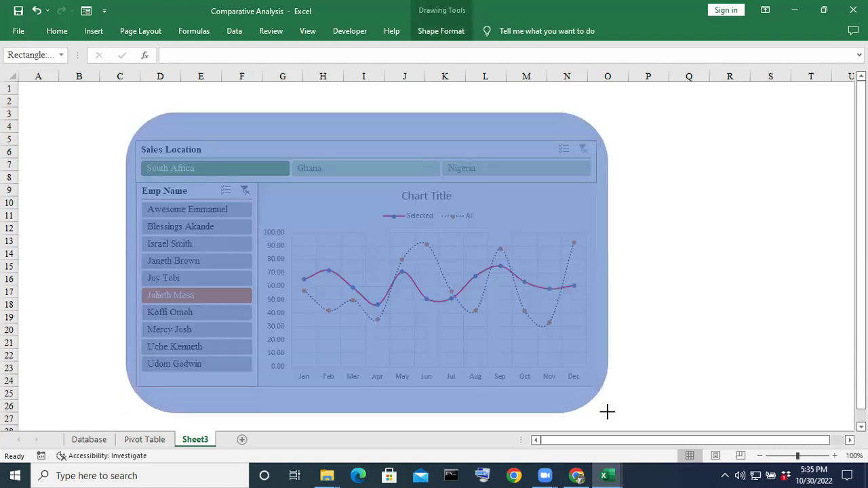
{"action": "left_click", "coordinate": [692, 330]}
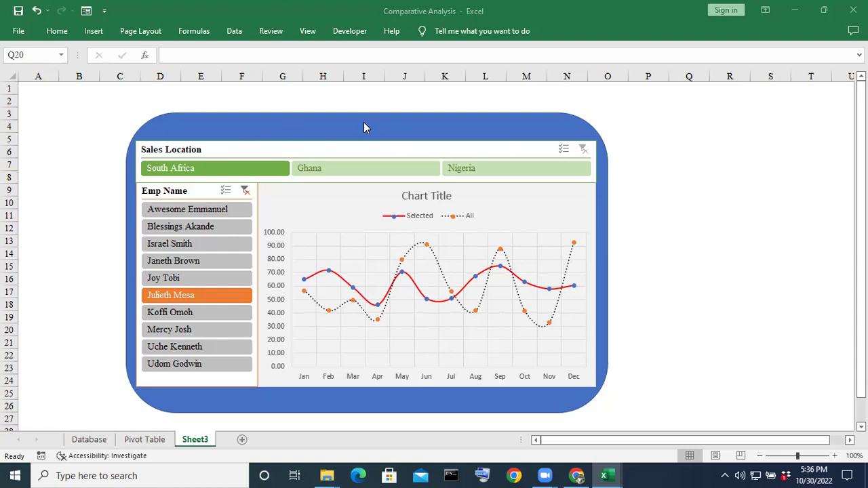
{"action": "left_click", "coordinate": [689, 330]}
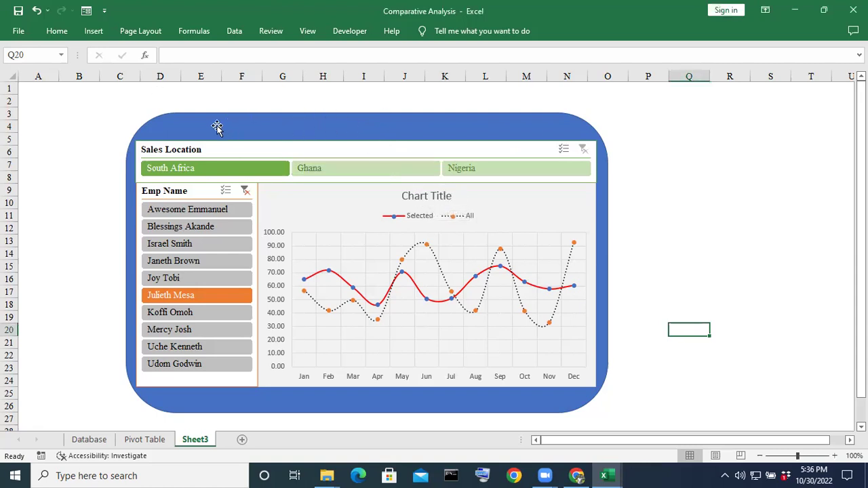
Insert a wide, thin text box in the rounded rectangle's blue band above the Sales Location slicer.
{"action": "left_click", "coordinate": [95, 31]}
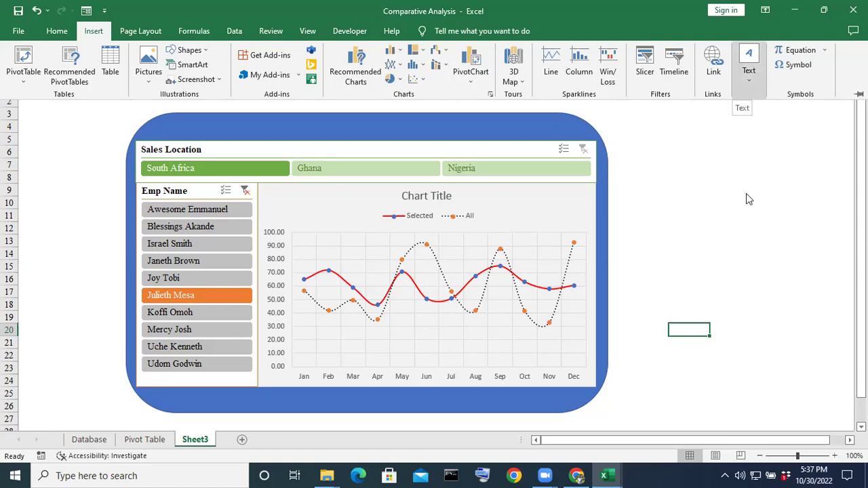
{"action": "left_click", "coordinate": [751, 86]}
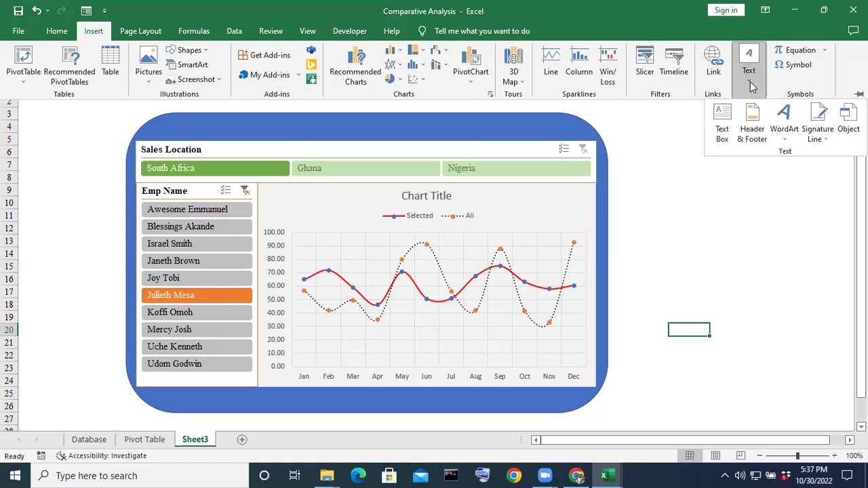
{"action": "left_click", "coordinate": [736, 188]}
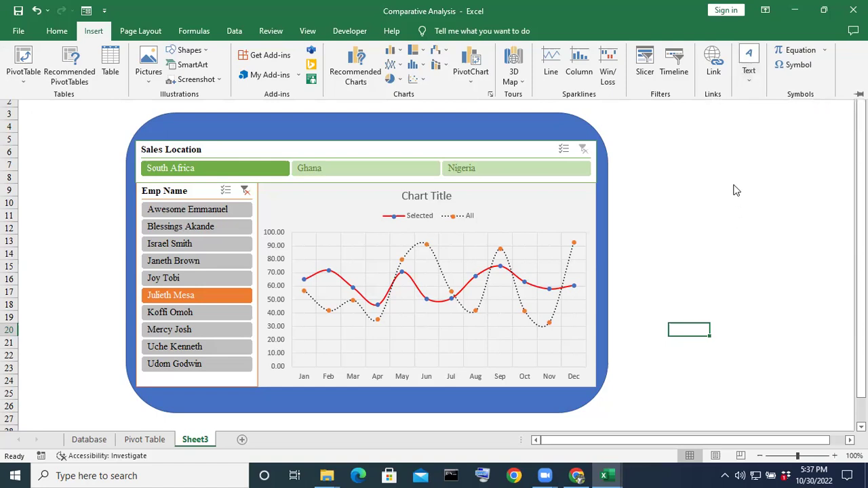
{"action": "left_click", "coordinate": [751, 83]}
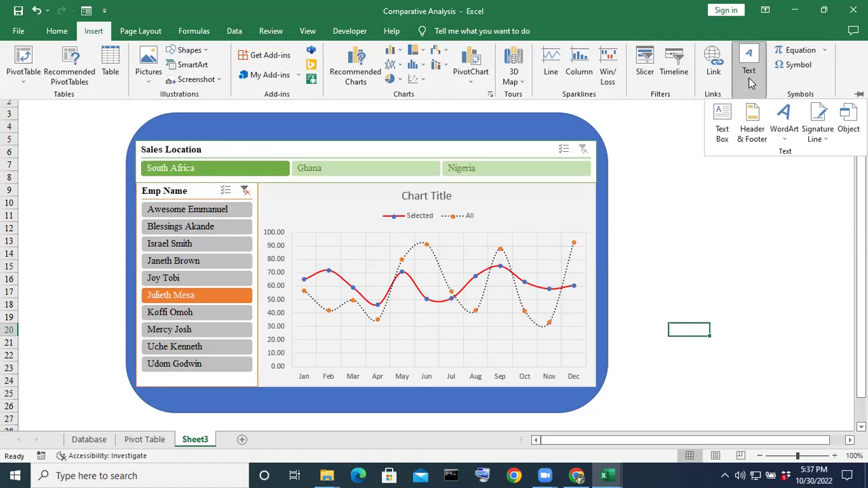
{"action": "left_click", "coordinate": [721, 120]}
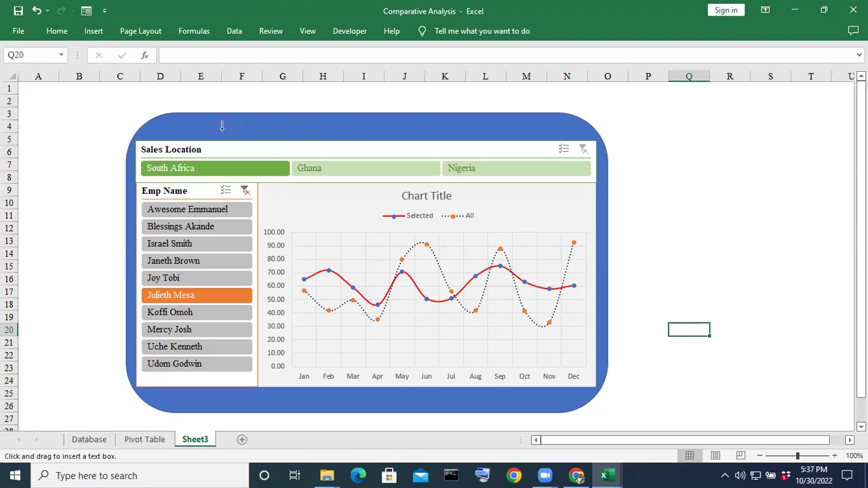
{"action": "left_click_drag", "start_coordinate": [222, 124], "coordinate": [469, 128]}
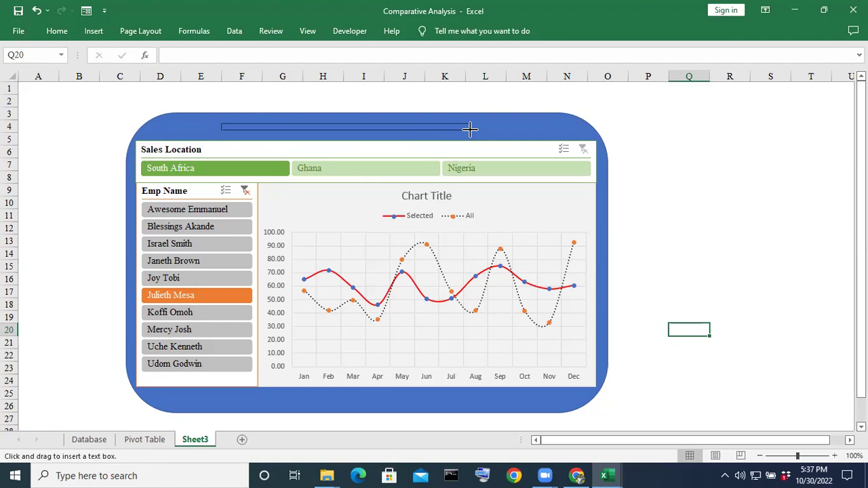
{"action": "left_click_drag", "start_coordinate": [470, 128], "coordinate": [471, 136]}
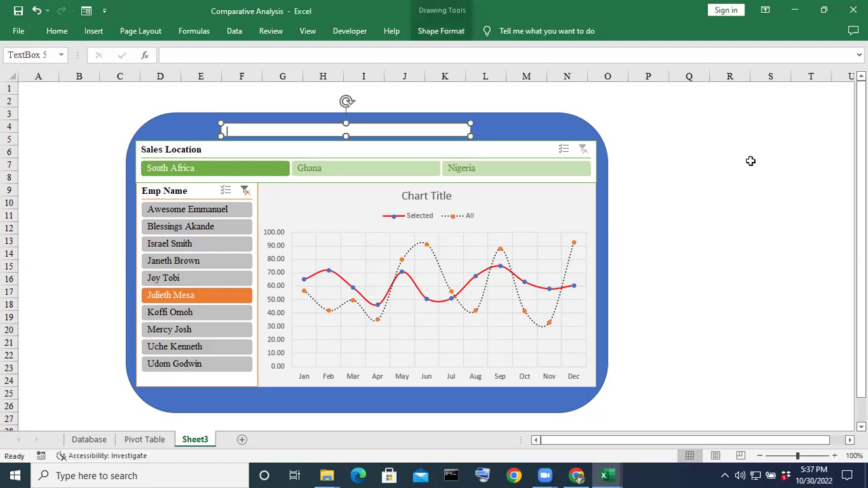
{"action": "left_click", "coordinate": [754, 163]}
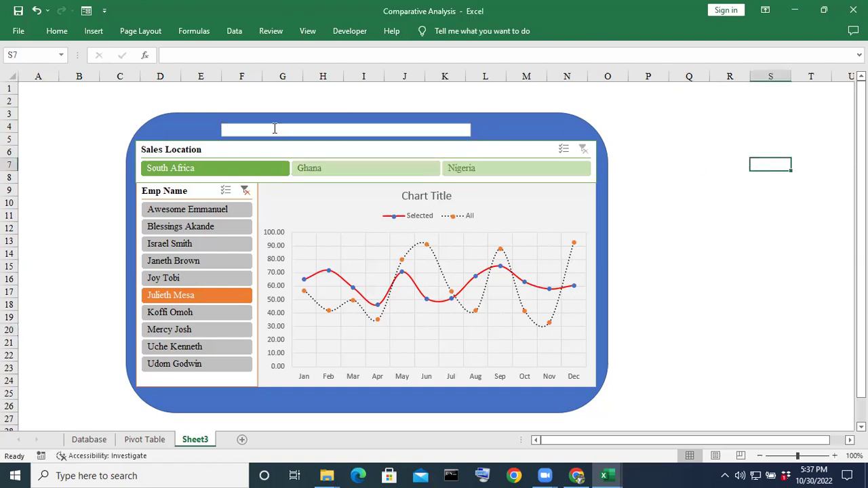
Enter the title "COMPARATIVE ANALYSIS SALES CHART" in the text box above the Sales Location slicer.
{"action": "left_click", "coordinate": [273, 128]}
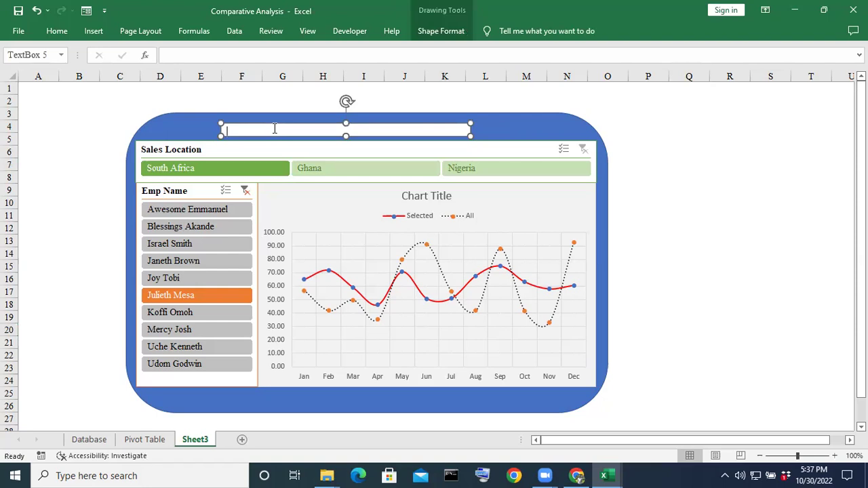
{"action": "type", "text": "c"}
{"action": "key", "text": "BackSpace"}
{"action": "type", "text": "COMPa"}
{"action": "key", "text": "BackSpace"}
{"action": "type", "text": "ARATIVE ANALYSIS"}
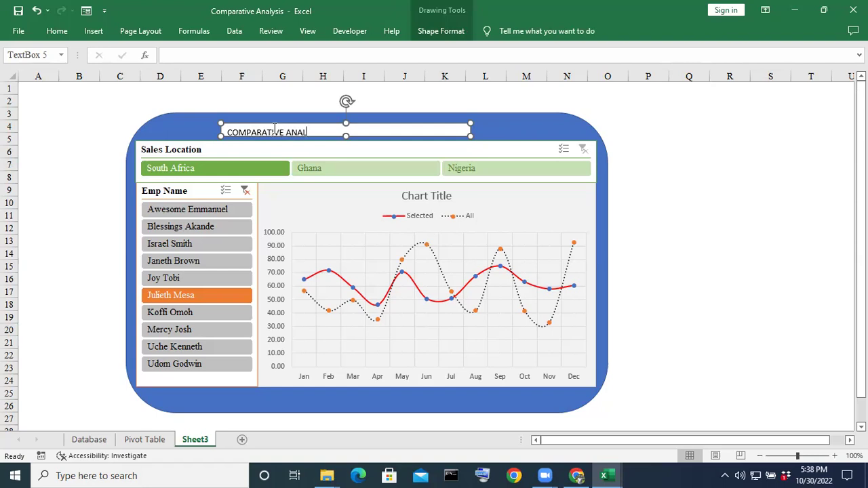
{"action": "key", "text": "BackSpace"}
{"action": "key", "text": "BackSpace"}
{"action": "type", "text": "IS  SALES CHART"}
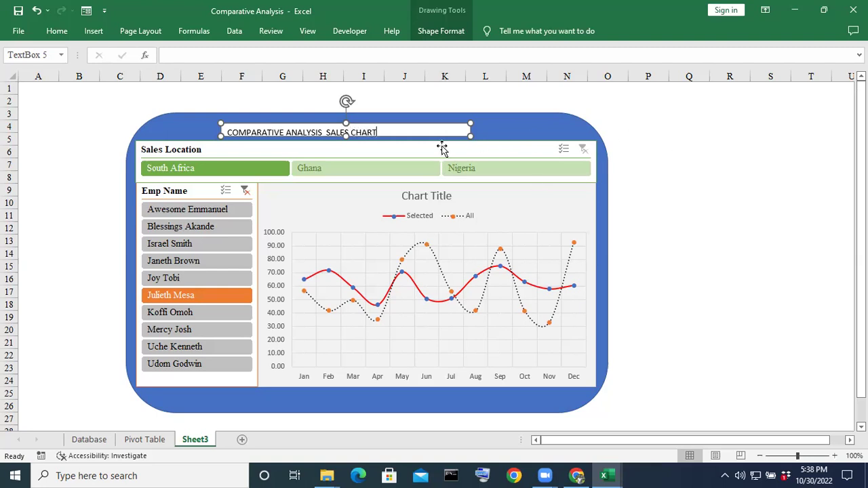
{"action": "left_click", "coordinate": [783, 141]}
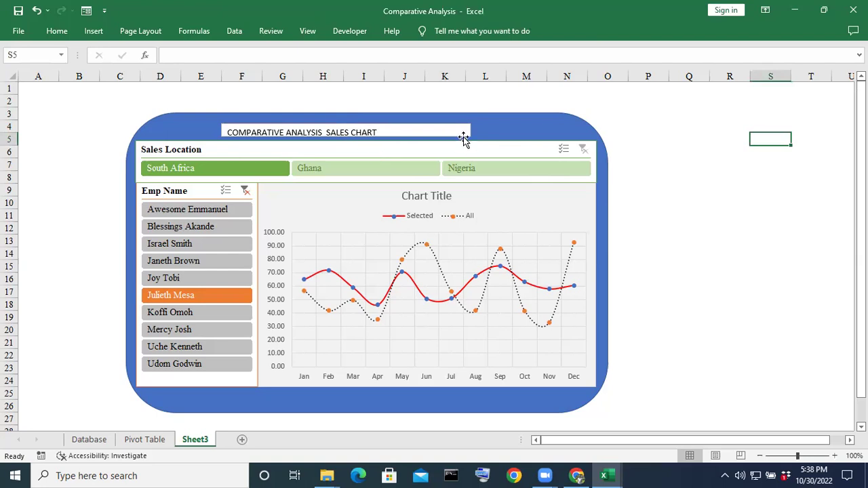
Make the title text box slightly taller and narrow it from its right side to fit the text.
{"action": "left_click", "coordinate": [467, 129]}
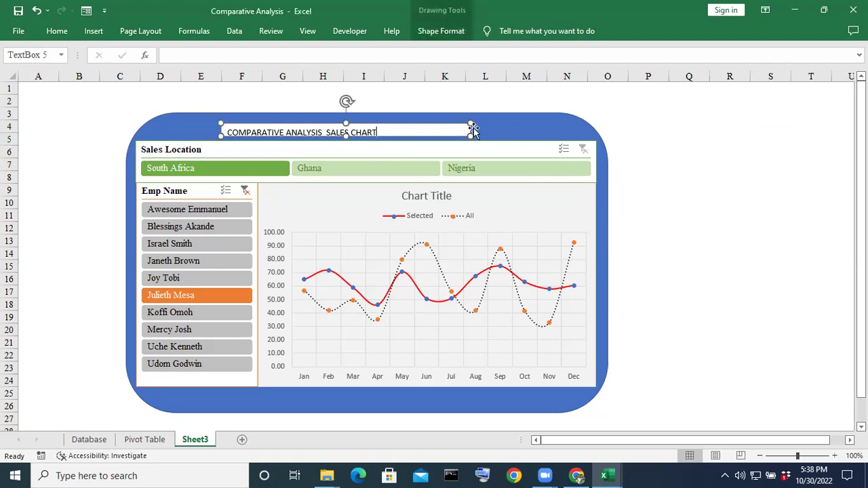
{"action": "left_click_drag", "start_coordinate": [469, 123], "coordinate": [443, 119]}
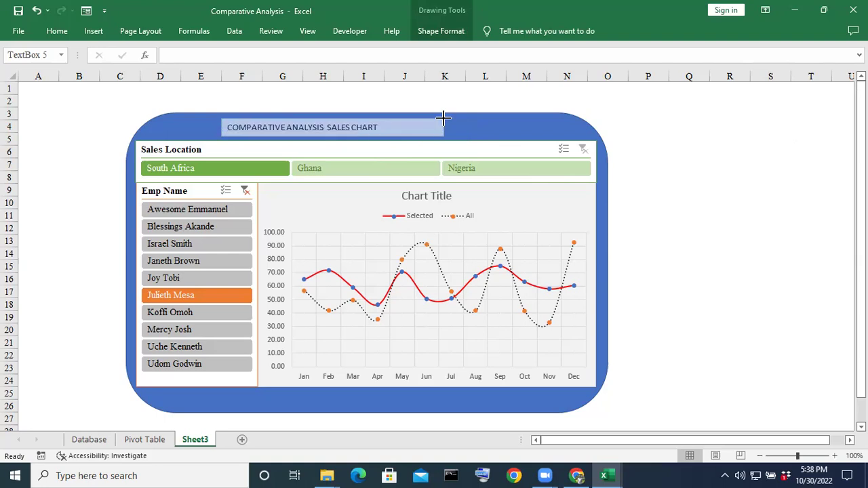
{"action": "left_click", "coordinate": [691, 152]}
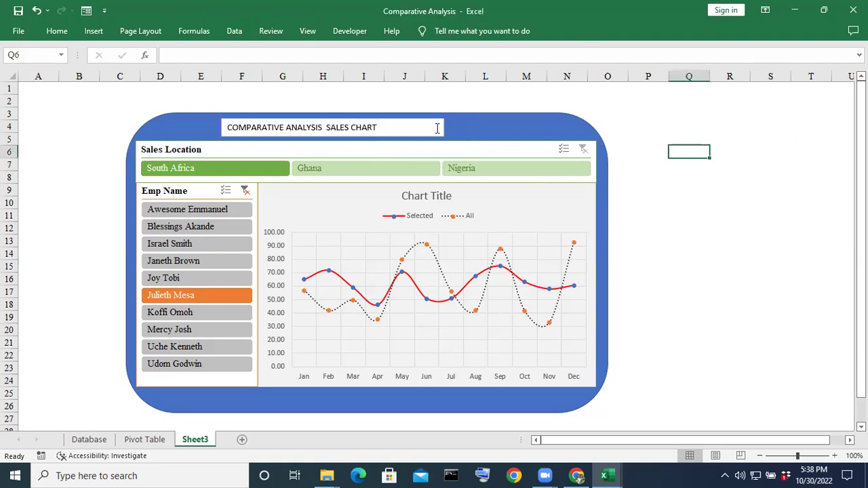
{"action": "left_click", "coordinate": [442, 128]}
{"action": "left_click_drag", "start_coordinate": [444, 127], "coordinate": [390, 129]}
{"action": "left_click", "coordinate": [721, 150]}
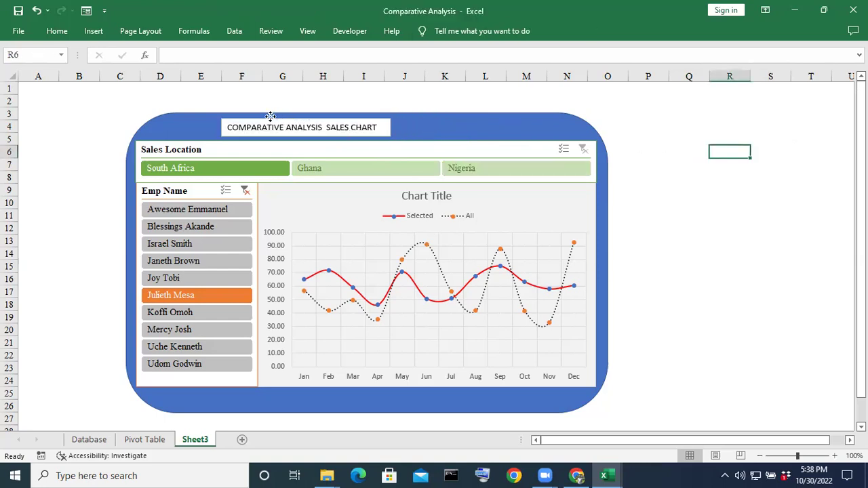
Nudge the rounded rectangle slightly to the right and down behind the dashboard elements.
{"action": "left_click", "coordinate": [278, 118]}
{"action": "double_click", "coordinate": [285, 127]}
{"action": "left_click", "coordinate": [689, 152]}
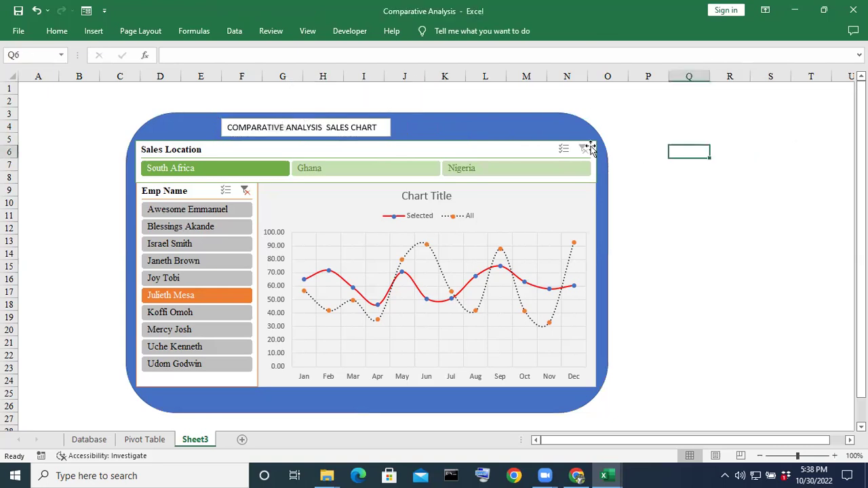
{"action": "mouse_move", "coordinate": [292, 115]}
{"action": "left_mouse_down"}
{"action": "mouse_move", "coordinate": [308, 117]}
{"action": "mouse_move", "coordinate": [281, 120]}
{"action": "mouse_move", "coordinate": [303, 120]}
{"action": "left_mouse_up"}
{"action": "left_click", "coordinate": [304, 117]}
{"action": "left_click", "coordinate": [685, 176]}
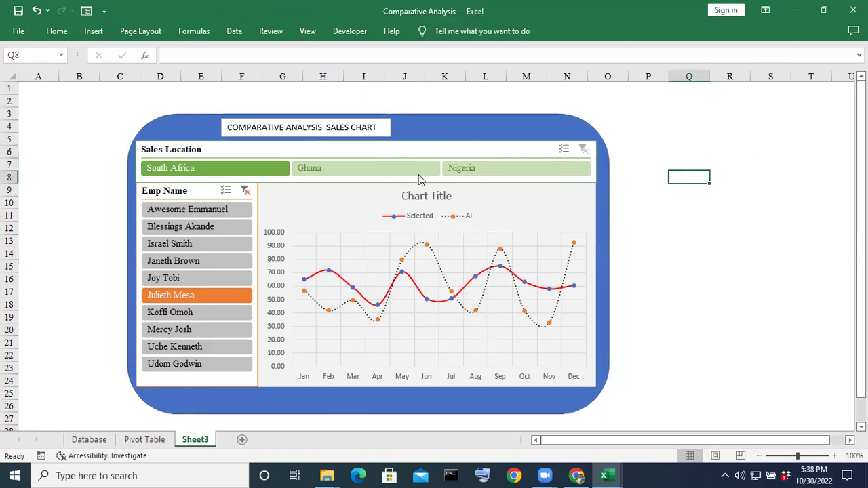
Move the title text box to the right so it sits roughly centred just above the Sales Location slicer.
{"action": "double_click", "coordinate": [292, 127]}
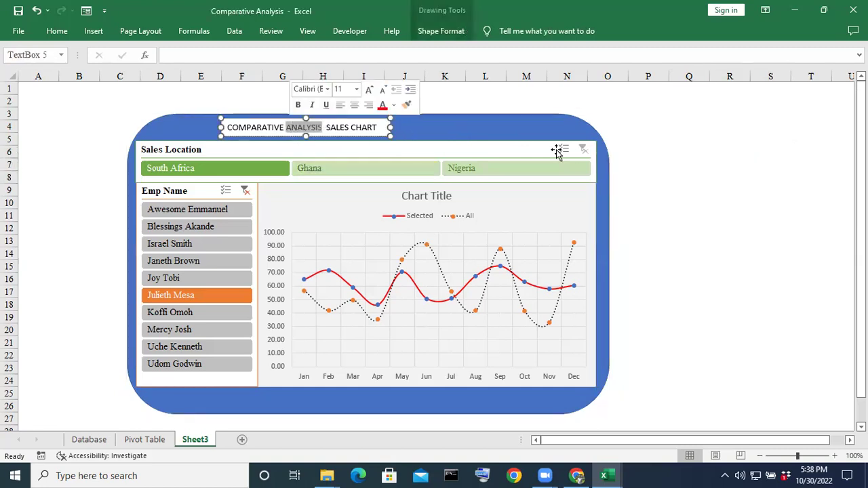
{"action": "left_click", "coordinate": [649, 149]}
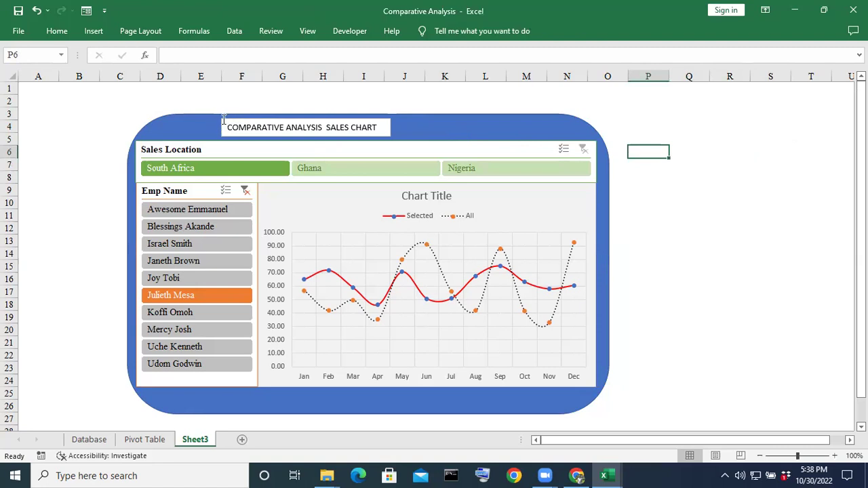
{"action": "left_click", "coordinate": [218, 120]}
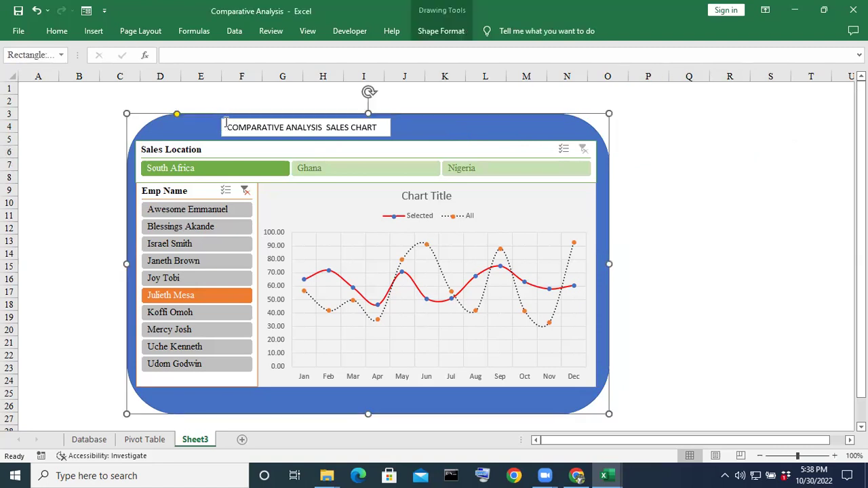
{"action": "left_click", "coordinate": [226, 122]}
{"action": "left_click_drag", "start_coordinate": [232, 119], "coordinate": [274, 123]}
{"action": "left_click", "coordinate": [763, 138]}
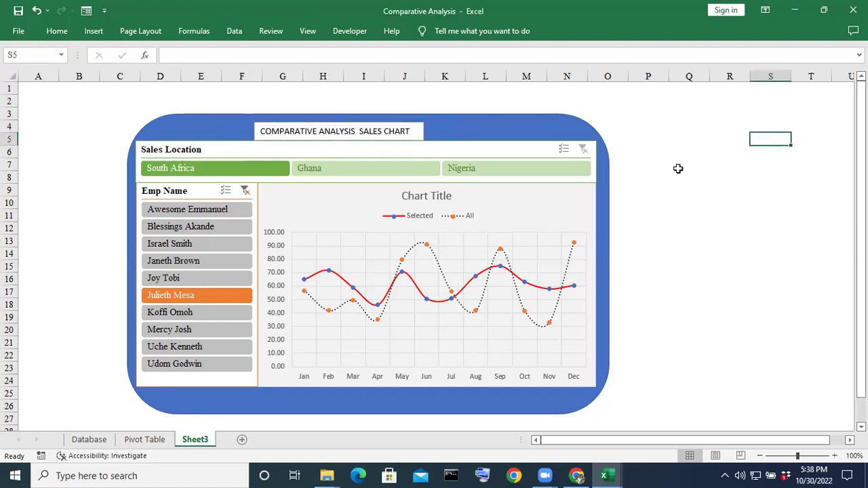
{"action": "left_click", "coordinate": [316, 126]}
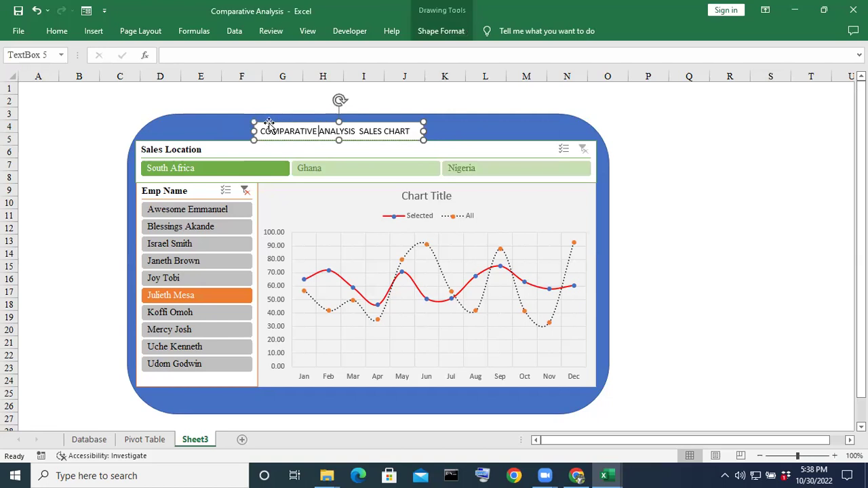
{"action": "left_click_drag", "start_coordinate": [265, 122], "coordinate": [288, 124]}
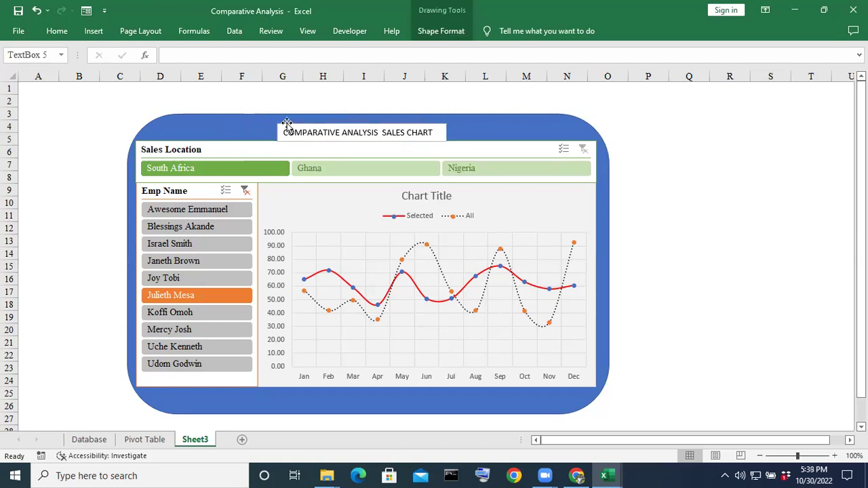
{"action": "left_click", "coordinate": [706, 160]}
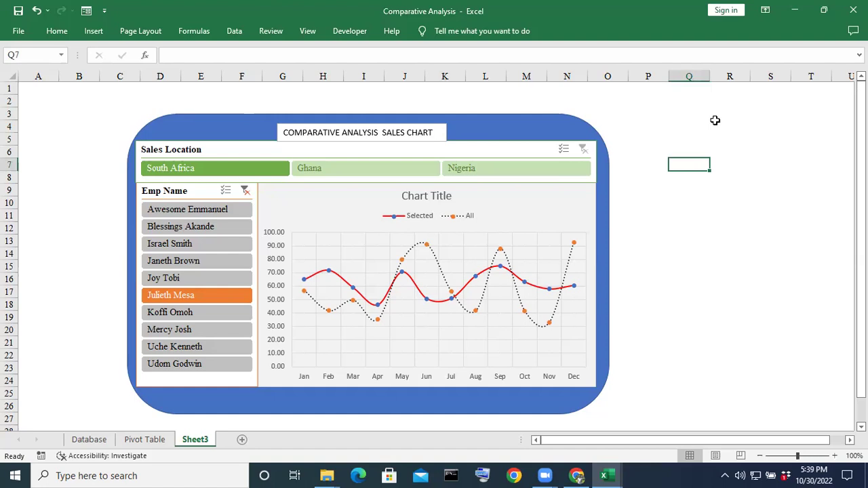
Fill the title text box with Blue, Accent 1 to match the rounded rectangle.
{"action": "left_click", "coordinate": [435, 129]}
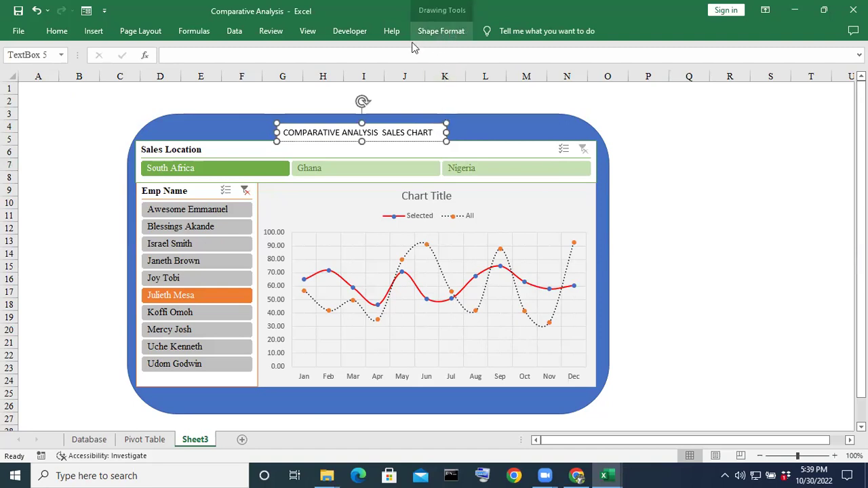
{"action": "left_click", "coordinate": [451, 34]}
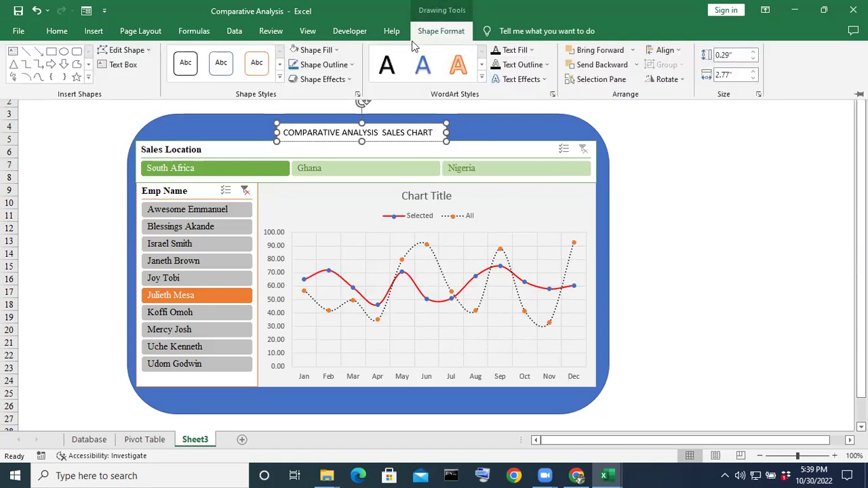
{"action": "left_click", "coordinate": [337, 50]}
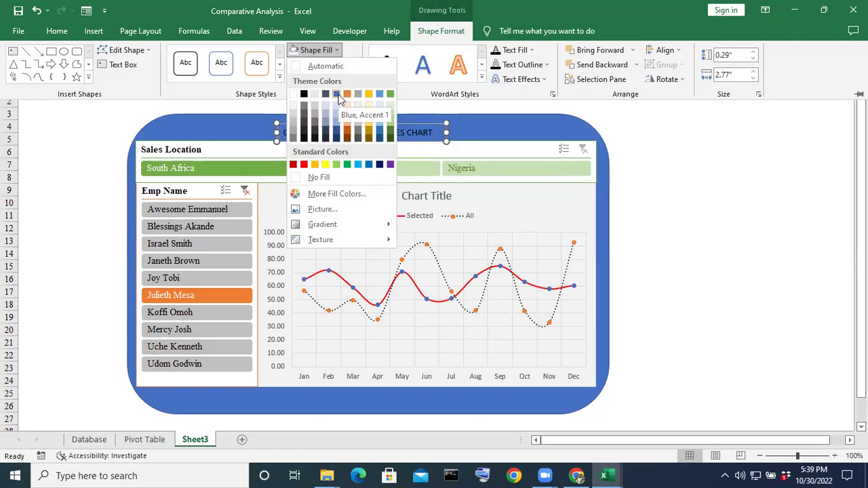
{"action": "left_click", "coordinate": [337, 94]}
{"action": "left_click", "coordinate": [731, 251]}
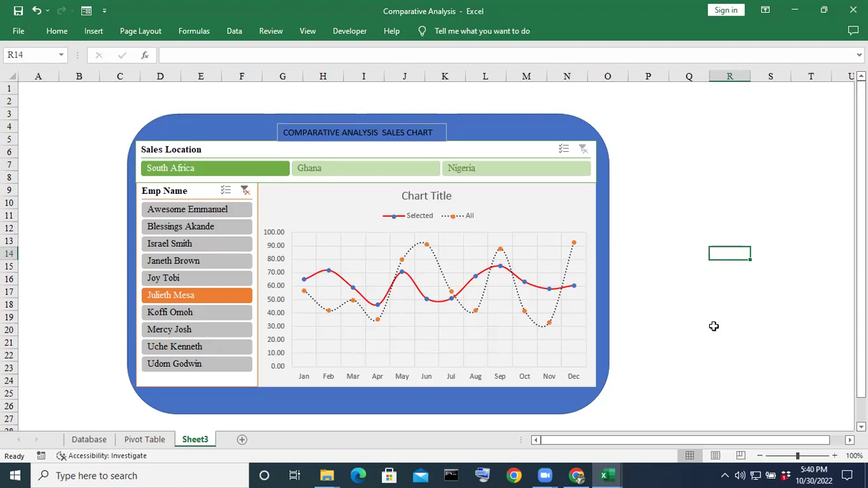
Fill the title text box with Blue, Accent 1 again and remove its outline.
{"action": "left_click", "coordinate": [753, 166]}
{"action": "left_click", "coordinate": [430, 125]}
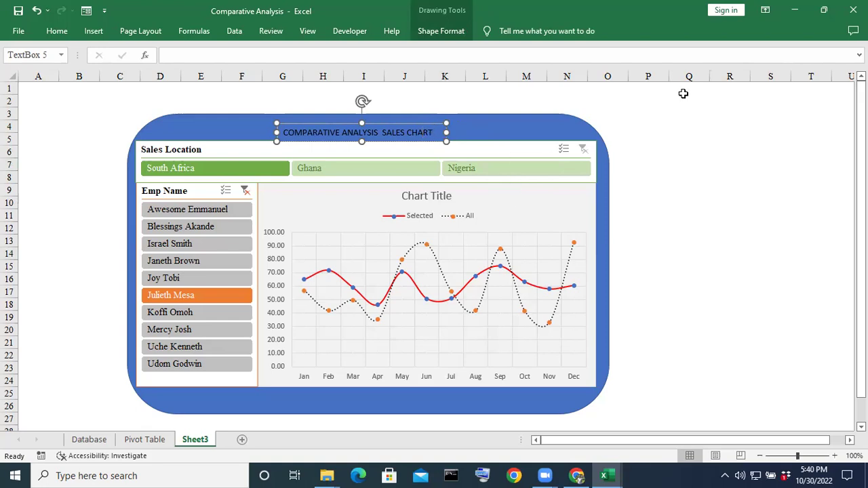
{"action": "left_click", "coordinate": [689, 125]}
{"action": "left_click", "coordinate": [400, 127]}
{"action": "left_click", "coordinate": [439, 32]}
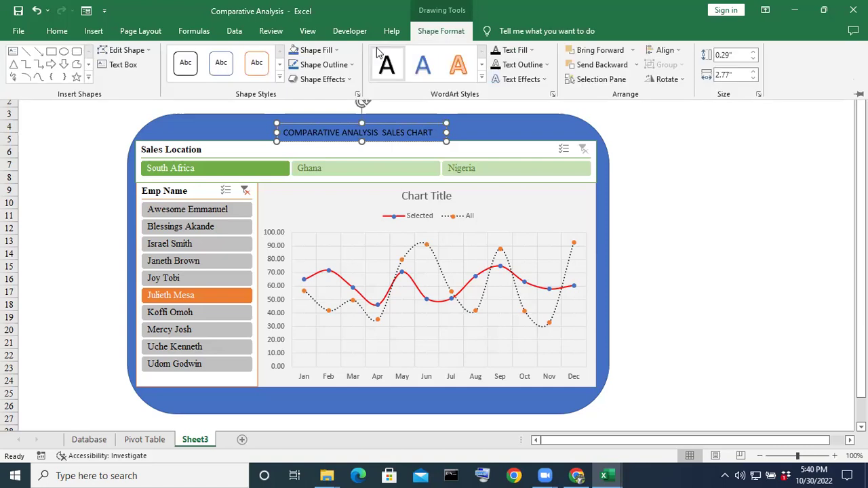
{"action": "left_click", "coordinate": [336, 51]}
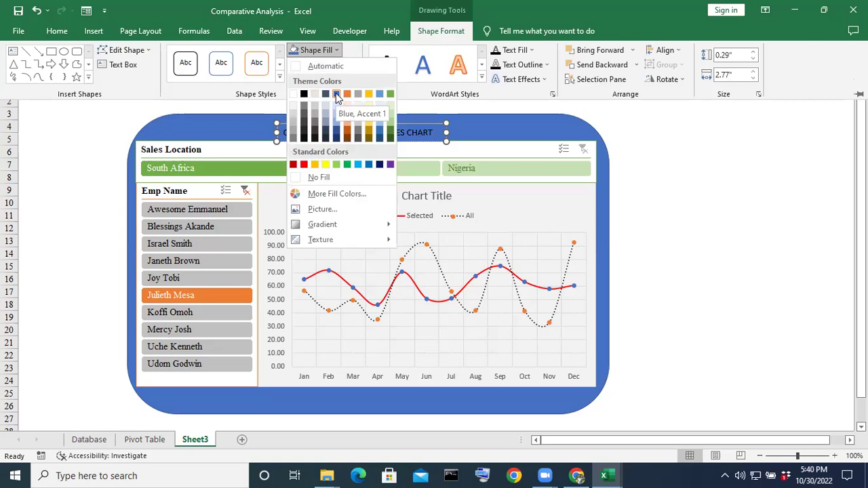
{"action": "left_click", "coordinate": [336, 94]}
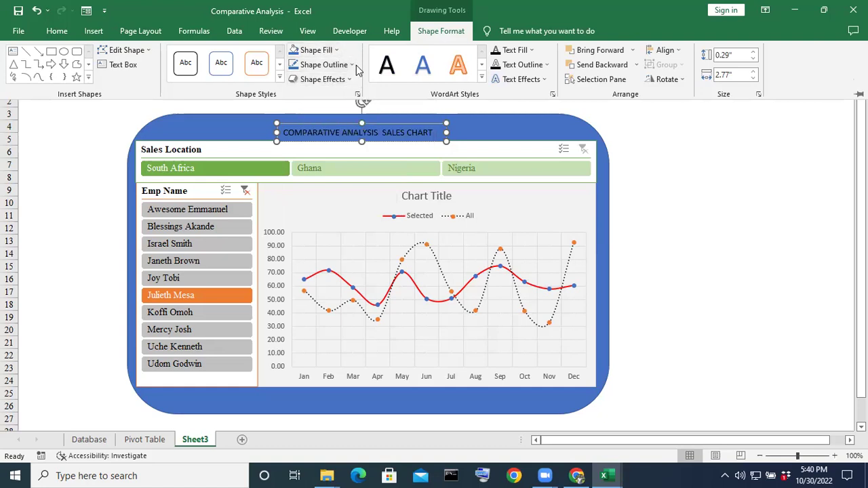
{"action": "left_click", "coordinate": [353, 65]}
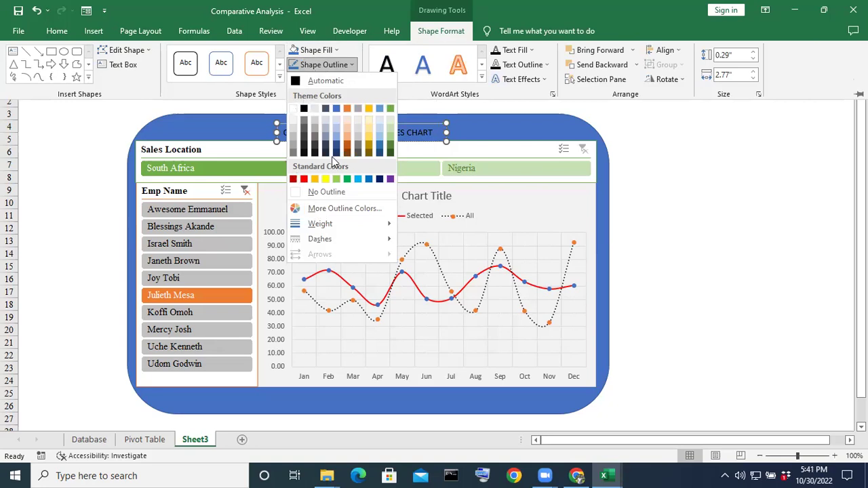
{"action": "left_click", "coordinate": [296, 194]}
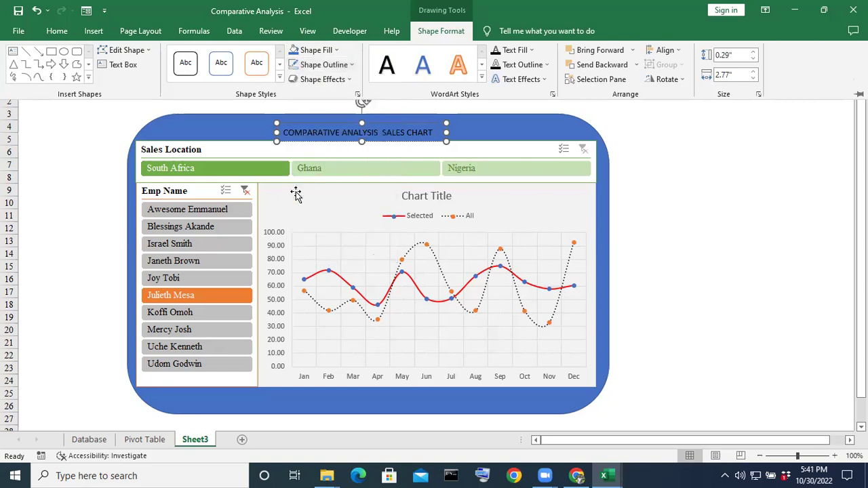
{"action": "key", "text": "ctrl+F1"}
{"action": "left_click", "coordinate": [722, 190]}
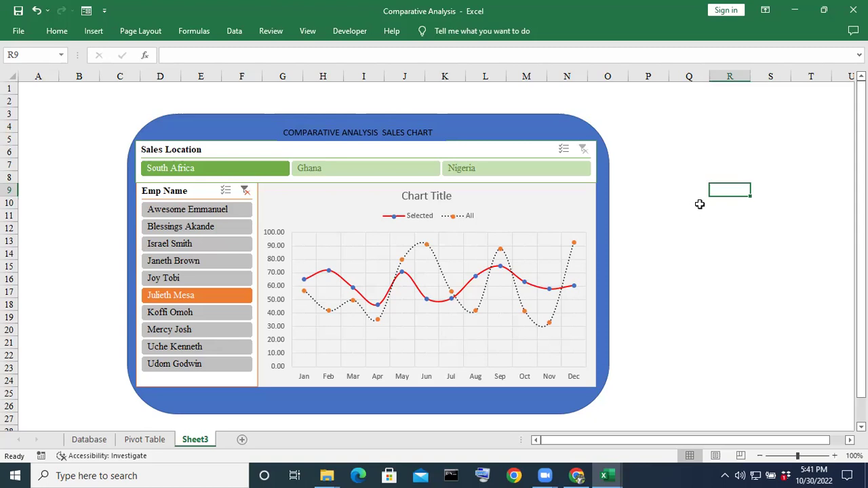
Switch to the Comparative Analysis Chart workbook and filter its dashboard to the second employee in the Emp Name slicer.
{"action": "key", "text": "XF86AudioRaiseVolume"}
{"action": "left_click", "coordinate": [612, 475]}
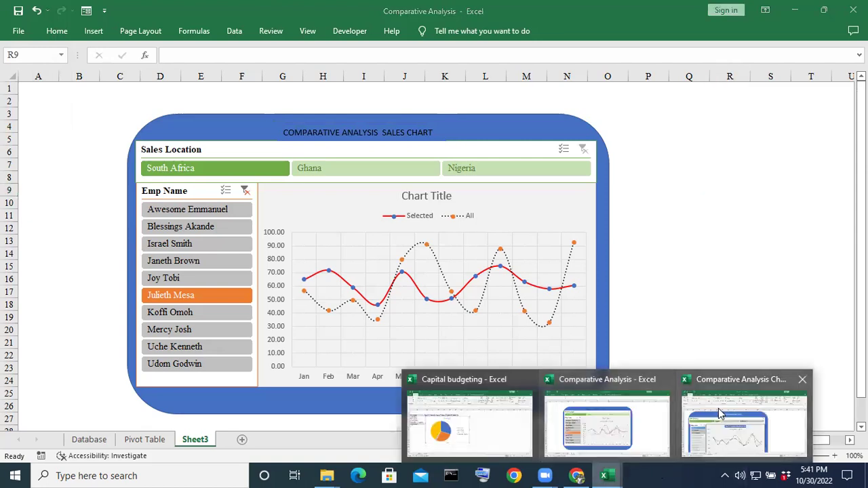
{"action": "left_click", "coordinate": [744, 420]}
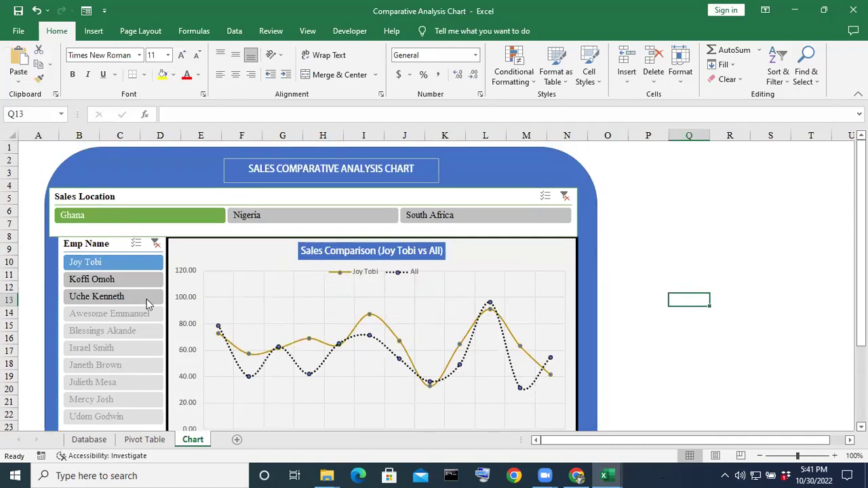
{"action": "left_click", "coordinate": [111, 281]}
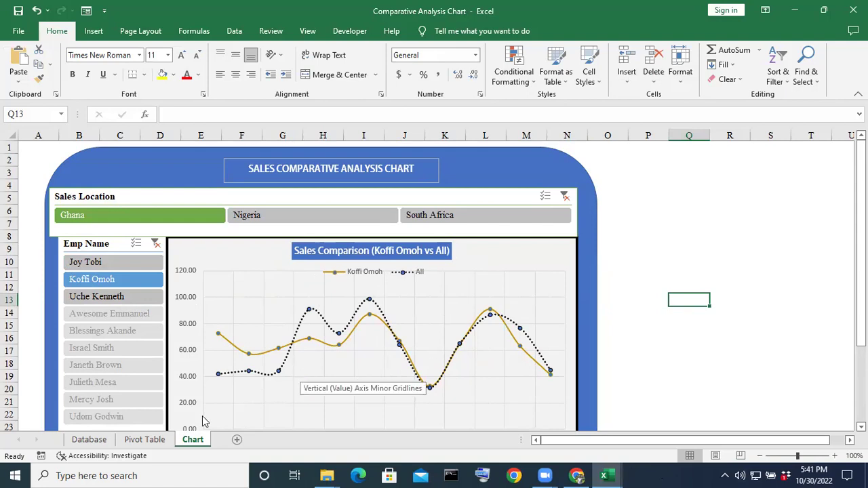
Examine the formulas behind the selected-employee label in J2 and the column heading in I5 on the reference workbook's Pivot Table sheet.
{"action": "left_click", "coordinate": [142, 440]}
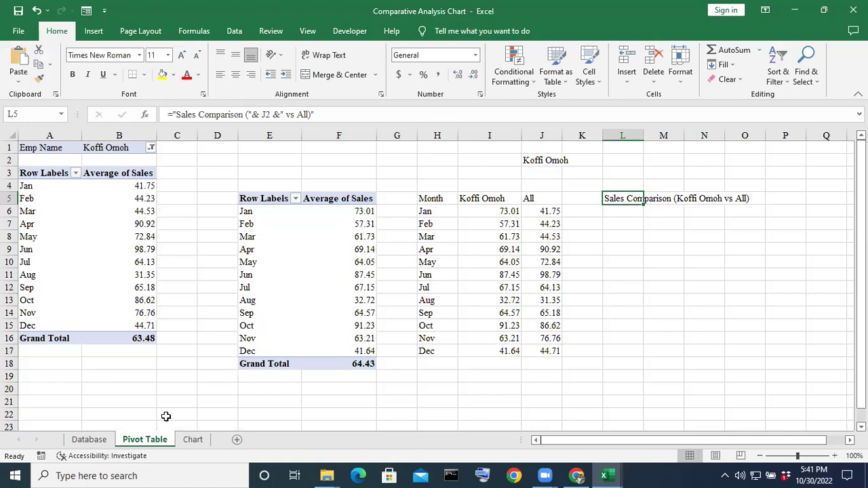
{"action": "left_click", "coordinate": [541, 163]}
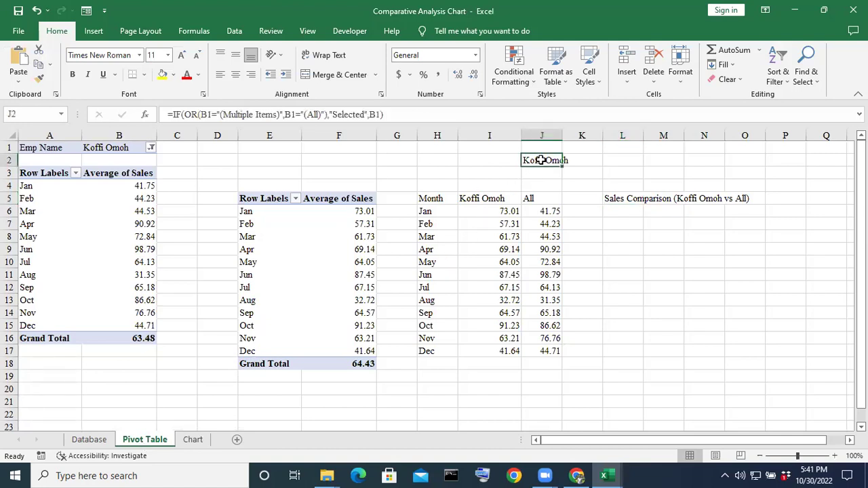
{"action": "left_click", "coordinate": [480, 196]}
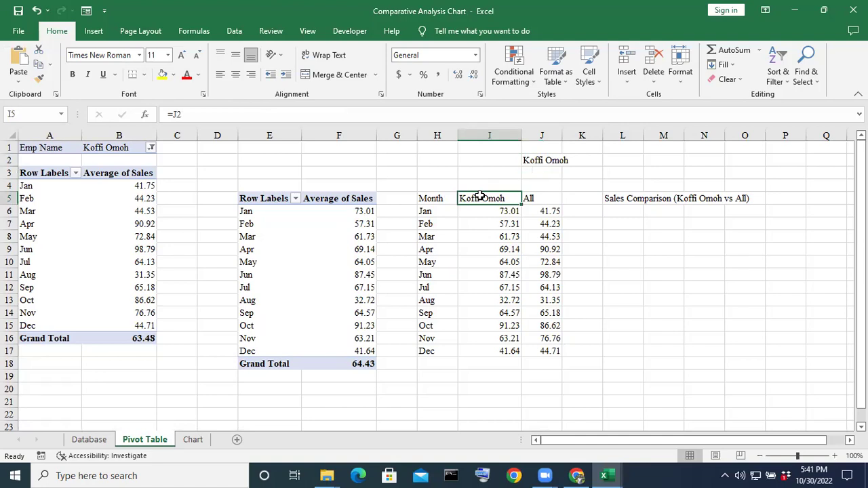
{"action": "left_click", "coordinate": [603, 475]}
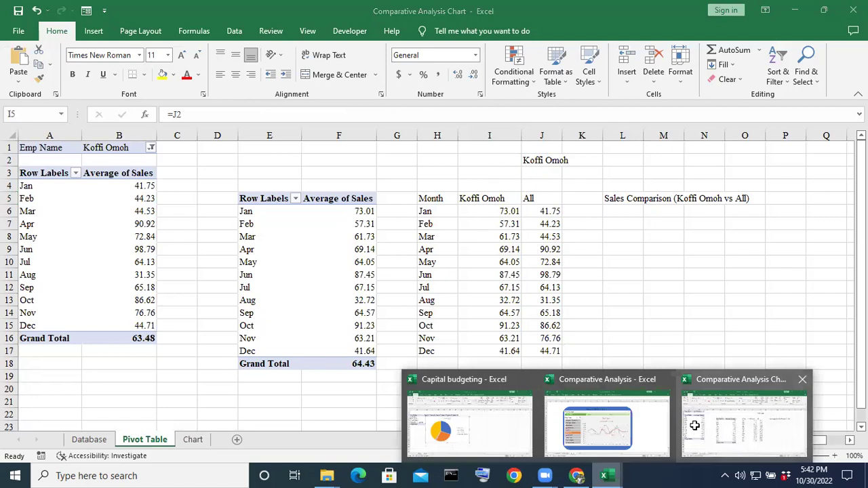
{"action": "left_click", "coordinate": [696, 428]}
{"action": "left_click", "coordinate": [665, 324]}
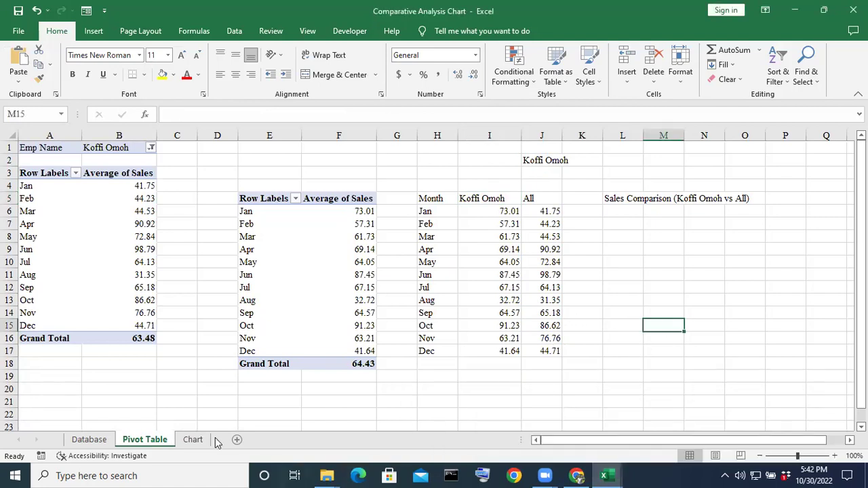
Return to the Comparative Analysis workbook and examine the Emp Name filter choices in B1 on the Pivot Table sheet.
{"action": "left_click", "coordinate": [601, 475]}
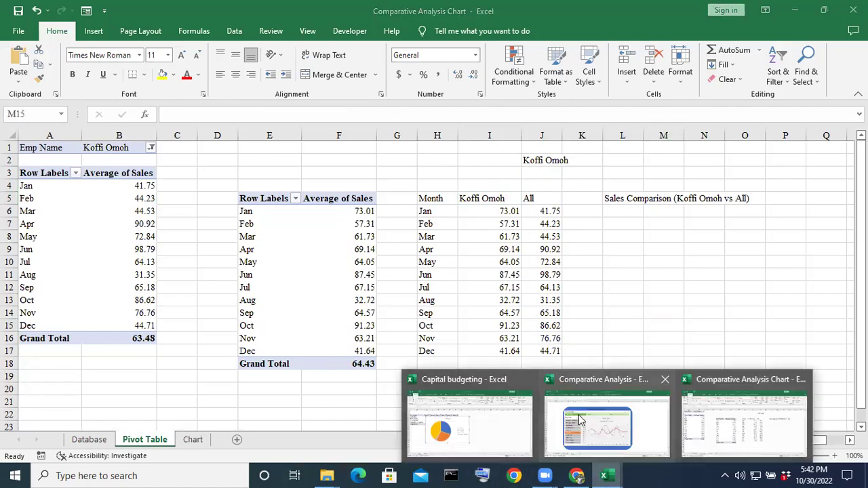
{"action": "left_click", "coordinate": [608, 404]}
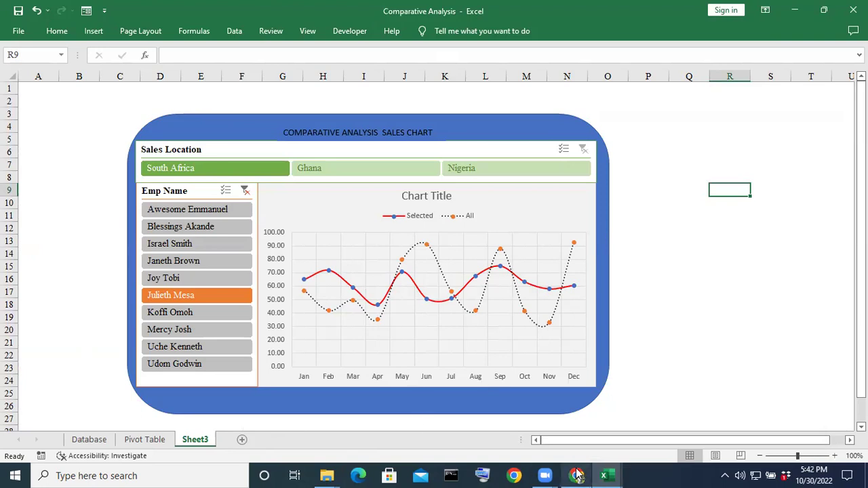
{"action": "mouse_move", "coordinate": [577, 474]}
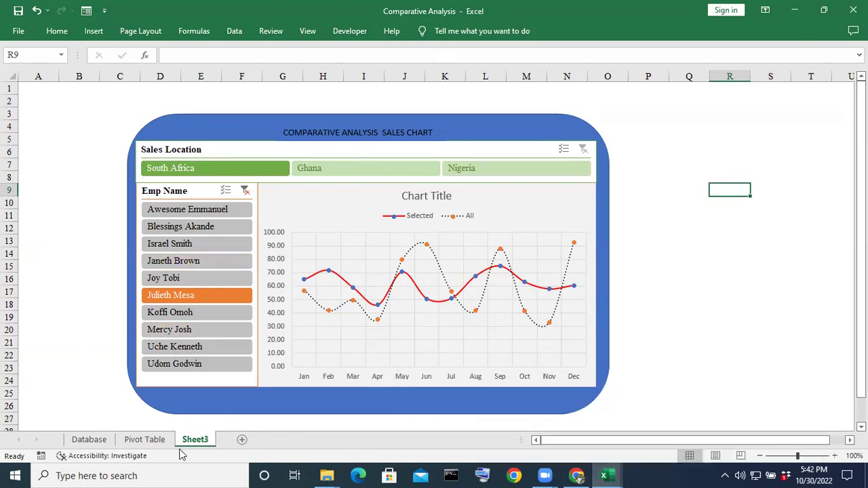
{"action": "left_click", "coordinate": [145, 440]}
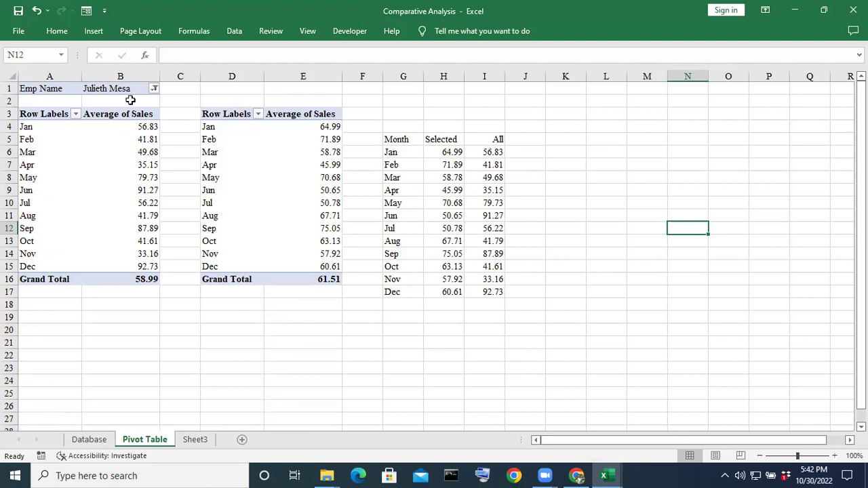
{"action": "left_click", "coordinate": [154, 89]}
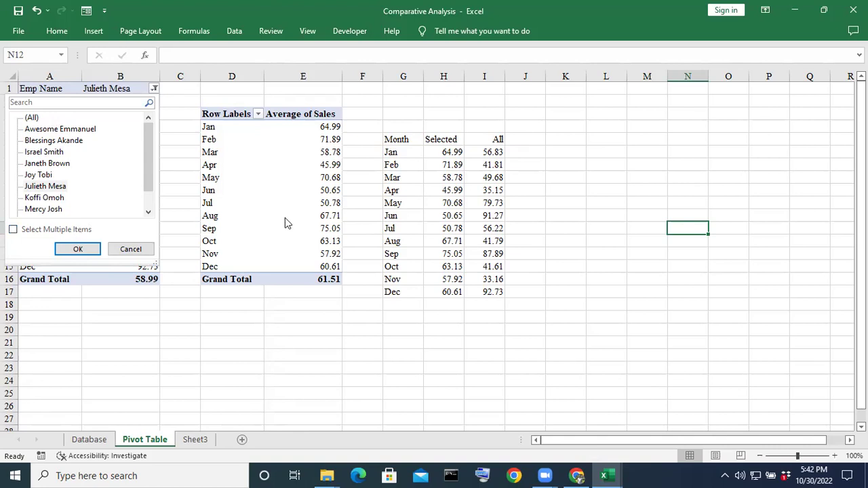
{"action": "left_click", "coordinate": [679, 174]}
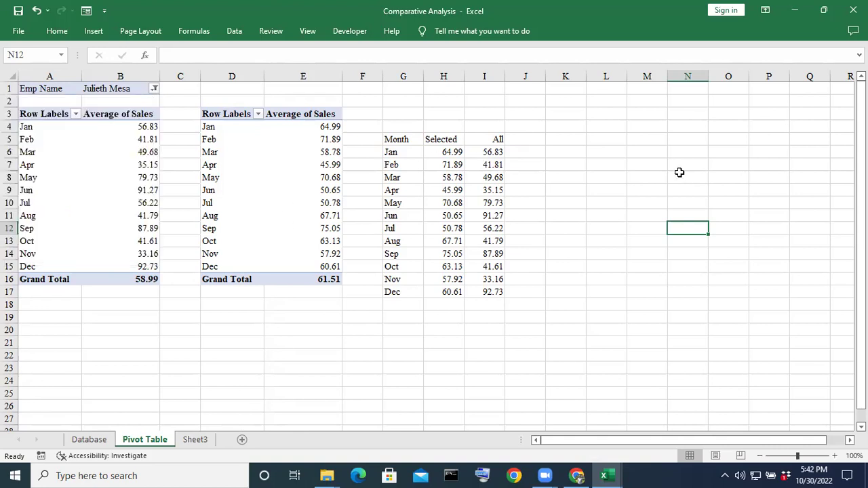
{"action": "left_click", "coordinate": [513, 103]}
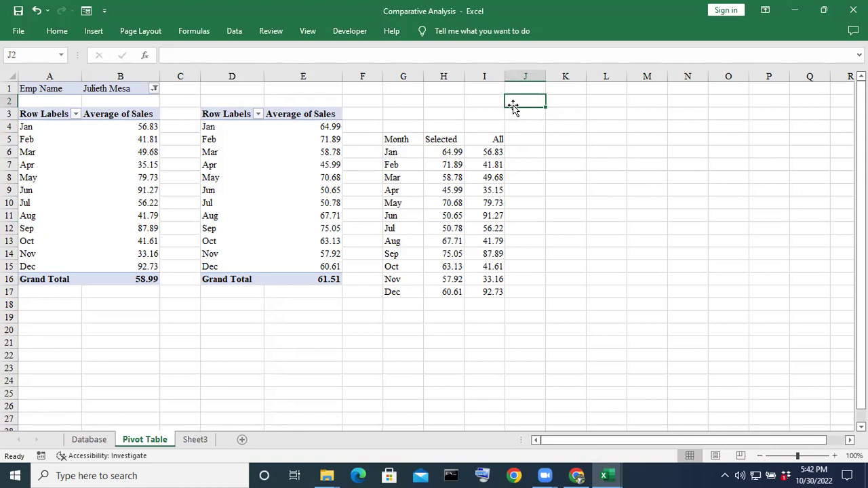
{"action": "type", "text": "="}
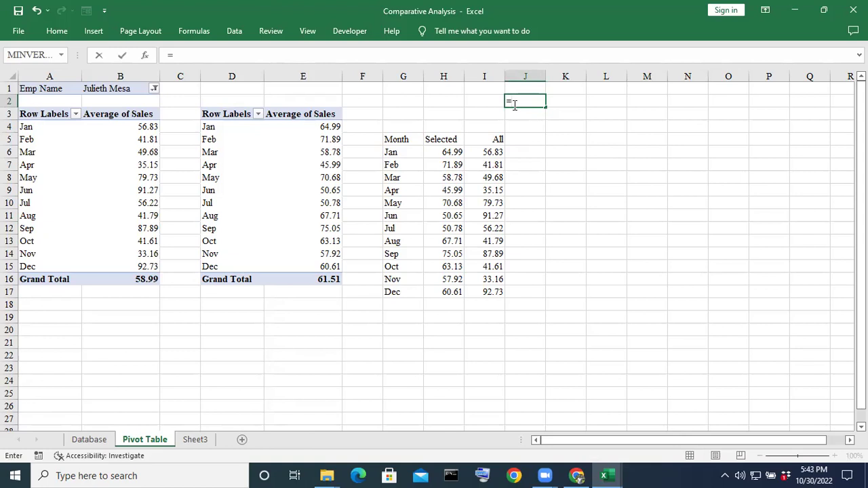
{"action": "type", "text": "i"}
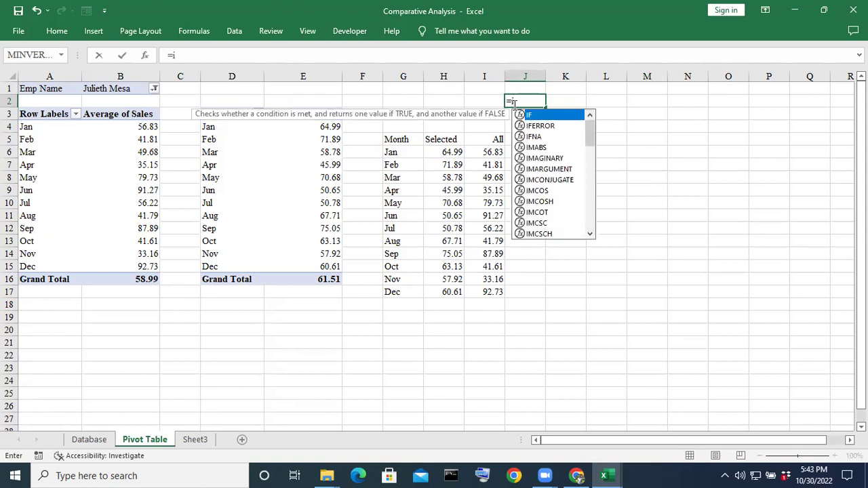
{"action": "type", "text": "f"}
{"action": "key", "text": "BackSpace"}
{"action": "key", "text": "BackSpace"}
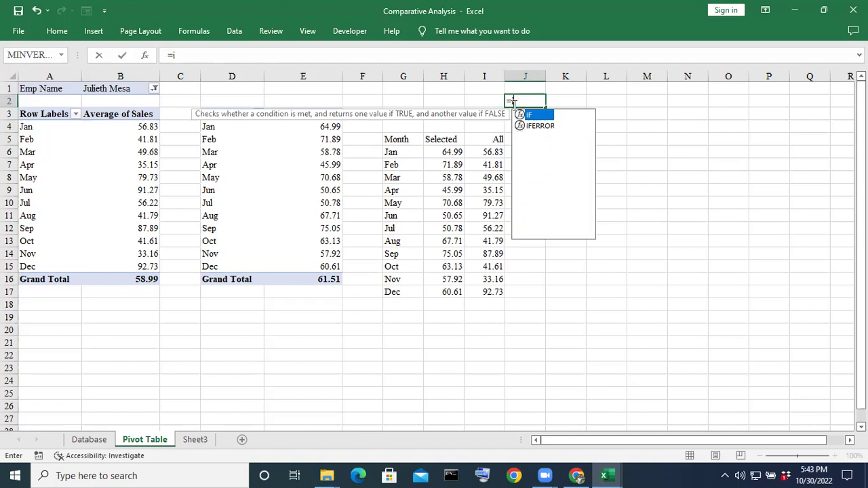
{"action": "type", "text": "IF"}
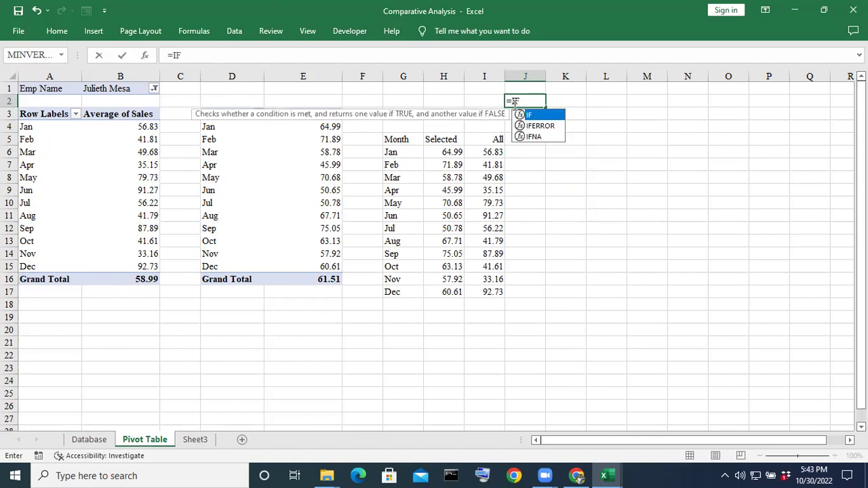
{"action": "type", "text": "("}
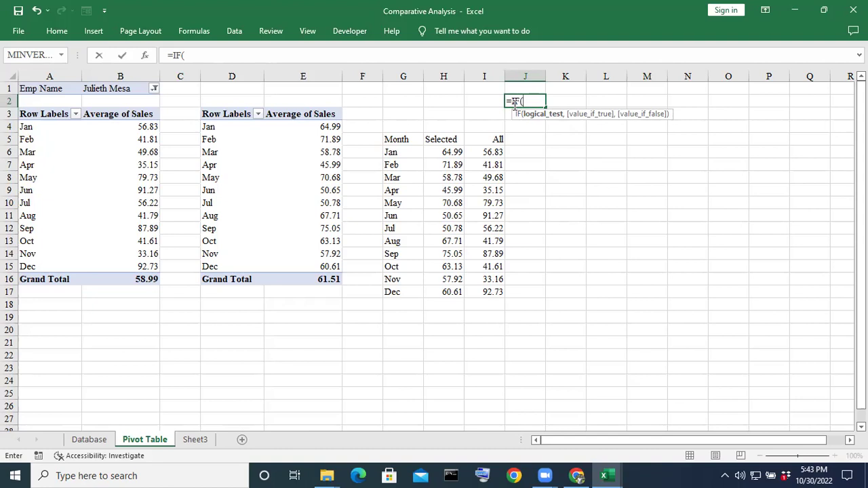
{"action": "type", "text": "OR"}
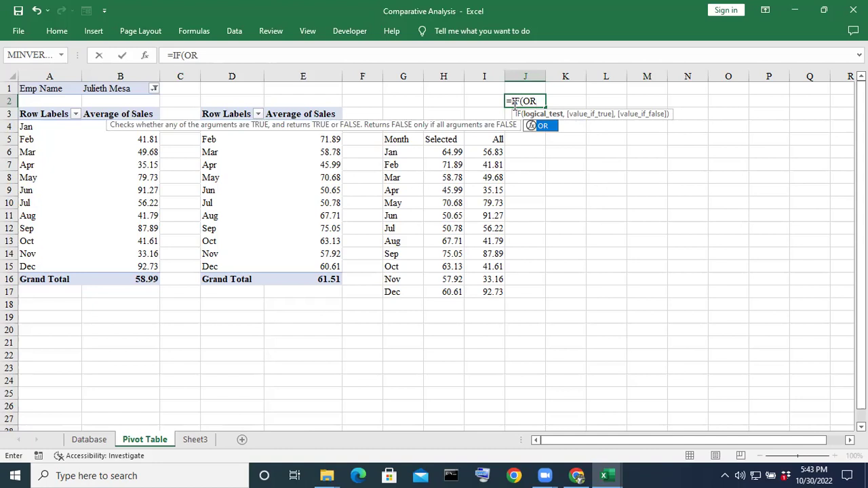
{"action": "type", "text": "("}
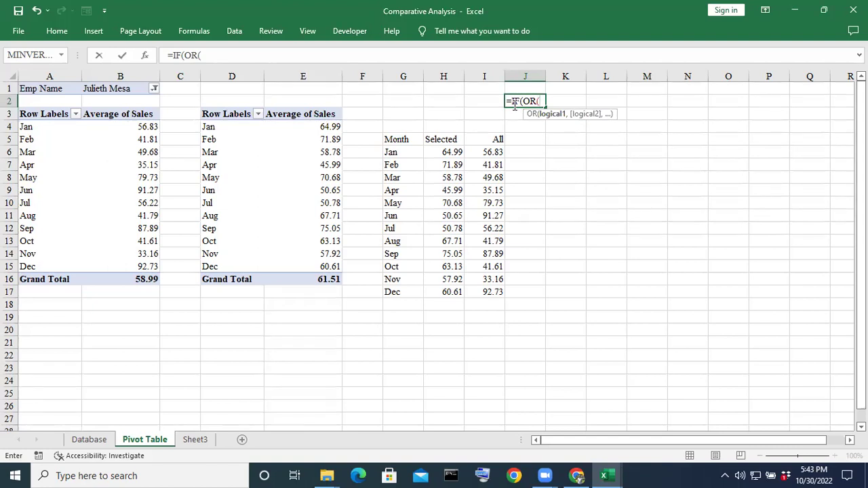
{"action": "key", "text": "BackSpace"}
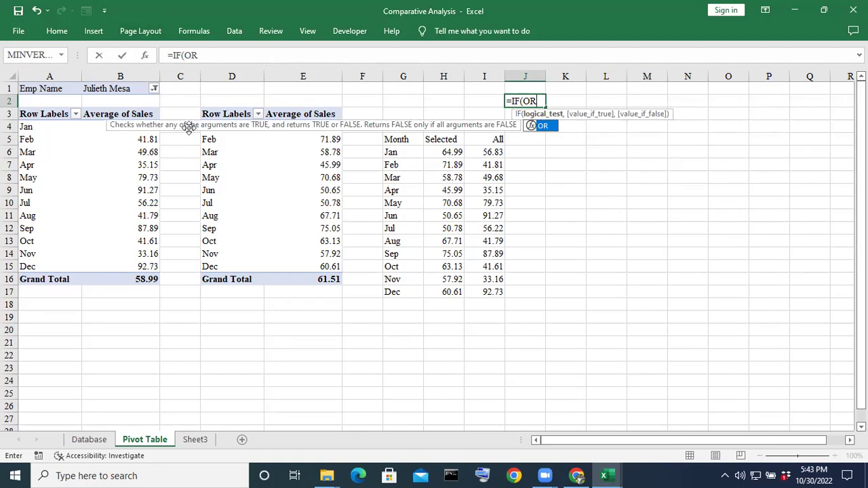
{"action": "left_click", "coordinate": [155, 91]}
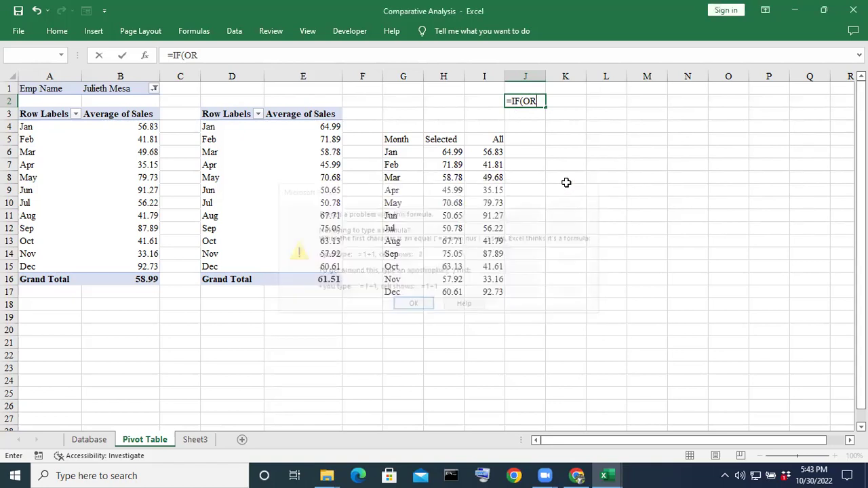
{"action": "left_click", "coordinate": [595, 189]}
{"action": "key", "text": "BackSpace"}
{"action": "key", "text": "BackSpace"}
{"action": "key", "text": "BackSpace"}
{"action": "key", "text": "BackSpace"}
{"action": "key", "text": "BackSpace"}
{"action": "key", "text": "BackSpace"}
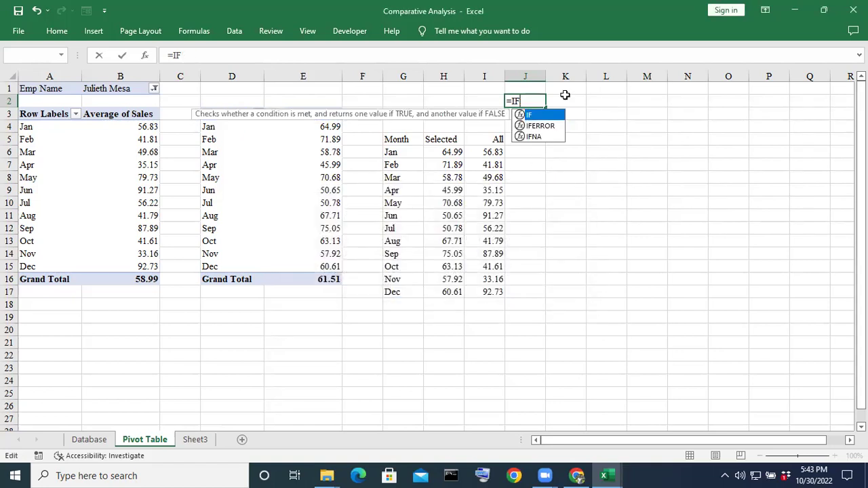
{"action": "left_click", "coordinate": [691, 193]}
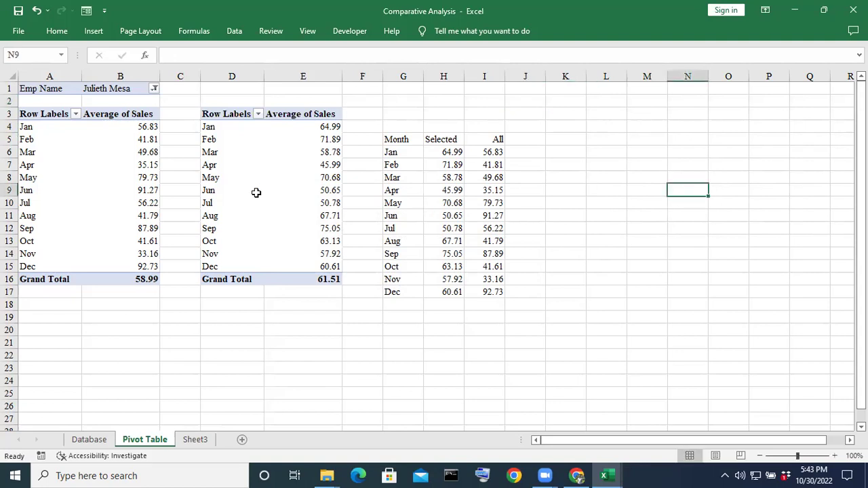
Review the Emp Name filter's (All) entry and Select Multiple Items option, leaving the filter as it is.
{"action": "left_click", "coordinate": [155, 88]}
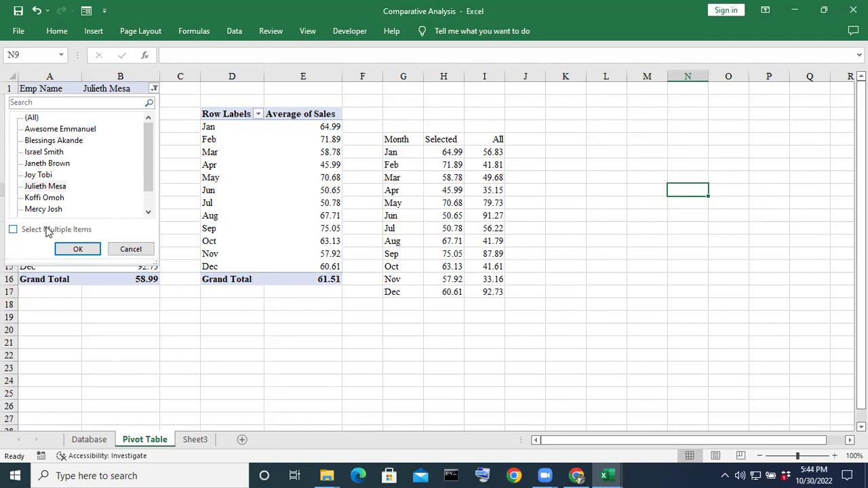
{"action": "left_click", "coordinate": [514, 103]}
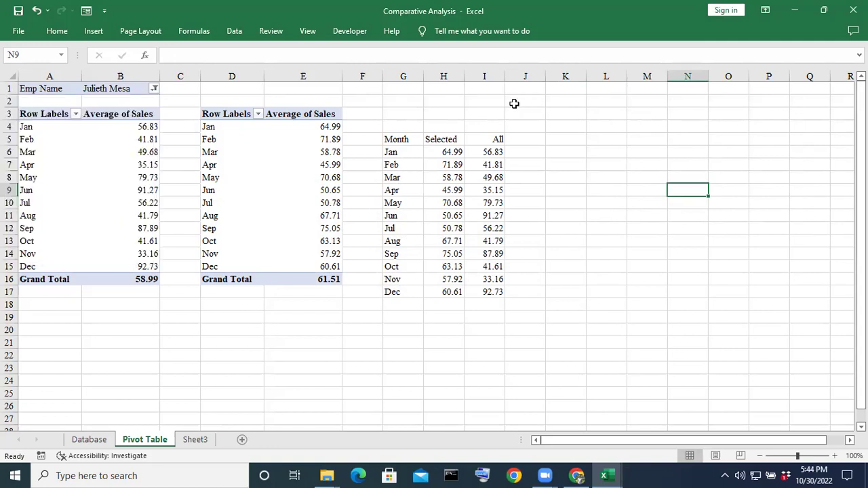
In J2, start an IF formula with an OR test whose first condition is B1="(Multiple Items)".
{"action": "left_click", "coordinate": [514, 103]}
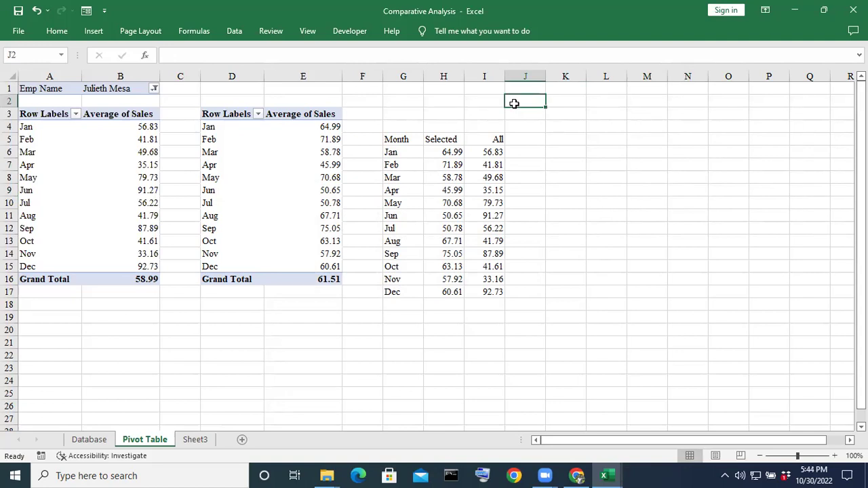
{"action": "type", "text": "=IF"}
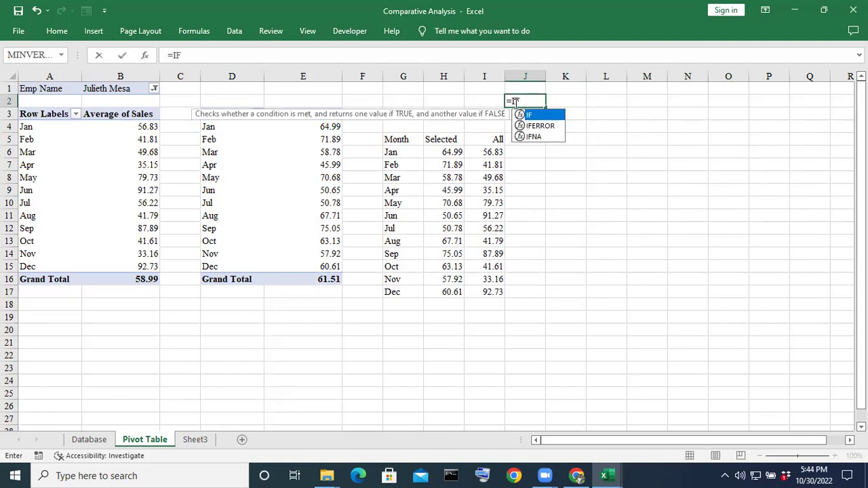
{"action": "type", "text": "("}
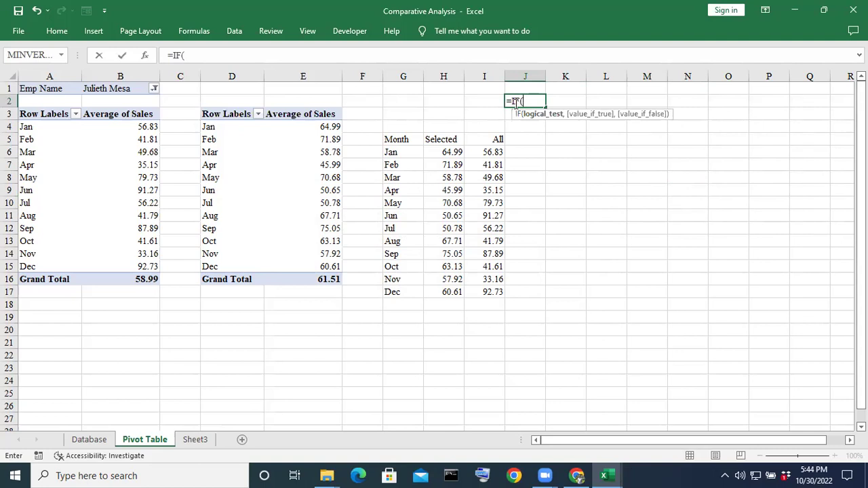
{"action": "type", "text": "OR("}
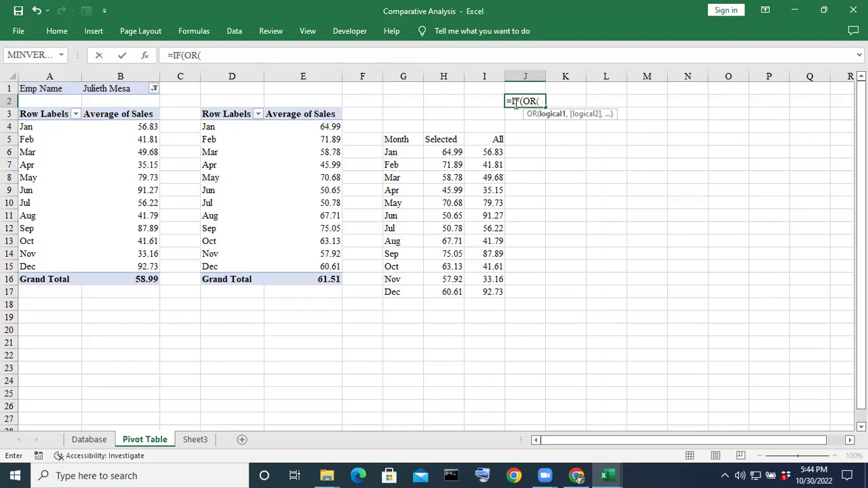
{"action": "left_click", "coordinate": [111, 88]}
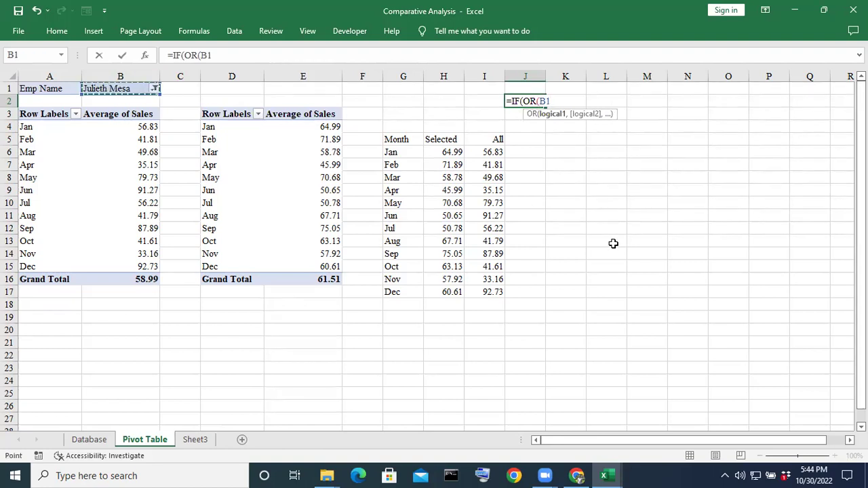
{"action": "type", "text": "="}
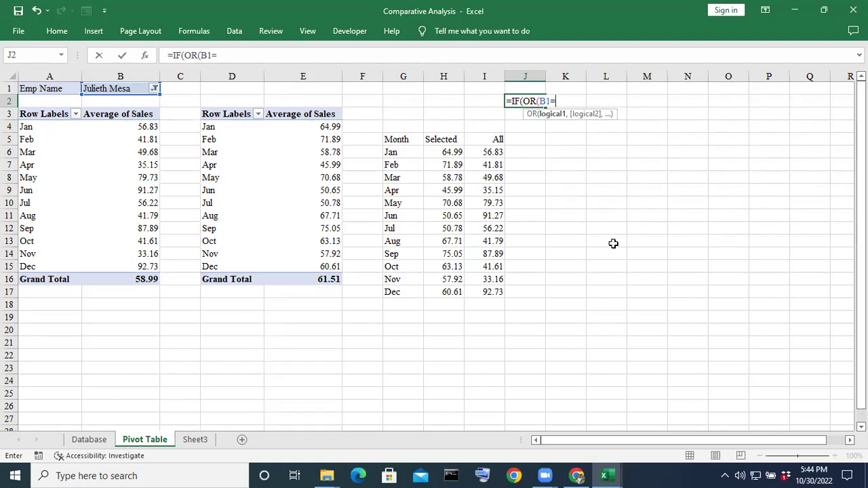
{"action": "type", "text": "\"(Multiple Items"}
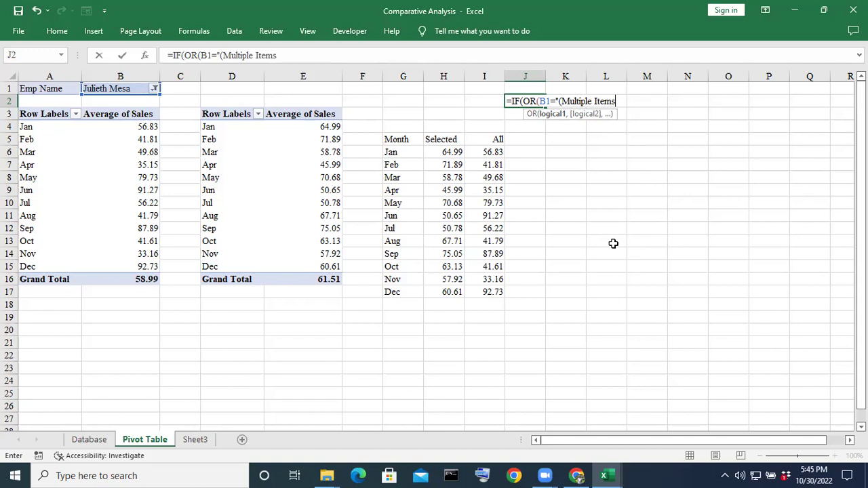
{"action": "type", "text": ")"}
{"action": "type", "text": ","}
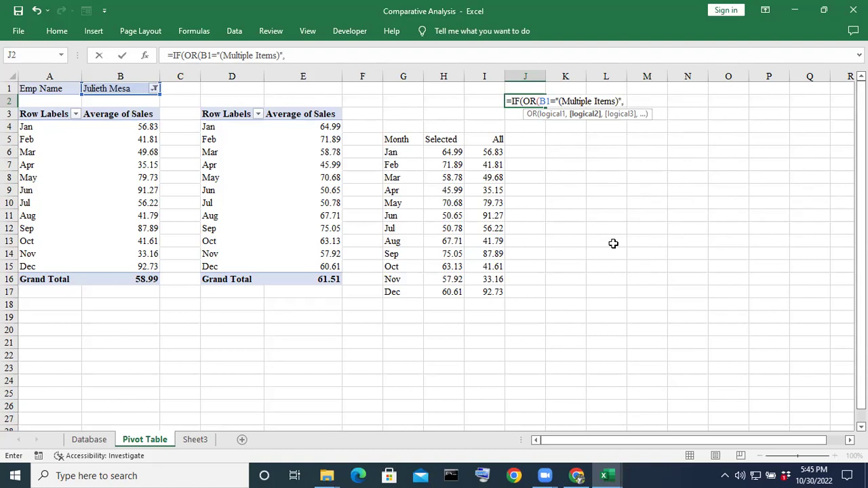
{"action": "key", "text": "BackSpace"}
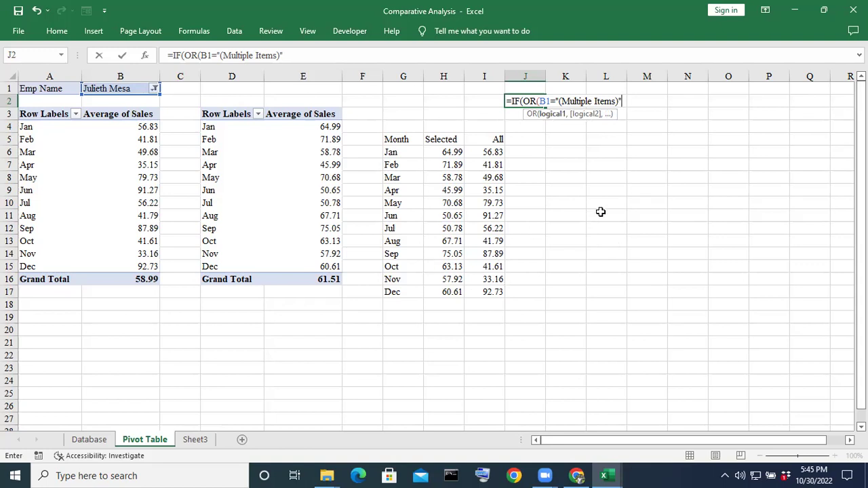
{"action": "type", "text": ","}
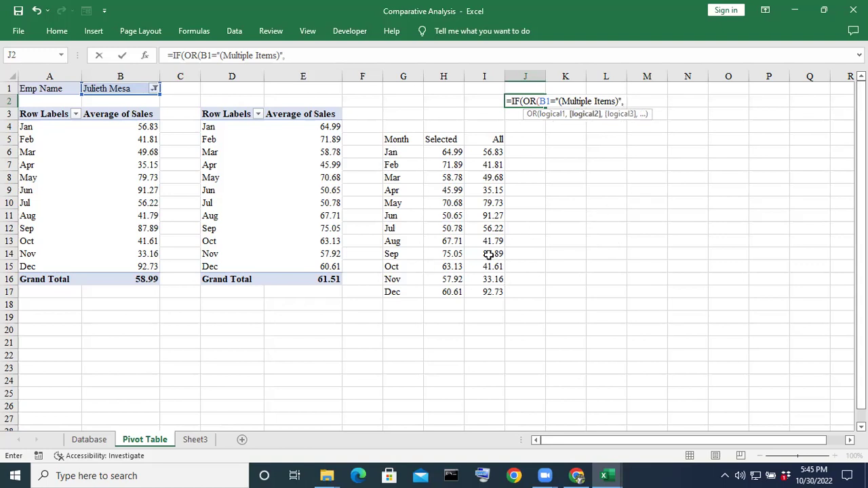
Add B1="(All)" as the second OR condition in the J2 formula and close the OR test.
{"action": "left_click", "coordinate": [112, 89]}
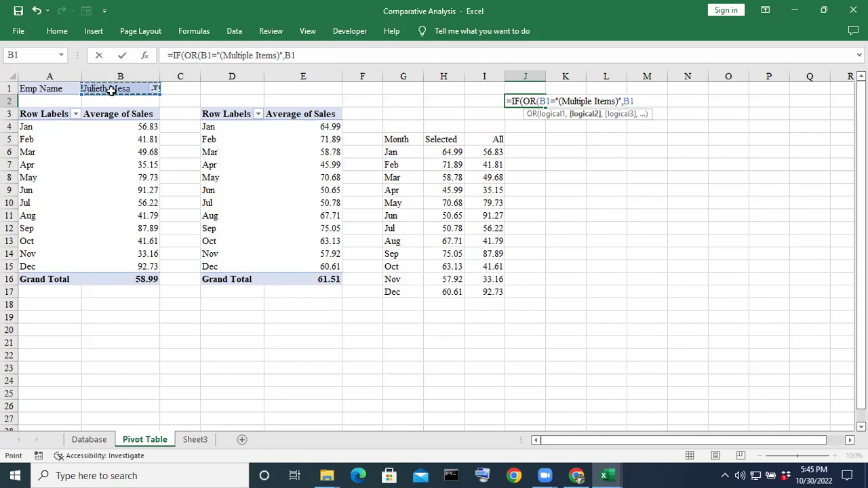
{"action": "type", "text": "="}
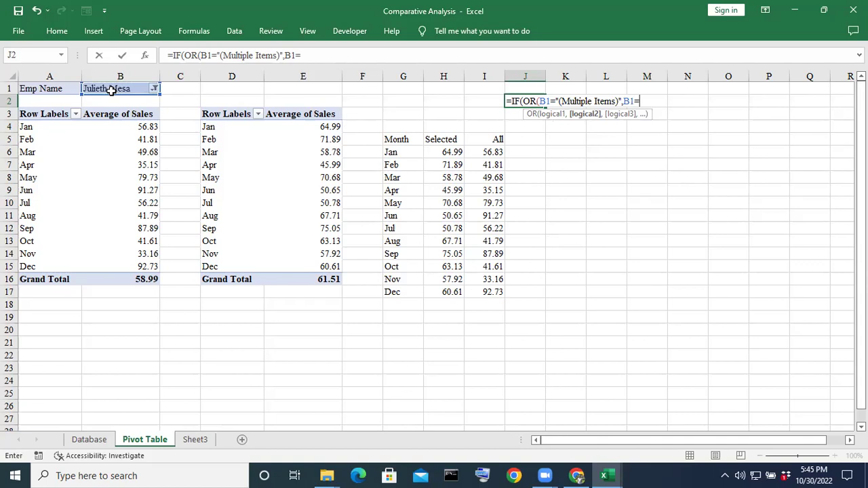
{"action": "type", "text": "\"("}
{"action": "type", "text": "All)"}
{"action": "type", "text": ")"}
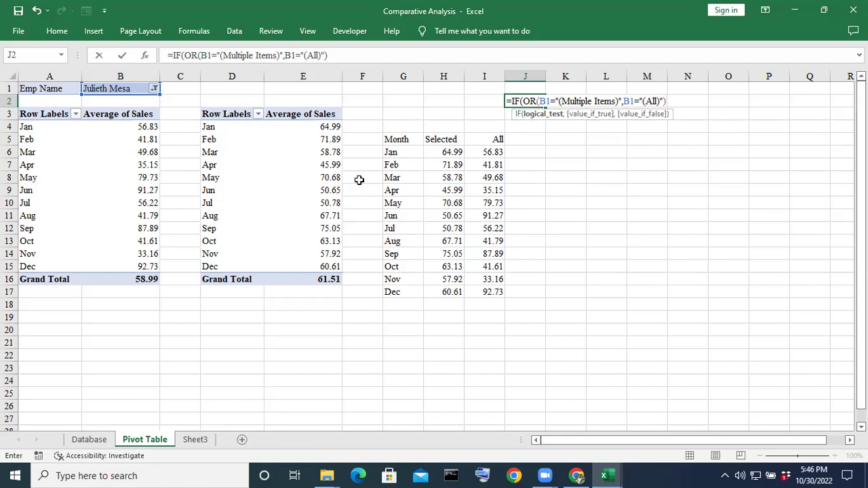
{"action": "type", "text": ","}
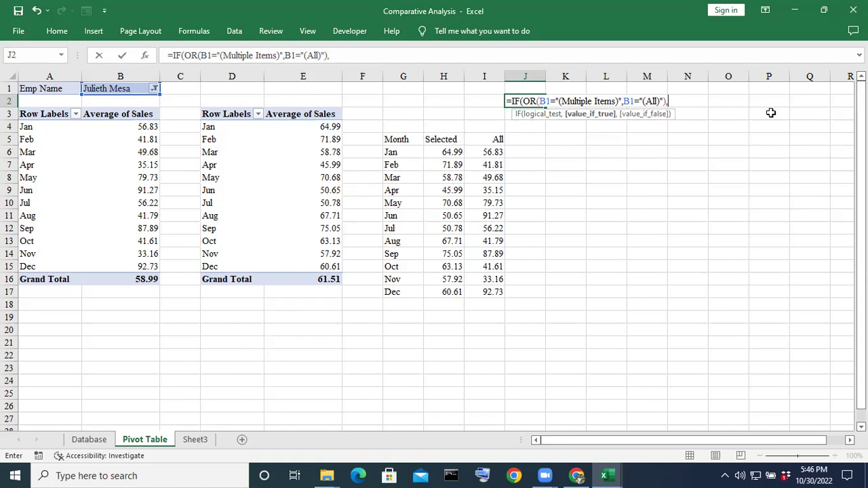
Complete the J2 formula so it returns "Selected" when the test is true and B1 otherwise.
{"action": "type", "text": "\"Selected\""}
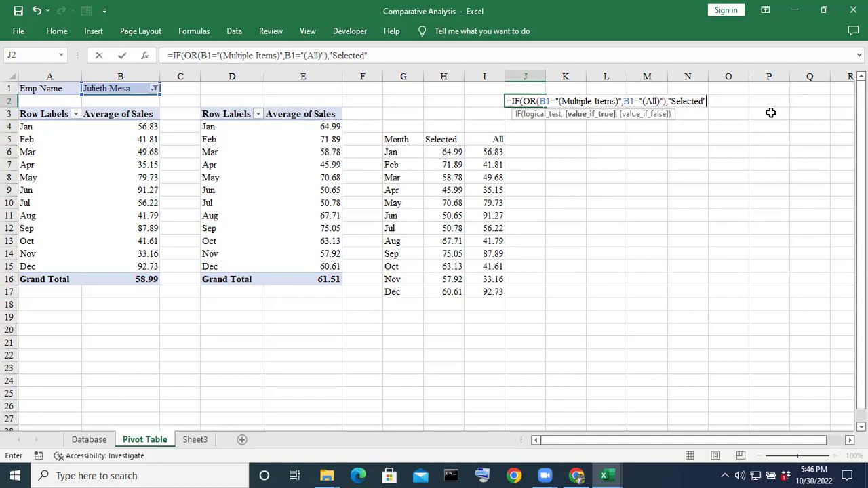
{"action": "type", "text": ","}
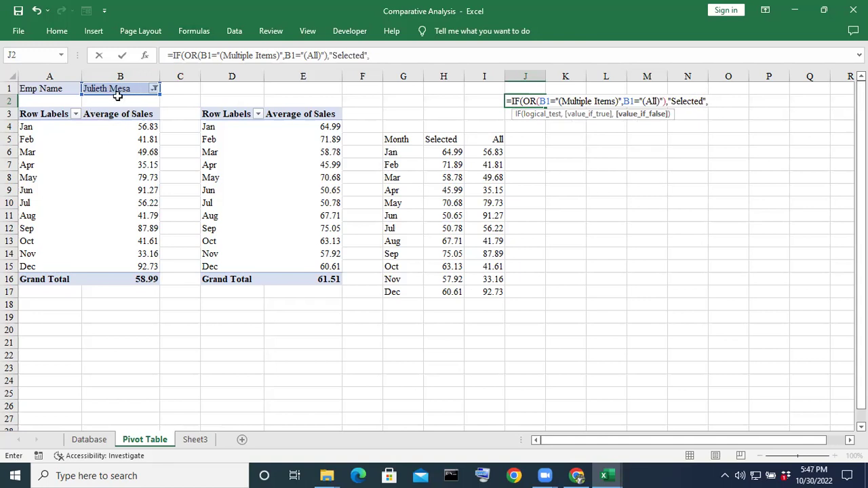
{"action": "left_click", "coordinate": [112, 92]}
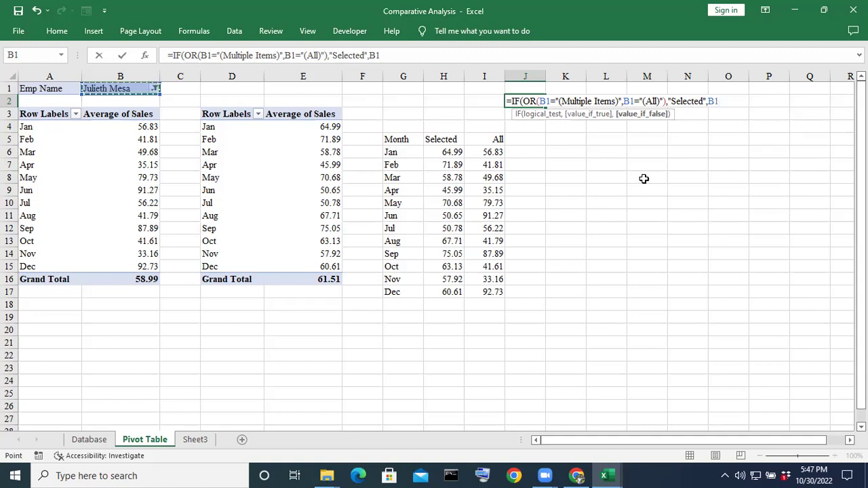
{"action": "type", "text": ")"}
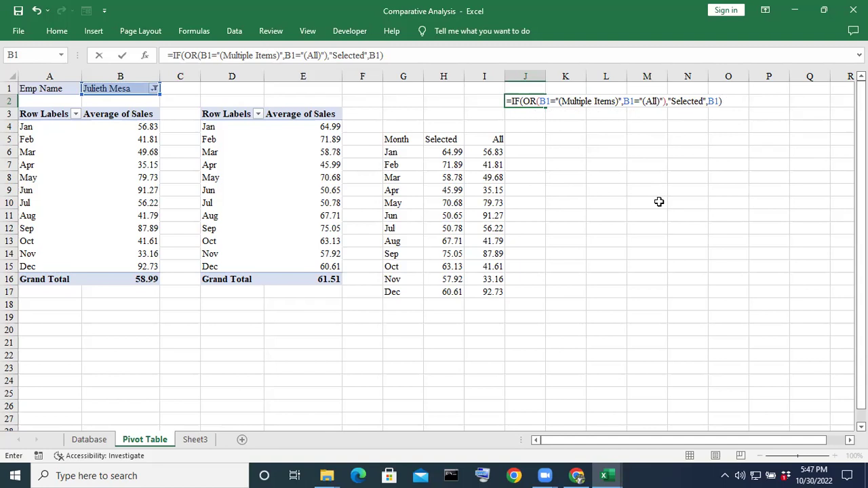
{"action": "key", "text": "Return"}
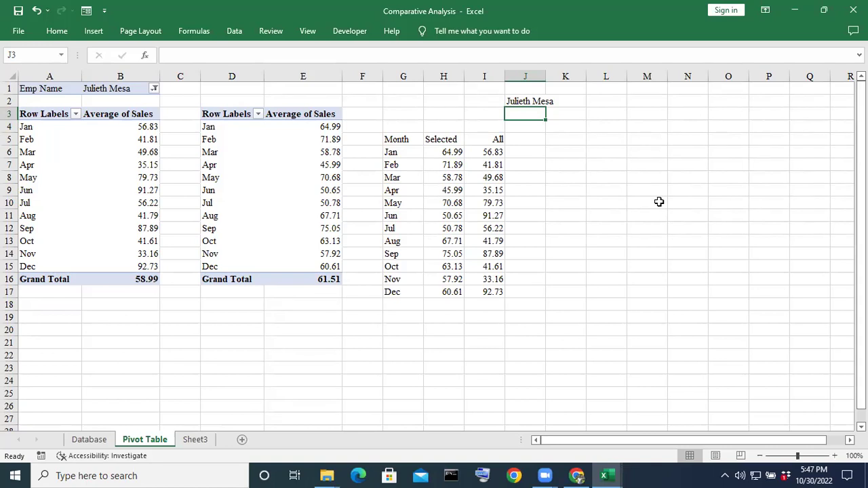
Clear the IF formula from cell J2.
{"action": "left_click", "coordinate": [535, 100]}
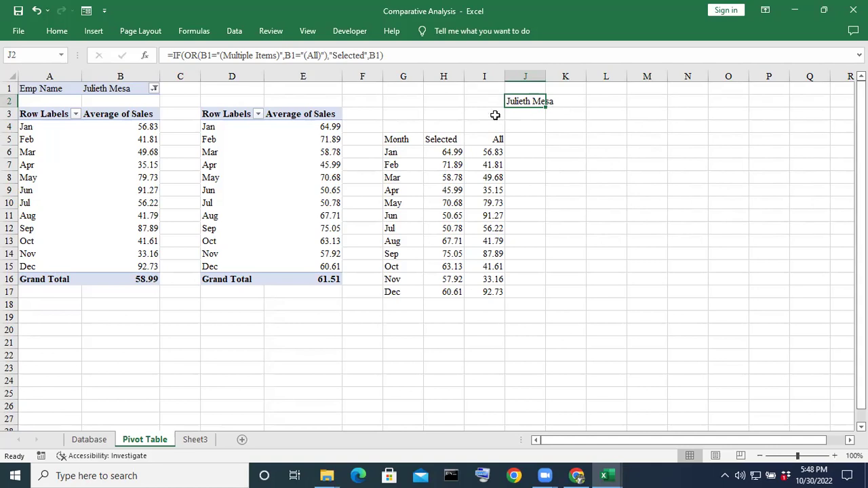
{"action": "left_click", "coordinate": [589, 126]}
{"action": "left_click", "coordinate": [532, 103]}
{"action": "key", "text": "Delete"}
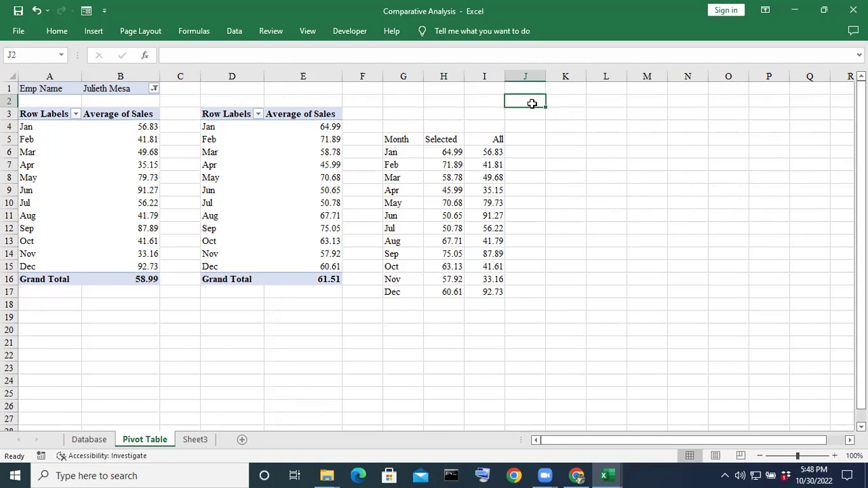
{"action": "type", "text": "="}
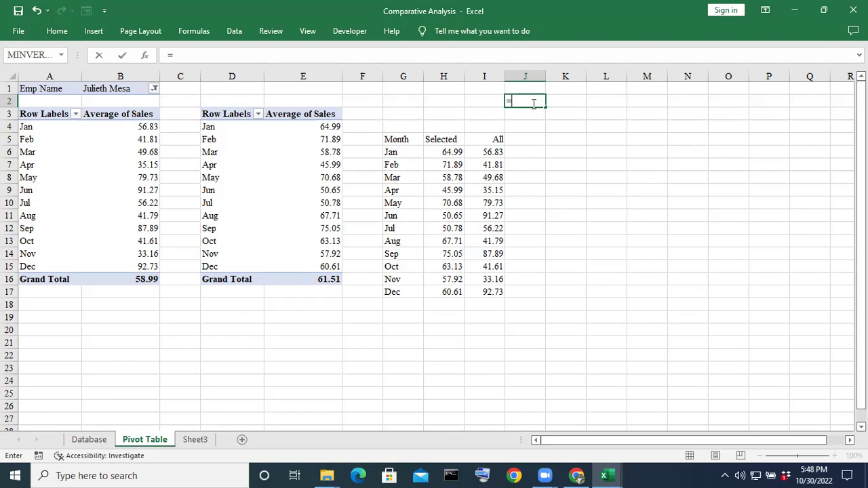
{"action": "type", "text": "IF"}
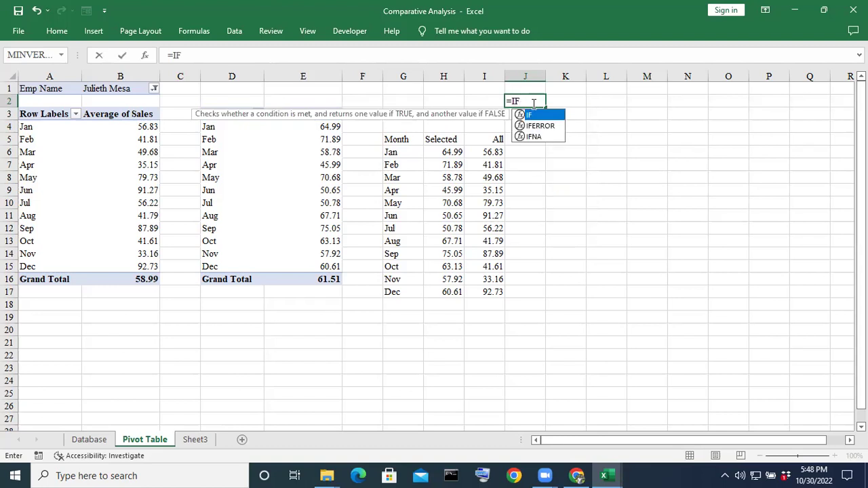
{"action": "type", "text": "("}
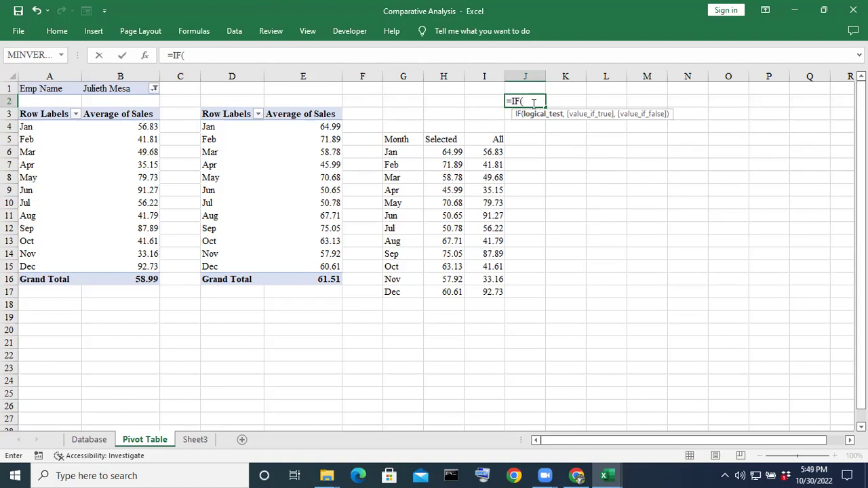
{"action": "key", "text": "BackSpace"}
{"action": "key", "text": "BackSpace"}
{"action": "key", "text": "BackSpace"}
{"action": "key", "text": "BackSpace"}
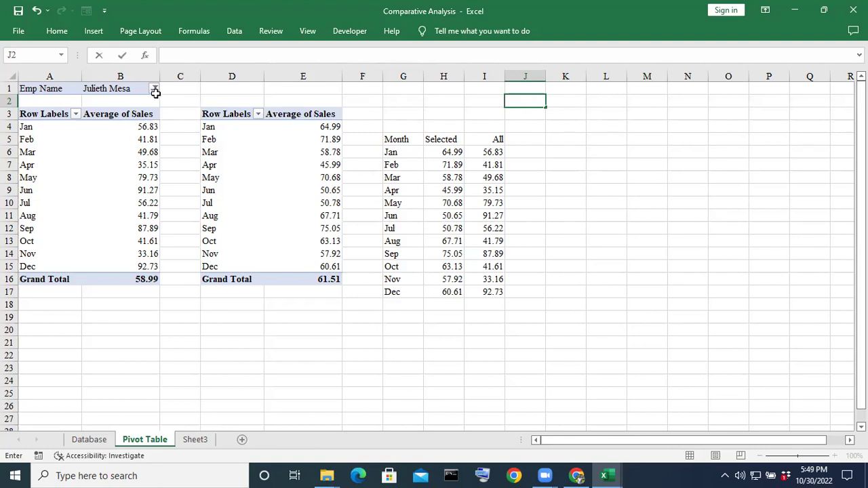
Check the Emp Name filter's choices in B1 without changing them, and close the PivotTable field list.
{"action": "left_click", "coordinate": [156, 93]}
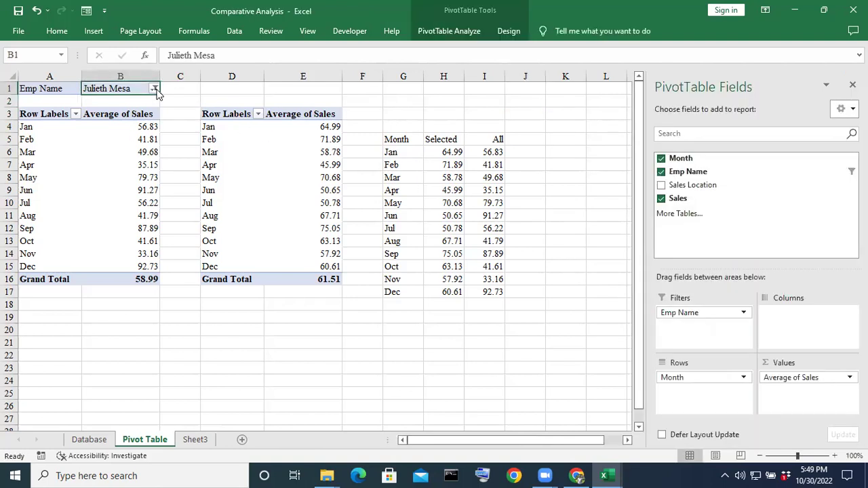
{"action": "left_click", "coordinate": [154, 89]}
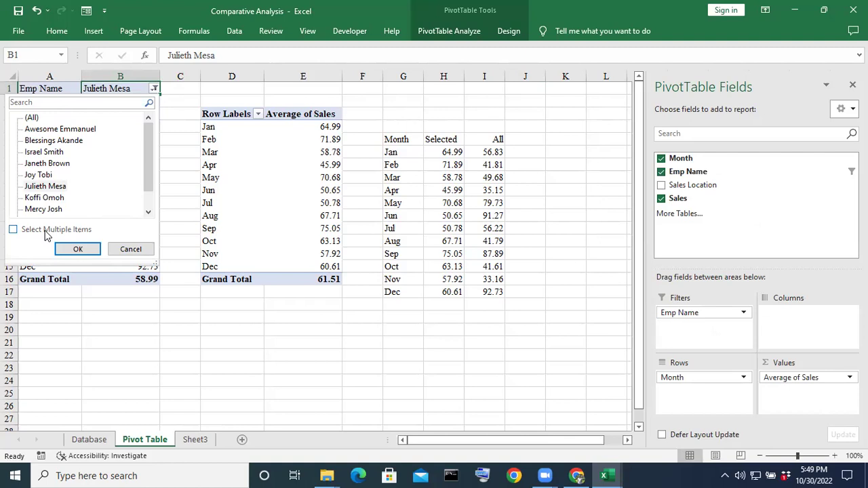
{"action": "key", "text": "Escape"}
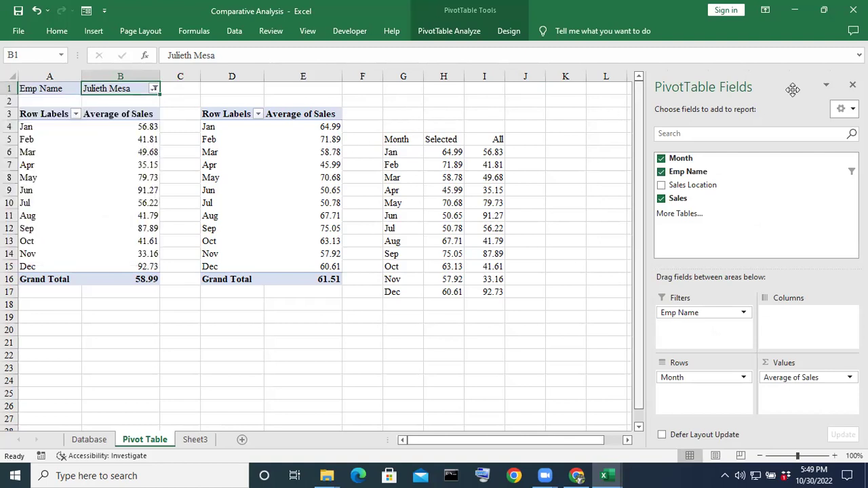
{"action": "left_click", "coordinate": [852, 85]}
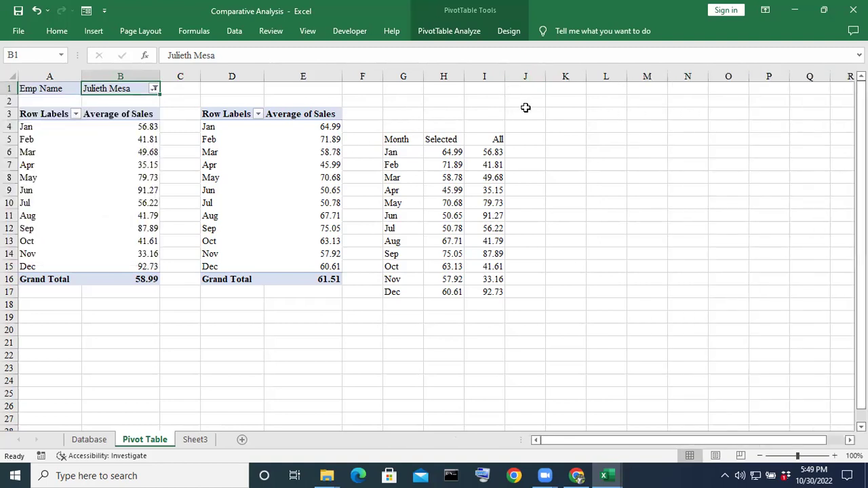
Start an IF formula in J2 with an OR test whose first condition is B1="(Multiple Items)".
{"action": "left_click", "coordinate": [526, 105]}
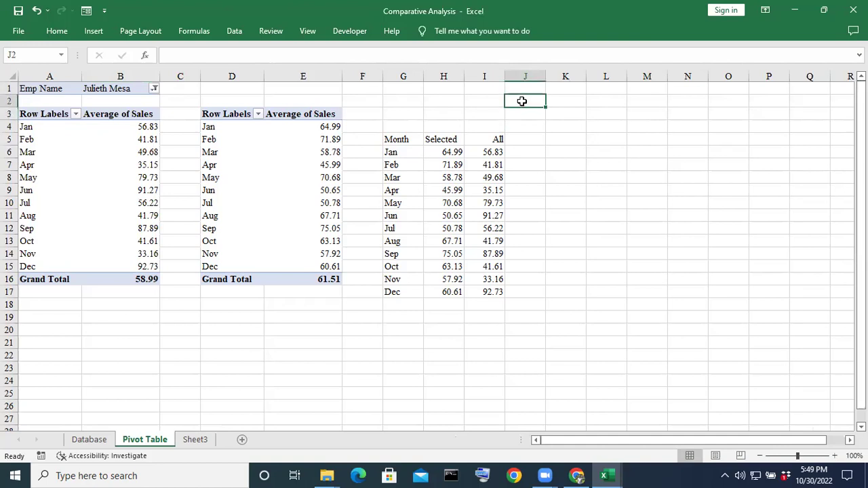
{"action": "type", "text": "=IF"}
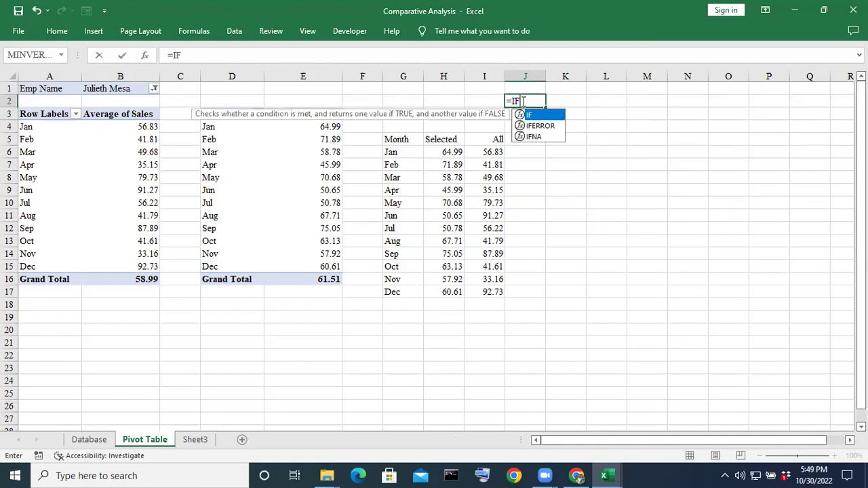
{"action": "type", "text": "(OR"}
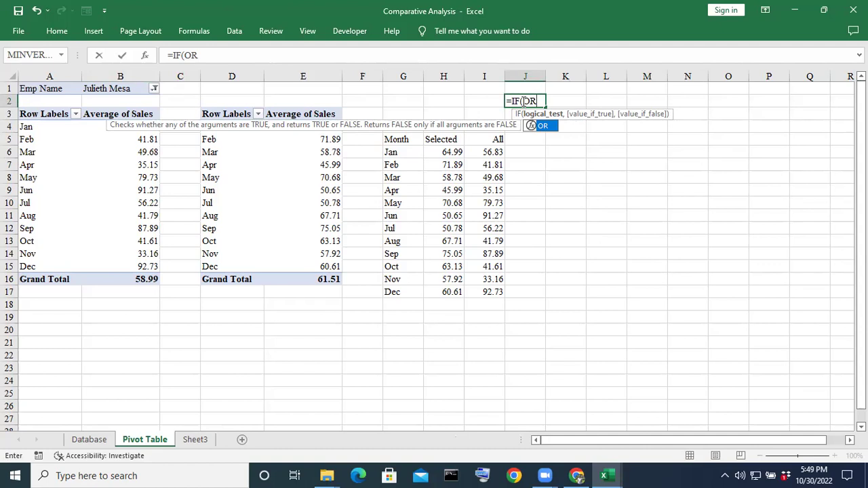
{"action": "type", "text": "("}
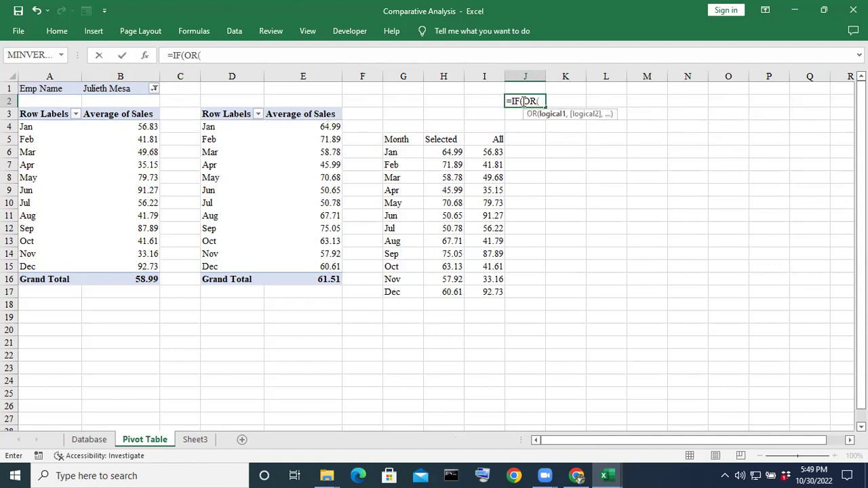
{"action": "left_click", "coordinate": [119, 89]}
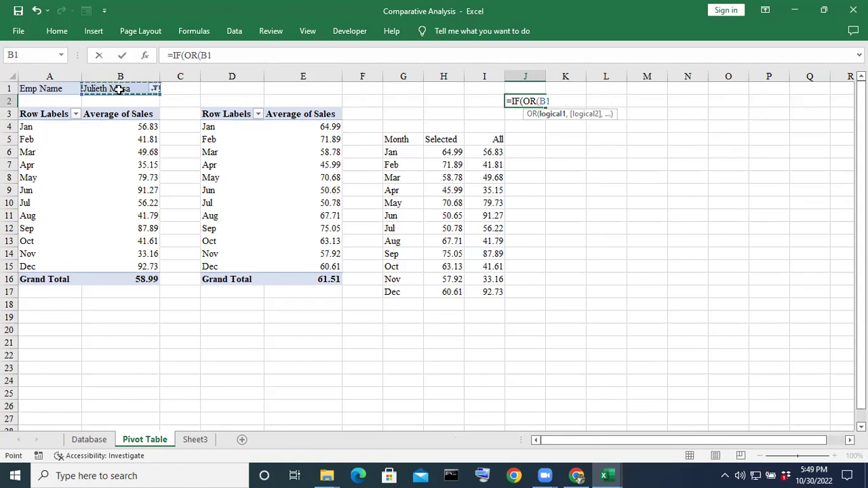
{"action": "type", "text": "="}
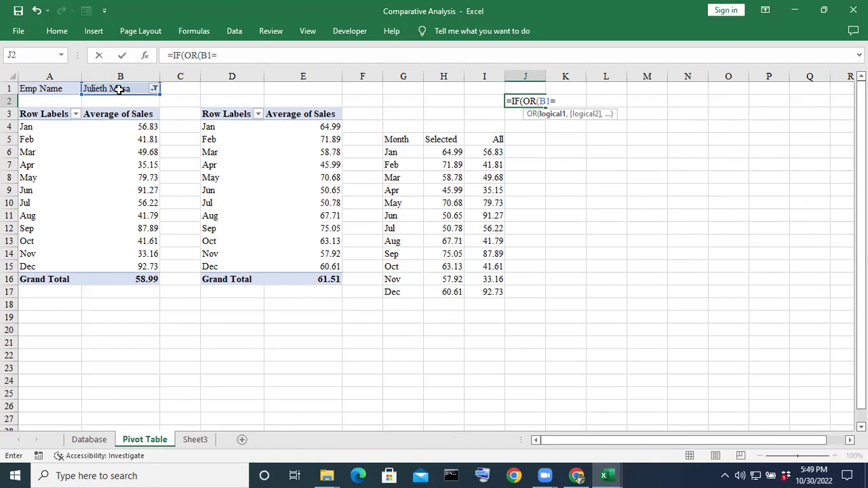
{"action": "type", "text": "\"(m"}
{"action": "key", "text": "BackSpace"}
{"action": "type", "text": "Multiple "}
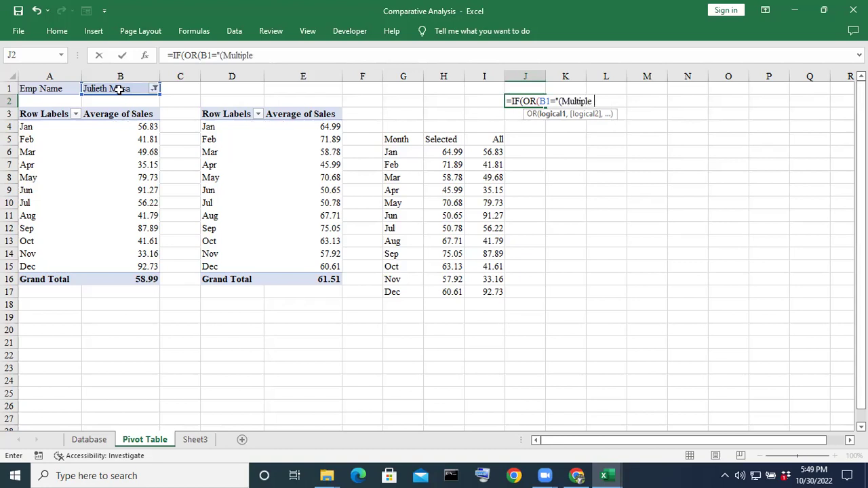
{"action": "type", "text": "Items"}
{"action": "type", "text": ")"}
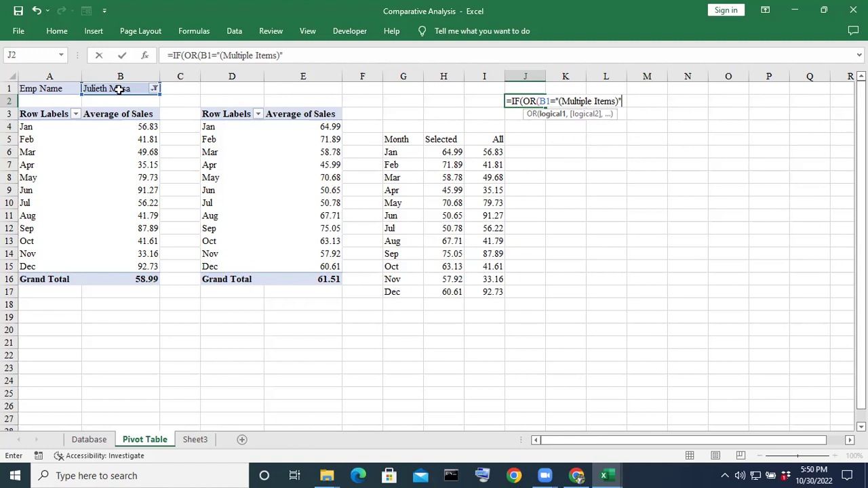
Add B1="(All)" as the second condition of J2's OR test and close the OR function.
{"action": "type", "text": ","}
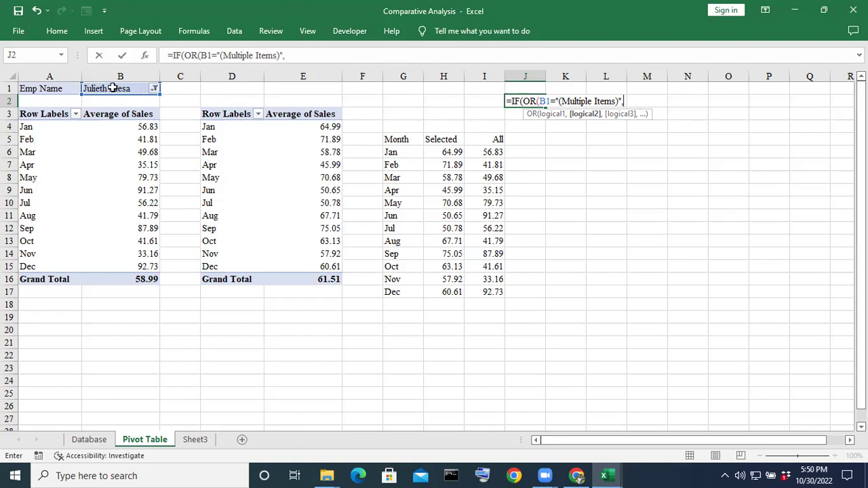
{"action": "left_click", "coordinate": [114, 90]}
{"action": "type", "text": "="}
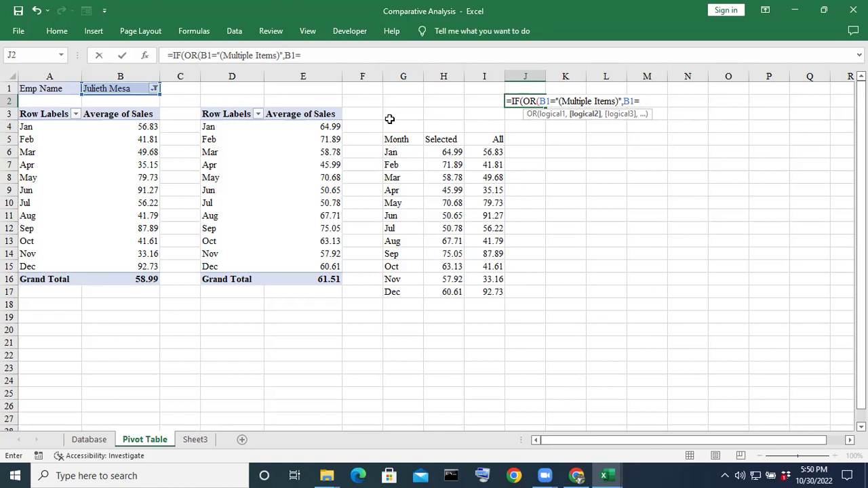
{"action": "type", "text": "\"(All)\""}
{"action": "type", "text": ")"}
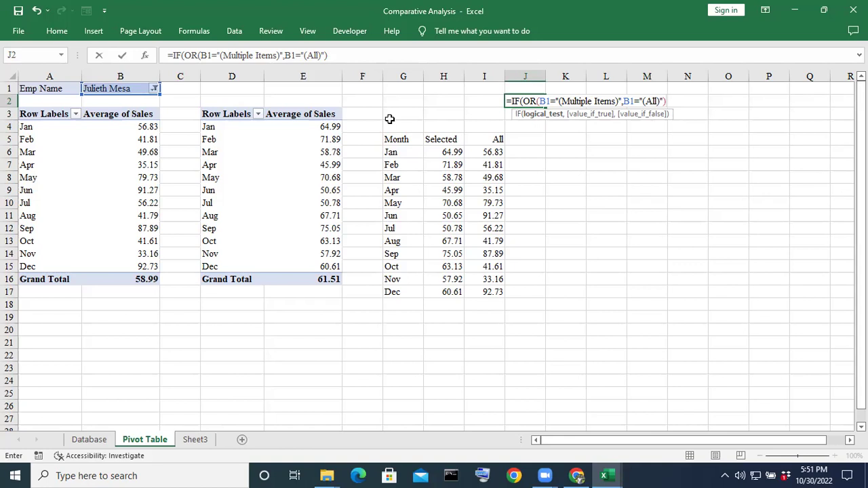
Finish the J2 formula with "Selected" as the true result and B1 as the false result, and enter it.
{"action": "type", "text": ",\"Selected\","}
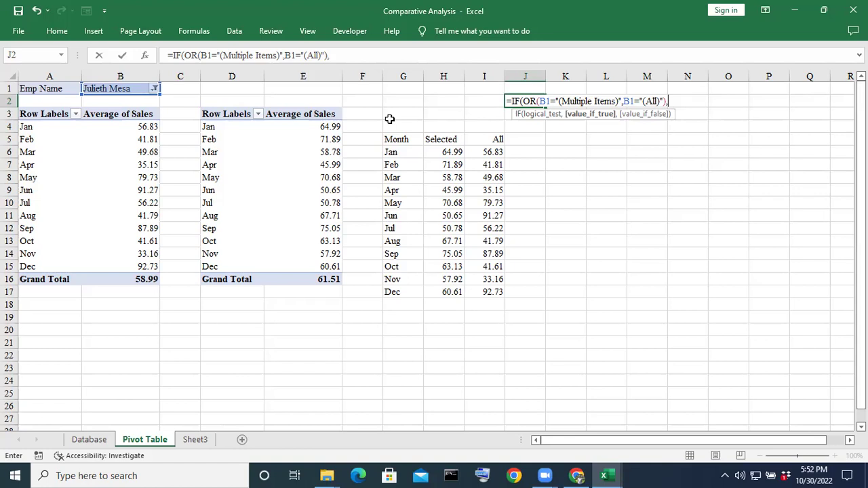
{"action": "type", "text": "\"Selected"}
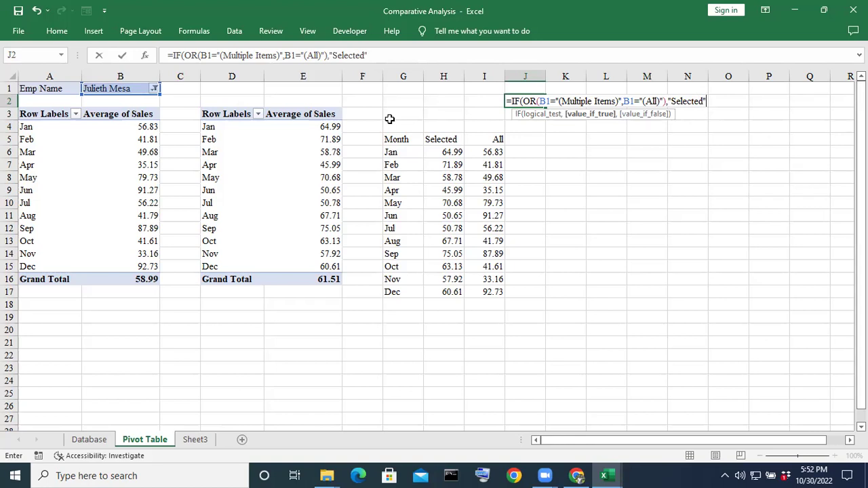
{"action": "type", "text": ","}
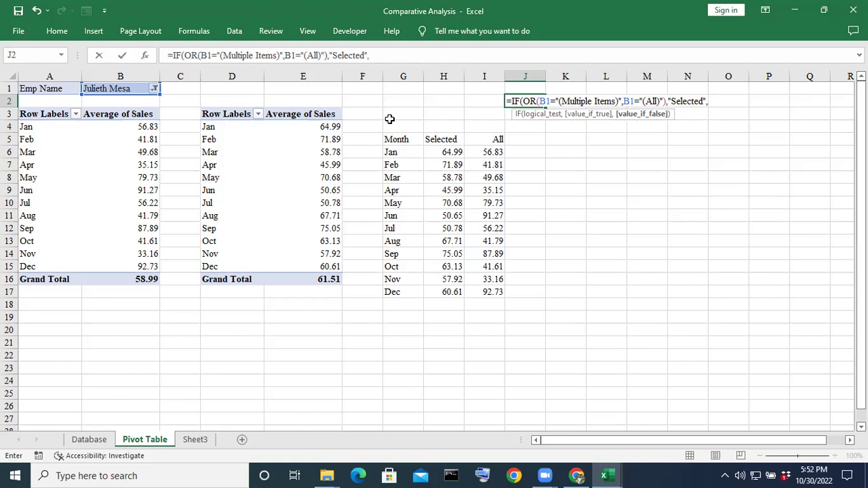
{"action": "left_click", "coordinate": [120, 88]}
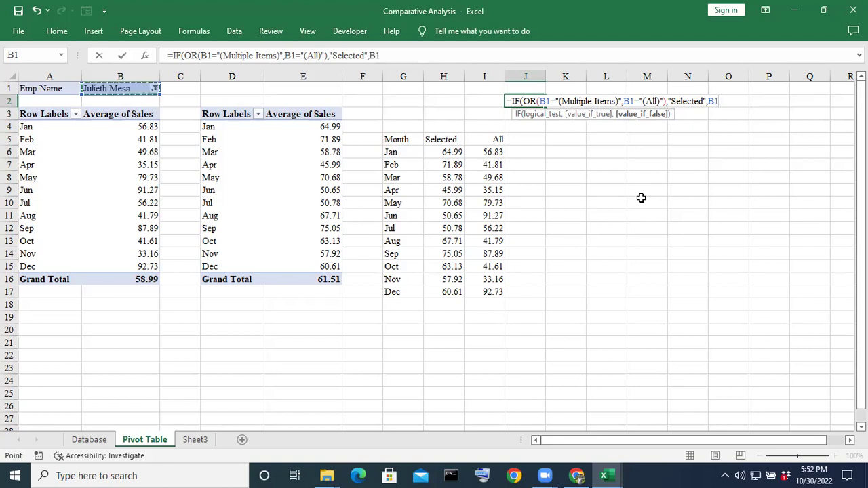
{"action": "type", "text": ")"}
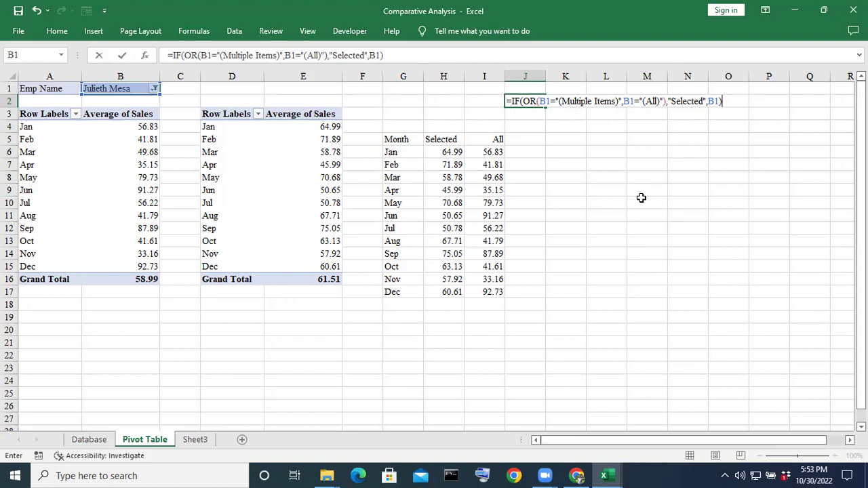
{"action": "key", "text": "Return"}
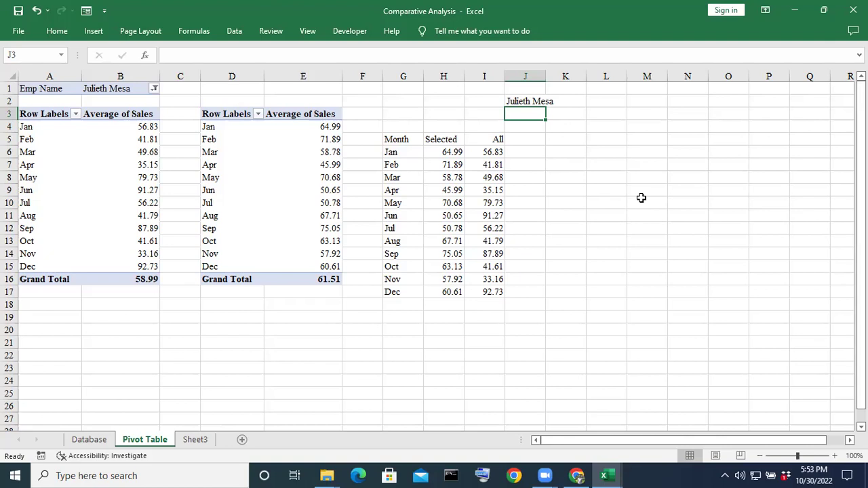
Enable selection of multiple items in the Emp Name filter in B1.
{"action": "left_click", "coordinate": [154, 90]}
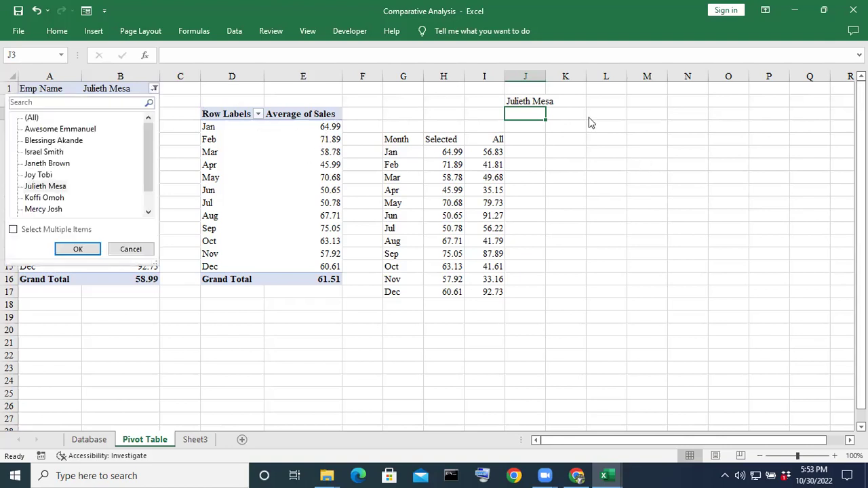
{"action": "key", "text": "Escape"}
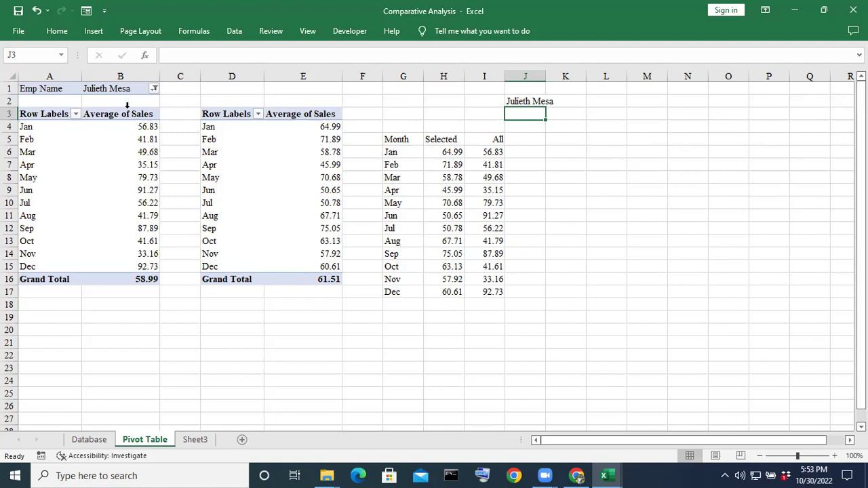
{"action": "left_click", "coordinate": [154, 91]}
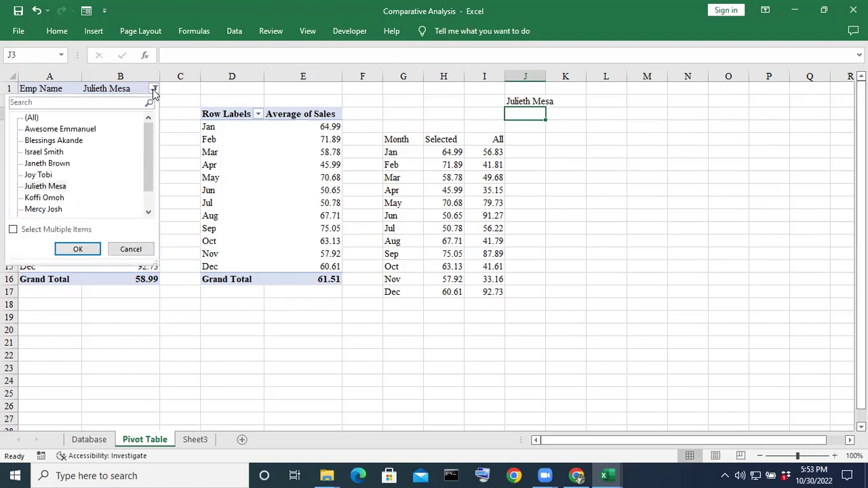
{"action": "left_click", "coordinate": [14, 230]}
{"action": "left_click", "coordinate": [82, 249]}
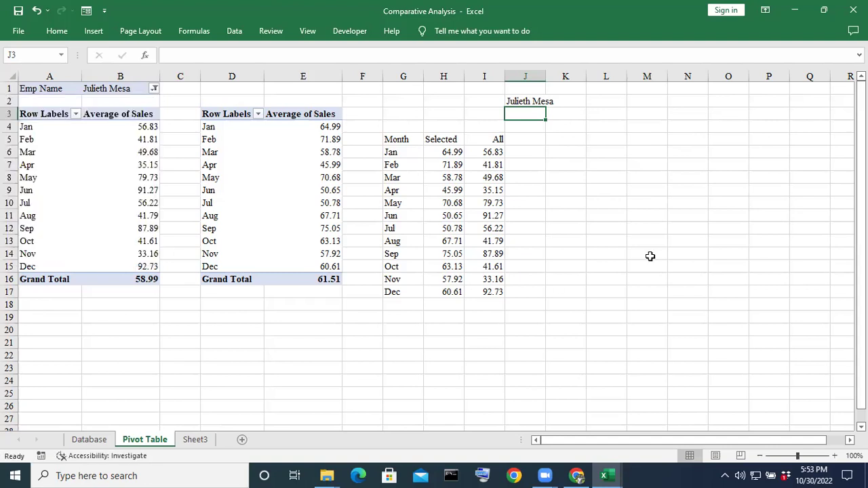
{"action": "left_click", "coordinate": [679, 232]}
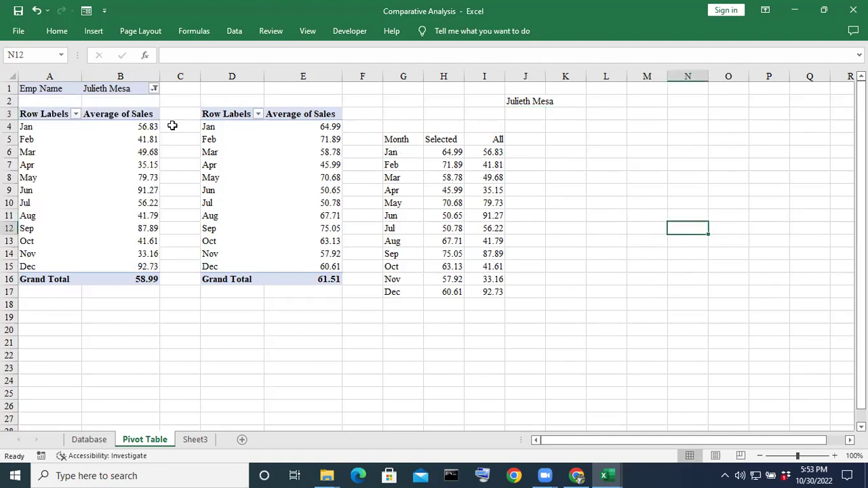
Set the Emp Name filter to (All) and check the formula result in J2.
{"action": "left_click", "coordinate": [155, 89]}
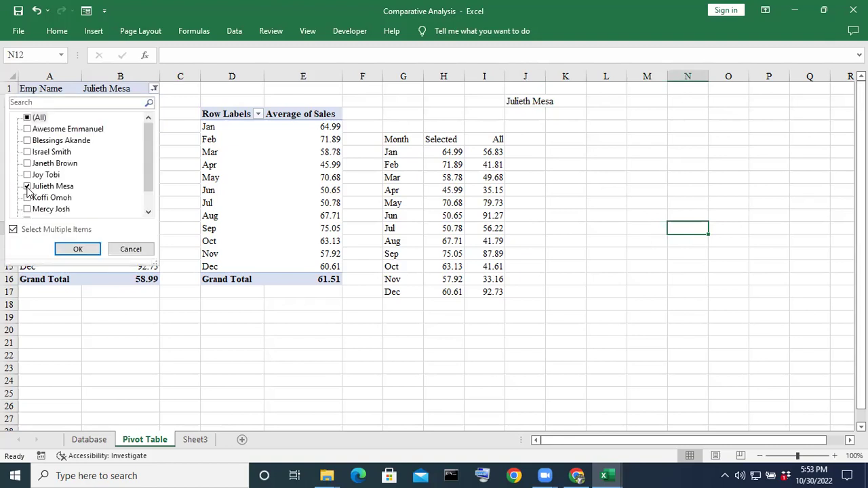
{"action": "left_click", "coordinate": [27, 187]}
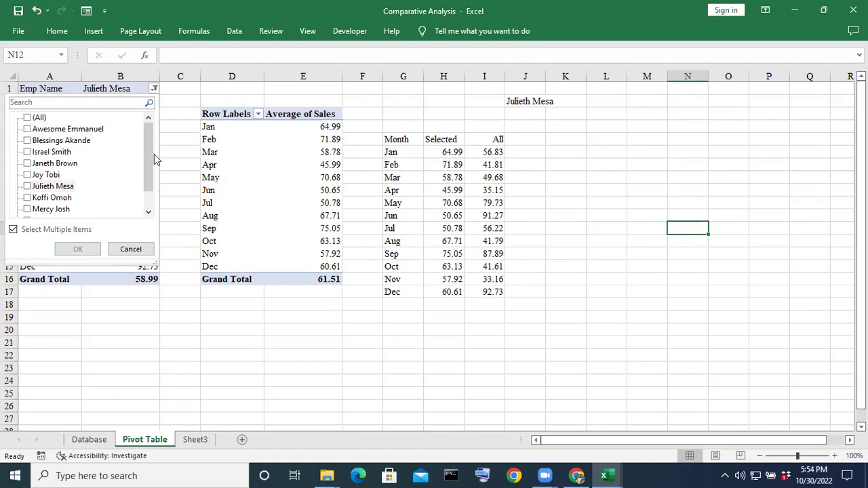
{"action": "left_click", "coordinate": [28, 118]}
{"action": "left_click", "coordinate": [27, 118]}
{"action": "left_click", "coordinate": [77, 249]}
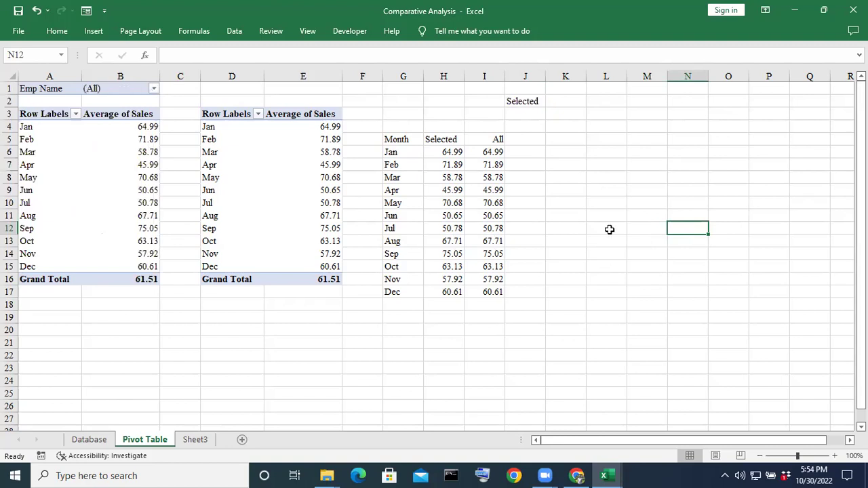
{"action": "left_click", "coordinate": [524, 102]}
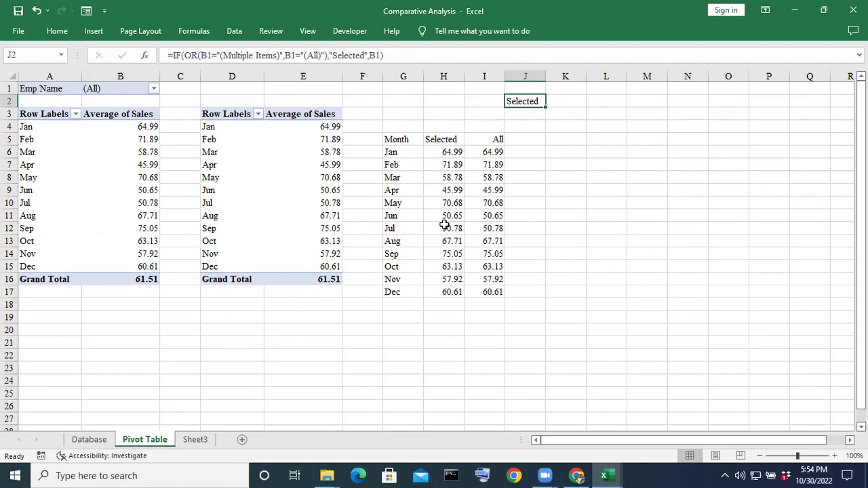
Turn off multiple selection in the Emp Name filter and filter to the fourth employee listed.
{"action": "left_click", "coordinate": [154, 90]}
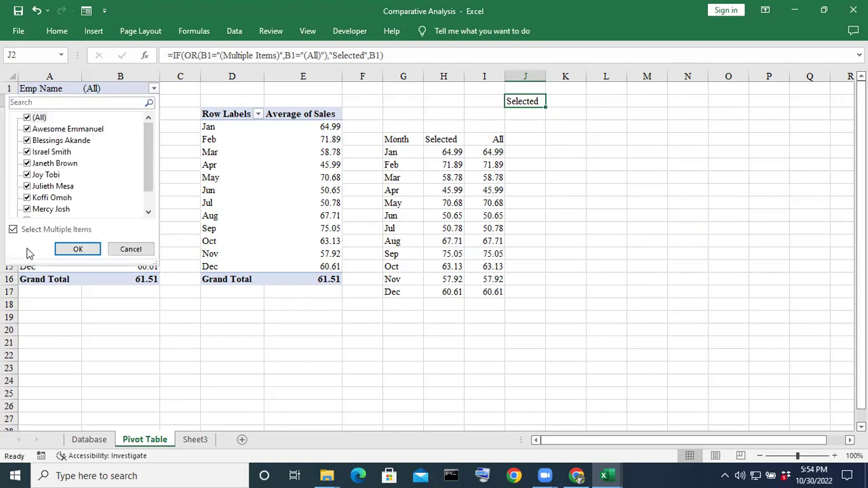
{"action": "left_click", "coordinate": [13, 230]}
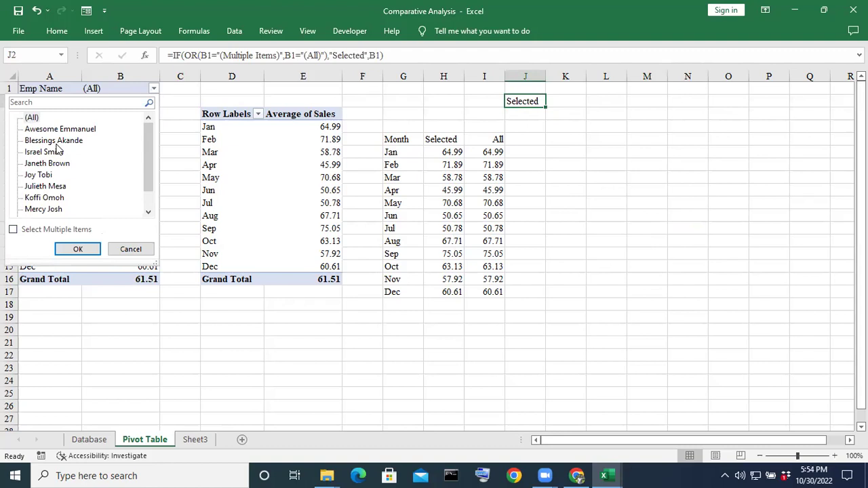
{"action": "left_click", "coordinate": [45, 164]}
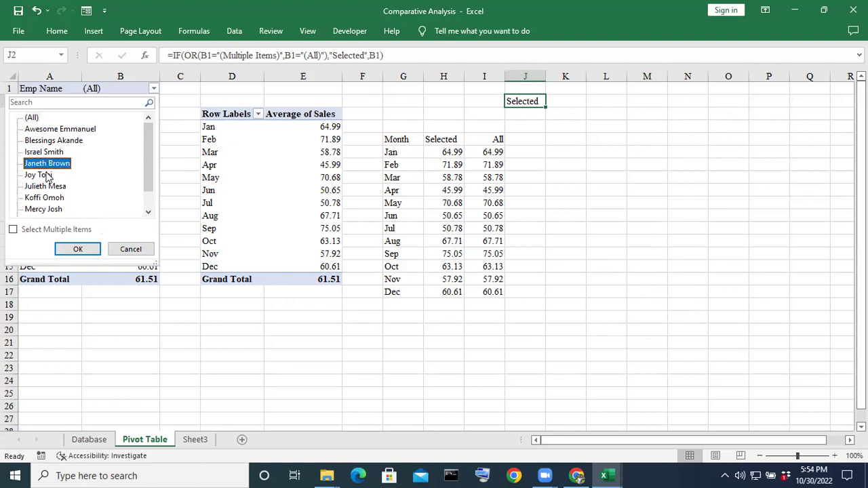
{"action": "left_click", "coordinate": [73, 248]}
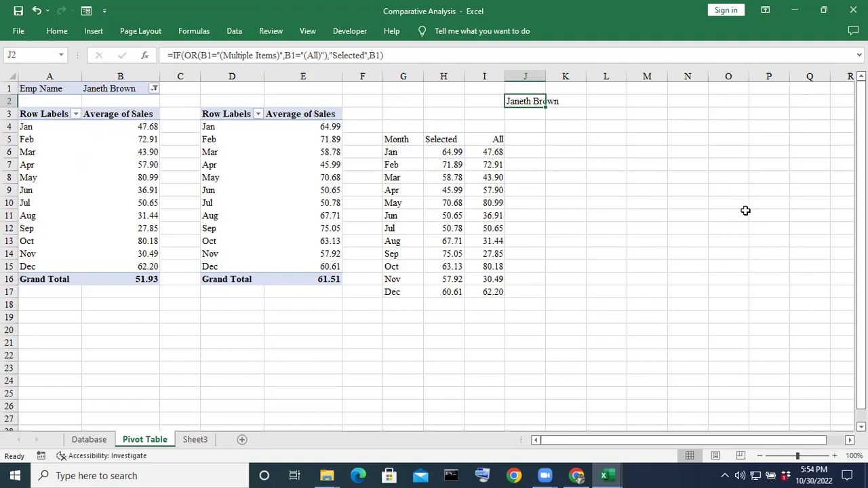
{"action": "left_click", "coordinate": [555, 189]}
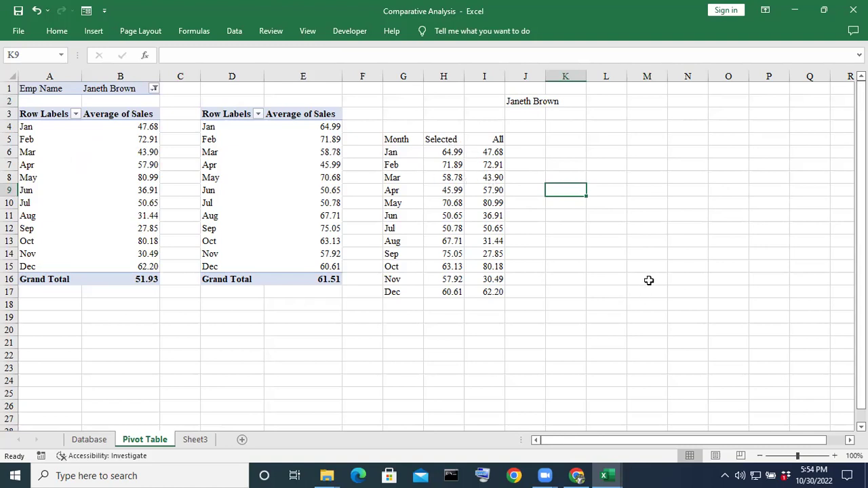
Compare the chart legend on Sheet3 with the Selected header in H5 of the Pivot Table sheet.
{"action": "left_click", "coordinate": [193, 441]}
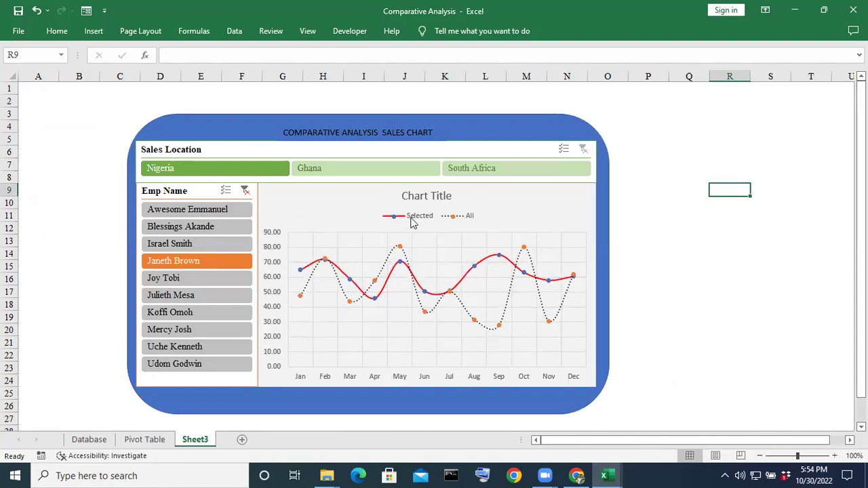
{"action": "left_click", "coordinate": [159, 443]}
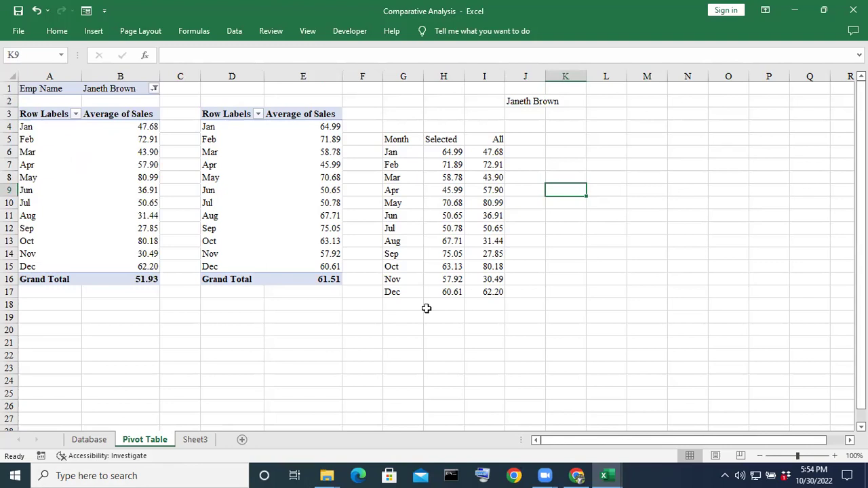
{"action": "left_click", "coordinate": [442, 140]}
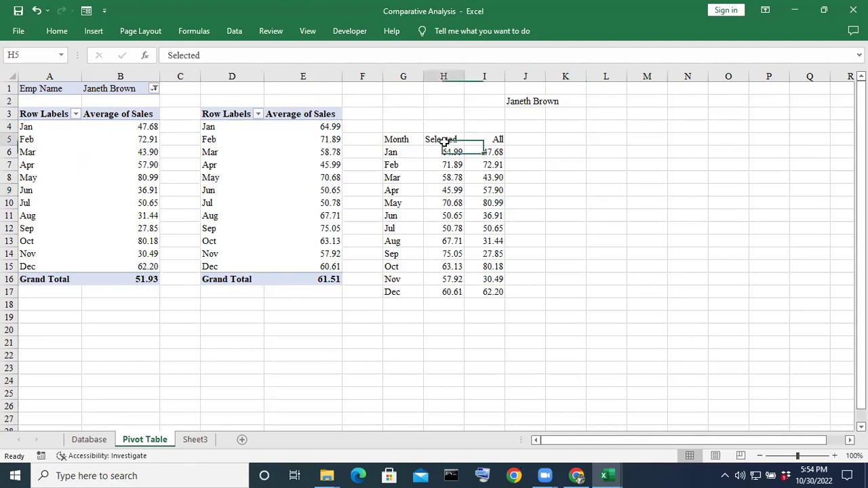
{"action": "left_click", "coordinate": [771, 281]}
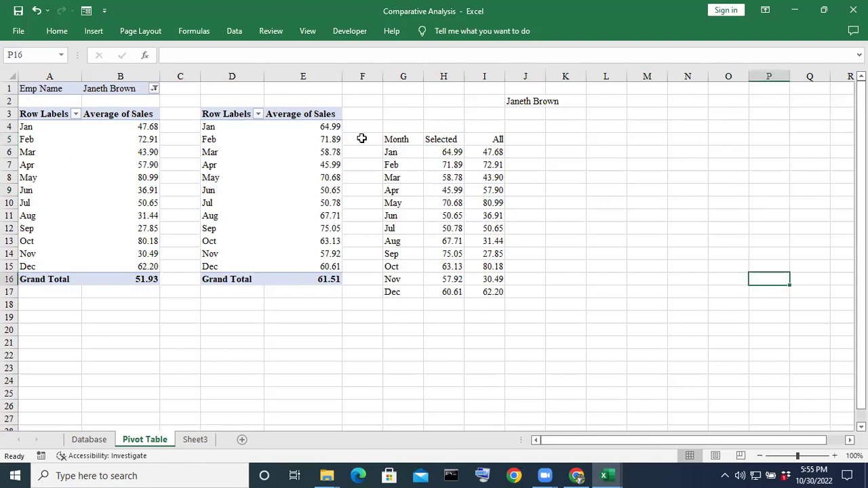
Replace the Selected header in H5 with the formula =J2 so it follows the chosen employee.
{"action": "left_click", "coordinate": [445, 139]}
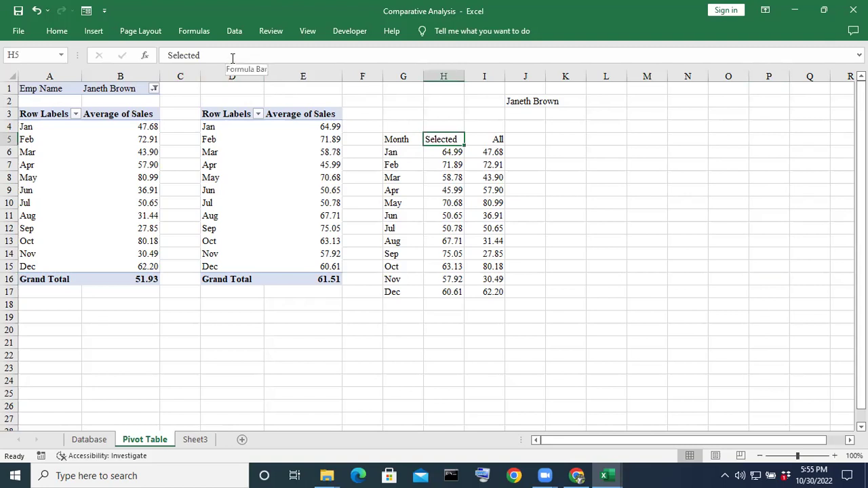
{"action": "left_click", "coordinate": [232, 58]}
{"action": "key", "text": "BackSpace"}
{"action": "key", "text": "BackSpace"}
{"action": "key", "text": "BackSpace"}
{"action": "key", "text": "BackSpace"}
{"action": "key", "text": "BackSpace"}
{"action": "key", "text": "BackSpace"}
{"action": "key", "text": "BackSpace"}
{"action": "key", "text": "BackSpace"}
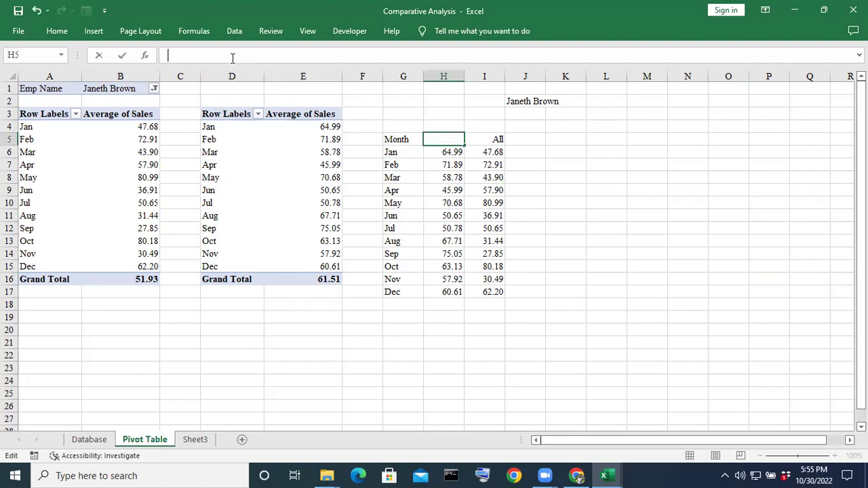
{"action": "type", "text": "="}
{"action": "left_click", "coordinate": [526, 101]}
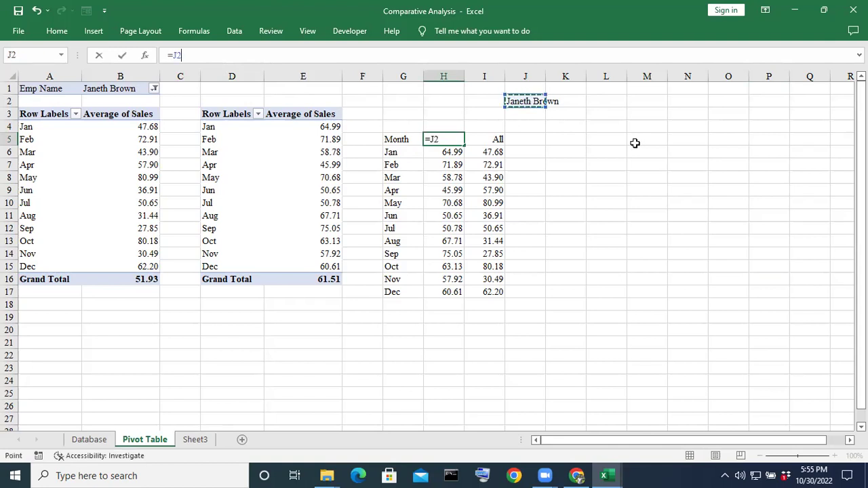
{"action": "key", "text": "Return"}
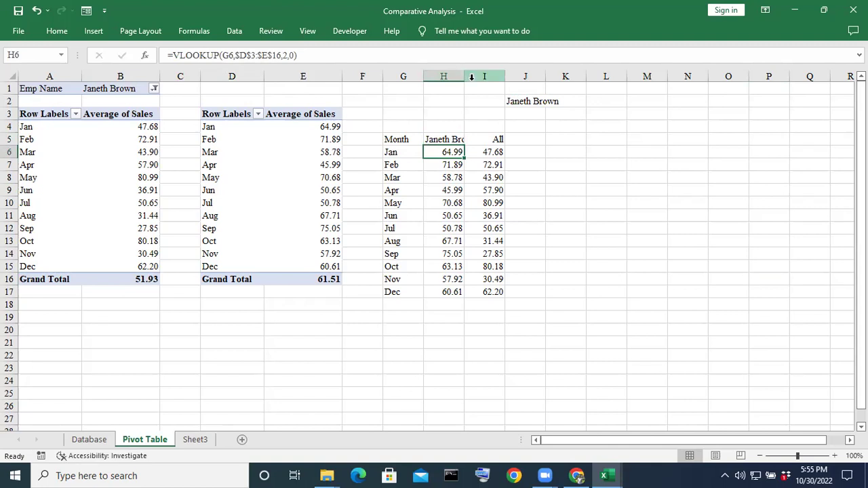
{"action": "left_click", "coordinate": [662, 167]}
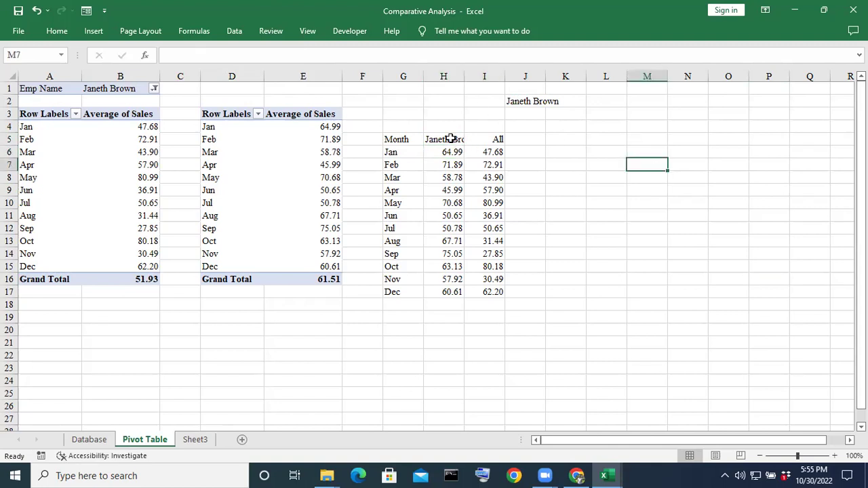
Widen column H slightly so that the full employee name fits in the H5 header.
{"action": "left_click", "coordinate": [451, 138]}
{"action": "left_click_drag", "start_coordinate": [463, 76], "coordinate": [478, 76]}
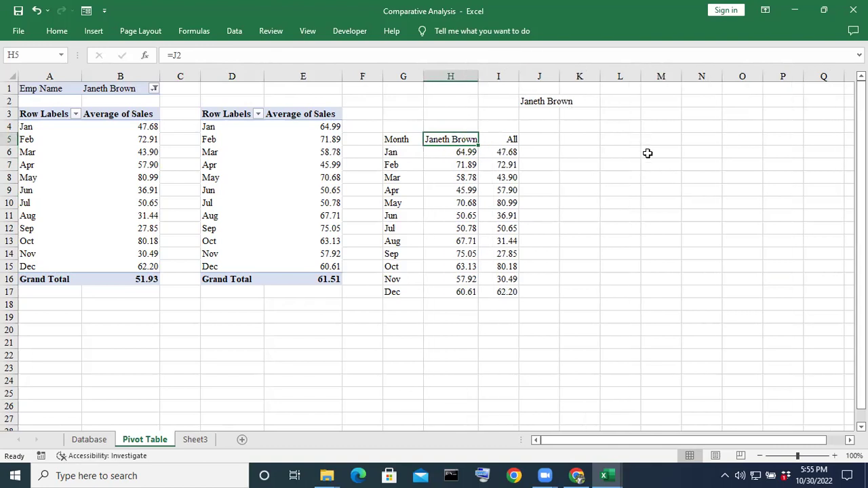
{"action": "left_click", "coordinate": [647, 147]}
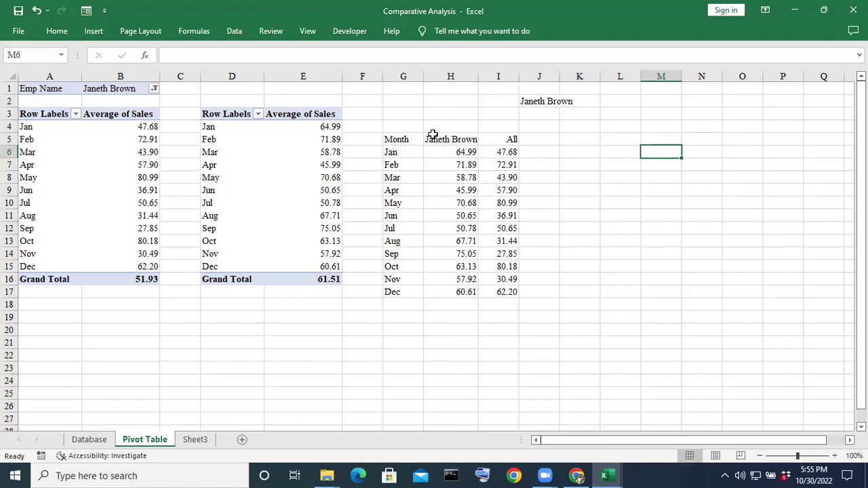
Filter Emp Name in B1 to the third employee listed and check the header in H5.
{"action": "left_click", "coordinate": [155, 89]}
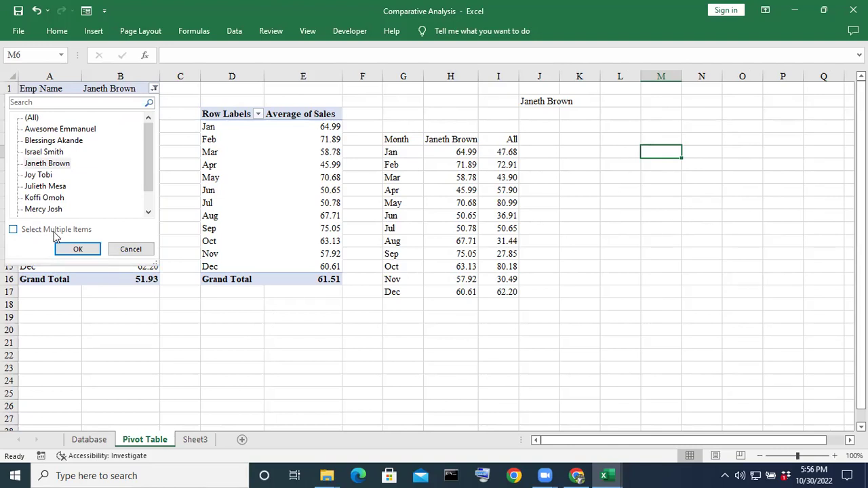
{"action": "left_click", "coordinate": [43, 151]}
{"action": "left_click", "coordinate": [78, 249]}
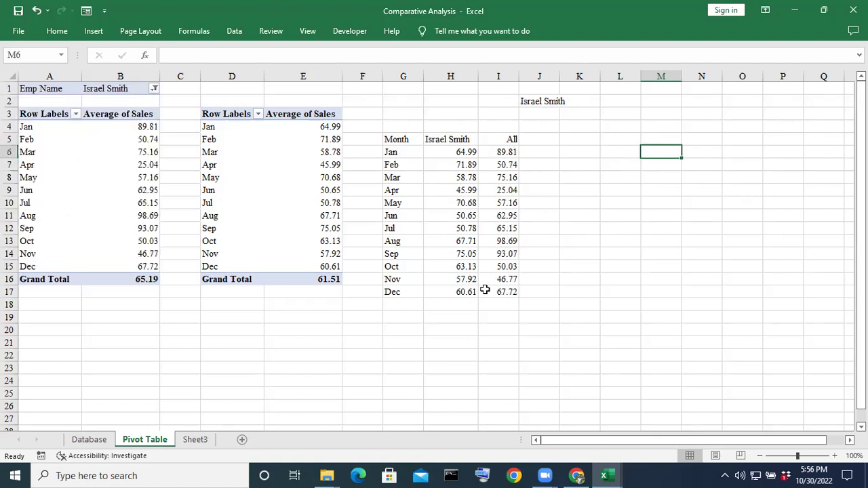
{"action": "left_click", "coordinate": [620, 296]}
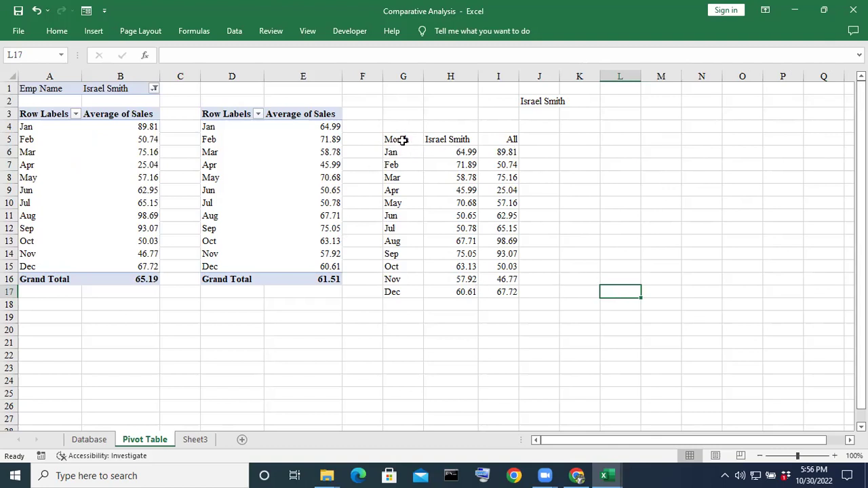
Clear the formula in header cell H5 and enter =J2 again as the link to the employee label.
{"action": "left_click", "coordinate": [456, 139]}
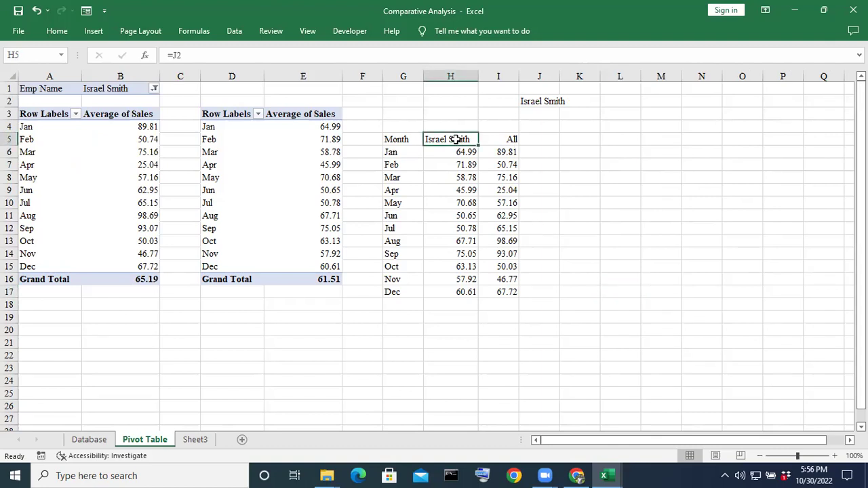
{"action": "left_click", "coordinate": [234, 53]}
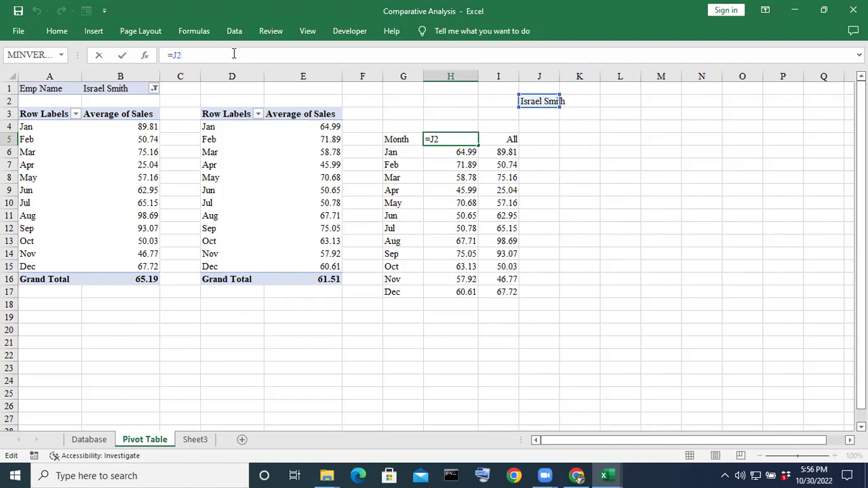
{"action": "key", "text": "BackSpace"}
{"action": "key", "text": "BackSpace"}
{"action": "key", "text": "BackSpace"}
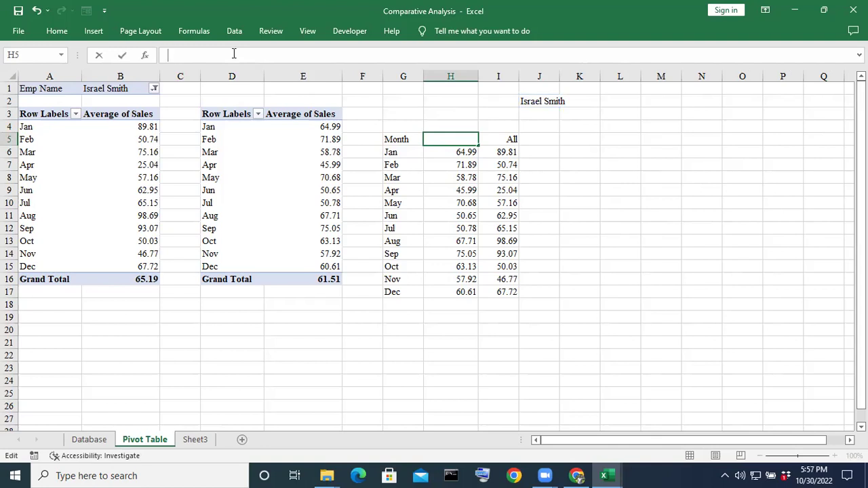
{"action": "type", "text": "="}
{"action": "left_click", "coordinate": [536, 101]}
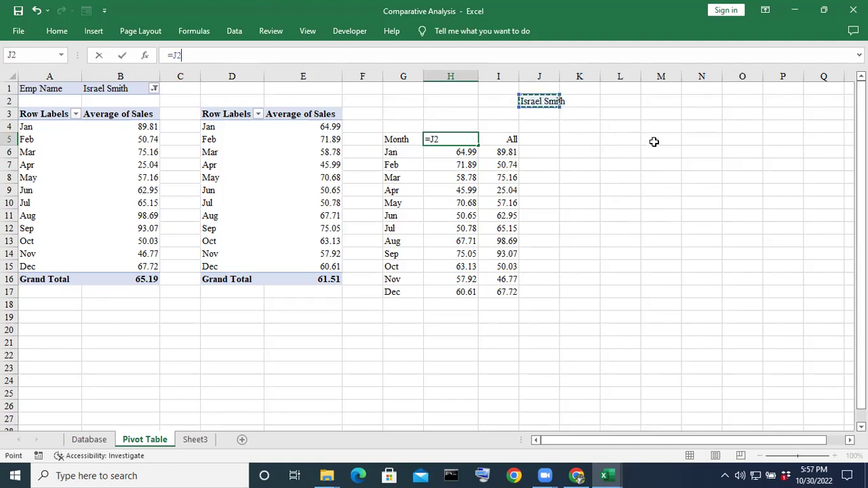
{"action": "key", "text": "Return"}
{"action": "left_click", "coordinate": [702, 208]}
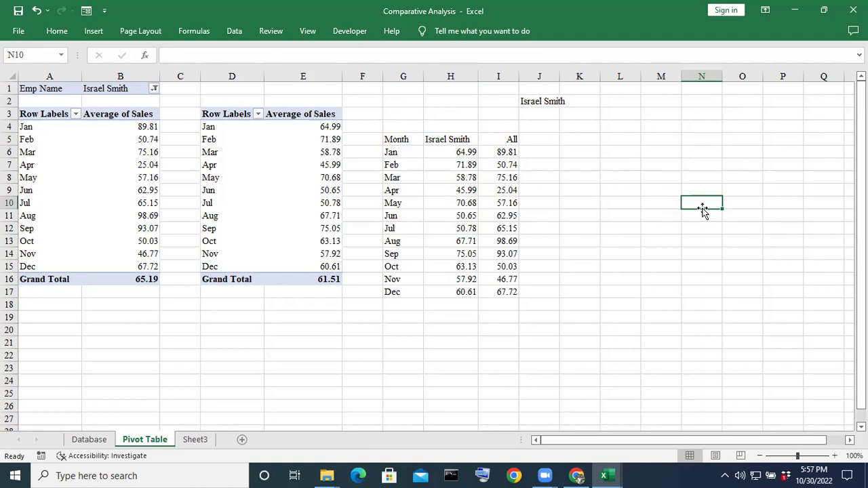
Start a dynamic chart title formula in K6 with ="Sales Comparison ("&J2&" "&.
{"action": "left_click", "coordinate": [591, 163]}
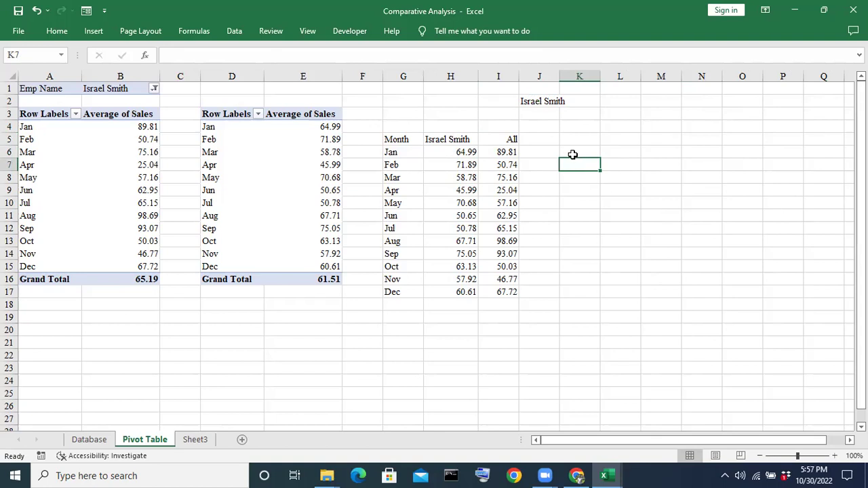
{"action": "left_click", "coordinate": [571, 154]}
{"action": "type", "text": "="}
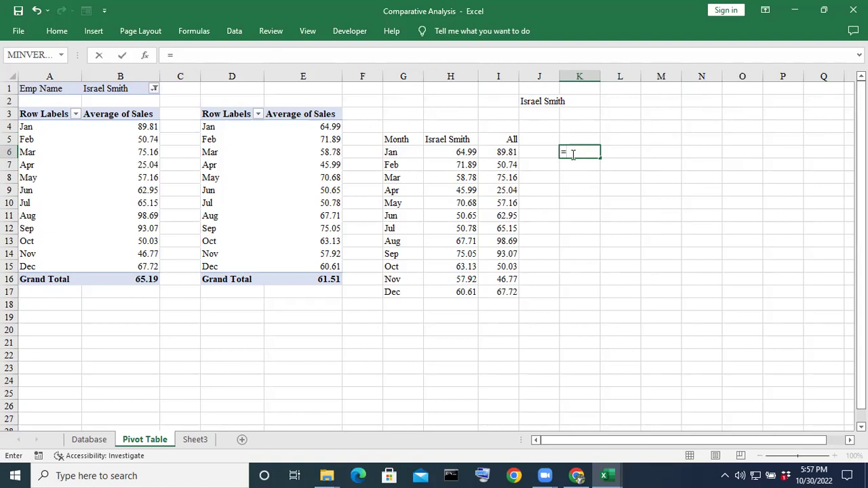
{"action": "type", "text": "\"Sales Compar"}
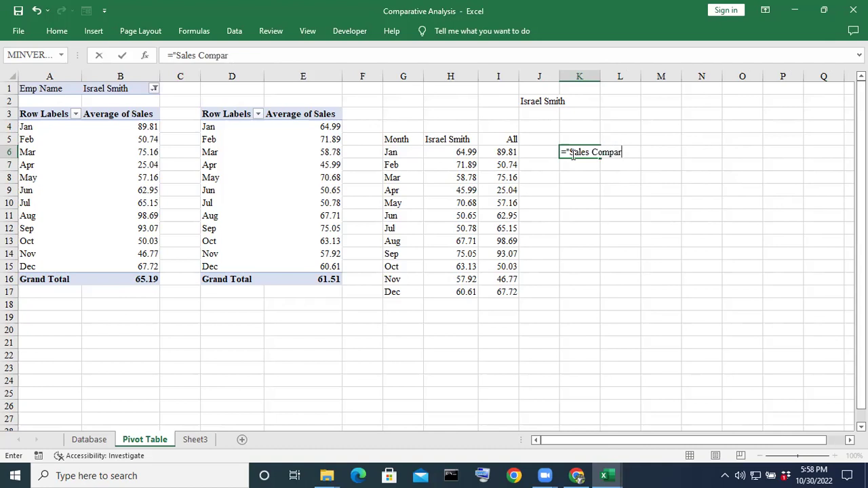
{"action": "type", "text": "ison"}
{"action": "type", "text": "("}
{"action": "type", "text": "\""}
{"action": "type", "text": "&"}
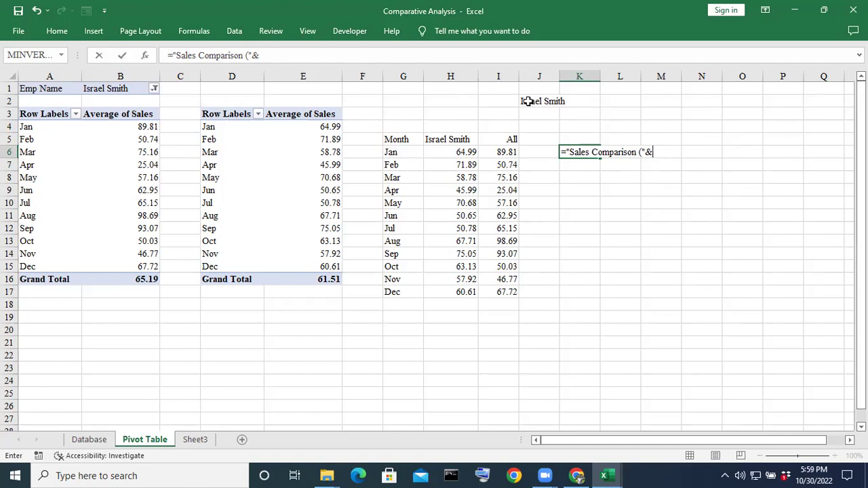
{"action": "left_click", "coordinate": [527, 101]}
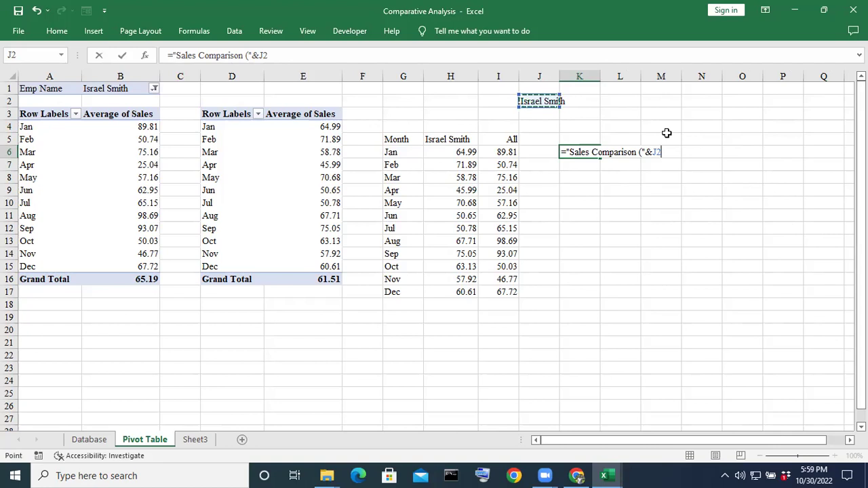
{"action": "type", "text": "&"}
{"action": "type", "text": "\""}
{"action": "type", "text": "\""}
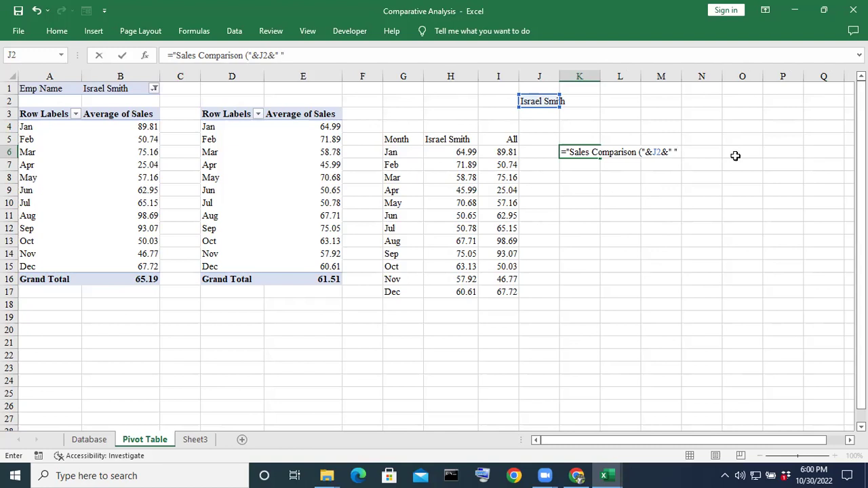
{"action": "type", "text": "&"}
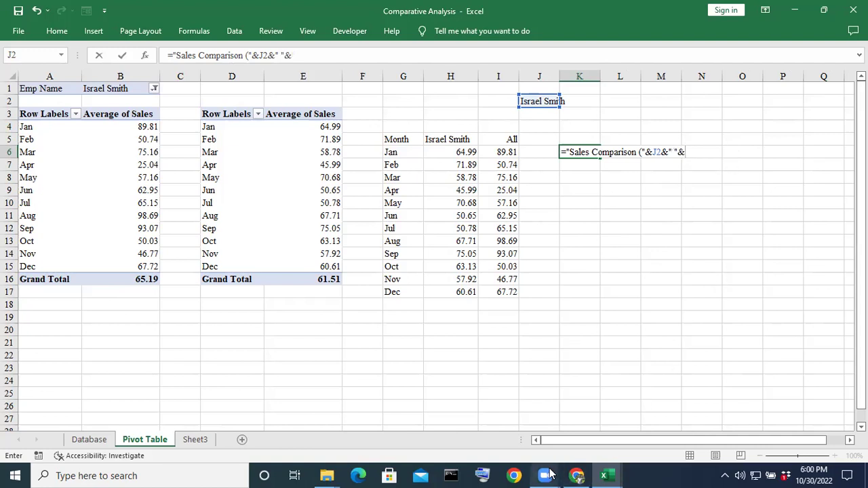
{"action": "mouse_move", "coordinate": [549, 474]}
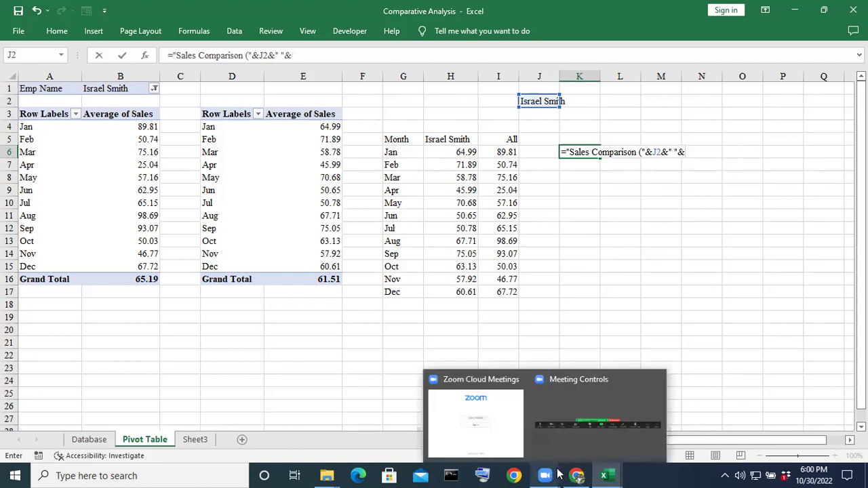
{"action": "left_click", "coordinate": [559, 391]}
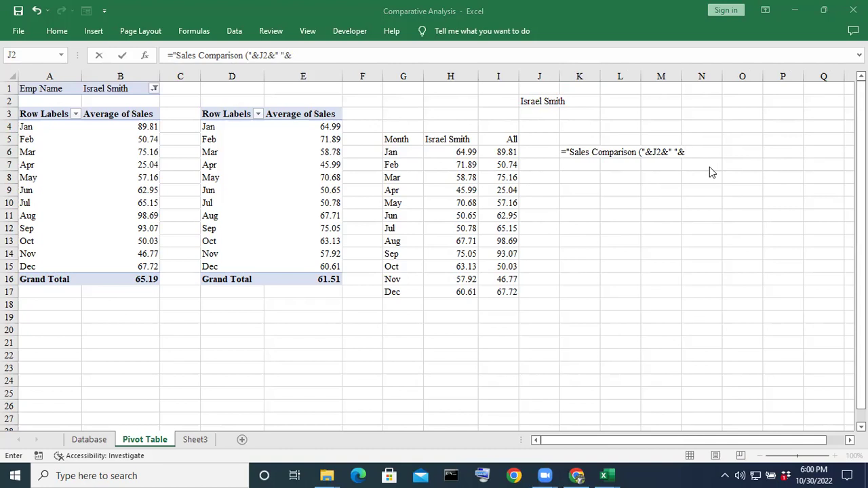
{"action": "left_click", "coordinate": [324, 61]}
Complete the title formula in K6 by appending the text "Vs All)".
{"action": "left_click", "coordinate": [324, 57]}
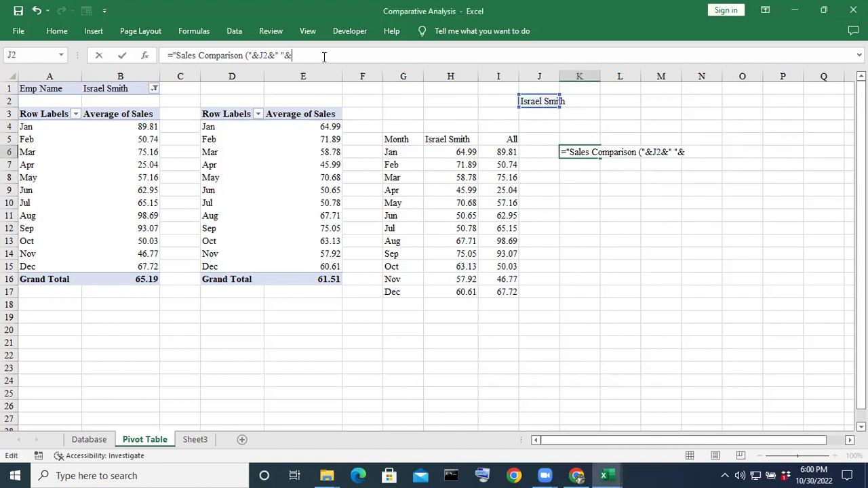
{"action": "type", "text": "\"Vs"}
{"action": "type", "text": "All"}
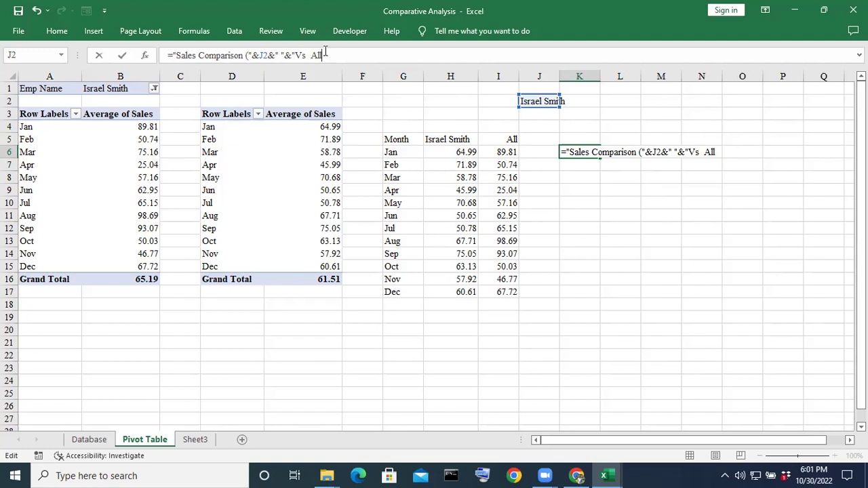
{"action": "type", "text": ")\""}
{"action": "key", "text": "Return"}
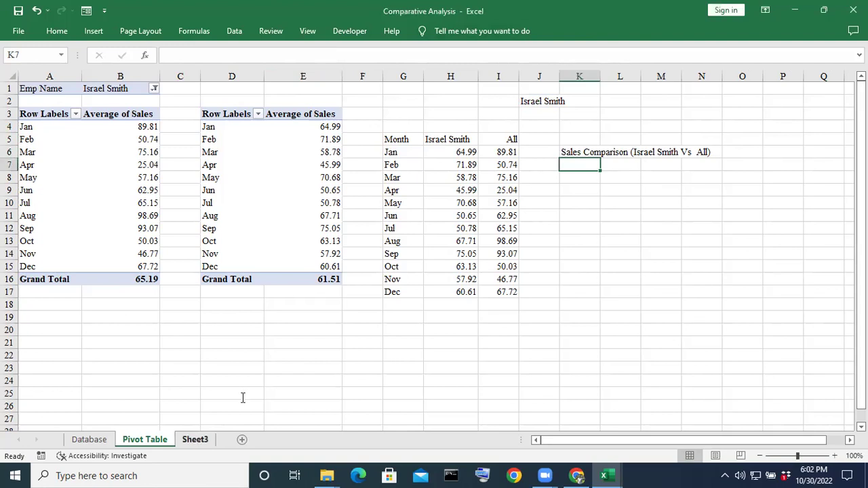
Link the chart title on Sheet3 to cell K6 of the Pivot Table sheet.
{"action": "left_click", "coordinate": [196, 440]}
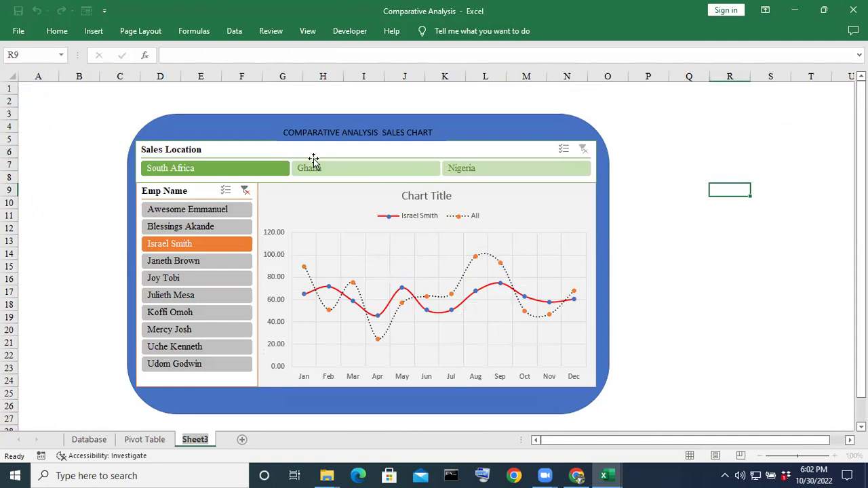
{"action": "left_click", "coordinate": [436, 193]}
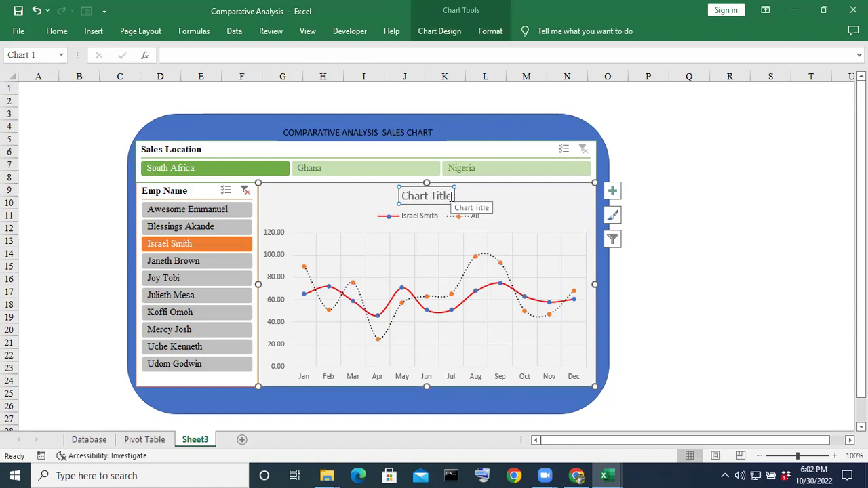
{"action": "triple_click", "coordinate": [453, 196]}
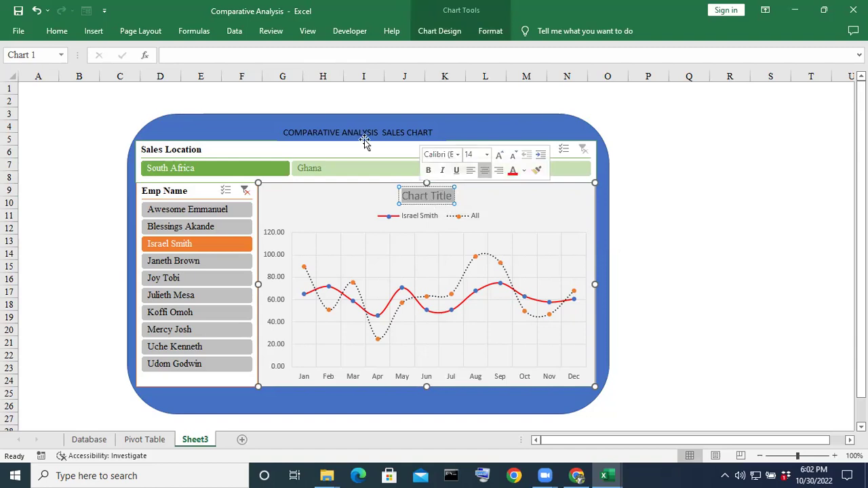
{"action": "left_click", "coordinate": [167, 54]}
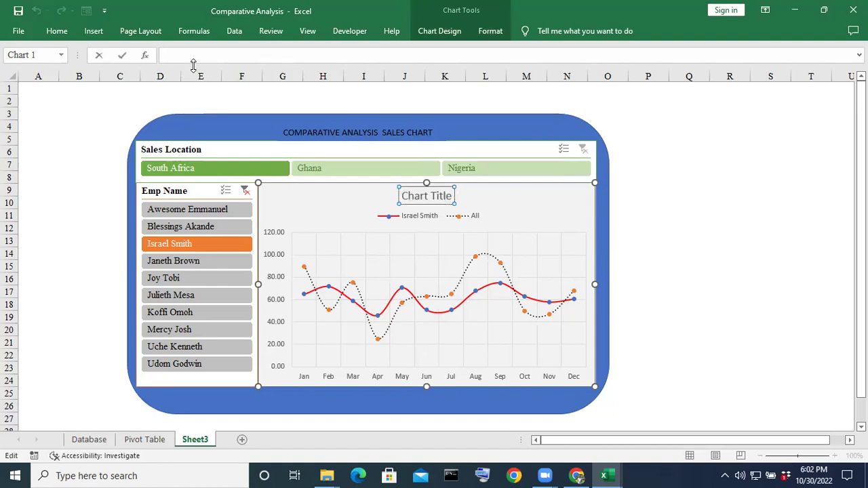
{"action": "type", "text": "="}
{"action": "left_click", "coordinate": [134, 442]}
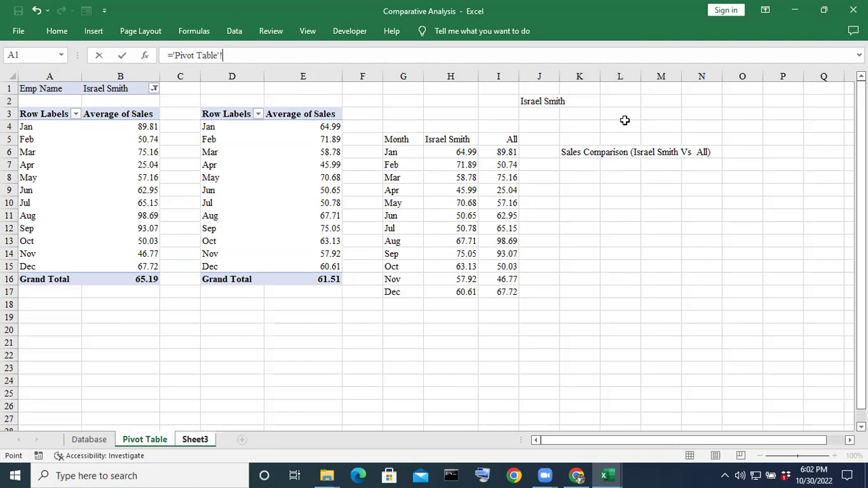
{"action": "left_click", "coordinate": [571, 152]}
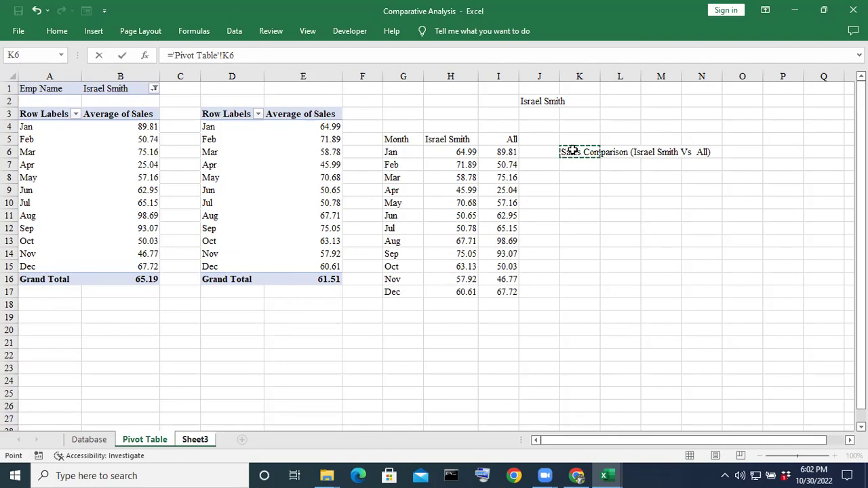
{"action": "key", "text": "Return"}
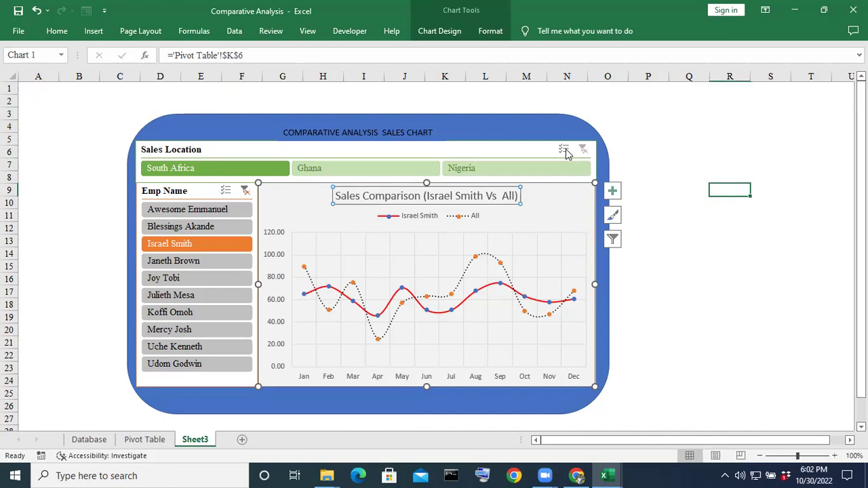
{"action": "left_click", "coordinate": [677, 136]}
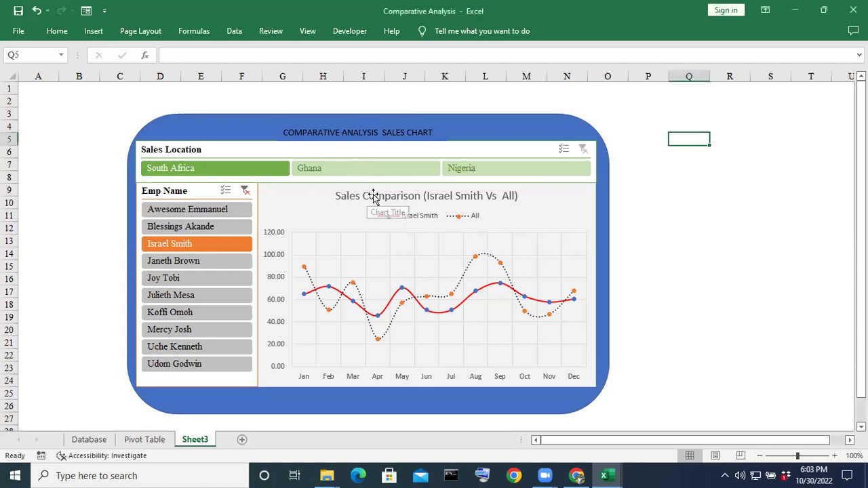
Make the chart title on Sheet3 bold and set its font color to black.
{"action": "left_click", "coordinate": [370, 196]}
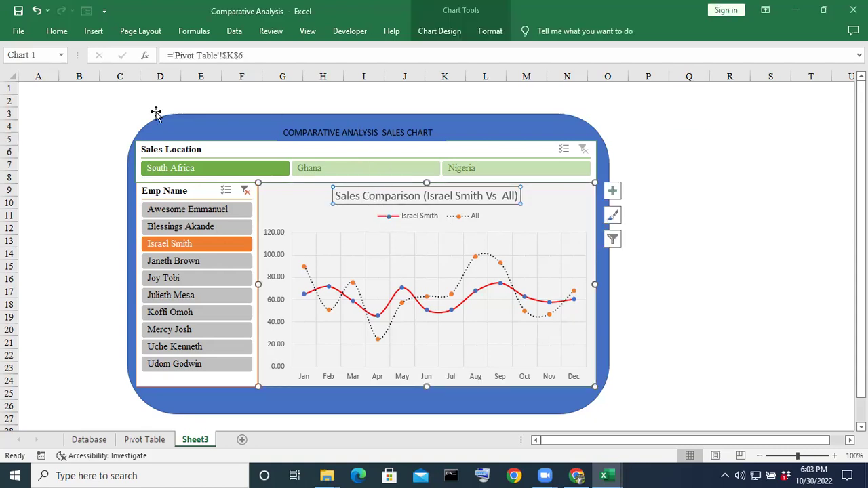
{"action": "left_click", "coordinate": [57, 31]}
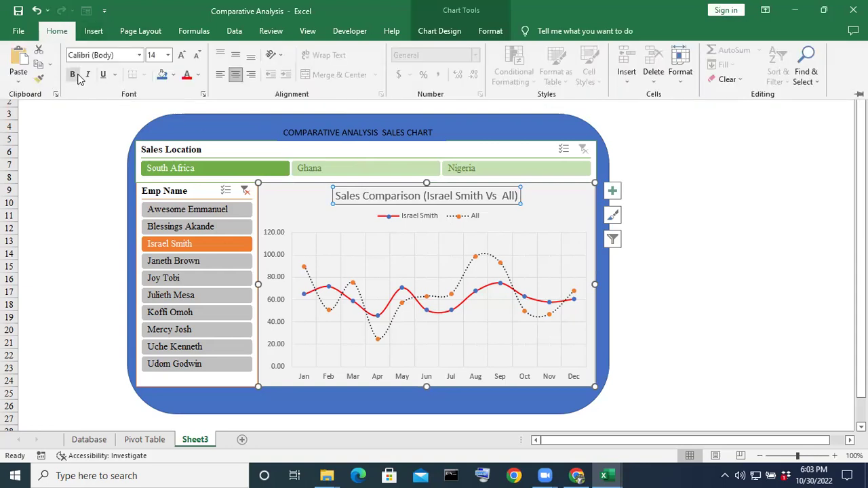
{"action": "left_click", "coordinate": [79, 78]}
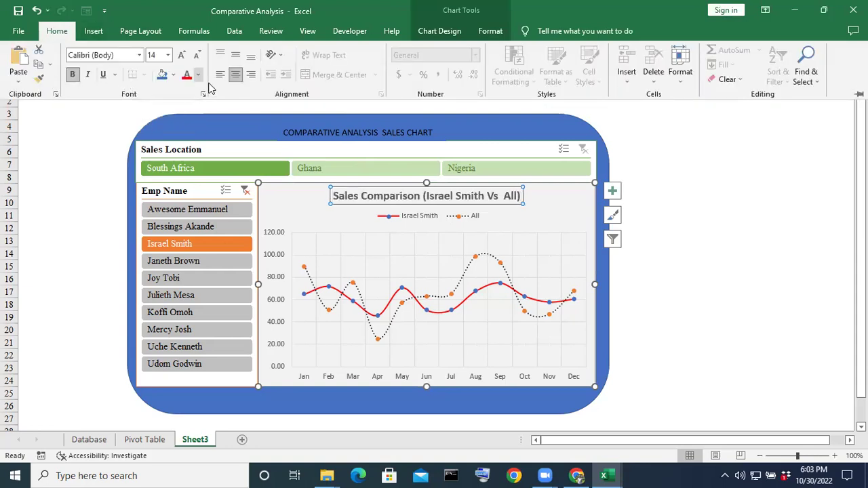
{"action": "left_click", "coordinate": [198, 74]}
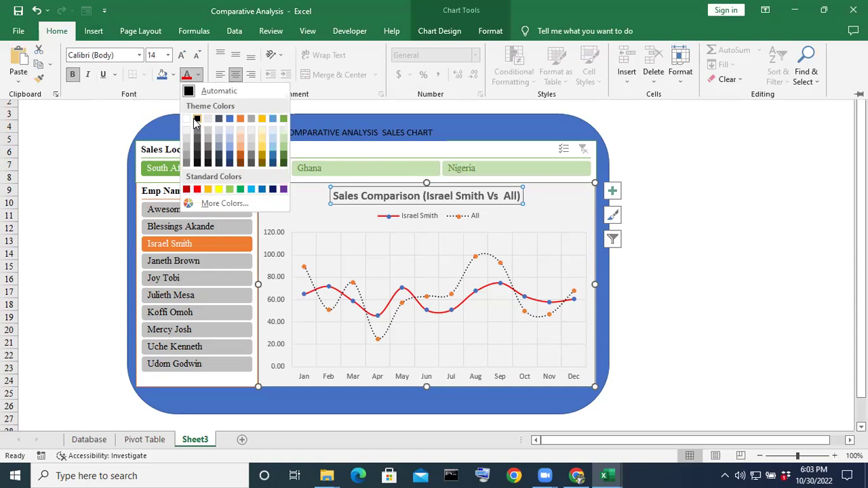
{"action": "left_click", "coordinate": [197, 121]}
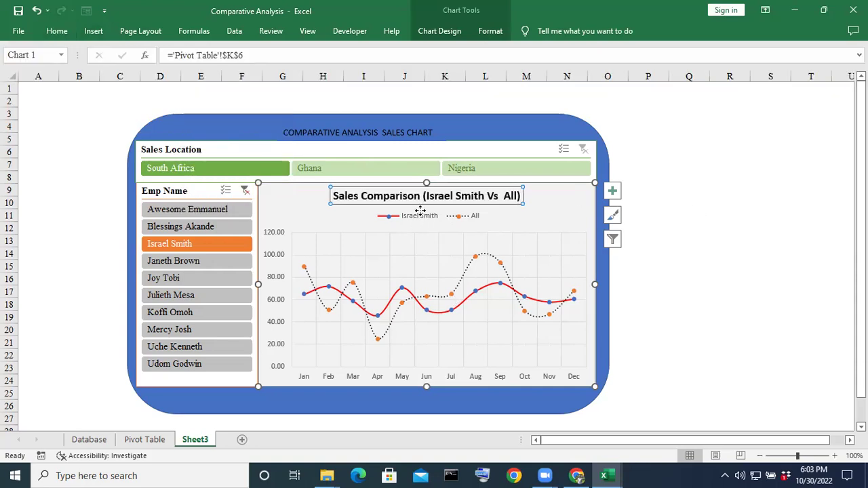
Make the chart legend text bold.
{"action": "left_click", "coordinate": [419, 217]}
{"action": "left_click", "coordinate": [57, 31]}
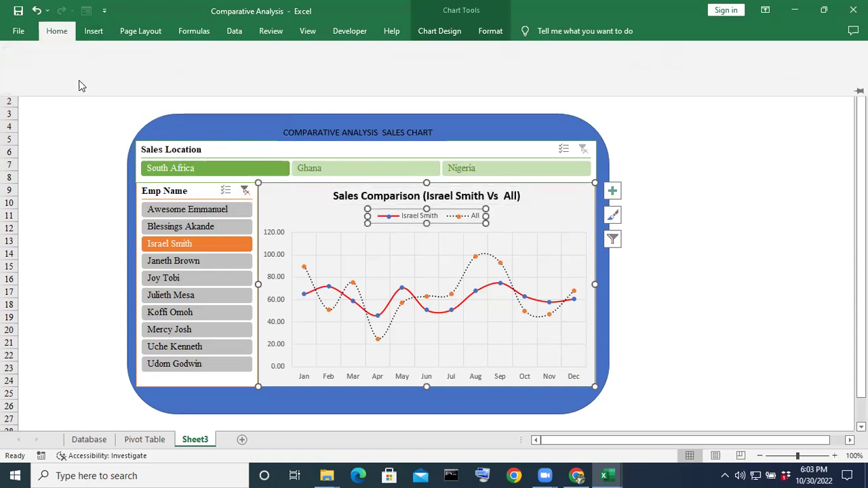
{"action": "left_click", "coordinate": [71, 74]}
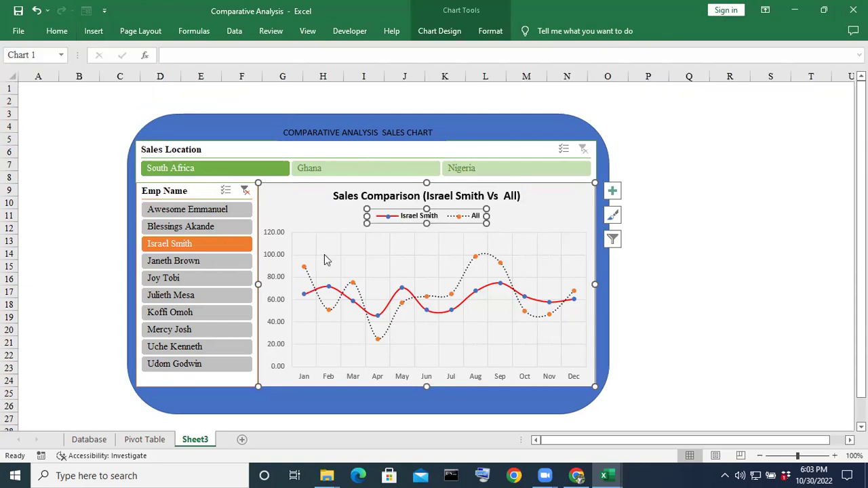
{"action": "left_click", "coordinate": [740, 278]}
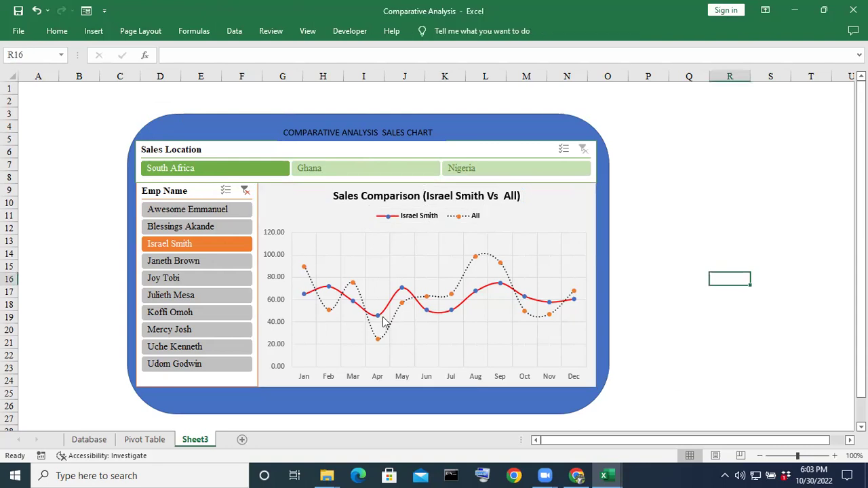
Make the vertical axis values and the month labels on the horizontal axis bold.
{"action": "left_click", "coordinate": [271, 231]}
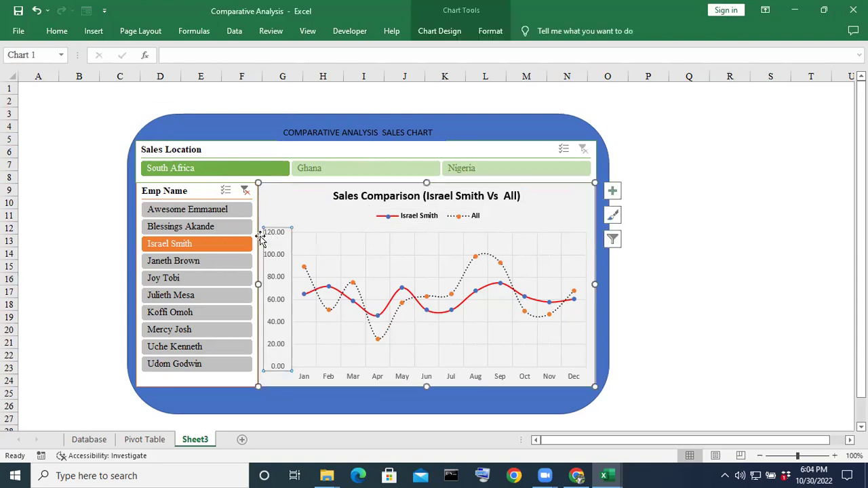
{"action": "left_click", "coordinate": [56, 31]}
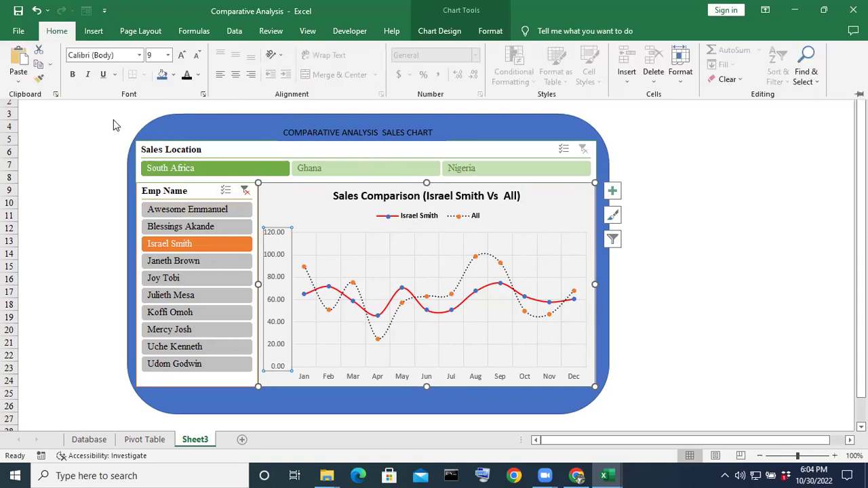
{"action": "left_click", "coordinate": [73, 75]}
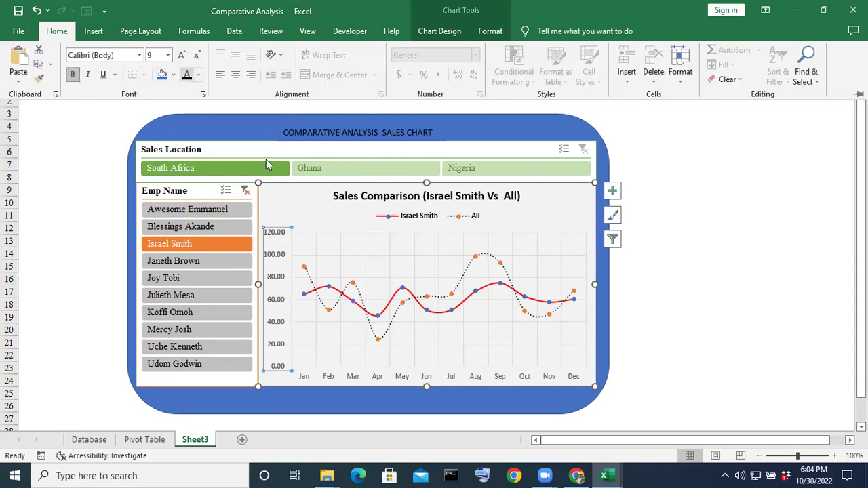
{"action": "left_click", "coordinate": [346, 377]}
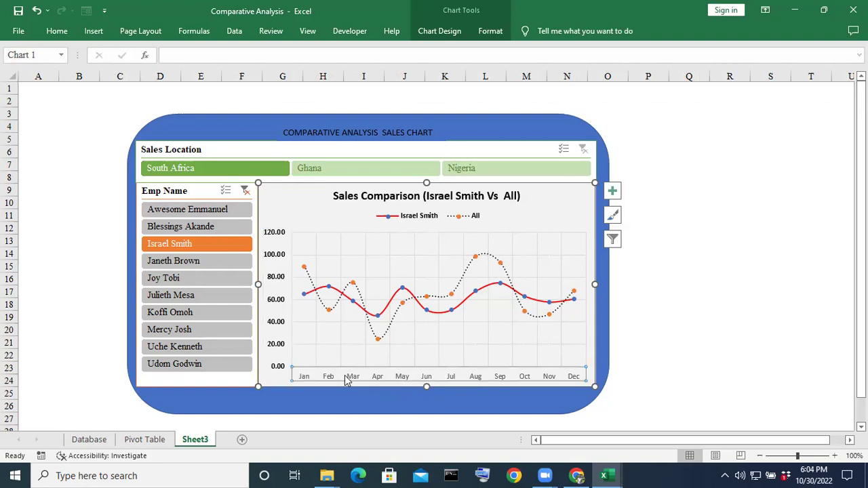
{"action": "left_click", "coordinate": [52, 30]}
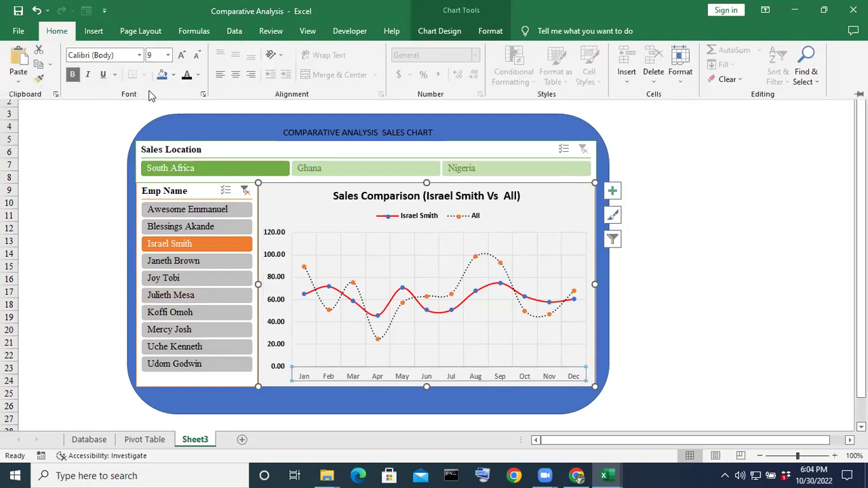
{"action": "left_click", "coordinate": [727, 288]}
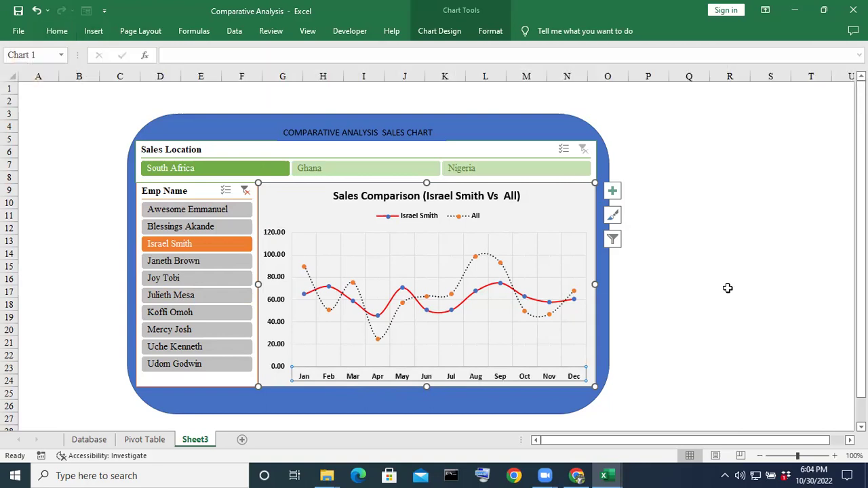
{"action": "left_click", "coordinate": [730, 291]}
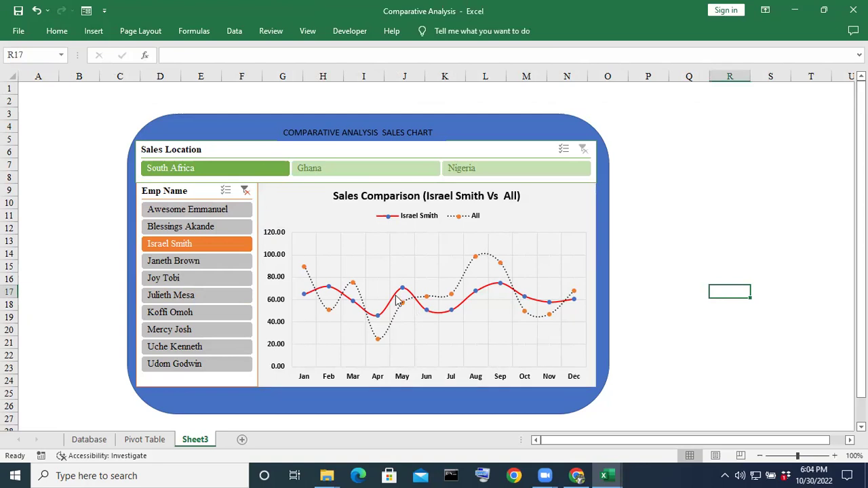
Set the font color of the dashboard heading COMPARATIVE ANALYSIS SALES CHART to white.
{"action": "left_click", "coordinate": [339, 135]}
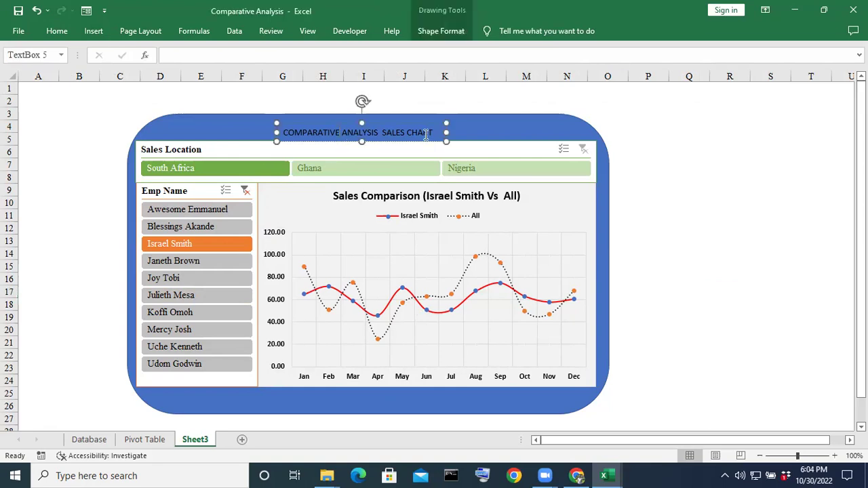
{"action": "left_click_drag", "start_coordinate": [433, 133], "coordinate": [307, 133]}
{"action": "left_click", "coordinate": [299, 133]}
{"action": "left_click_drag", "start_coordinate": [434, 132], "coordinate": [324, 130]}
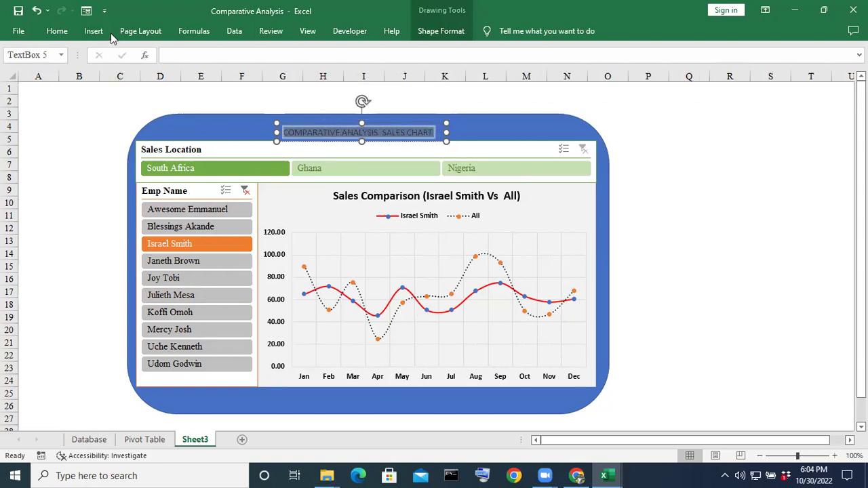
{"action": "left_click", "coordinate": [57, 31]}
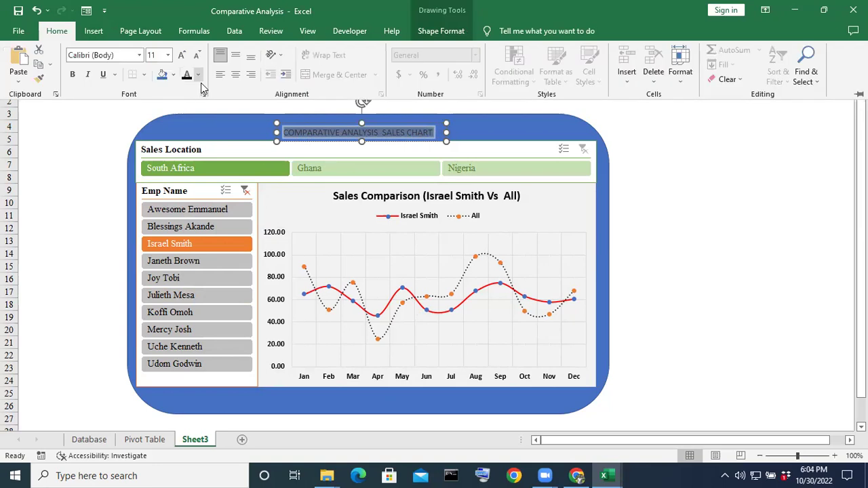
{"action": "left_click", "coordinate": [198, 76]}
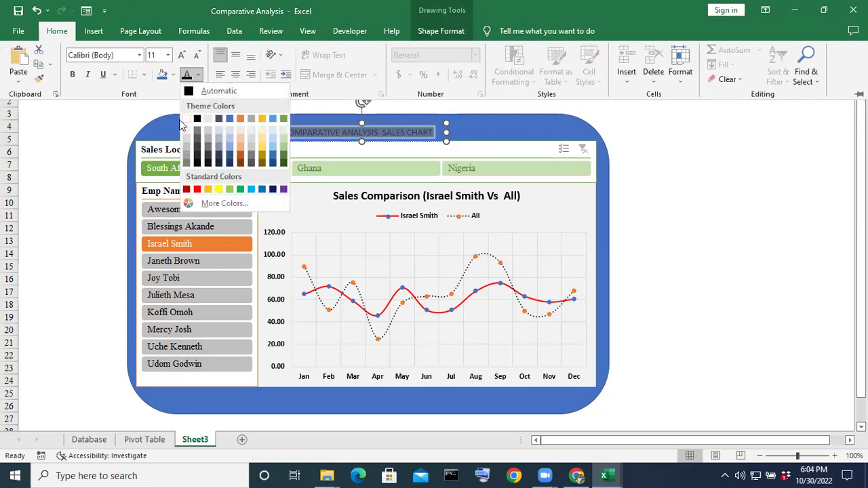
{"action": "left_click", "coordinate": [186, 119]}
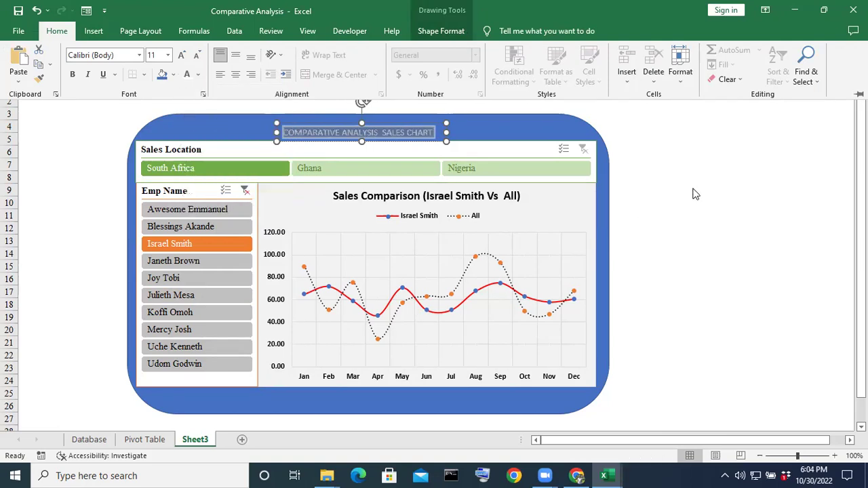
{"action": "left_click", "coordinate": [708, 210]}
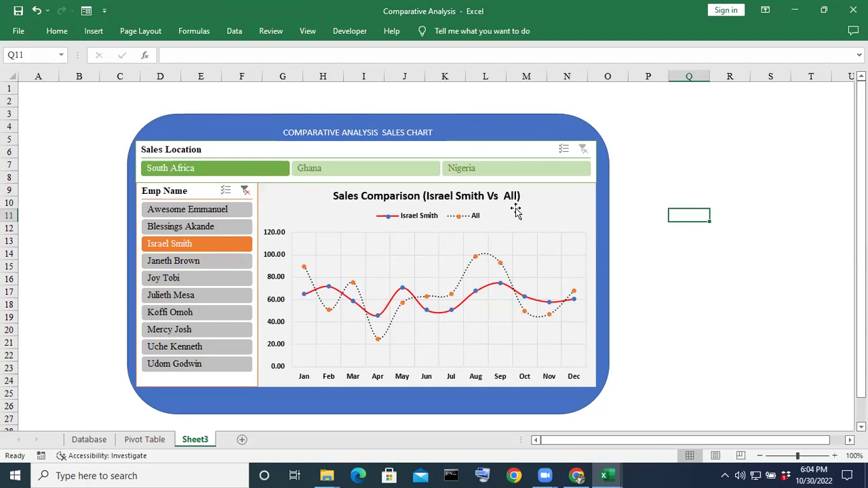
Add a primary vertical axis title to the sales comparison chart.
{"action": "left_click", "coordinate": [555, 211]}
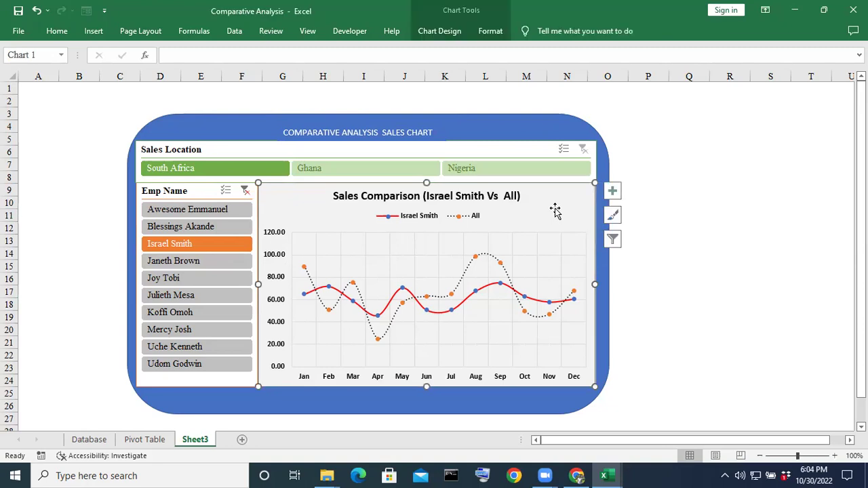
{"action": "left_click", "coordinate": [612, 191]}
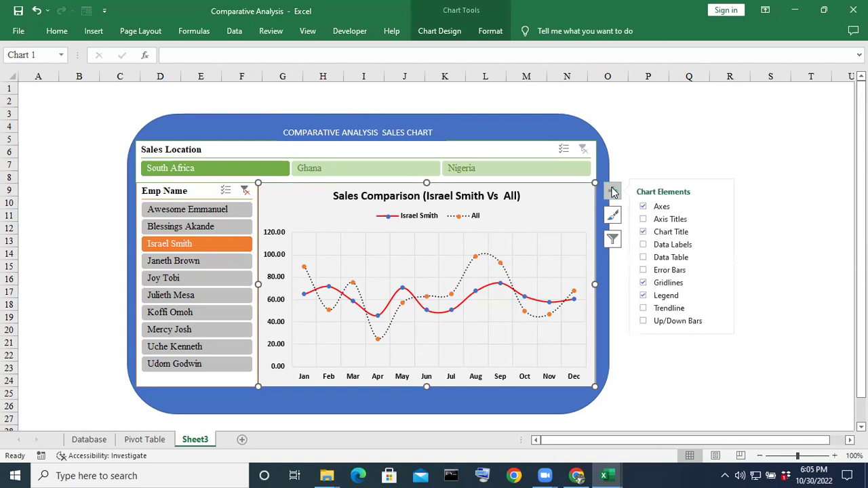
{"action": "left_click", "coordinate": [719, 222]}
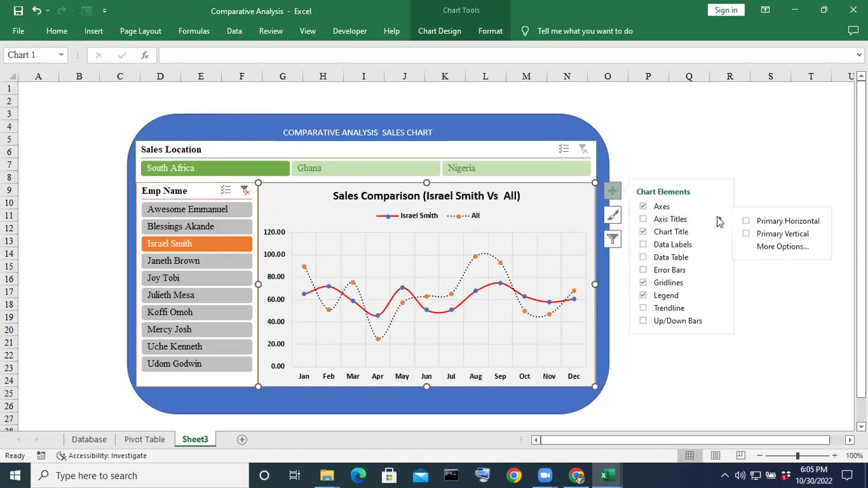
{"action": "left_click", "coordinate": [748, 237]}
{"action": "left_click", "coordinate": [774, 151]}
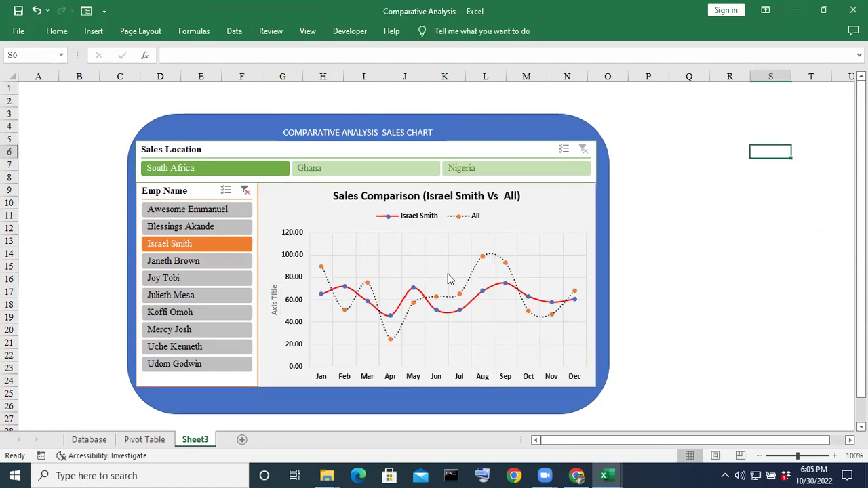
Replace the vertical axis title's placeholder text with SALES IN MILLIONS and close the axis title formatting options.
{"action": "left_click", "coordinate": [274, 292]}
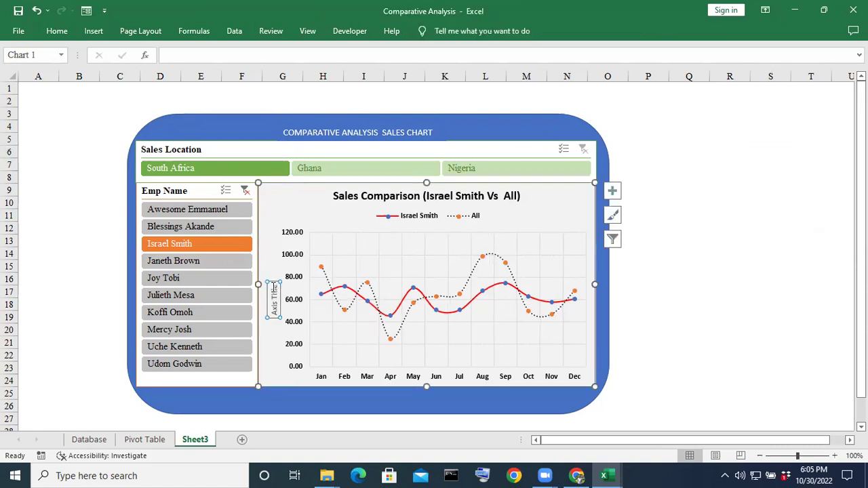
{"action": "double_click", "coordinate": [274, 288]}
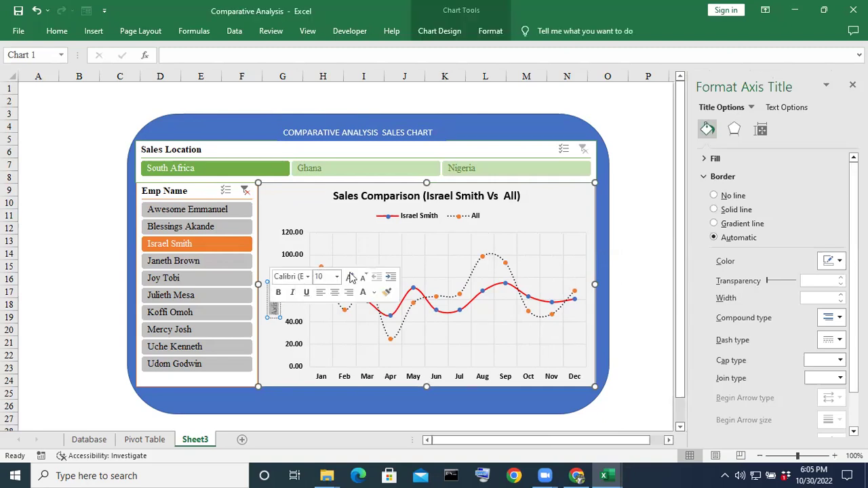
{"action": "key", "text": "Delete"}
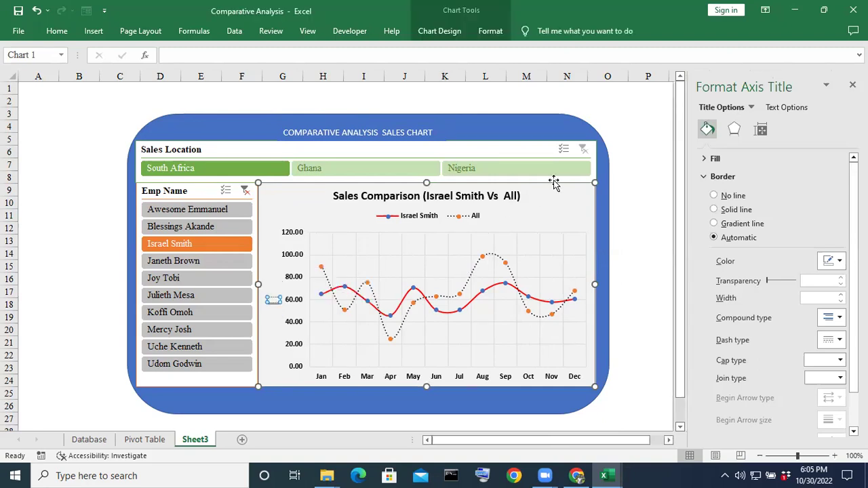
{"action": "type", "text": "Sa"}
{"action": "type", "text": "LES"}
{"action": "type", "text": " IN MI"}
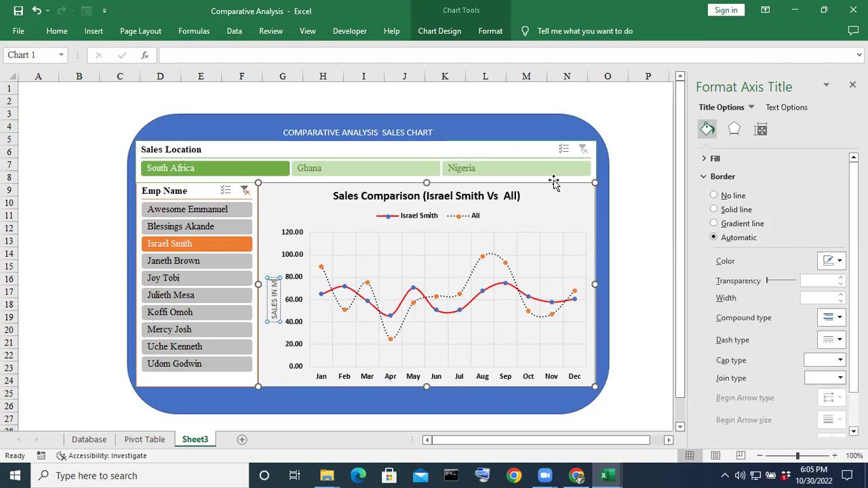
{"action": "type", "text": "LLIONS"}
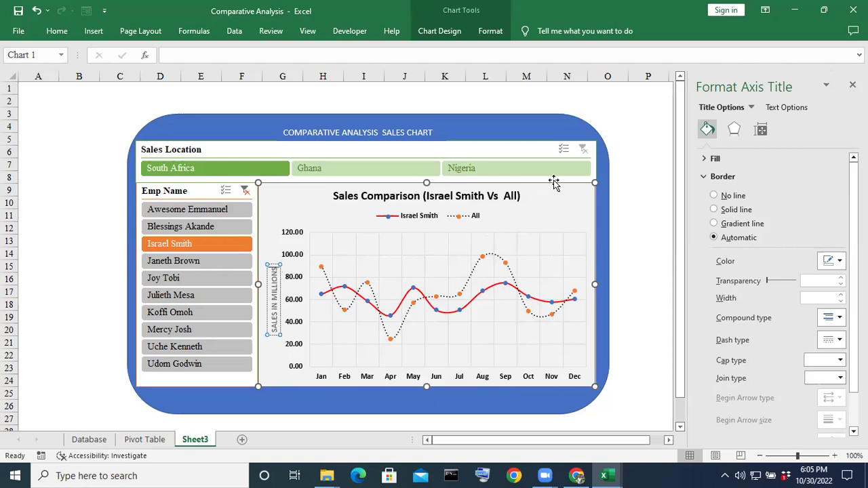
{"action": "left_click", "coordinate": [642, 124]}
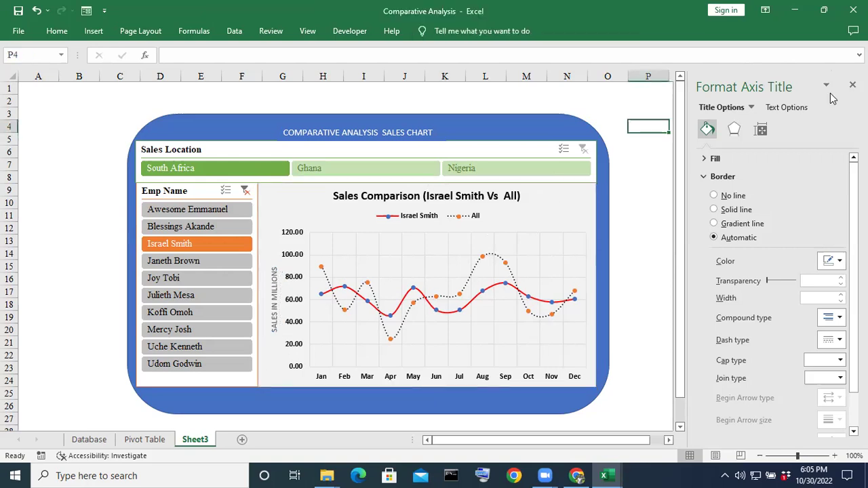
{"action": "left_click", "coordinate": [852, 84]}
{"action": "left_click", "coordinate": [708, 151]}
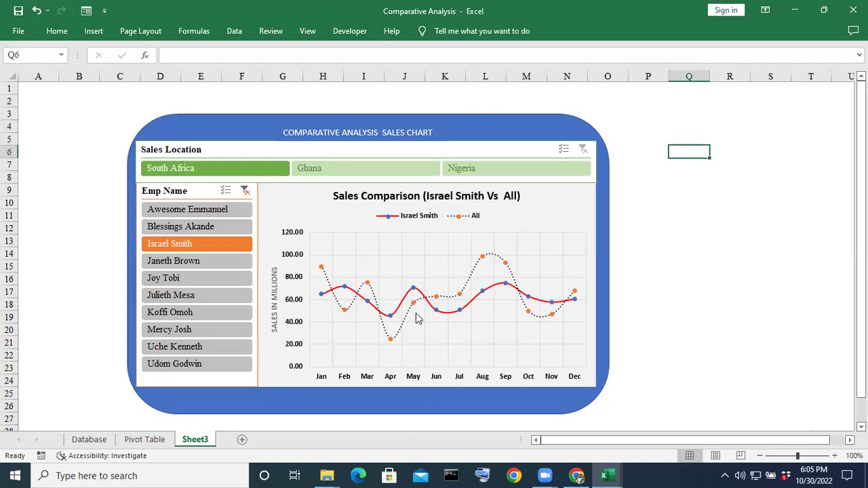
Make the SALES IN MILLIONS axis title bold.
{"action": "left_click", "coordinate": [275, 271]}
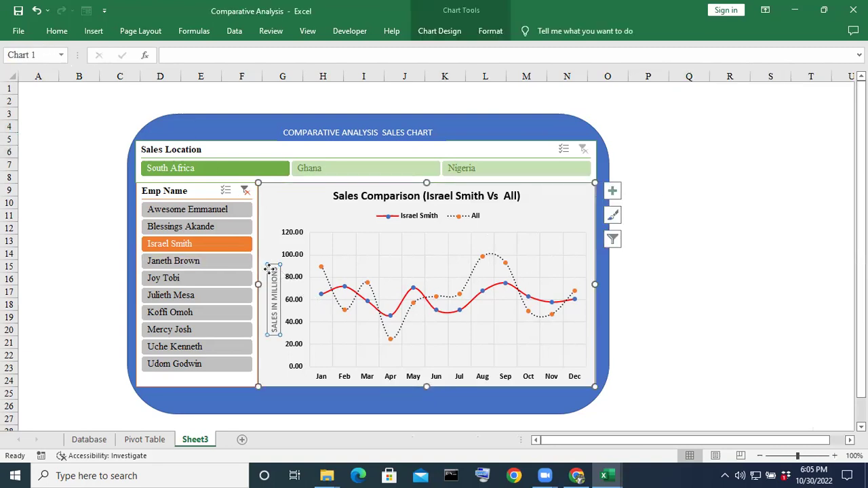
{"action": "left_click_drag", "start_coordinate": [275, 270], "coordinate": [273, 335]}
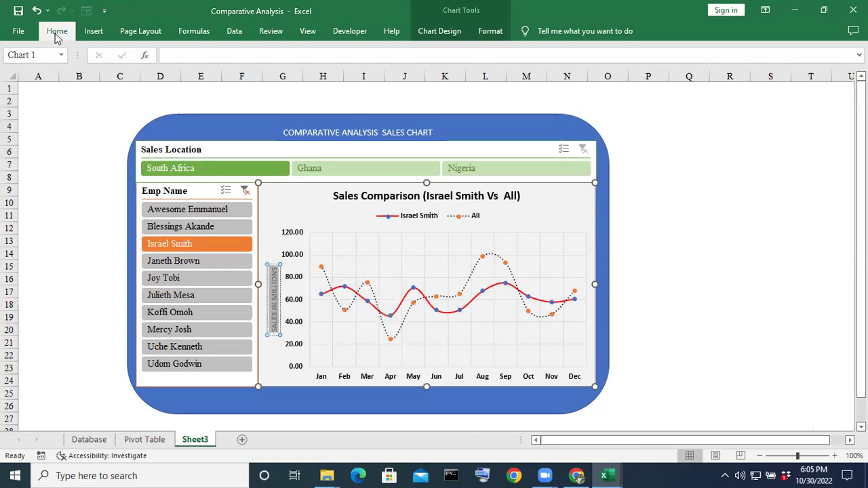
{"action": "left_click", "coordinate": [56, 31]}
{"action": "left_click", "coordinate": [73, 74]}
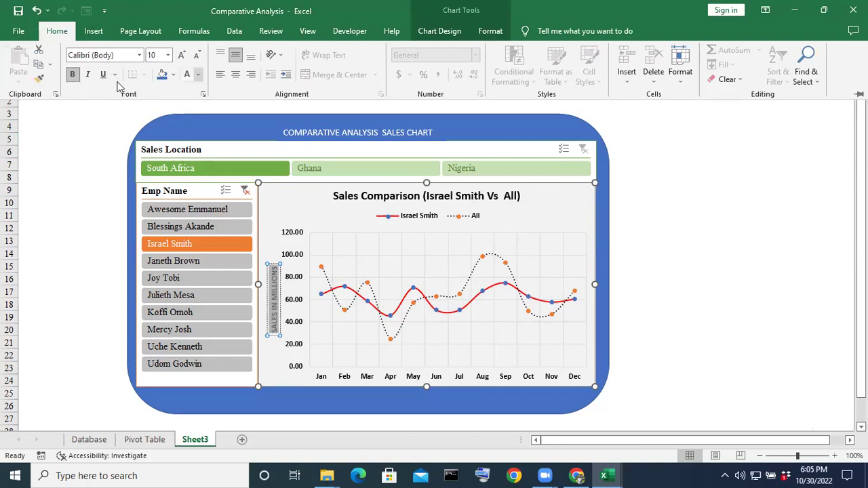
Set the font color of the SALES IN MILLIONS axis title to black, collapse the ribbon and deselect the chart.
{"action": "left_click", "coordinate": [198, 75]}
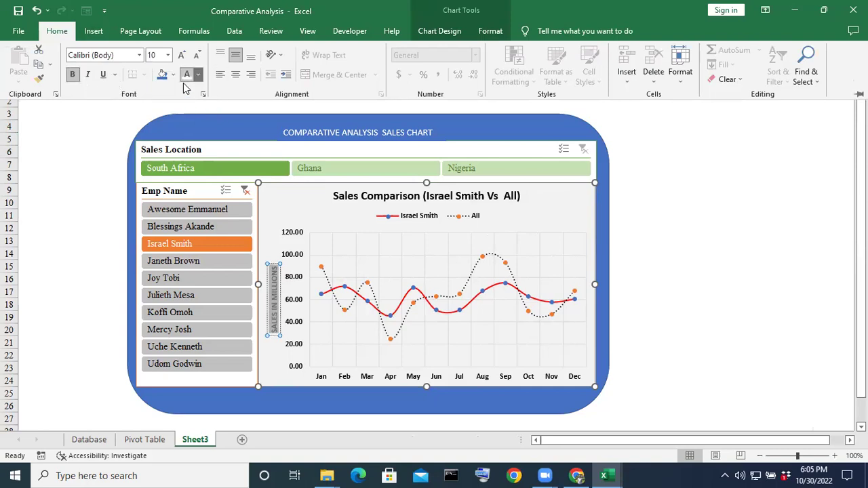
{"action": "key", "text": "Escape"}
{"action": "key", "text": "ctrl+F1"}
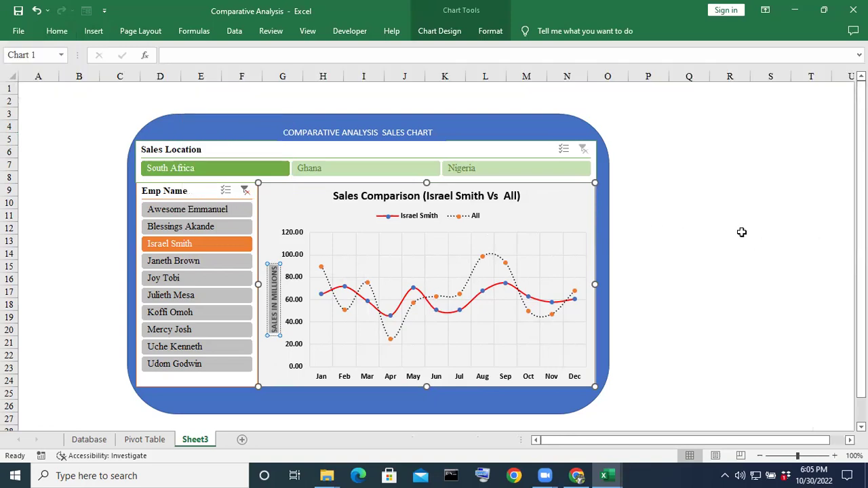
{"action": "left_click", "coordinate": [698, 196]}
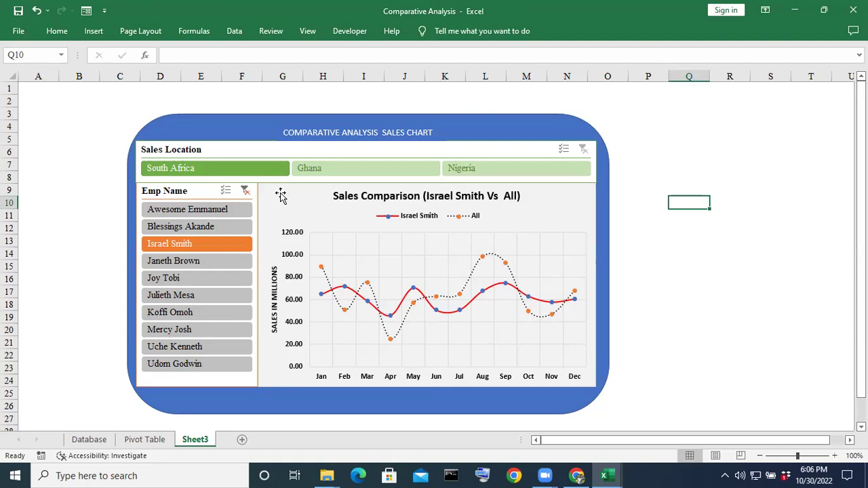
Filter the dashboard to the Ghana sales location and the first employee available for it.
{"action": "left_click", "coordinate": [342, 170]}
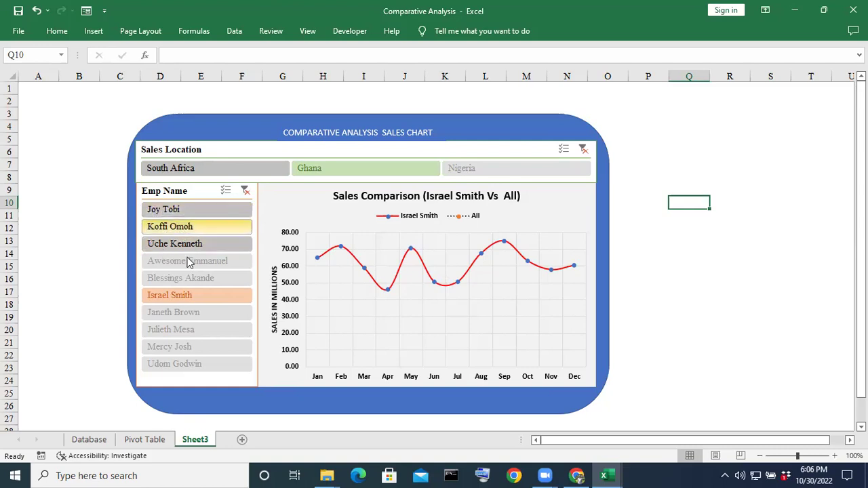
{"action": "left_click", "coordinate": [183, 216]}
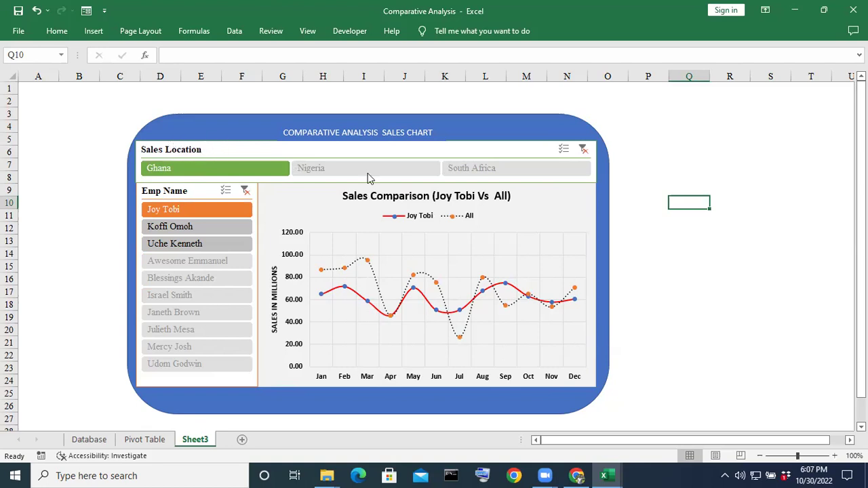
Clear the Sales Location and Emp Name slicer filters, check the Pivot Table sheet's data and return to Sheet3.
{"action": "left_click", "coordinate": [584, 151]}
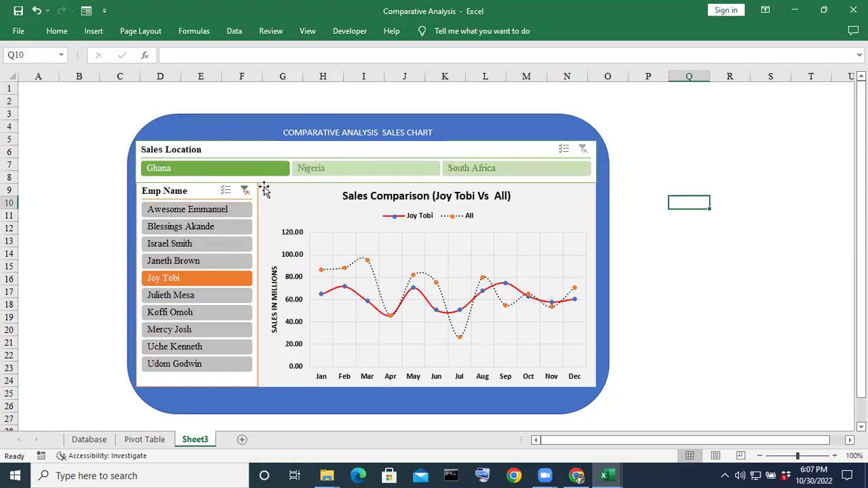
{"action": "left_click", "coordinate": [245, 191]}
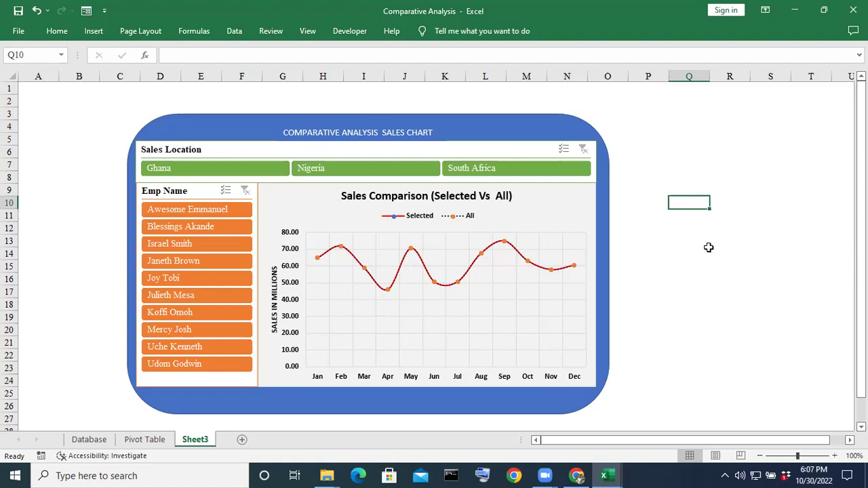
{"action": "left_click", "coordinate": [144, 439]}
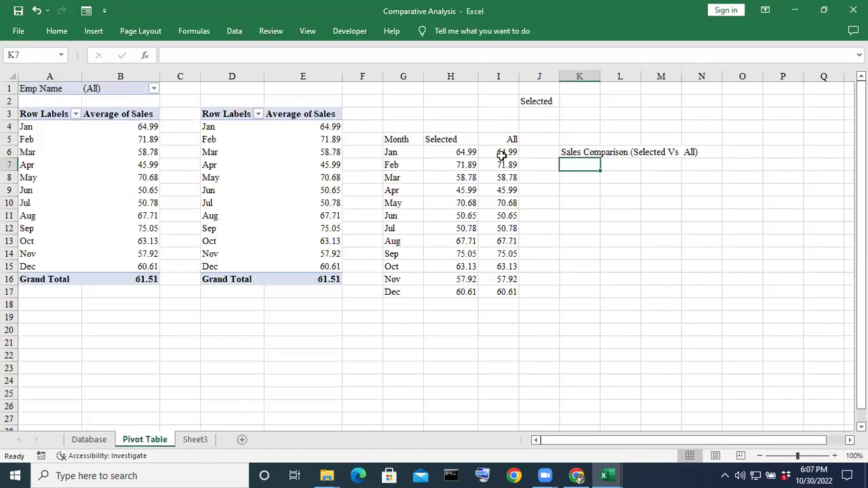
{"action": "left_click", "coordinate": [195, 439]}
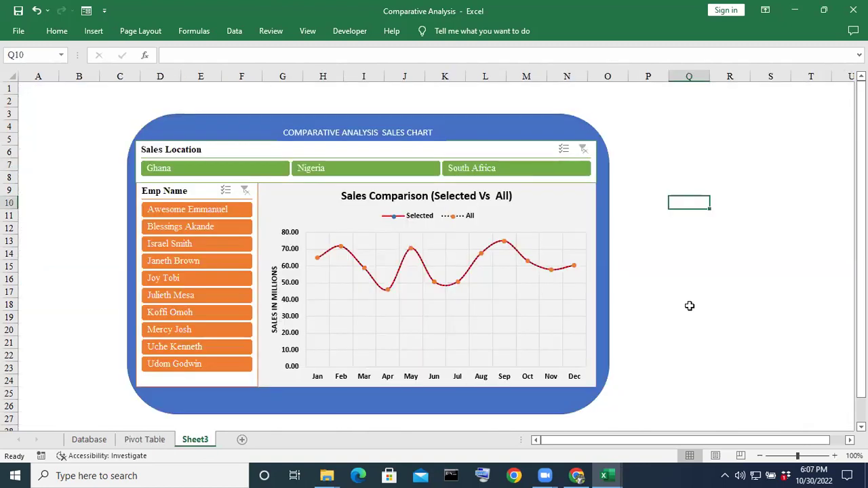